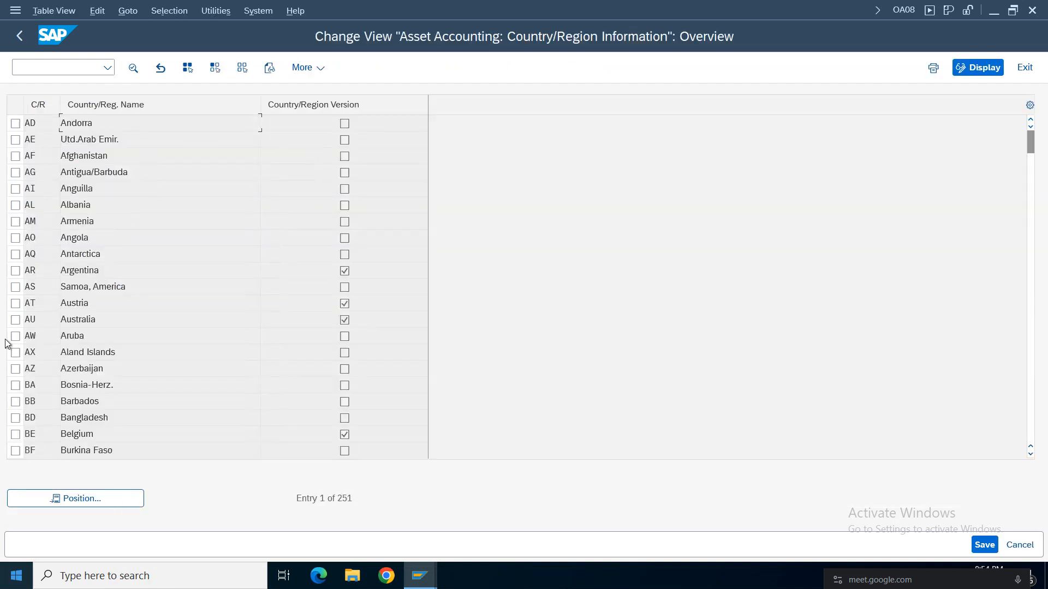
# Locate country IN in the asset accounting country settings, check its country version setting, and return to the implementation guide.
pyautogui.click(68, 498)
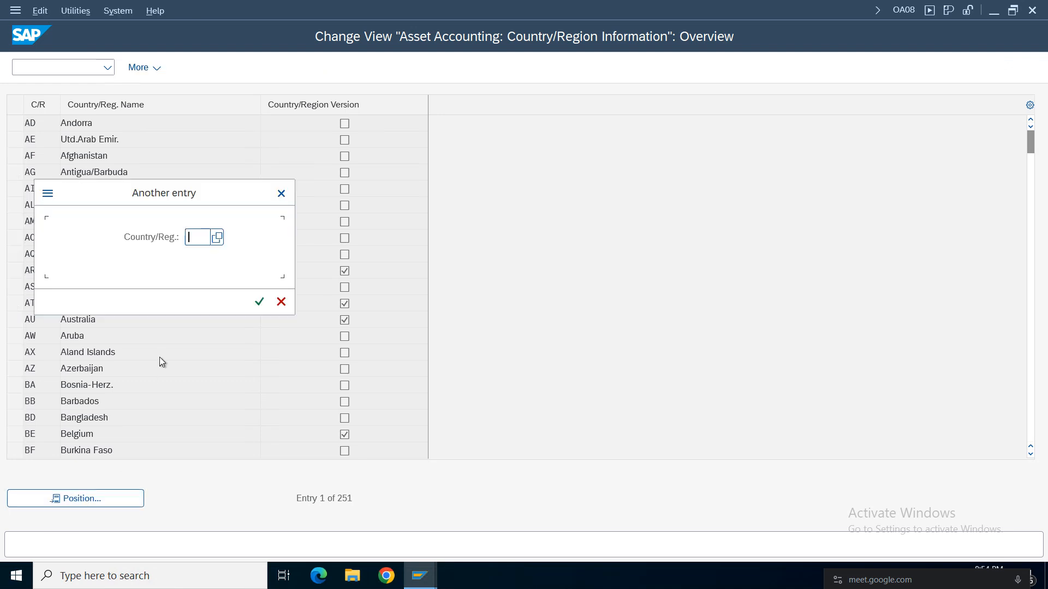
pyautogui.write('in')
pyautogui.press('Return')
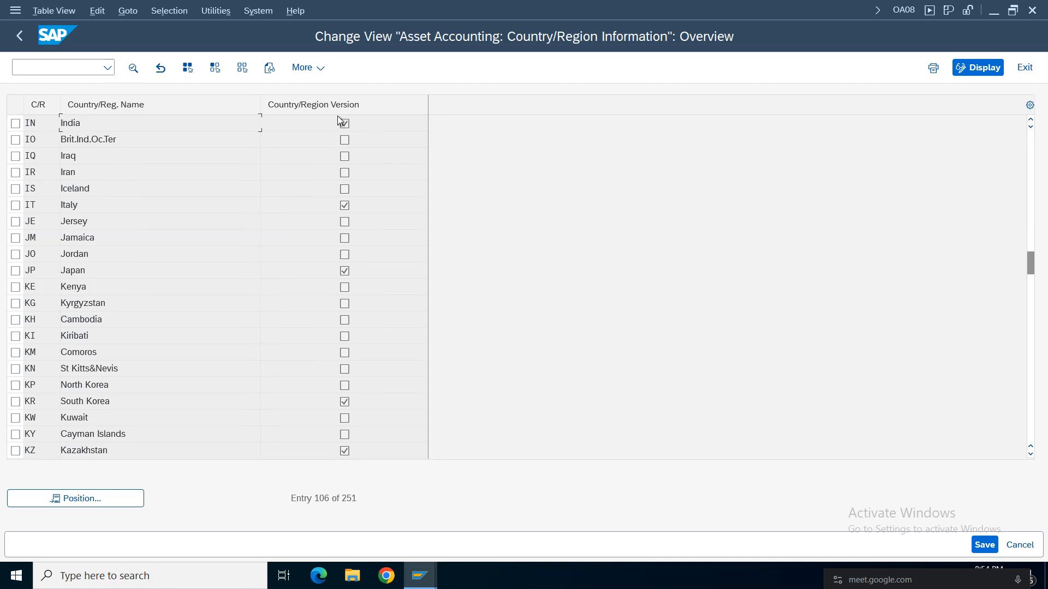
pyautogui.click(24, 39)
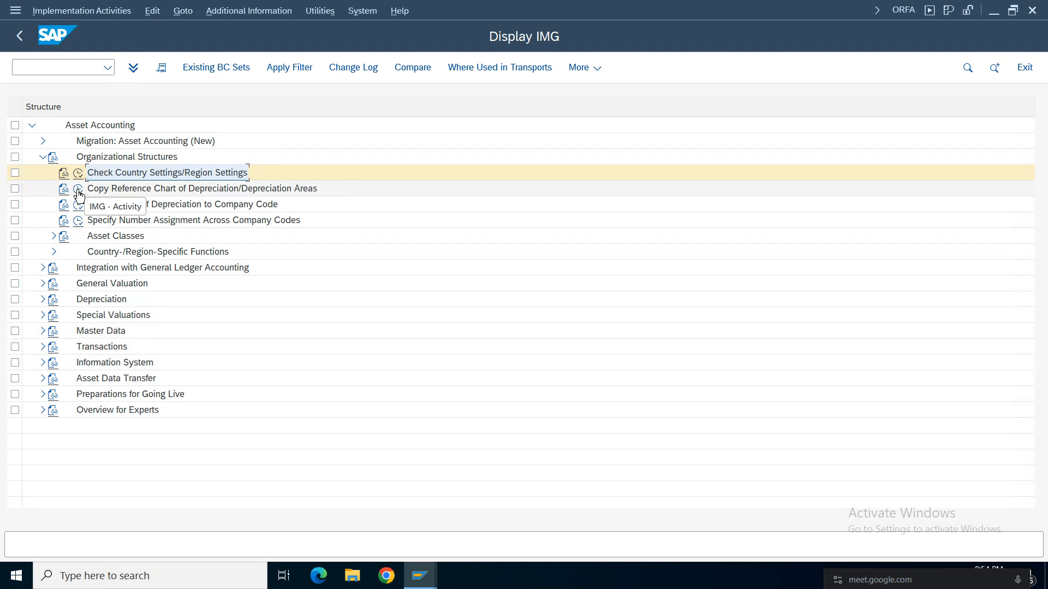
# Open the Copy Reference Chart of Depreciation activity and start a copy with 0IN as the source chart.
pyautogui.click(79, 191)
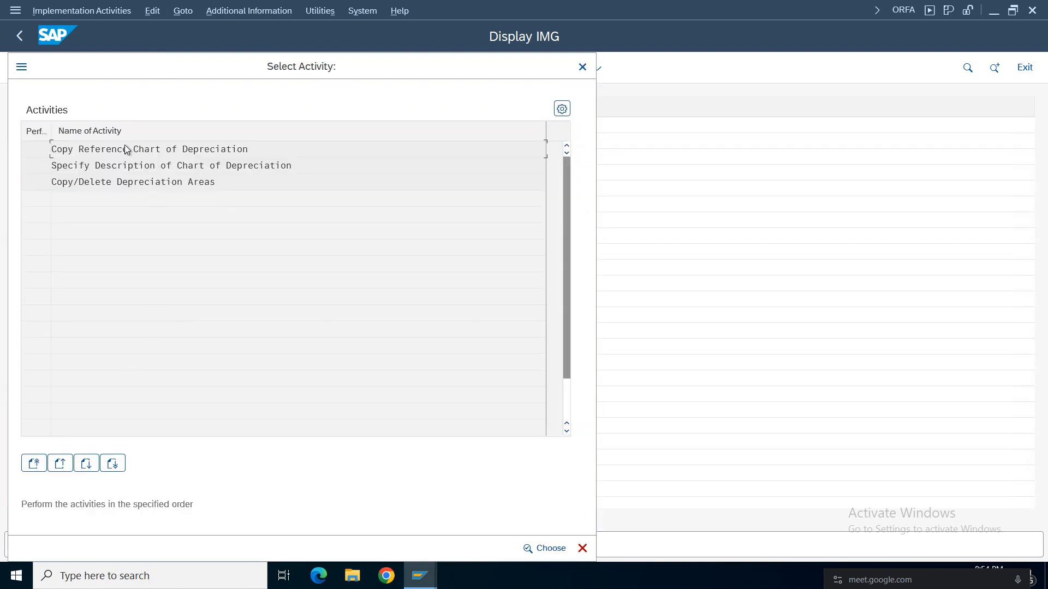
pyautogui.doubleClick(124, 149)
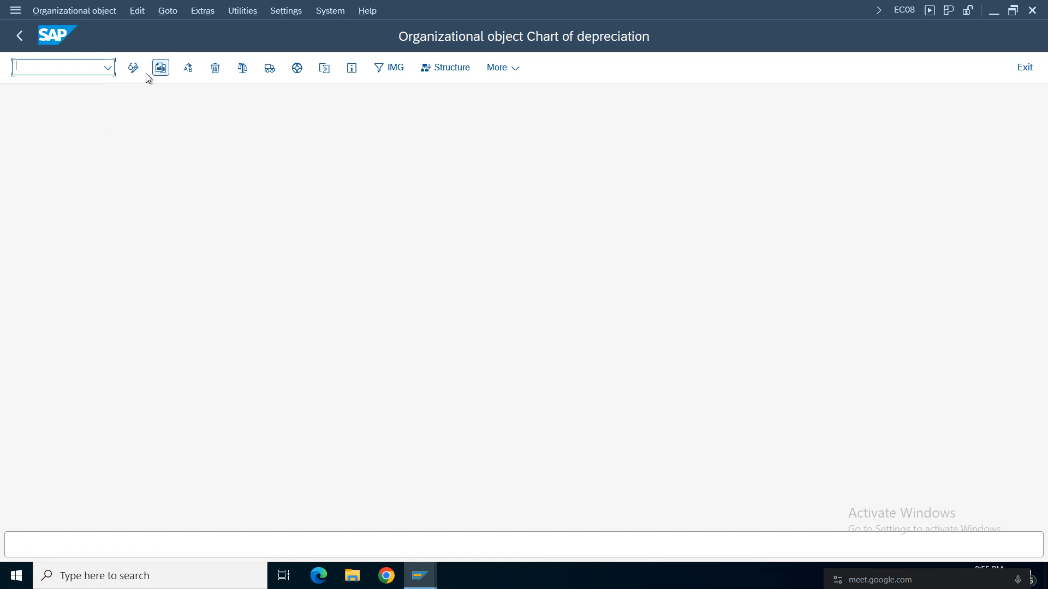
pyautogui.click(160, 68)
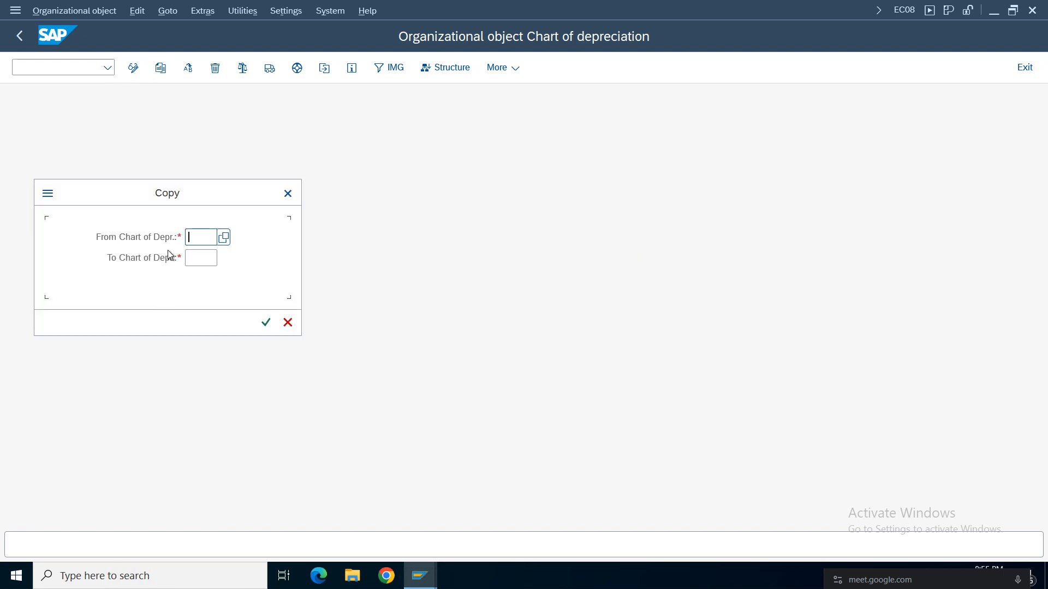
pyautogui.press('space')
pyautogui.click(207, 378)
pyautogui.moveTo(207, 236); pyautogui.dragTo(118, 284)
# Enter CDAM as the target chart of depreciation and cancel the copy, returning to the activity list.
pyautogui.click(199, 259)
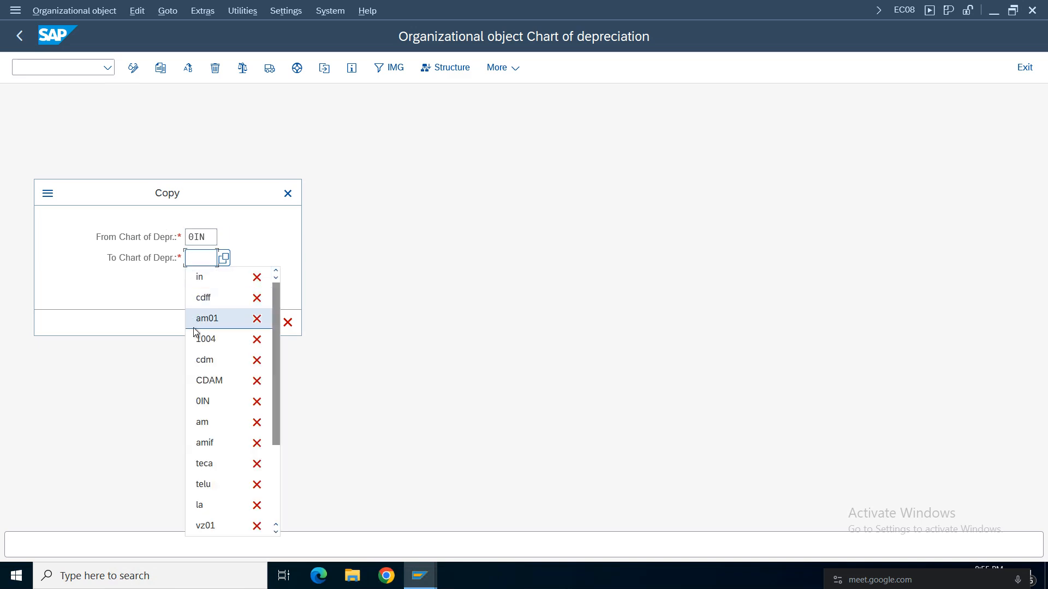
pyautogui.click(207, 302)
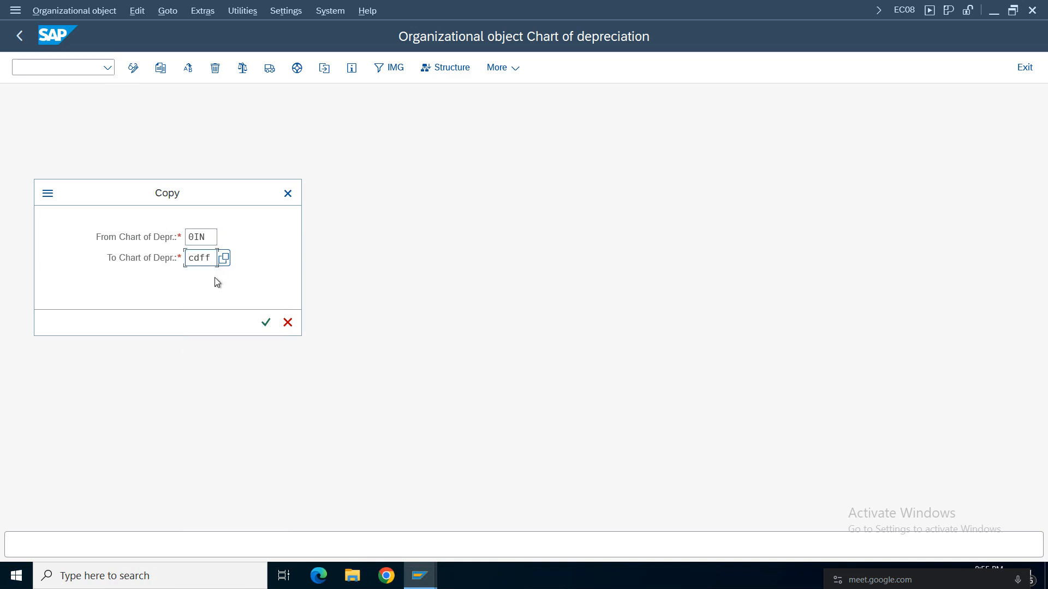
pyautogui.moveTo(212, 257)
pyautogui.mouseDown()
pyautogui.moveTo(200, 259)
pyautogui.moveTo(204, 275)
pyautogui.mouseUp()
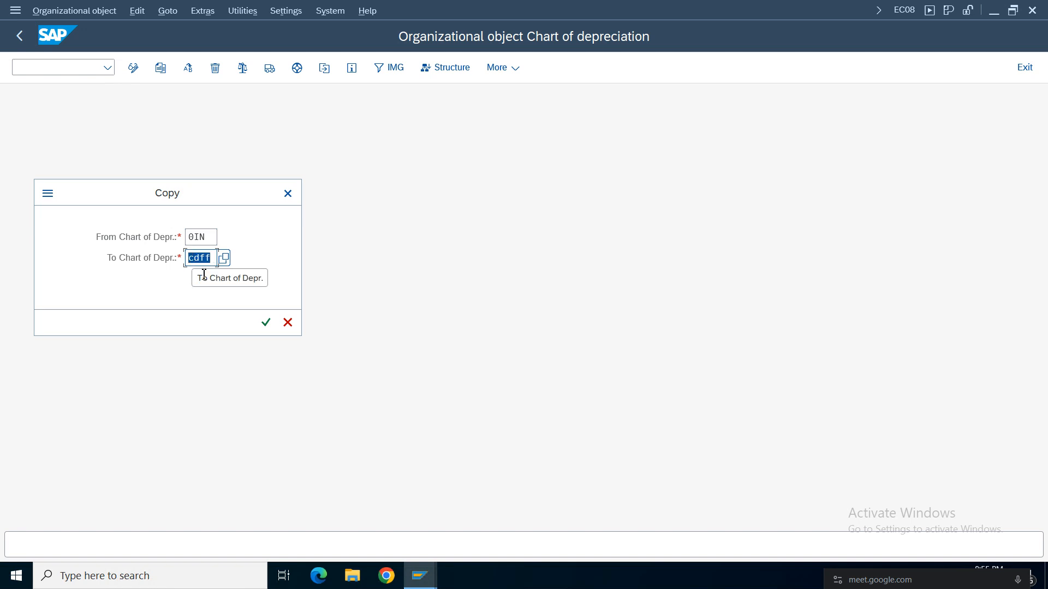
pyautogui.press('BackSpace')
pyautogui.write('cd')
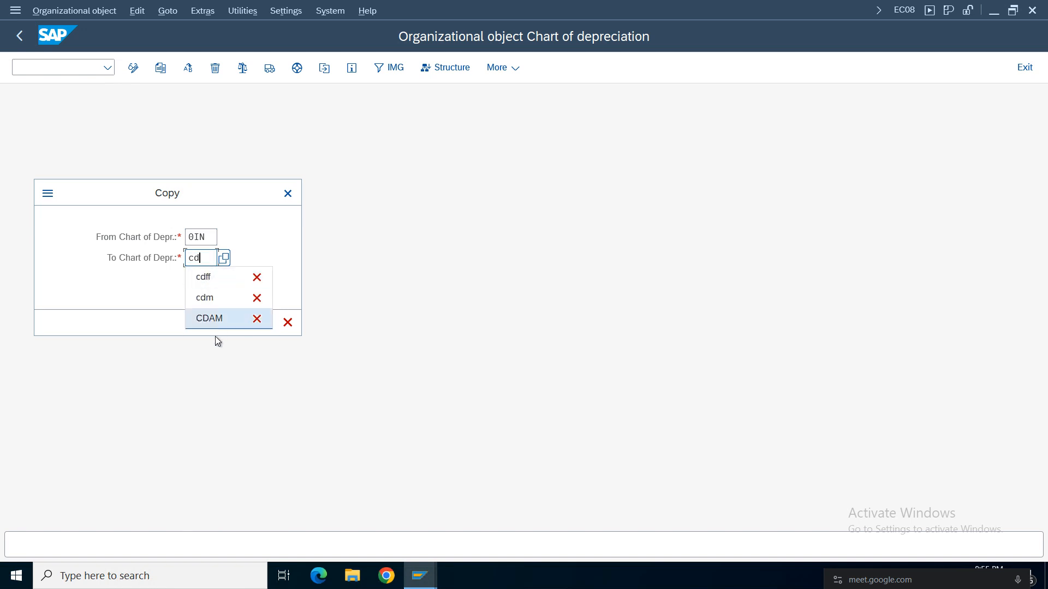
pyautogui.click(209, 318)
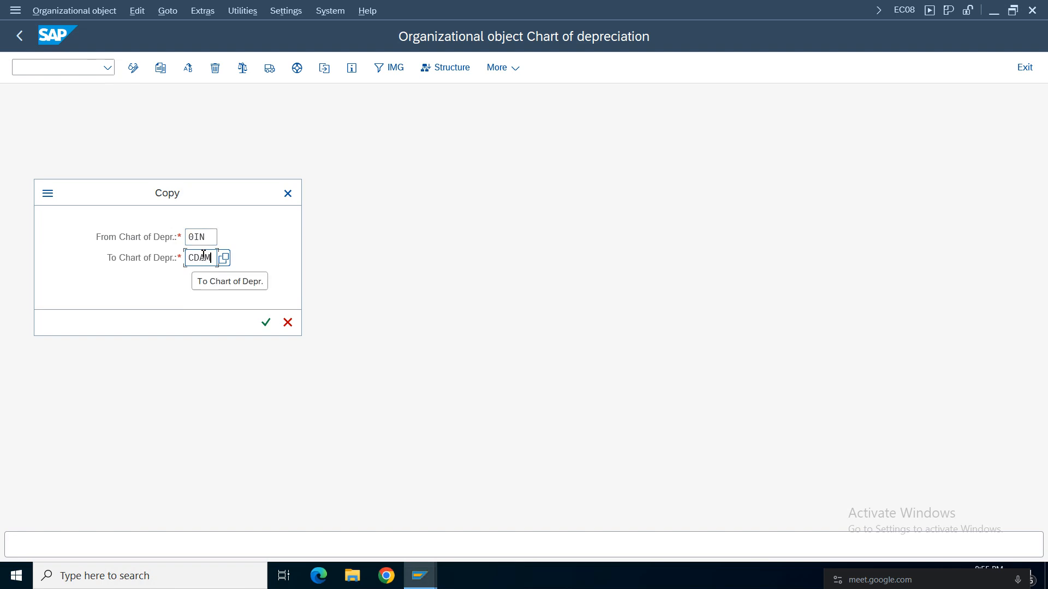
pyautogui.click(289, 323)
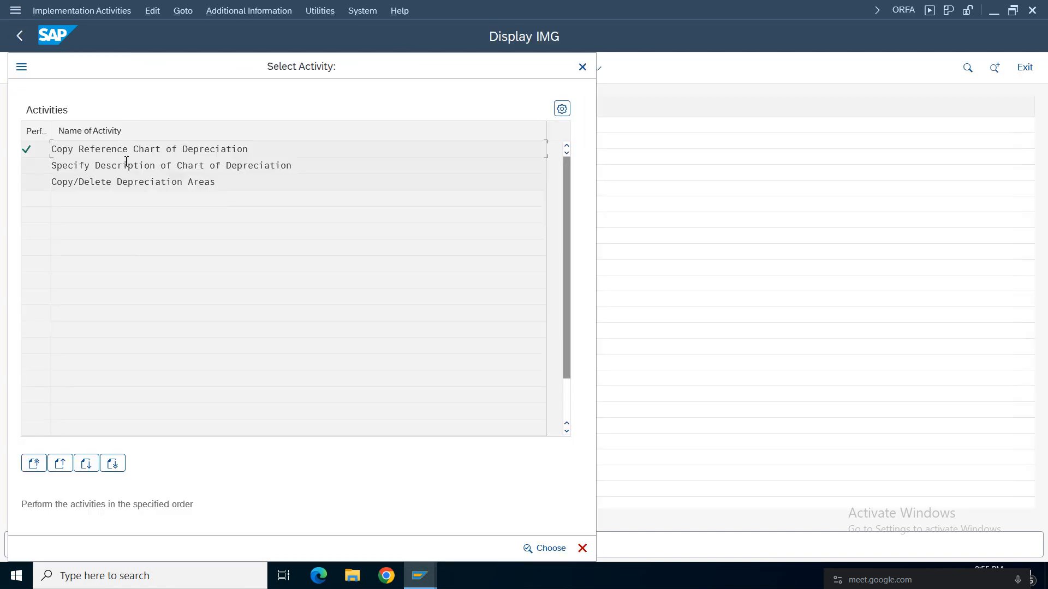
# Open Specify Description of Chart of Depreciation, locate chart CDAM, review its description, and return to the activity list.
pyautogui.doubleClick(168, 166)
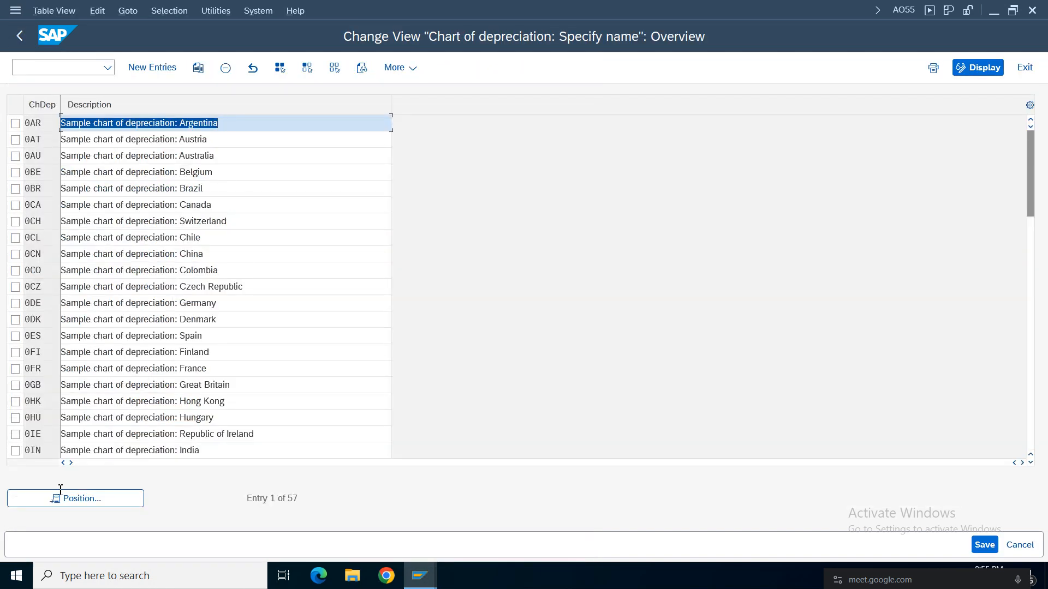
pyautogui.click(94, 498)
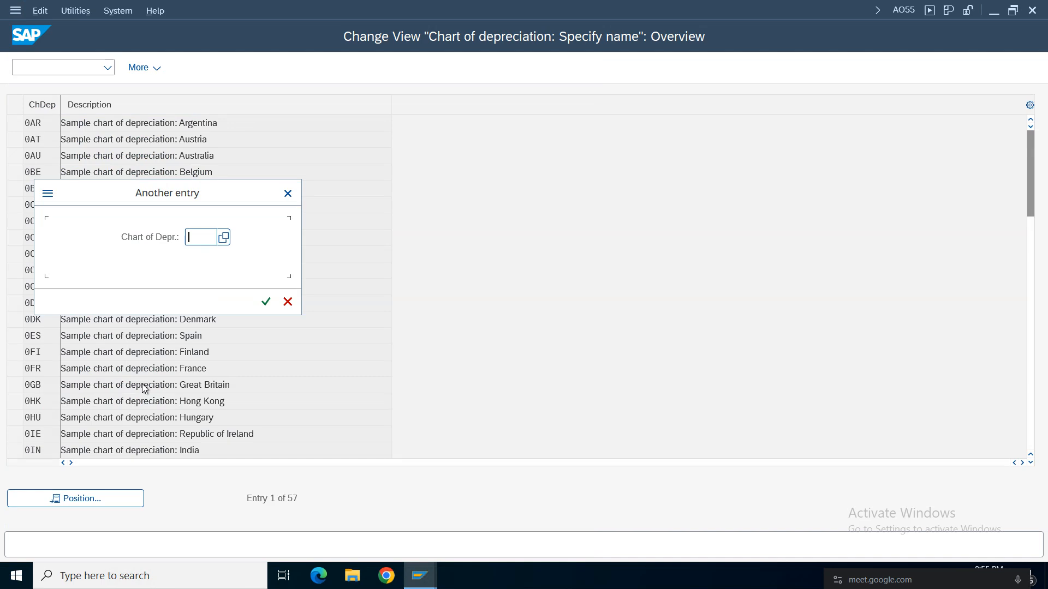
pyautogui.write('cdam')
pyautogui.press('Return')
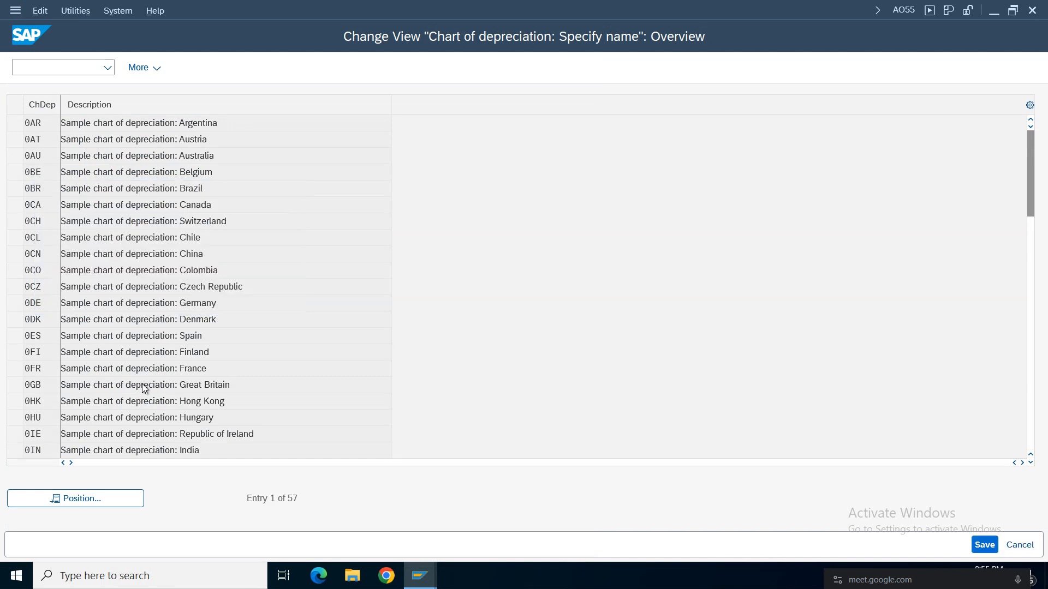
pyautogui.click(119, 128)
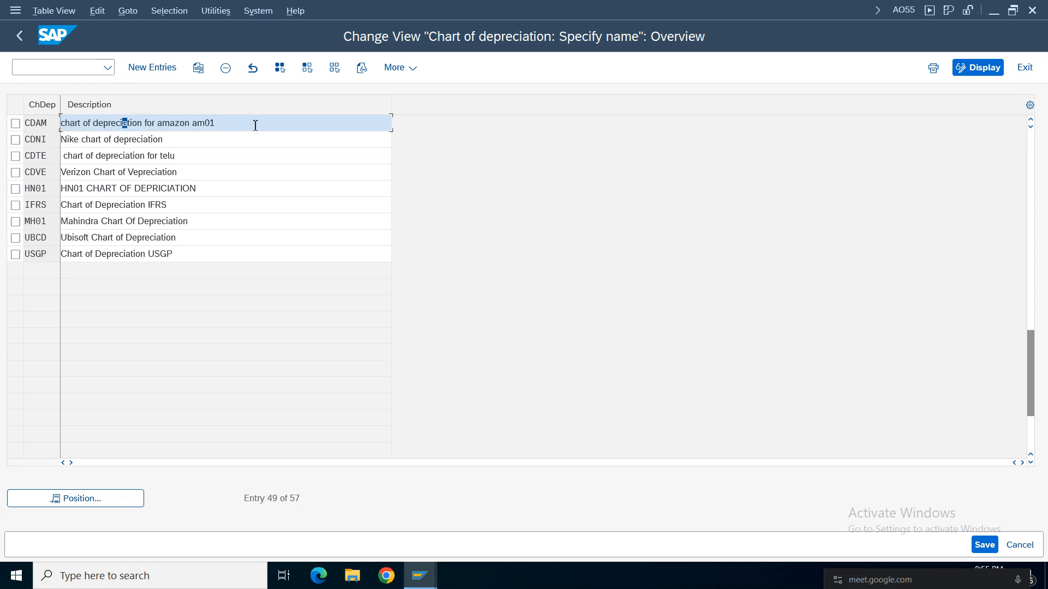
pyautogui.moveTo(255, 123); pyautogui.dragTo(61, 123)
pyautogui.click(150, 131)
pyautogui.moveTo(259, 123); pyautogui.dragTo(61, 123)
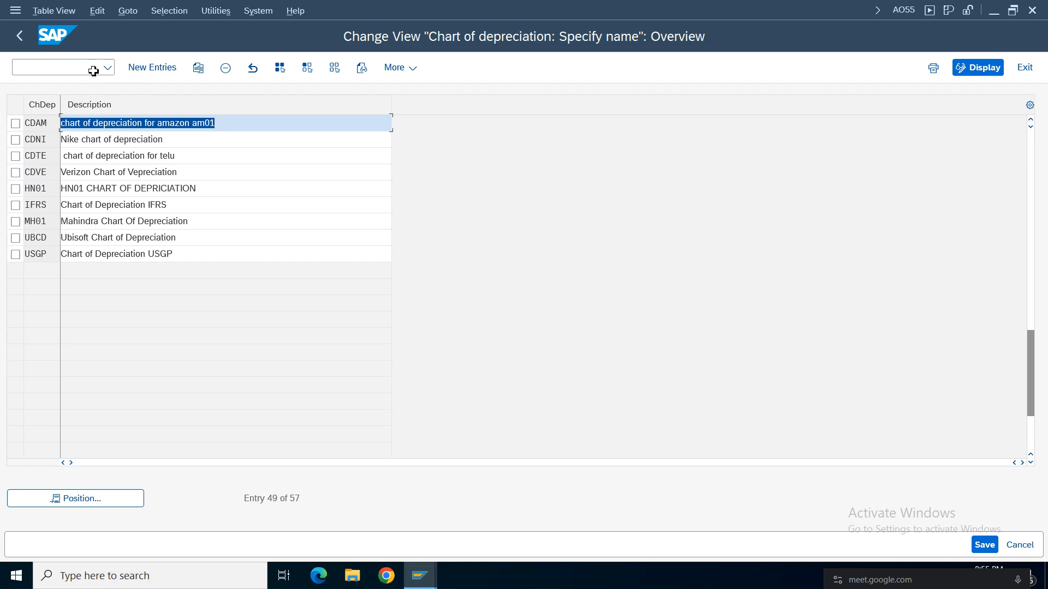
pyautogui.click(20, 38)
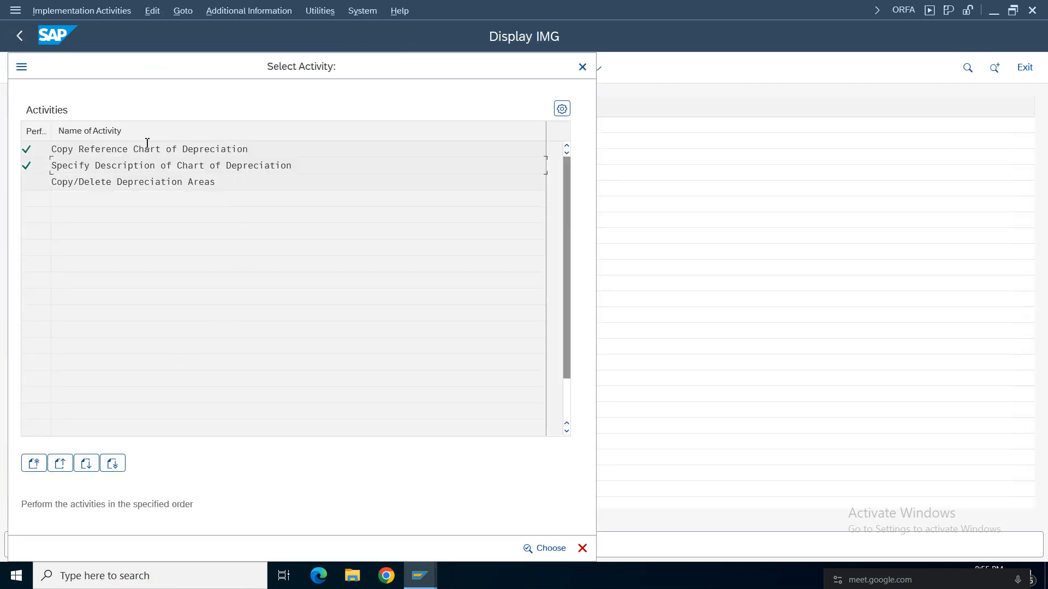
# Open Copy/Delete Depreciation Areas for chart CDAM, review its depreciation areas, and close the activity list.
pyautogui.doubleClick(143, 183)
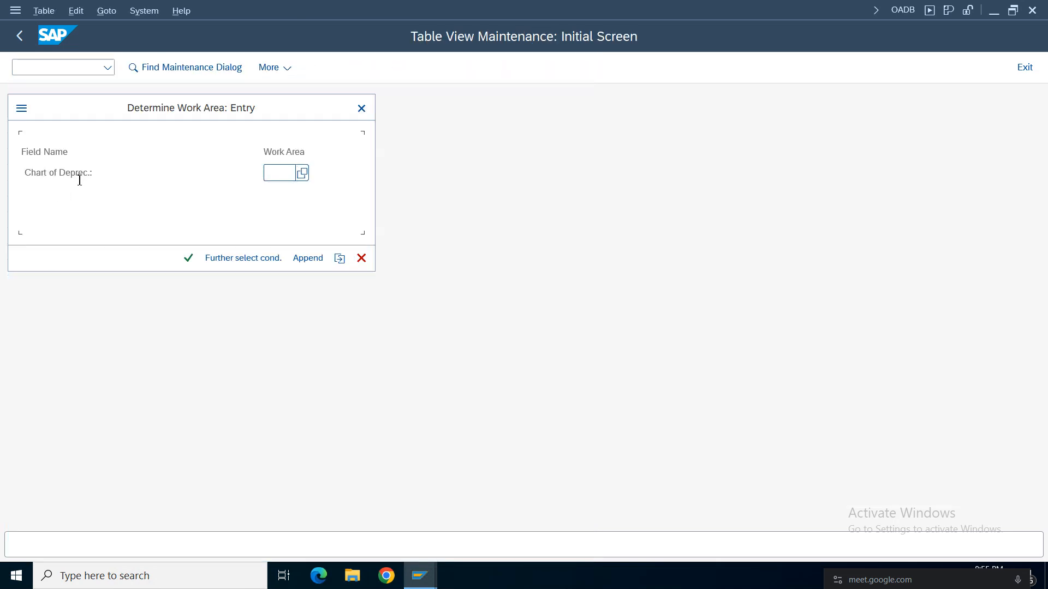
pyautogui.click(278, 173)
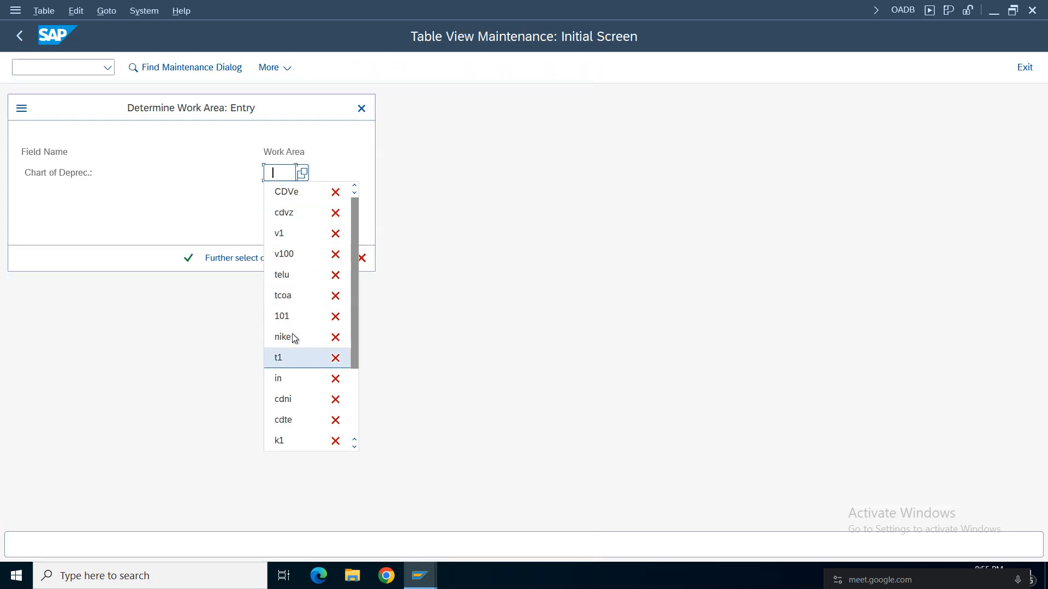
pyautogui.write('cdam')
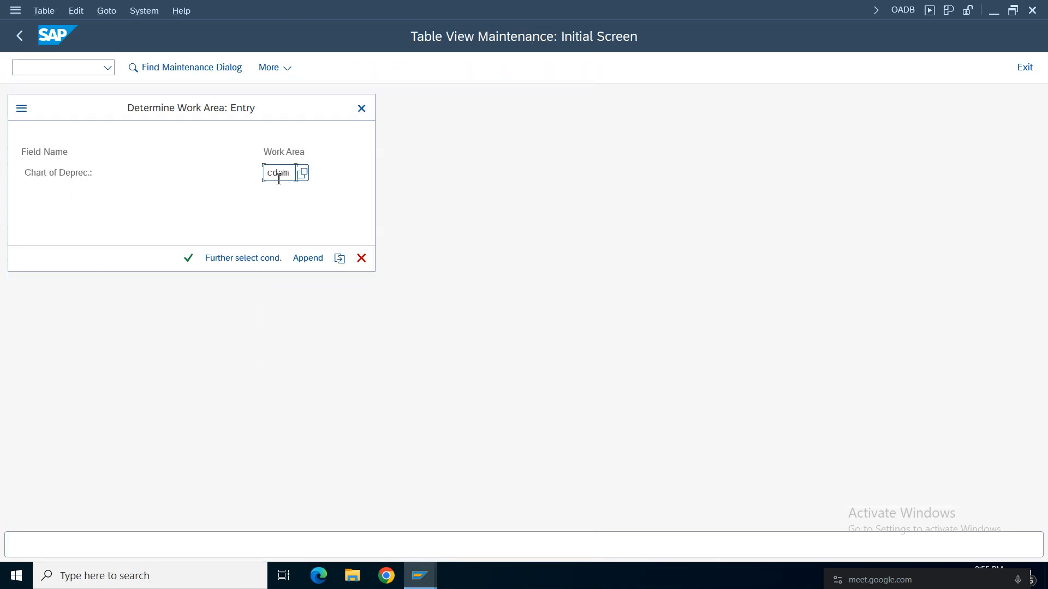
pyautogui.press('Return')
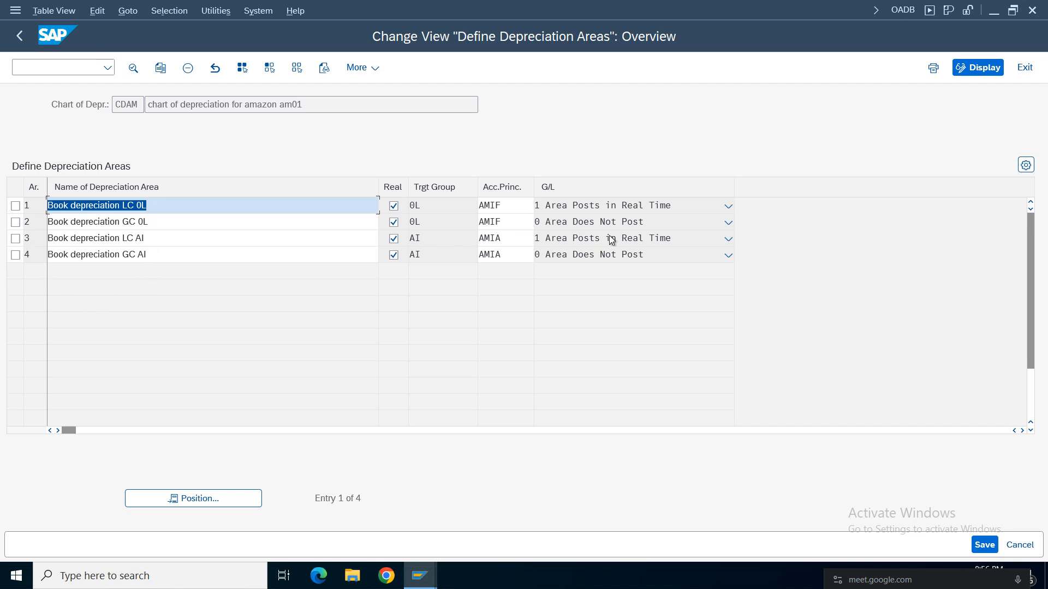
pyautogui.click(20, 36)
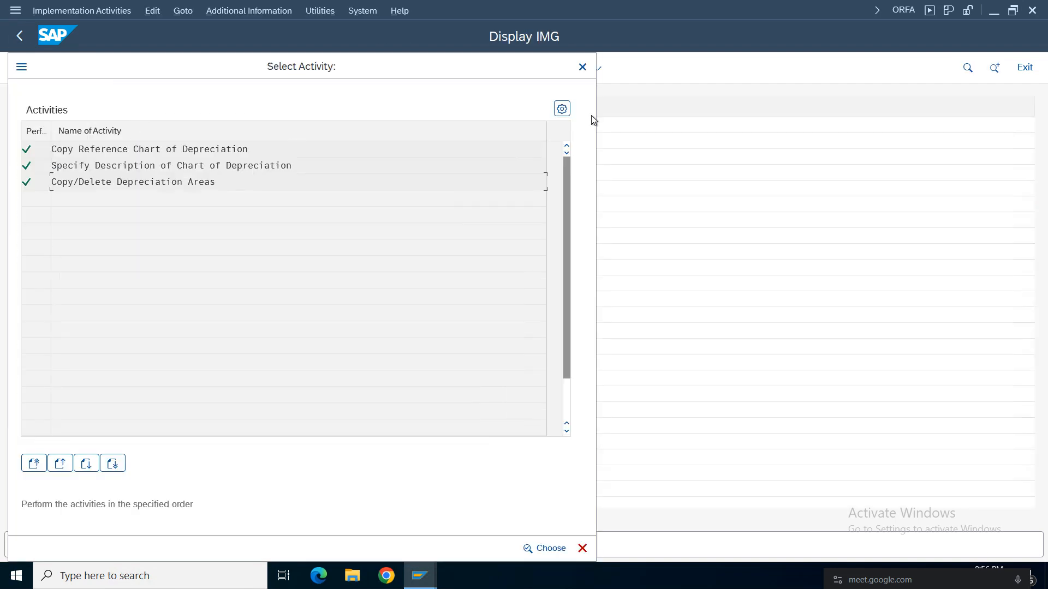
pyautogui.click(582, 67)
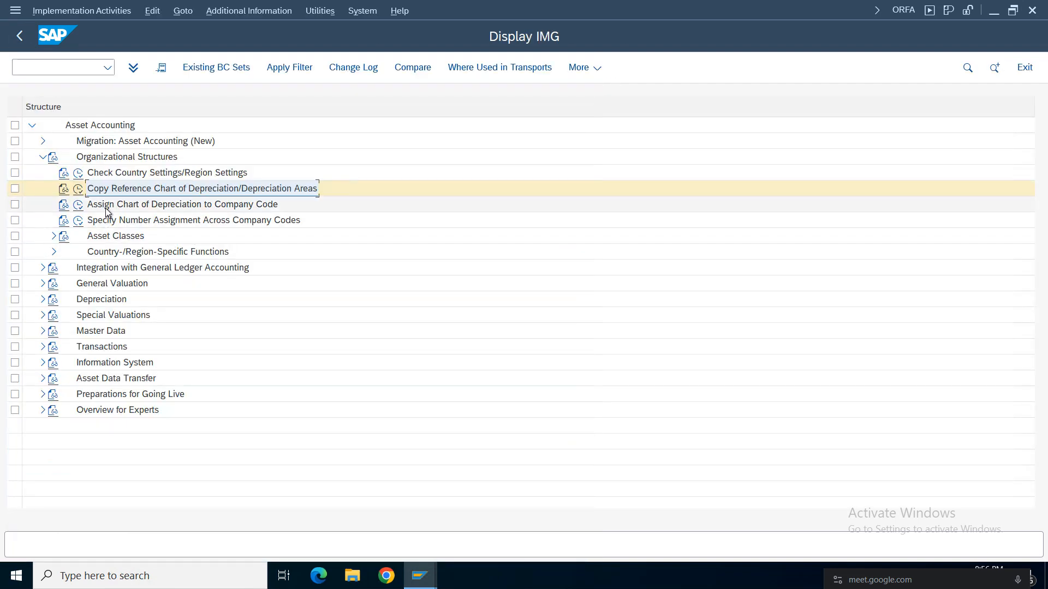
# Open Assign Chart of Depreciation to Company Code, check the chart assigned to company code AM01, and return to the implementation guide.
pyautogui.click(78, 204)
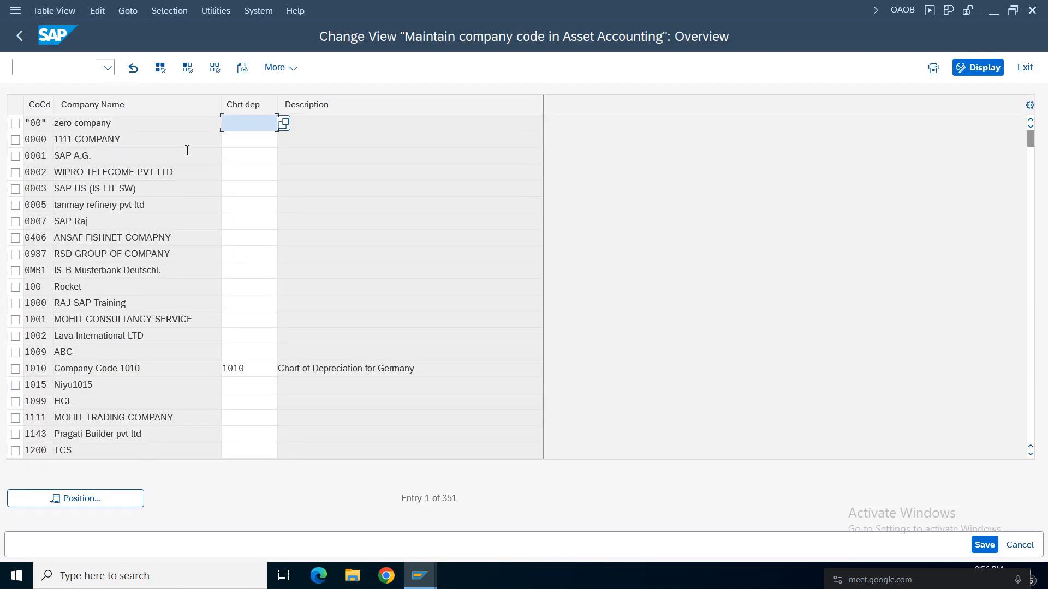
pyautogui.click(97, 494)
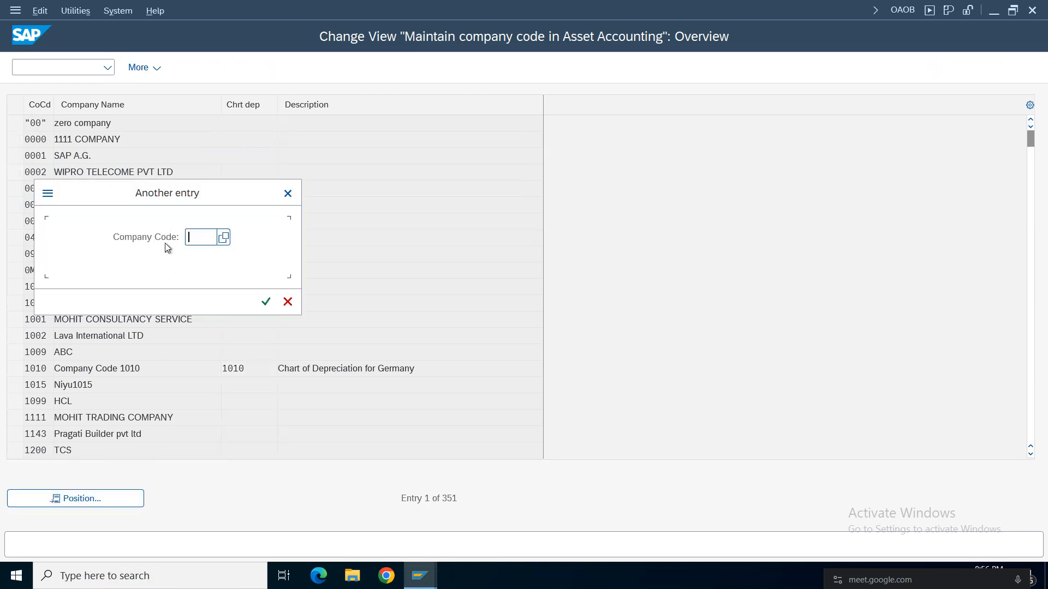
pyautogui.click(207, 256)
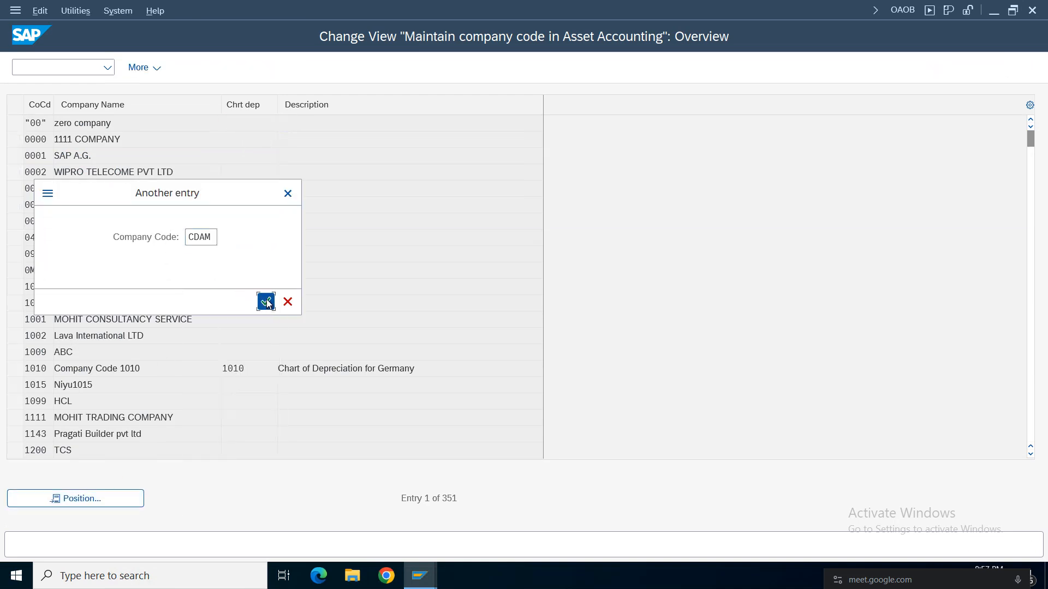
pyautogui.click(264, 299)
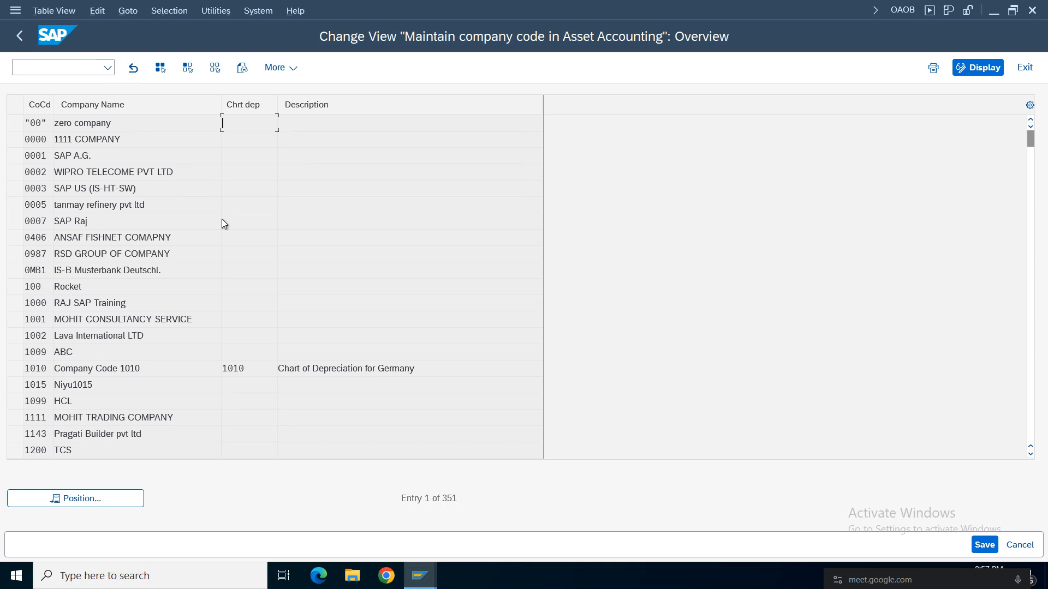
pyautogui.click(98, 496)
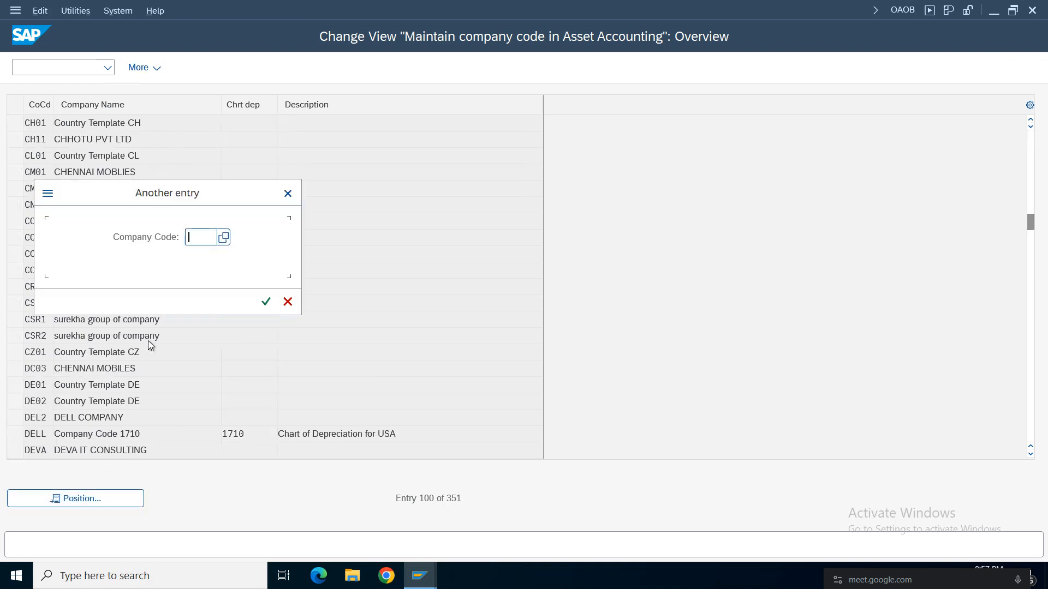
pyautogui.write('am01')
pyautogui.press('Return')
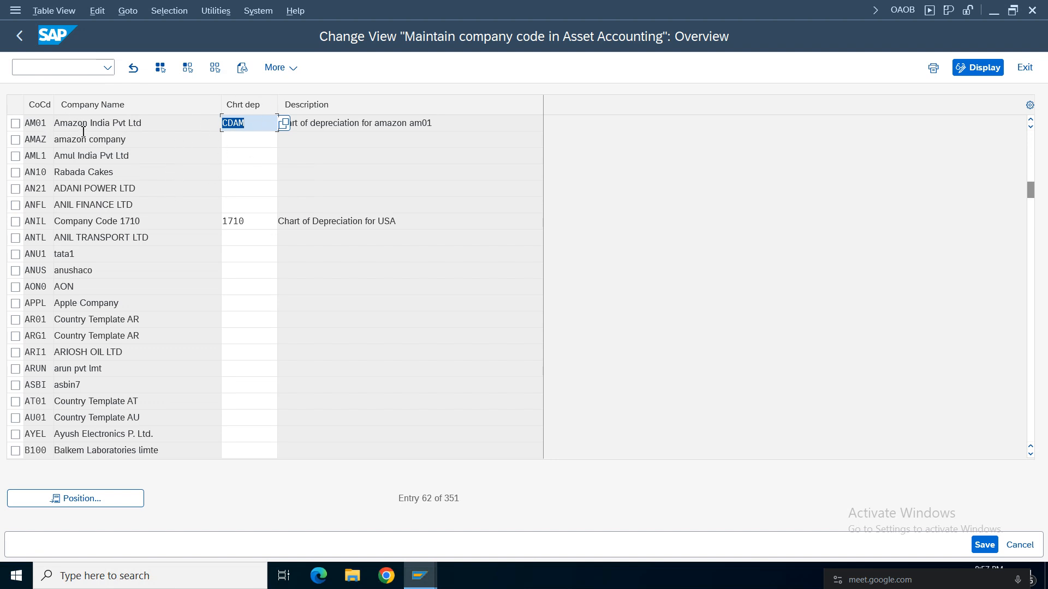
pyautogui.click(21, 37)
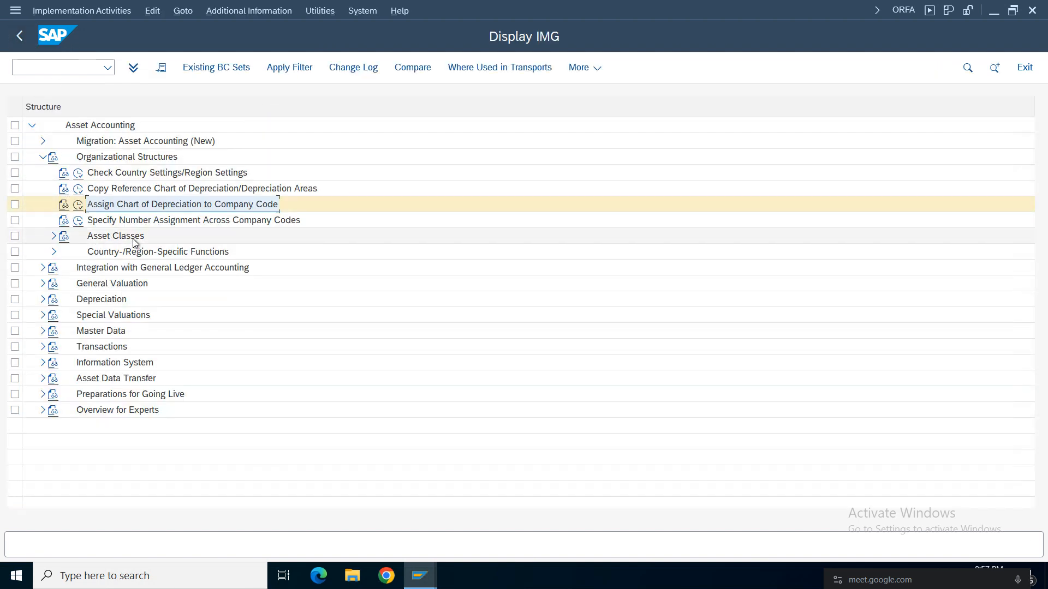
# Expand Asset Classes under Organizational Structures and open the Specify Account Determination activity.
pyautogui.click(102, 240)
pyautogui.click(54, 236)
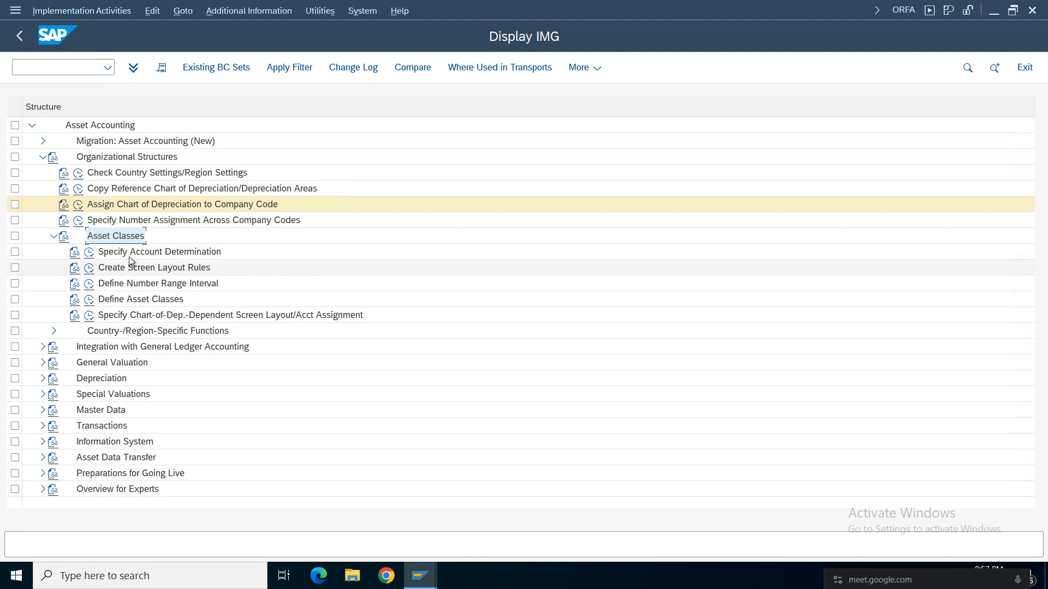
pyautogui.click(116, 253)
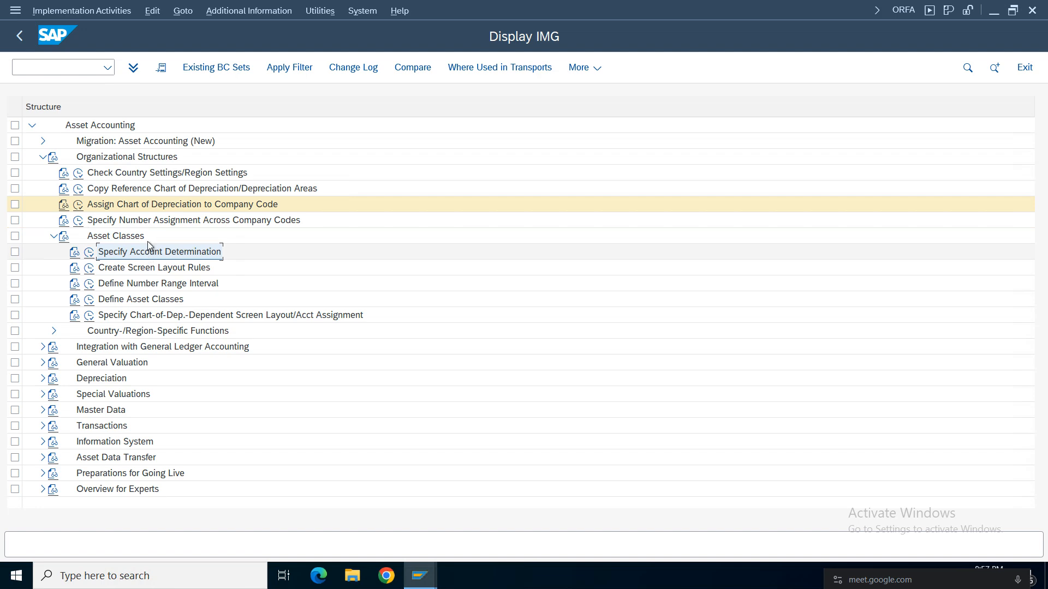
pyautogui.click(90, 254)
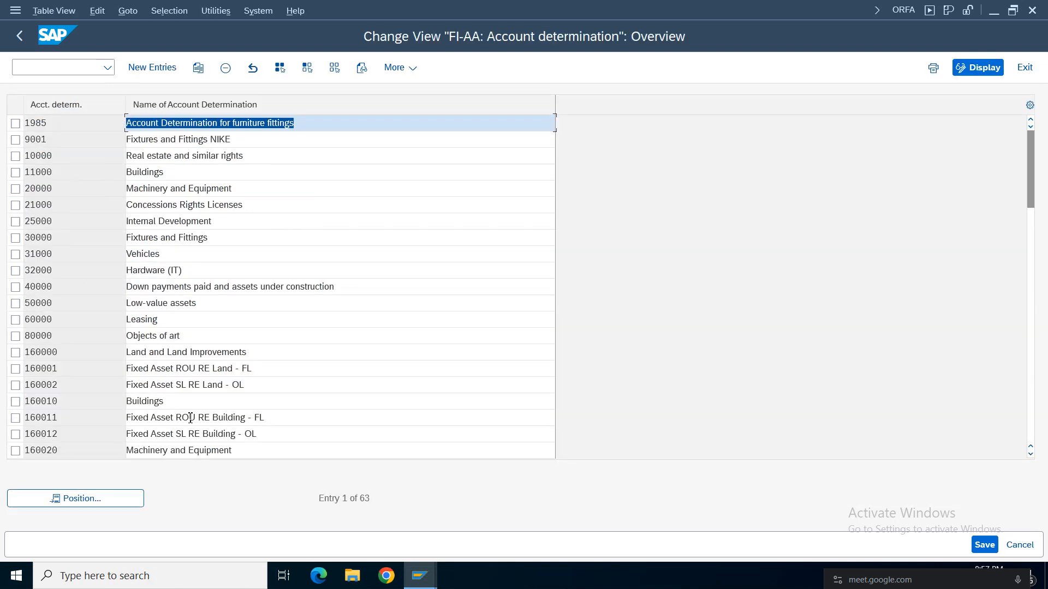
# Locate account determination CDFF in the overview, review its name, and return to the implementation guide.
pyautogui.click(127, 498)
pyautogui.write('cd')
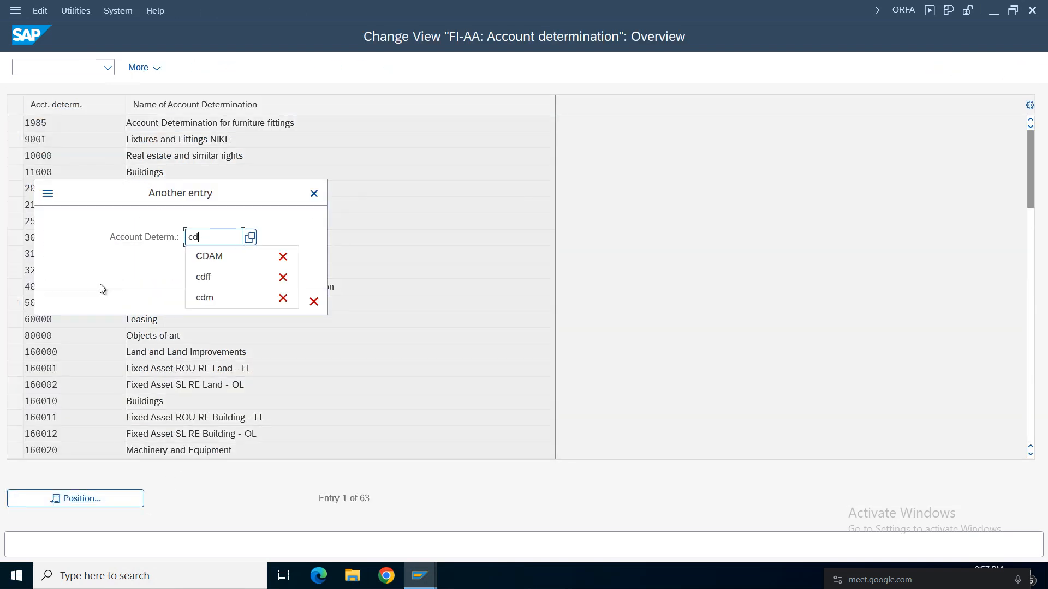
pyautogui.write('ff')
pyautogui.press('Return')
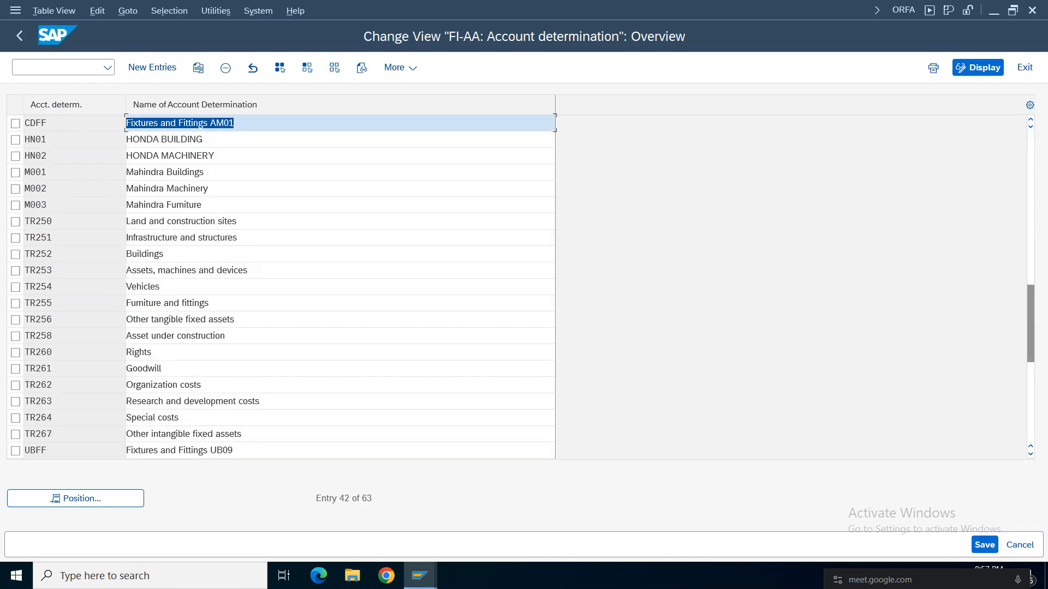
pyautogui.click(66, 126)
pyautogui.click(20, 36)
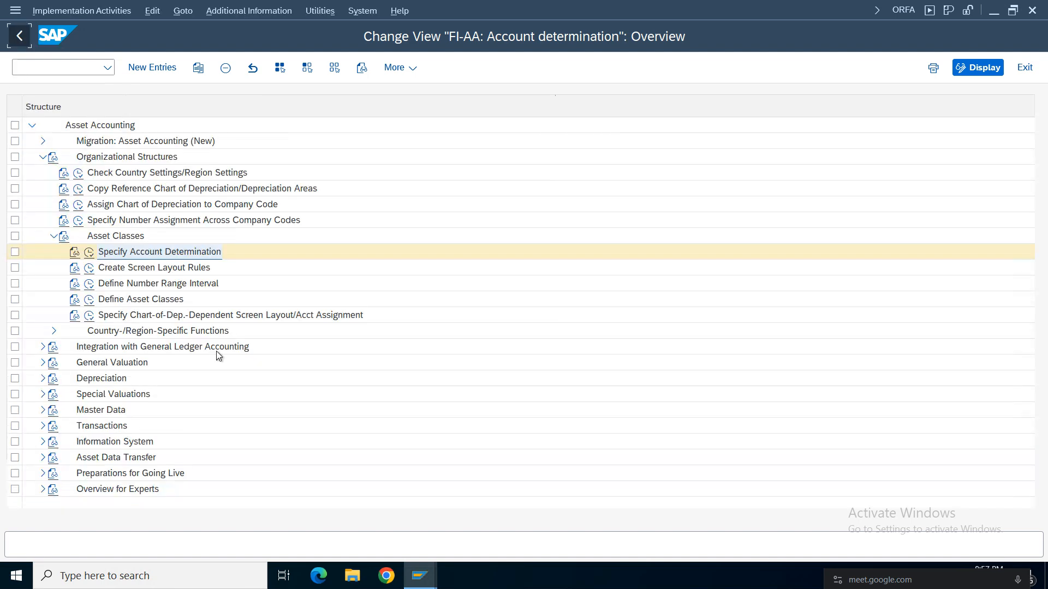
# Open Create Screen Layout Rules, locate screen layout CDFF, review its name, and return to the implementation guide.
pyautogui.click(89, 268)
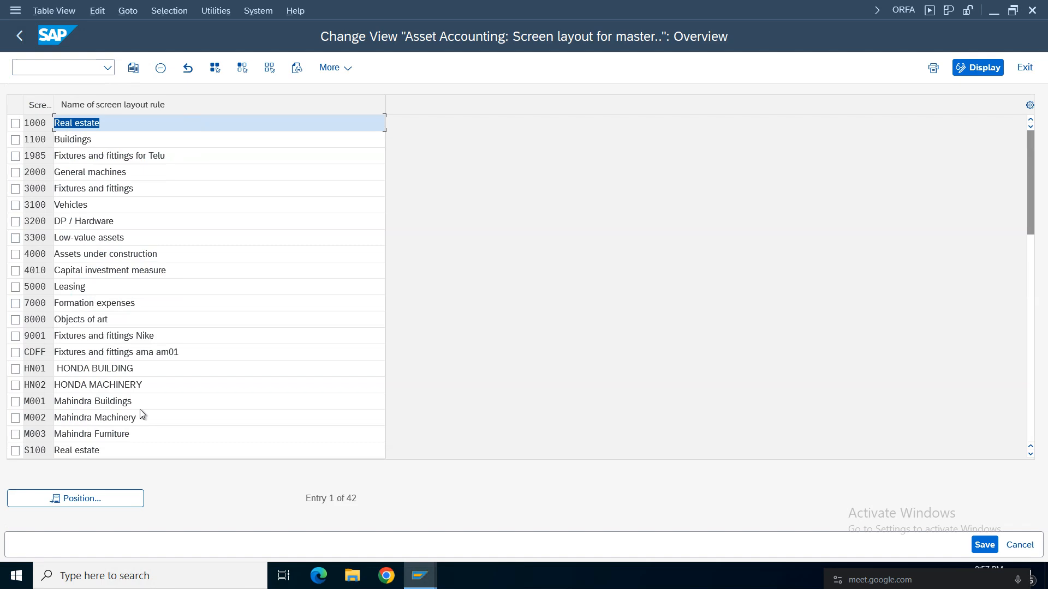
pyautogui.click(103, 499)
pyautogui.press('space')
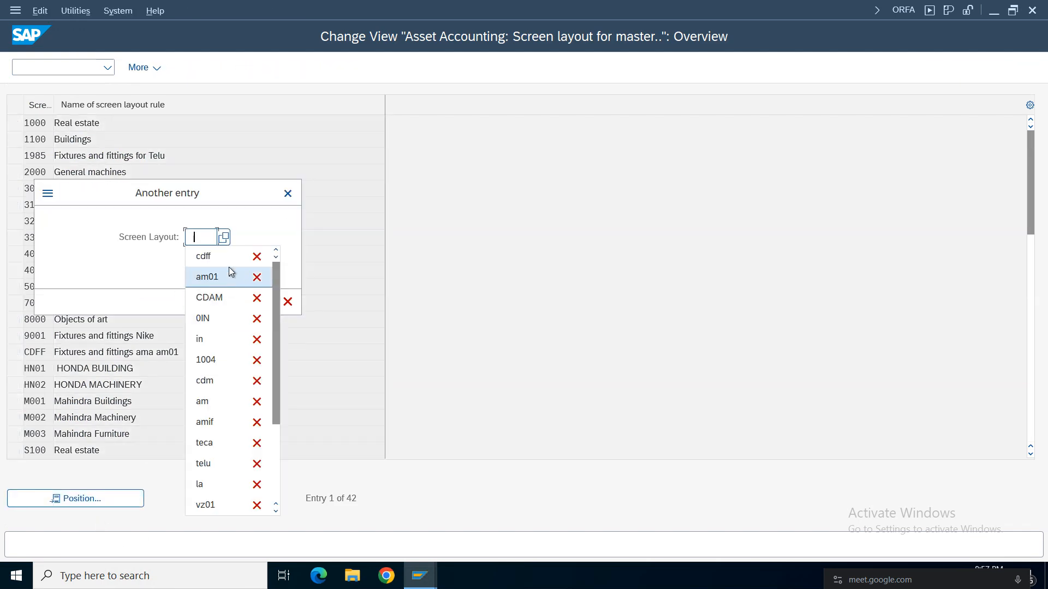
pyautogui.click(216, 258)
pyautogui.click(266, 302)
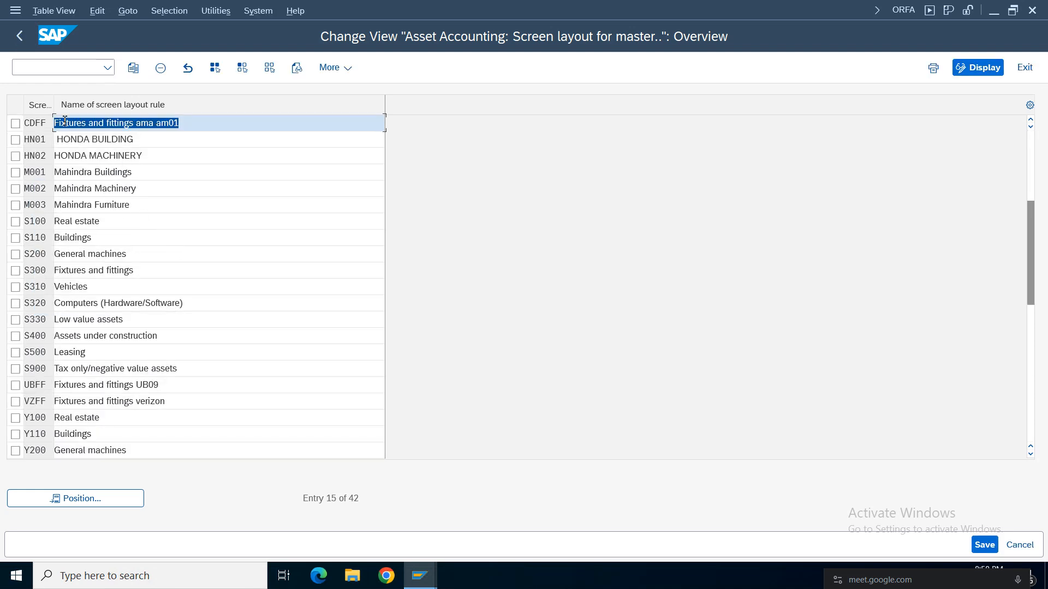
pyautogui.click(16, 34)
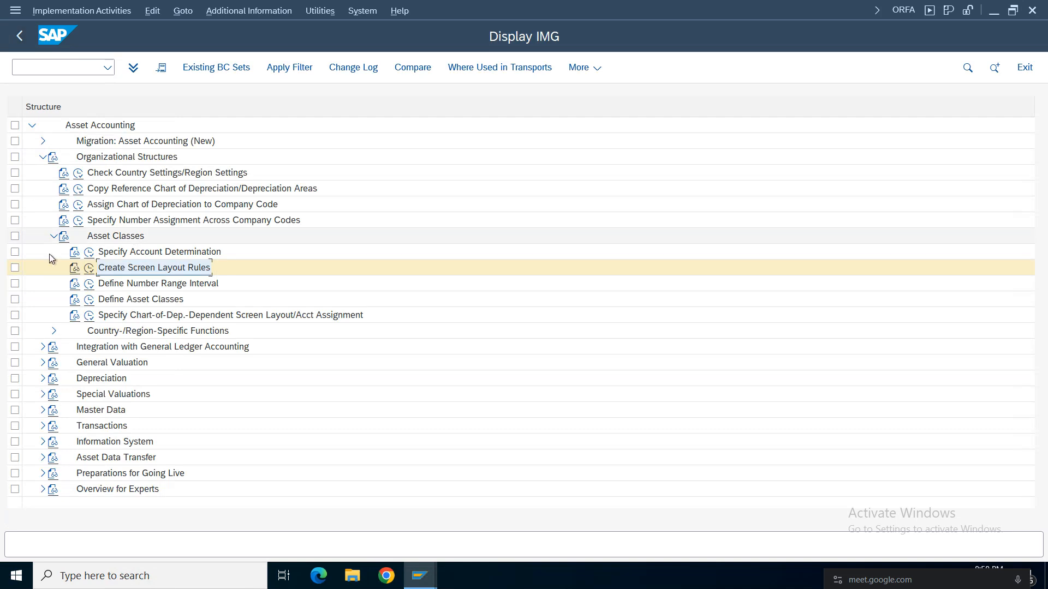
# Open Define Number Range Interval and display the asset number intervals for company code AM01.
pyautogui.click(89, 283)
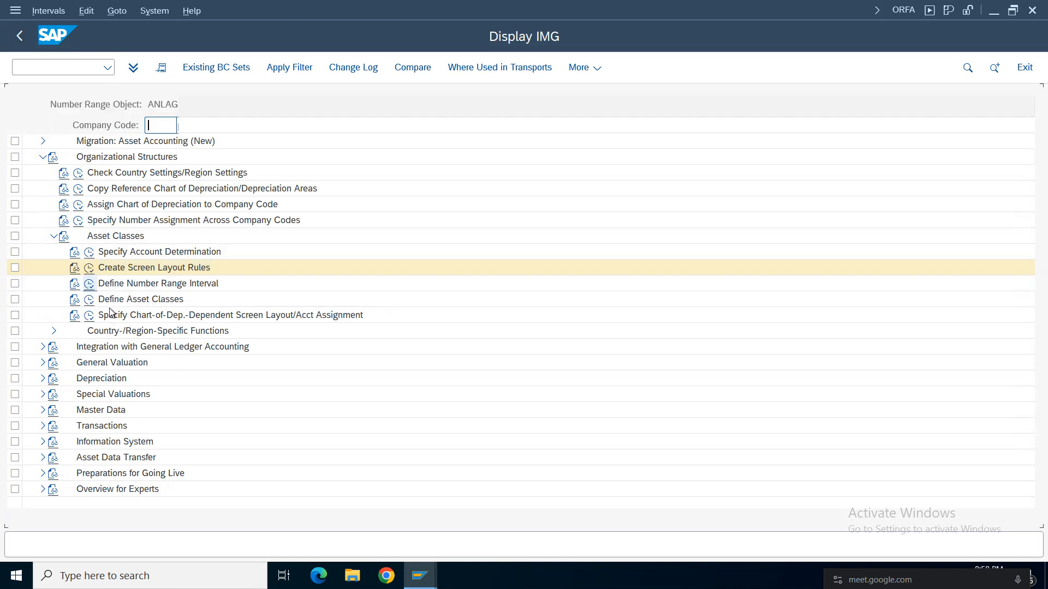
pyautogui.click(156, 125)
pyautogui.click(158, 143)
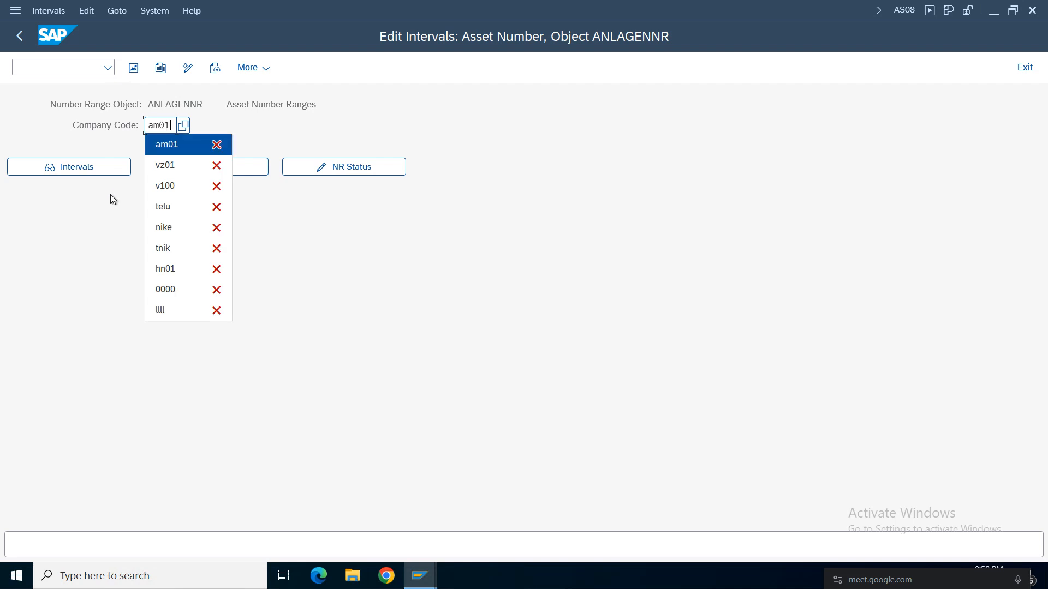
pyautogui.click(95, 173)
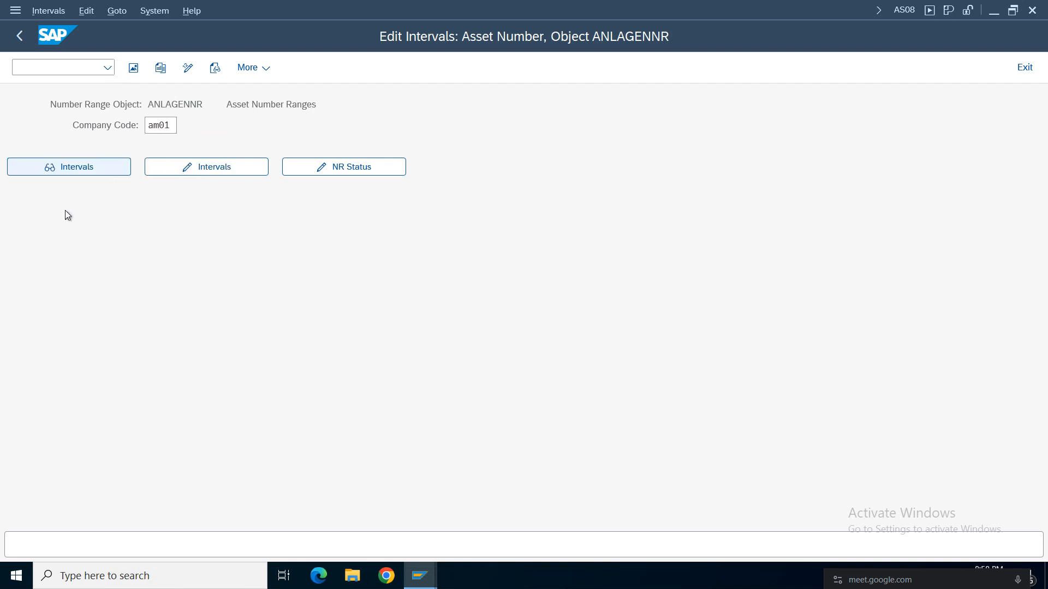
# Review the number range number and the from and to numbers of the AM01 interval, and return to the implementation guide.
pyautogui.moveTo(61, 131); pyautogui.dragTo(2, 125)
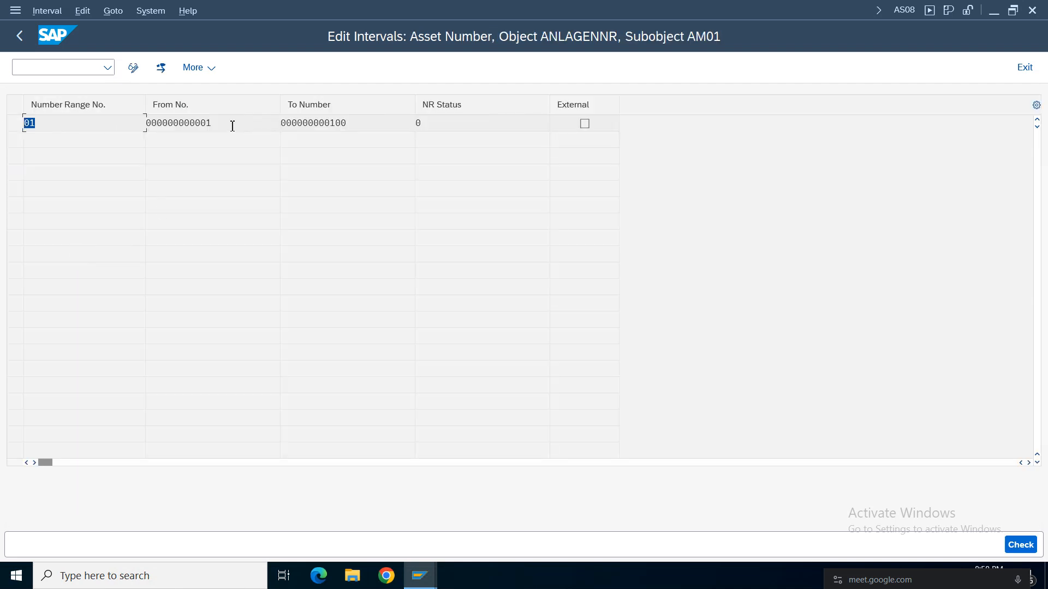
pyautogui.press('Tab')
pyautogui.press('Tab')
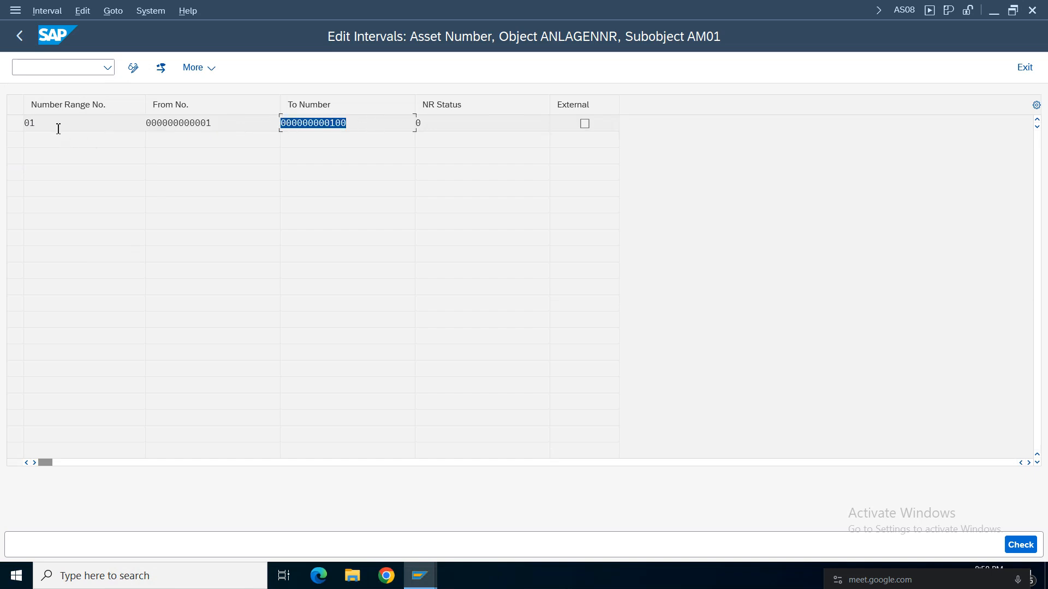
pyautogui.moveTo(59, 128); pyautogui.dragTo(19, 126)
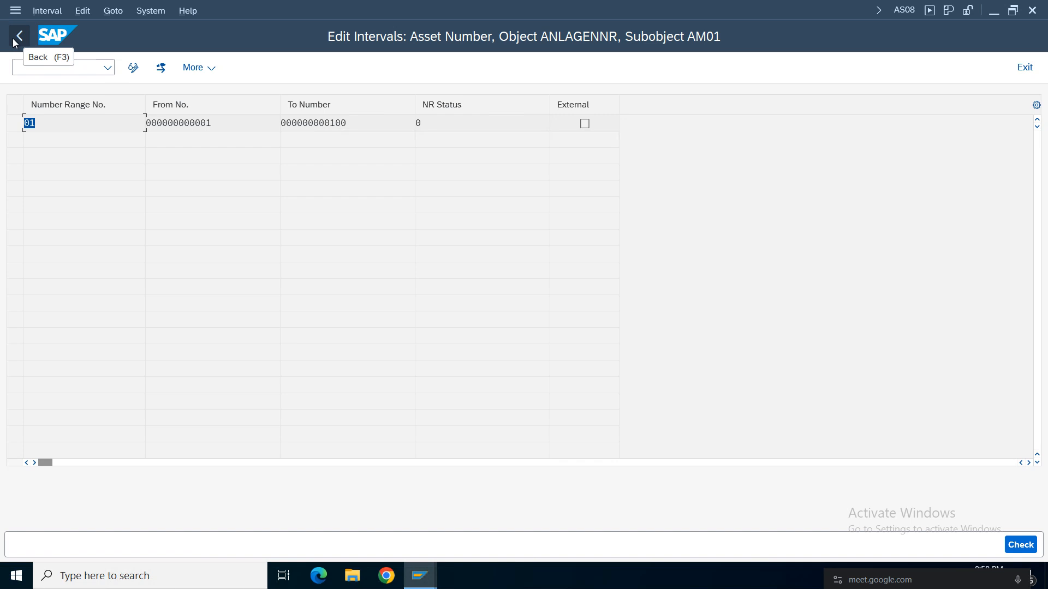
pyautogui.click(255, 124)
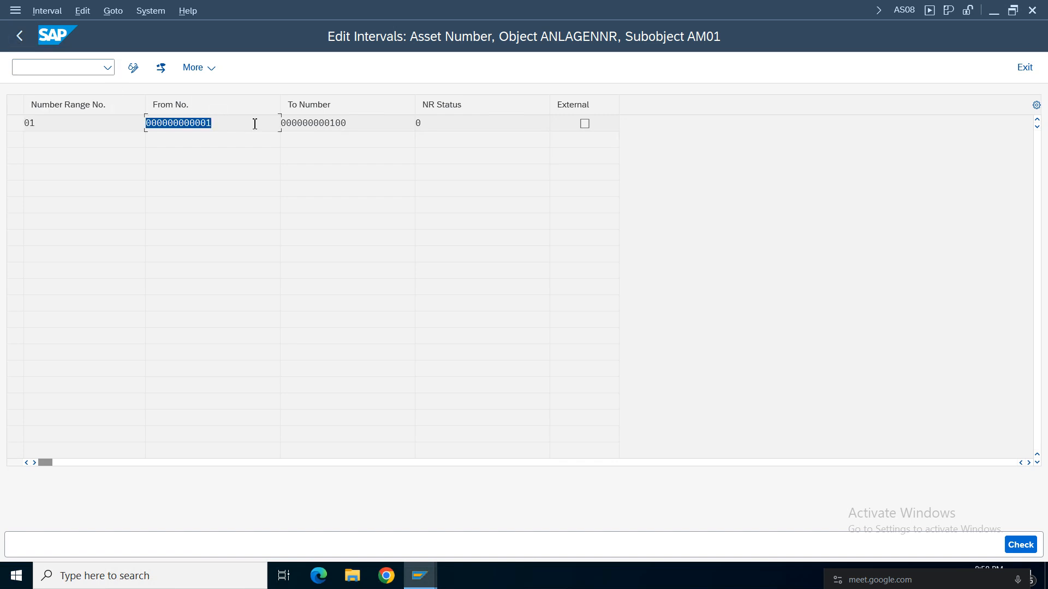
pyautogui.press('Tab')
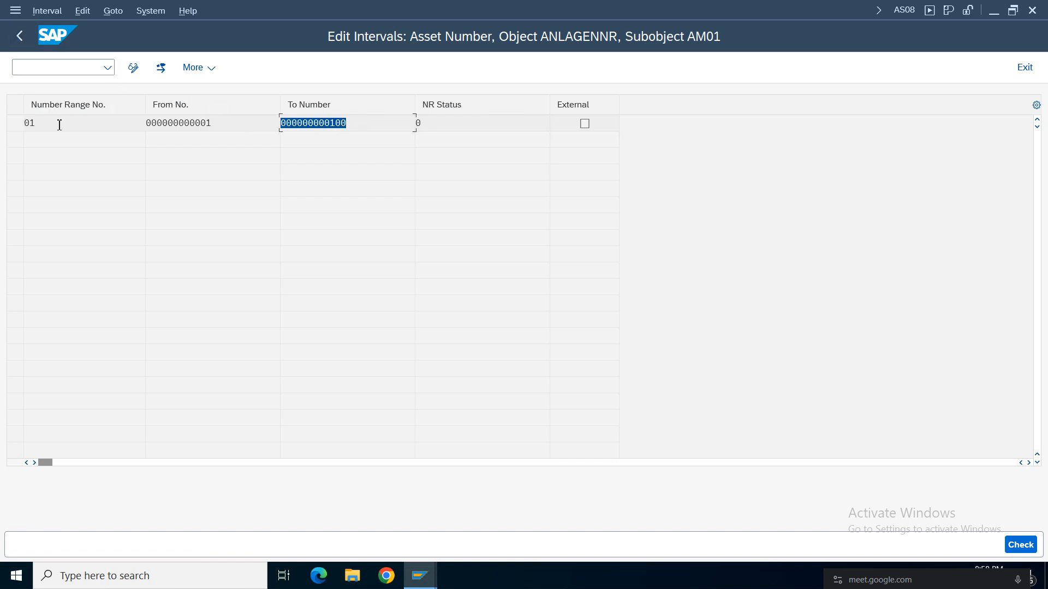
pyautogui.click(20, 37)
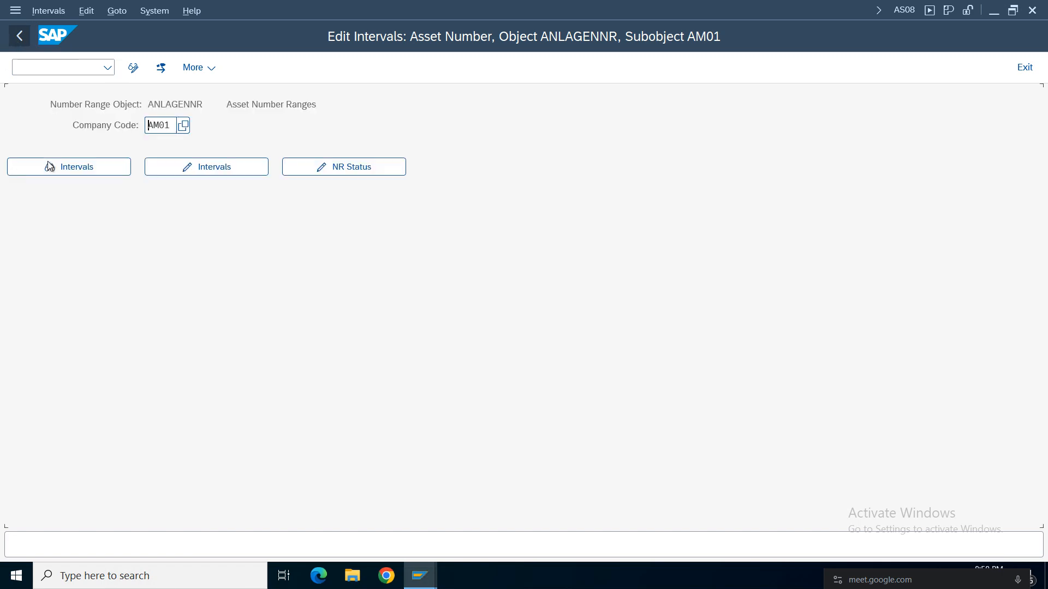
pyautogui.click(20, 38)
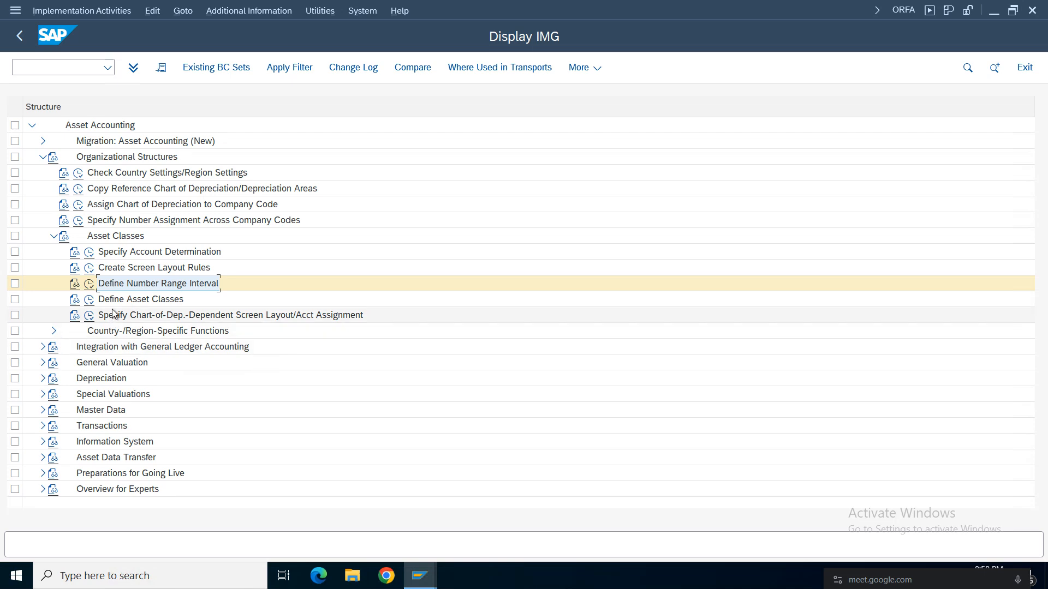
# Open Define Asset Classes and locate asset class CDFF in the overview.
pyautogui.click(89, 300)
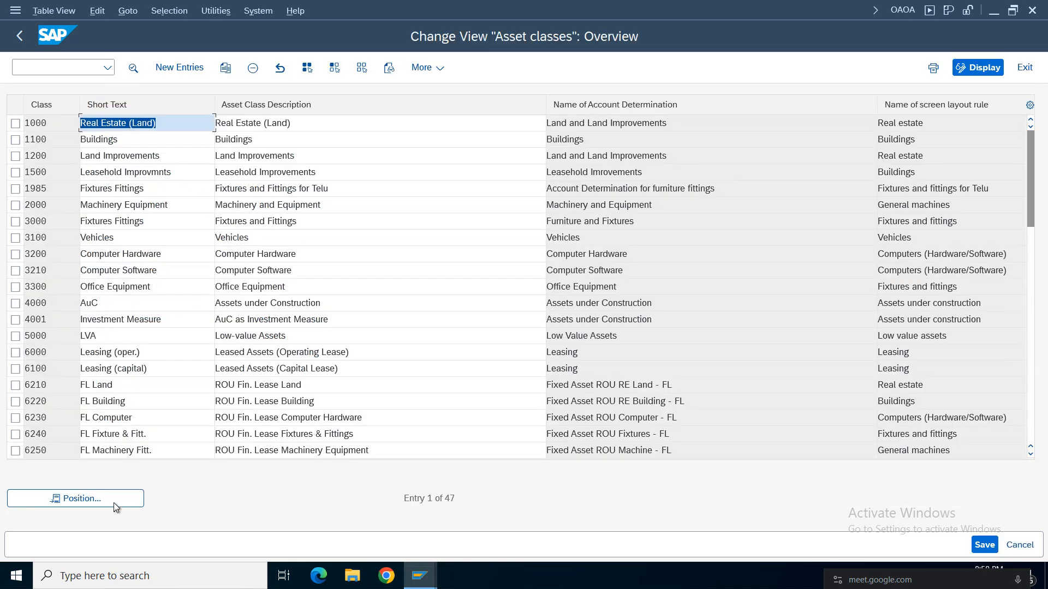
pyautogui.click(113, 502)
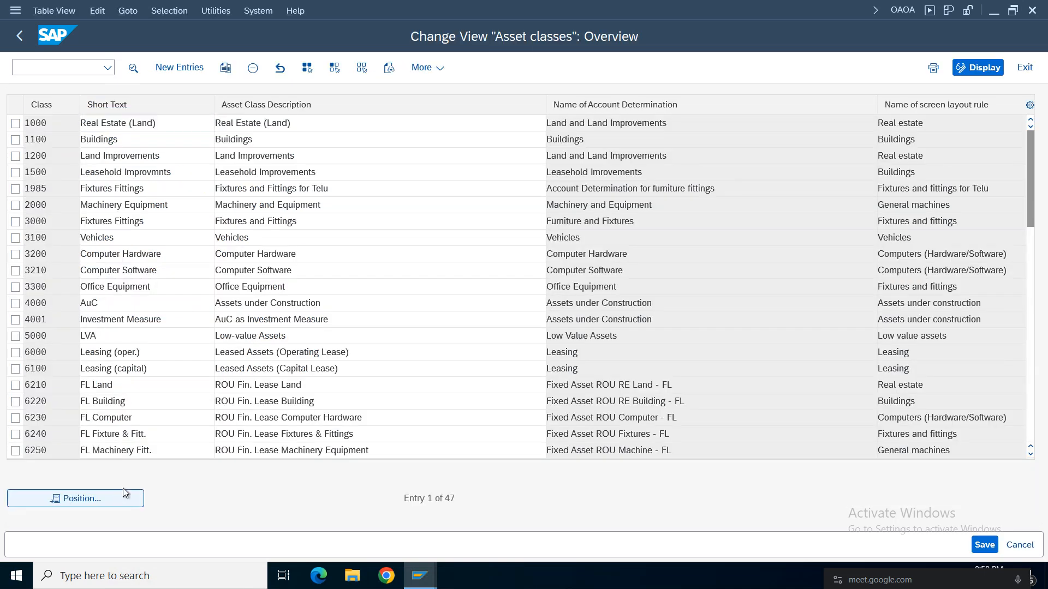
pyautogui.write('cdff')
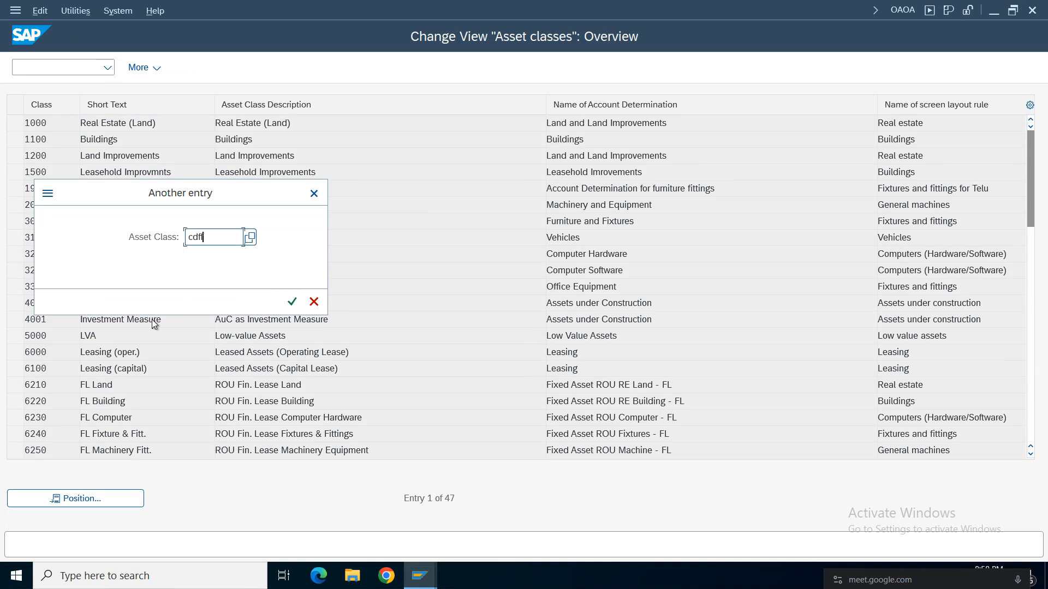
pyautogui.press('Return')
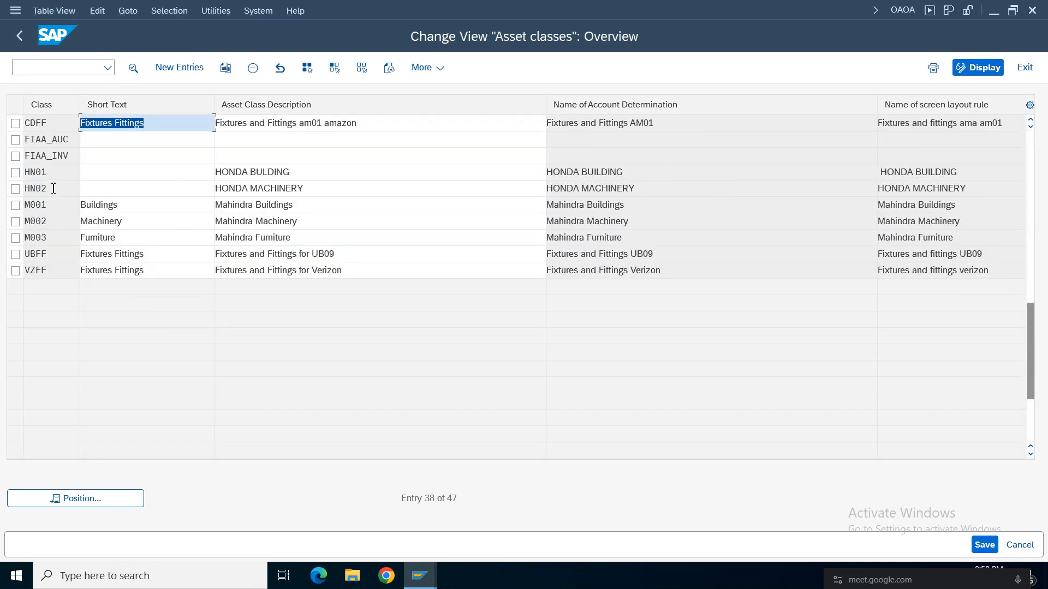
pyautogui.moveTo(51, 124); pyautogui.dragTo(8, 125)
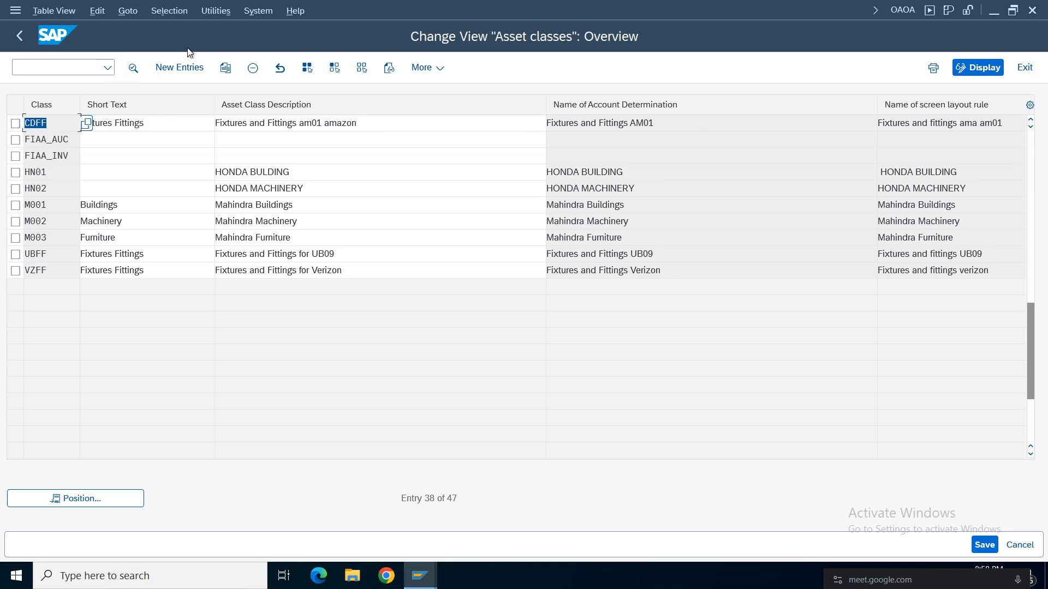
# Open the details of asset class CDFF, review its account determination, screen layout rule and number range, and return to the implementation guide.
pyautogui.doubleClick(169, 127)
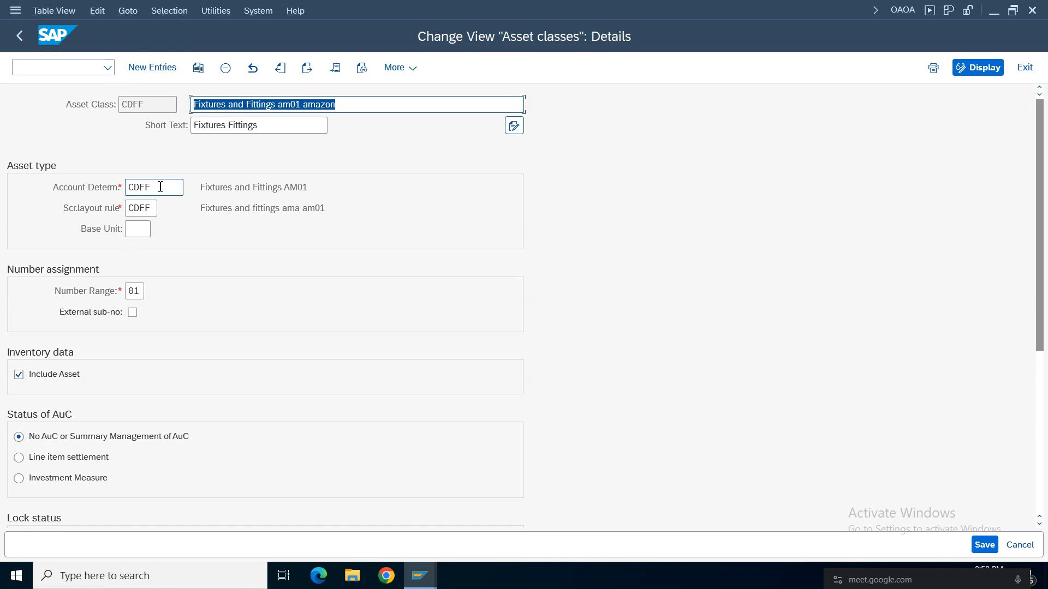
pyautogui.moveTo(161, 186); pyautogui.dragTo(77, 185)
pyautogui.moveTo(157, 209); pyautogui.dragTo(53, 210)
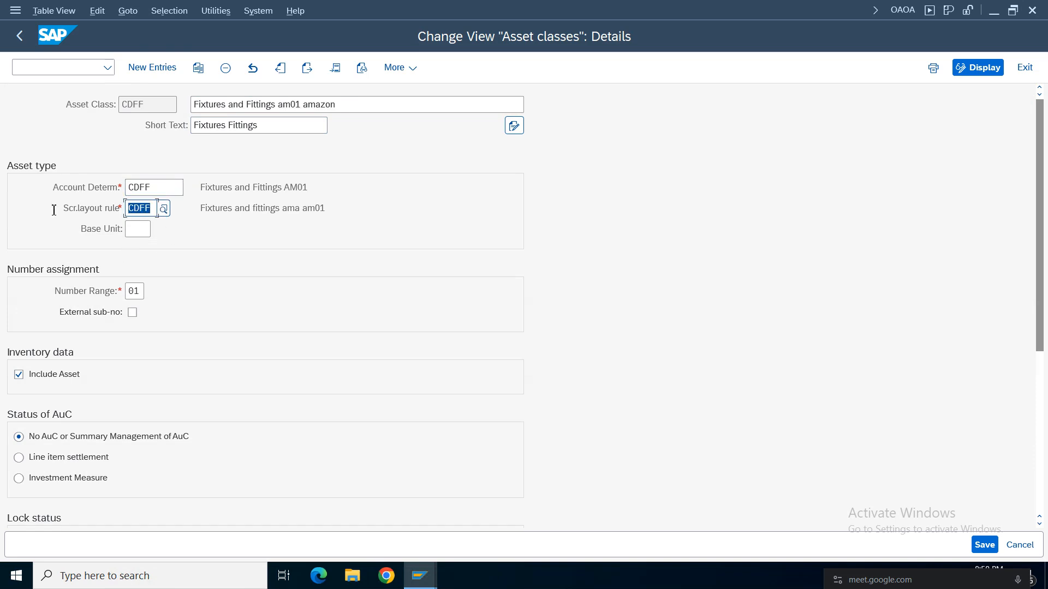
pyautogui.moveTo(134, 291); pyautogui.dragTo(117, 291)
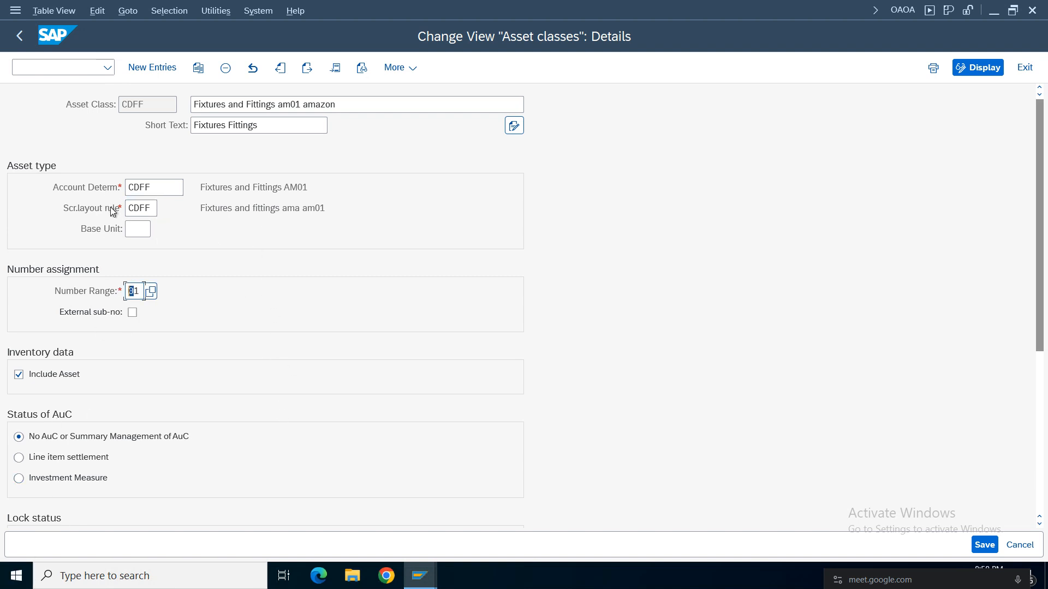
pyautogui.click(19, 36)
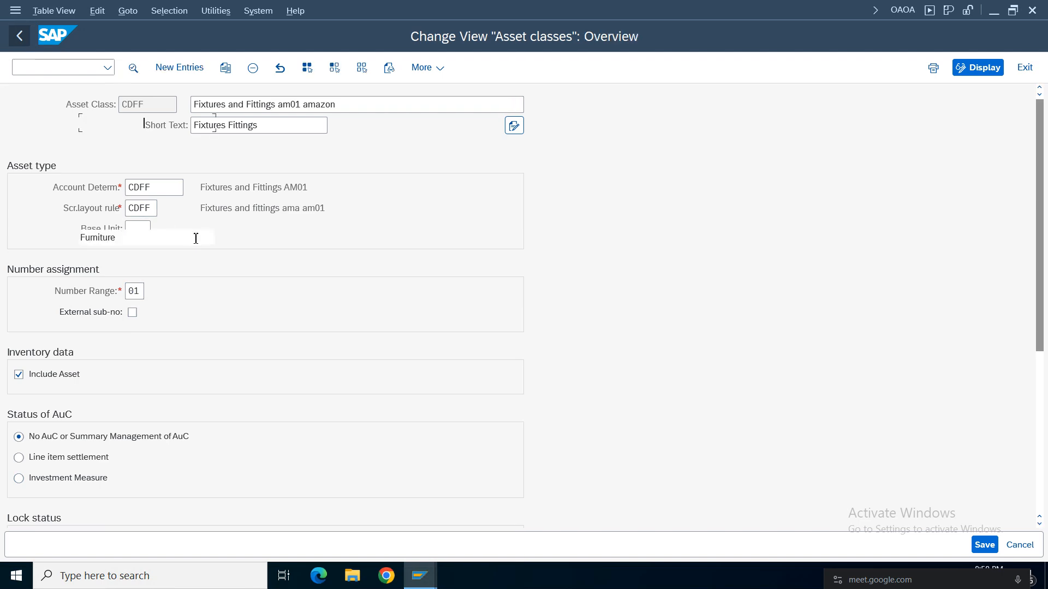
pyautogui.press('F3')
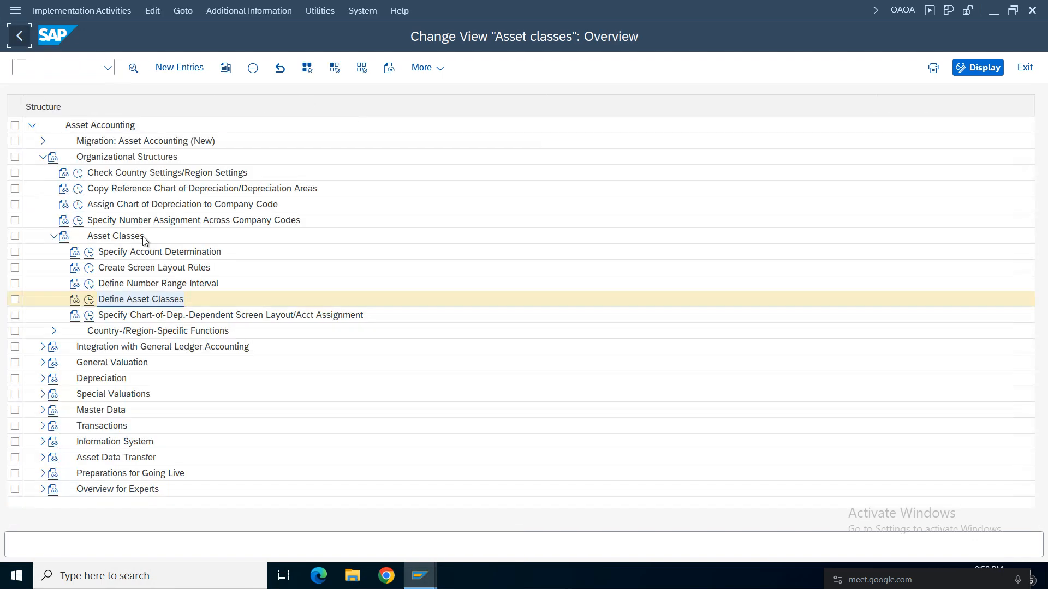
# Collapse Asset Classes and Organizational Structures, and expand Integration with General Ledger Accounting.
pyautogui.click(51, 238)
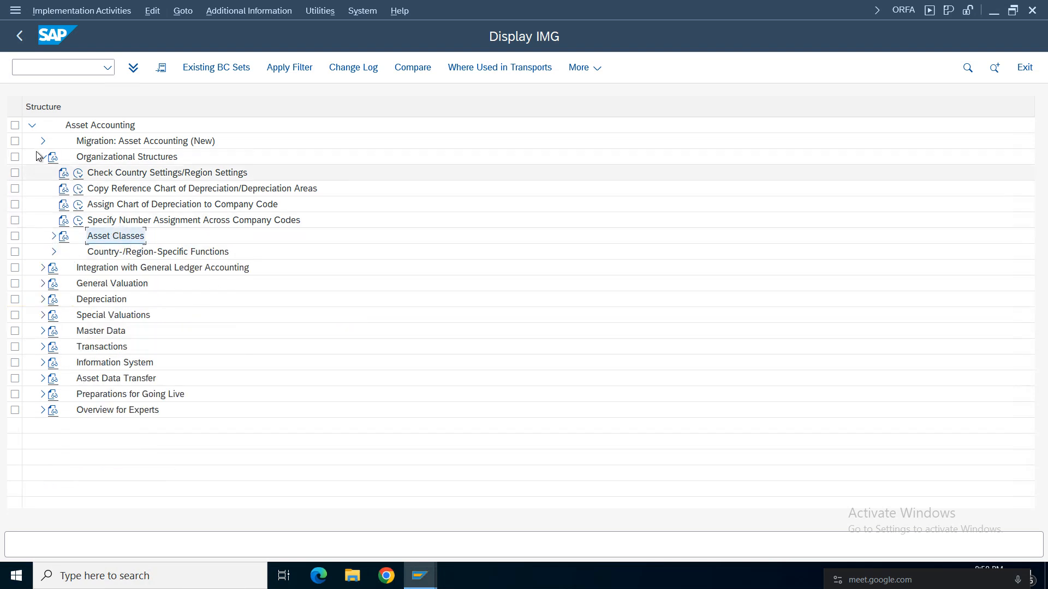
pyautogui.doubleClick(131, 157)
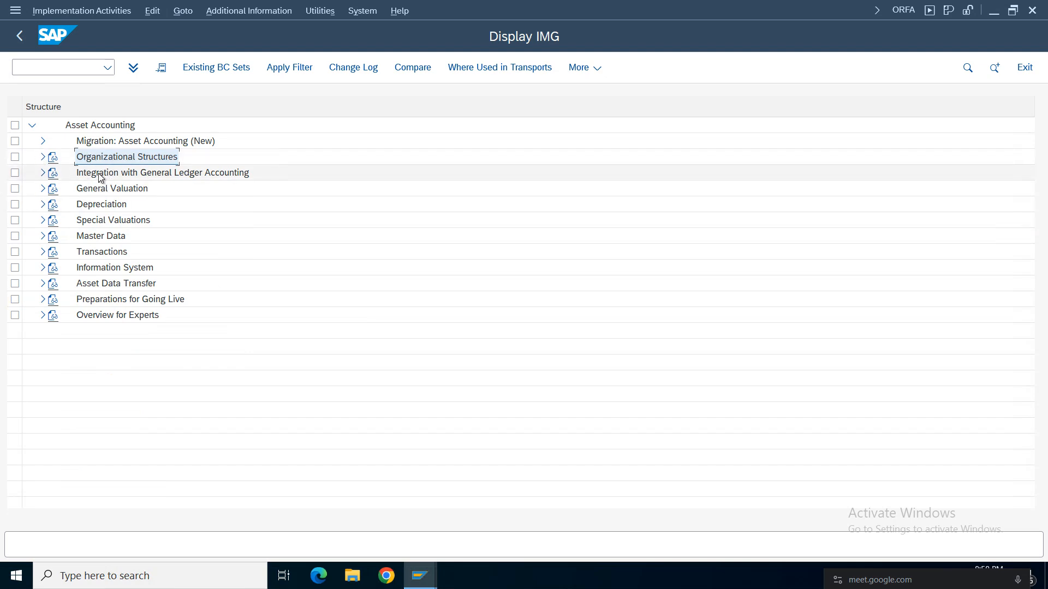
pyautogui.click(98, 173)
pyautogui.click(43, 173)
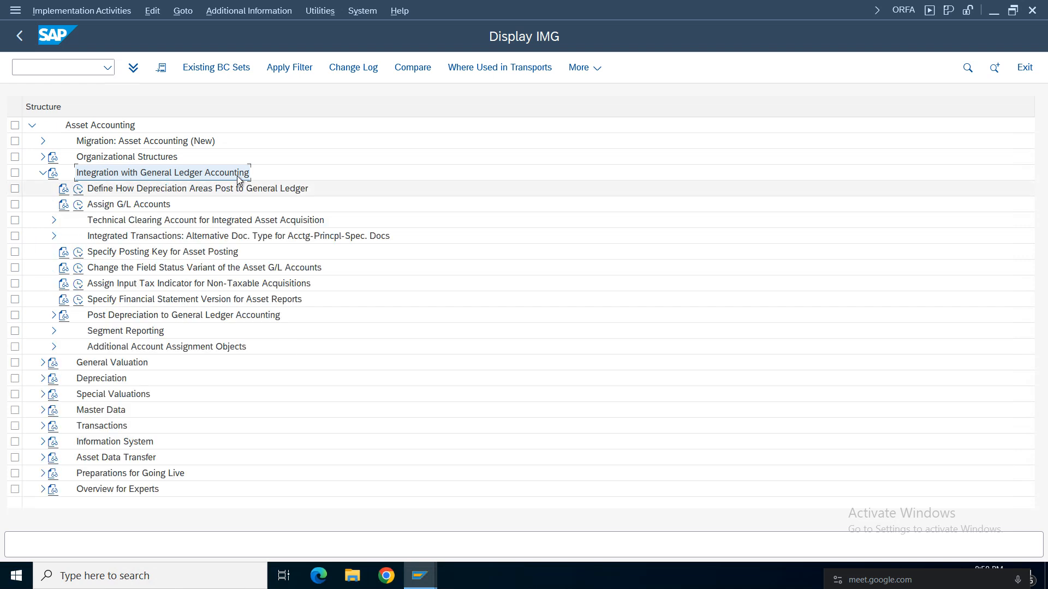
# Open Define How Depreciation Areas Post to General Ledger for chart CDAM, review its depreciation areas' posting settings, and leave the view.
pyautogui.click(121, 206)
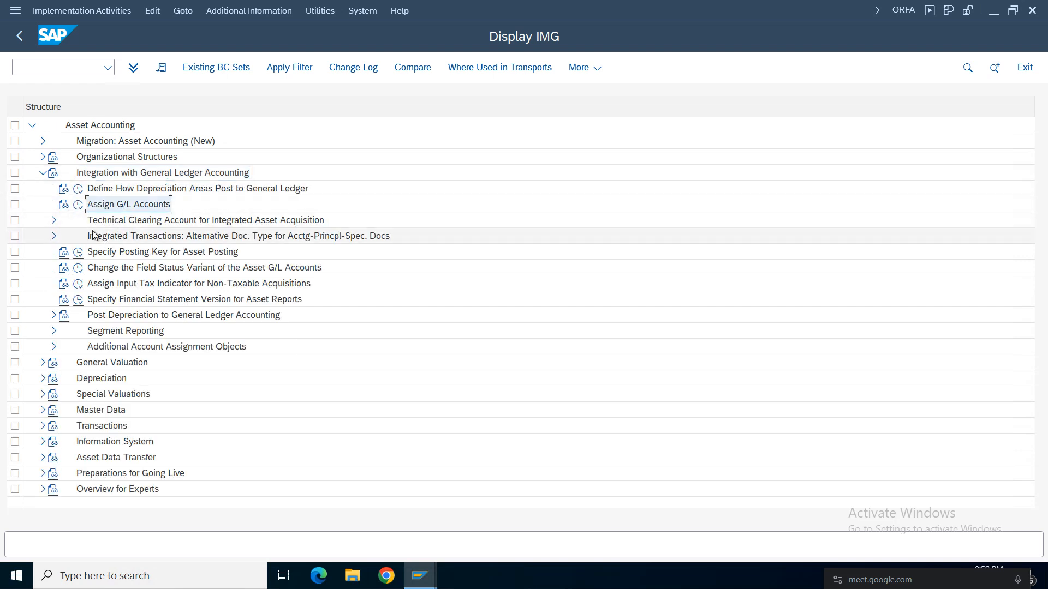
pyautogui.click(126, 192)
pyautogui.click(79, 191)
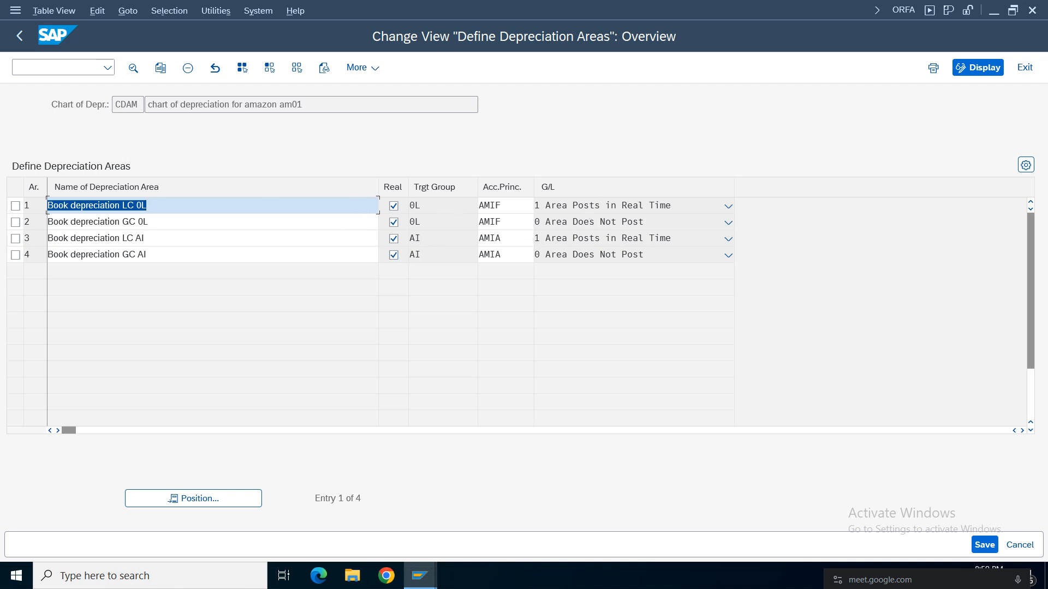
pyautogui.click(19, 35)
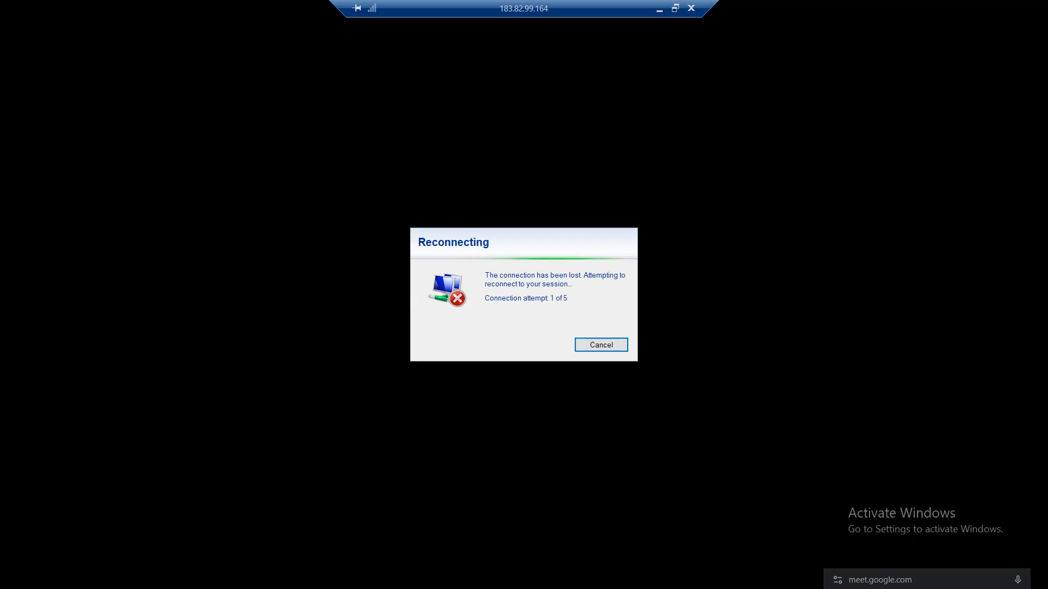
# Cancel the automatic reconnection attempt, find Remote Desktop Connection by searching for rdc, and reconnect to the SAP server session.
pyautogui.click(614, 344)
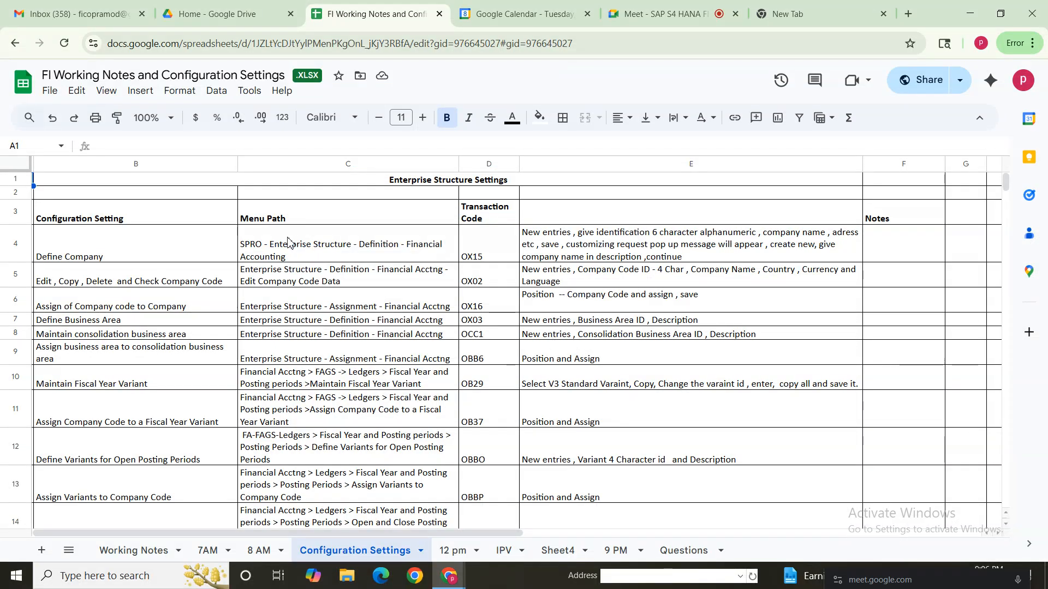
pyautogui.click(119, 578)
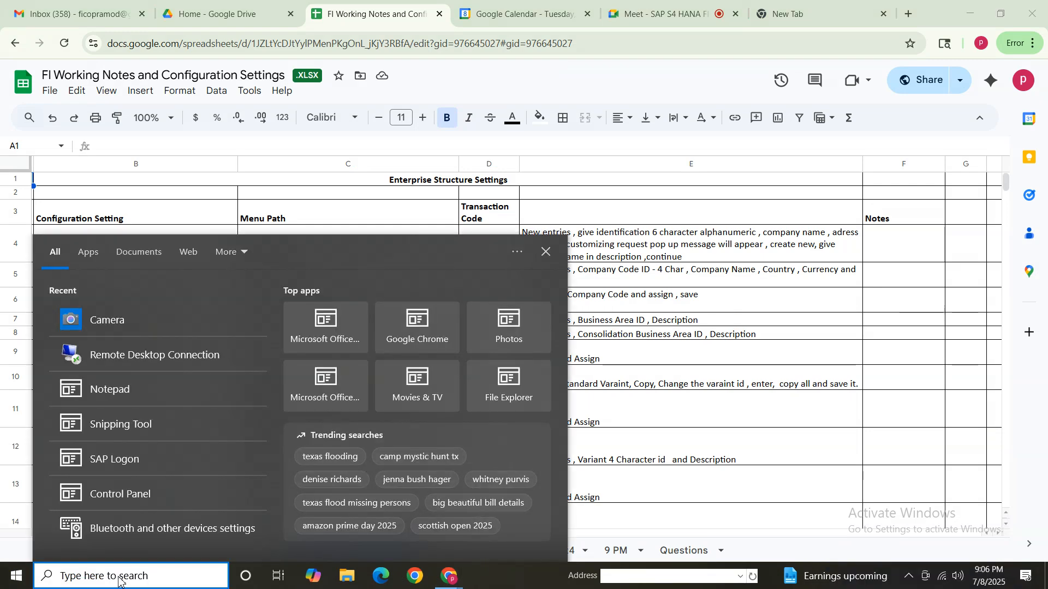
pyautogui.write('rdc')
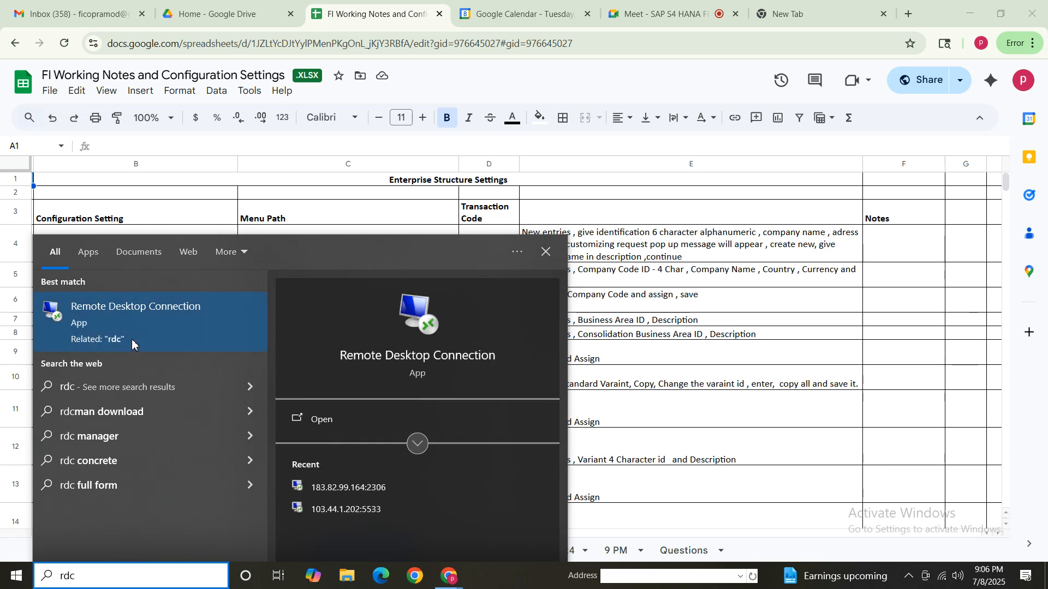
pyautogui.click(136, 341)
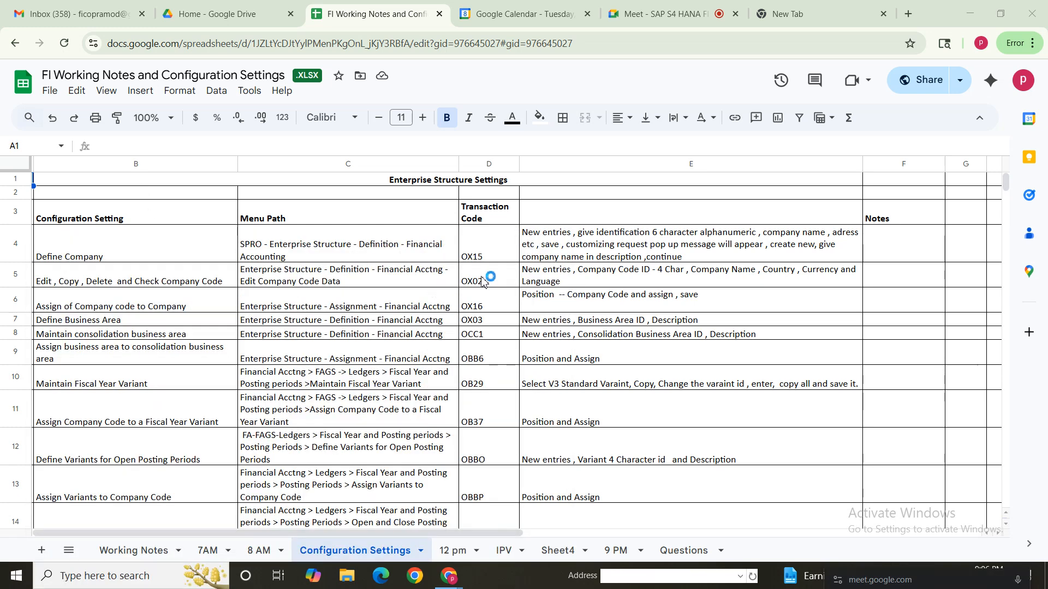
pyautogui.click(579, 252)
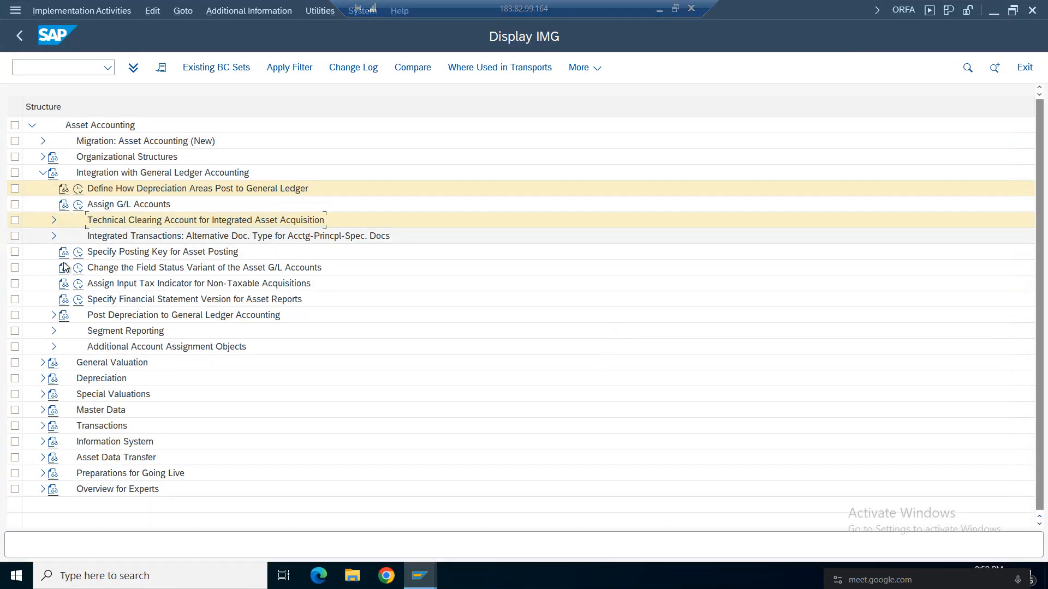
# Expand Technical Clearing Account for Integrated Asset Acquisition, review the accounts defined per chart of accounts, and collapse the node again.
pyautogui.click(54, 219)
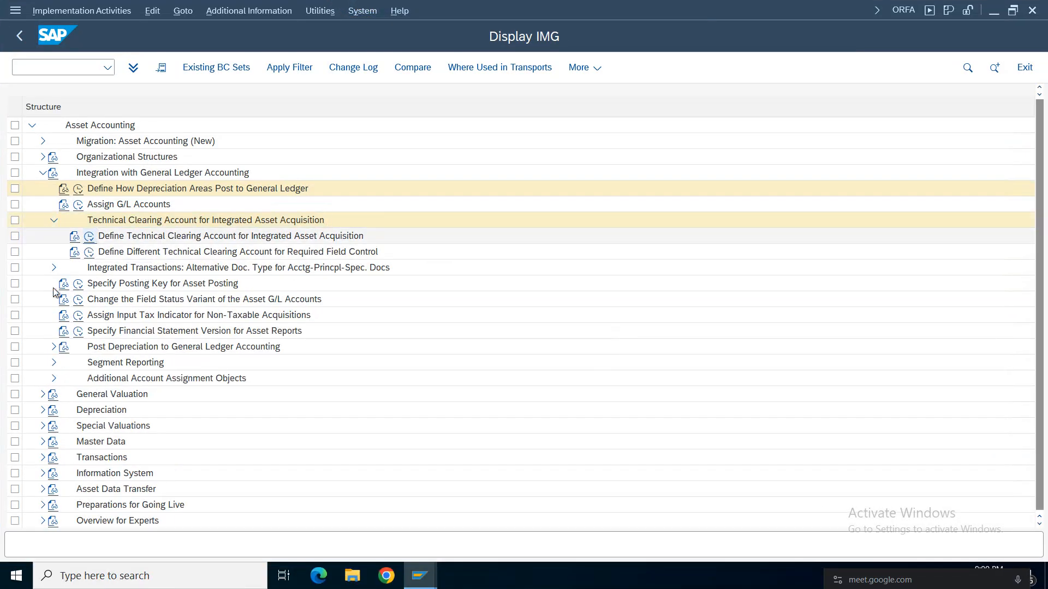
pyautogui.doubleClick(193, 235)
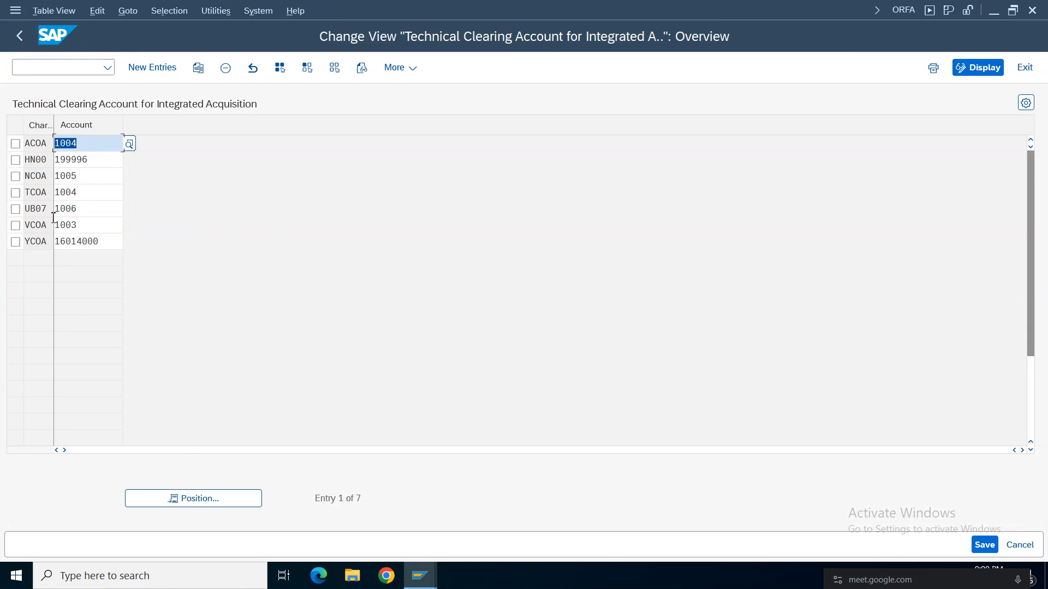
pyautogui.click(15, 144)
pyautogui.click(19, 36)
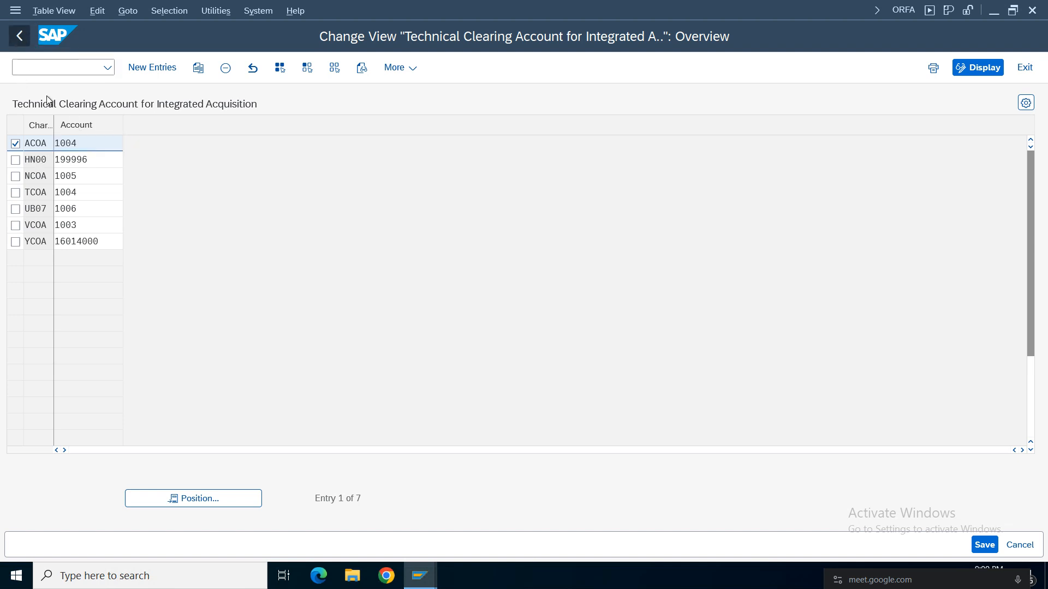
pyautogui.click(140, 252)
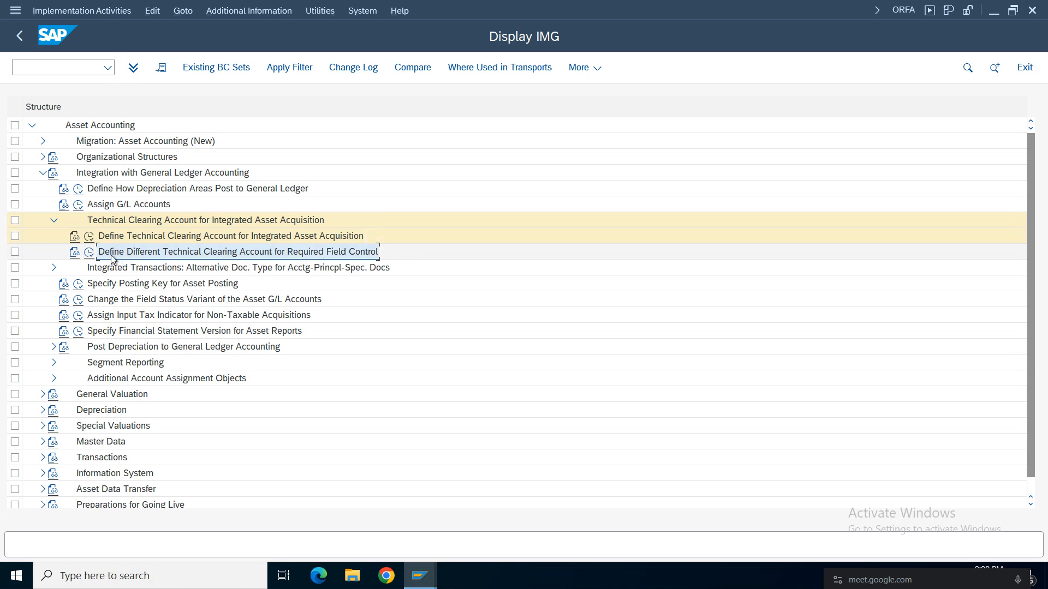
pyautogui.click(53, 221)
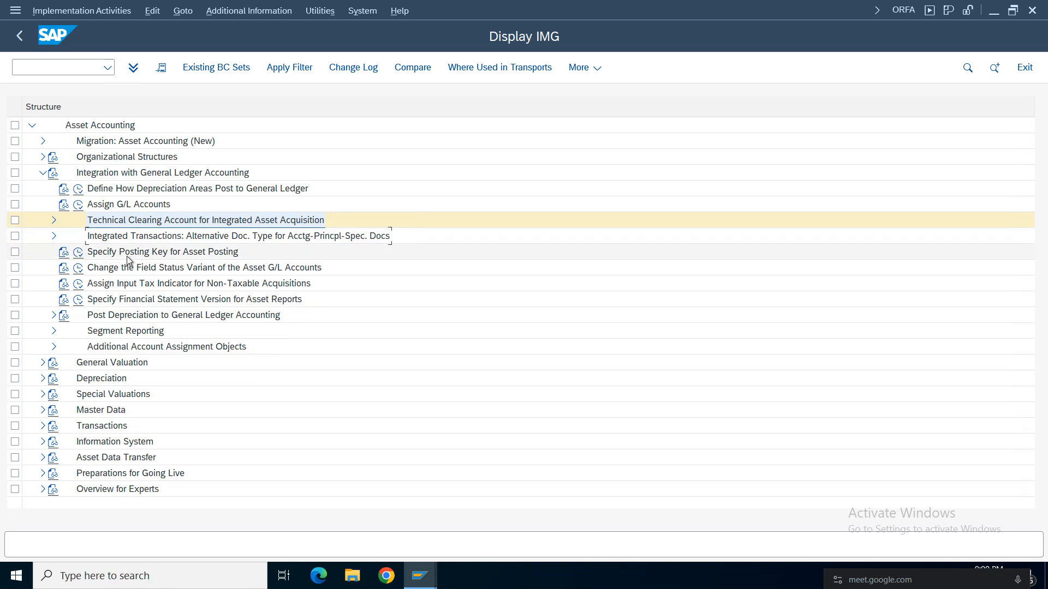
# Open Specify Posting Key for Asset Posting, review the debit and credit keys of procedure ANL, and return to the implementation guide.
pyautogui.click(80, 268)
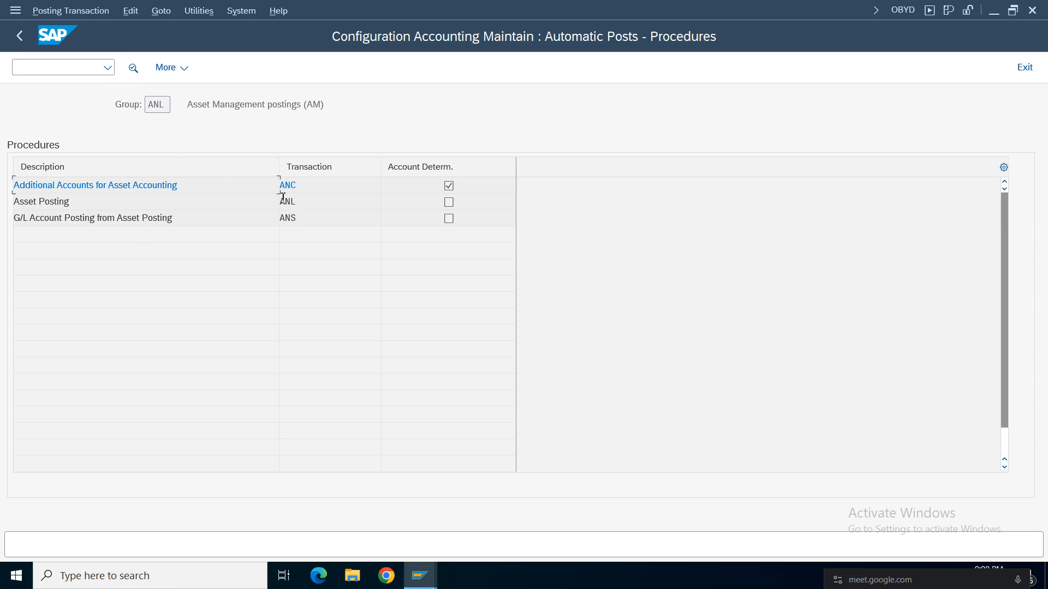
pyautogui.doubleClick(302, 202)
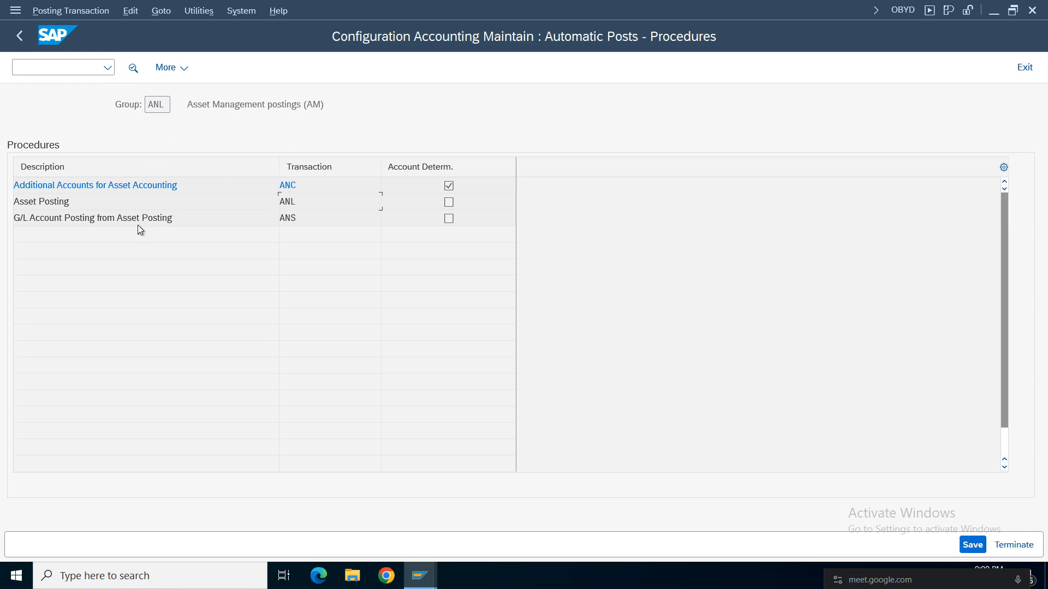
pyautogui.moveTo(256, 104); pyautogui.dragTo(34, 159)
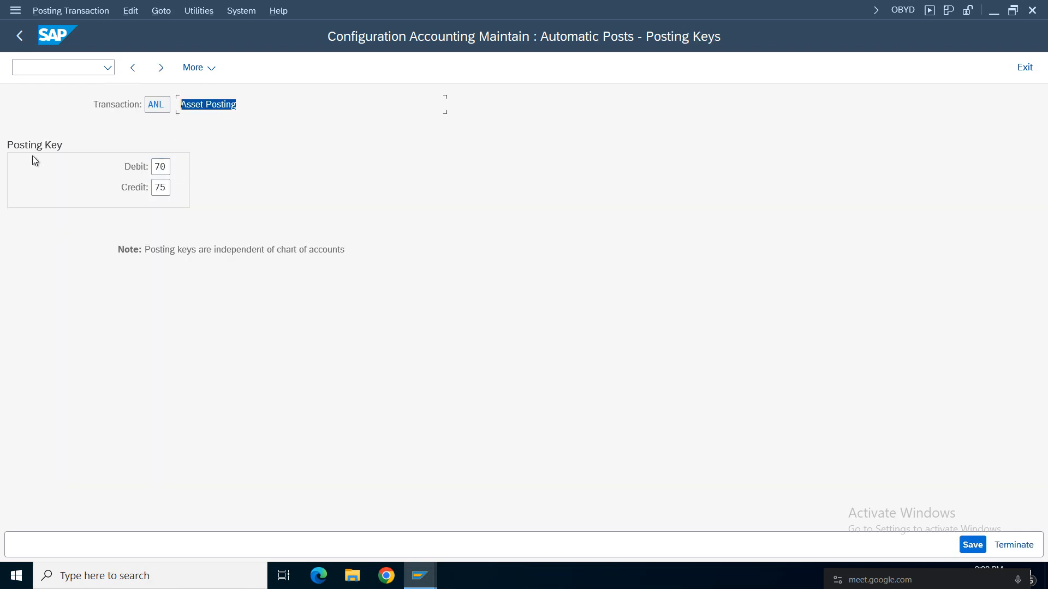
pyautogui.click(162, 165)
pyautogui.click(160, 187)
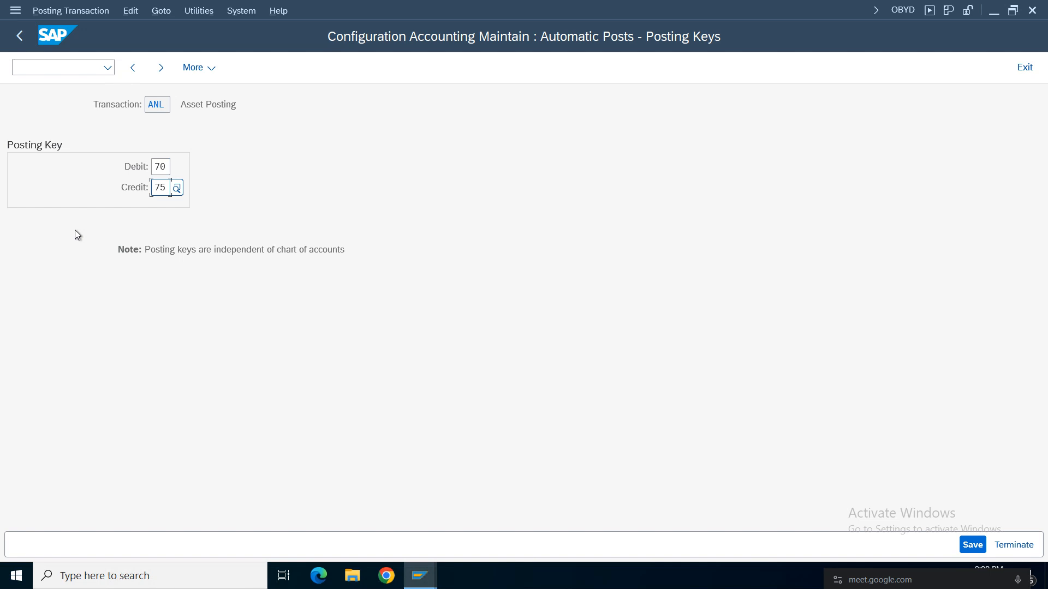
pyautogui.click(23, 43)
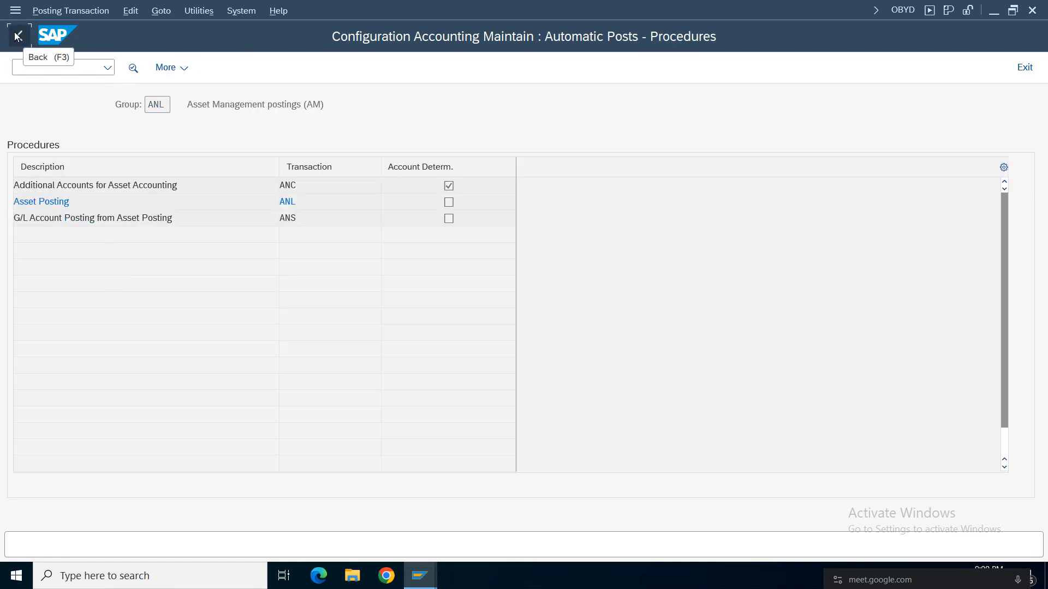
pyautogui.click(18, 36)
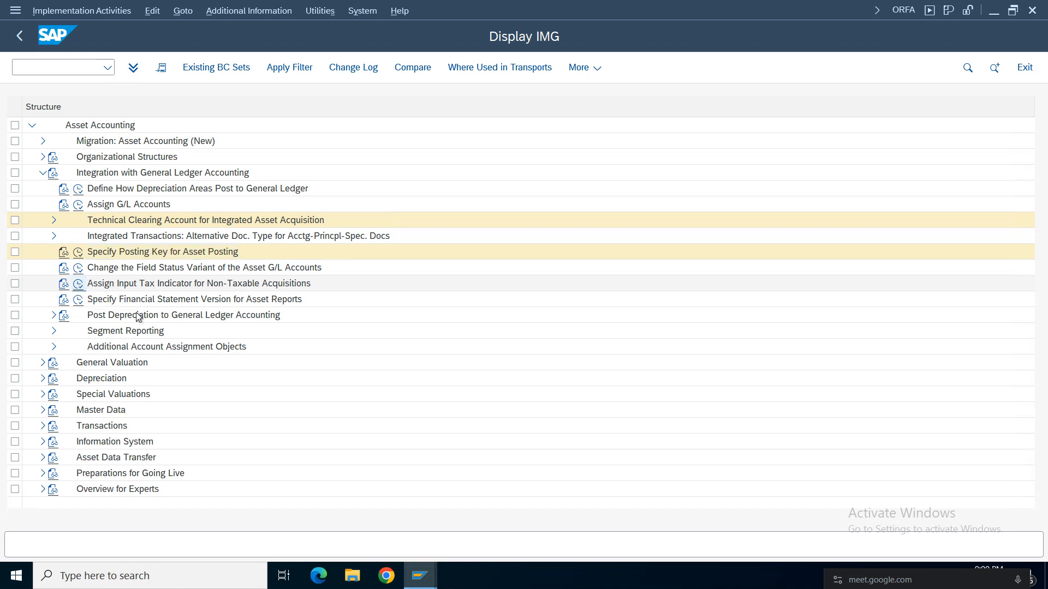
# Open Assign Input Tax Indicator for Non-Taxable Acquisitions, position the company code list at cdff, review the tax codes, and leave the view.
pyautogui.doubleClick(225, 283)
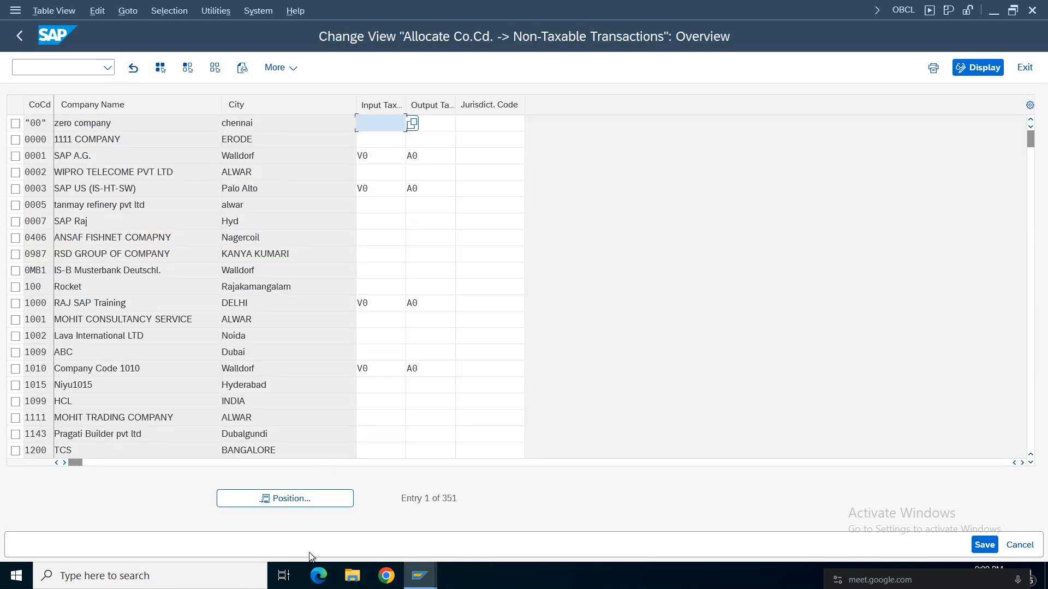
pyautogui.click(283, 499)
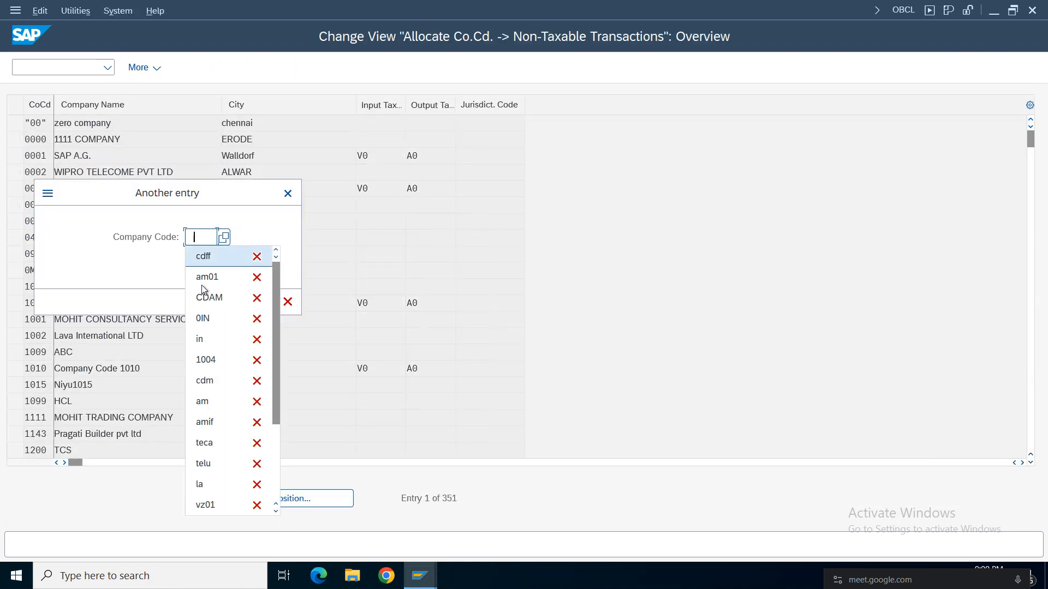
pyautogui.click(207, 257)
pyautogui.click(267, 302)
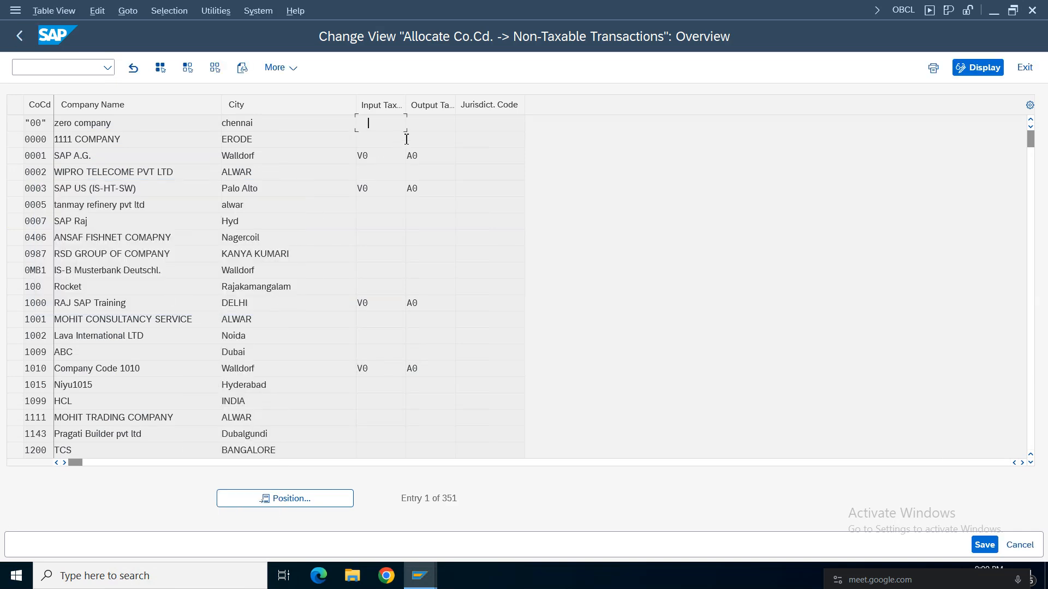
pyautogui.press('Tab')
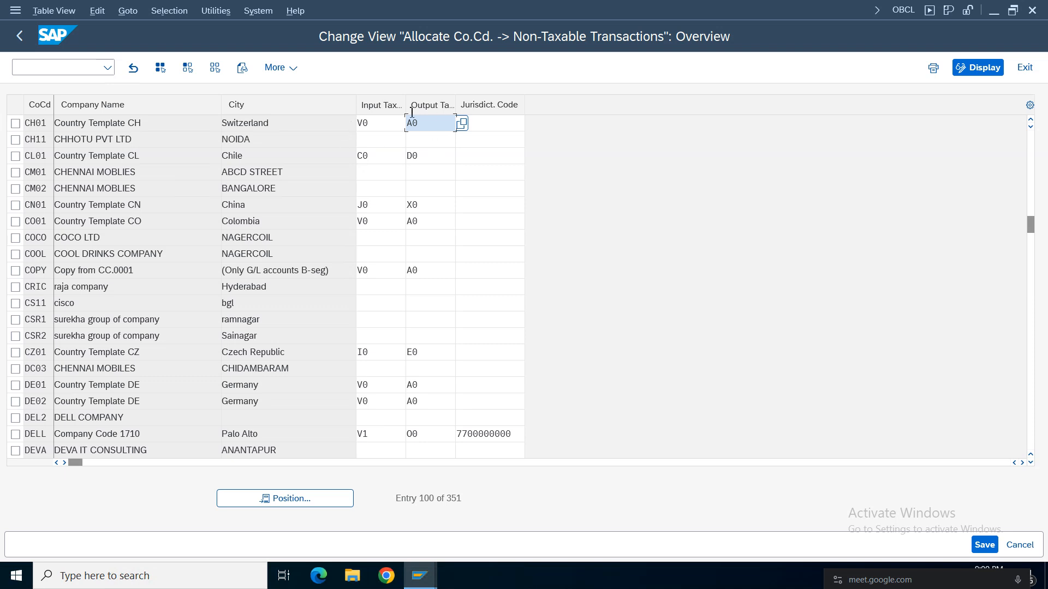
pyautogui.click(19, 35)
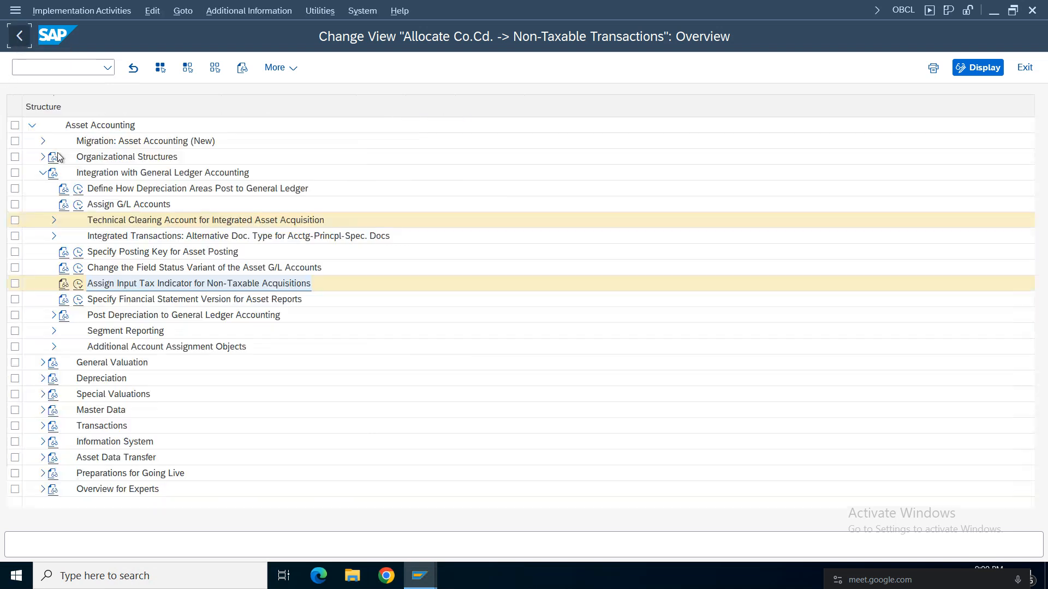
# Open Specify Financial Statement Version for Asset Reports and position the company code list at cdff.
pyautogui.click(115, 302)
pyautogui.click(79, 300)
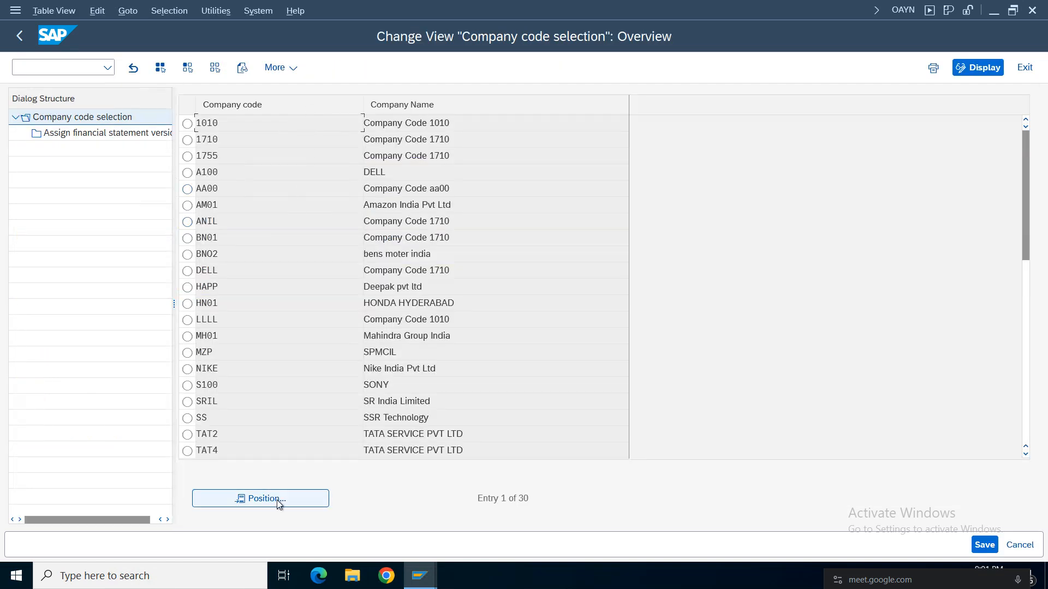
pyautogui.click(276, 500)
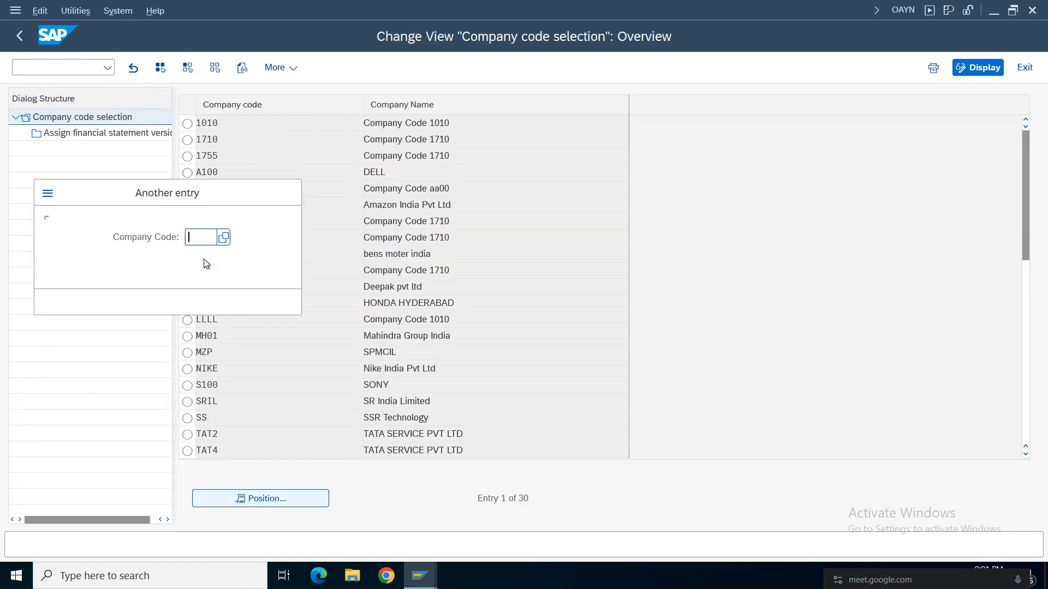
pyautogui.click(201, 237)
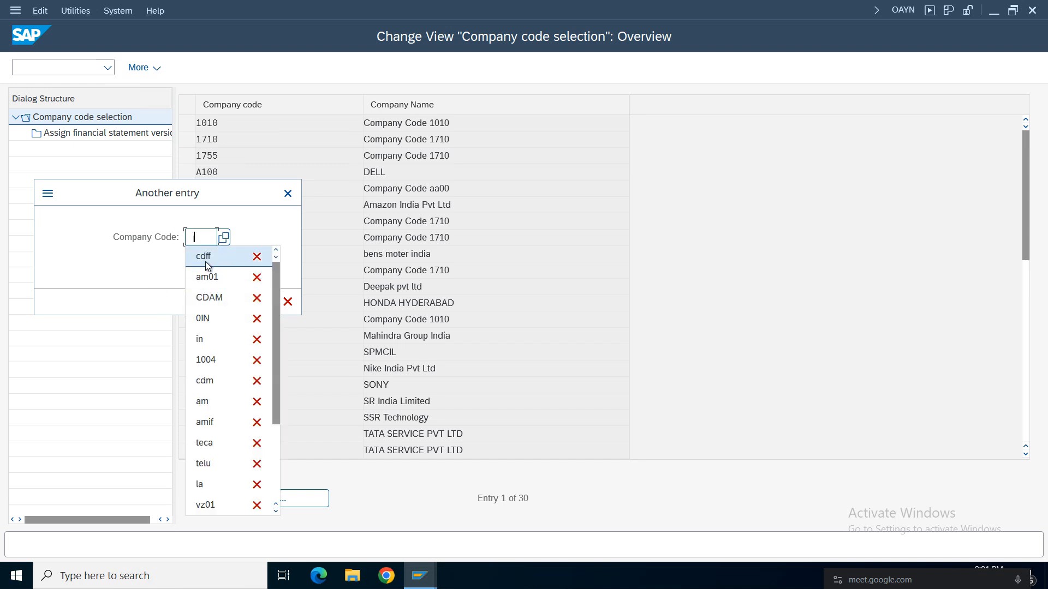
pyautogui.click(203, 256)
pyautogui.click(265, 302)
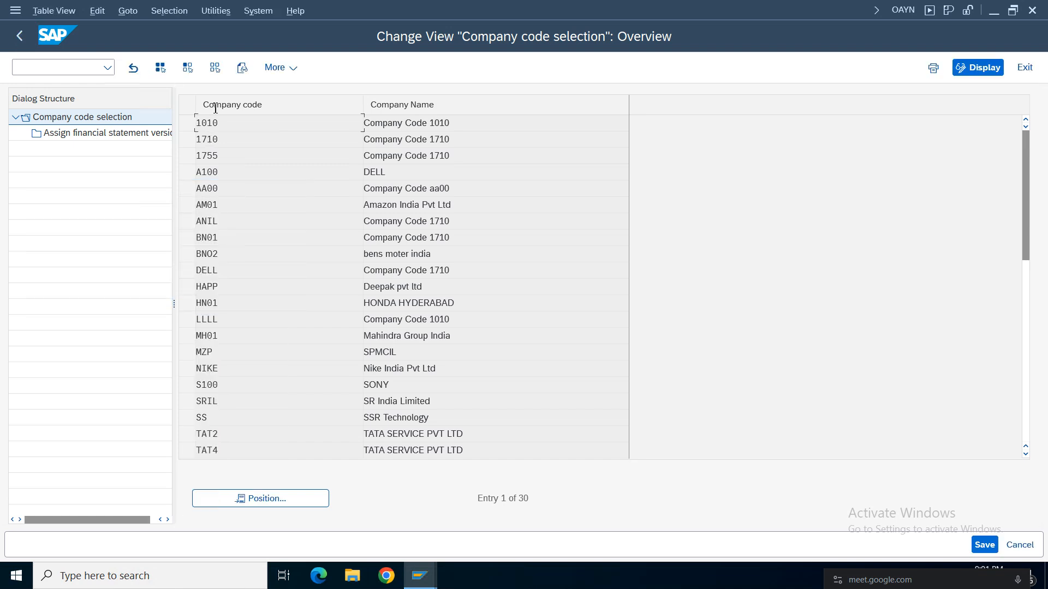
# Locate and select company code AM01, and open its financial statement version assignment.
pyautogui.click(303, 501)
pyautogui.write('am0')
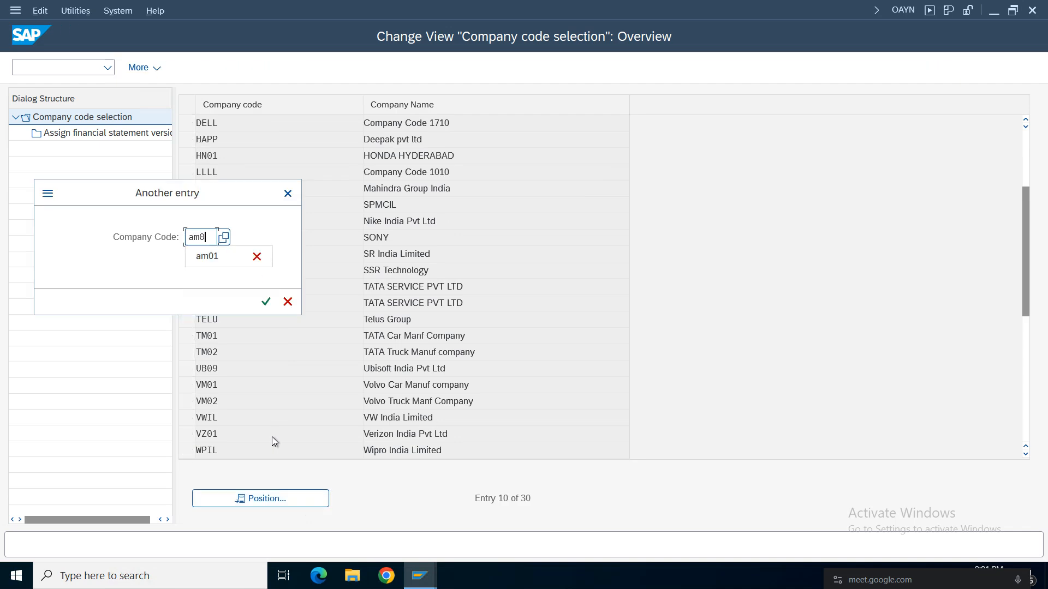
pyautogui.press('Return')
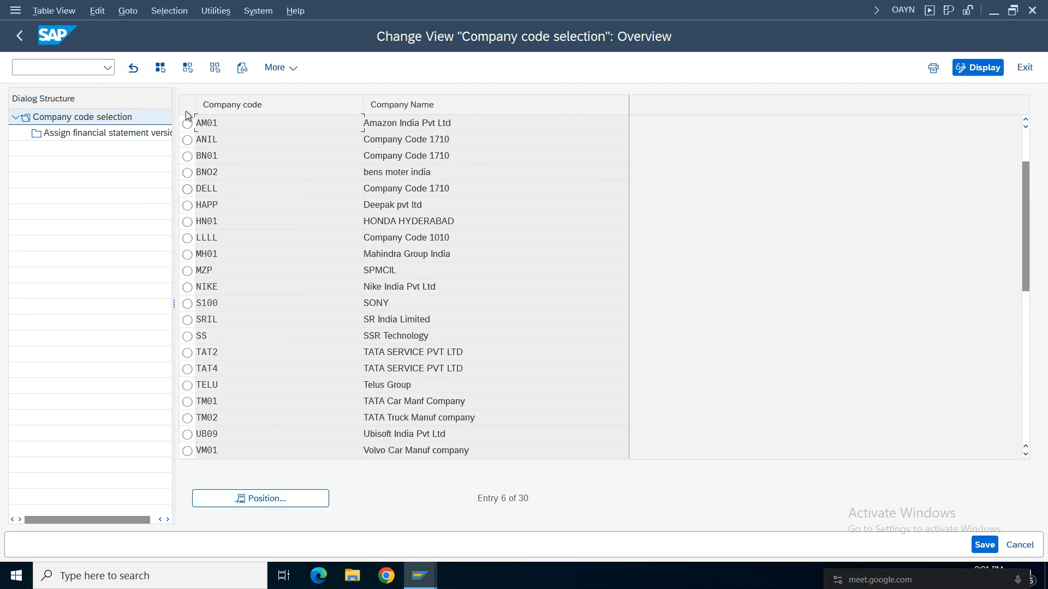
pyautogui.click(187, 122)
pyautogui.doubleClick(103, 135)
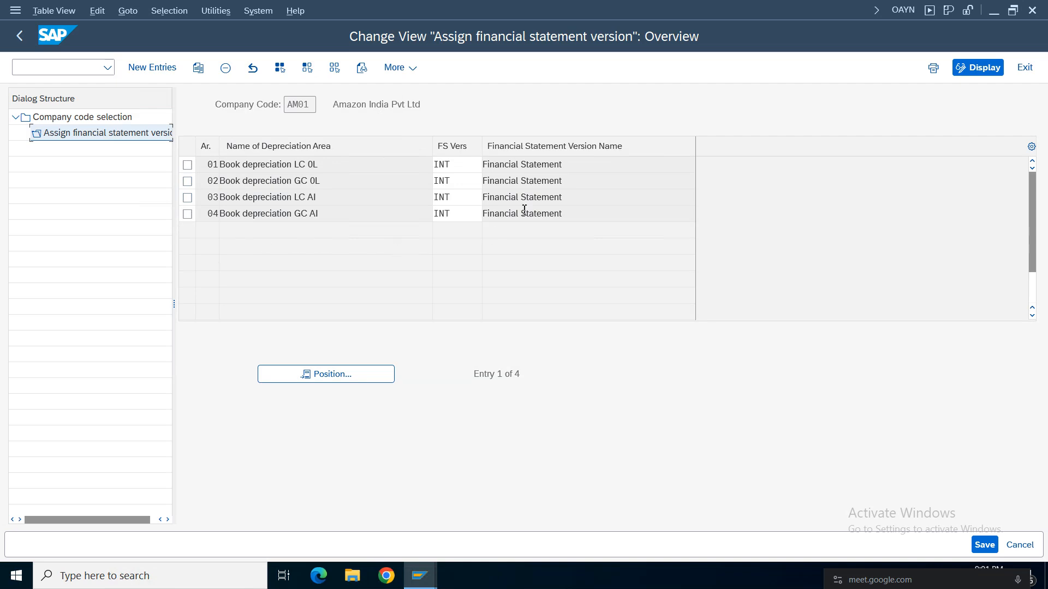
# Review the financial statement versions assigned to AM01's depreciation areas 01 to 04 and return to the implementation guide.
pyautogui.click(465, 165)
pyautogui.click(461, 181)
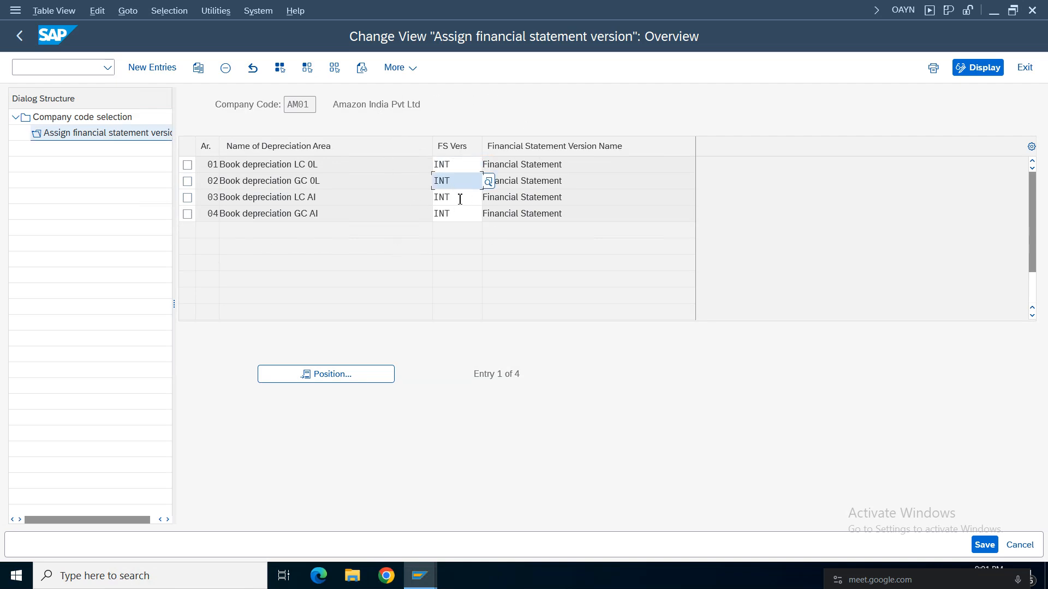
pyautogui.click(441, 216)
pyautogui.doubleClick(442, 217)
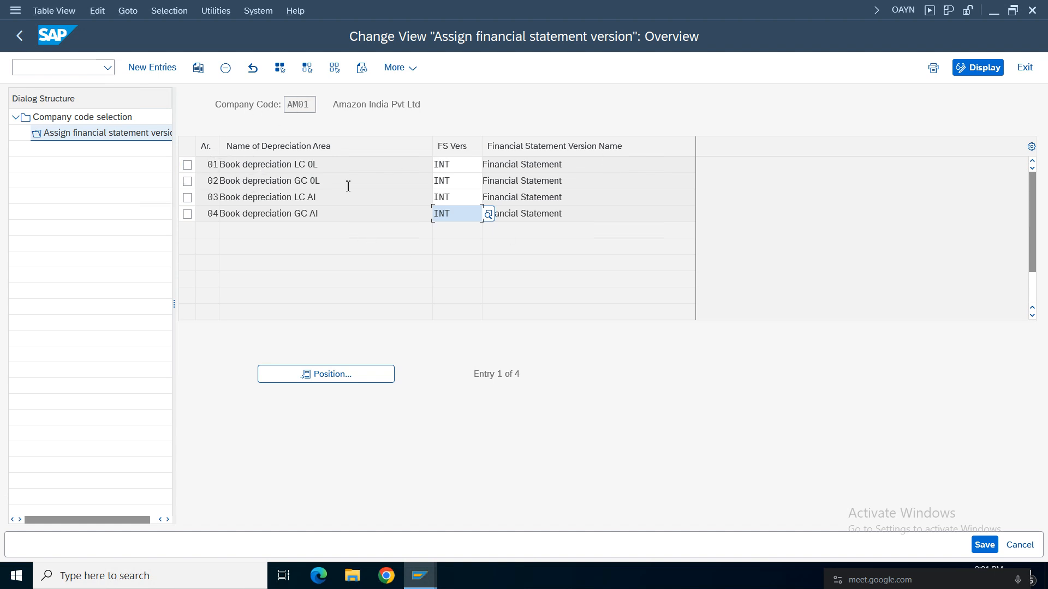
pyautogui.click(26, 42)
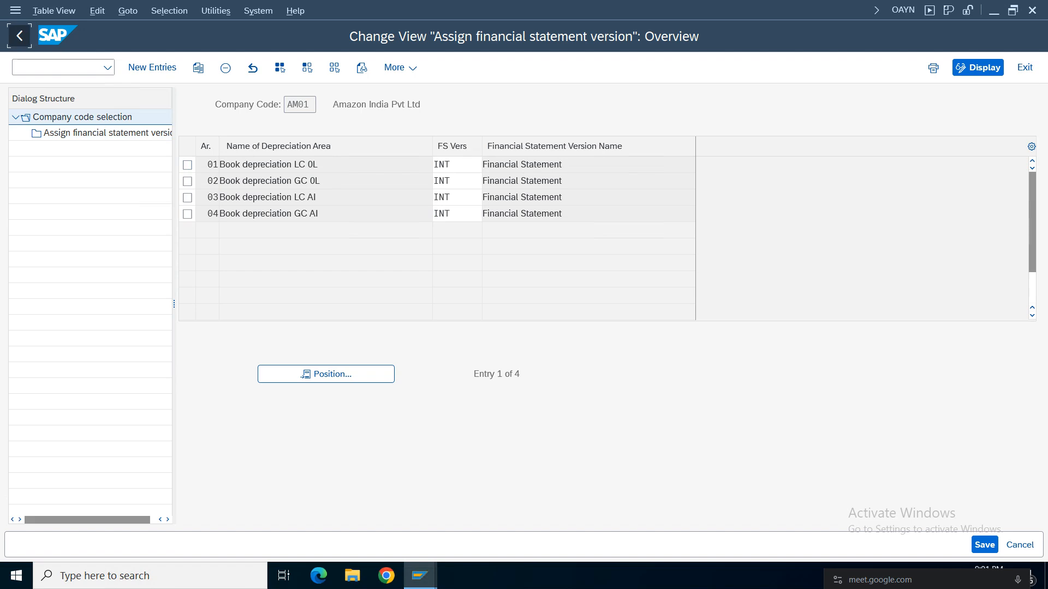
pyautogui.click(22, 35)
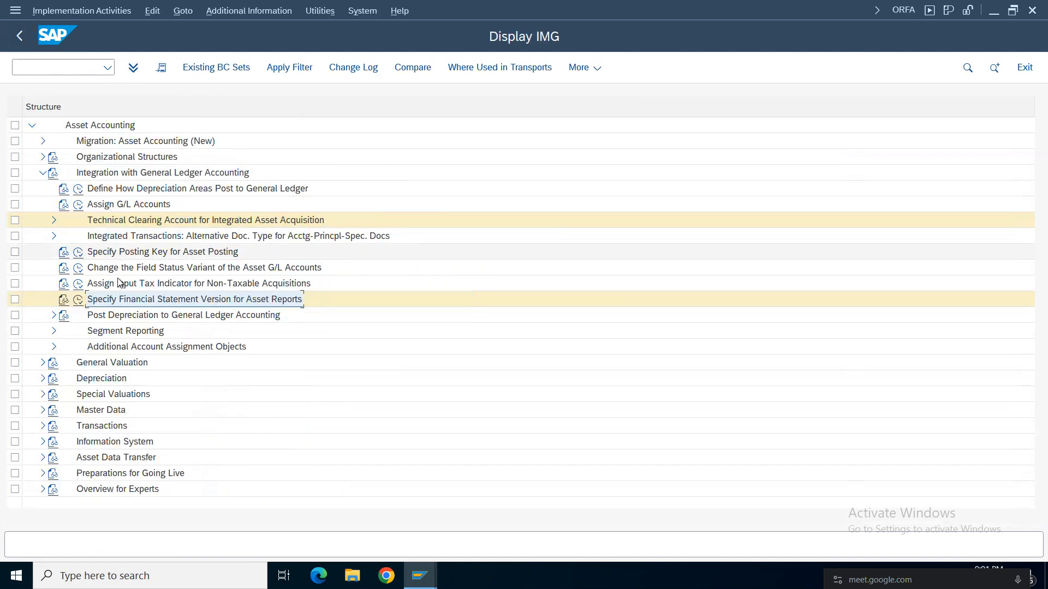
# Open Specify Document Type for Posting of Depreciation under Post Depreciation to General Ledger Accounting and position the company code list at AM01.
pyautogui.click(53, 315)
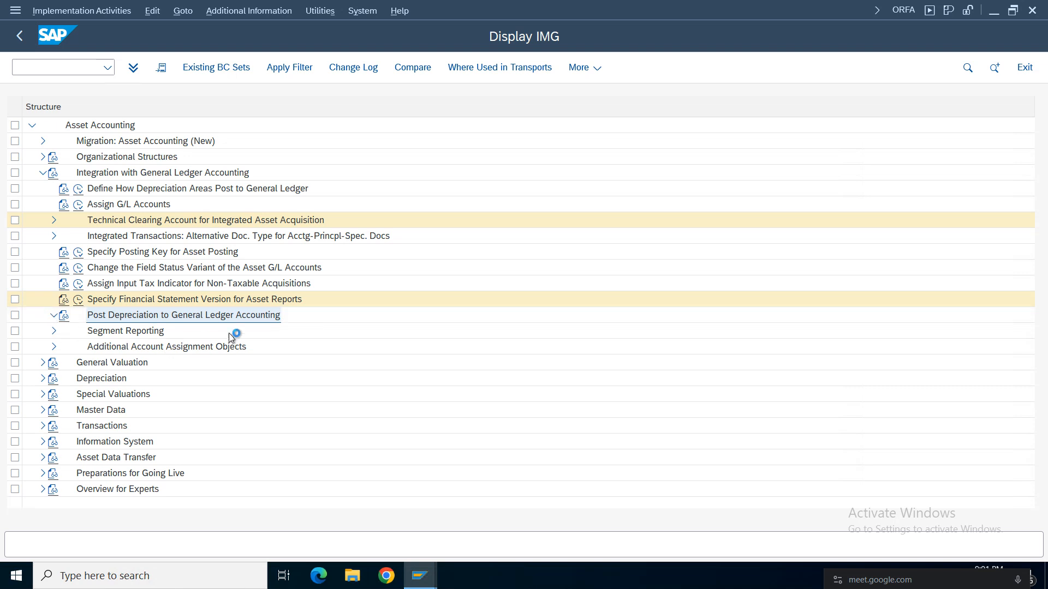
pyautogui.click(152, 331)
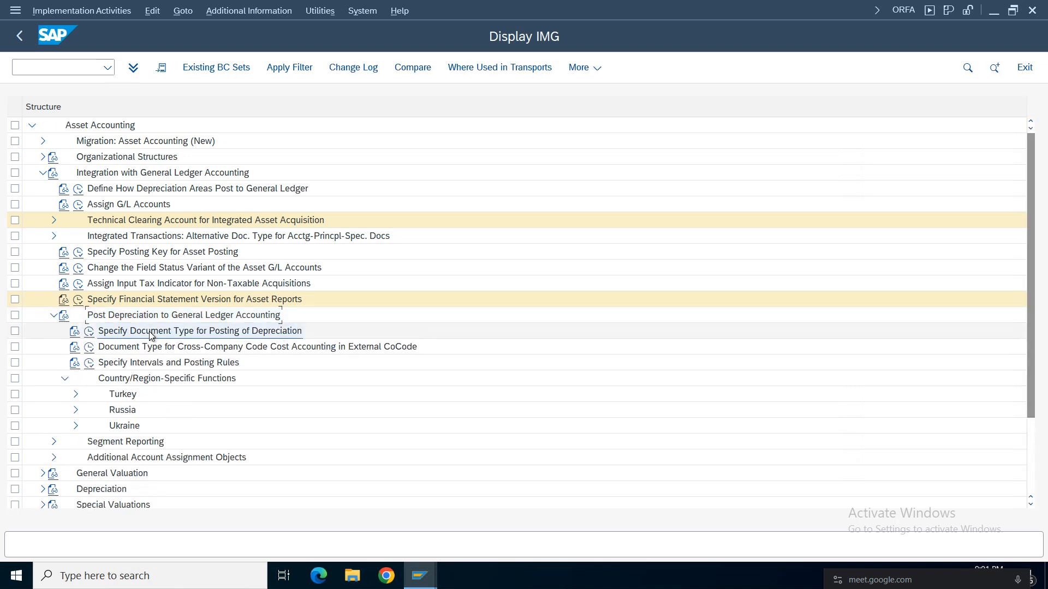
pyautogui.click(89, 331)
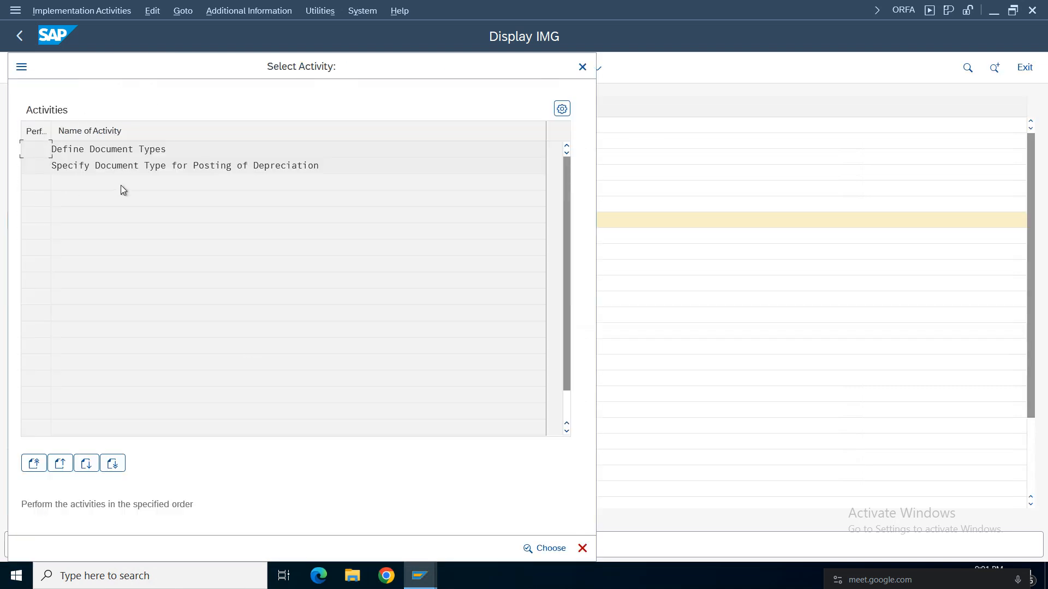
pyautogui.doubleClick(164, 165)
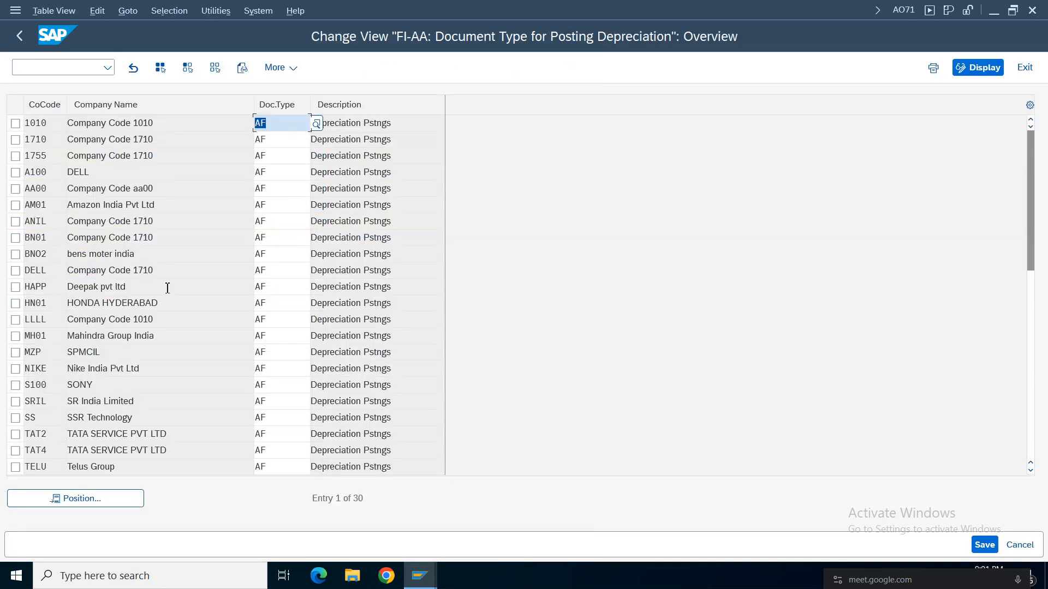
pyautogui.click(116, 498)
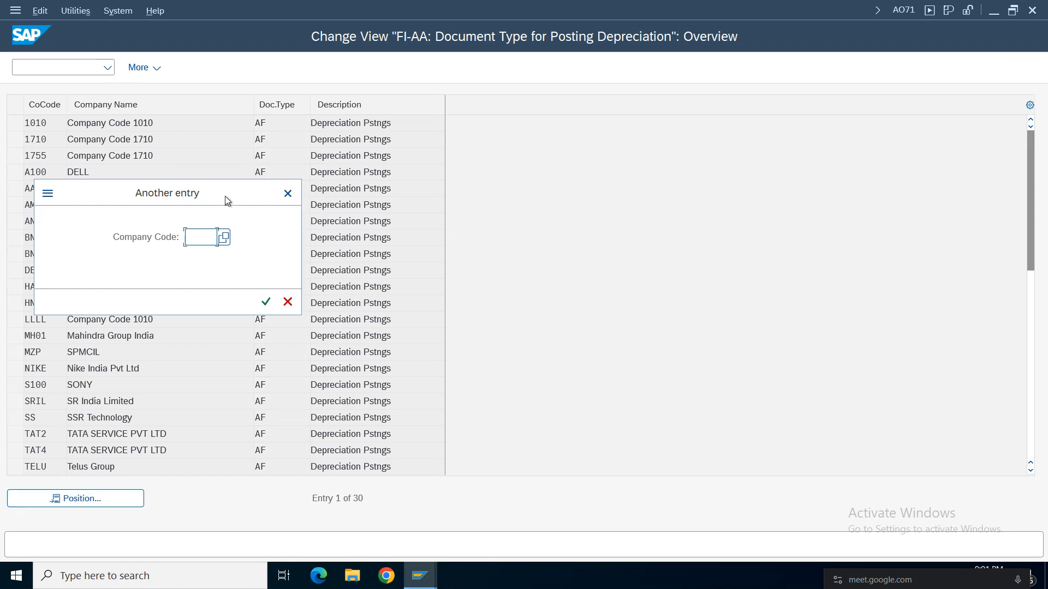
pyautogui.write('aa00')
pyautogui.press('Return')
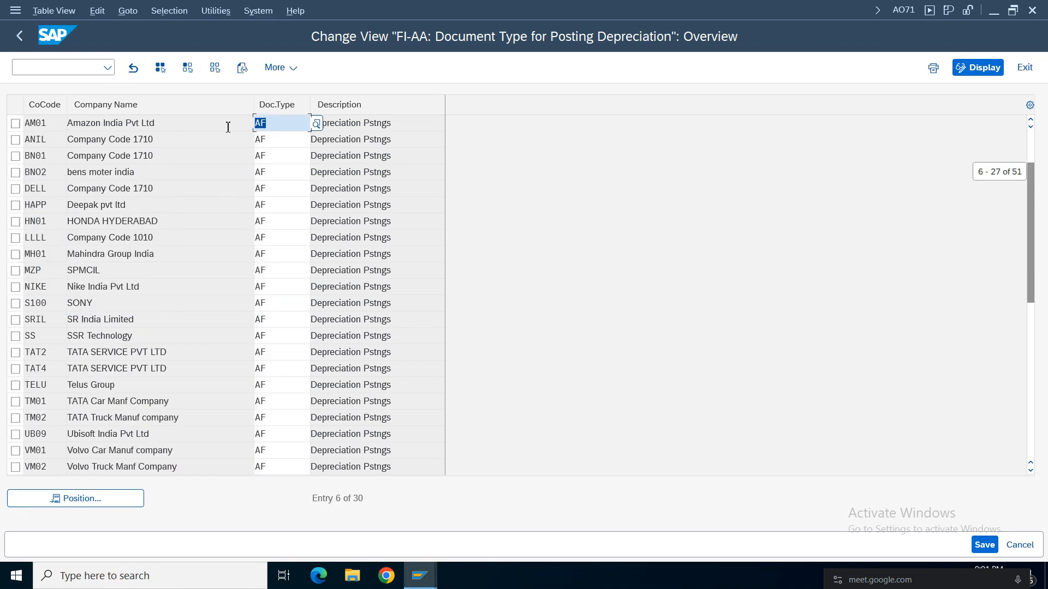
# Review the depreciation document type assigned to company code AM01 and return to the implementation guide.
pyautogui.moveTo(403, 125); pyautogui.dragTo(213, 125)
pyautogui.click(286, 126)
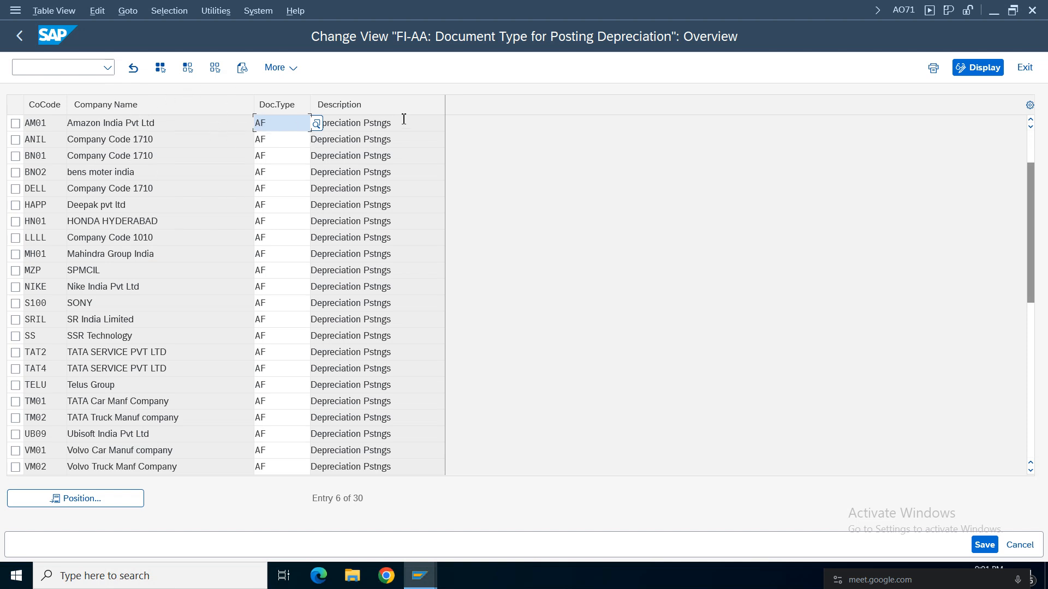
pyautogui.moveTo(404, 119); pyautogui.dragTo(89, 133)
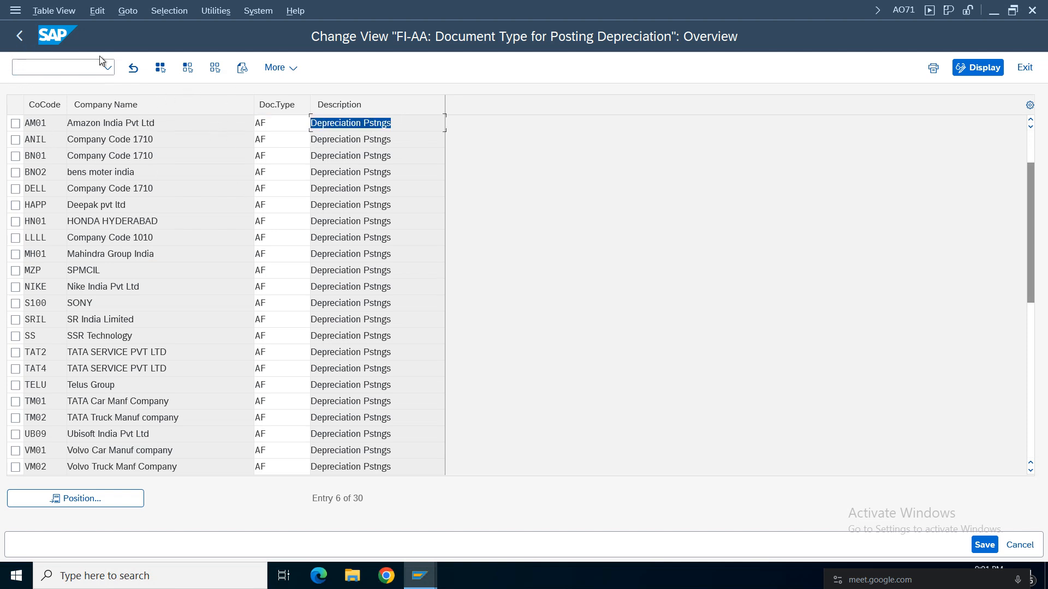
pyautogui.click(22, 47)
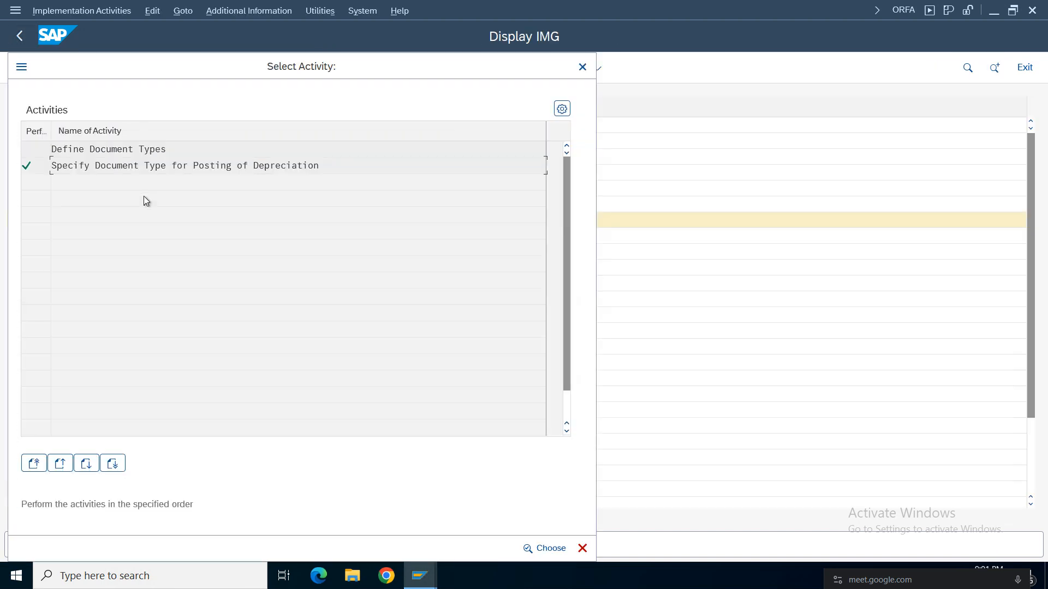
pyautogui.click(581, 67)
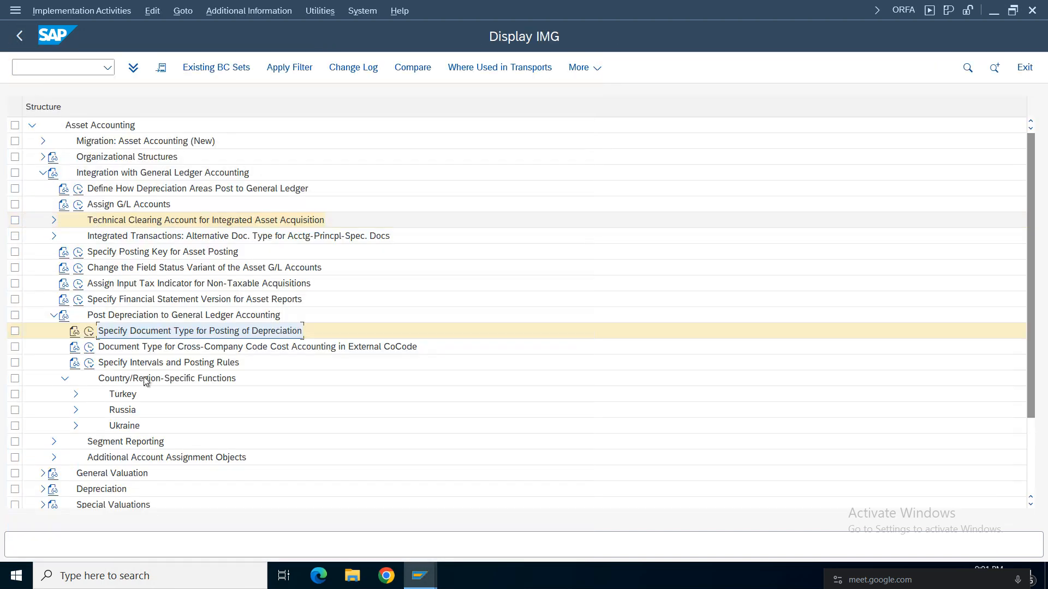
# Open Specify Intervals and Posting Rules, locate and select company code AM01, and display its posting rules.
pyautogui.click(89, 363)
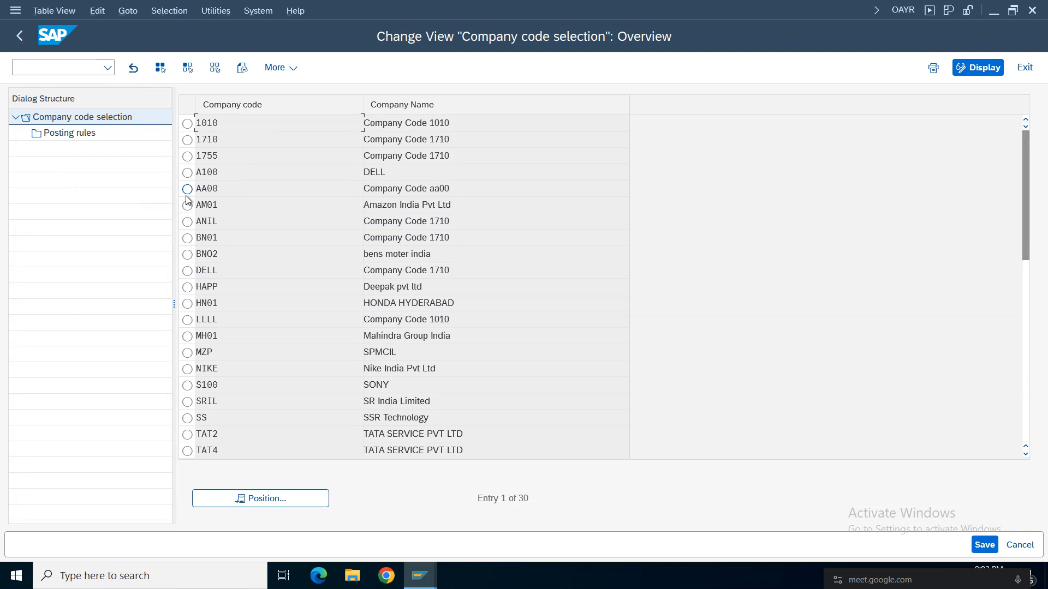
pyautogui.click(274, 498)
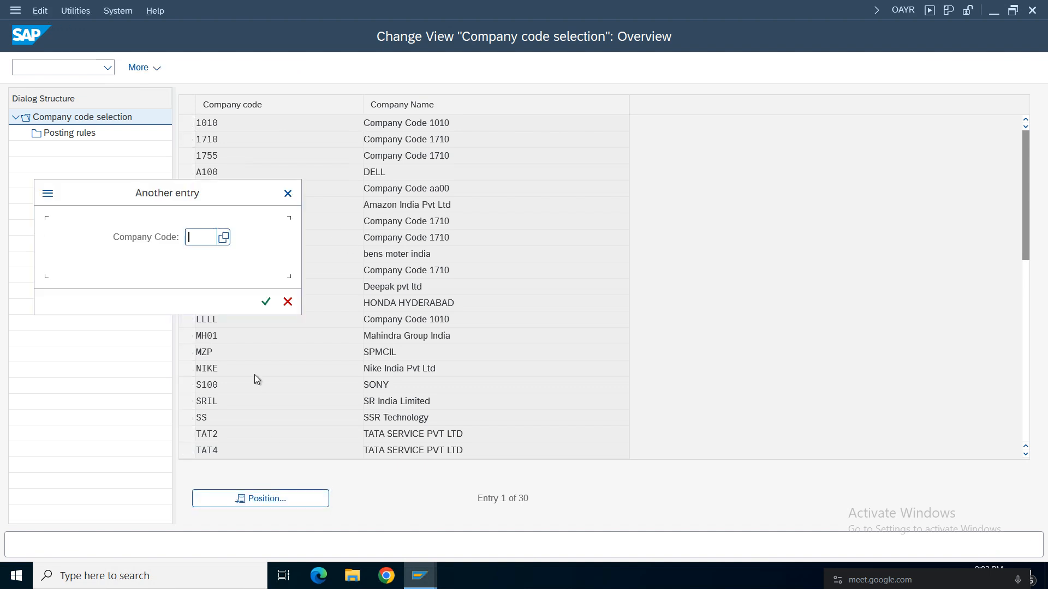
pyautogui.write('am01')
pyautogui.press('Return')
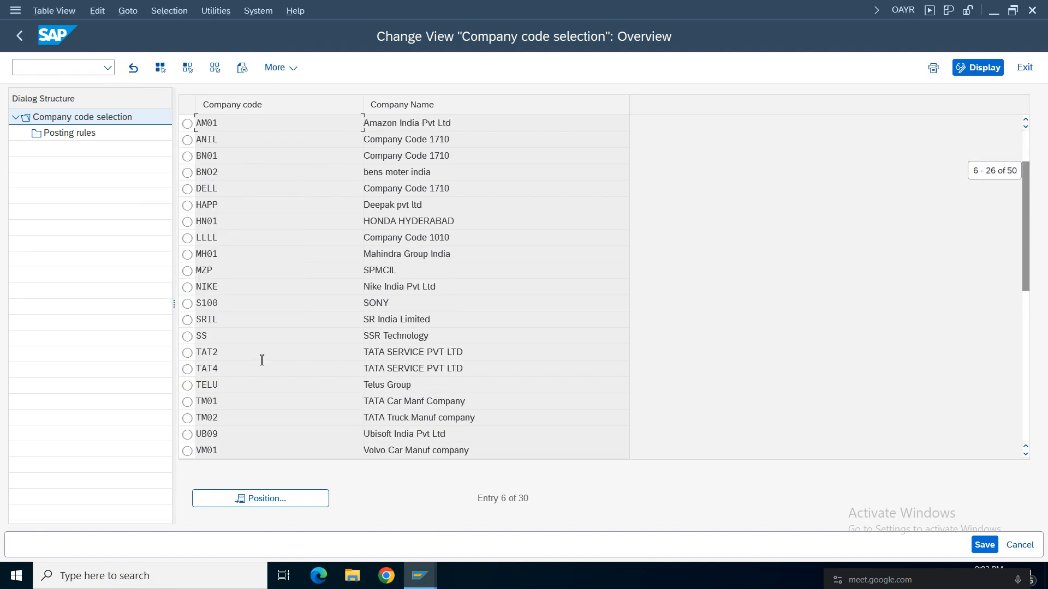
pyautogui.click(187, 123)
pyautogui.doubleClick(73, 132)
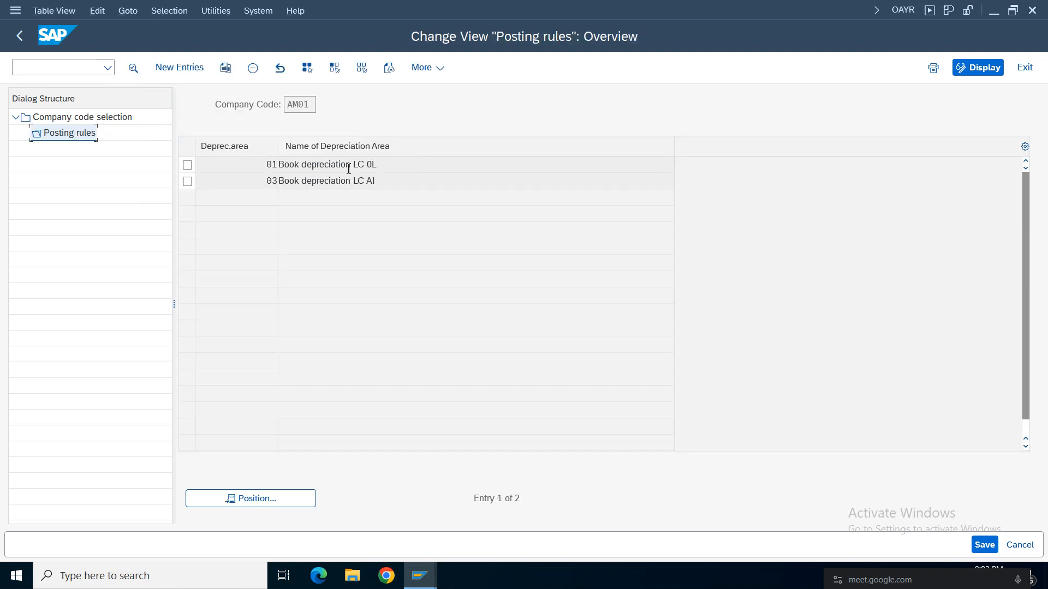
# Review the posting rule details of depreciation areas 01 and 03 for AM01 and return to the implementation guide.
pyautogui.doubleClick(333, 170)
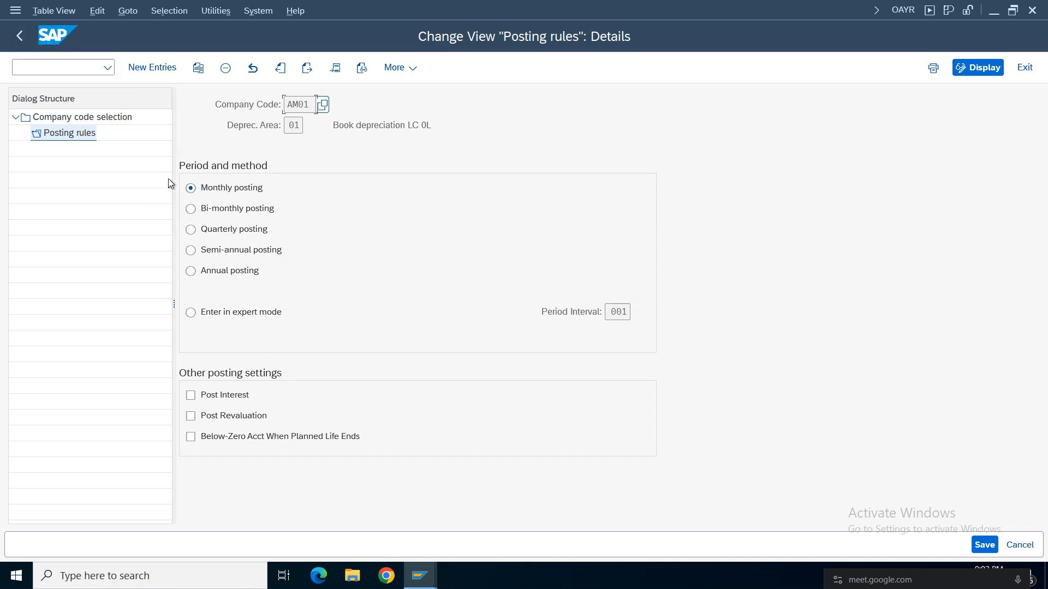
pyautogui.click(307, 68)
pyautogui.click(18, 38)
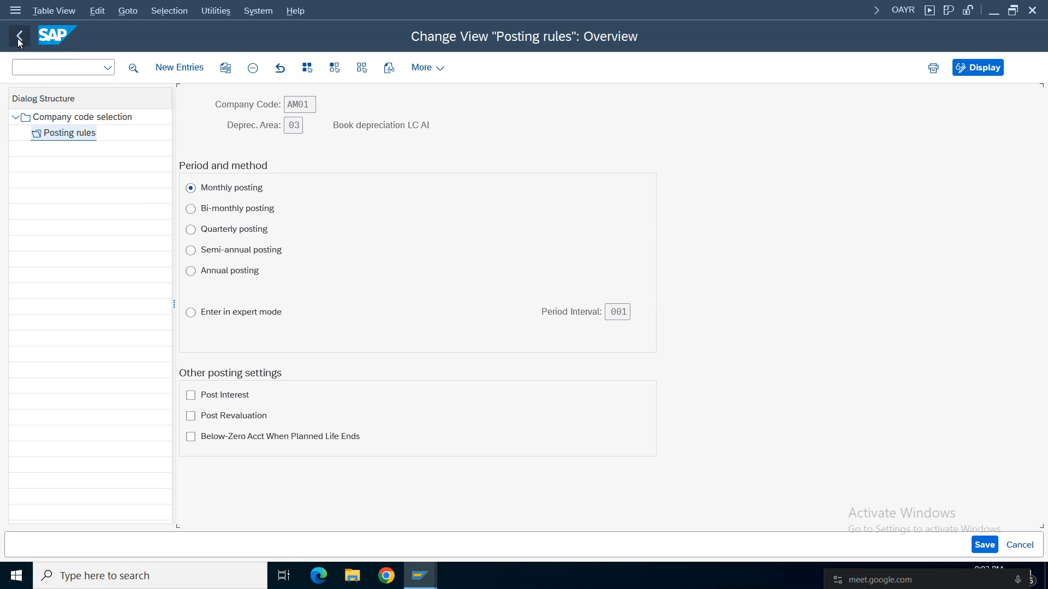
pyautogui.click(19, 38)
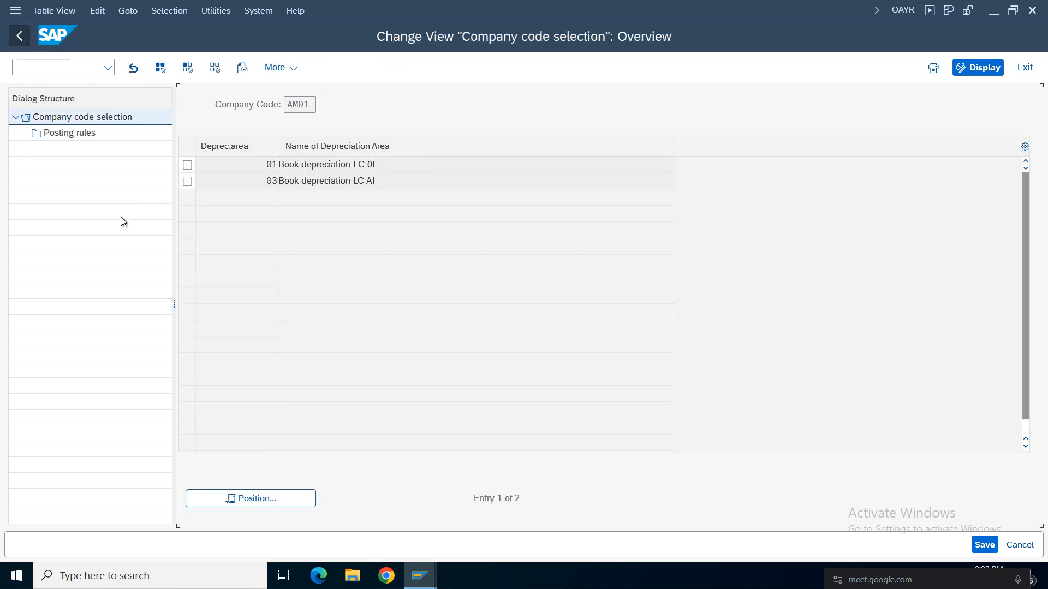
pyautogui.click(20, 36)
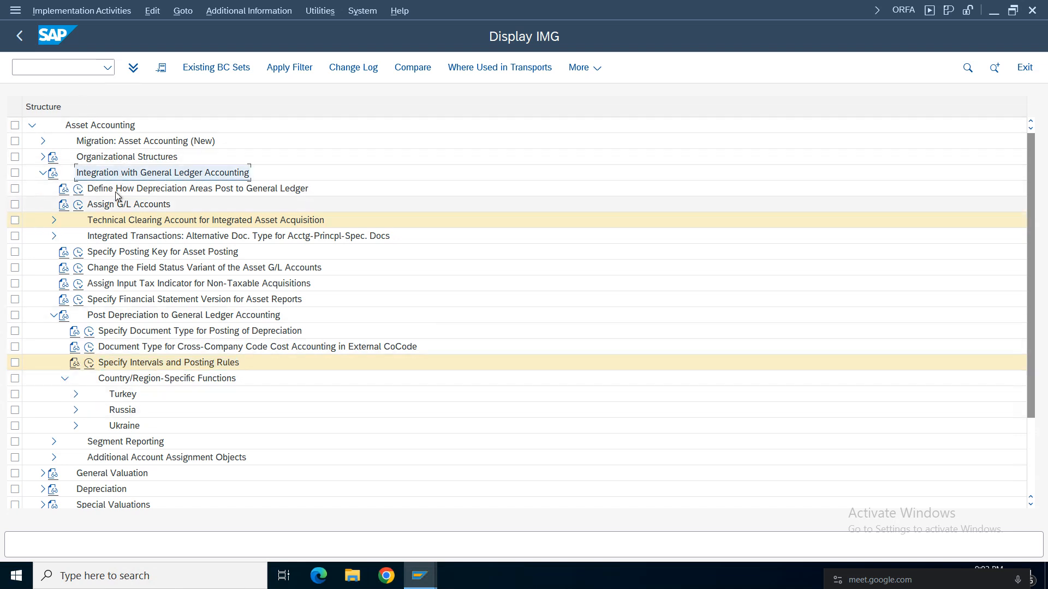
# Collapse Integration with General Ledger Accounting and expand General Valuation in the implementation guide.
pyautogui.click(128, 208)
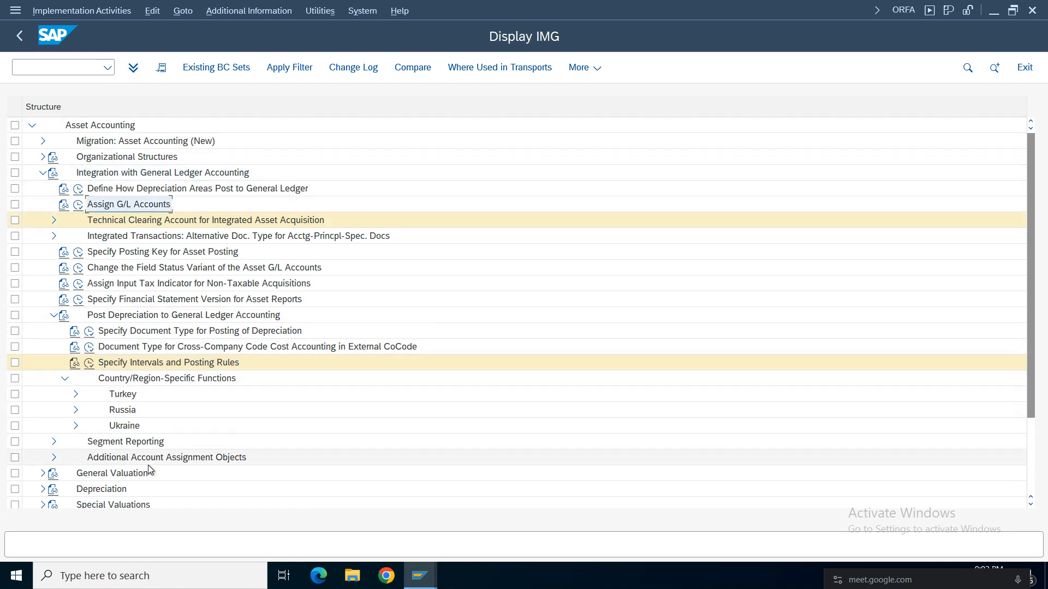
pyautogui.click(172, 460)
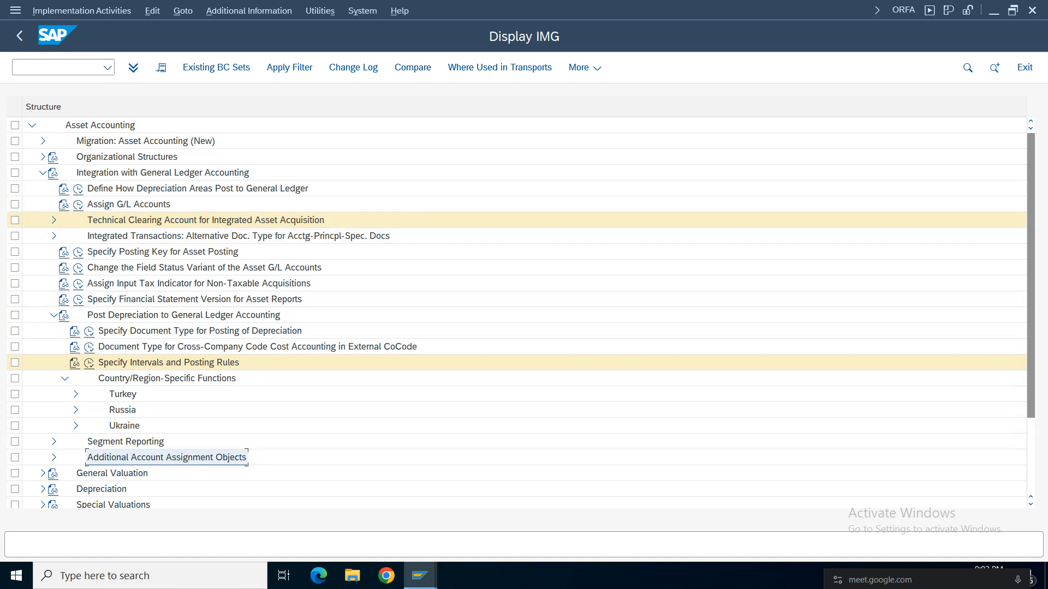
pyautogui.click(42, 174)
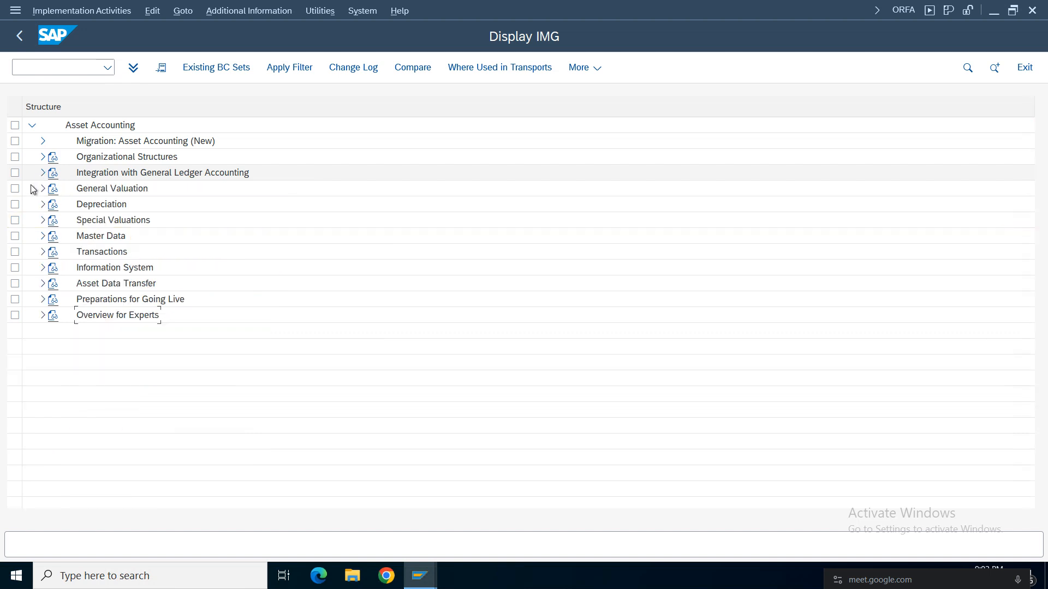
pyautogui.click(117, 191)
pyautogui.click(42, 189)
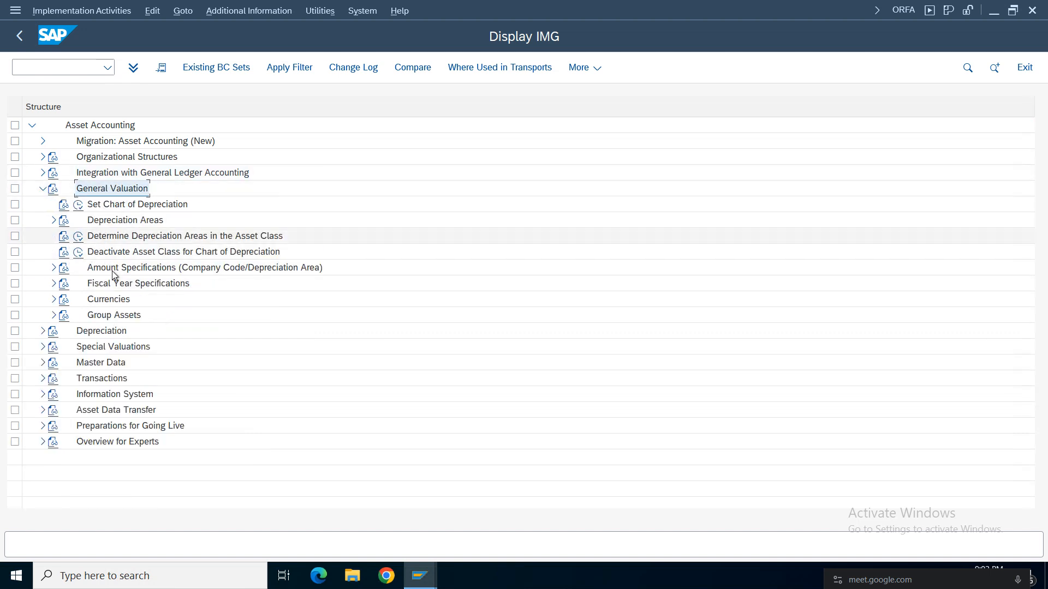
# Open Determine Depreciation Areas in the Asset Class, locate and select asset class CDFF, and display its depreciation areas.
pyautogui.click(115, 238)
pyautogui.click(78, 238)
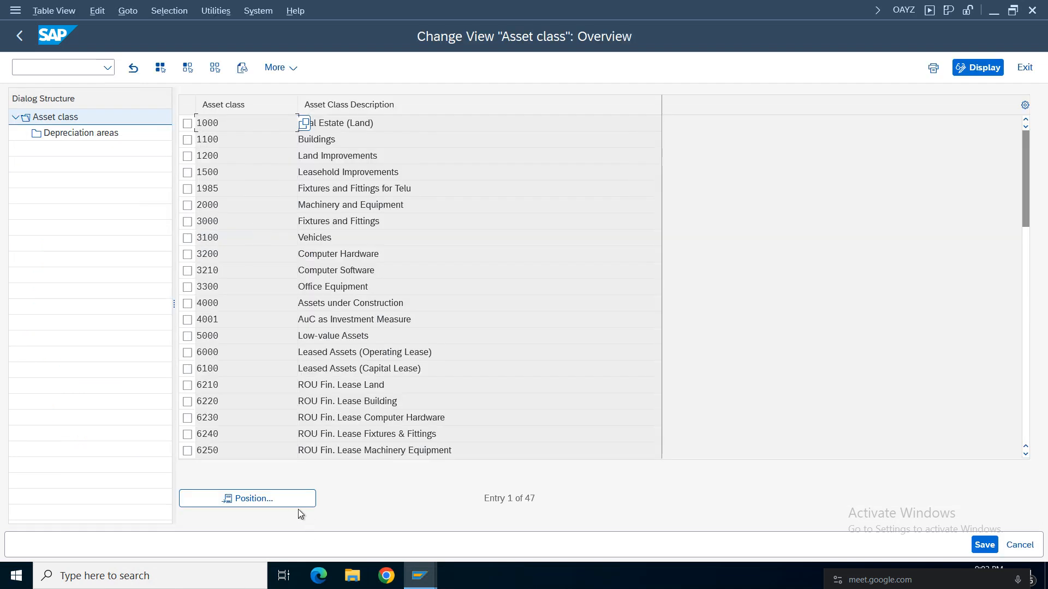
pyautogui.click(298, 506)
pyautogui.write('cdf')
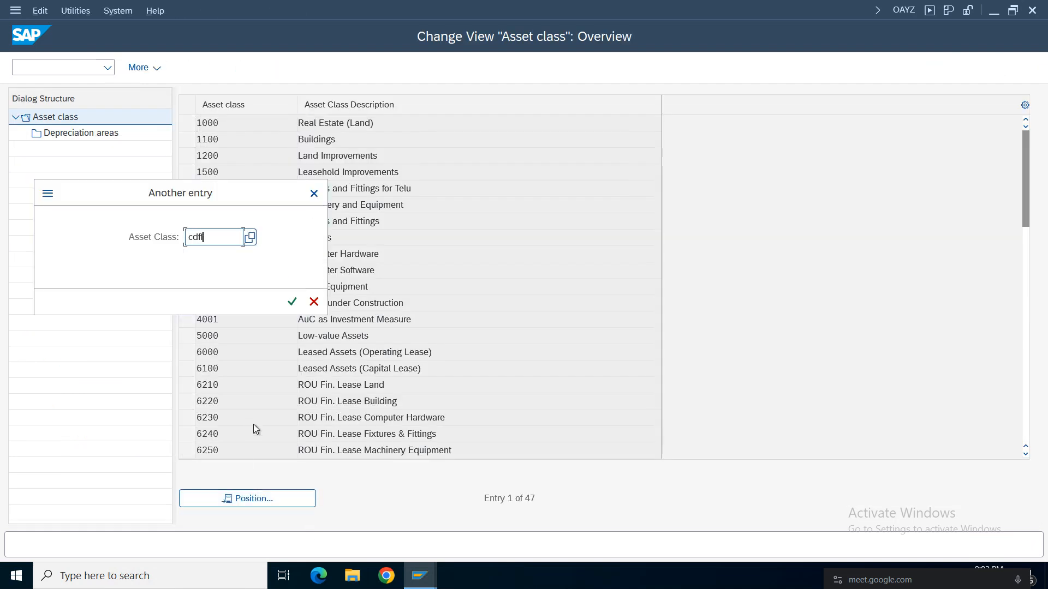
pyautogui.press('Return')
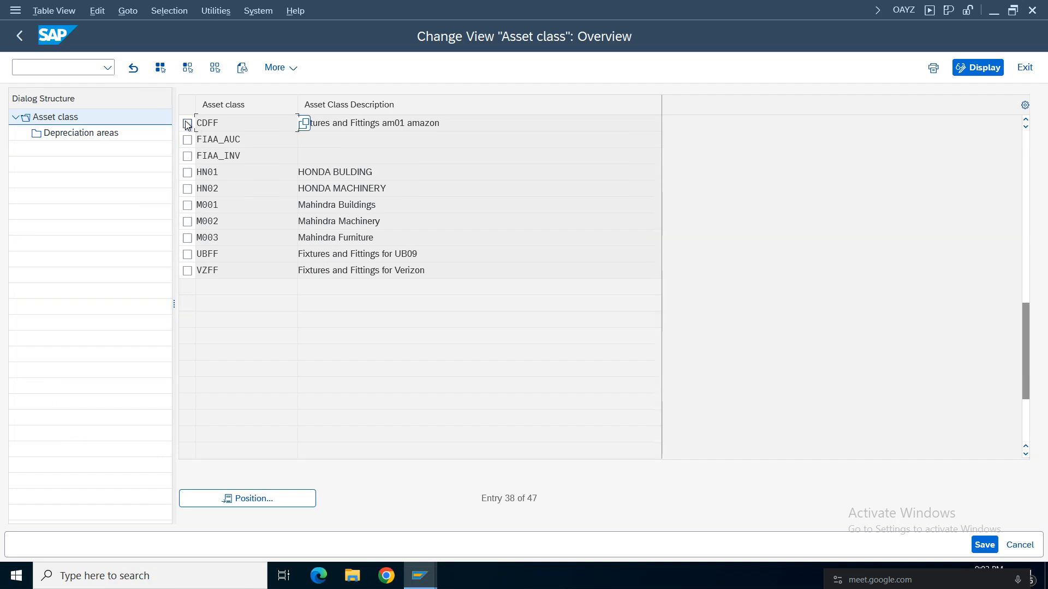
pyautogui.click(187, 124)
pyautogui.doubleClick(68, 134)
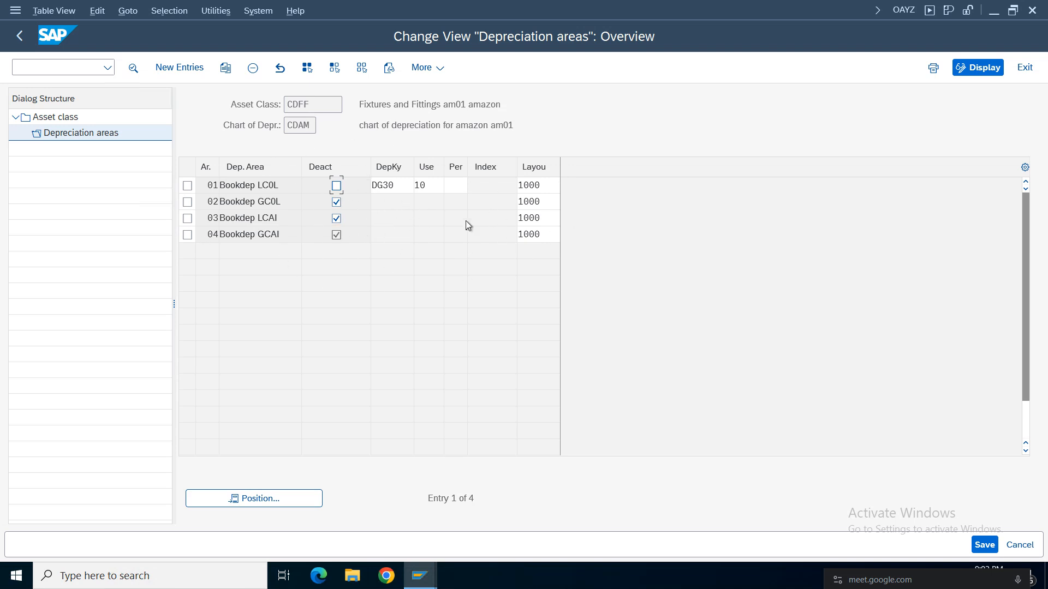
# Activate depreciation areas 02, 03 and 04 for asset class CDFF and assign depreciation key CDFF to area 01.
pyautogui.click(335, 203)
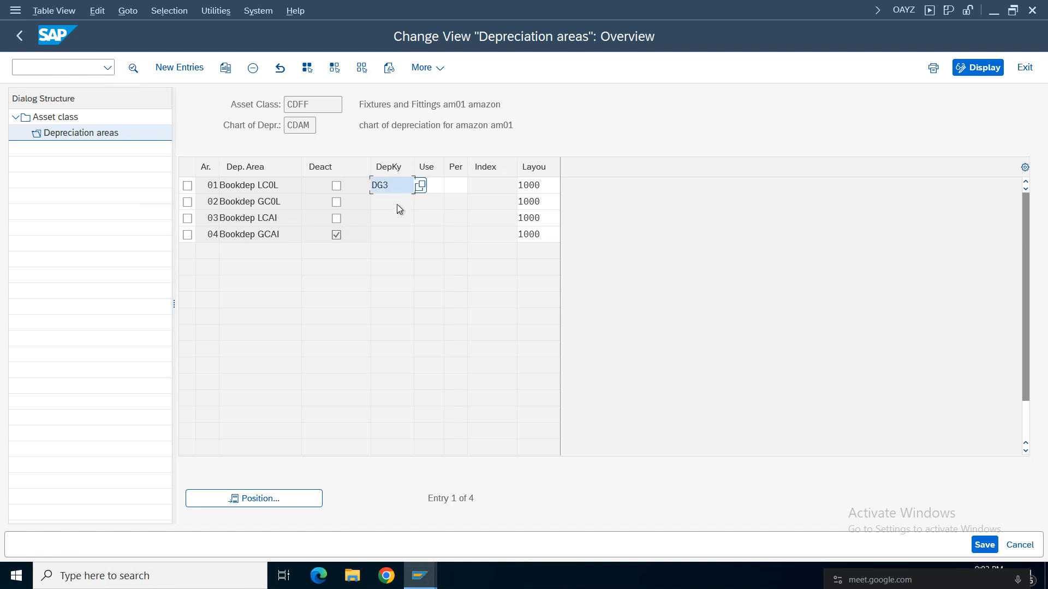
pyautogui.press('BackSpace')
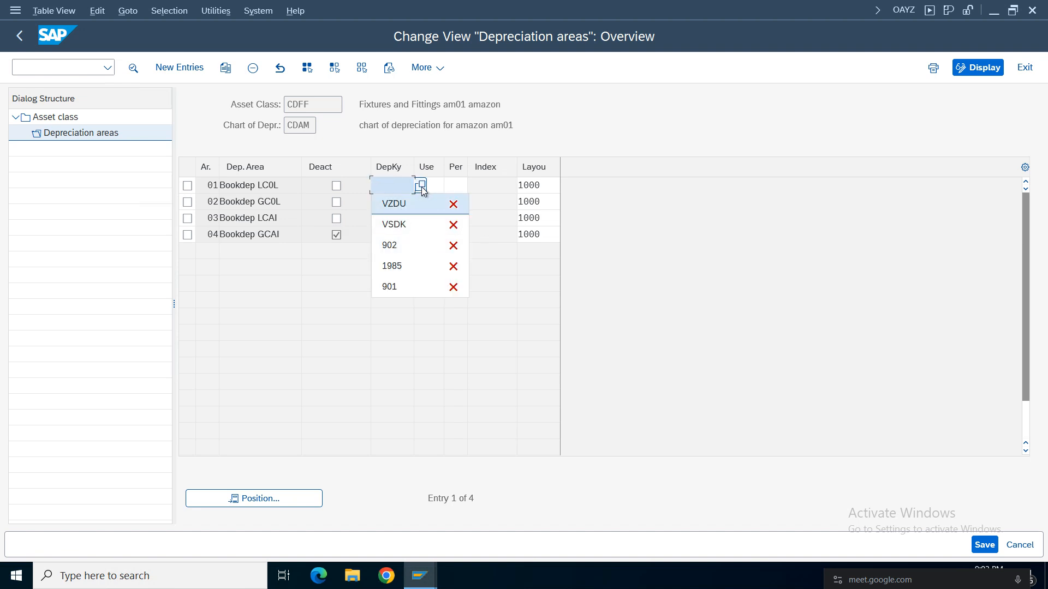
pyautogui.click(422, 186)
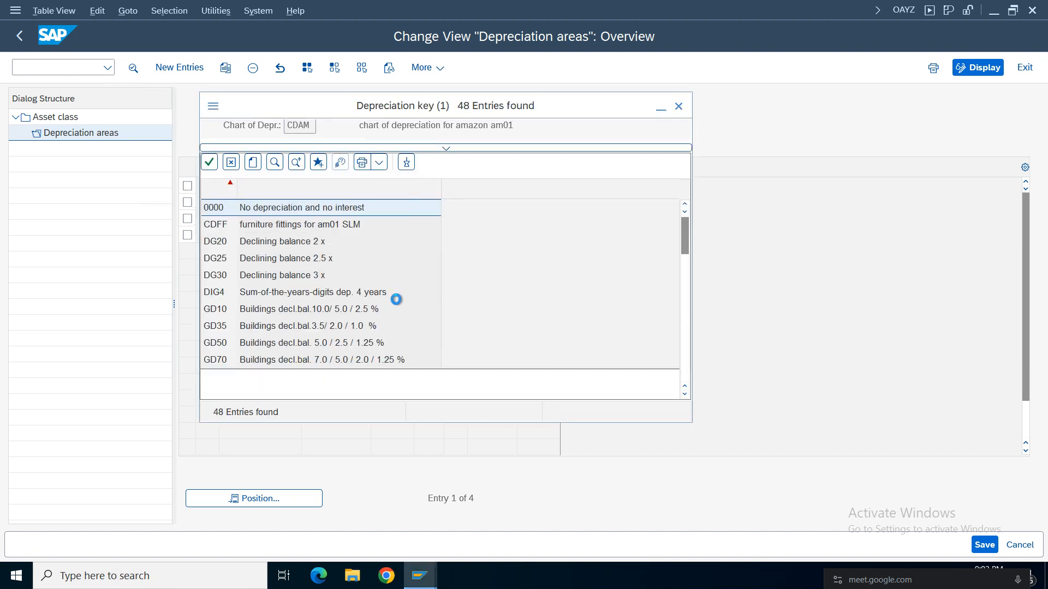
pyautogui.click(278, 232)
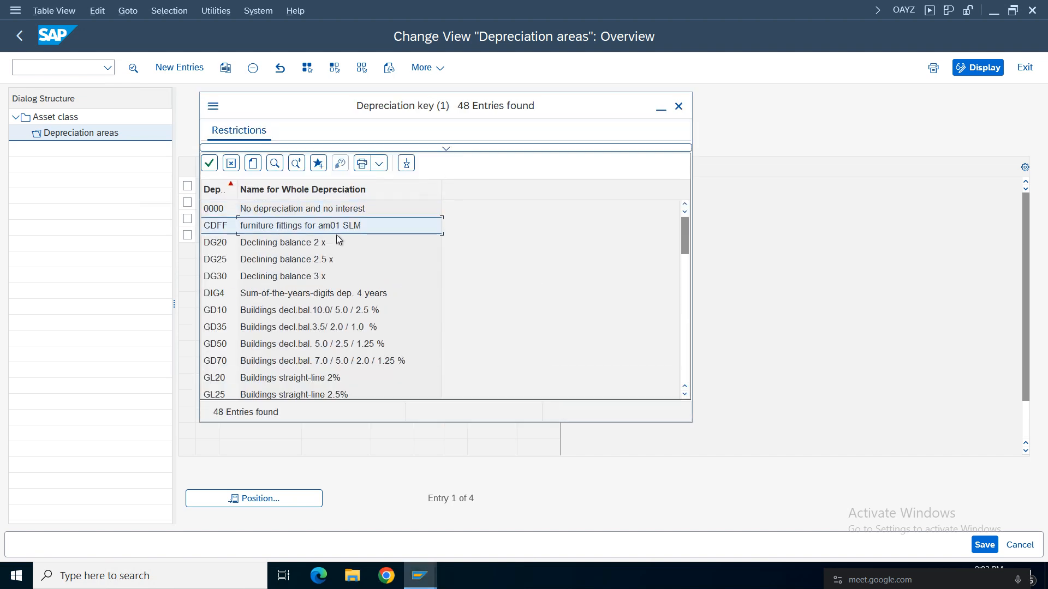
pyautogui.doubleClick(278, 226)
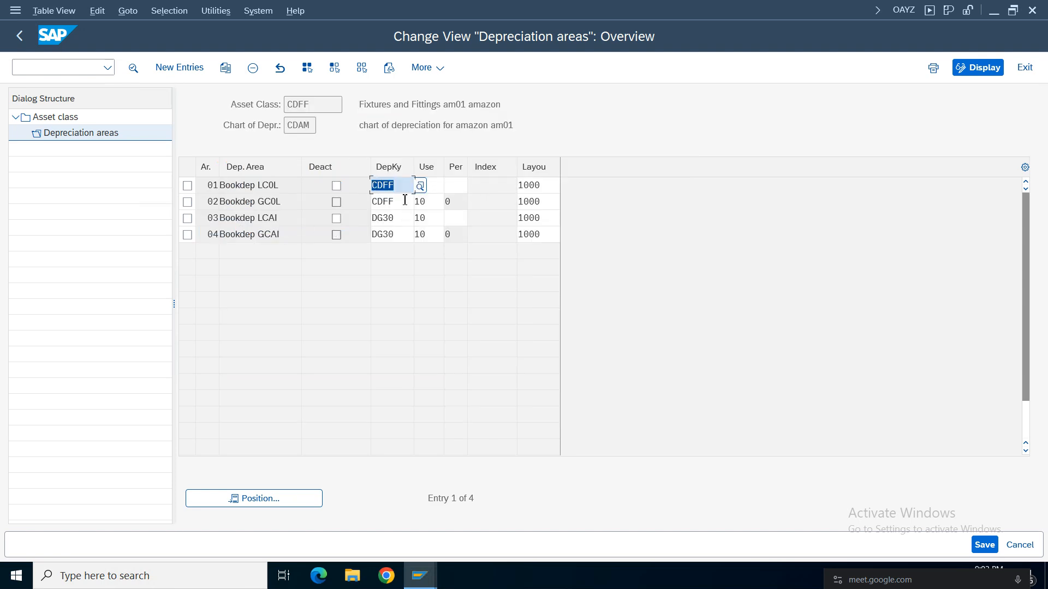
pyautogui.click(336, 235)
# Set the depreciation key of areas 03 and 04 to CDFF for asset class CDFF.
pyautogui.click(401, 217)
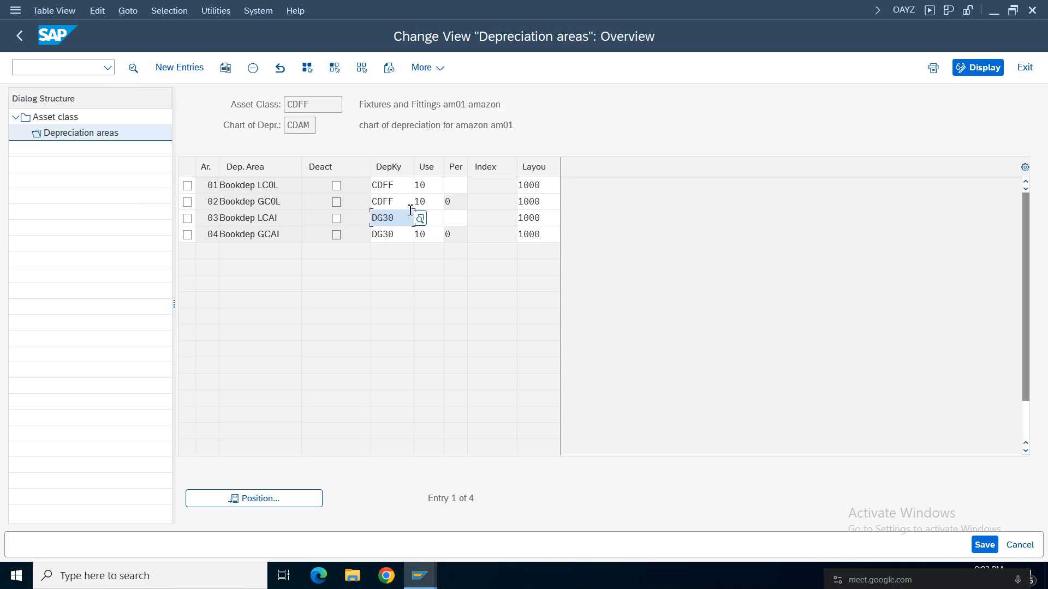
pyautogui.press('BackSpace')
pyautogui.press('BackSpace')
pyautogui.press('BackSpace')
pyautogui.press('BackSpace')
pyautogui.write('CD')
pyautogui.click(404, 236)
pyautogui.click(402, 235)
pyautogui.press('BackSpace')
pyautogui.press('BackSpace')
pyautogui.press('BackSpace')
pyautogui.press('BackSpace')
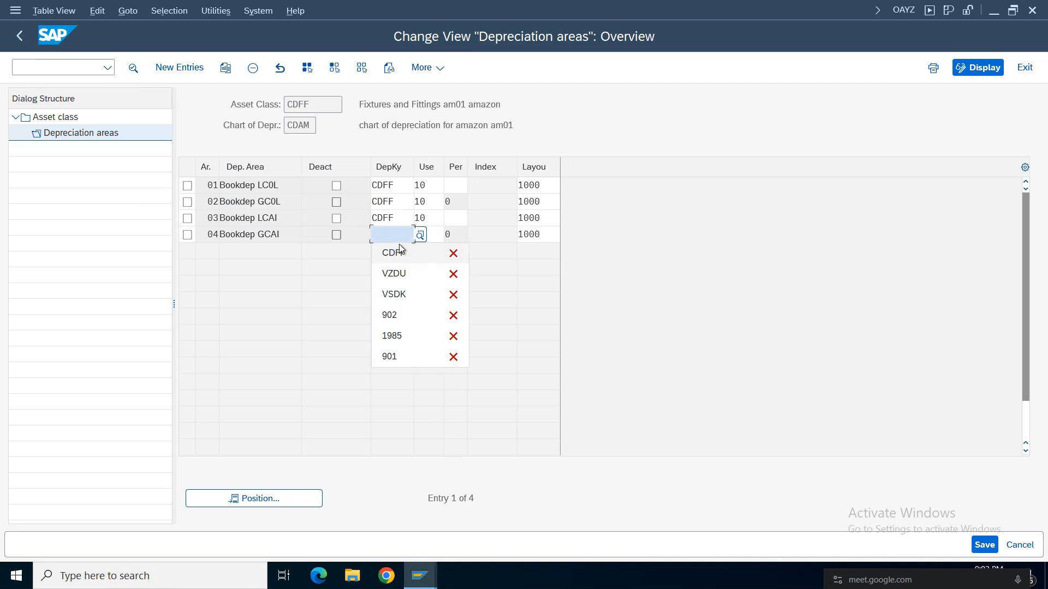
pyautogui.write('CDF')
pyautogui.click(399, 247)
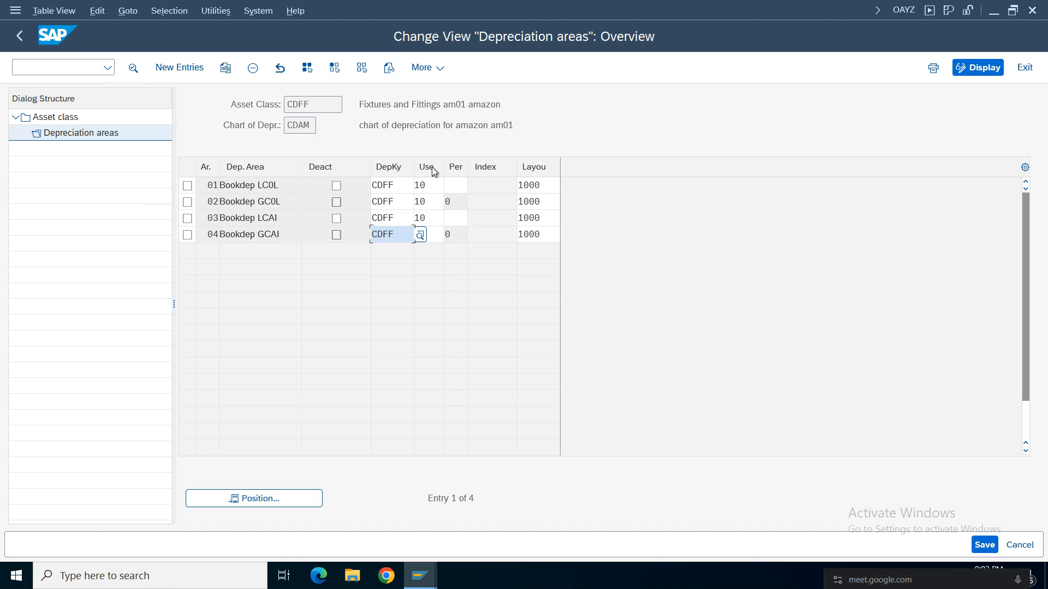
pyautogui.click(544, 186)
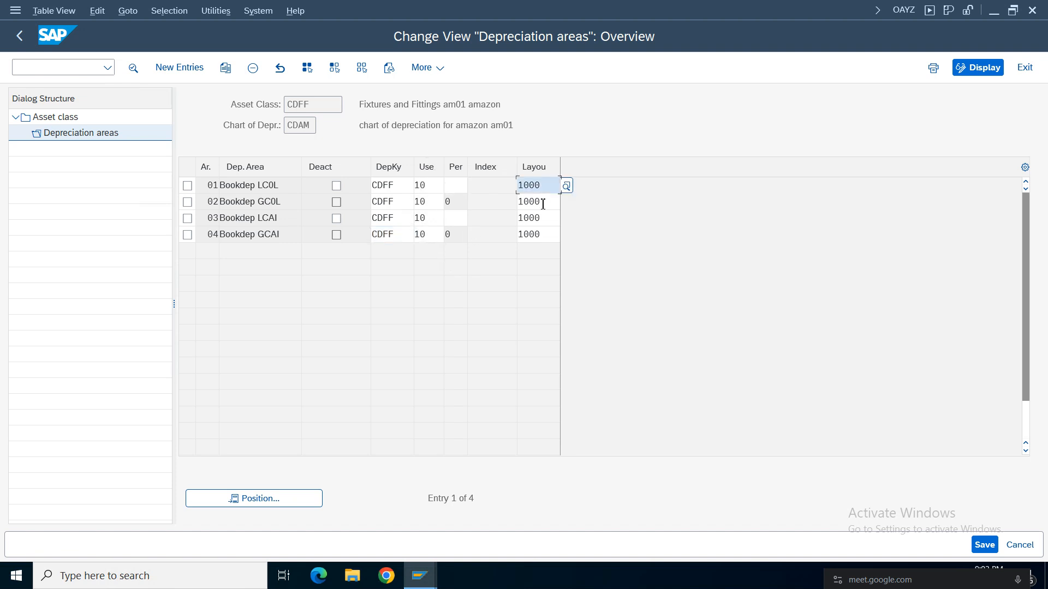
# Check the layout entries of depreciation areas 02, 03 and 04 for asset class CDFF and save the depreciation area settings.
pyautogui.click(543, 202)
pyautogui.click(543, 219)
pyautogui.click(543, 235)
pyautogui.click(993, 548)
# Search own customizing requests for amazon, record the changes in the Amazon Group request, and return to the implementation guide.
pyautogui.click(435, 304)
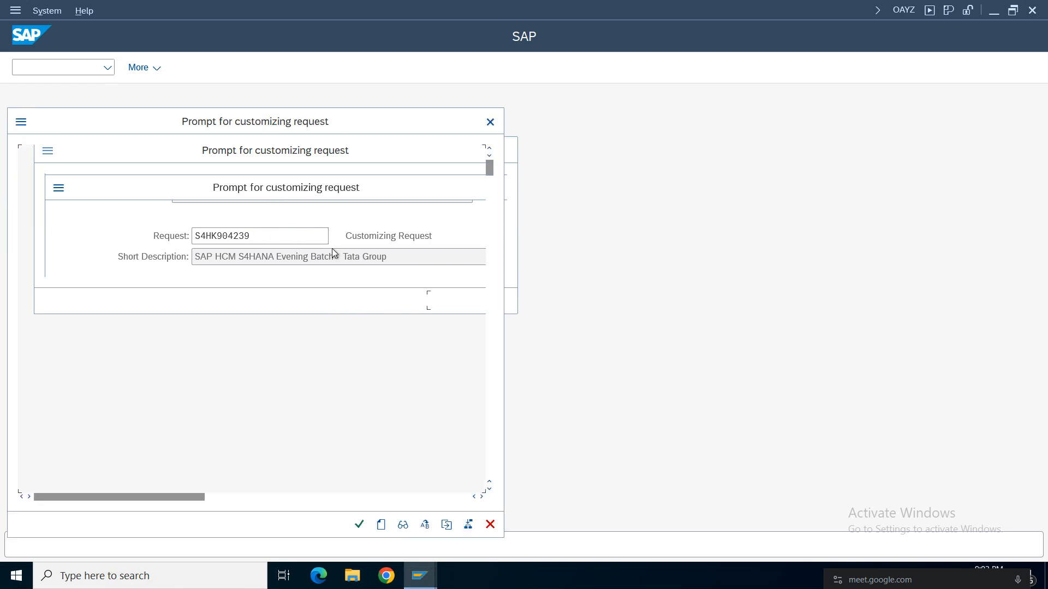
pyautogui.hotkey('ctrl', 'f')
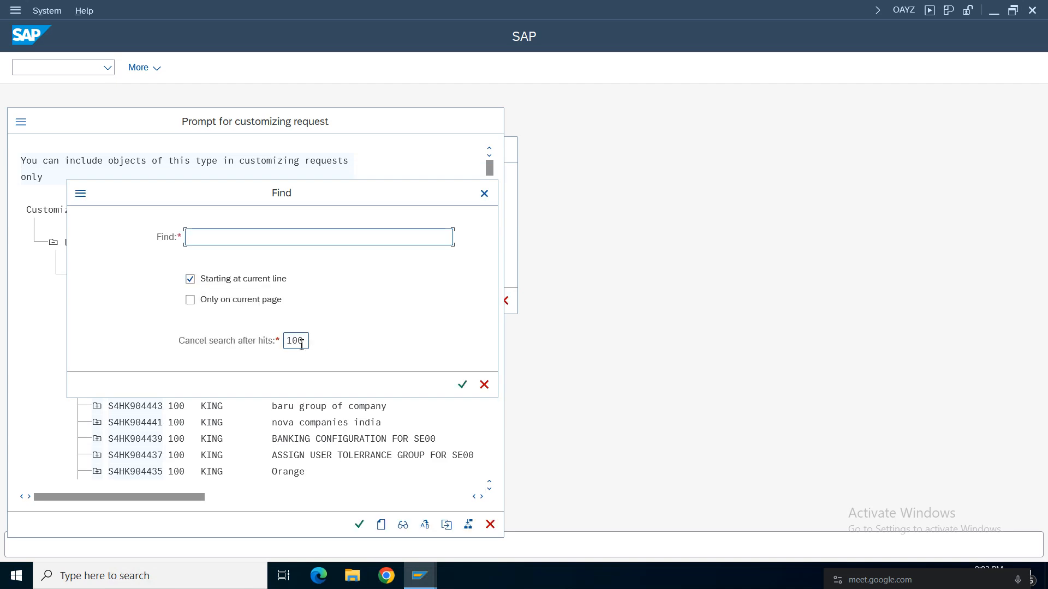
pyautogui.write('amazon')
pyautogui.press('Return')
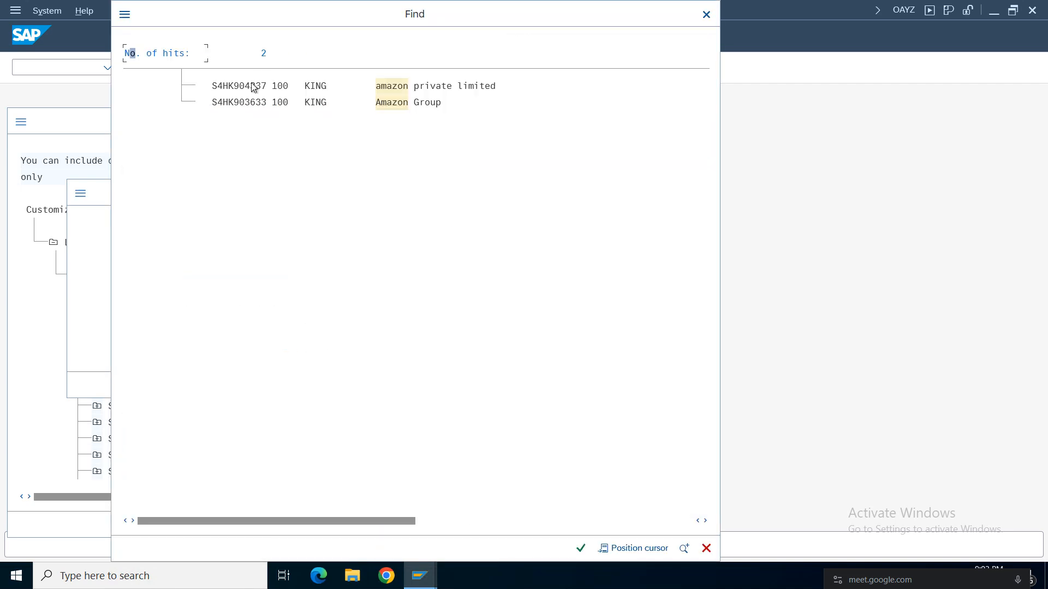
pyautogui.doubleClick(393, 104)
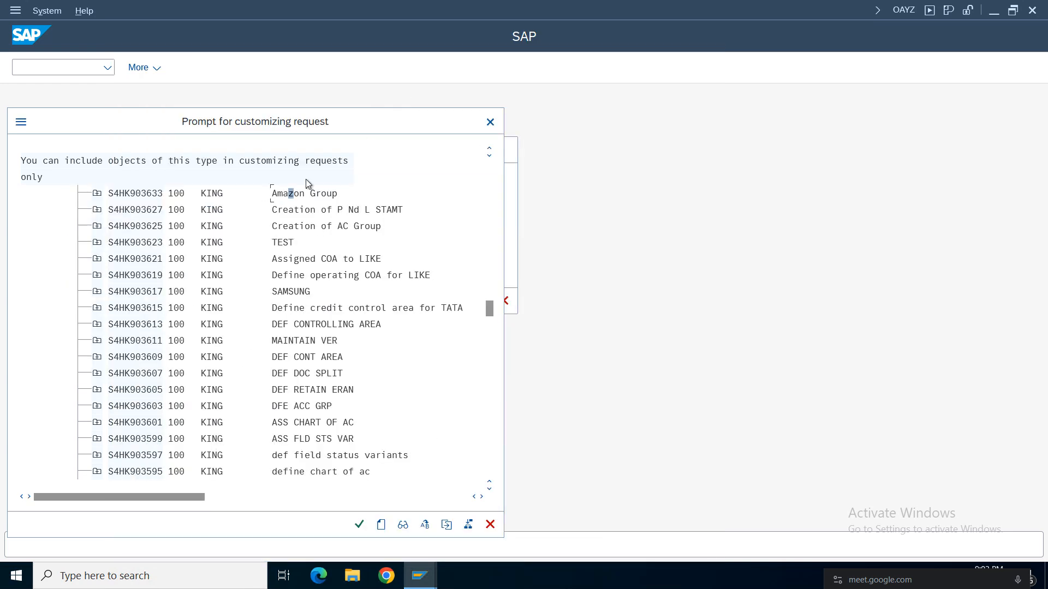
pyautogui.doubleClick(291, 189)
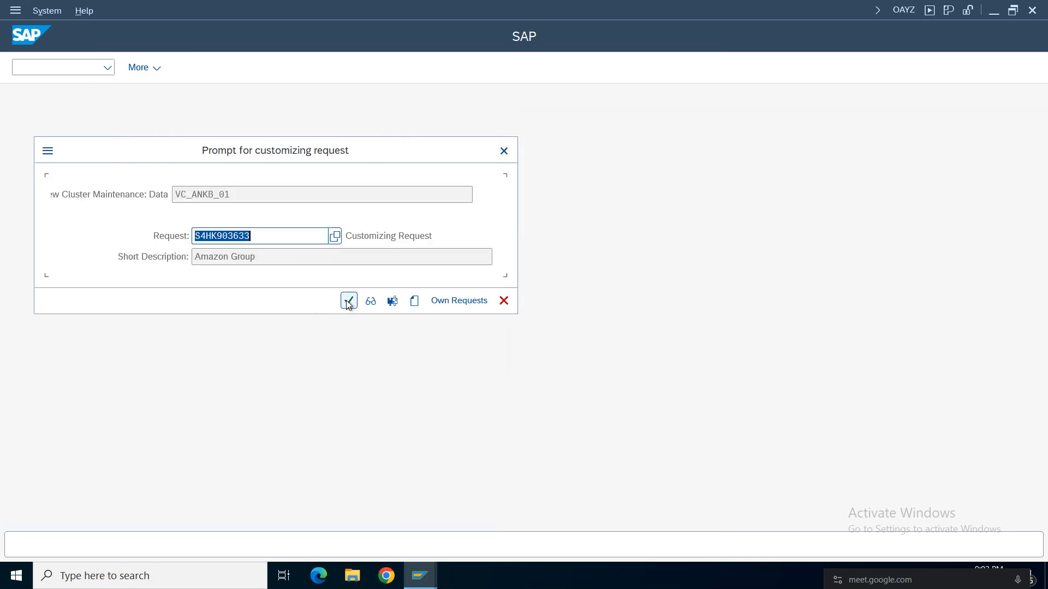
pyautogui.click(347, 300)
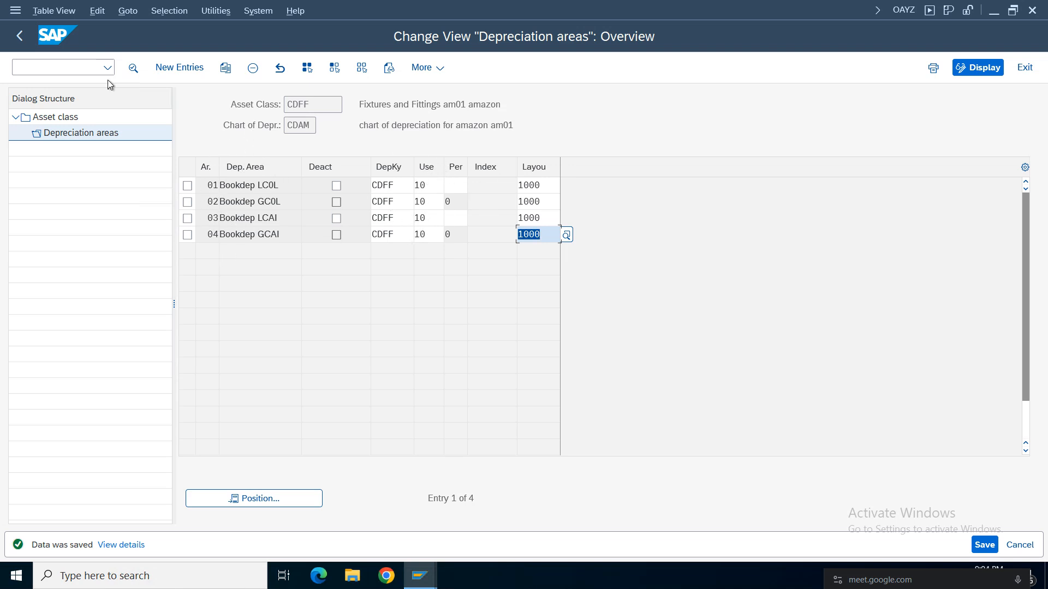
pyautogui.click(20, 36)
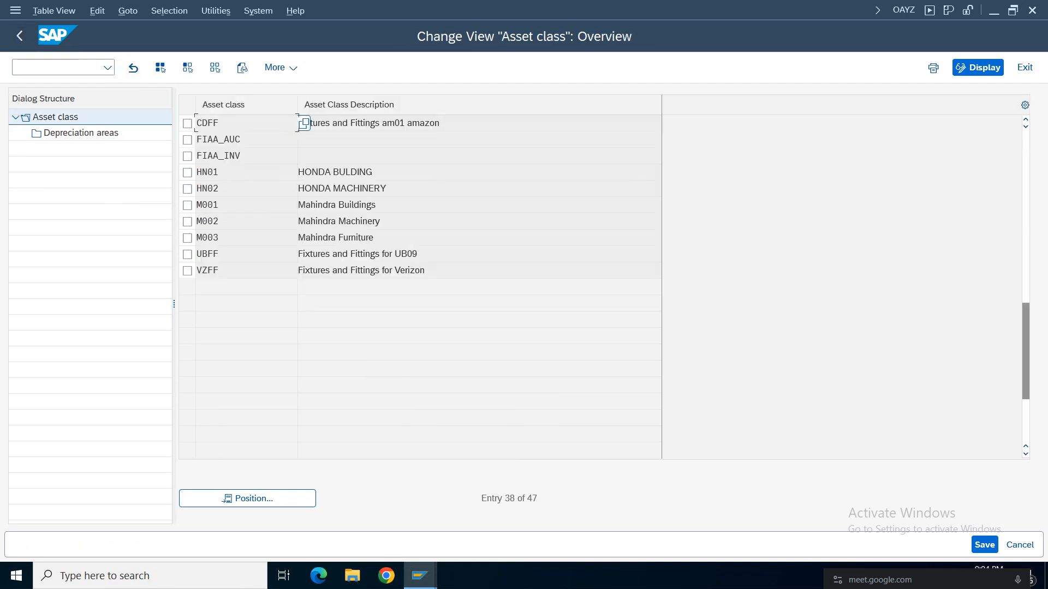
pyautogui.click(20, 36)
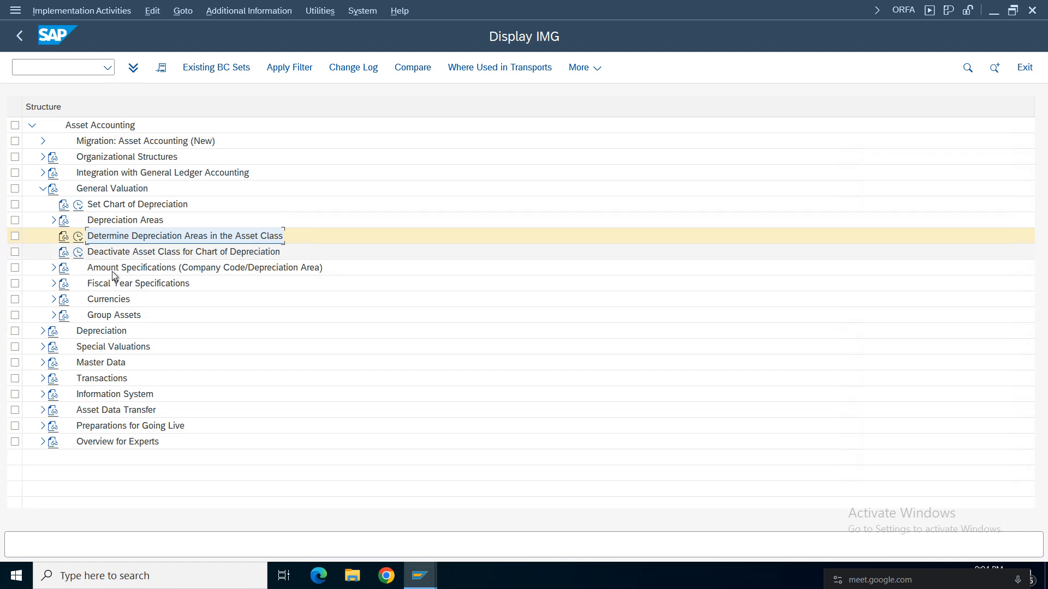
# Open Deactivate Asset Class for Chart of Depreciation for chart CDAM, review the asset class locks, and return to the guide.
pyautogui.click(78, 252)
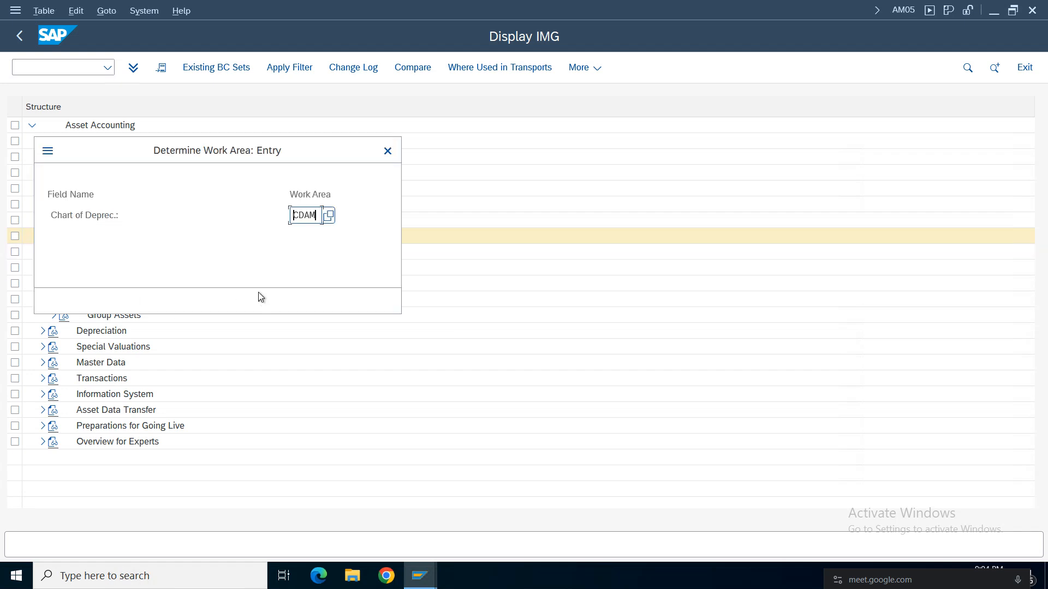
pyautogui.click(214, 300)
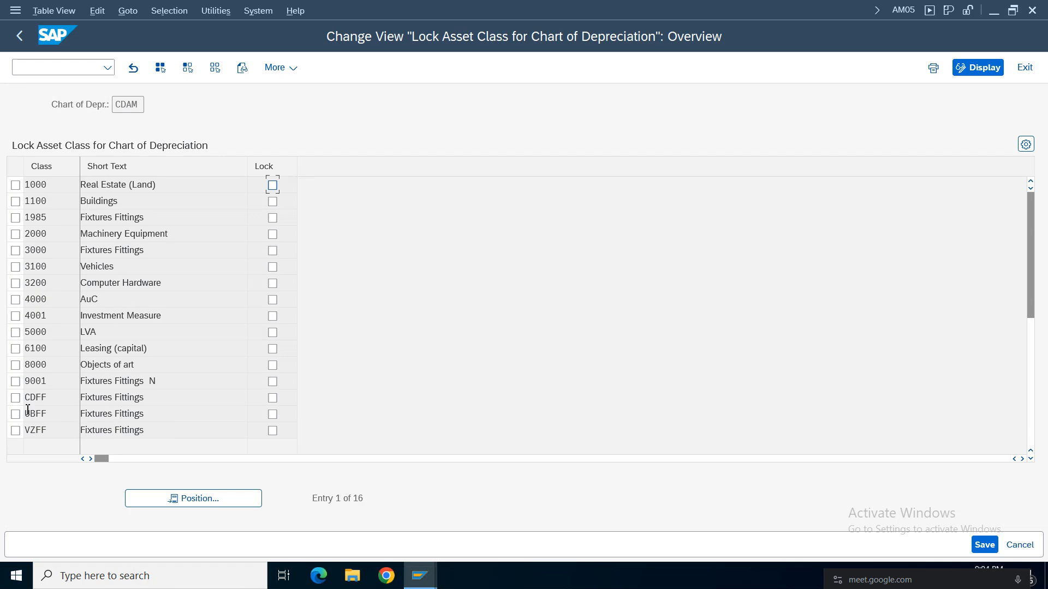
pyautogui.click(15, 435)
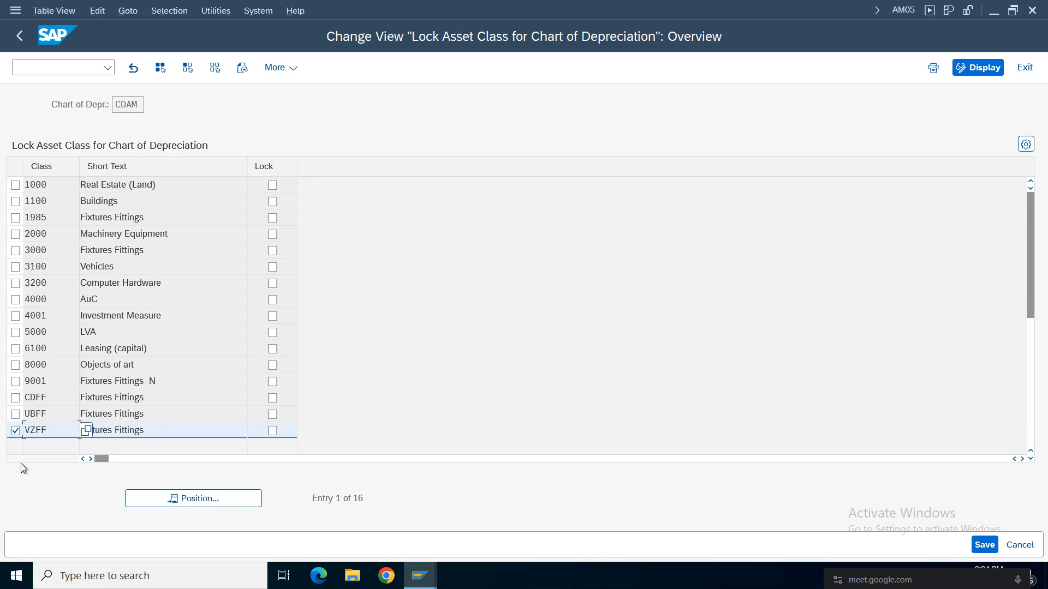
pyautogui.click(173, 426)
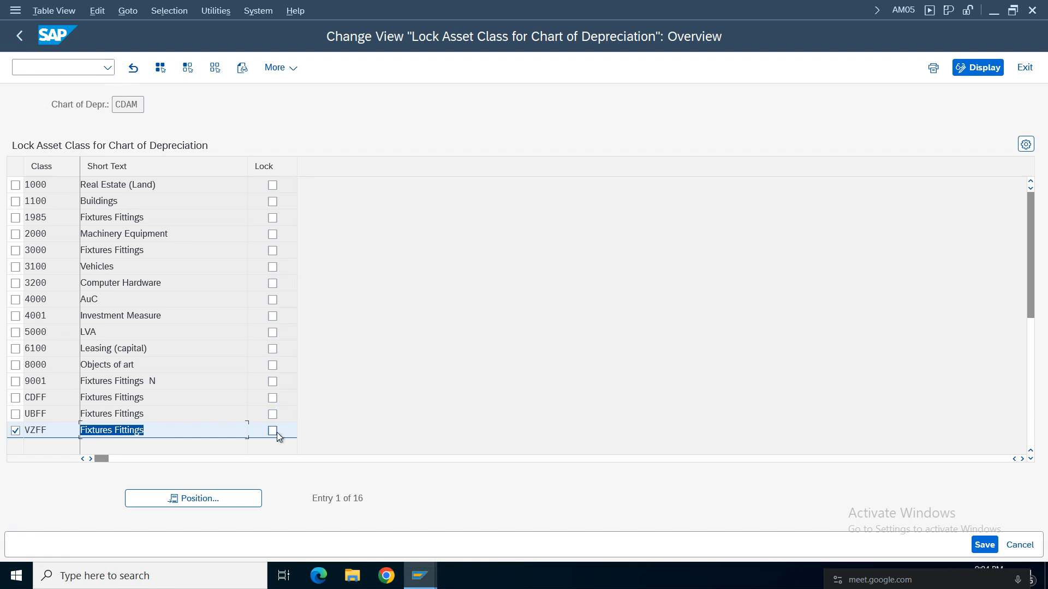
pyautogui.click(19, 36)
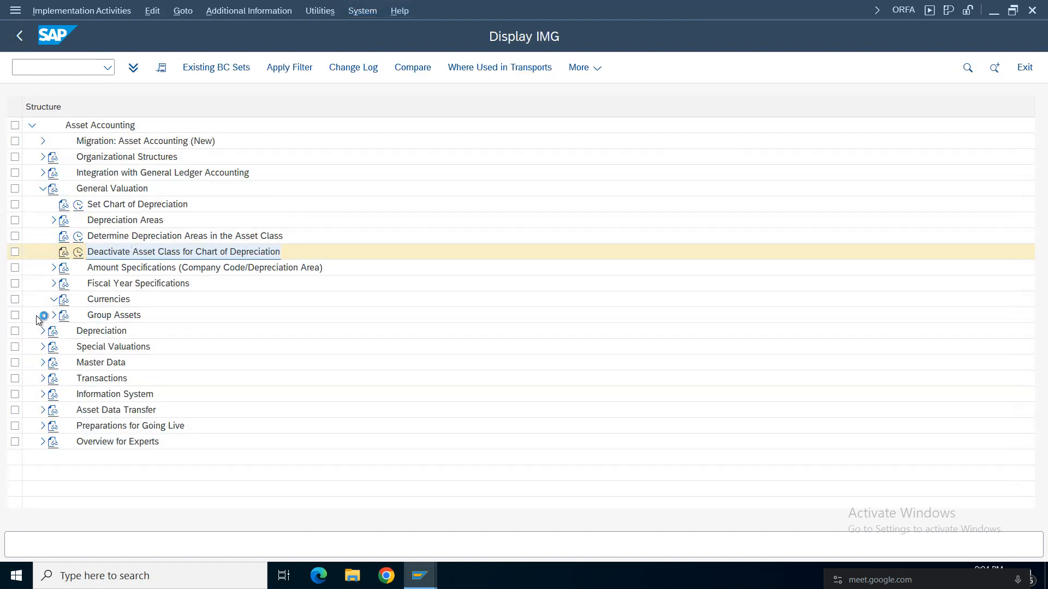
# Expand Currencies under General Valuation and review the parallel currency settings for chart of depreciation CDAM.
pyautogui.click(54, 299)
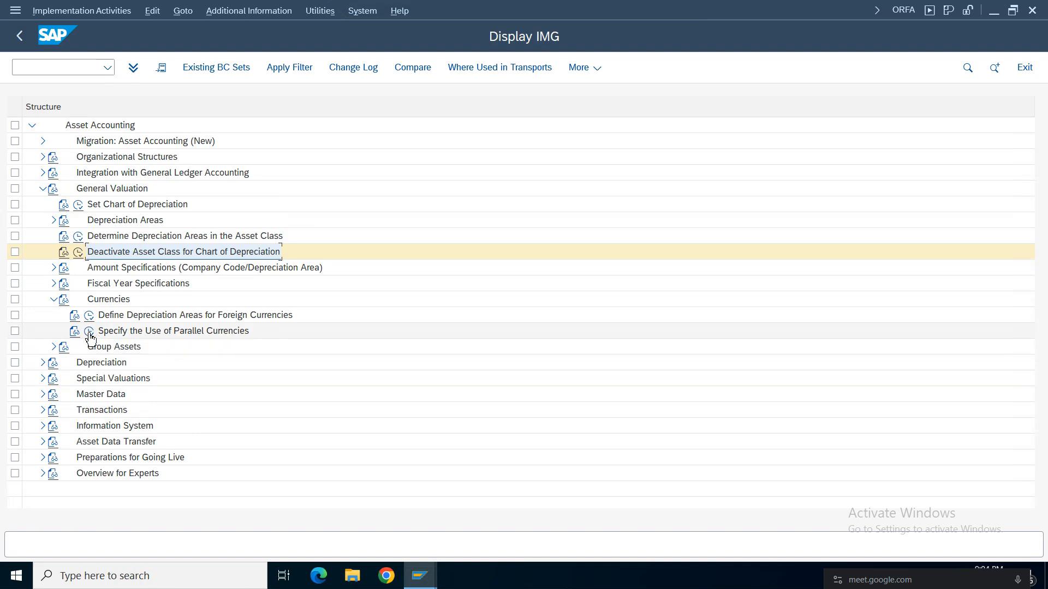
pyautogui.click(89, 331)
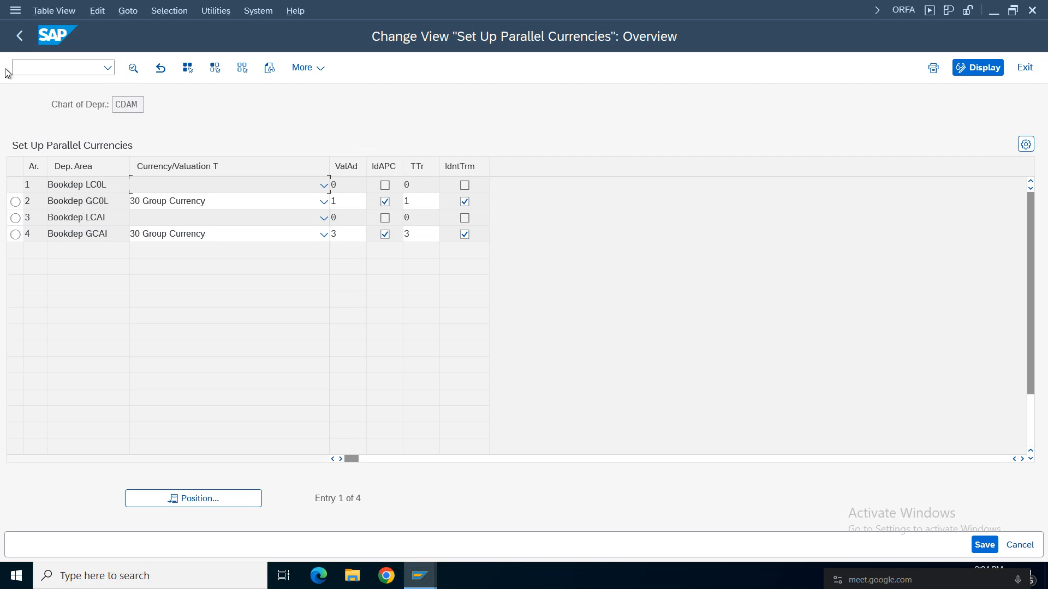
pyautogui.click(18, 38)
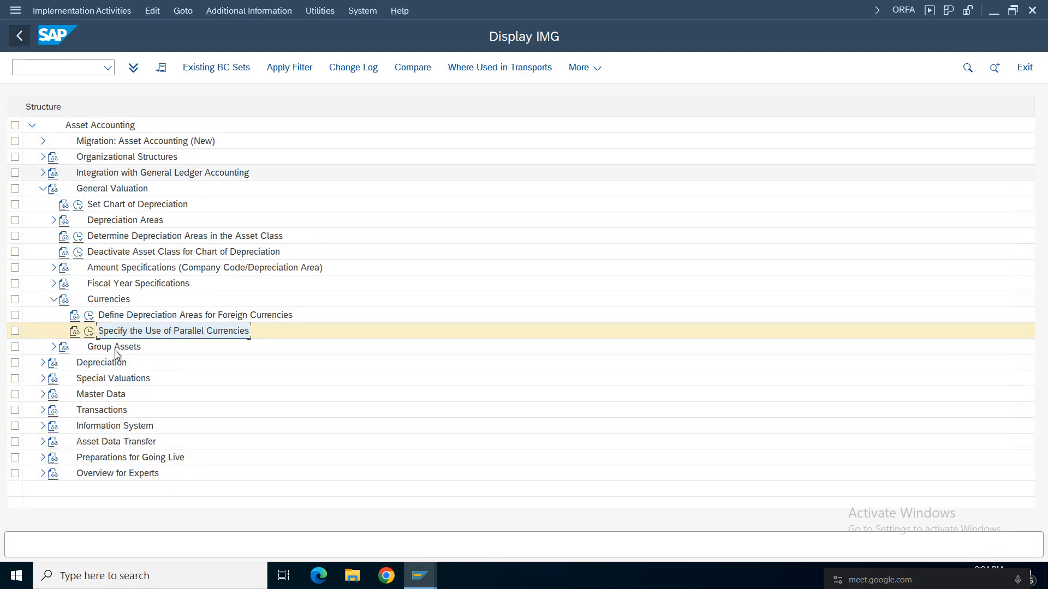
# Open Define Depreciation Areas for Foreign Currencies, locate and select company code AM01, and display its depreciation area currencies.
pyautogui.click(89, 331)
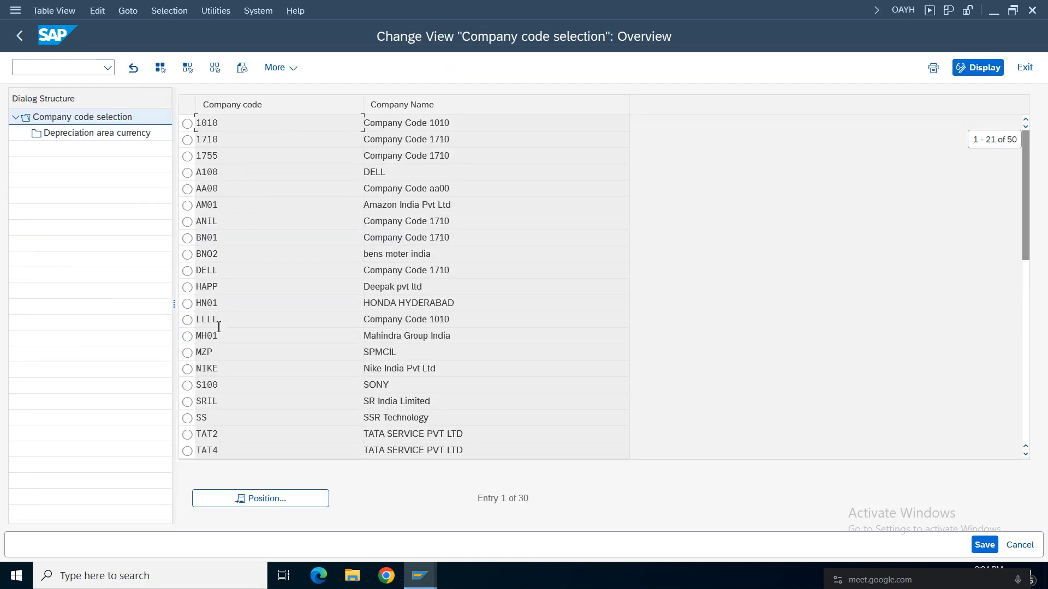
pyautogui.click(277, 500)
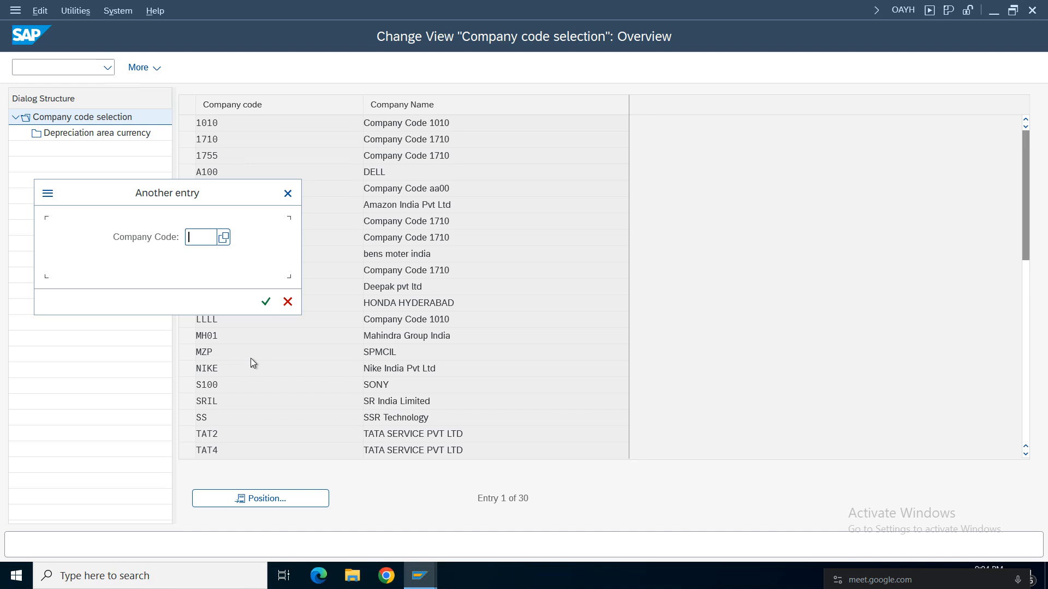
pyautogui.write('am01')
pyautogui.press('Return')
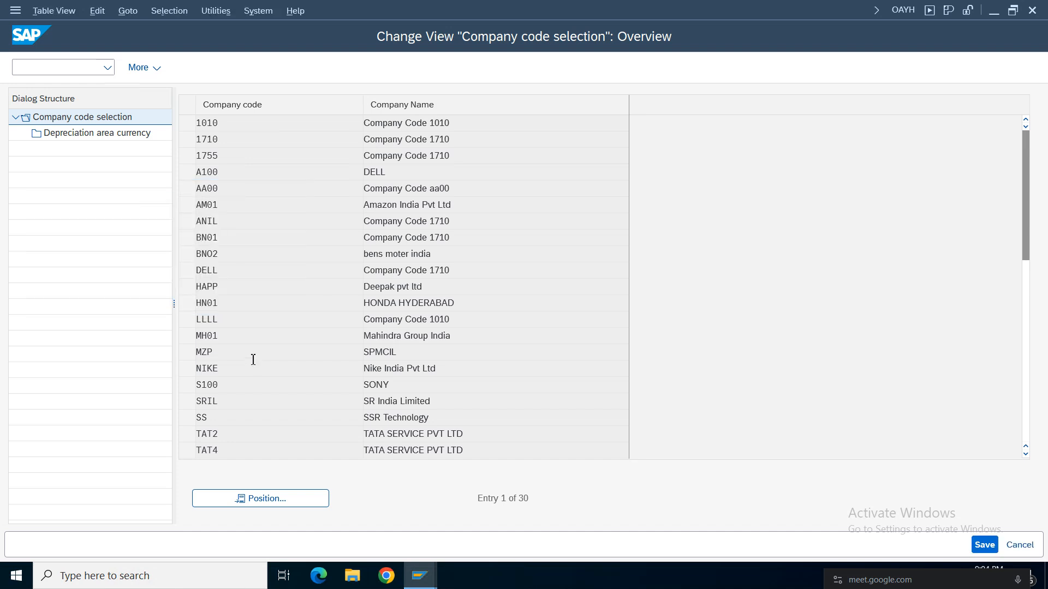
pyautogui.click(187, 123)
pyautogui.click(118, 135)
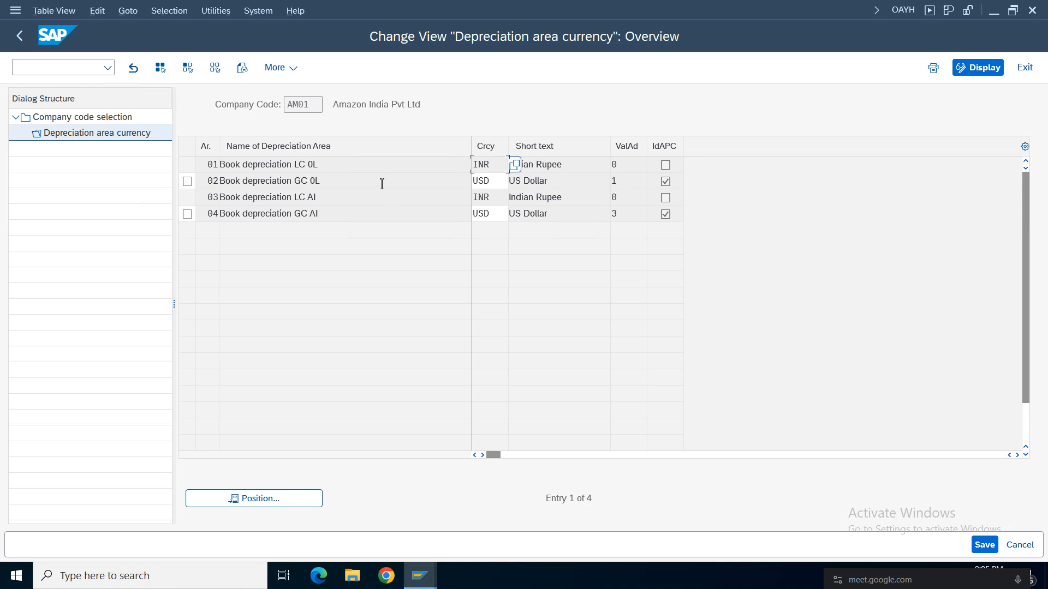
# Examine the currencies of depreciation areas 01 and 03 for company code AM01 and return to the implementation guide.
pyautogui.doubleClick(300, 168)
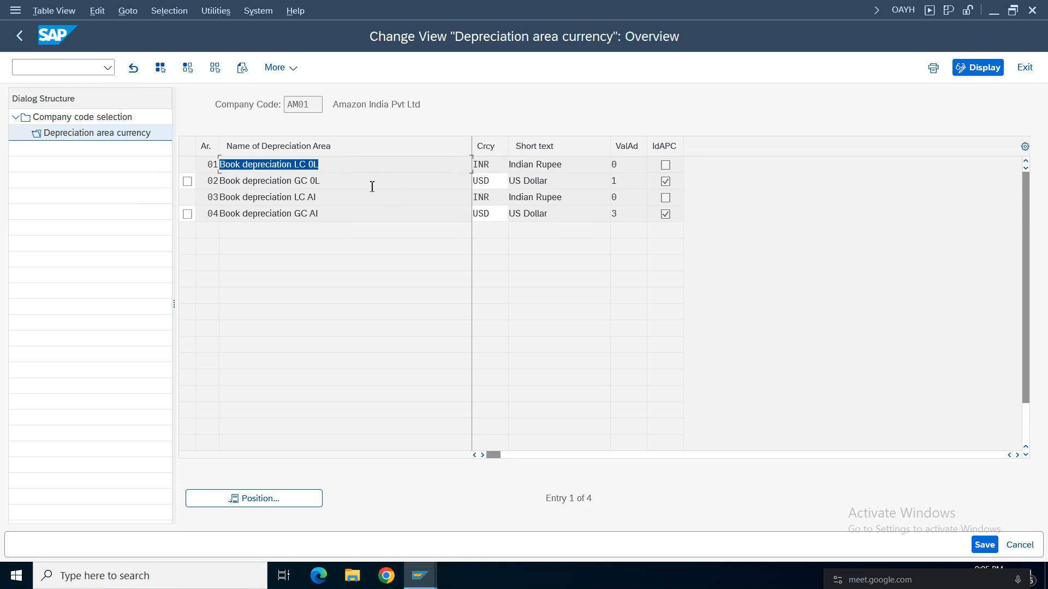
pyautogui.doubleClick(492, 167)
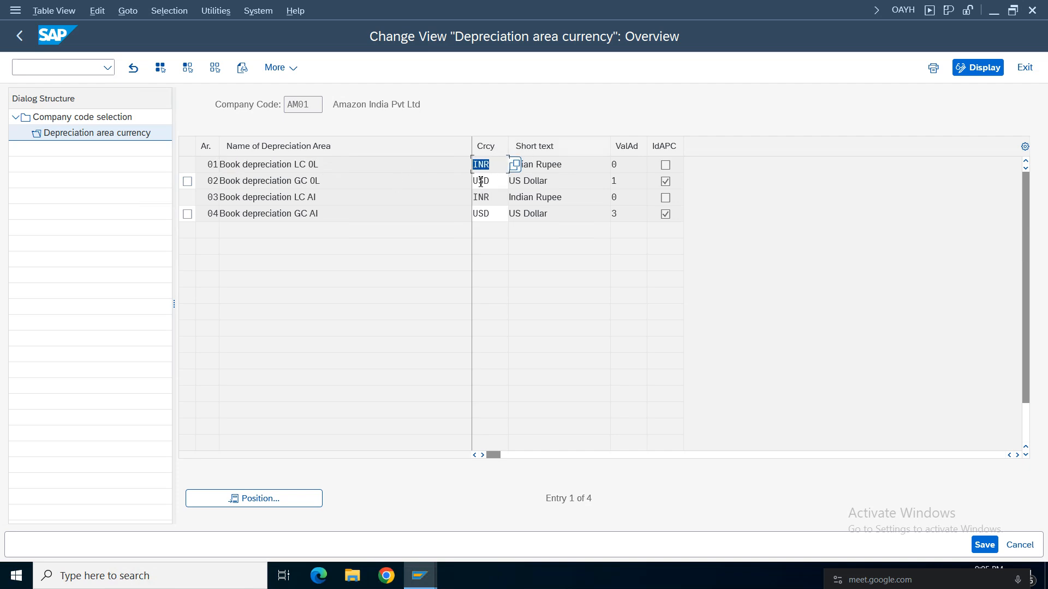
pyautogui.doubleClick(497, 196)
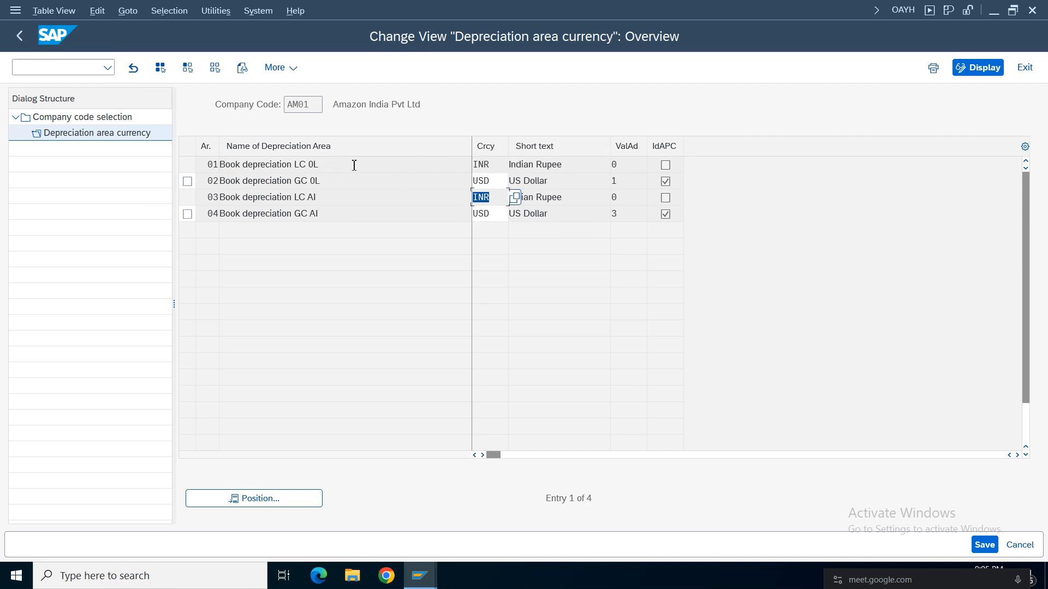
pyautogui.click(19, 36)
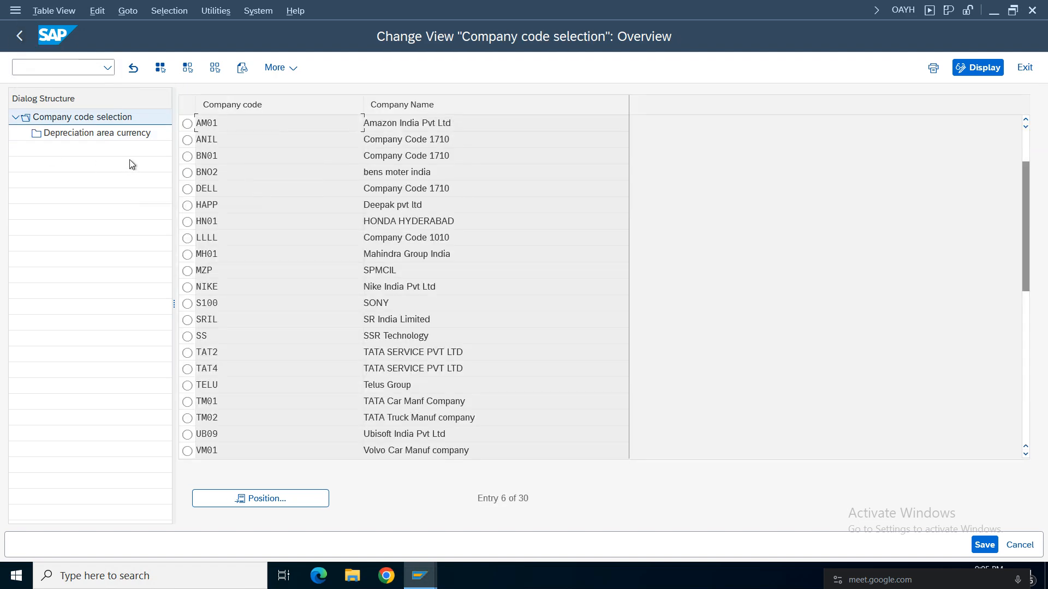
pyautogui.click(17, 36)
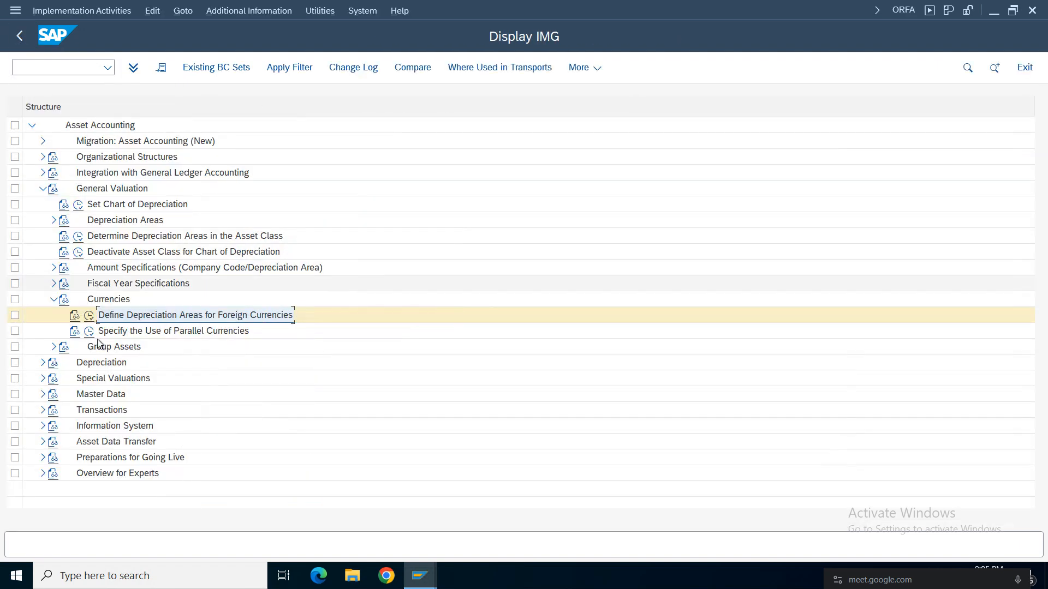
# Collapse Currencies and General Valuation, and expand Depreciation down through Valuation Methods and Depreciation Key to Calculation Methods.
pyautogui.click(54, 299)
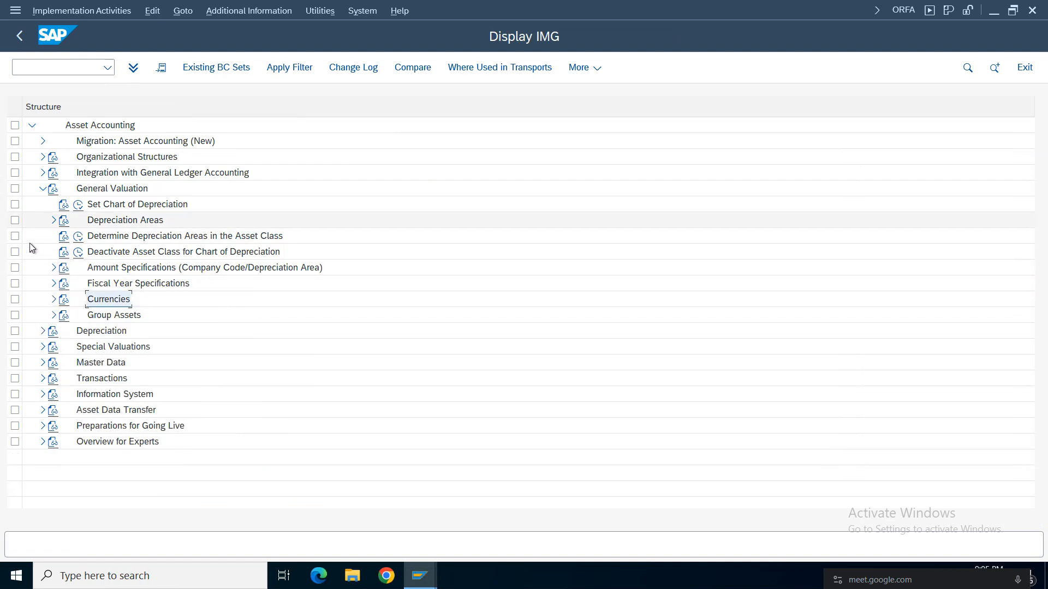
pyautogui.click(43, 189)
pyautogui.click(102, 204)
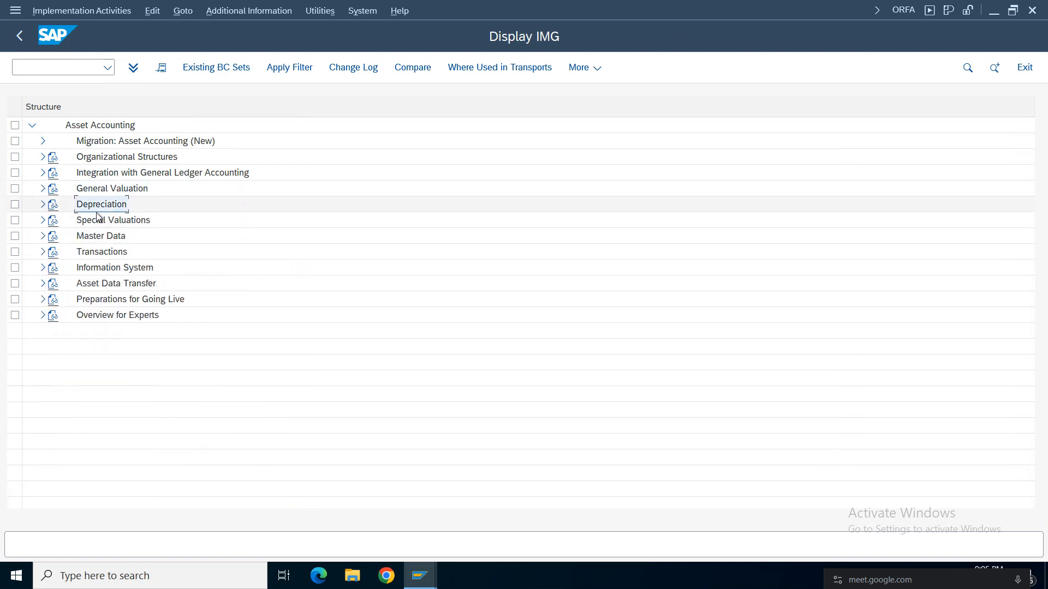
pyautogui.click(42, 204)
pyautogui.click(53, 268)
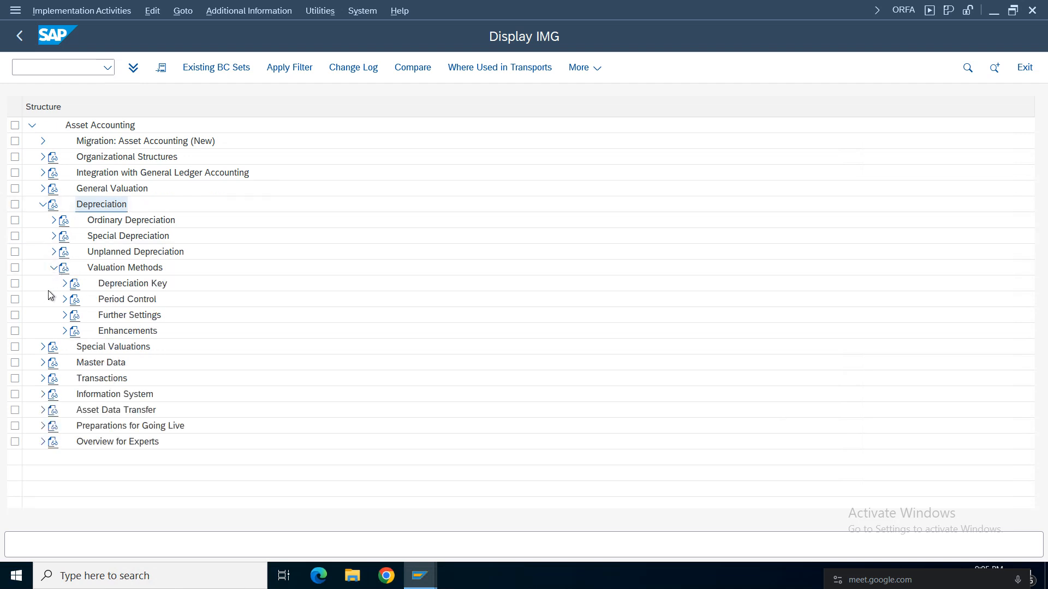
pyautogui.click(112, 267)
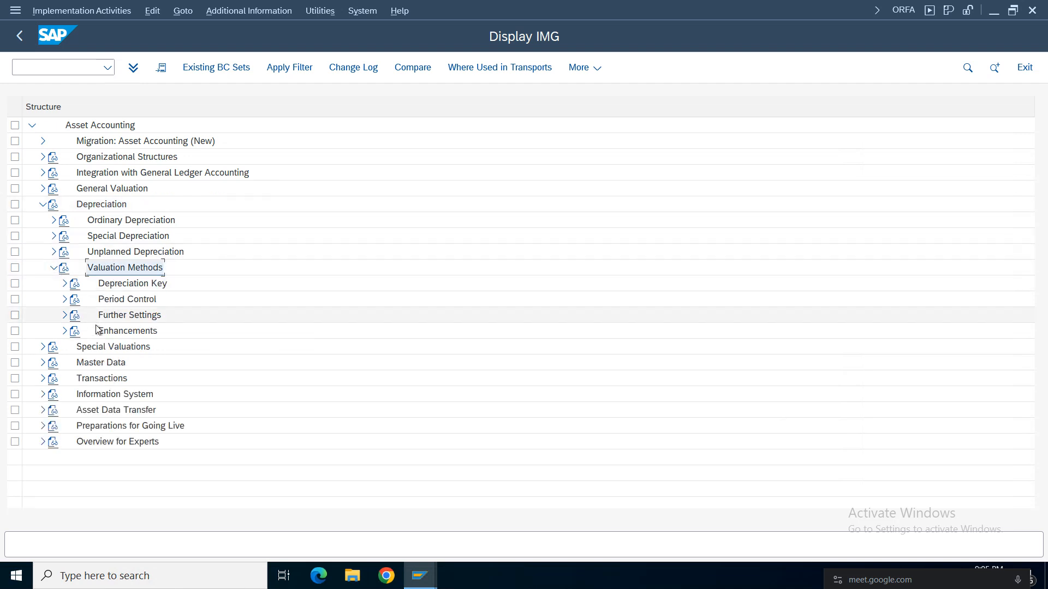
pyautogui.click(117, 283)
pyautogui.click(64, 284)
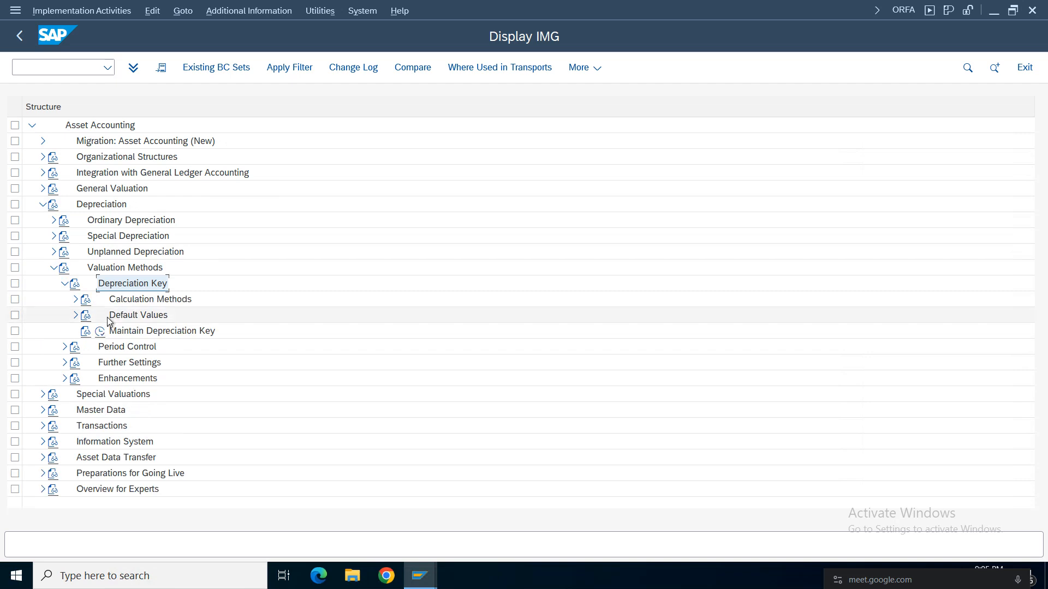
pyautogui.click(75, 300)
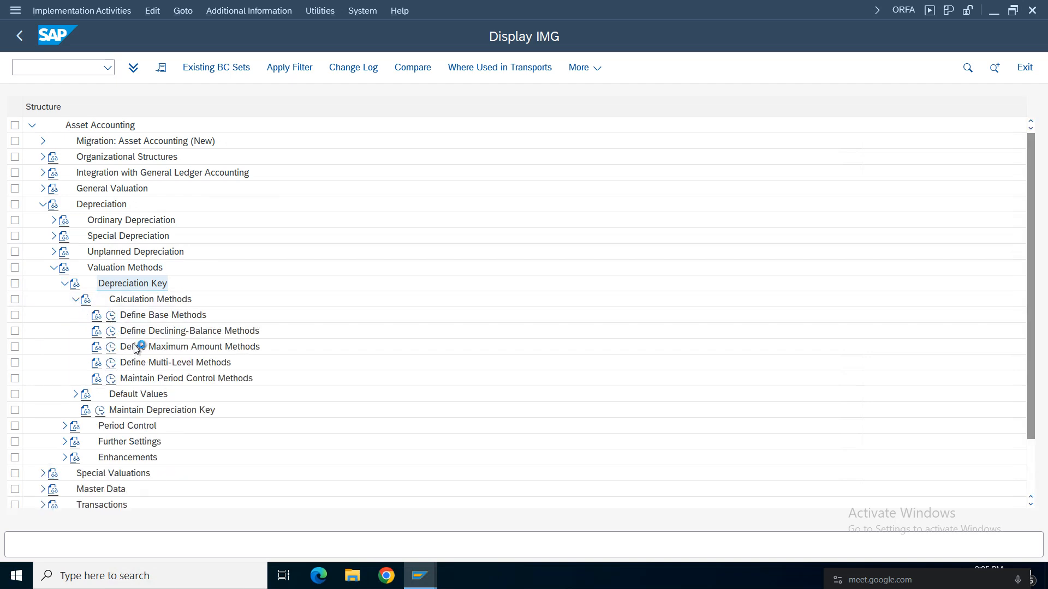
# Open Define Base Methods and examine the ordinary depreciation methods for explicit percentage and percentage from useful life.
pyautogui.click(114, 317)
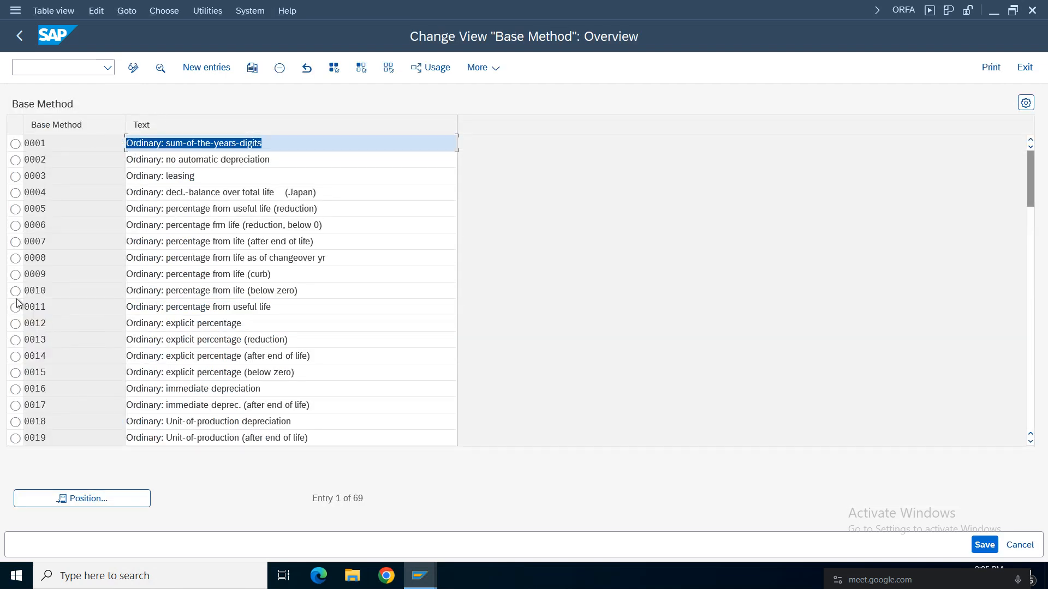
pyautogui.moveTo(239, 323); pyautogui.dragTo(75, 330)
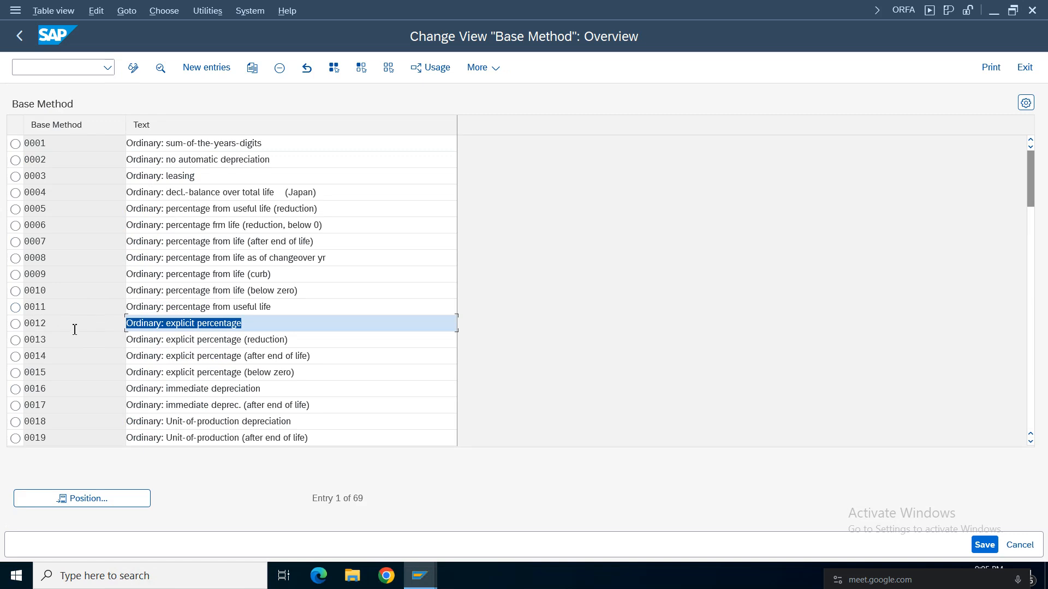
pyautogui.click(287, 307)
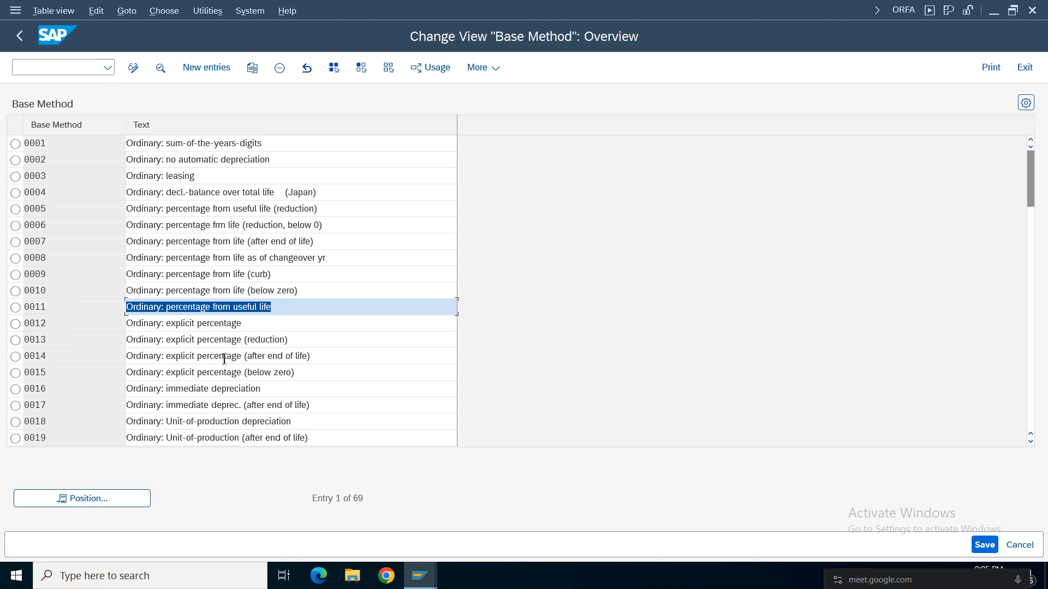
pyautogui.click(152, 361)
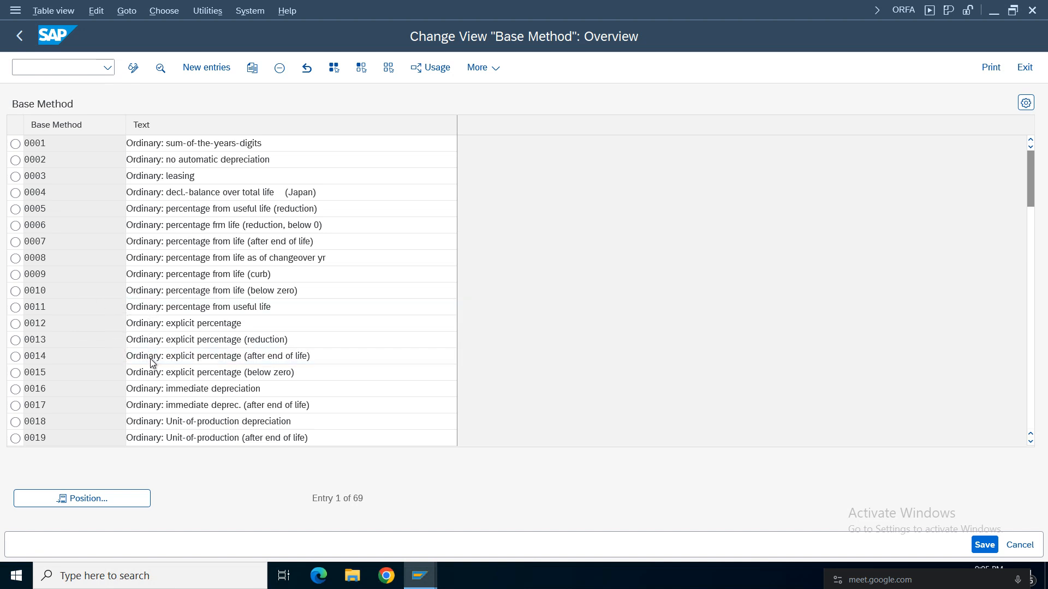
# Locate base method CDFF in the list, examine its details, and return to the implementation guide.
pyautogui.scroll(-18, 153, 360)
pyautogui.click(153, 362)
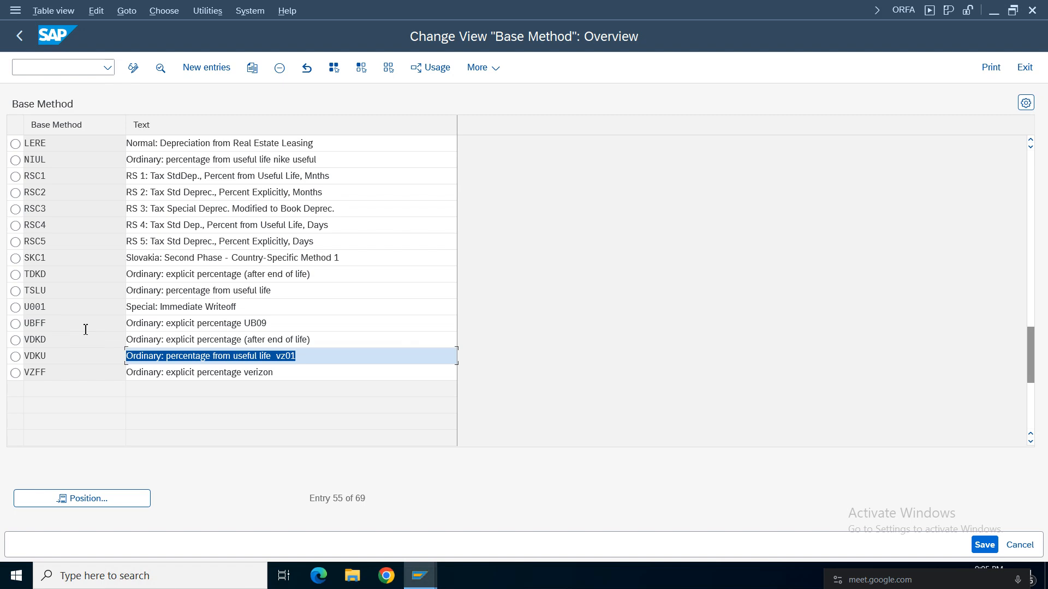
pyautogui.click(240, 224)
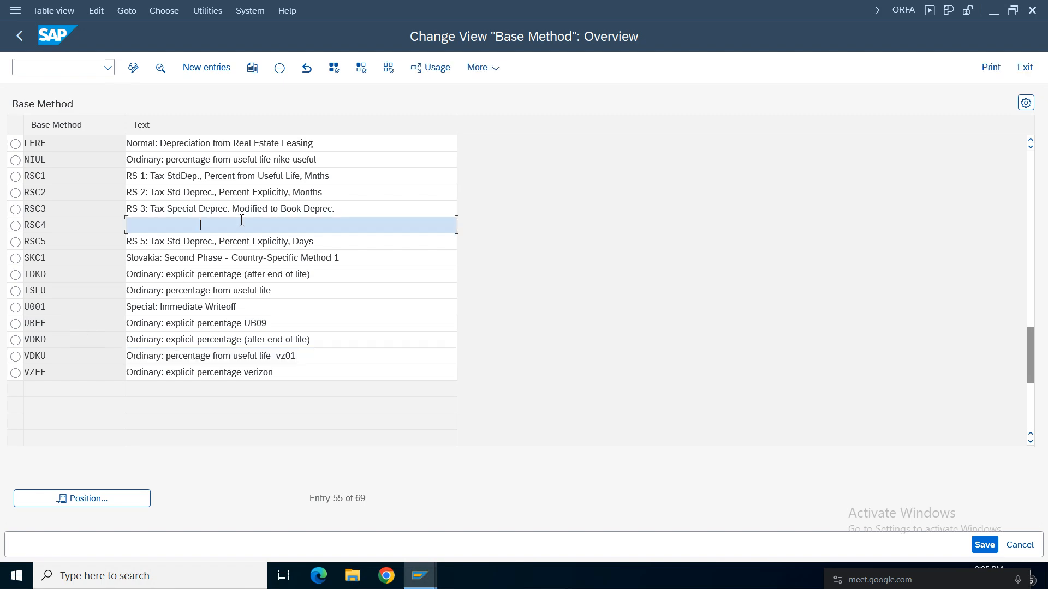
pyautogui.scroll(15, 241, 222)
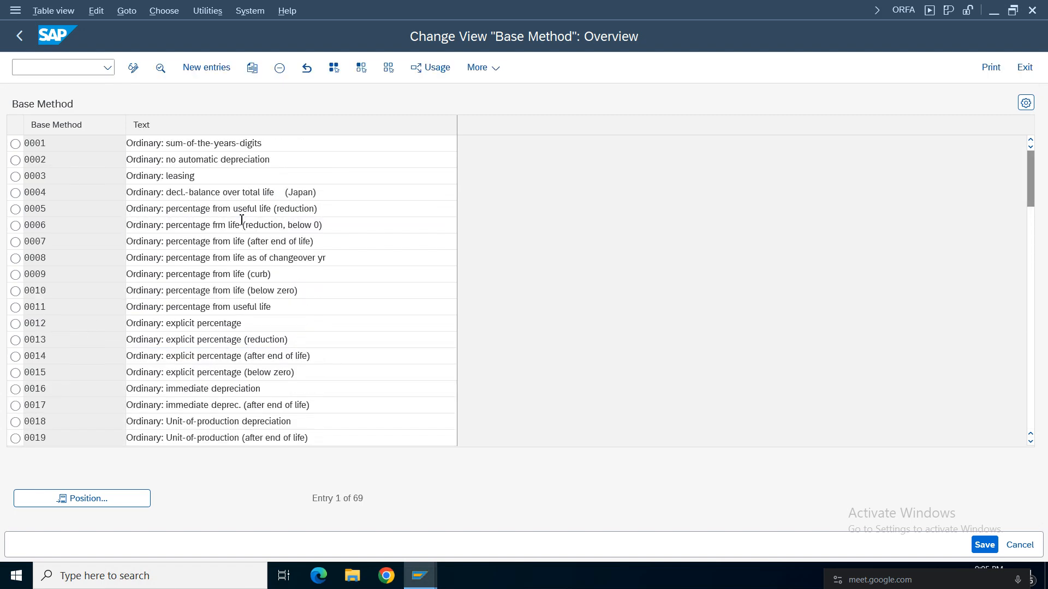
pyautogui.scroll(-12, 241, 223)
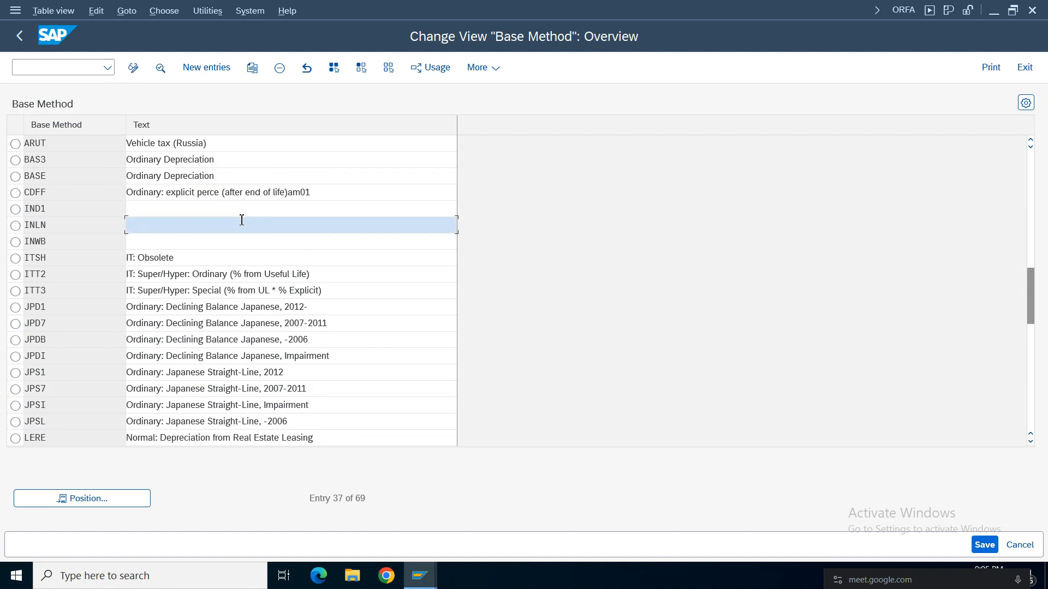
pyautogui.doubleClick(218, 193)
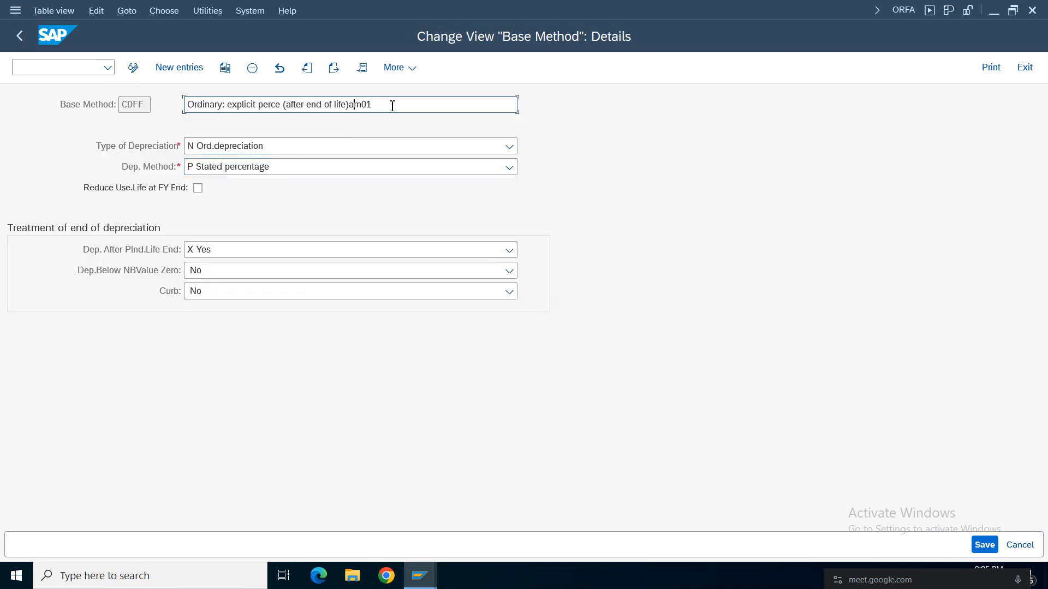
pyautogui.moveTo(393, 106); pyautogui.dragTo(158, 101)
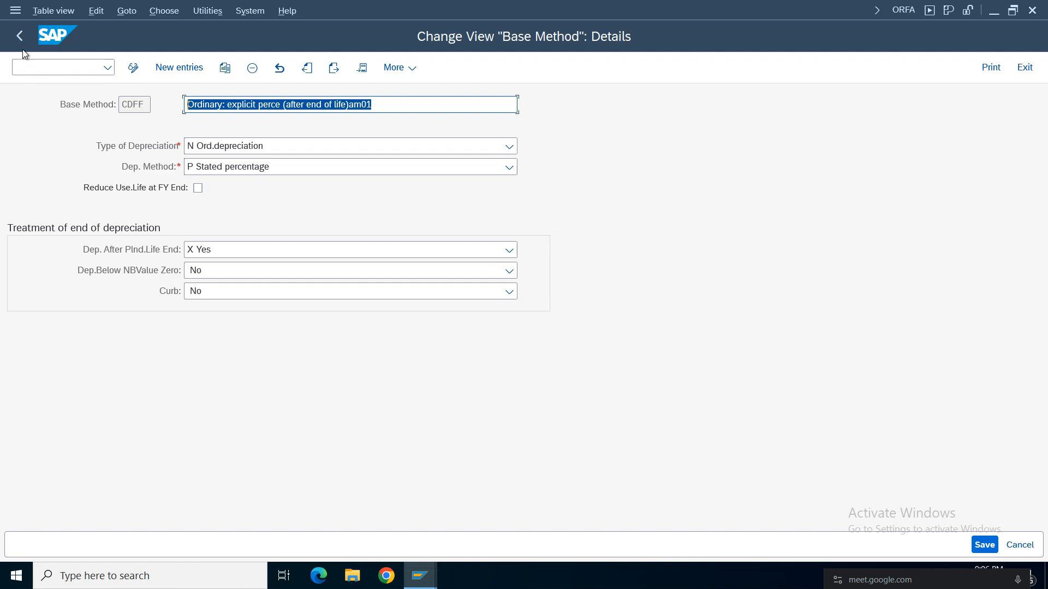
pyautogui.click(19, 36)
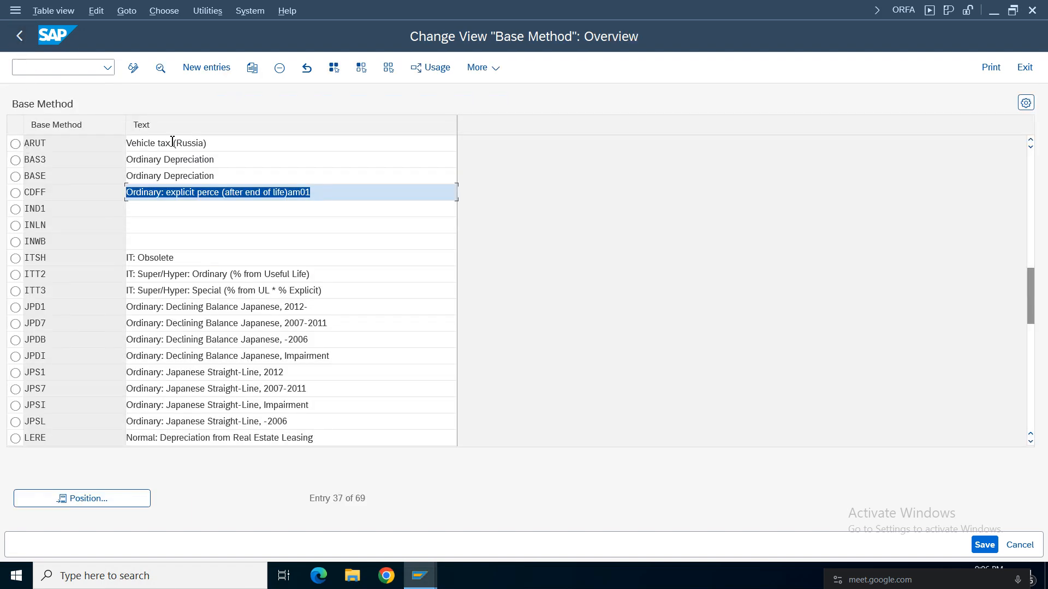
pyautogui.click(19, 35)
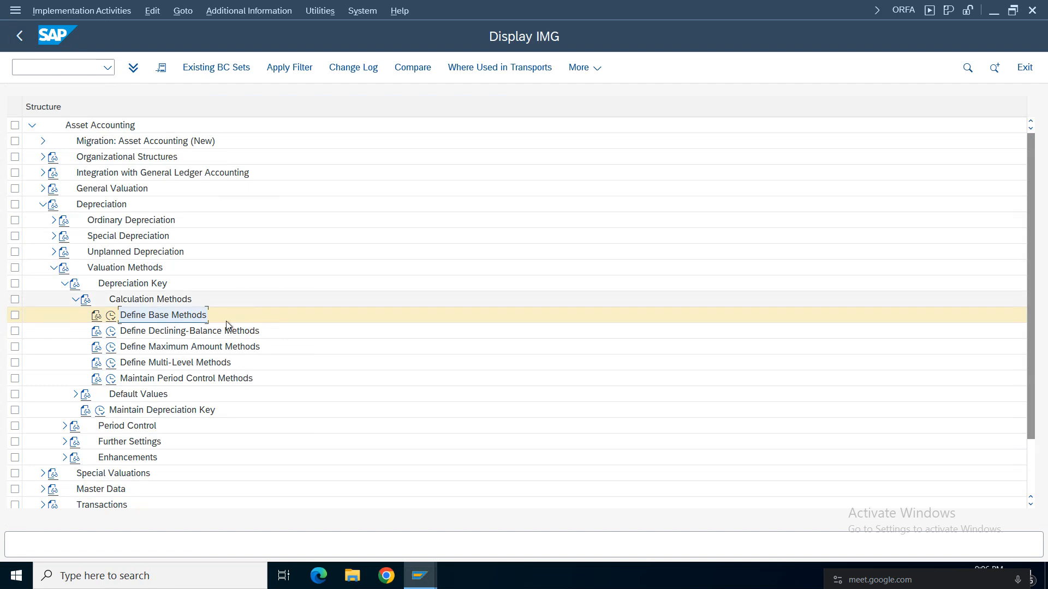
# Open Define Multi-Level Methods for chart of depreciation CDAM and locate method CDF.
pyautogui.click(145, 363)
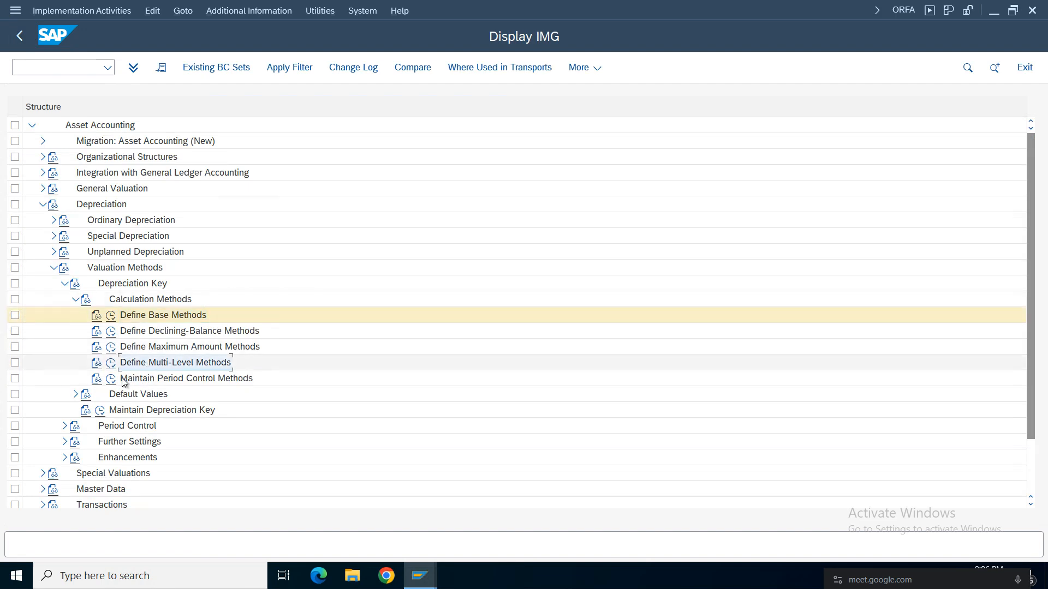
pyautogui.doubleClick(141, 331)
pyautogui.press('Return')
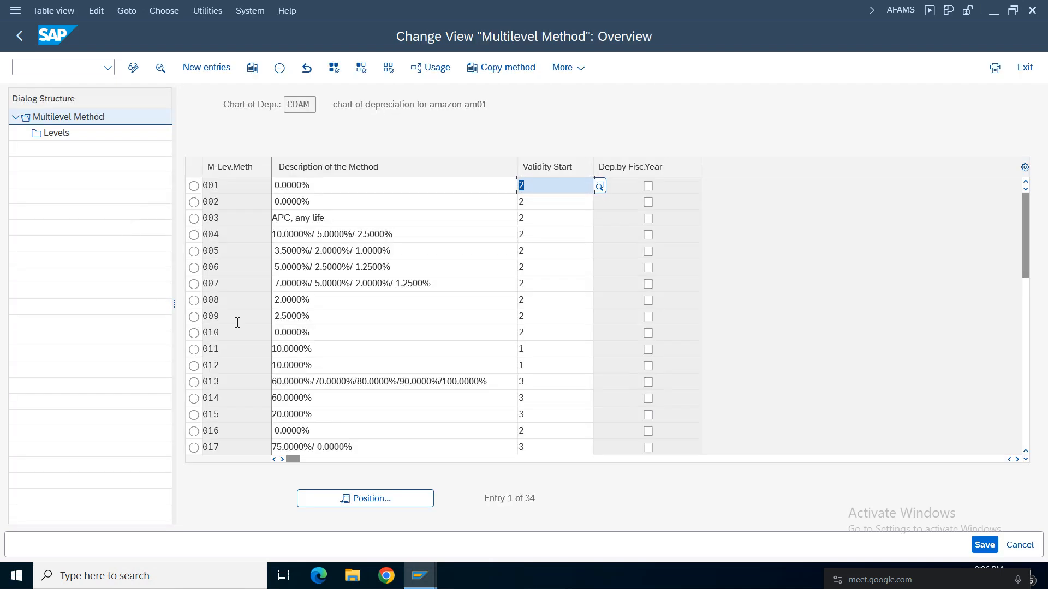
pyautogui.click(360, 499)
pyautogui.write('cdf')
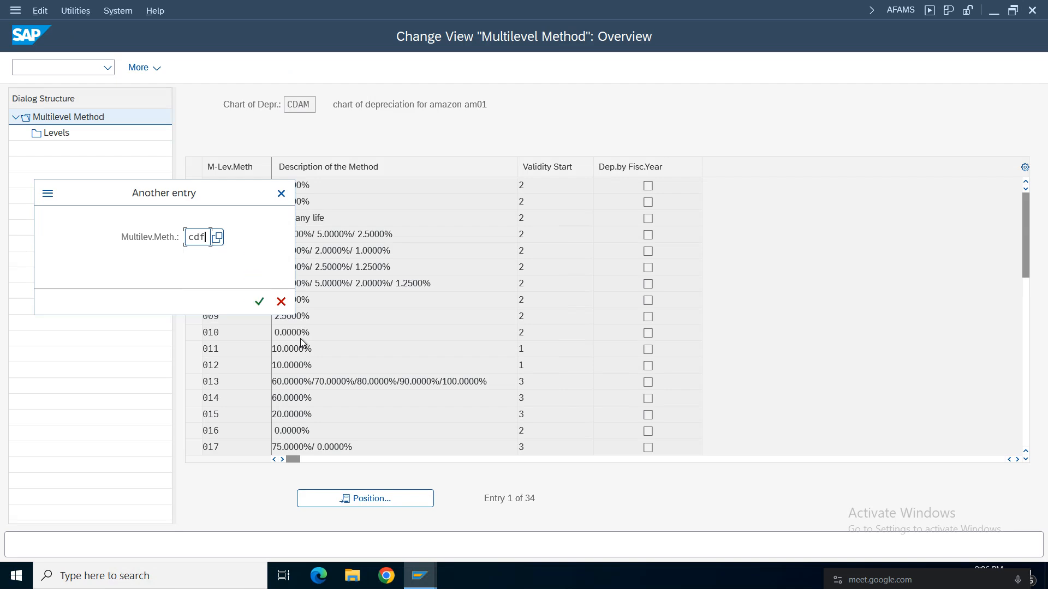
pyautogui.press('Return')
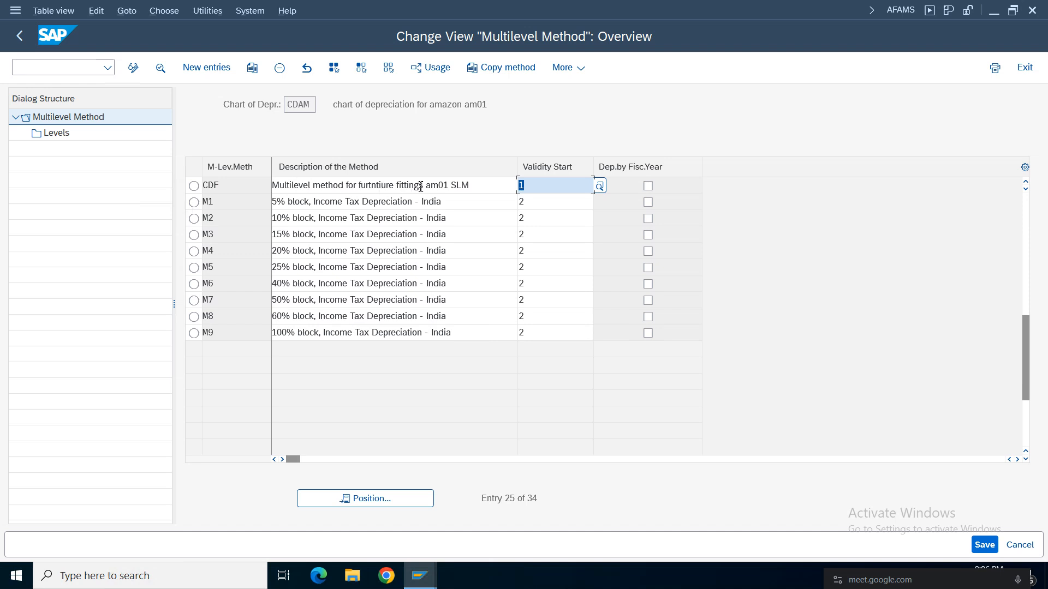
# Open the details of multilevel method CDF and examine the available validity start options.
pyautogui.click(483, 186)
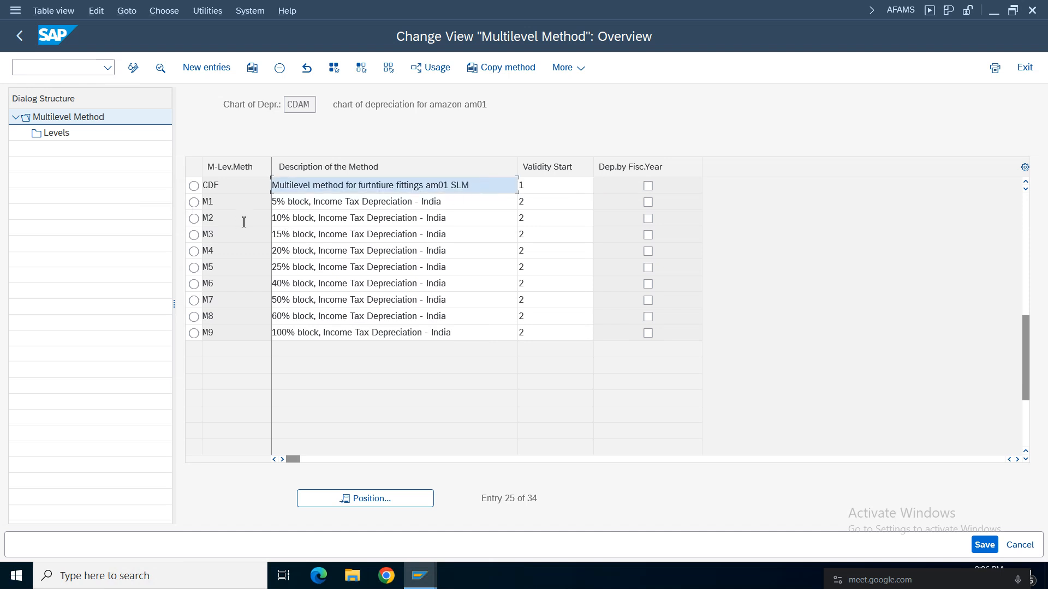
pyautogui.doubleClick(318, 192)
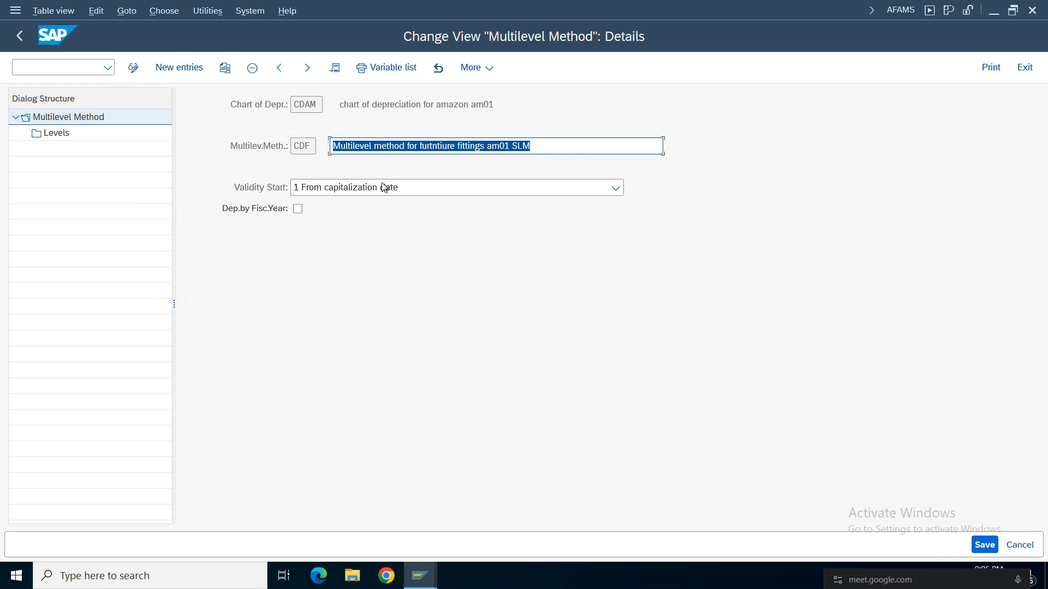
pyautogui.click(386, 189)
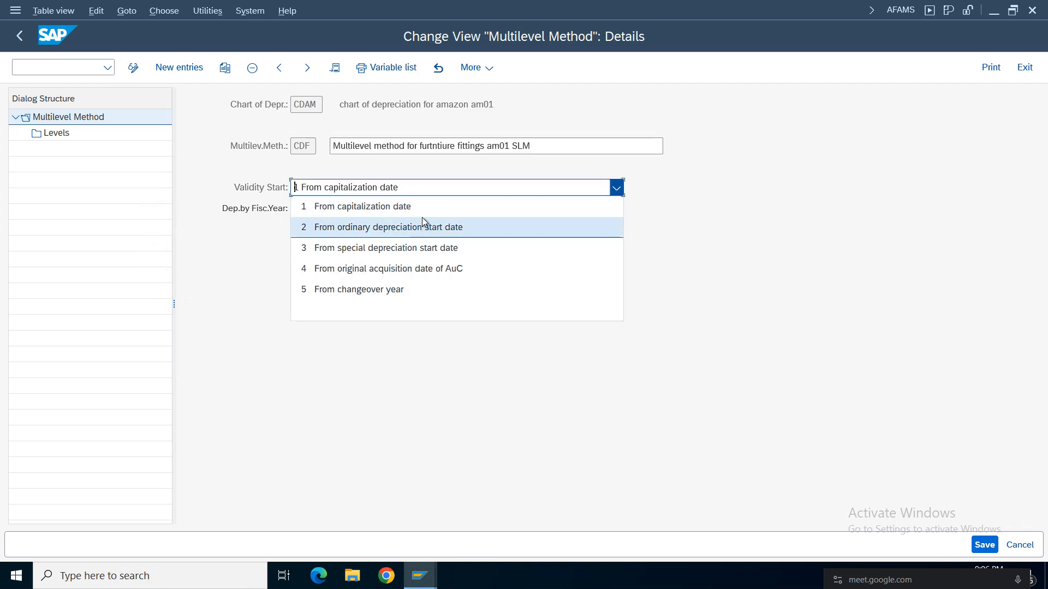
pyautogui.click(233, 275)
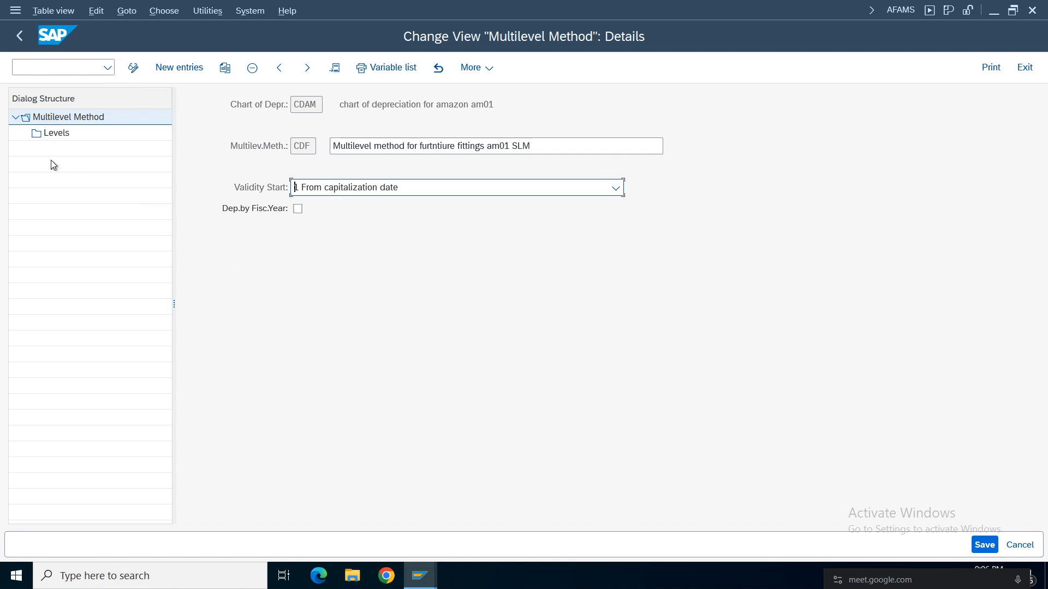
# Display the levels of multilevel method CDF and examine the base value keys and depreciation percentage.
pyautogui.doubleClick(55, 133)
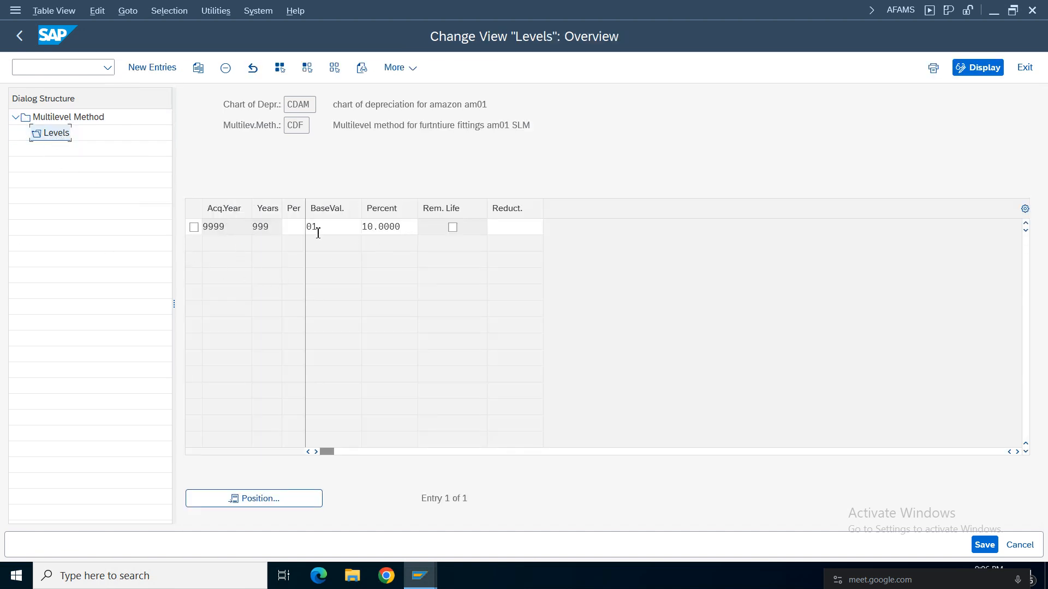
pyautogui.click(332, 240)
pyautogui.click(365, 229)
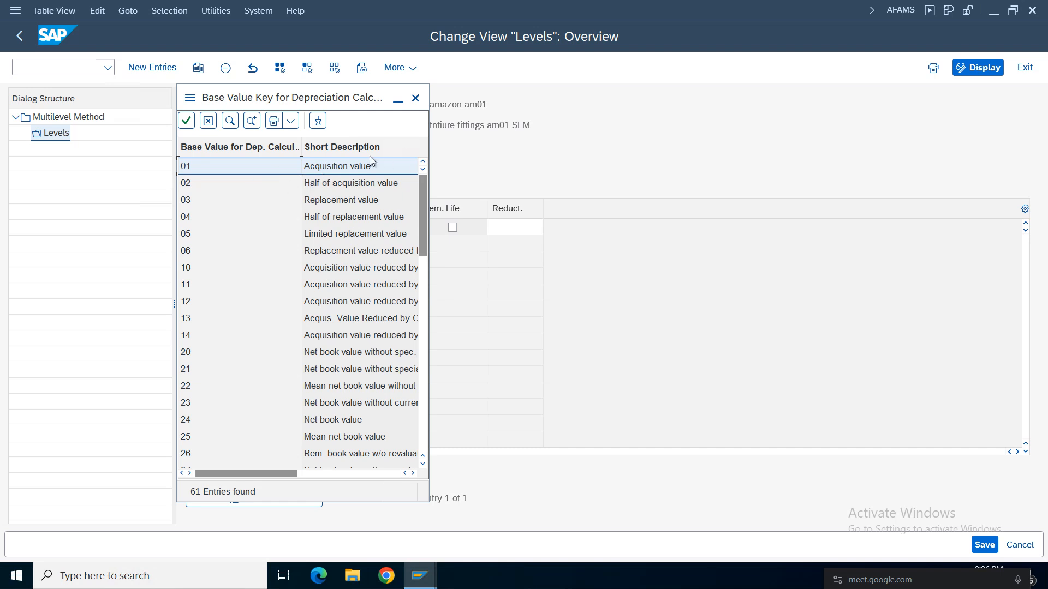
pyautogui.click(415, 98)
pyautogui.click(414, 231)
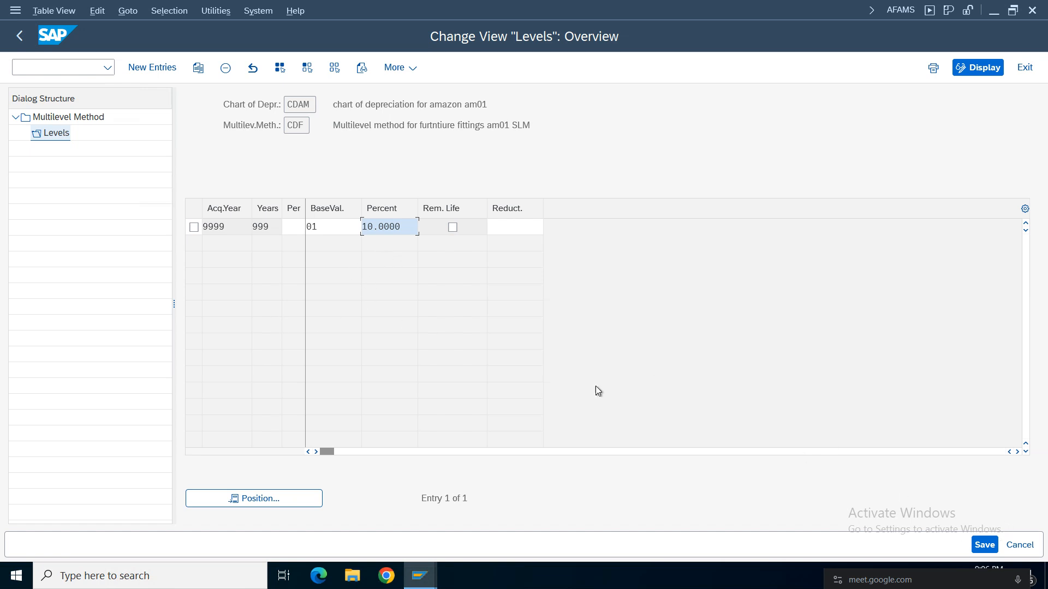
# Save the levels of multilevel method CDF and return to the implementation guide.
pyautogui.click(984, 545)
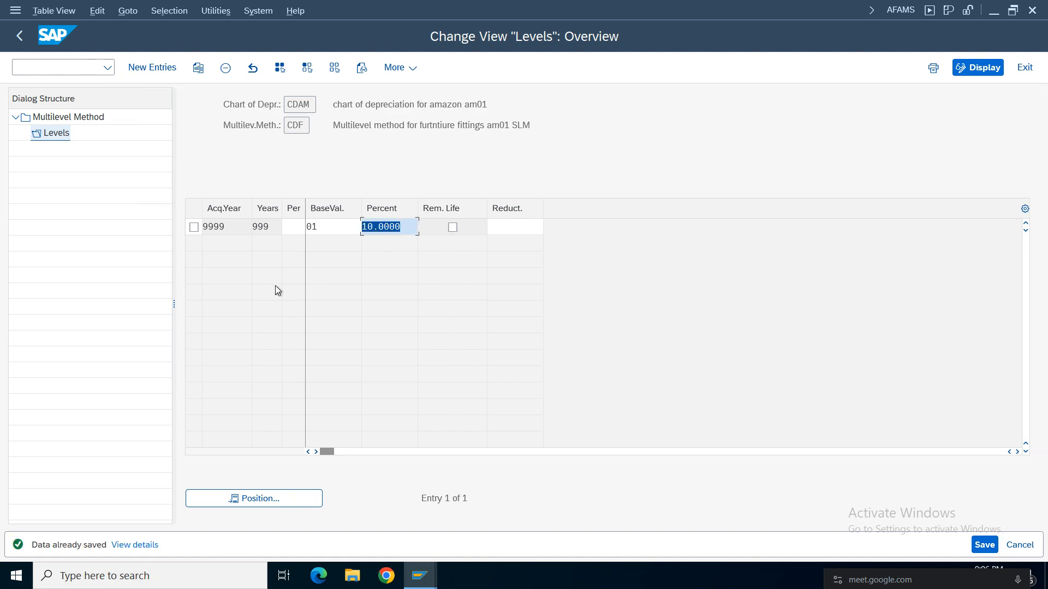
pyautogui.click(19, 38)
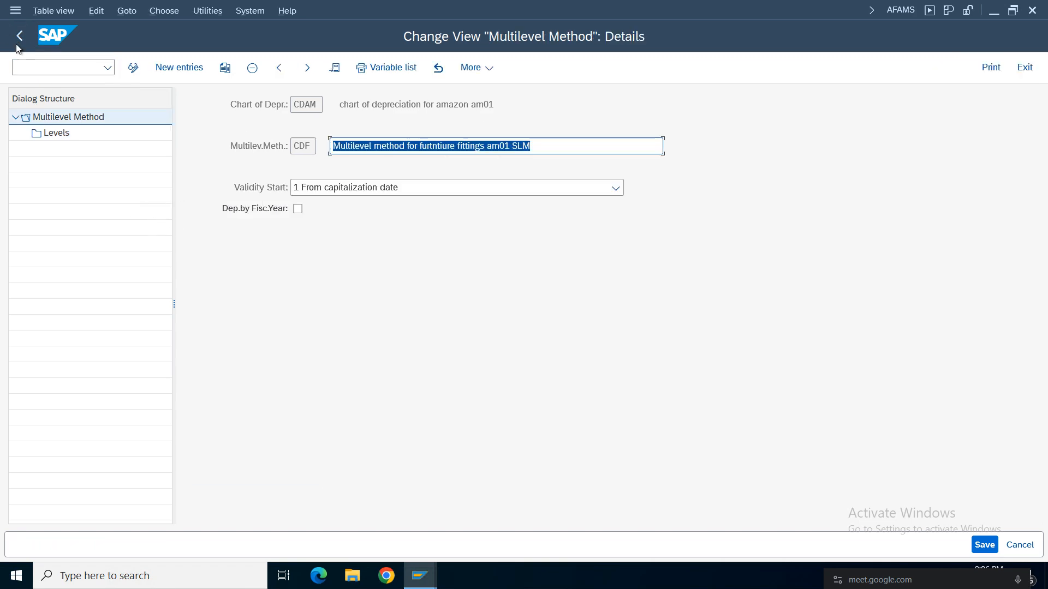
pyautogui.click(18, 44)
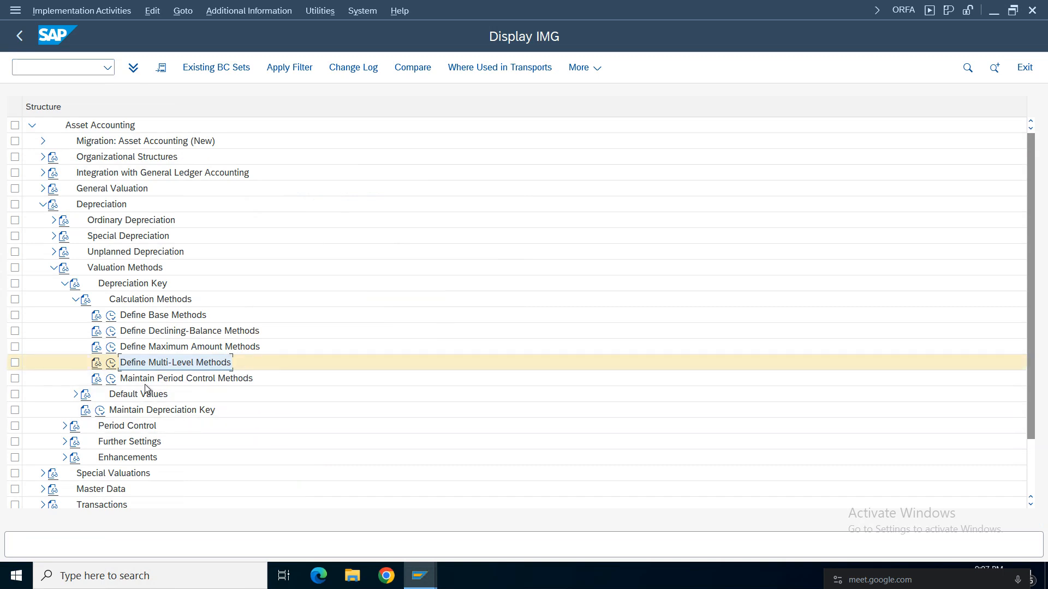
# Open Maintain Period Control Methods for chart CDAM, examine the acquisition period control options, and return to the implementation guide.
pyautogui.click(111, 378)
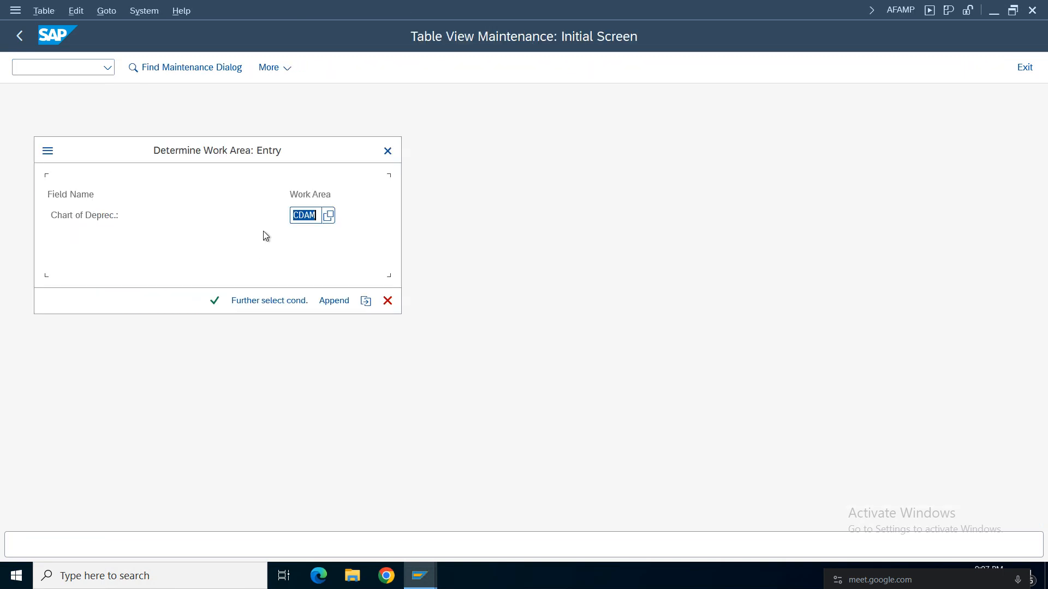
pyautogui.click(214, 300)
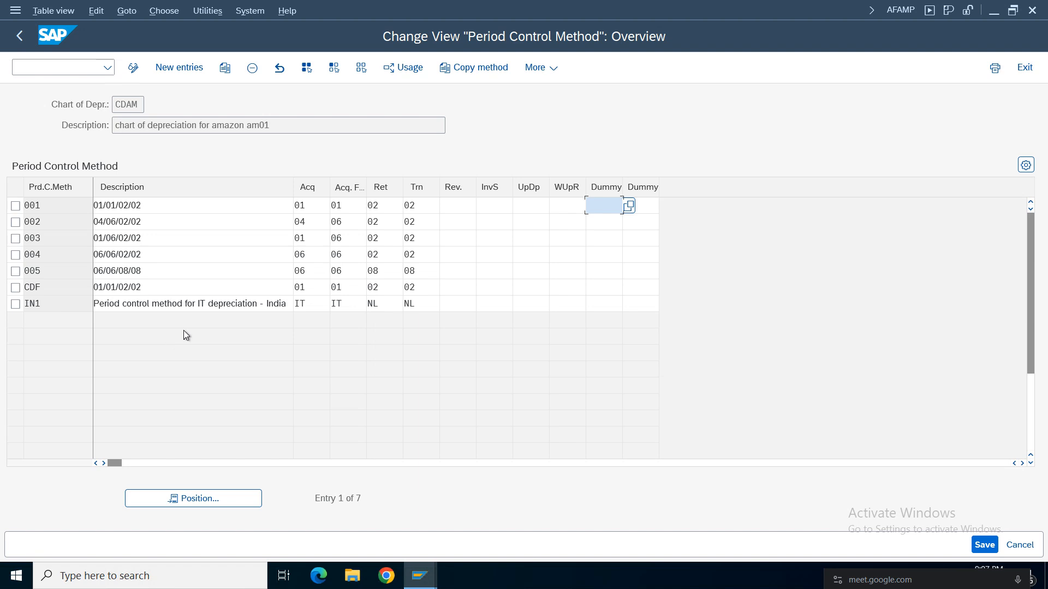
pyautogui.click(317, 206)
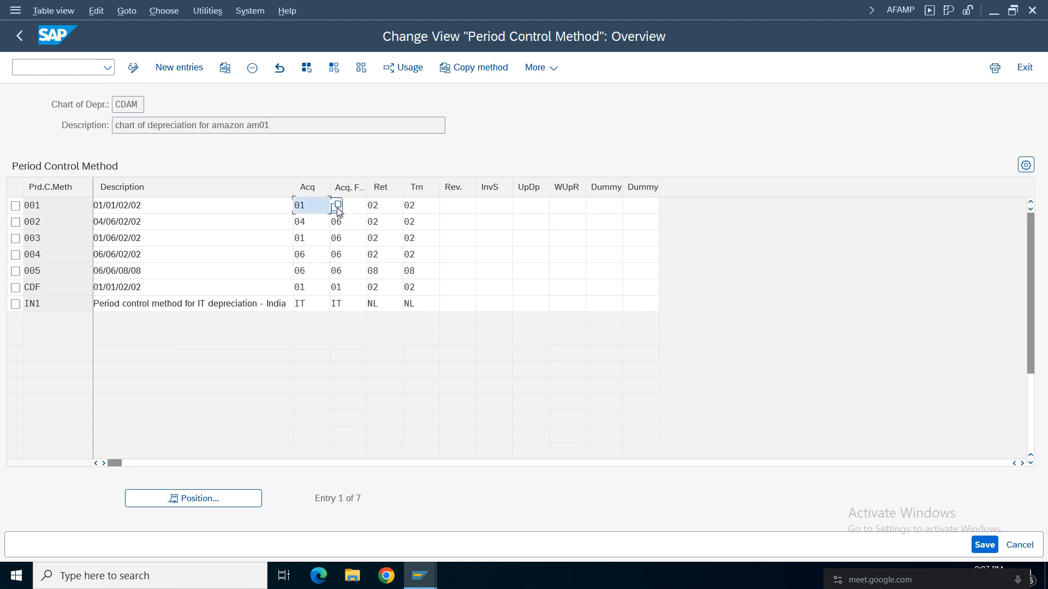
pyautogui.click(77, 303)
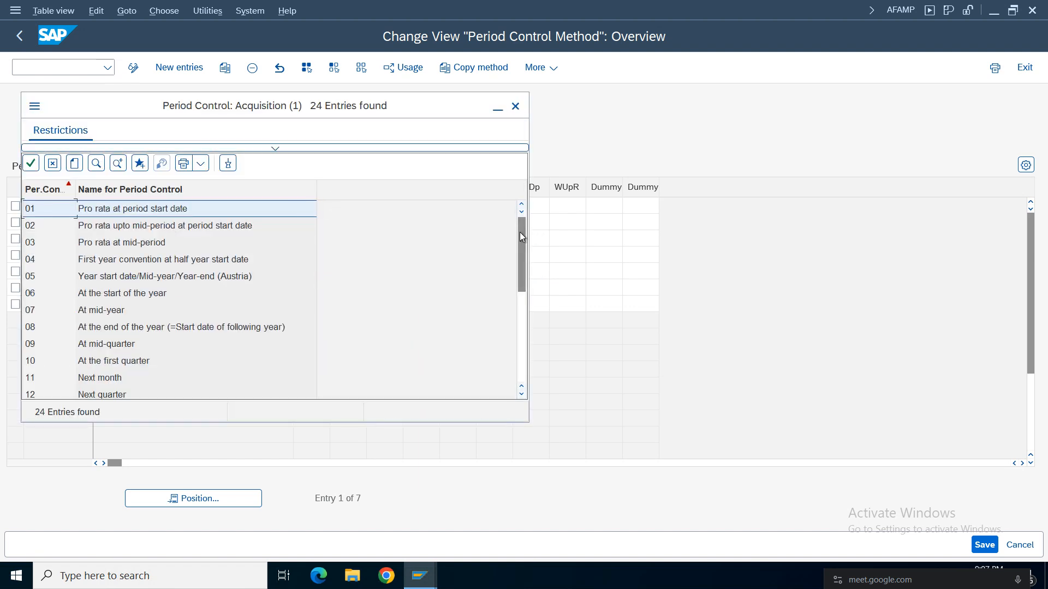
pyautogui.moveTo(520, 231)
pyautogui.mouseDown()
pyautogui.moveTo(519, 360)
pyautogui.moveTo(521, 229)
pyautogui.mouseUp()
pyautogui.click(515, 105)
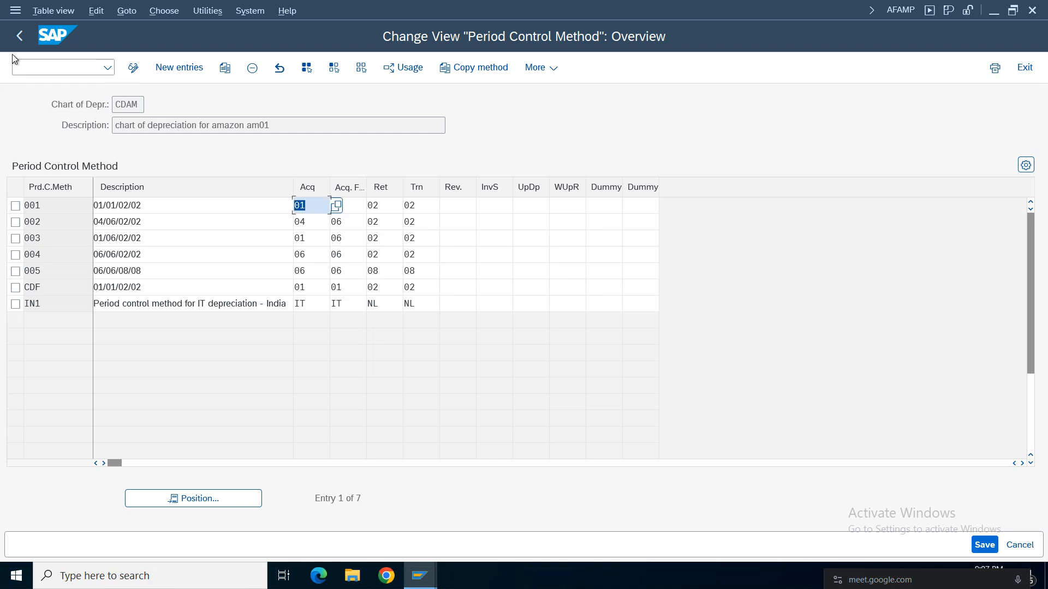
pyautogui.click(20, 35)
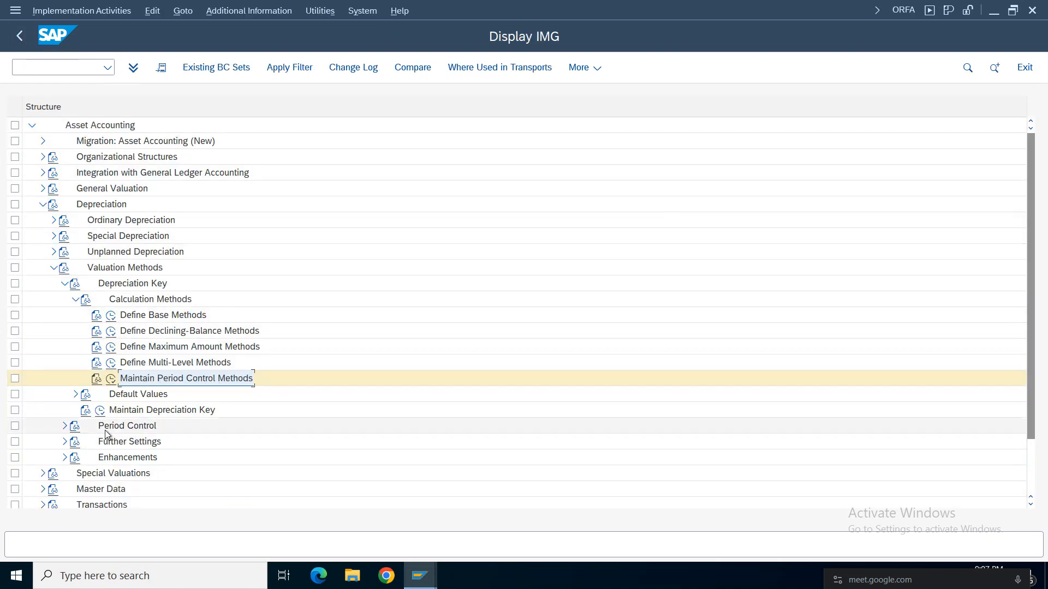
# Open Maintain Depreciation Key for chart CDAM and display the details of key CDFF.
pyautogui.click(100, 411)
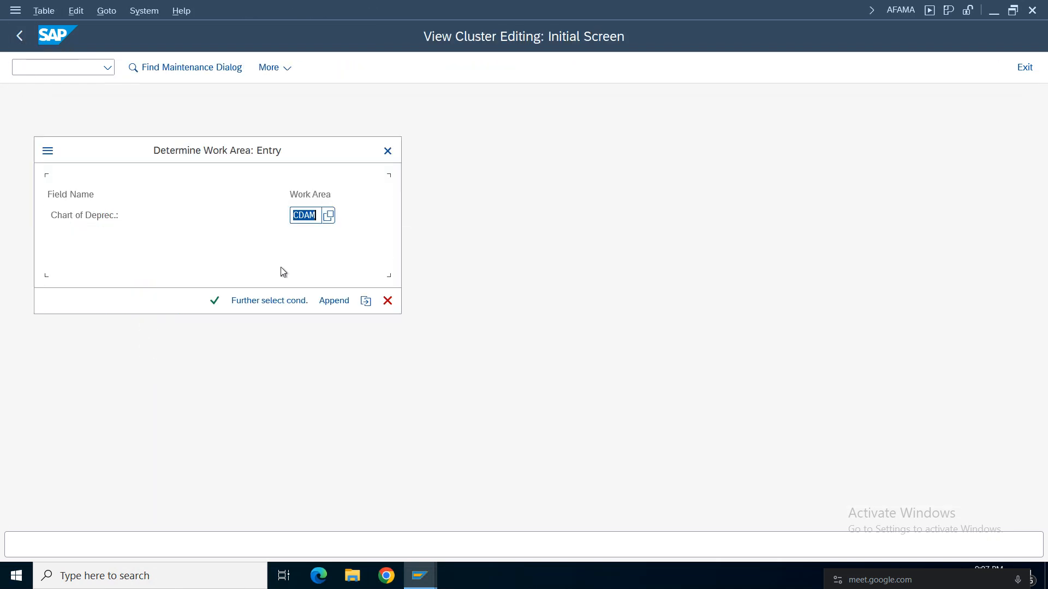
pyautogui.click(218, 304)
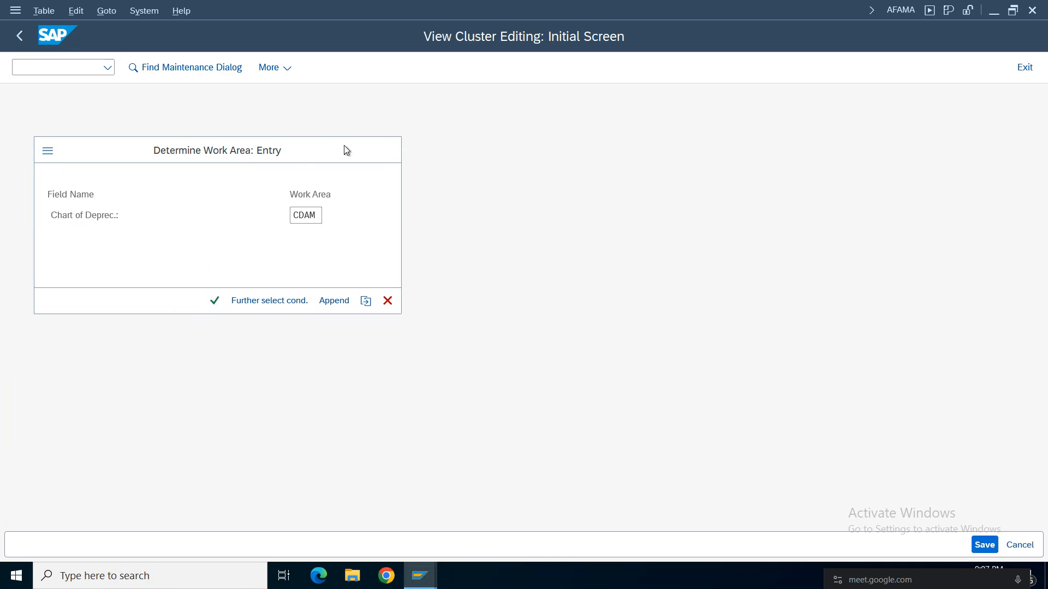
pyautogui.click(361, 499)
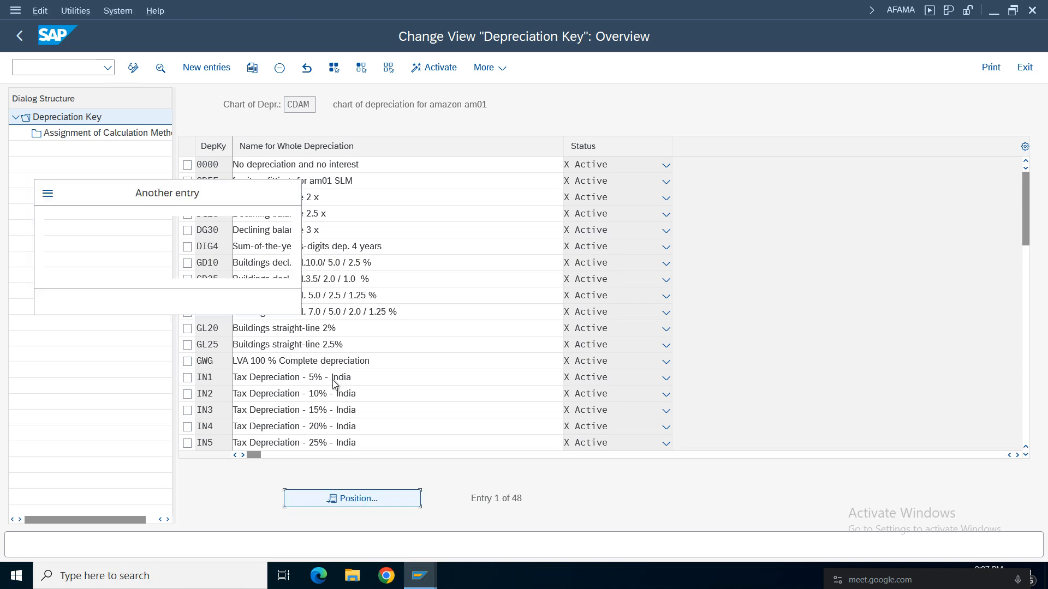
pyautogui.click(288, 193)
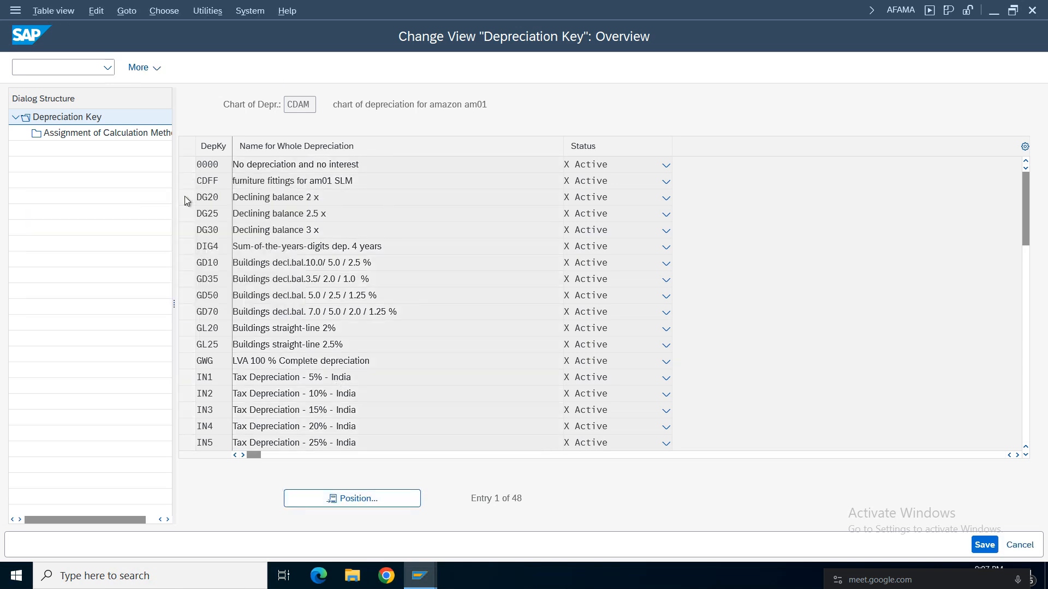
pyautogui.doubleClick(262, 180)
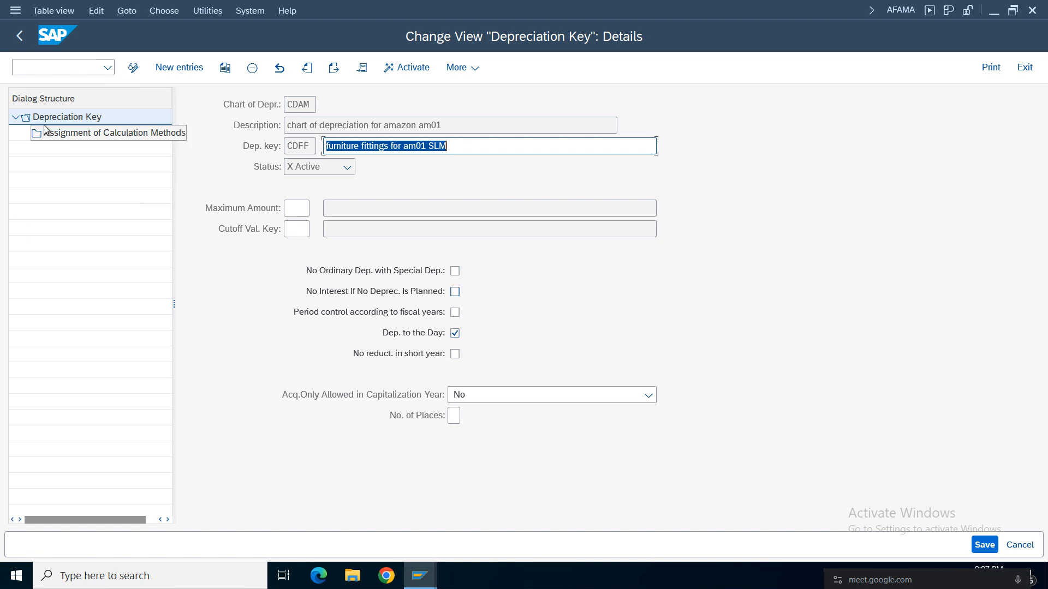
# Display the assignment of calculation methods for key CDFF and examine its base, period control and multilevel methods and the straight-line class.
pyautogui.doubleClick(70, 133)
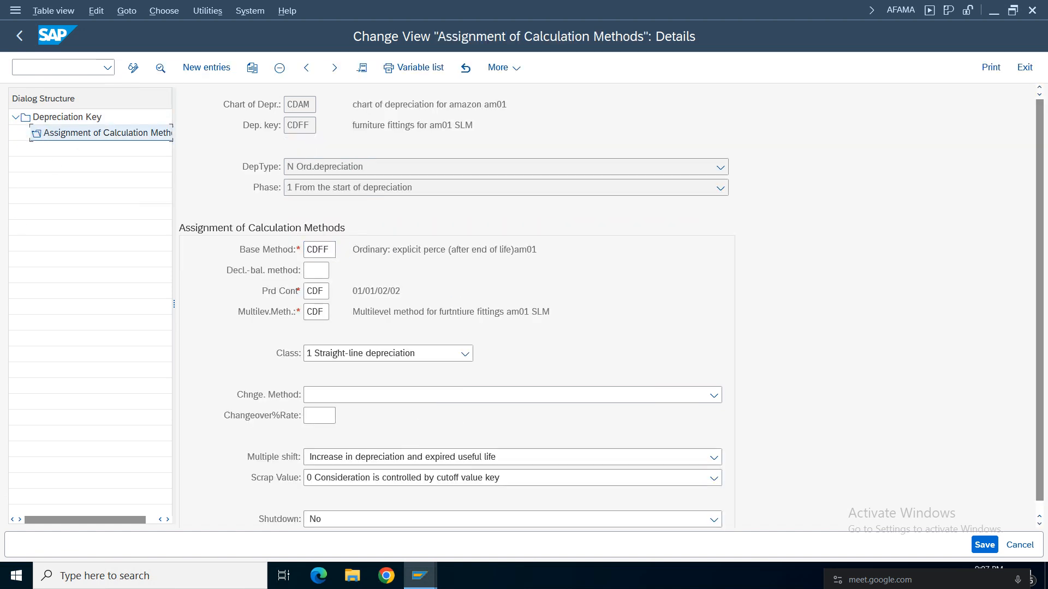
pyautogui.click(320, 249)
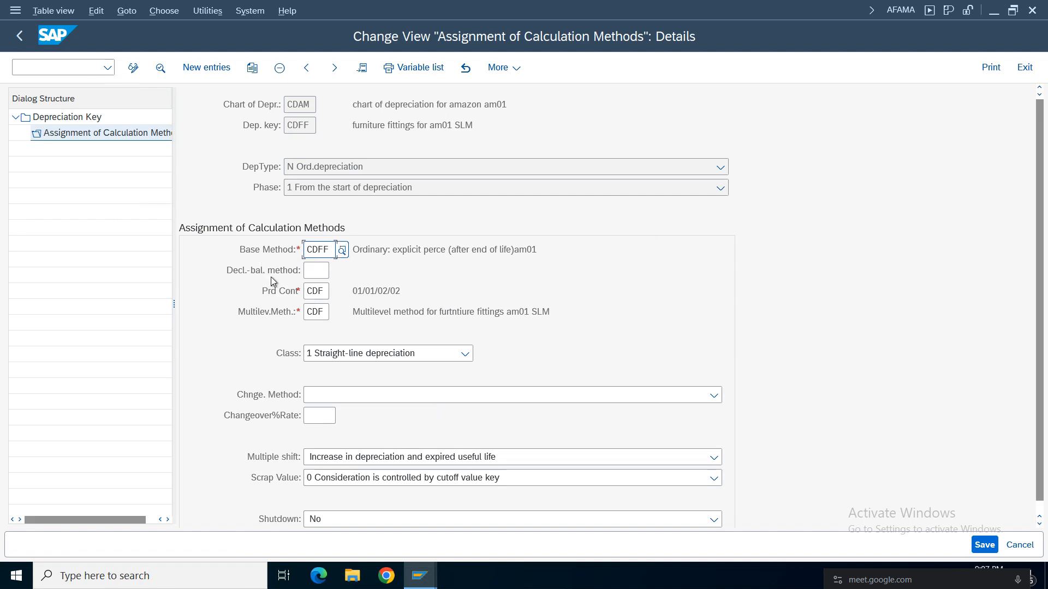
pyautogui.moveTo(328, 295); pyautogui.dragTo(227, 297)
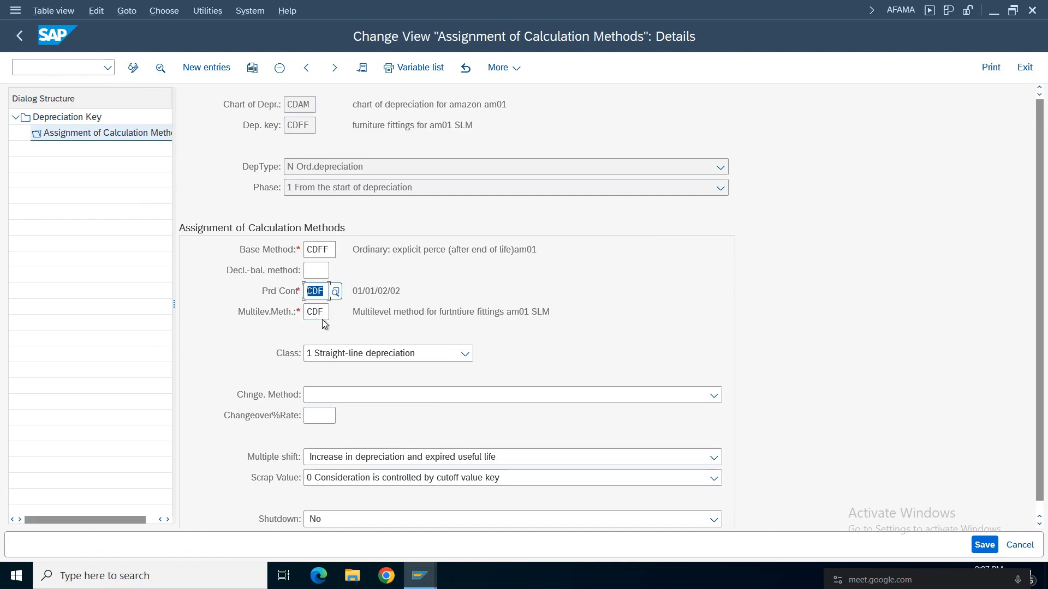
pyautogui.moveTo(327, 313); pyautogui.dragTo(220, 329)
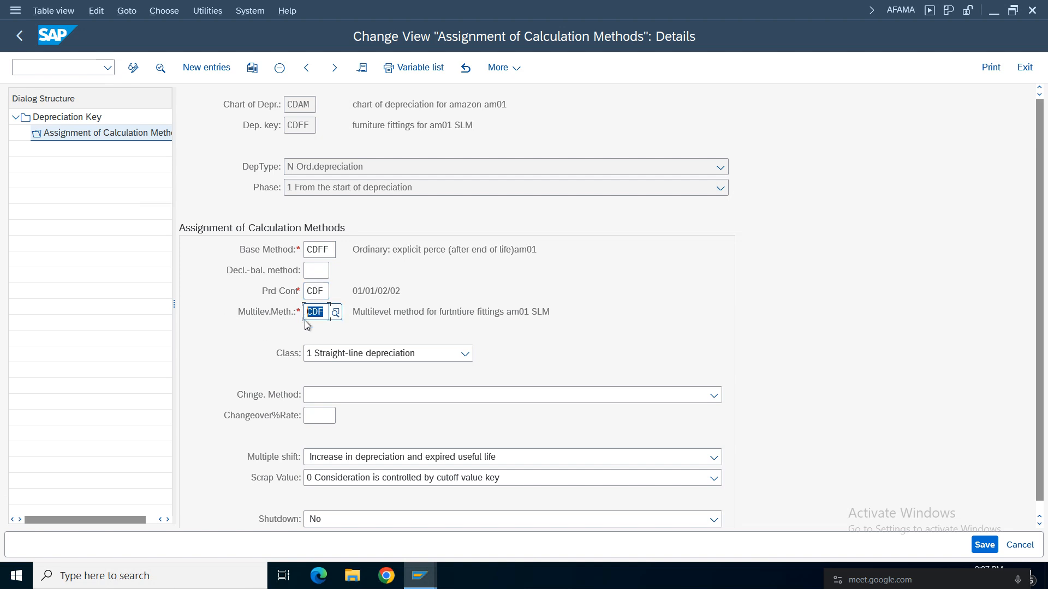
pyautogui.click(406, 356)
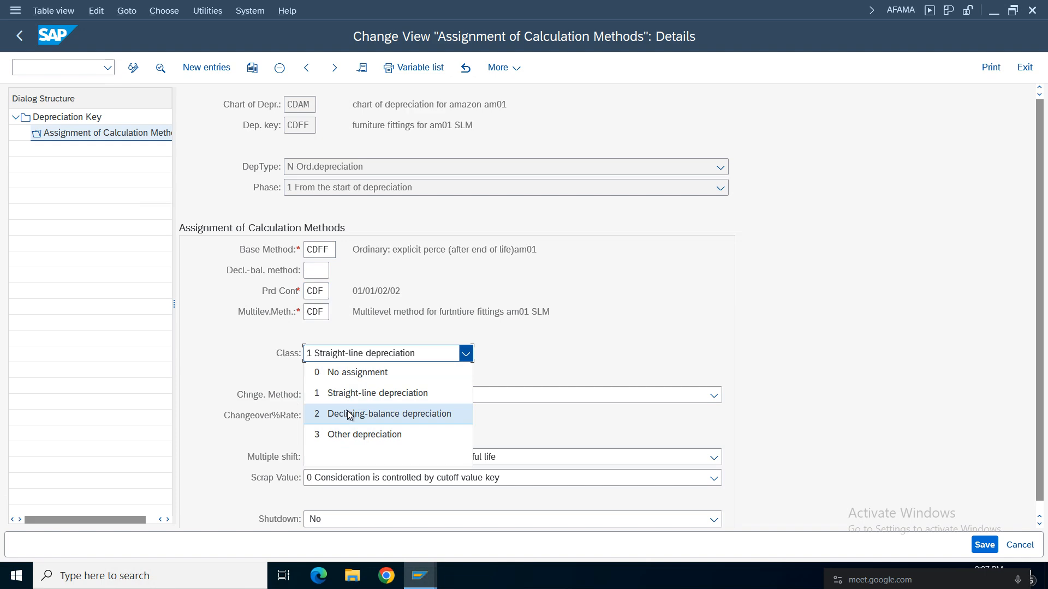
pyautogui.click(379, 394)
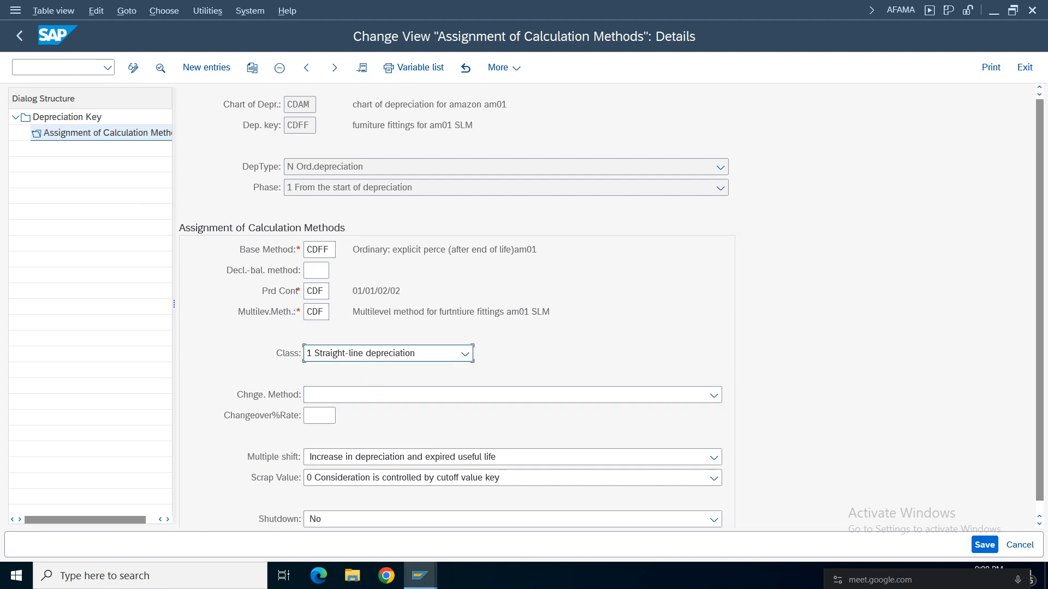
# Check the status of depreciation key CDFF in the overview and return to the implementation guide.
pyautogui.click(20, 36)
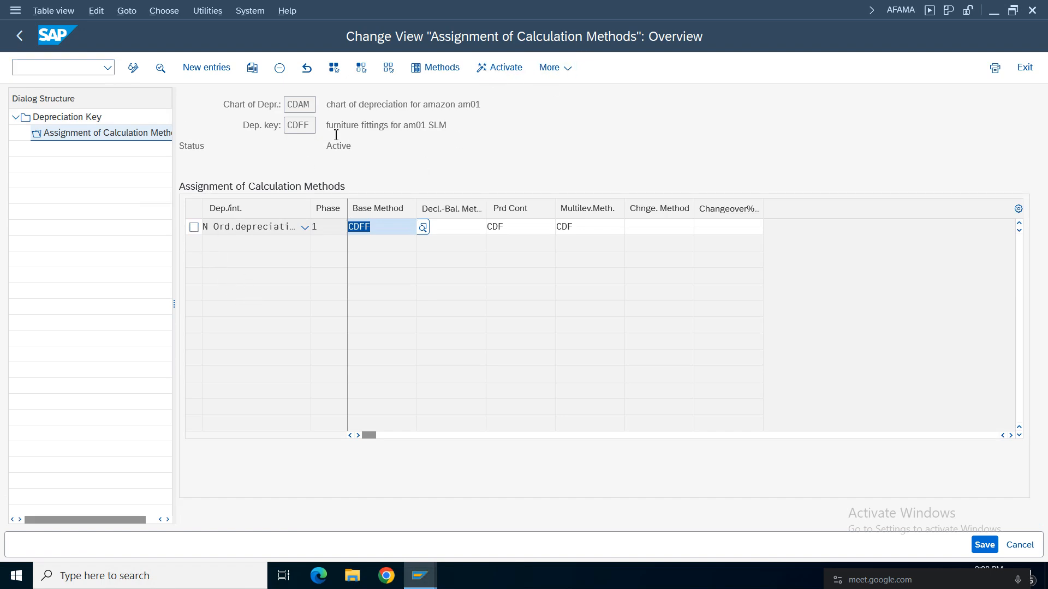
pyautogui.moveTo(370, 149); pyautogui.dragTo(269, 149)
pyautogui.click(20, 37)
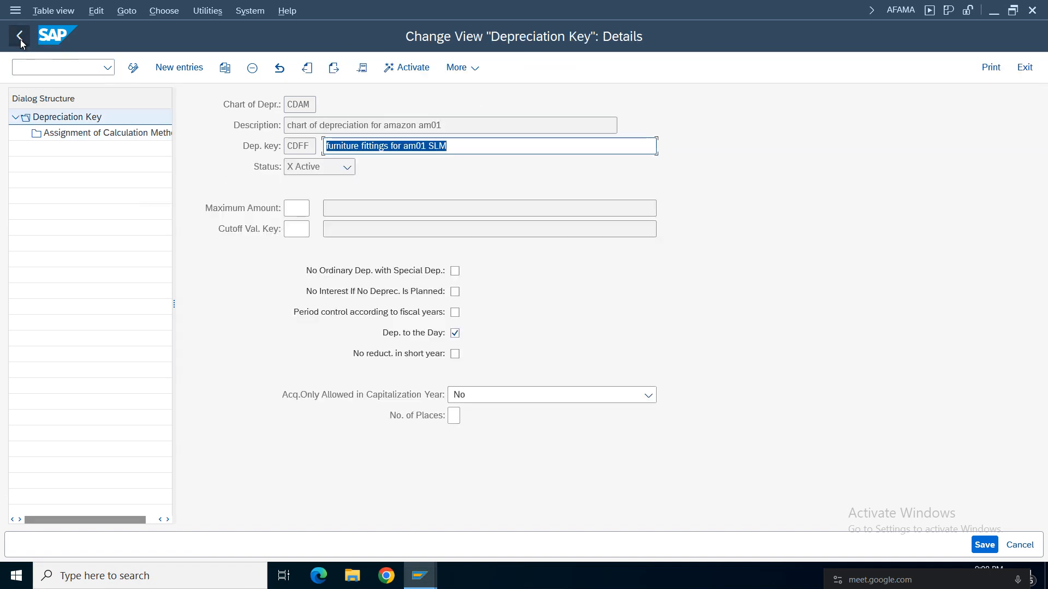
pyautogui.click(21, 39)
pyautogui.click(20, 41)
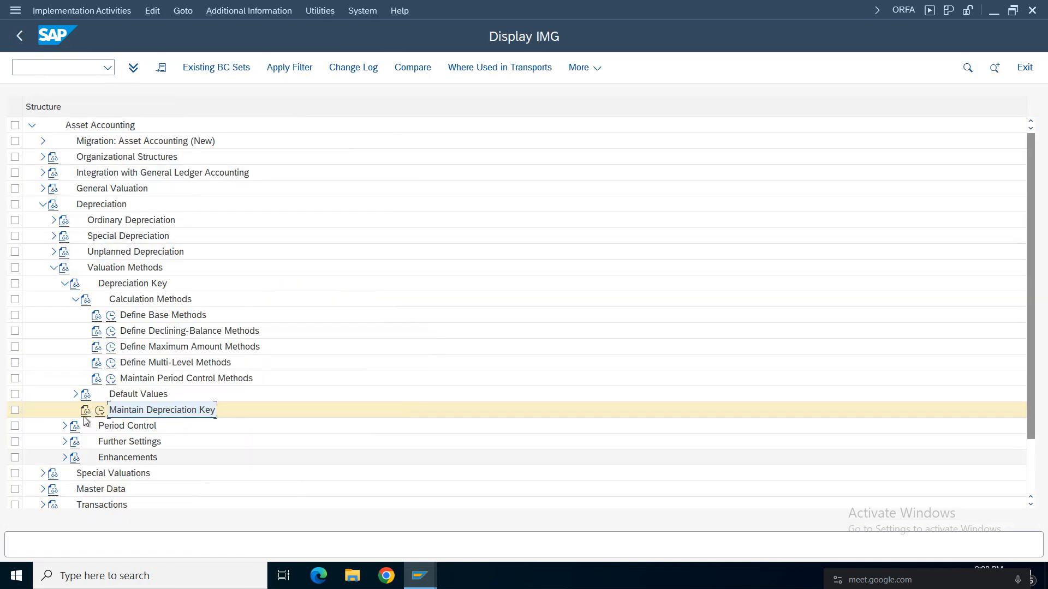
# Collapse the Depreciation activities in the implementation guide and expand Screen Layout under Master Data.
pyautogui.click(75, 299)
pyautogui.click(64, 284)
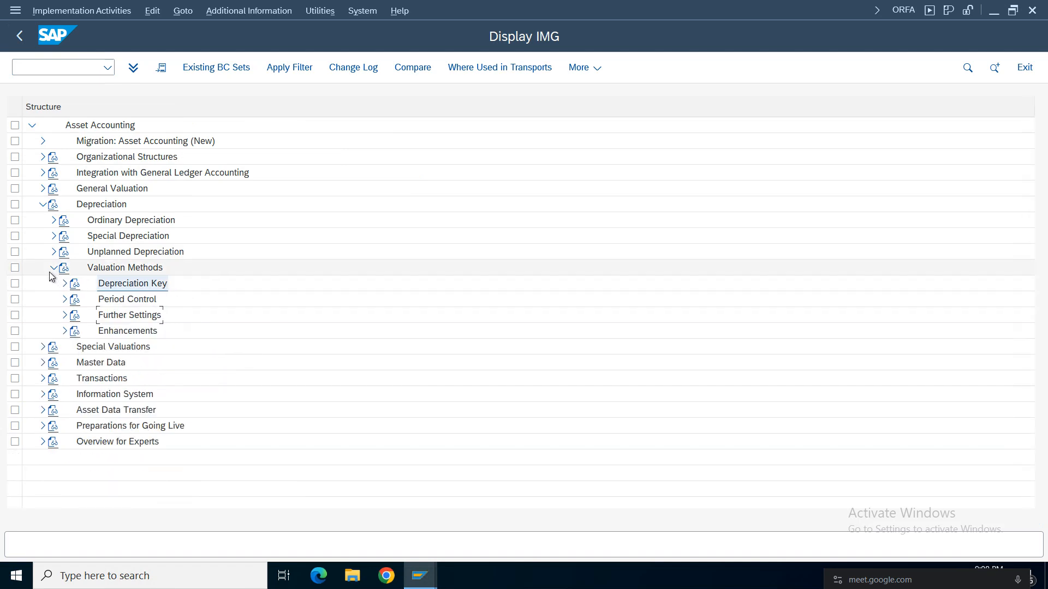
pyautogui.click(52, 267)
pyautogui.click(43, 299)
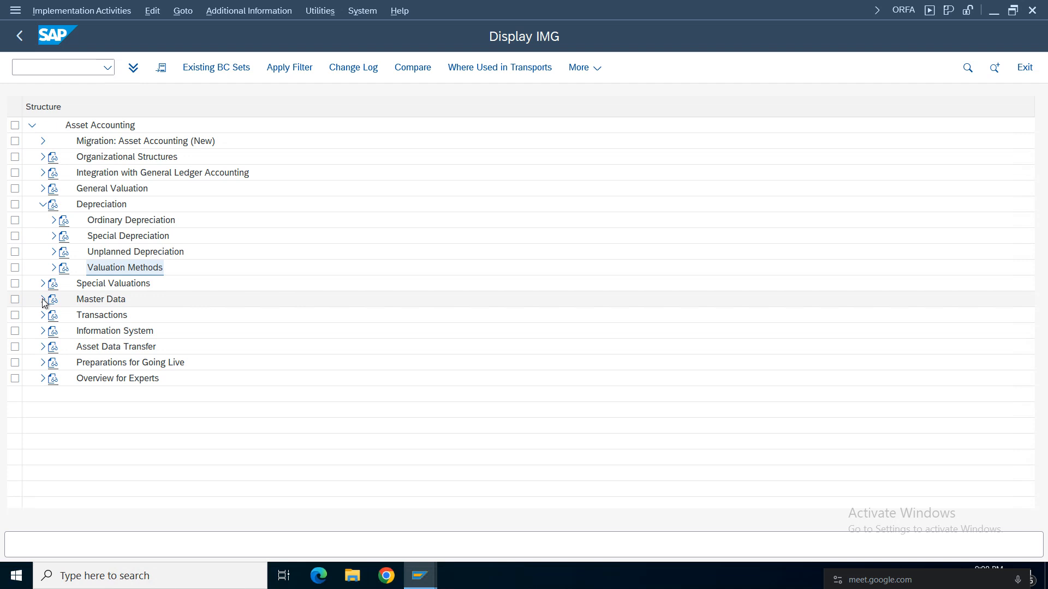
pyautogui.click(42, 207)
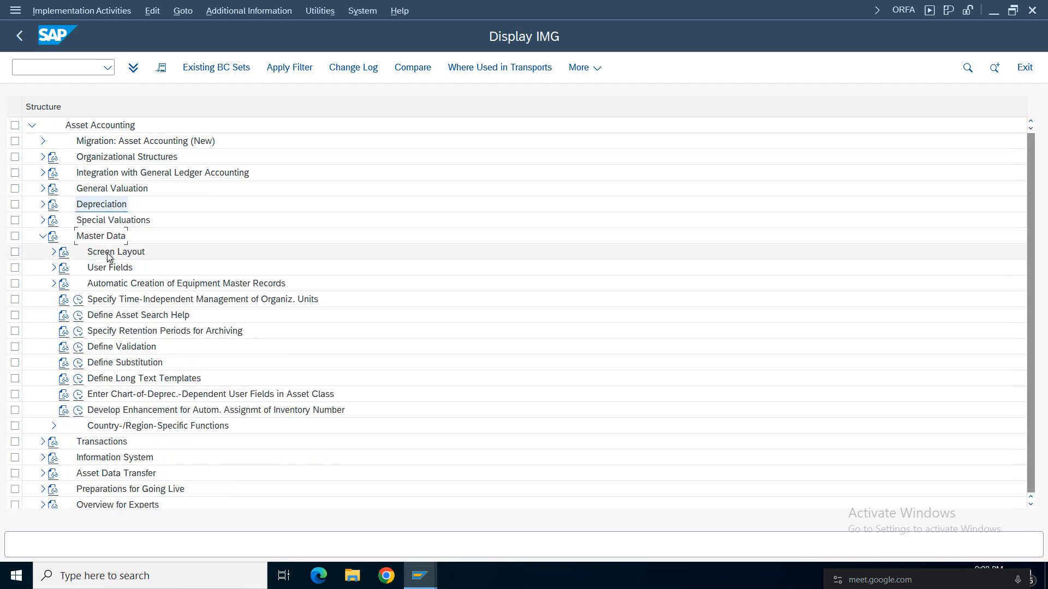
pyautogui.click(108, 254)
pyautogui.click(53, 252)
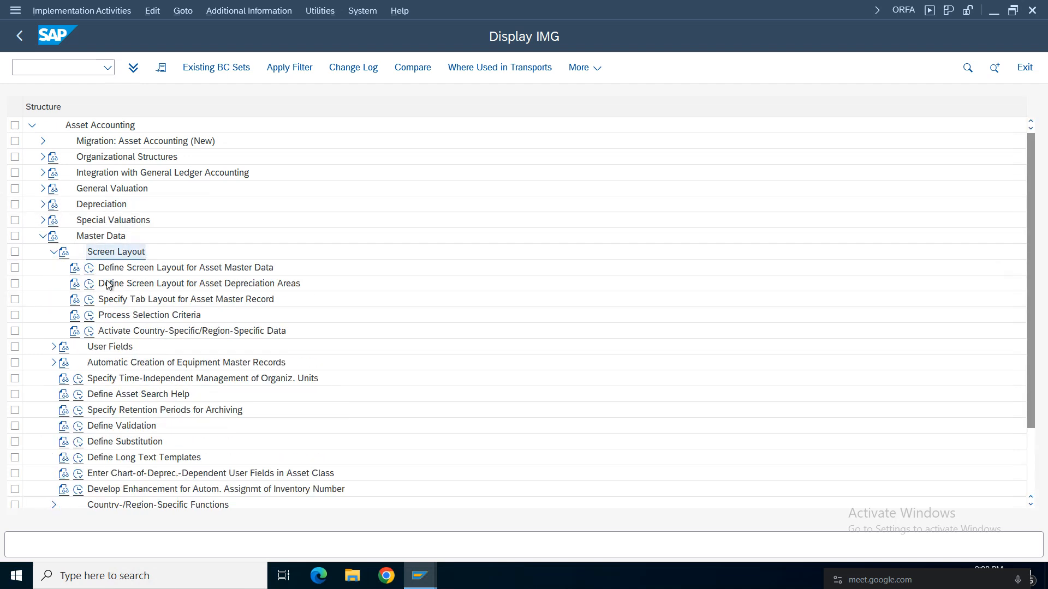
# Open the Define Screen Layout for Asset Master Data activity and locate screen layout CDFF.
pyautogui.doubleClick(182, 268)
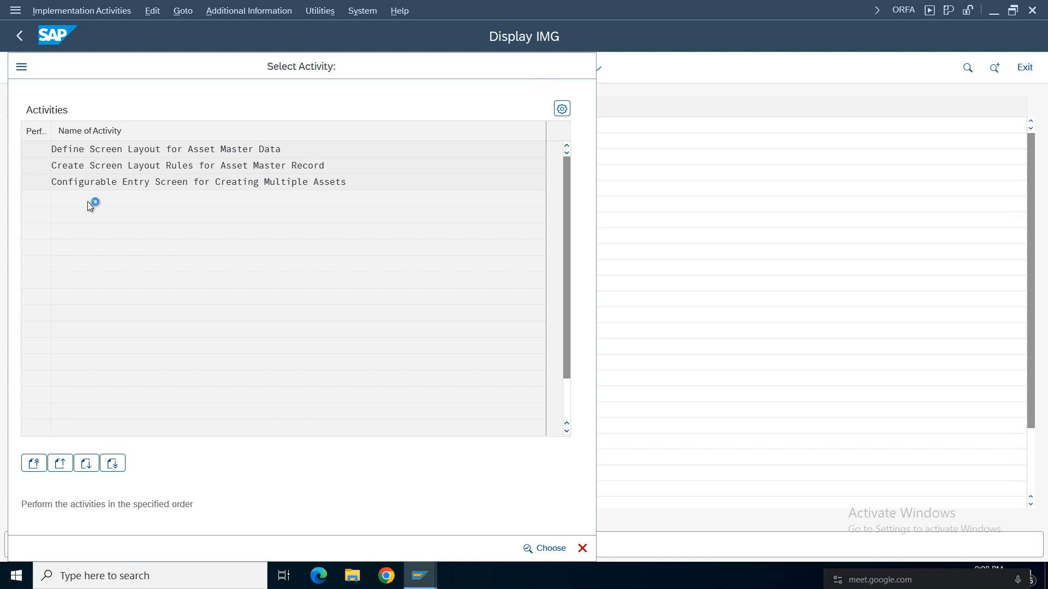
pyautogui.doubleClick(223, 166)
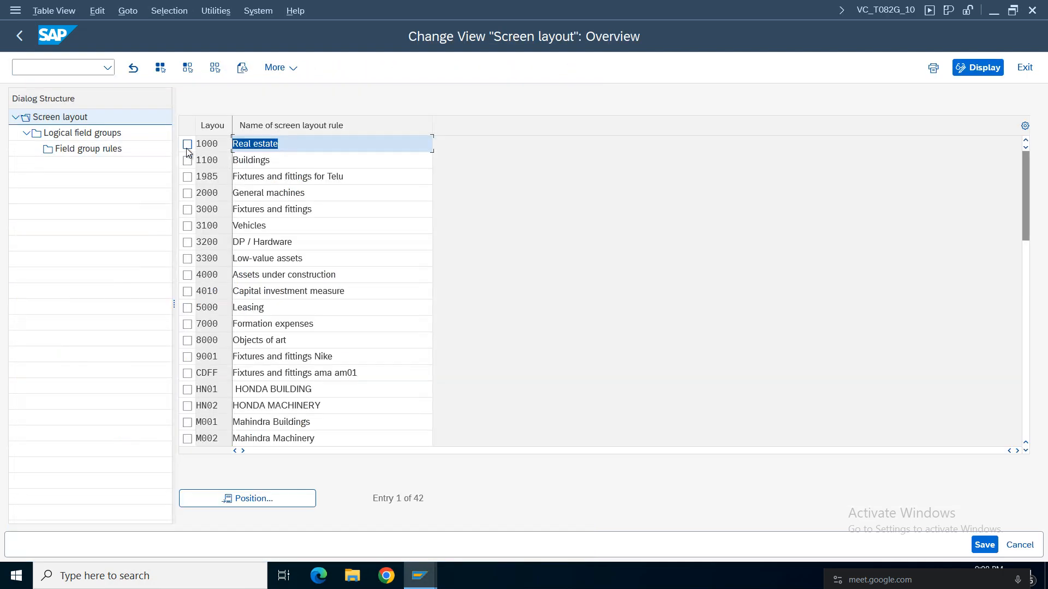
pyautogui.click(261, 497)
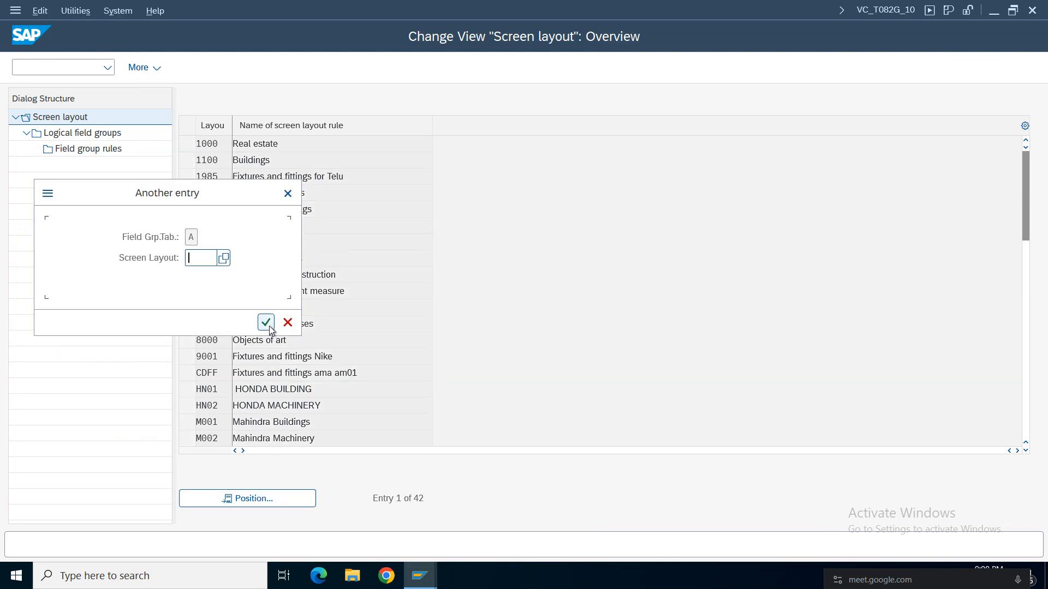
pyautogui.write('cdff')
pyautogui.press('Return')
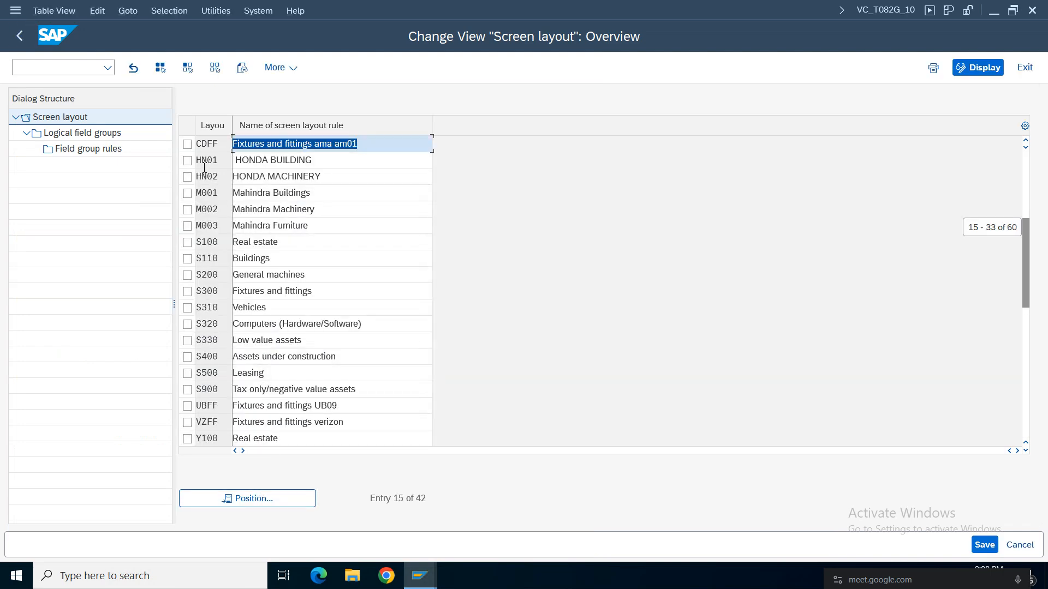
# Display the field group rules of the General Data group for screen layout CDFF and examine them, including Serial number.
pyautogui.click(187, 144)
pyautogui.click(89, 133)
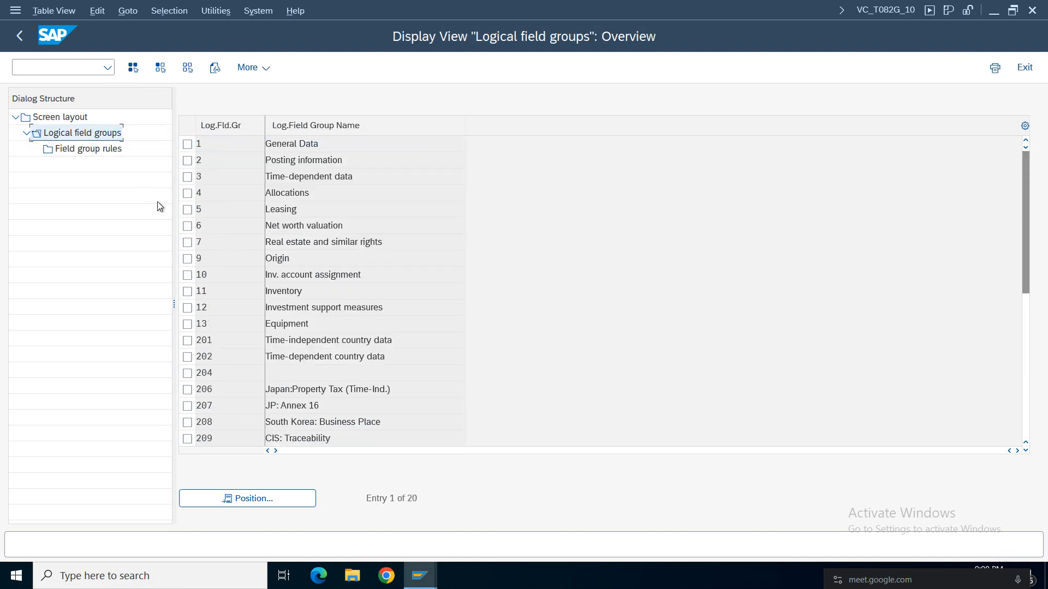
pyautogui.click(187, 144)
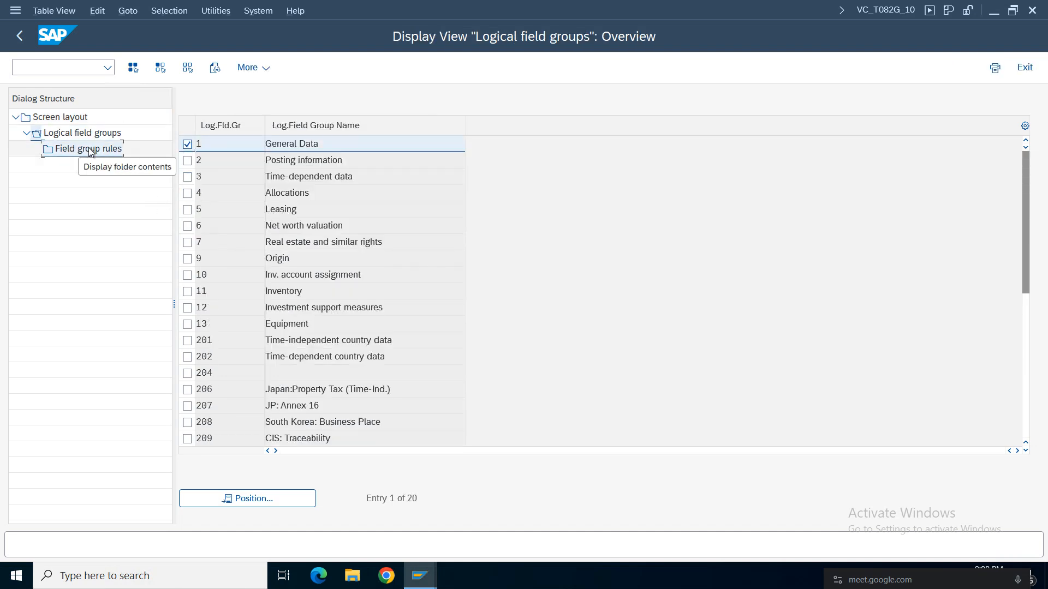
pyautogui.click(62, 150)
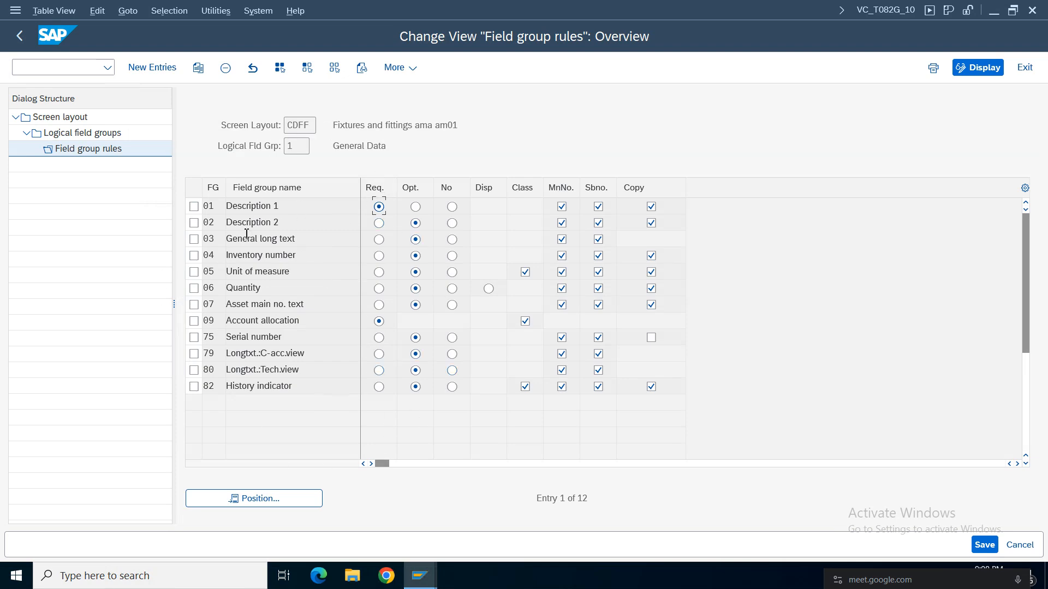
pyautogui.moveTo(281, 339); pyautogui.dragTo(211, 339)
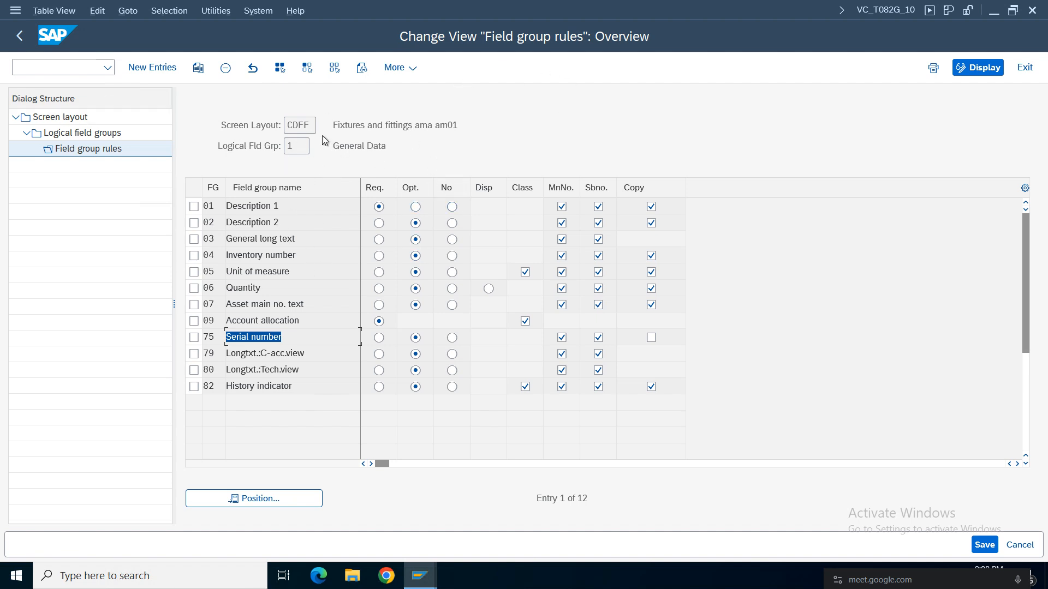
# Leave the field group rules and the asset master data screen layout activity, returning to the implementation guide.
pyautogui.click(19, 38)
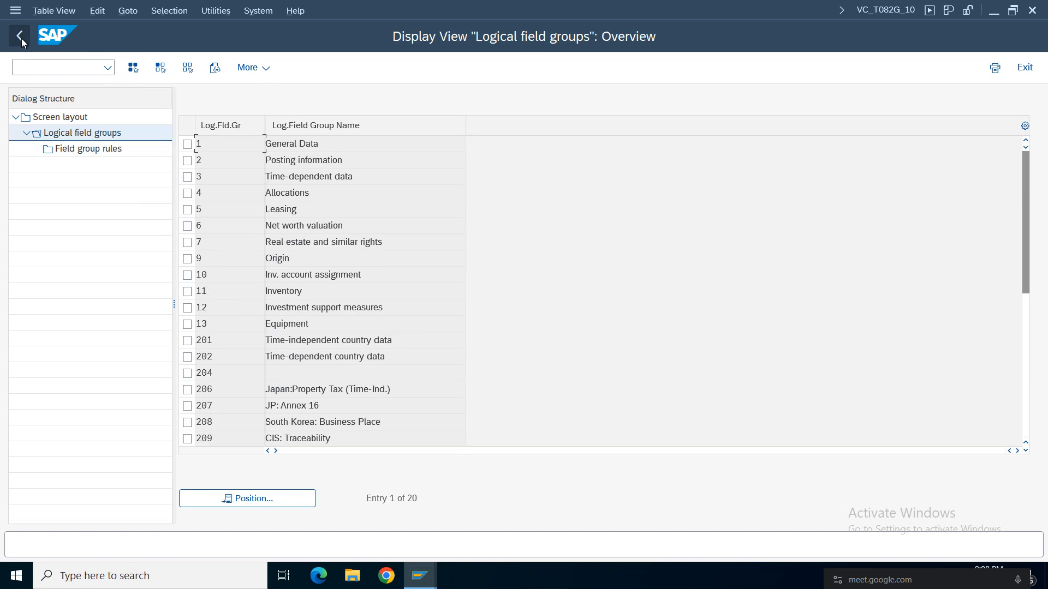
pyautogui.click(20, 38)
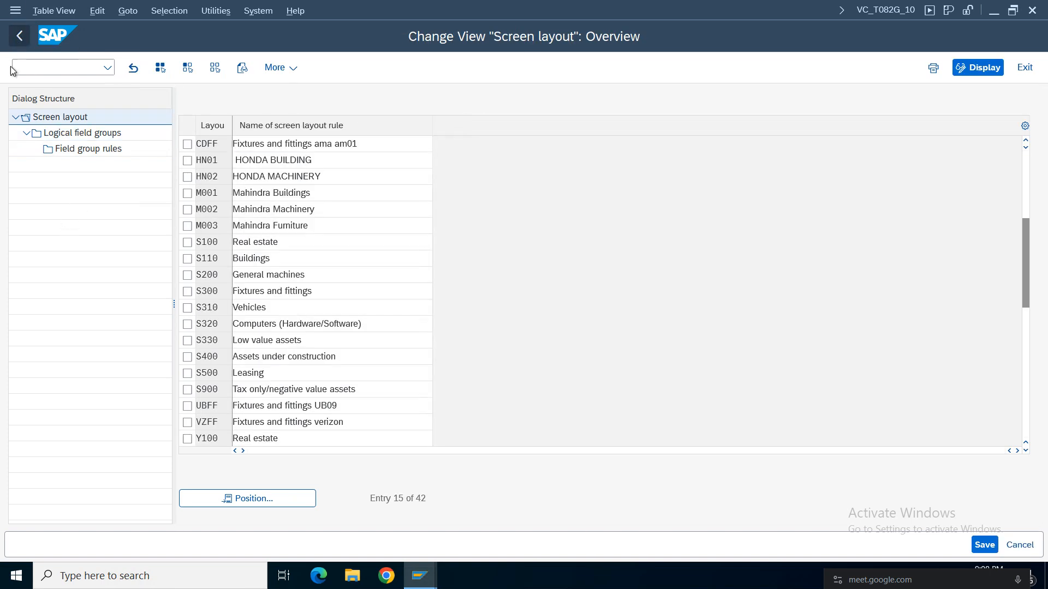
pyautogui.click(19, 36)
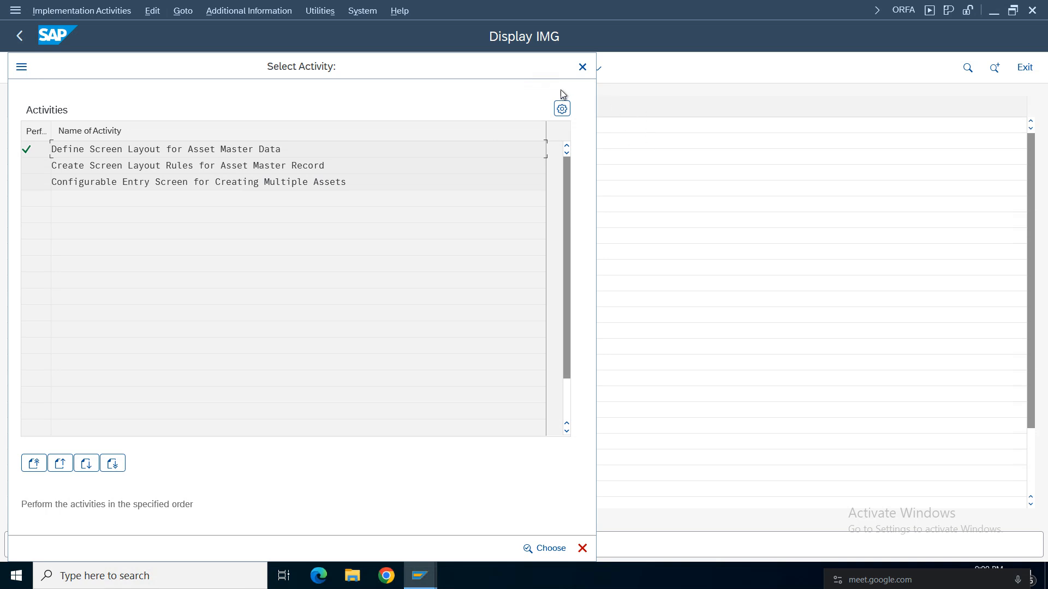
pyautogui.click(582, 66)
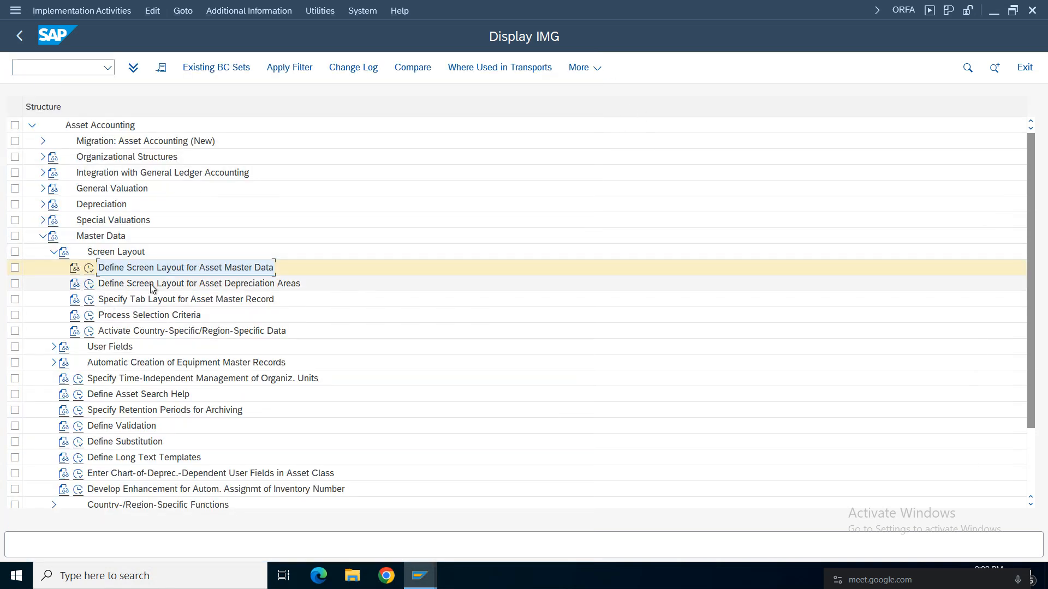
# Examine the field group rules of layout 1000 in Define Screen Layout for Asset Depreciation Areas, then return and collapse Master Data.
pyautogui.click(89, 284)
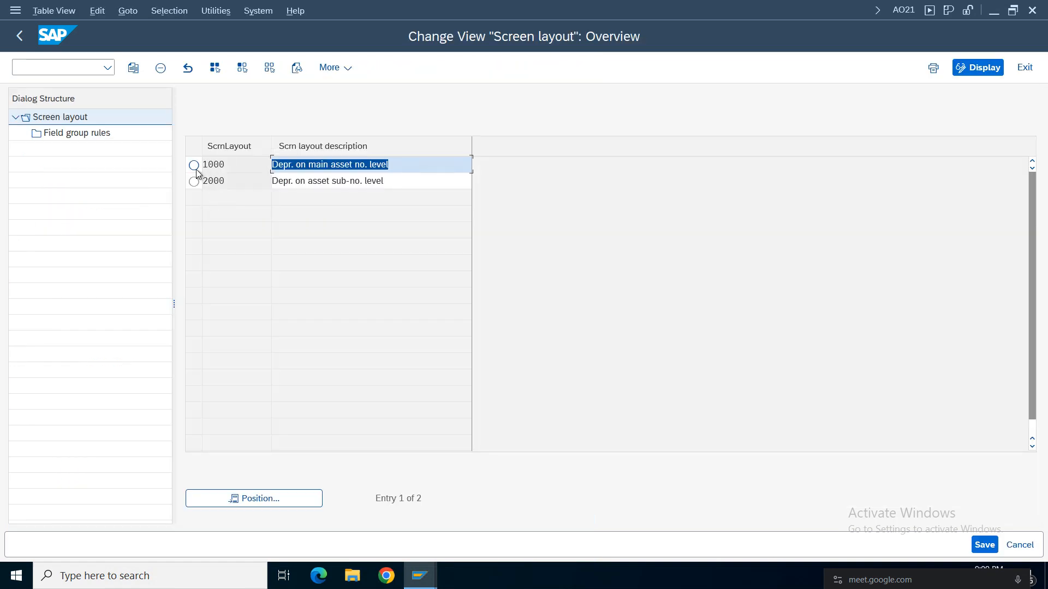
pyautogui.click(195, 166)
pyautogui.doubleClick(80, 133)
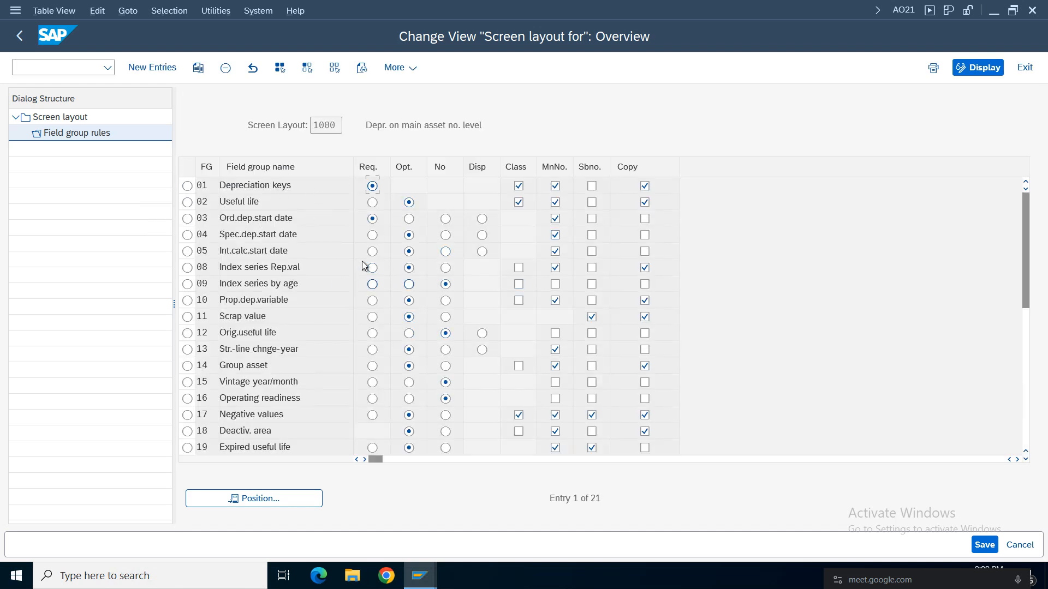
pyautogui.click(17, 36)
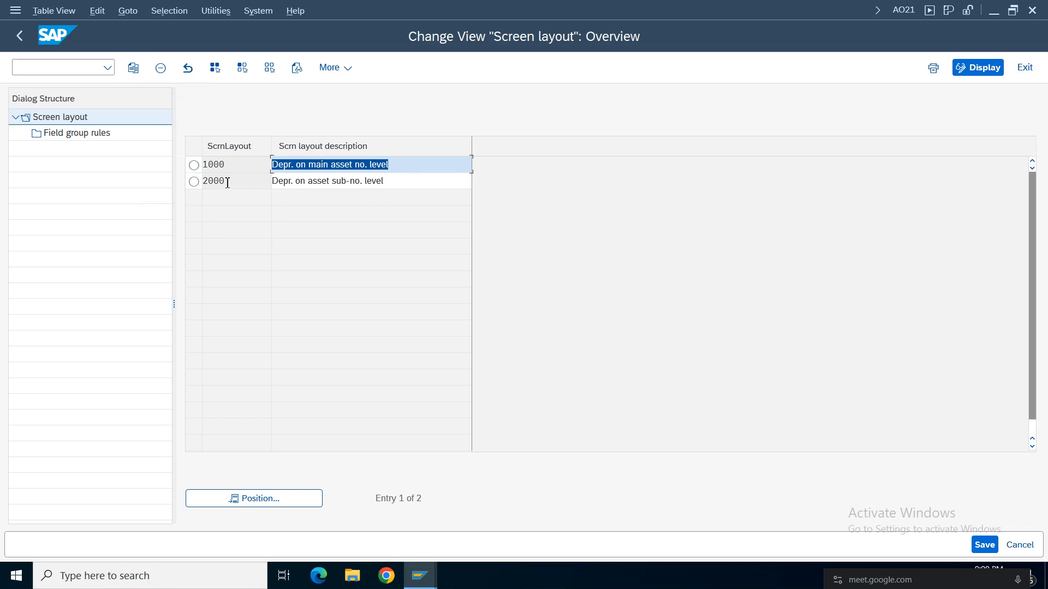
pyautogui.click(19, 37)
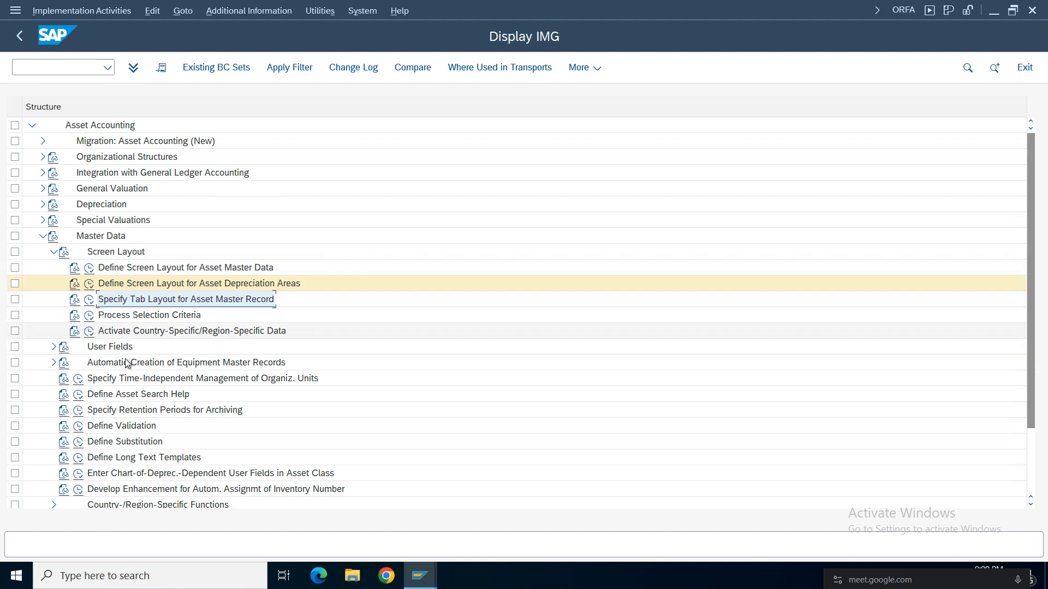
pyautogui.click(53, 252)
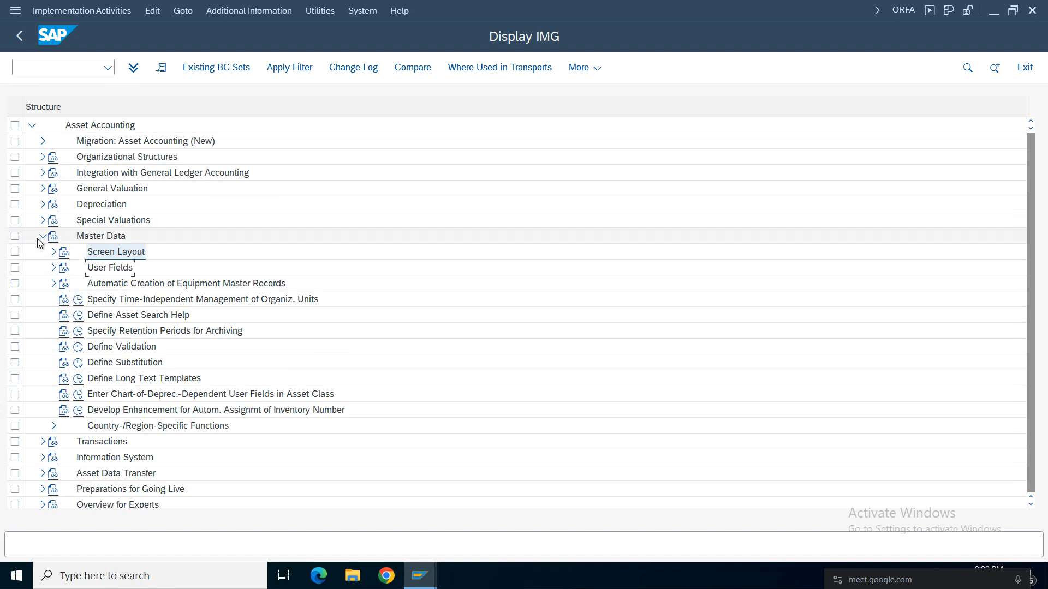
pyautogui.click(41, 237)
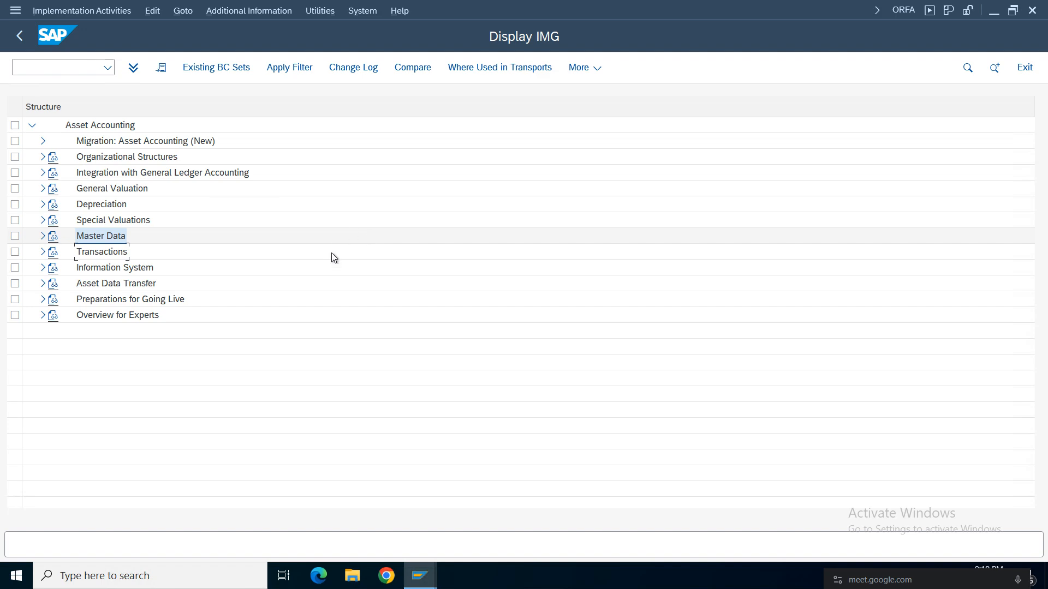
# Open a new GUI window alongside the Asset Accounting implementation guide.
pyautogui.click(420, 576)
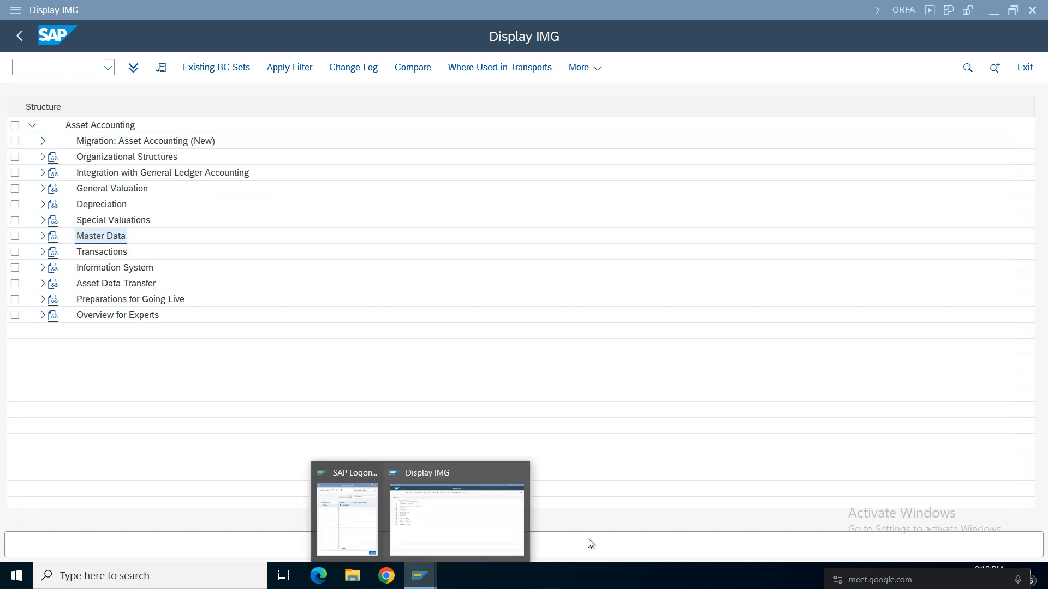
pyautogui.click(498, 519)
pyautogui.click(15, 10)
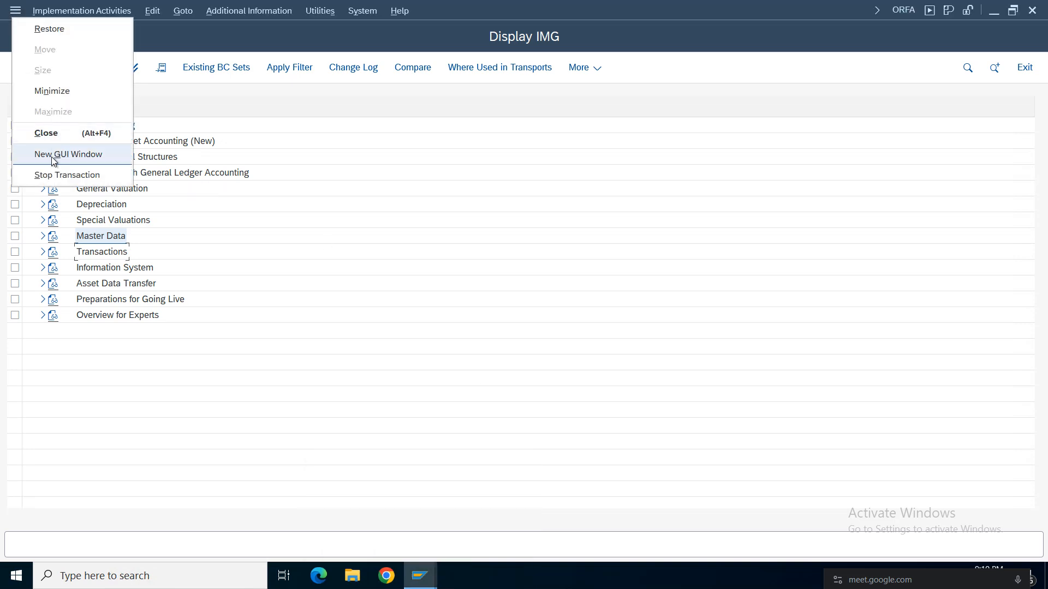
pyautogui.click(60, 154)
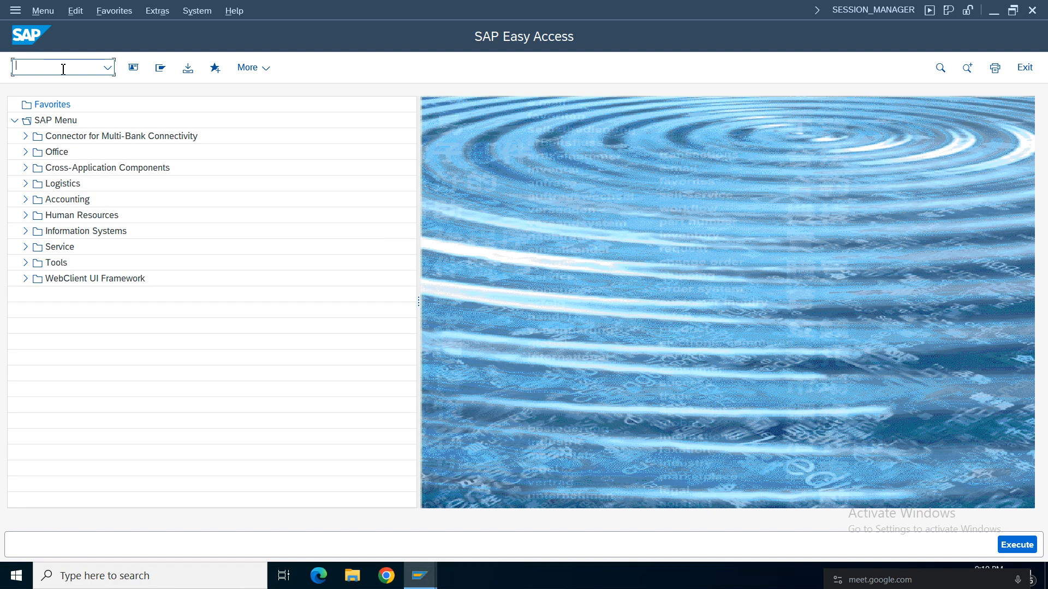
# Expand the SAP Menu through Accounting and Financial Accounting down to the Fixed Assets folder.
pyautogui.click(25, 199)
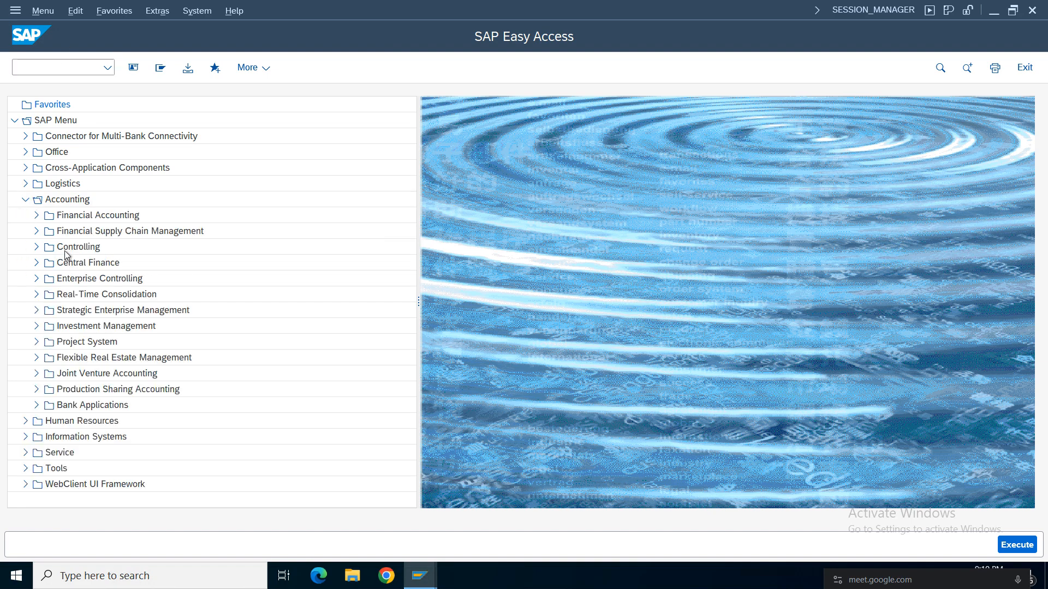
pyautogui.click(36, 215)
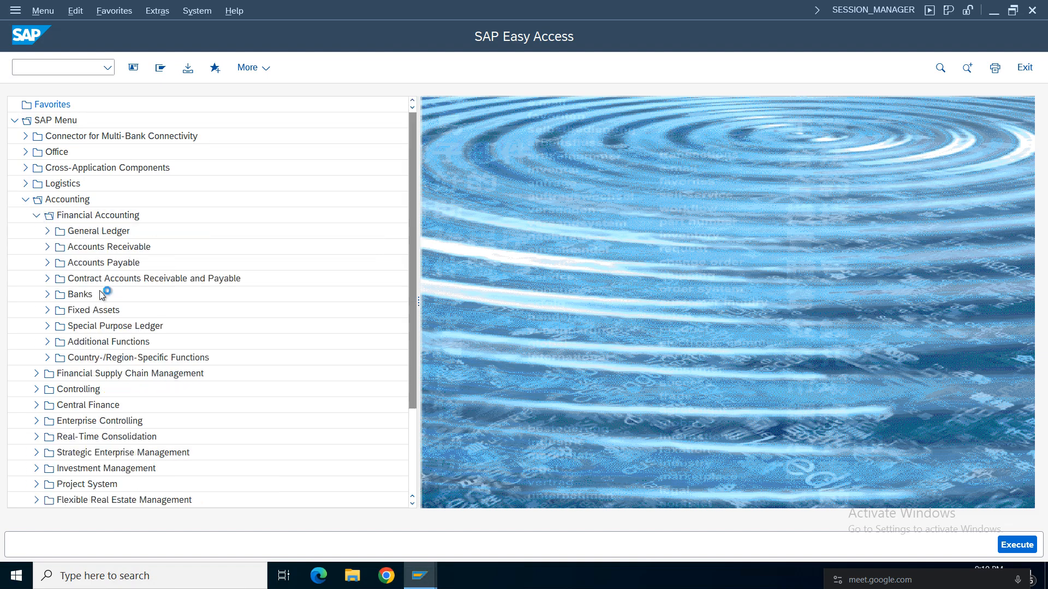
pyautogui.click(83, 217)
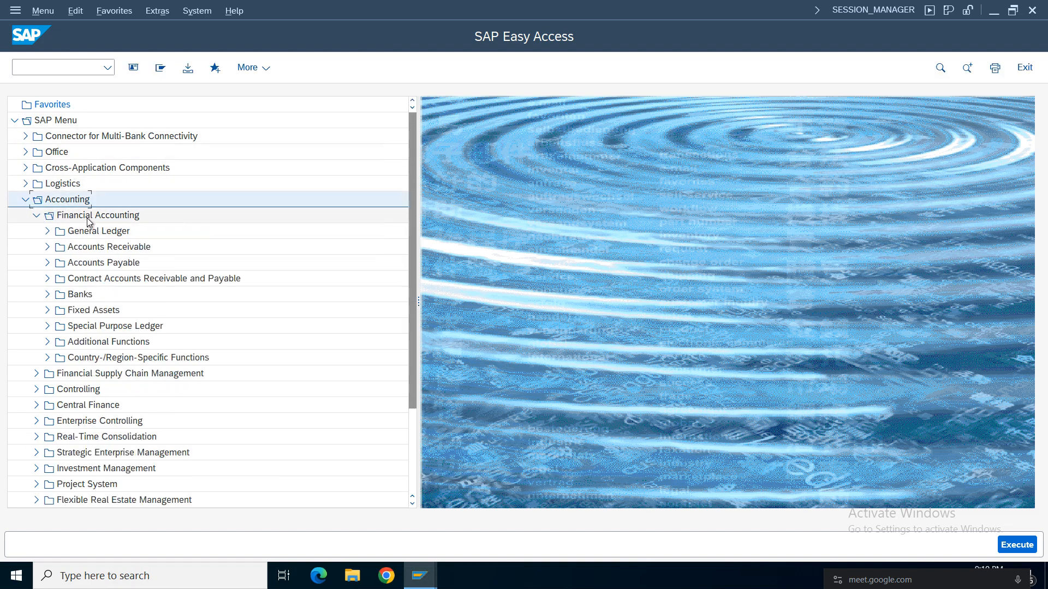
pyautogui.click(61, 311)
pyautogui.click(48, 310)
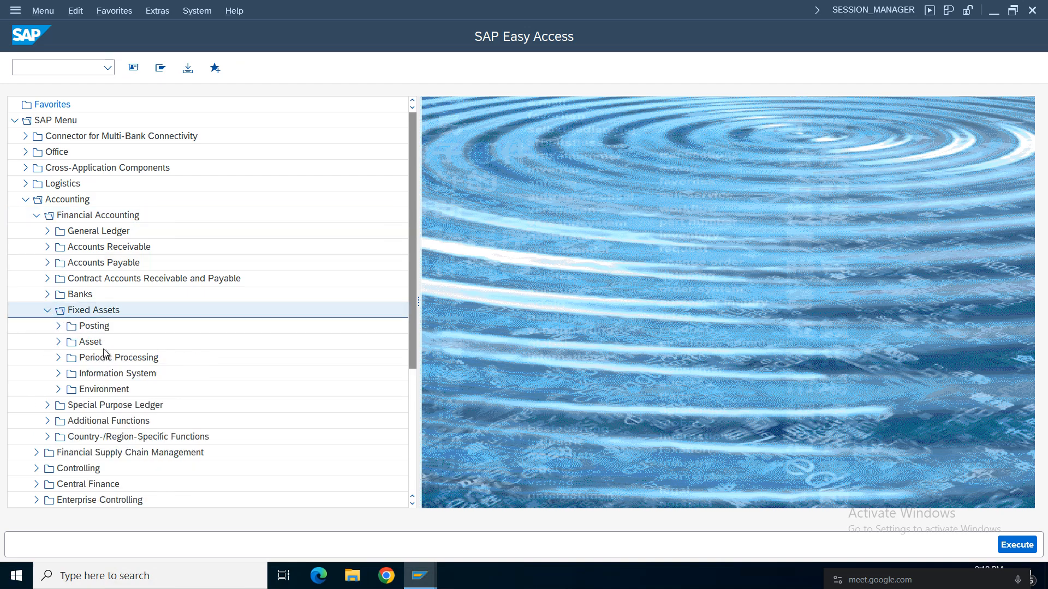
# Expand the Asset and Create folders under Fixed Assets and start transaction AS01 - Asset.
pyautogui.click(89, 343)
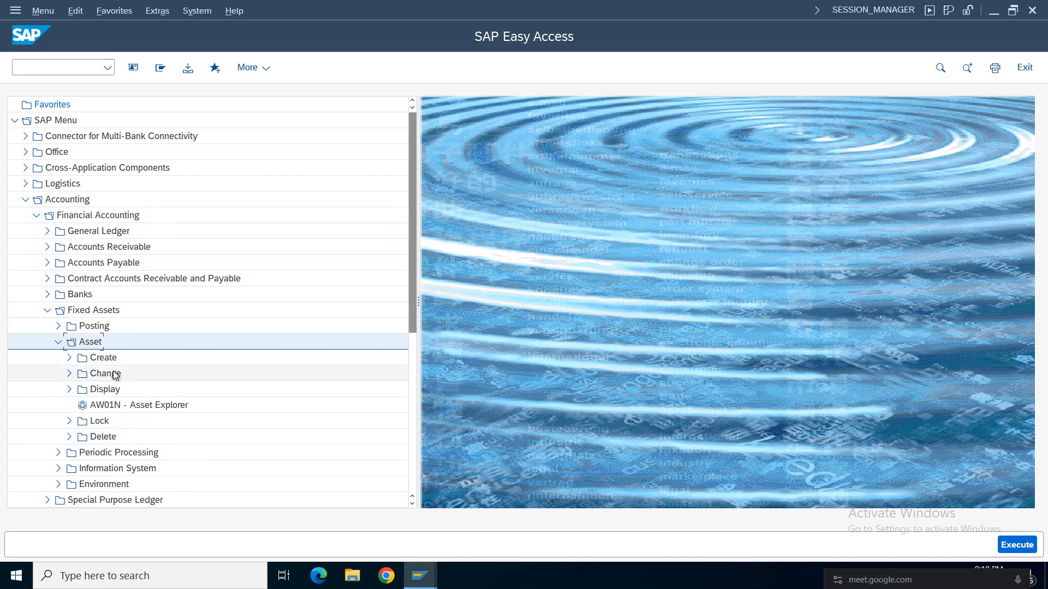
pyautogui.click(59, 342)
pyautogui.click(102, 359)
pyautogui.click(70, 357)
pyautogui.click(129, 375)
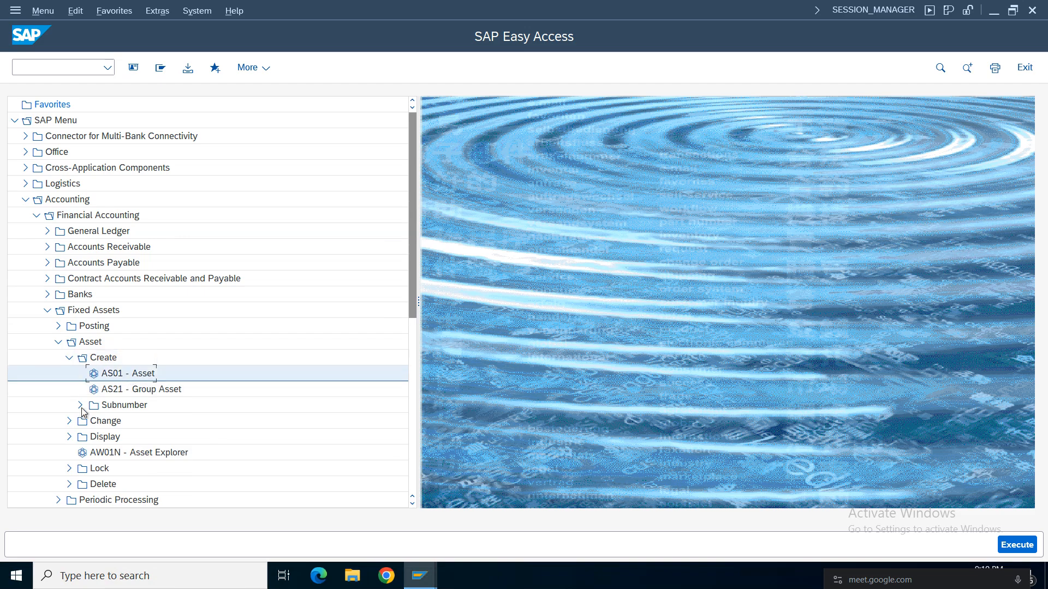
pyautogui.doubleClick(128, 375)
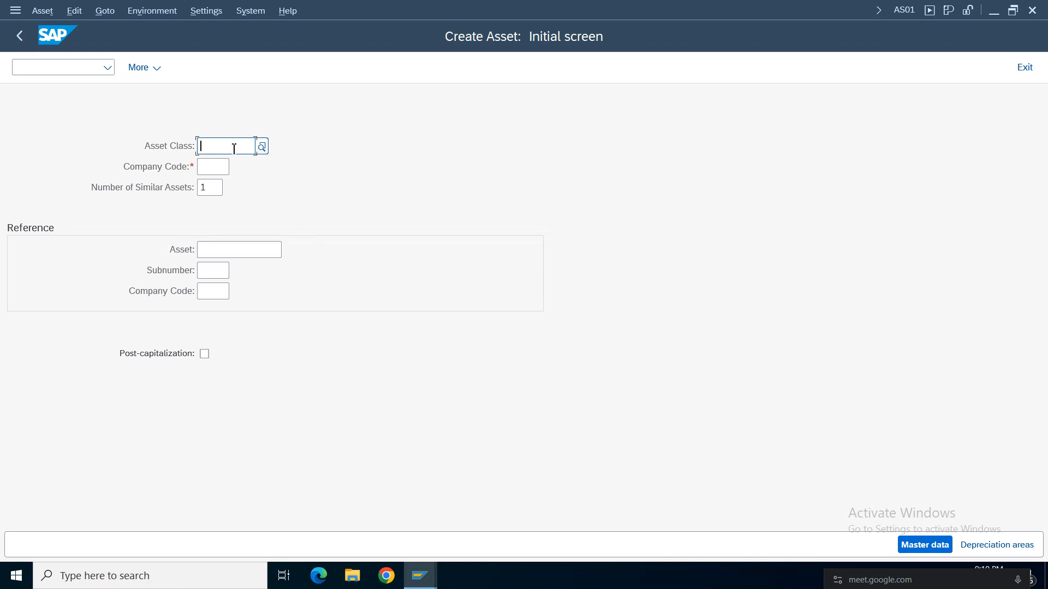
# Choose asset class CDFF for company code AM01, with 1 similar asset, and try to proceed to the asset master data.
pyautogui.write('cdff')
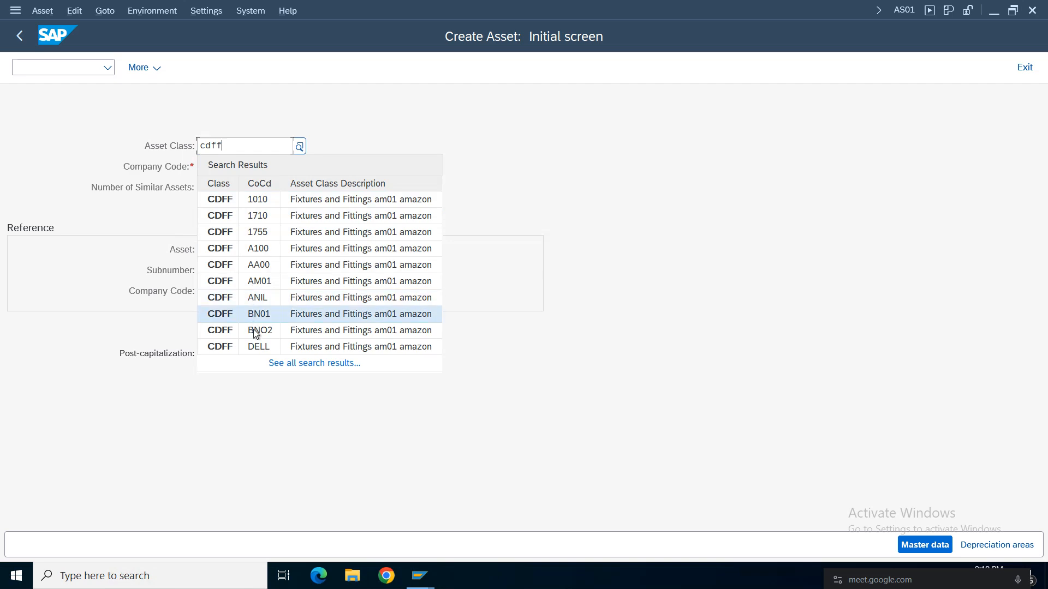
pyautogui.click(254, 279)
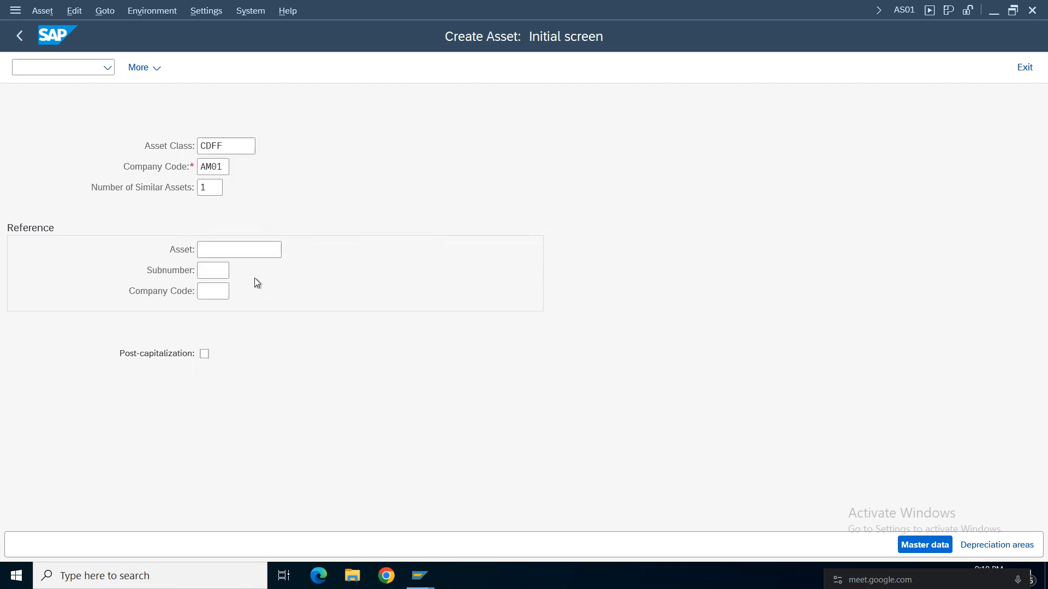
pyautogui.click(213, 167)
pyautogui.click(213, 190)
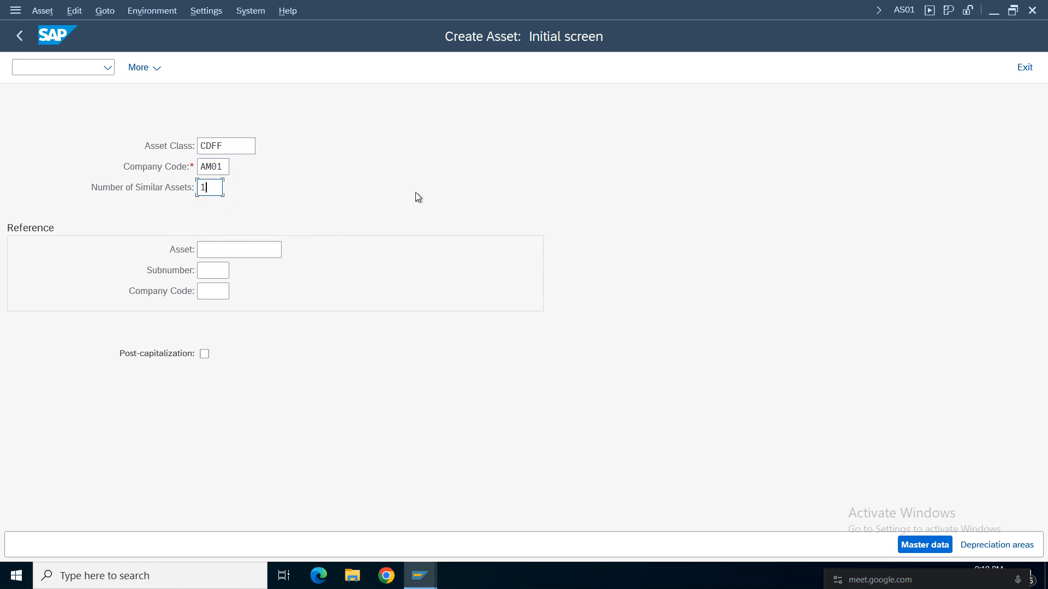
pyautogui.press('Return')
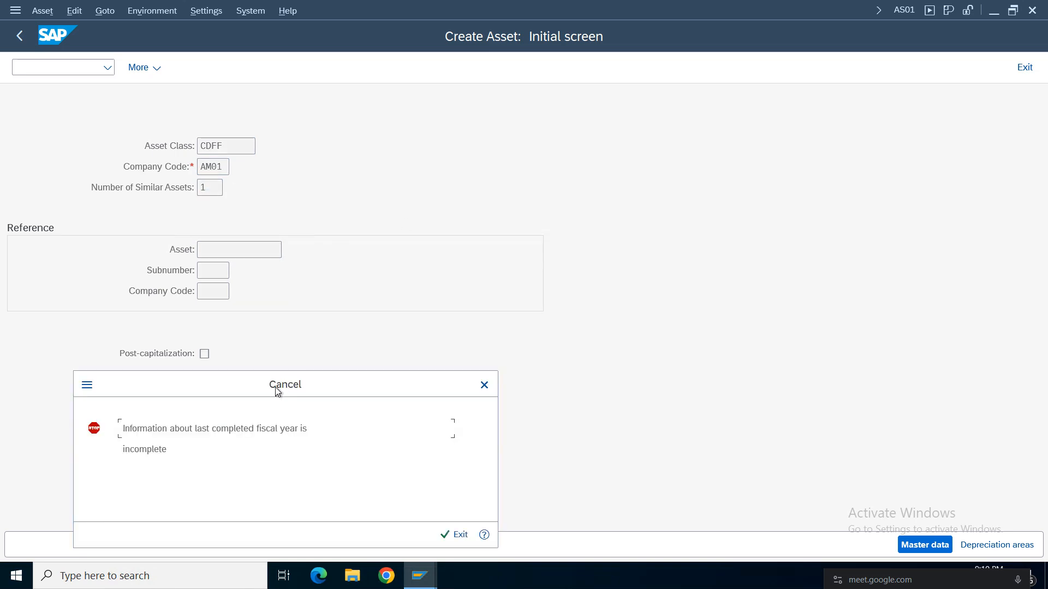
# Move the error dialog clear of the entry fields, read its message and request the detailed help for it.
pyautogui.moveTo(276, 388); pyautogui.dragTo(422, 109)
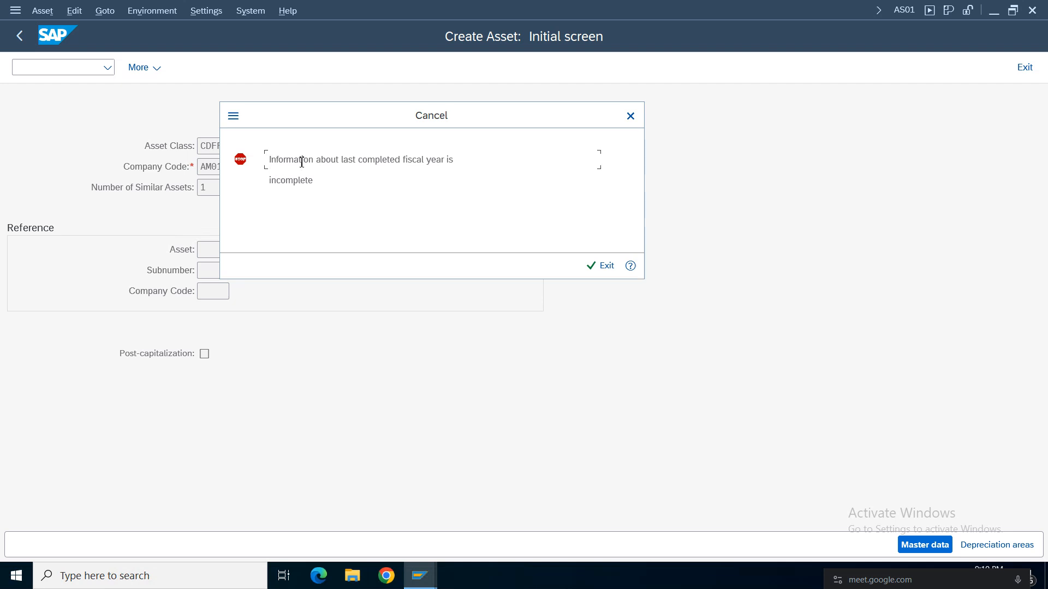
pyautogui.moveTo(302, 162); pyautogui.dragTo(500, 157)
pyautogui.moveTo(309, 116); pyautogui.dragTo(565, 146)
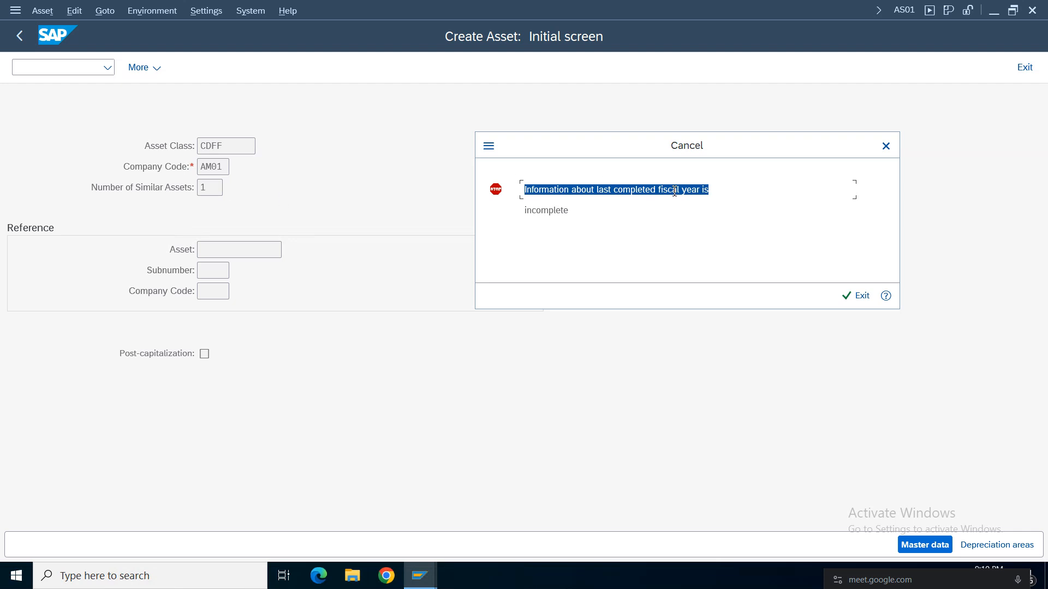
pyautogui.click(626, 209)
pyautogui.click(889, 298)
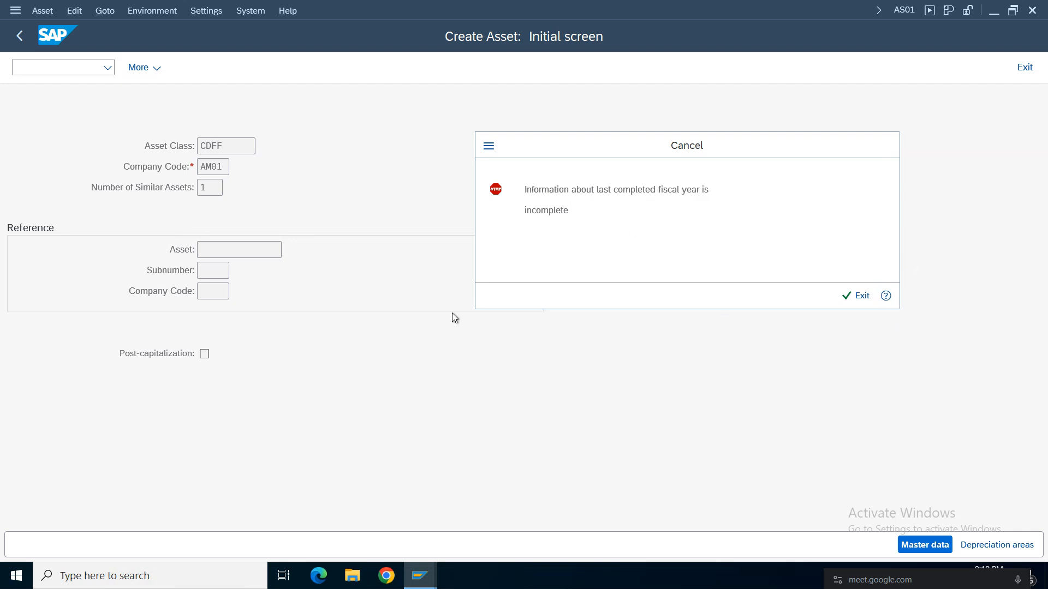
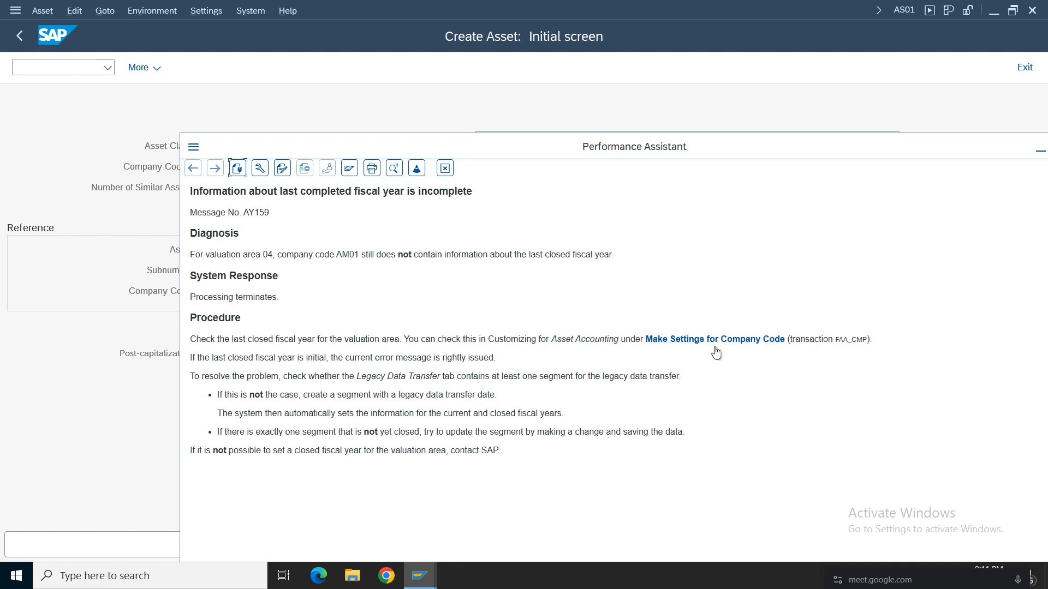
# Pick out transaction FAA_CMP in the error help, close the help and error message, and leave the asset creation.
pyautogui.moveTo(835, 339); pyautogui.dragTo(868, 338)
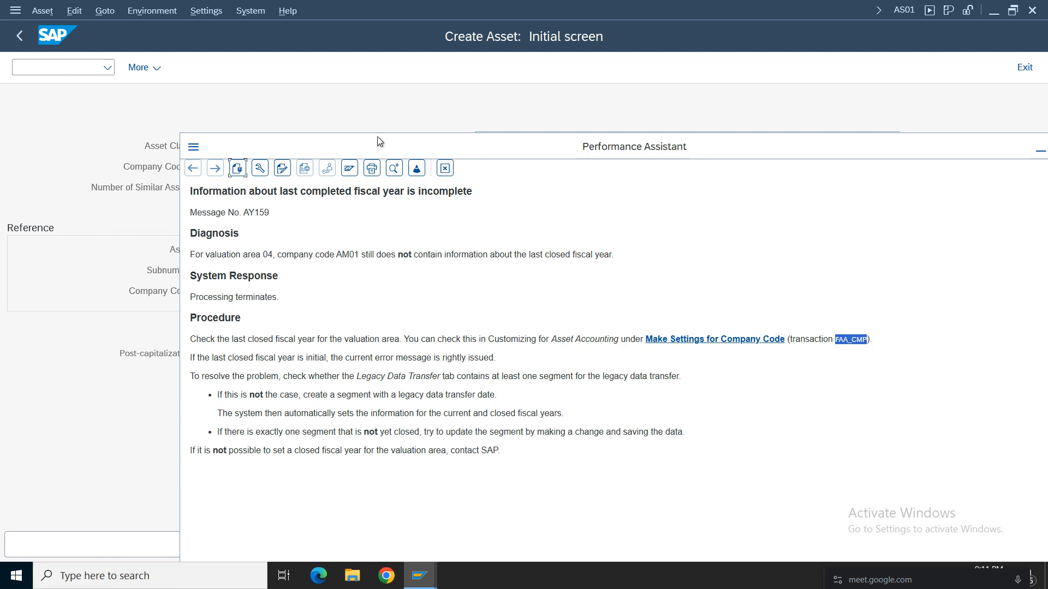
pyautogui.click(444, 168)
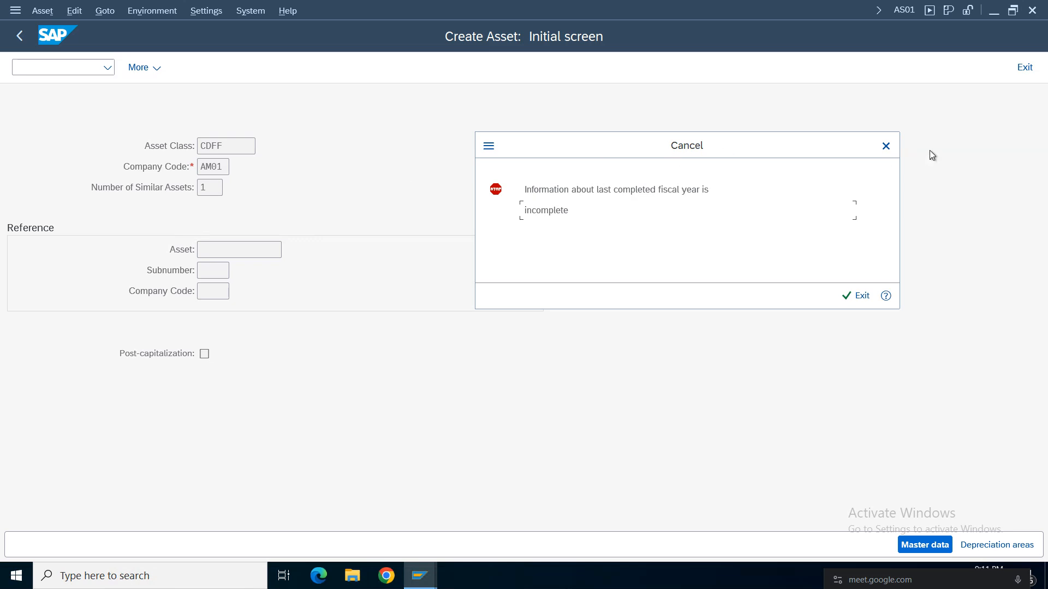
pyautogui.click(885, 145)
pyautogui.click(1024, 67)
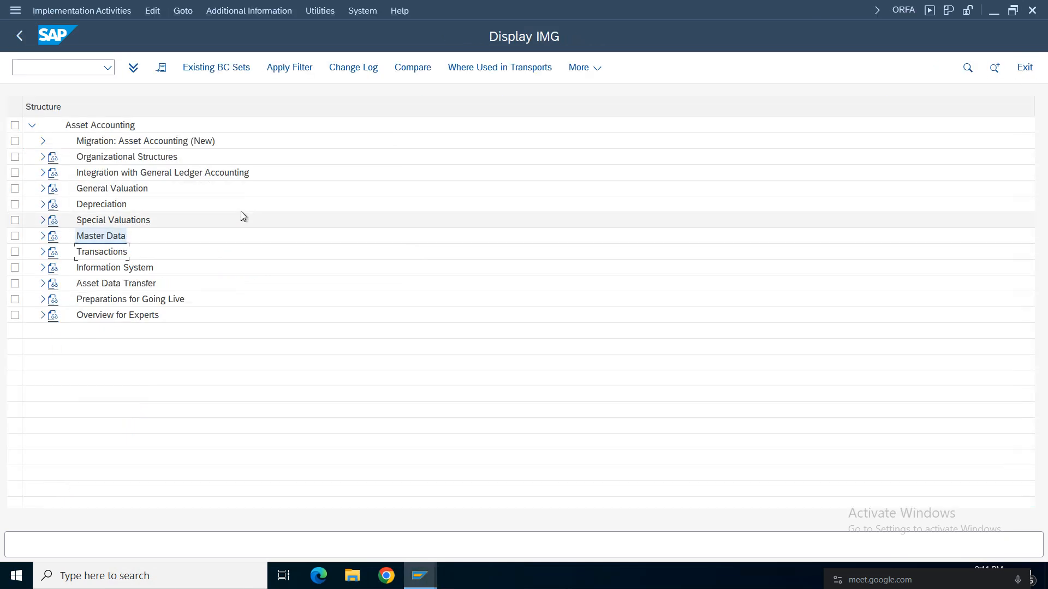
# Switch to the Display IMG window and open an additional SAP session from there.
pyautogui.click(421, 580)
pyautogui.click(432, 538)
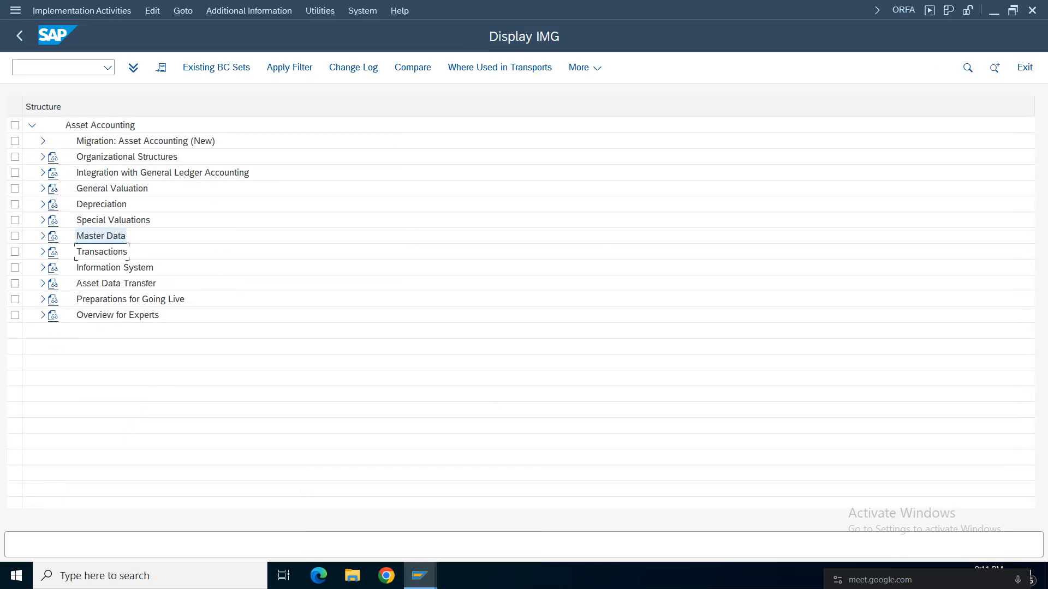
pyautogui.click(15, 12)
pyautogui.click(70, 155)
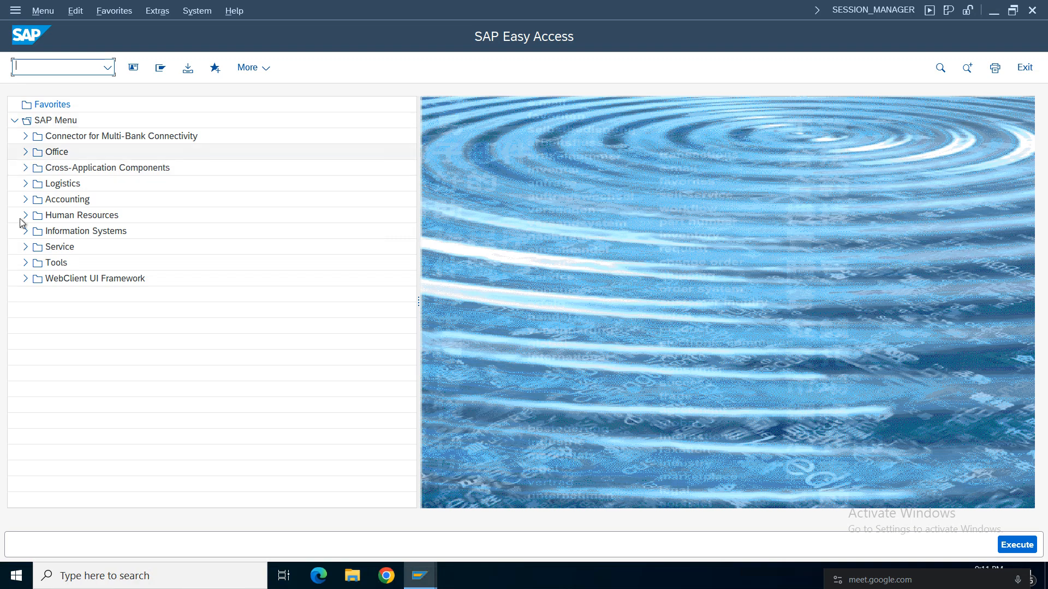
# Expand Accounting, Financial Accounting, Fixed Assets, Periodic Processing and Year-End Closing, and start FAA_CMP - Execute/Undo.
pyautogui.click(25, 200)
pyautogui.click(36, 215)
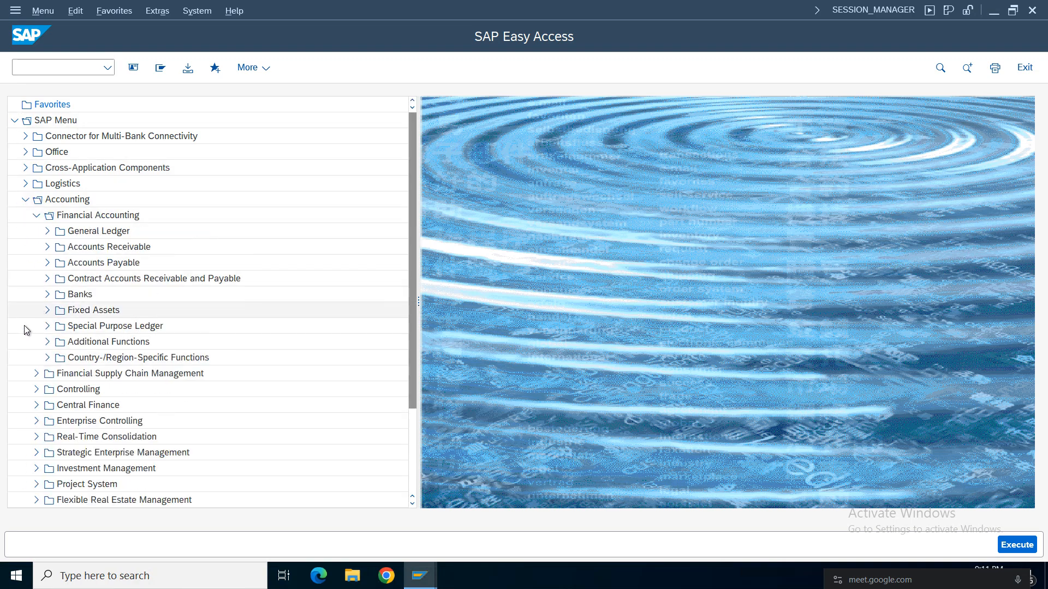
pyautogui.click(47, 310)
pyautogui.click(59, 358)
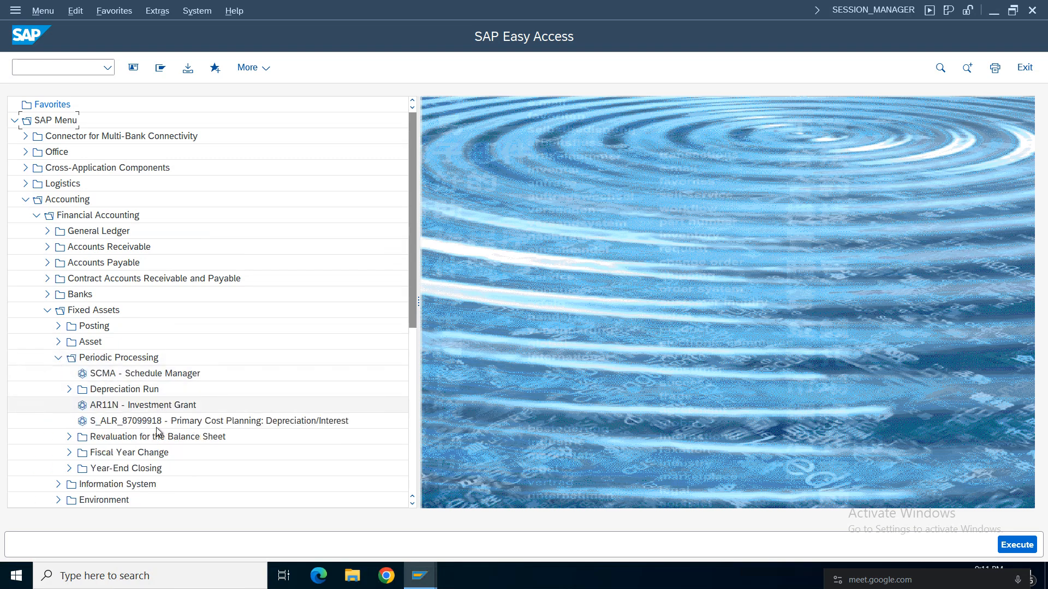
pyautogui.click(70, 468)
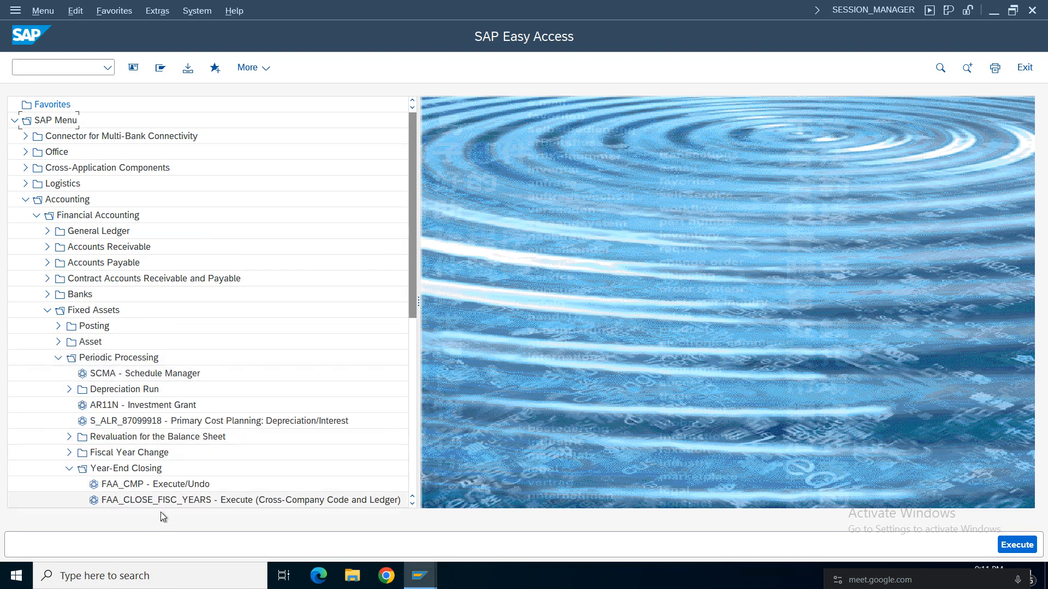
pyautogui.moveTo(412, 232); pyautogui.dragTo(420, 274)
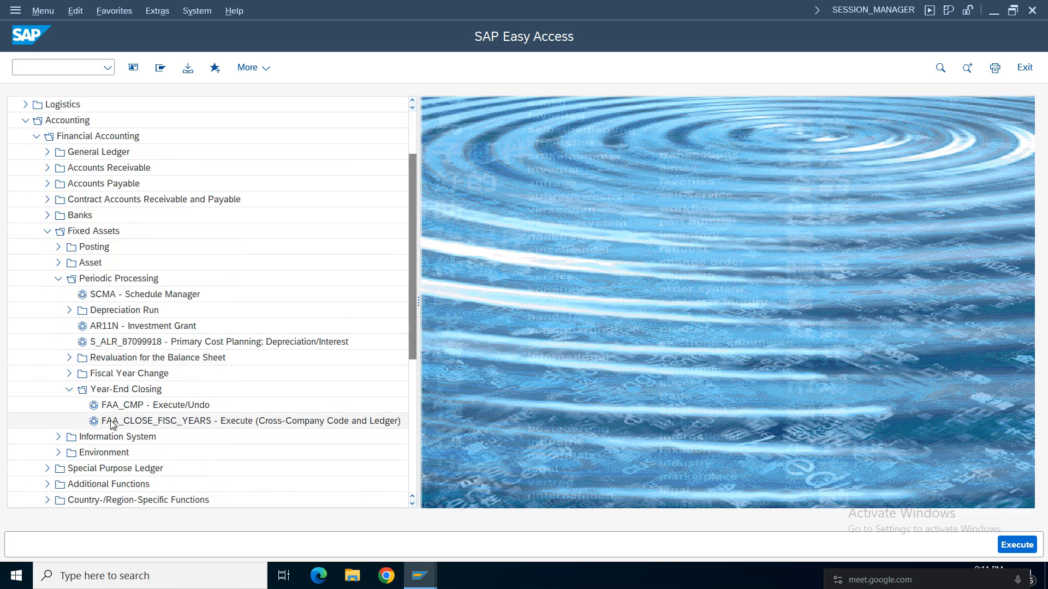
pyautogui.click(121, 390)
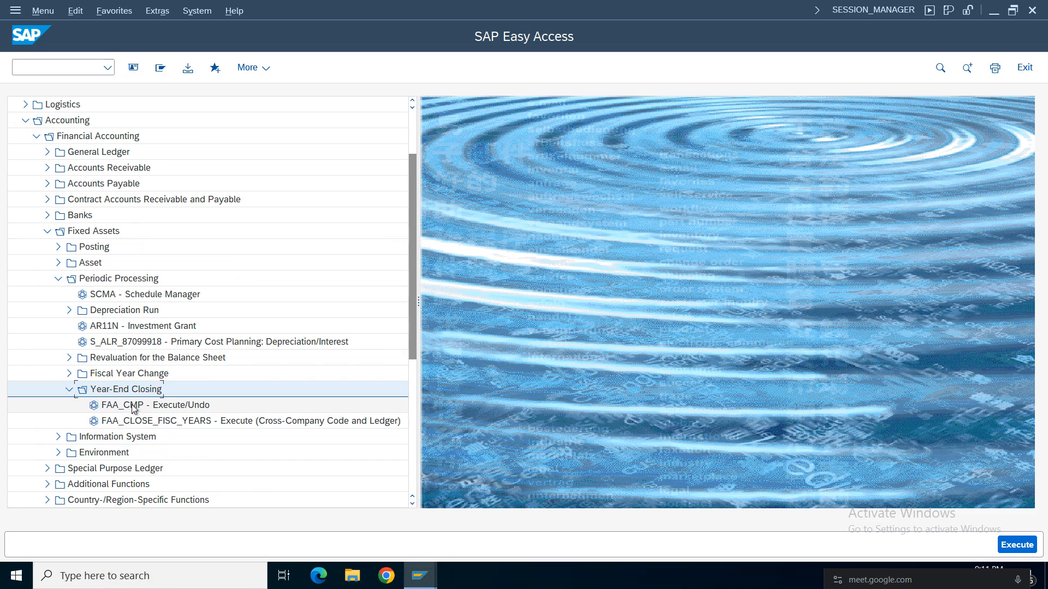
pyautogui.doubleClick(134, 406)
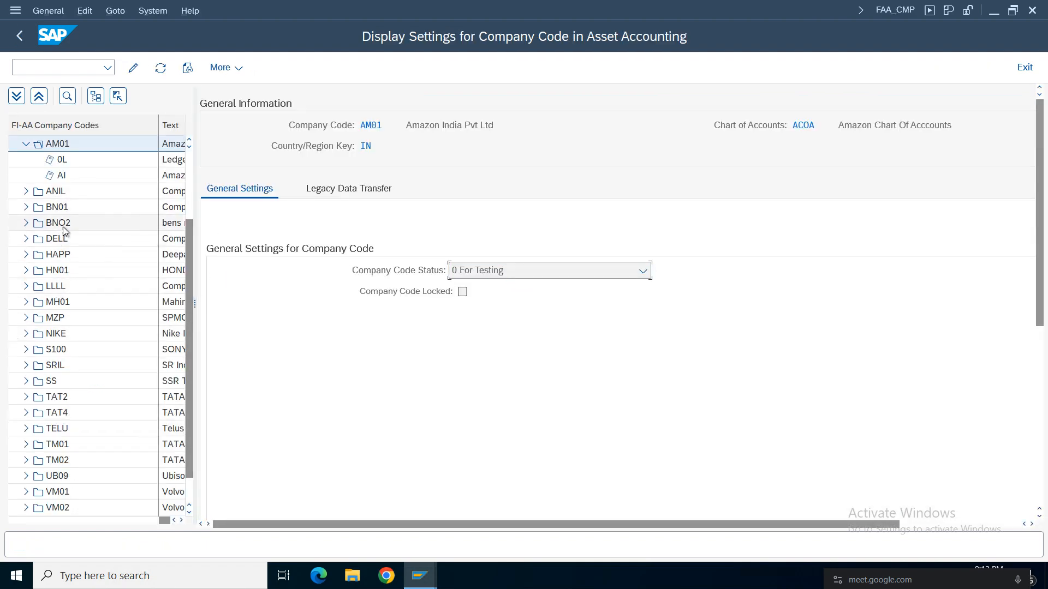
# Widen the company code list and open the settings of ledger 0L under company code AM01.
pyautogui.scroll(1, 191, 201)
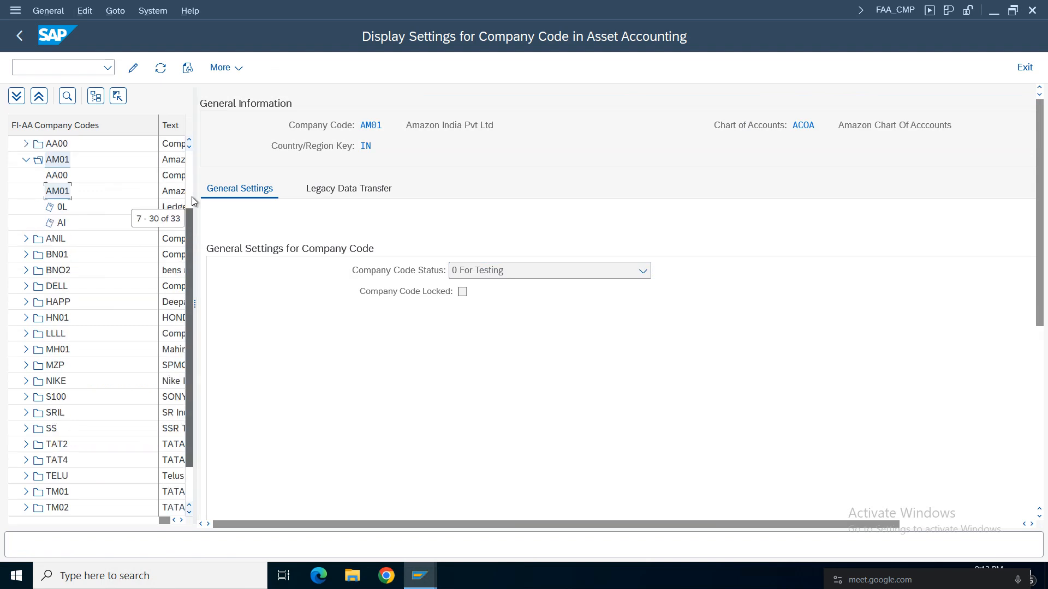
pyautogui.scroll(1, 191, 201)
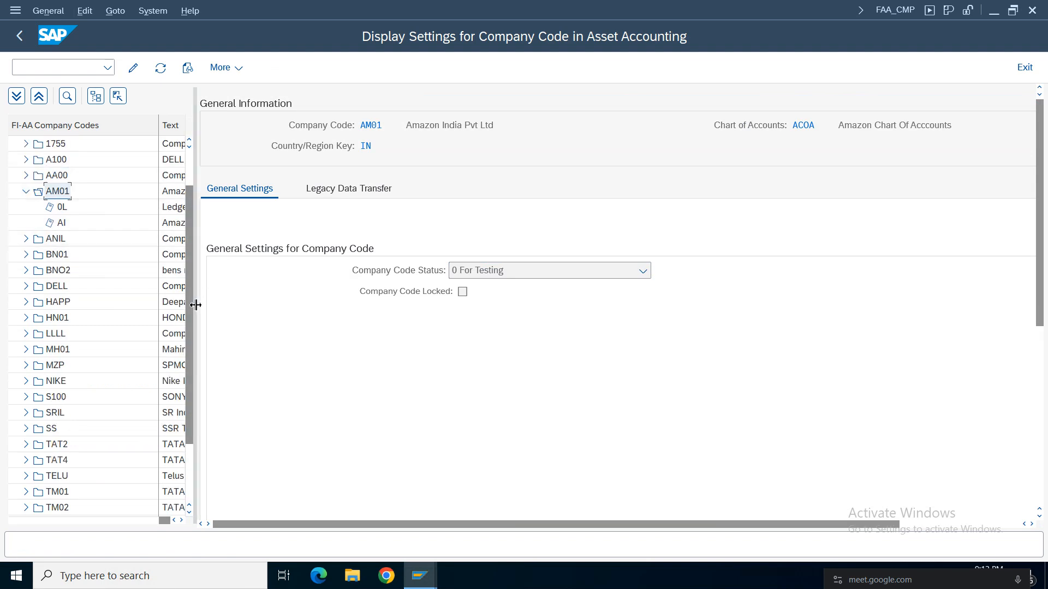
pyautogui.moveTo(195, 305); pyautogui.dragTo(245, 303)
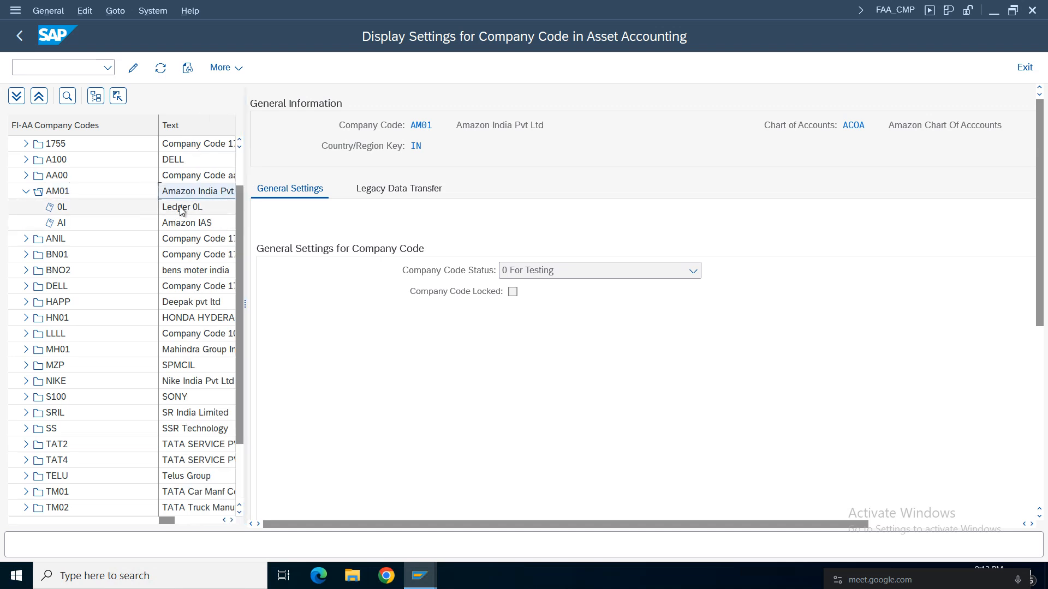
pyautogui.click(182, 210)
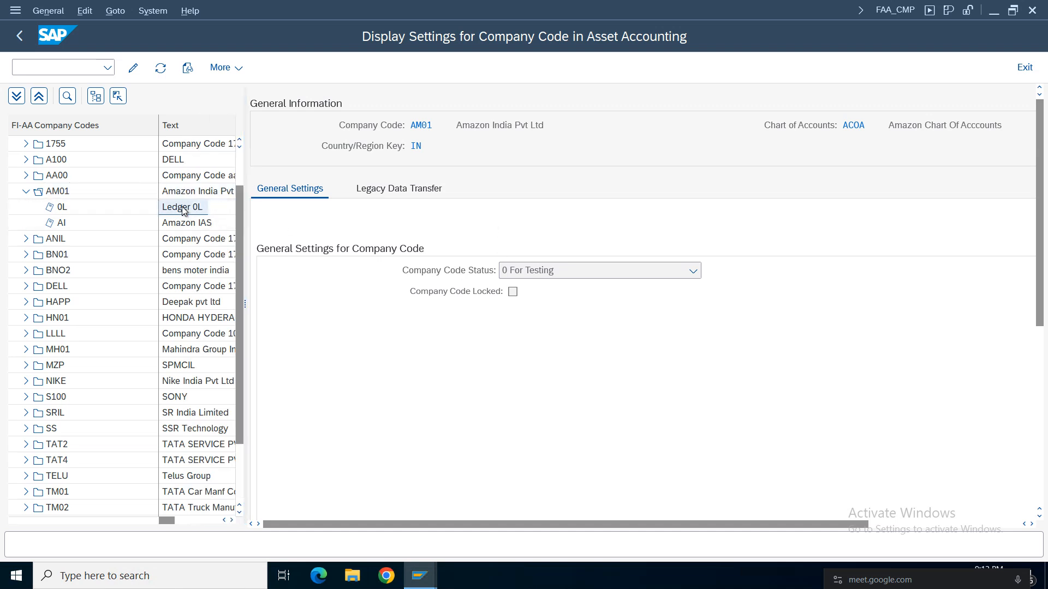
pyautogui.doubleClick(182, 210)
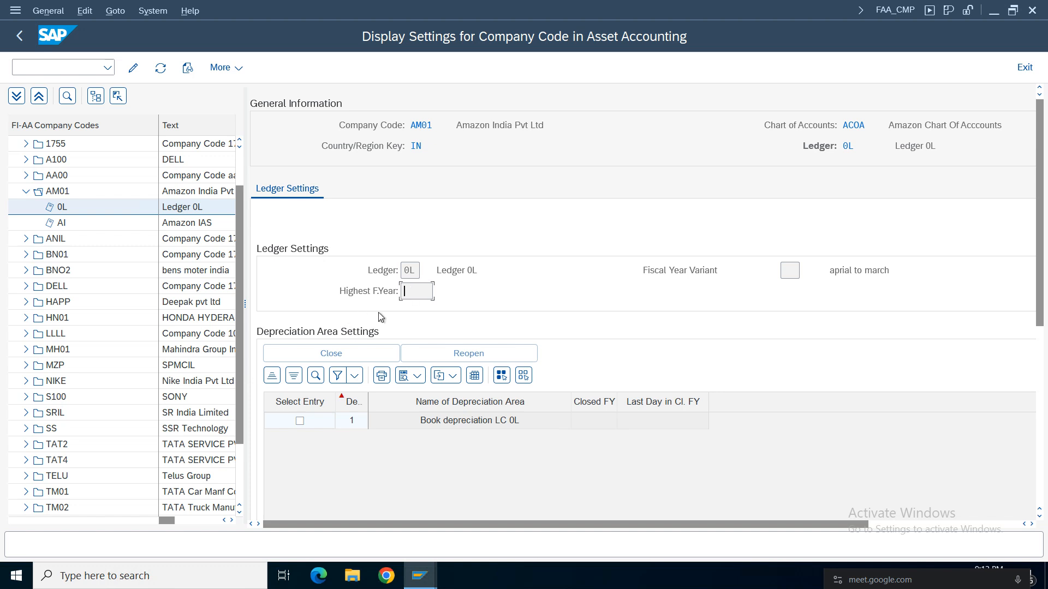
# Change the ledger settings to edit mode and set the highest fiscal year of ledger 0L to 2025.
pyautogui.click(133, 67)
pyautogui.write('2')
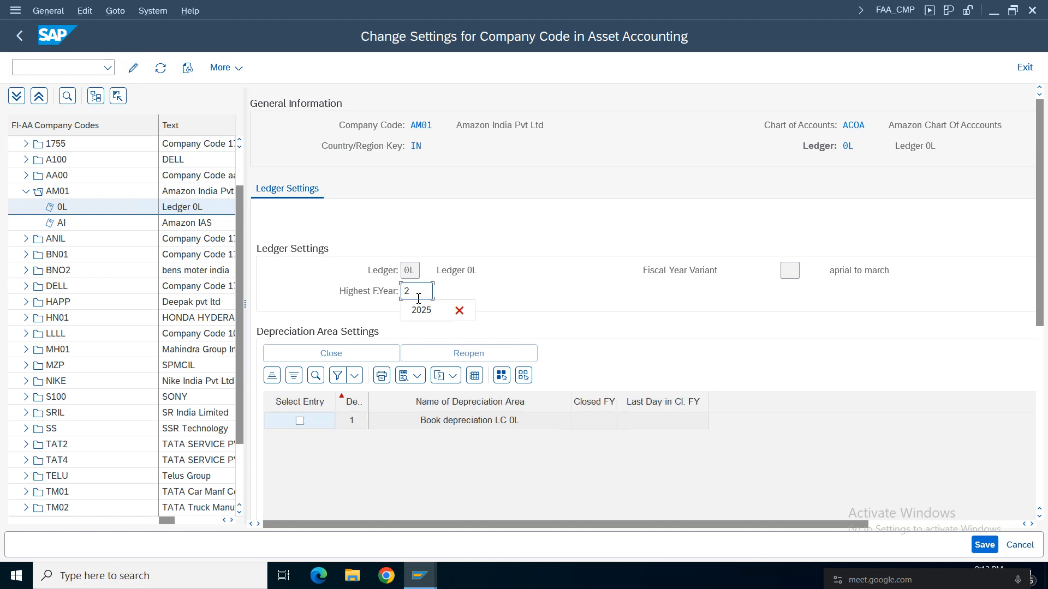
pyautogui.write('025')
pyautogui.press('Return')
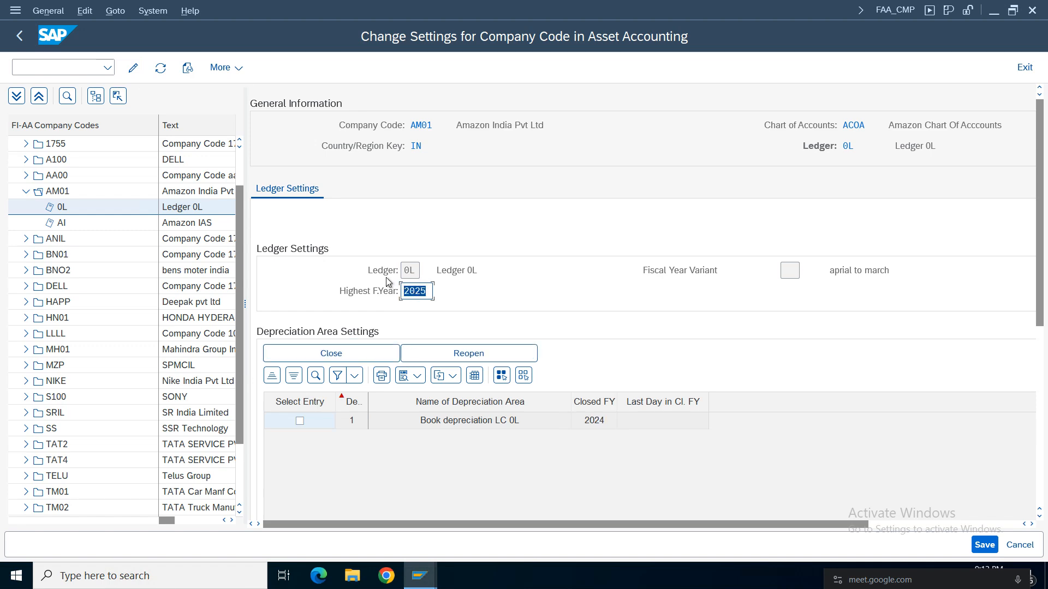
# Check the settings of ledger AI (Amazon IAS), return to ledger 0L and try to save the company code settings.
pyautogui.click(187, 224)
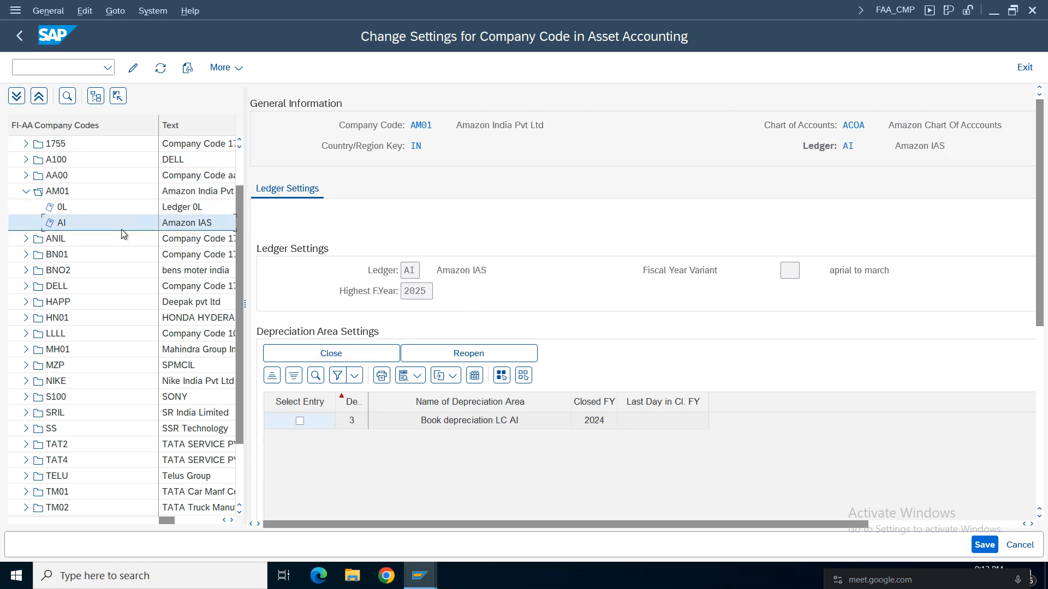
pyautogui.click(182, 209)
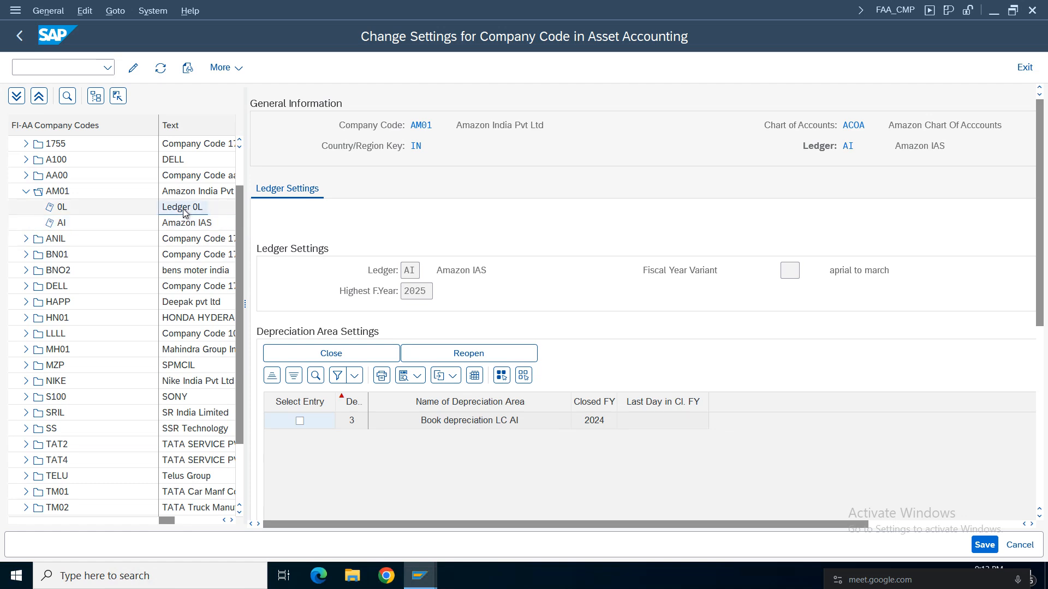
pyautogui.click(983, 544)
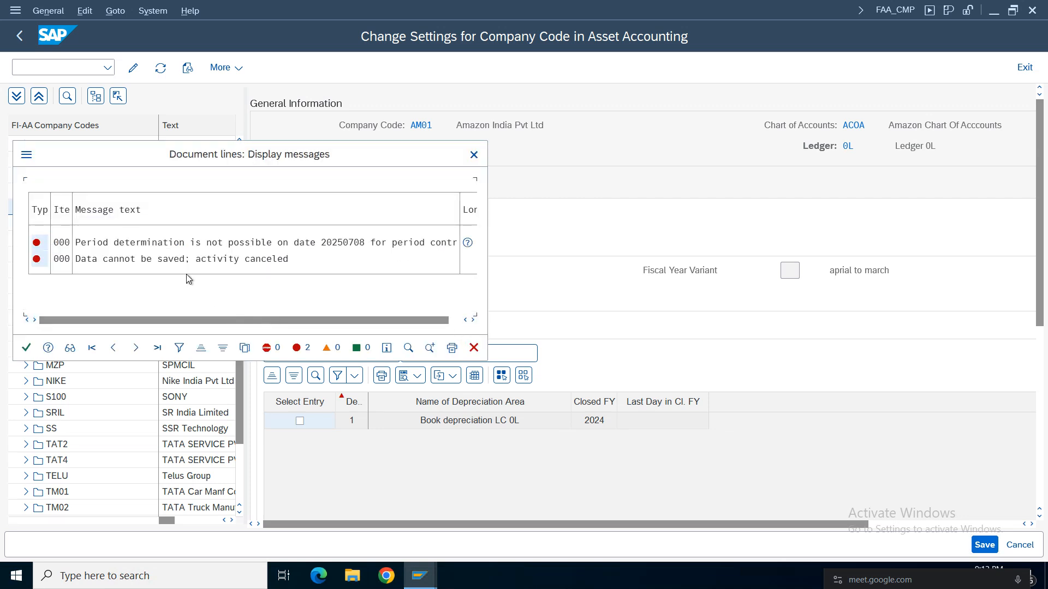
# Read the detailed help for the period determination error and follow its reference to Generate Period Controls in Customizing.
pyautogui.moveTo(225, 154); pyautogui.dragTo(299, 134)
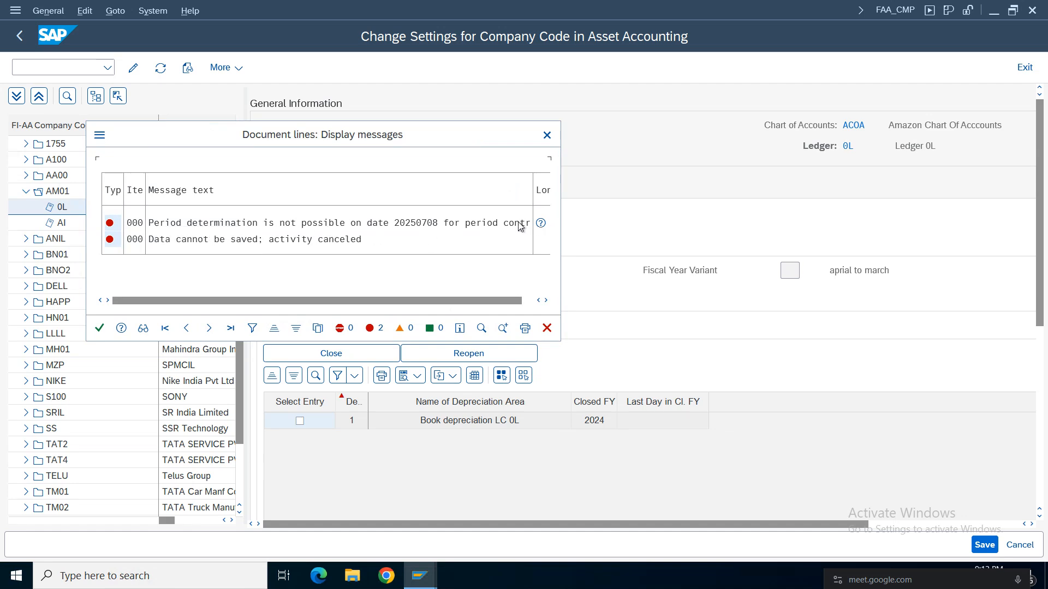
pyautogui.click(540, 223)
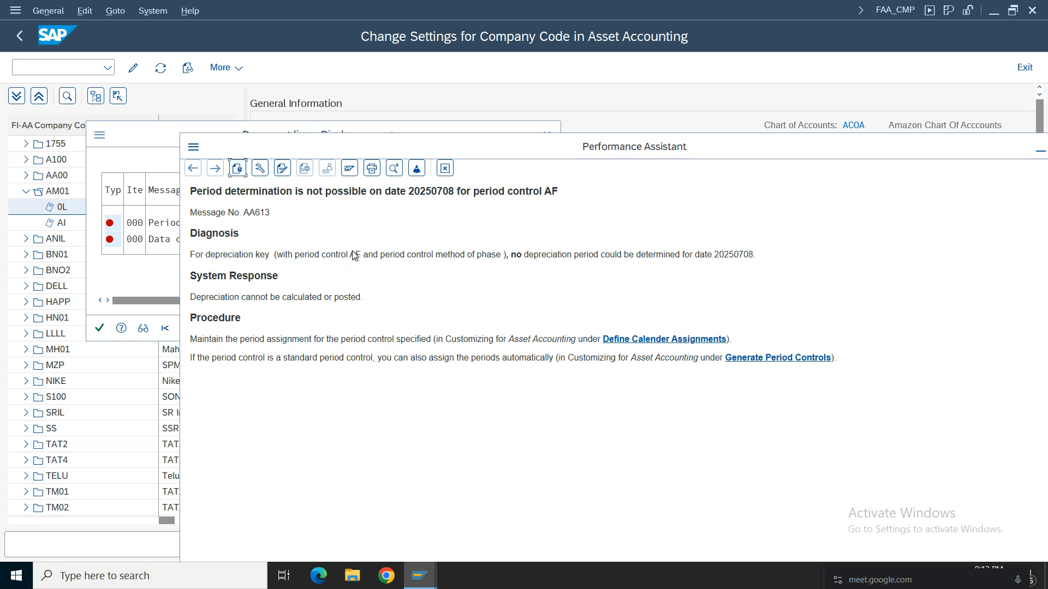
pyautogui.moveTo(368, 255); pyautogui.dragTo(258, 257)
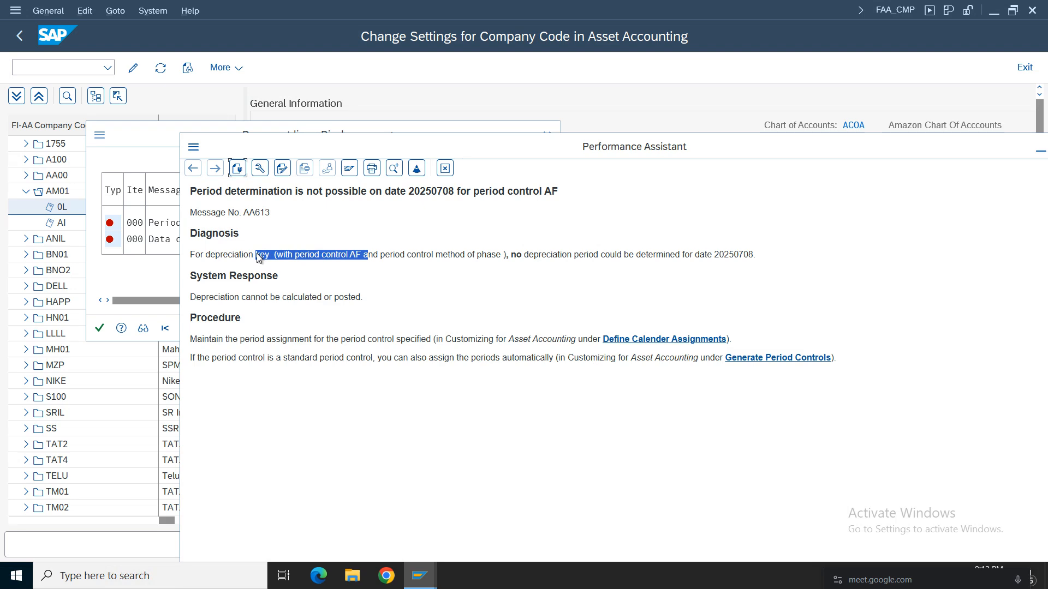
pyautogui.click(379, 266)
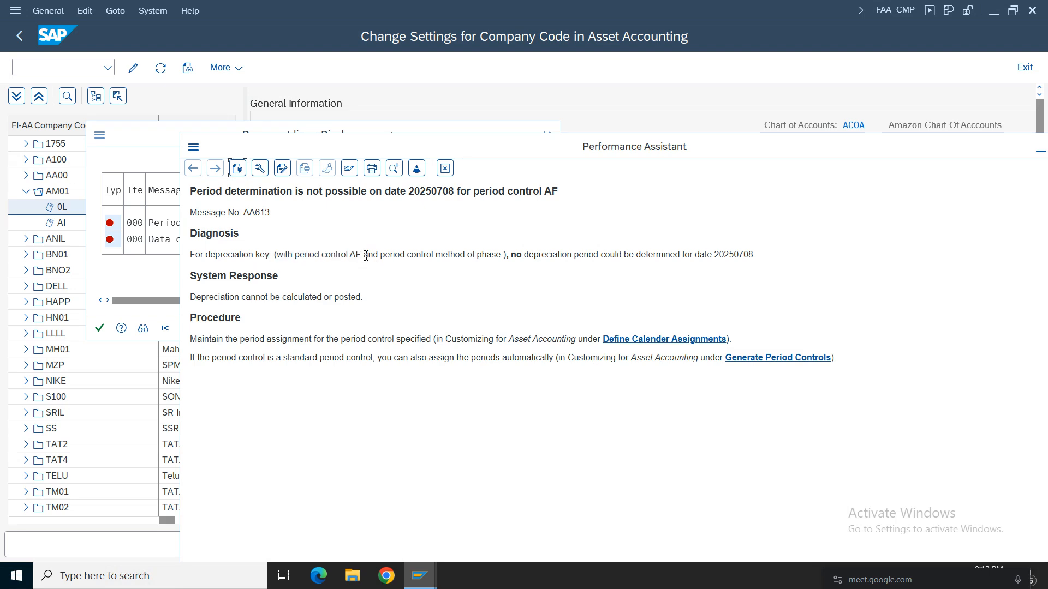
pyautogui.moveTo(460, 259); pyautogui.dragTo(288, 256)
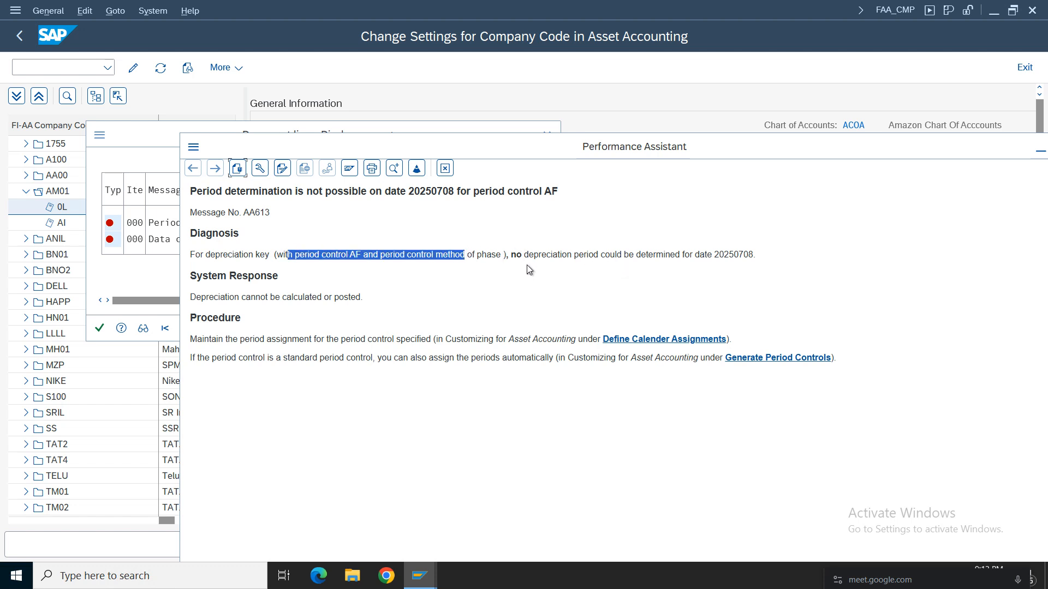
pyautogui.click(549, 266)
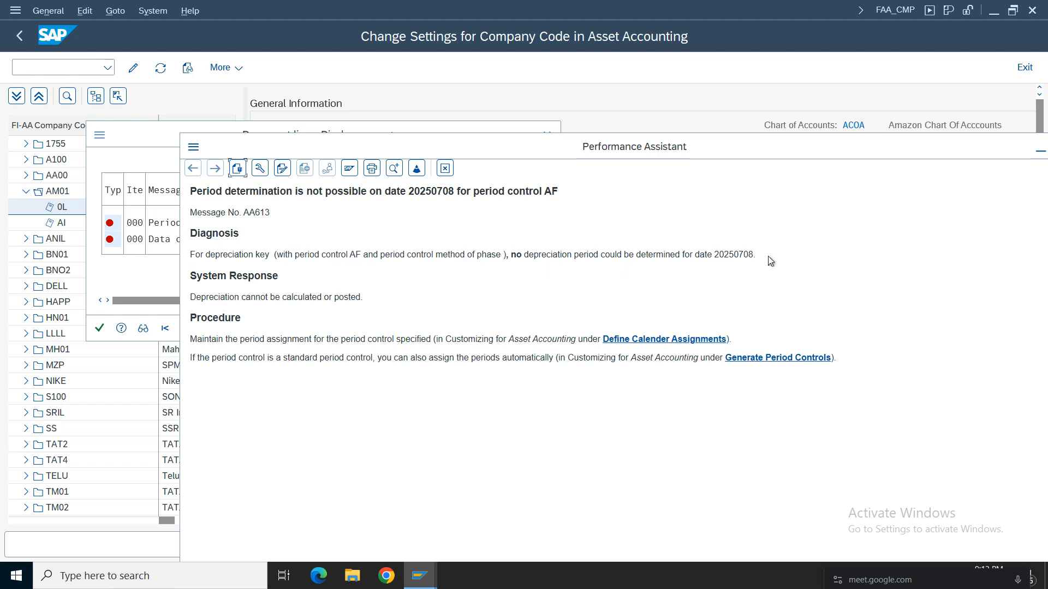
pyautogui.moveTo(769, 257); pyautogui.dragTo(407, 257)
pyautogui.click(270, 367)
pyautogui.click(768, 359)
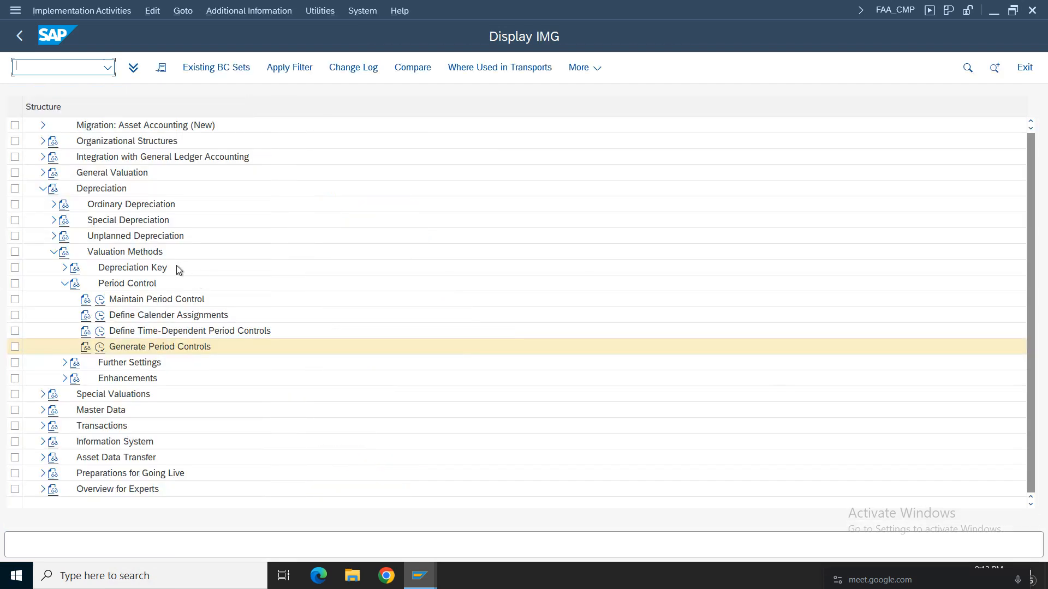
# Look at the Generate Period Controls activity, return to the IMG and open Define Calender Assignments.
pyautogui.click(100, 348)
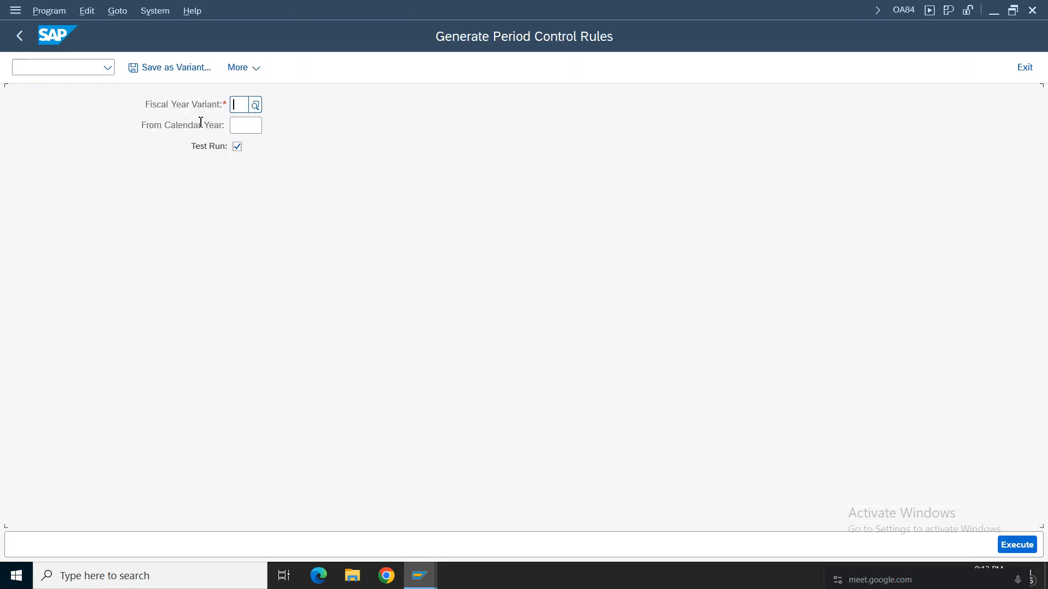
pyautogui.click(19, 35)
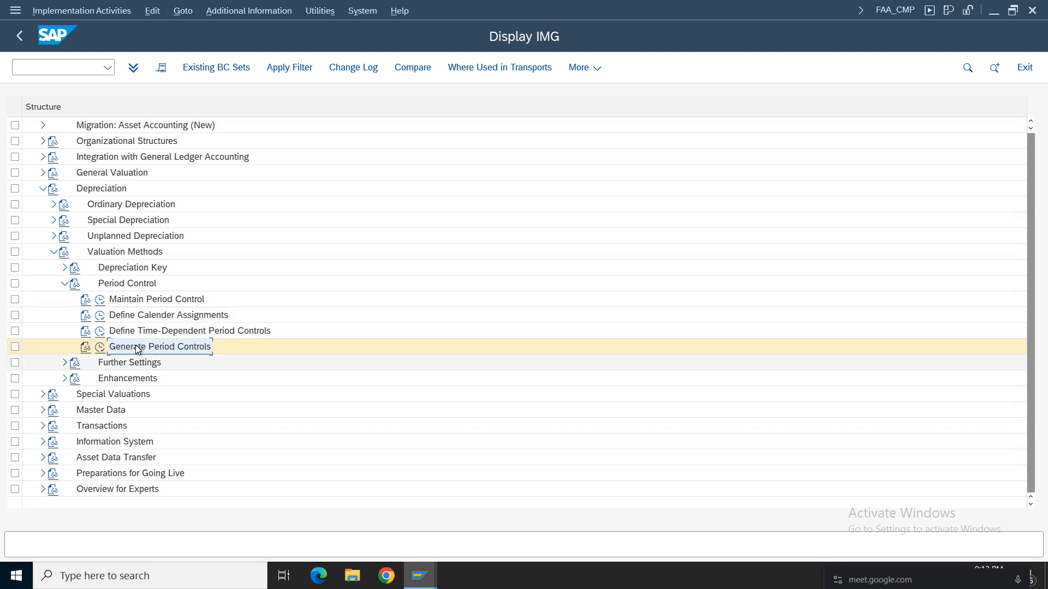
pyautogui.click(136, 315)
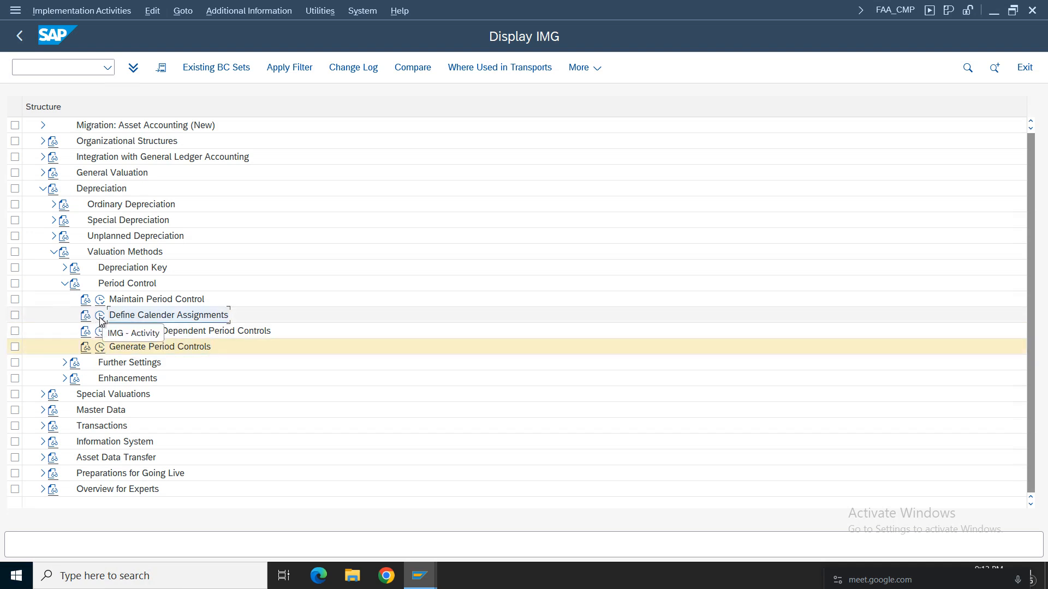
pyautogui.click(101, 319)
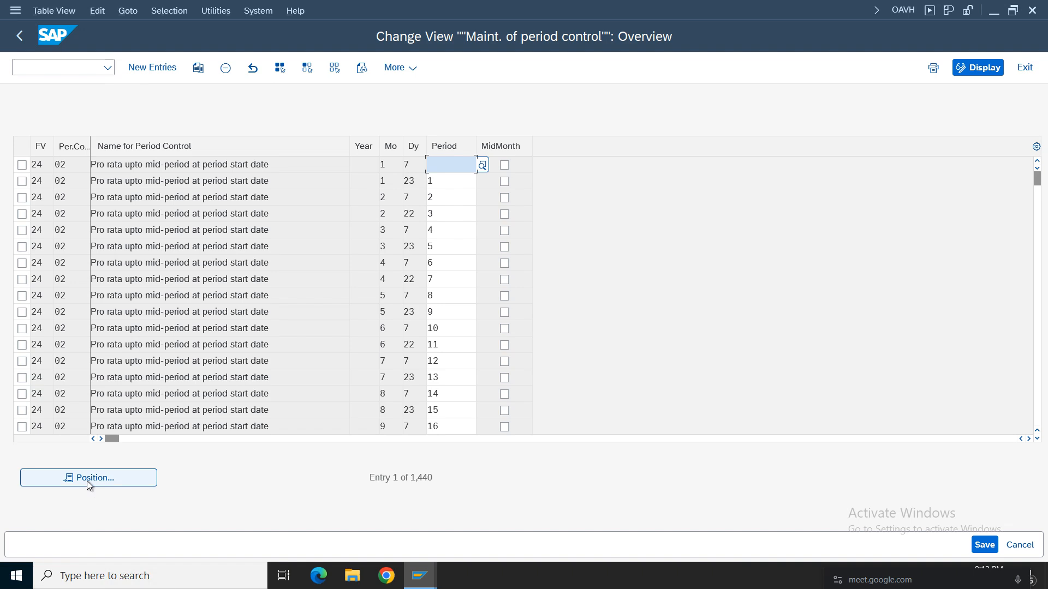
pyautogui.click(149, 71)
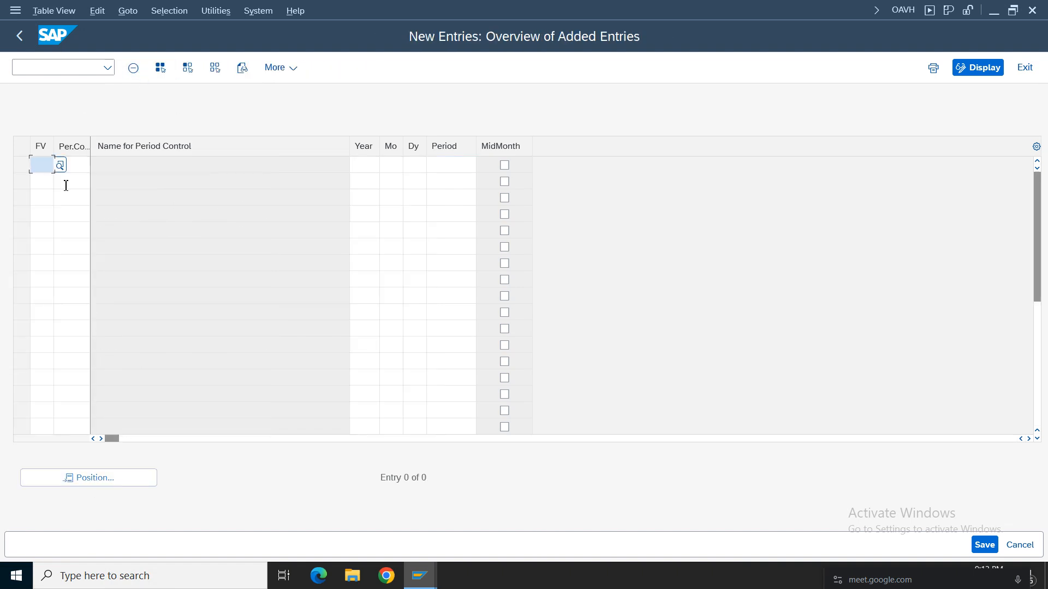
pyautogui.click(44, 166)
pyautogui.click(44, 185)
pyautogui.write('af')
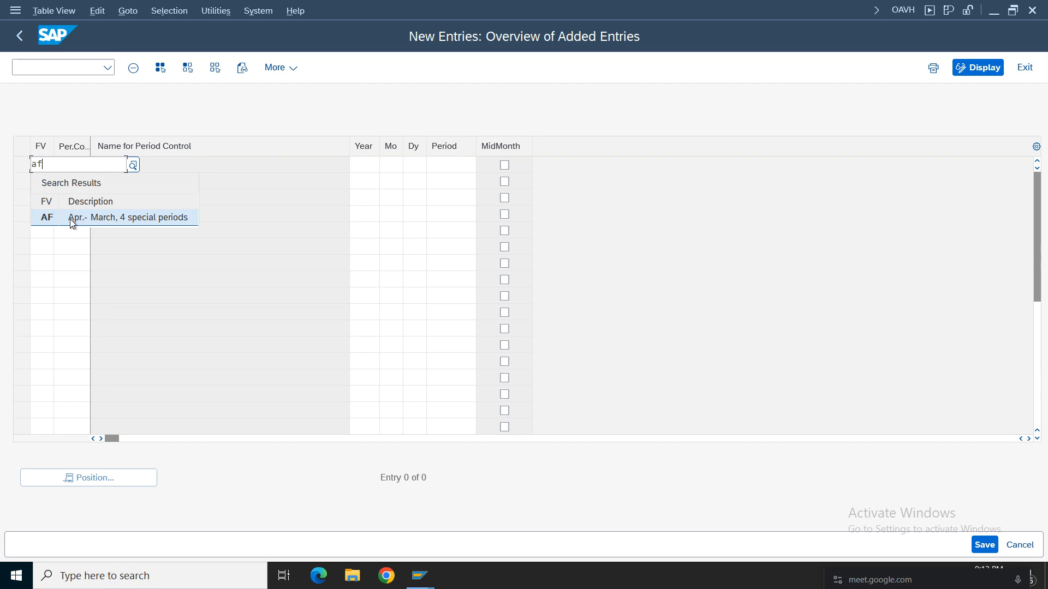
pyautogui.click(70, 218)
pyautogui.click(80, 164)
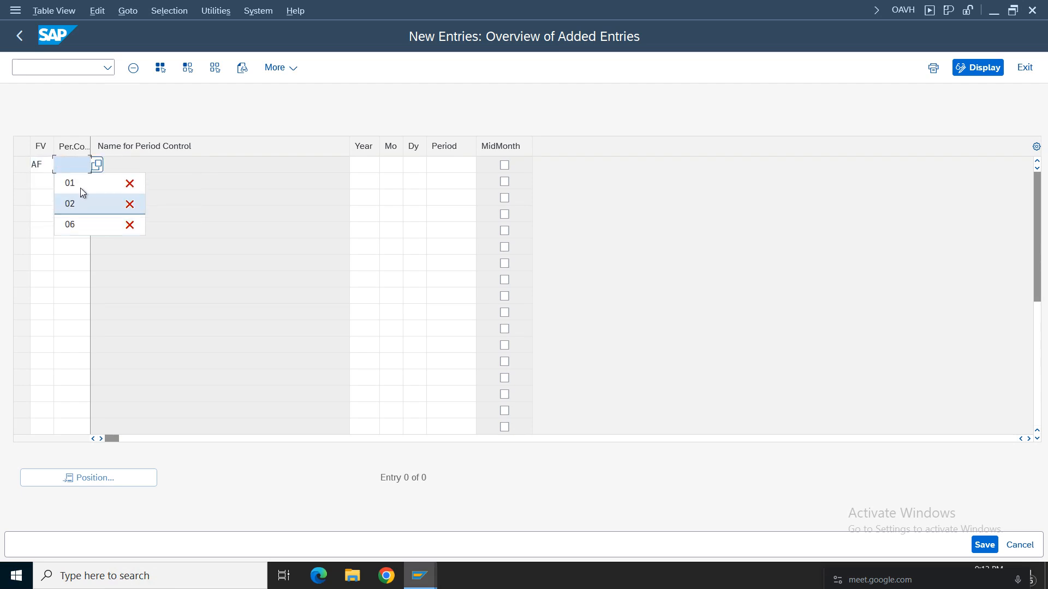
pyautogui.click(98, 165)
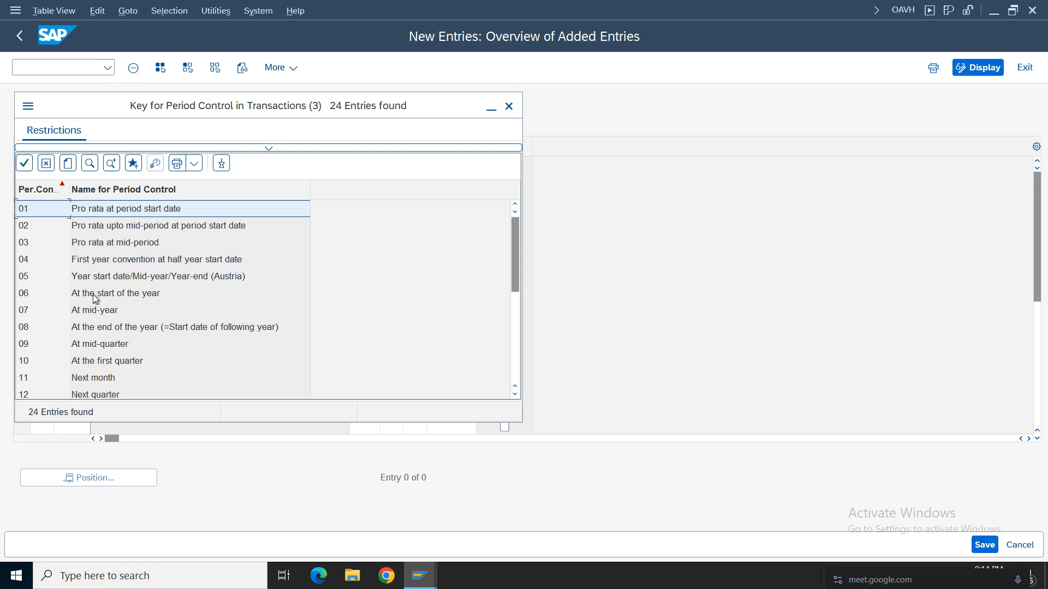
pyautogui.doubleClick(94, 211)
pyautogui.click(368, 163)
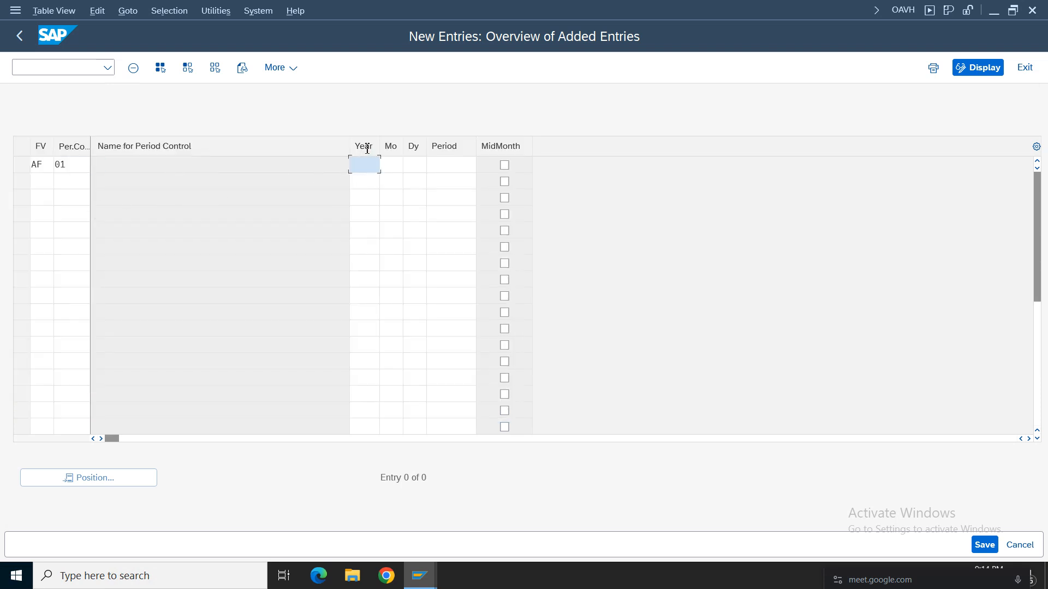
pyautogui.click(1024, 67)
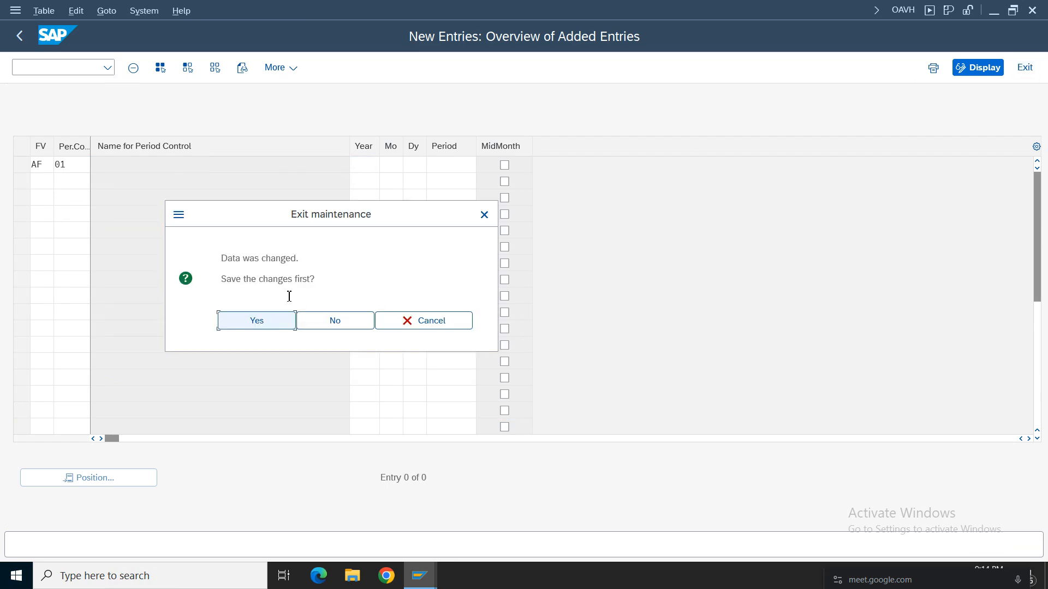
pyautogui.click(338, 322)
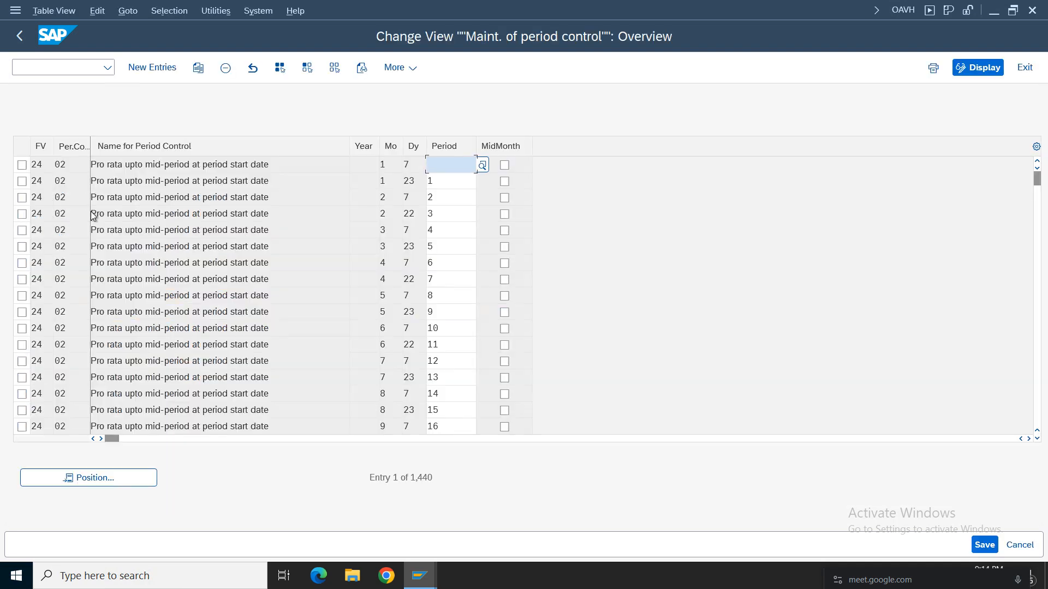
# Mark the fiscal year variant 24 entries for period control 06 and for the first period control 02 row, month 1 day 7.
pyautogui.click(149, 294)
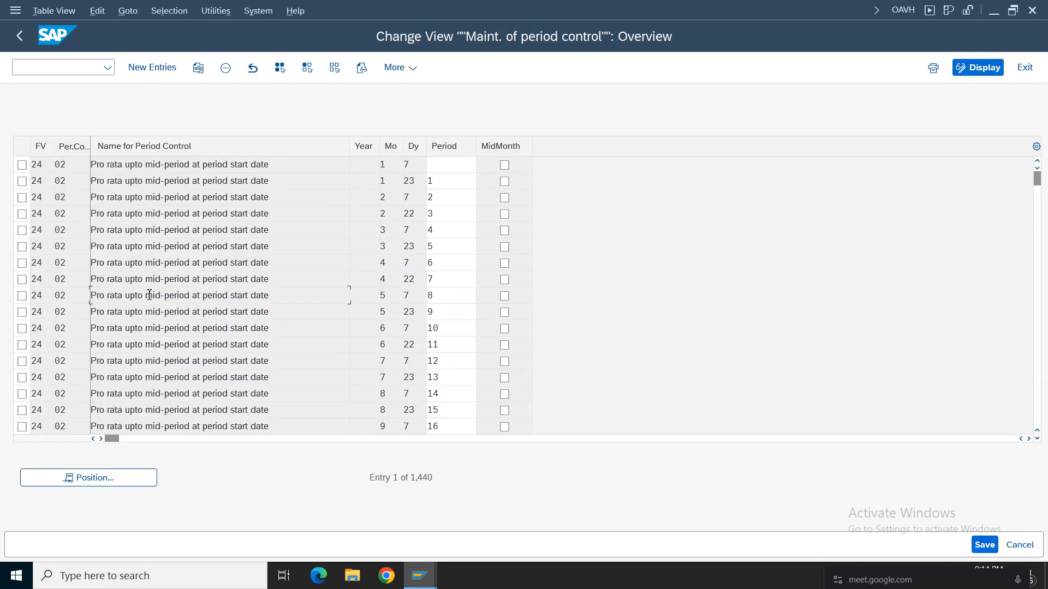
pyautogui.scroll(-10, 148, 294)
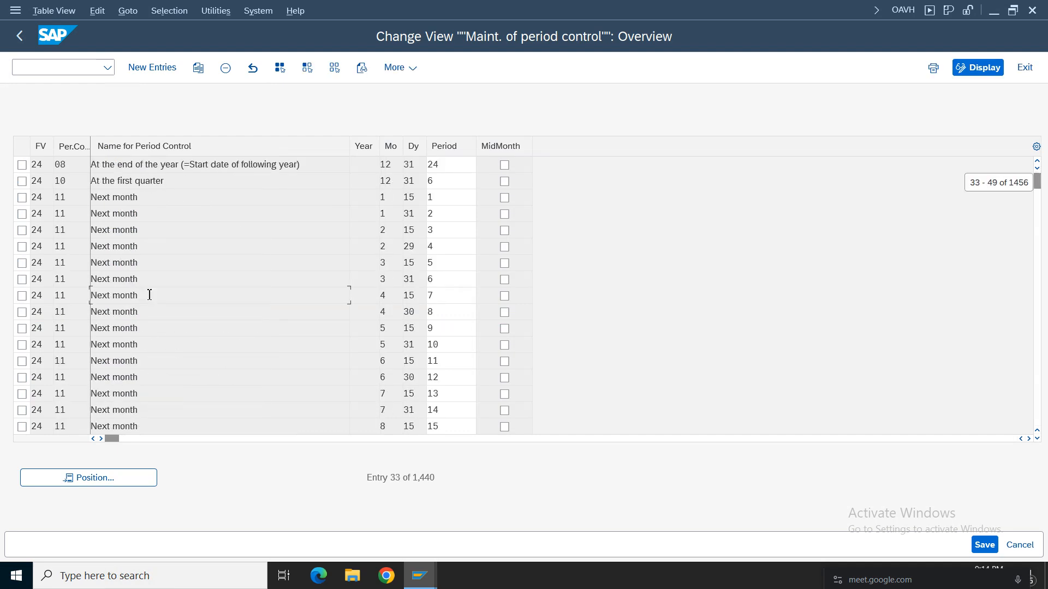
pyautogui.scroll(5, 149, 296)
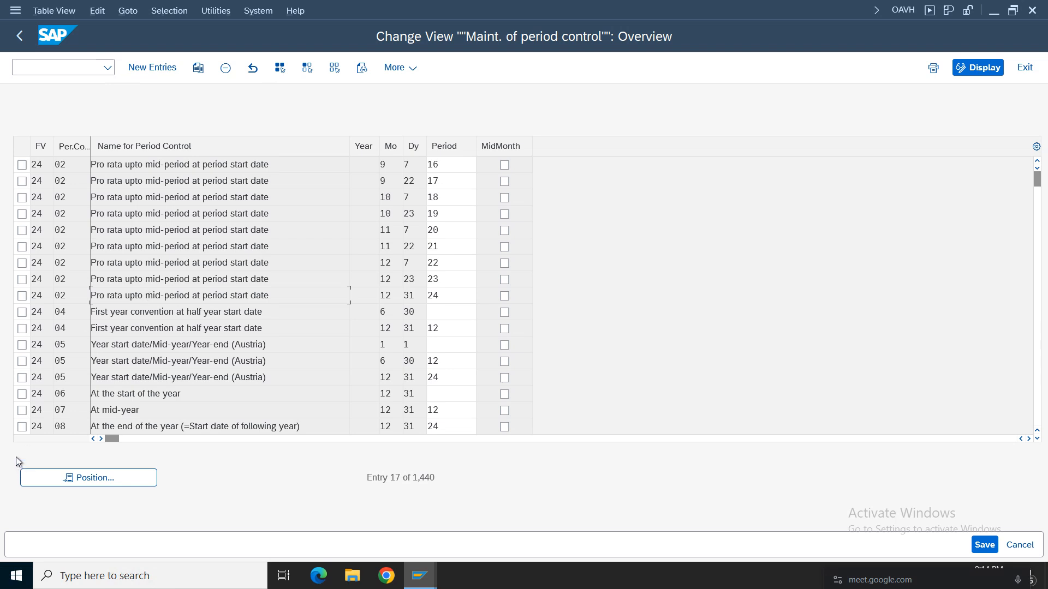
pyautogui.click(22, 394)
pyautogui.click(205, 396)
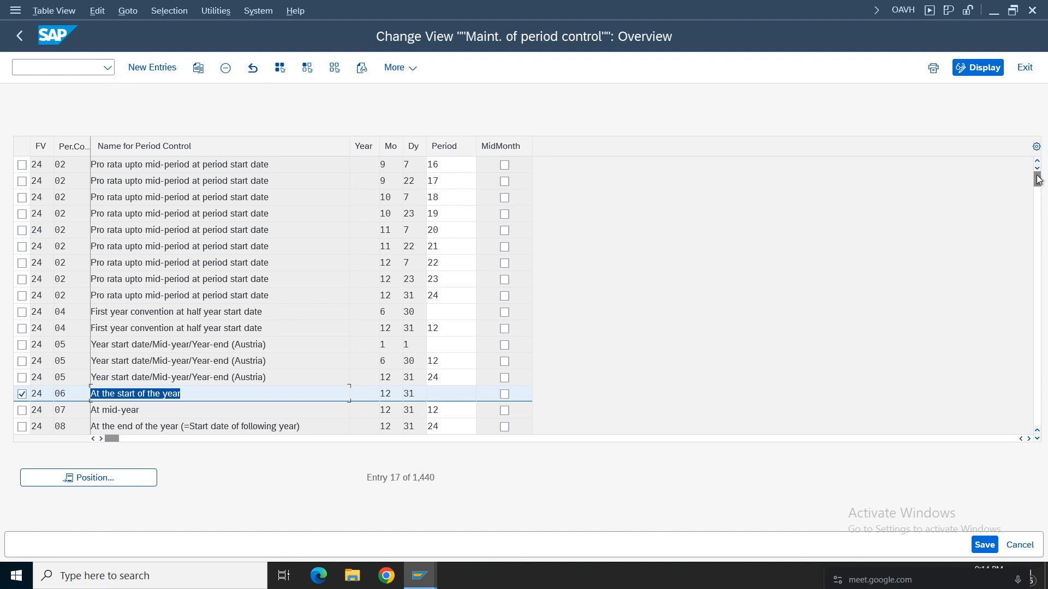
pyautogui.moveTo(1037, 180); pyautogui.dragTo(1038, 170)
pyautogui.click(22, 164)
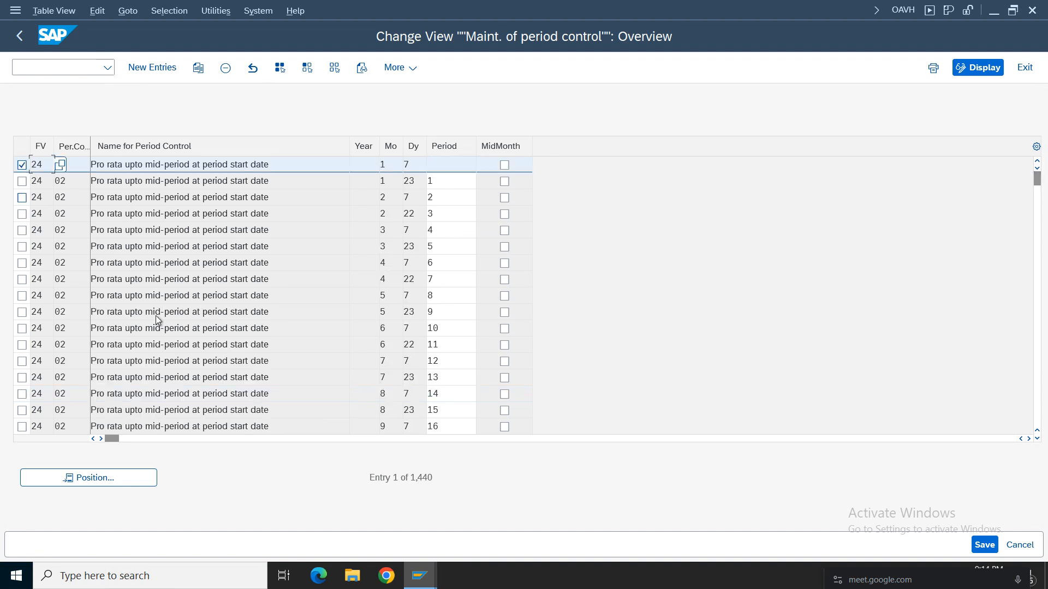
# Start copying the marked period control entries and set the fiscal year variant of the period control 02 copy to AF.
pyautogui.scroll(-3, 229, 336)
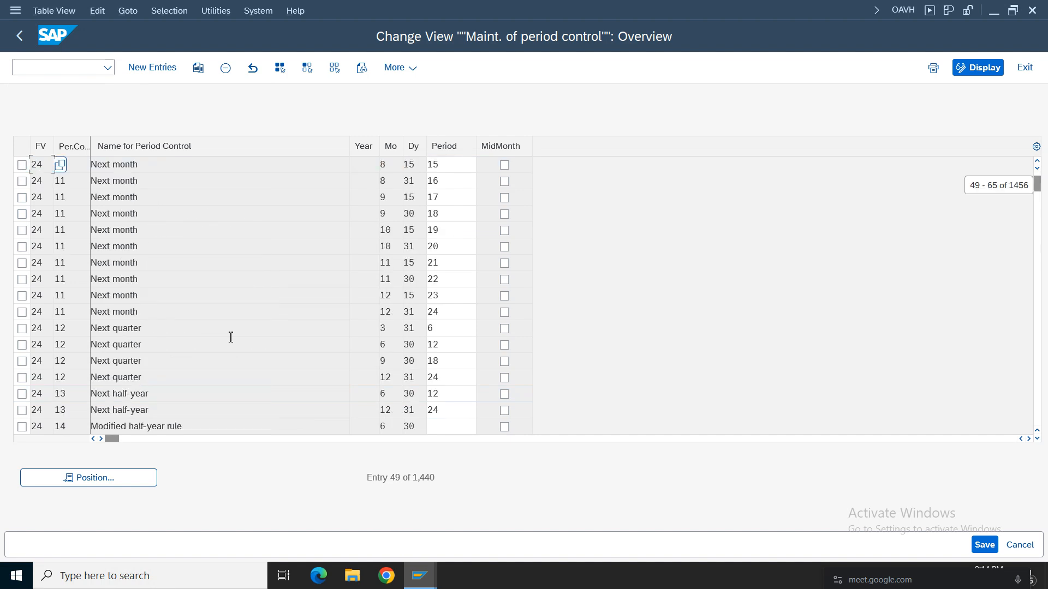
pyautogui.scroll(-1, 228, 336)
pyautogui.scroll(-1, 229, 336)
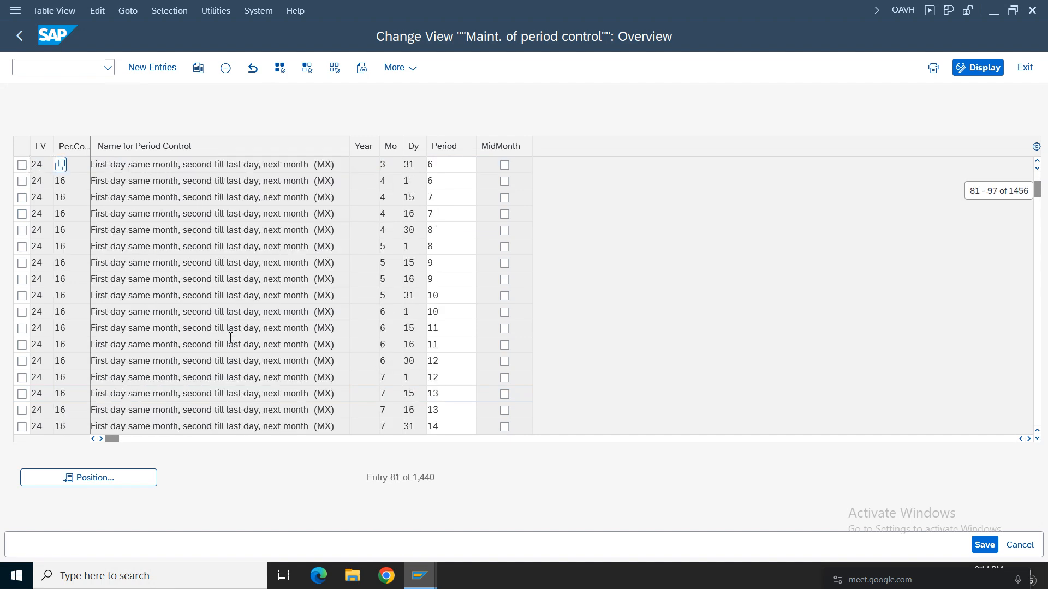
pyautogui.scroll(-1, 229, 336)
pyautogui.scroll(-2, 229, 336)
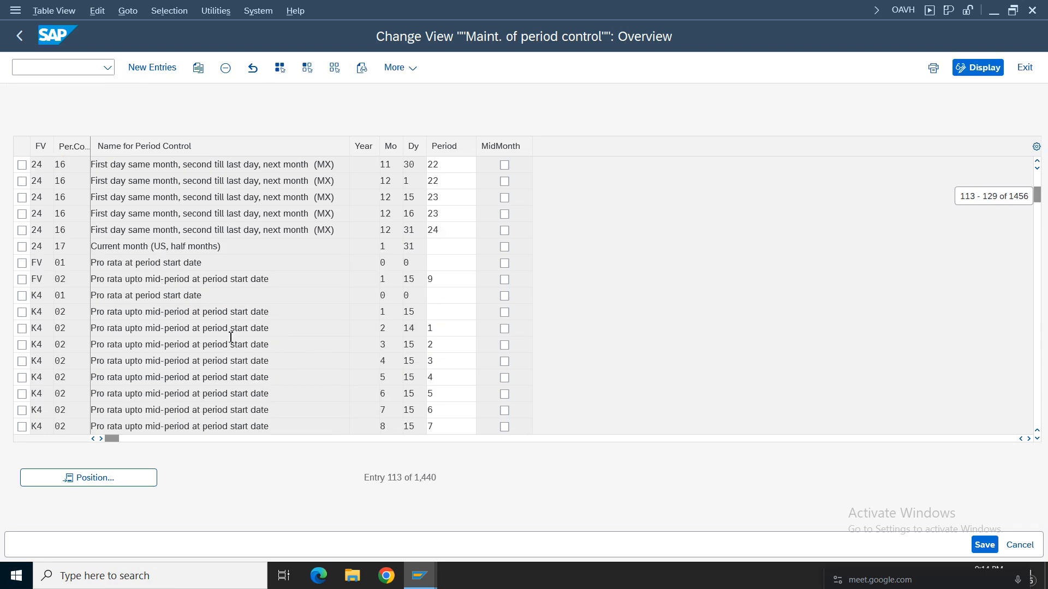
pyautogui.scroll(1, 231, 337)
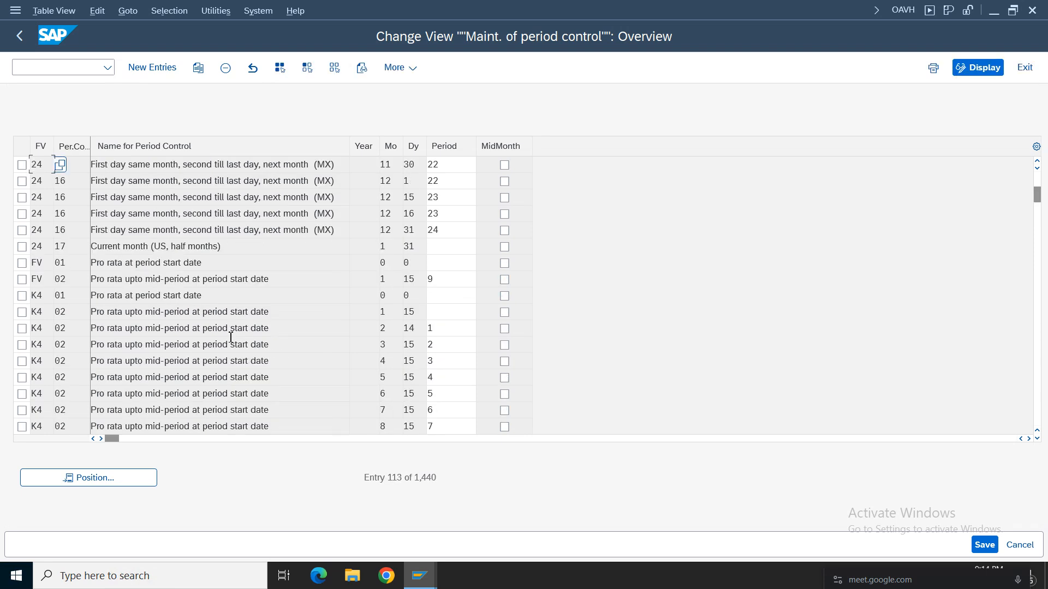
pyautogui.click(200, 73)
pyautogui.click(48, 184)
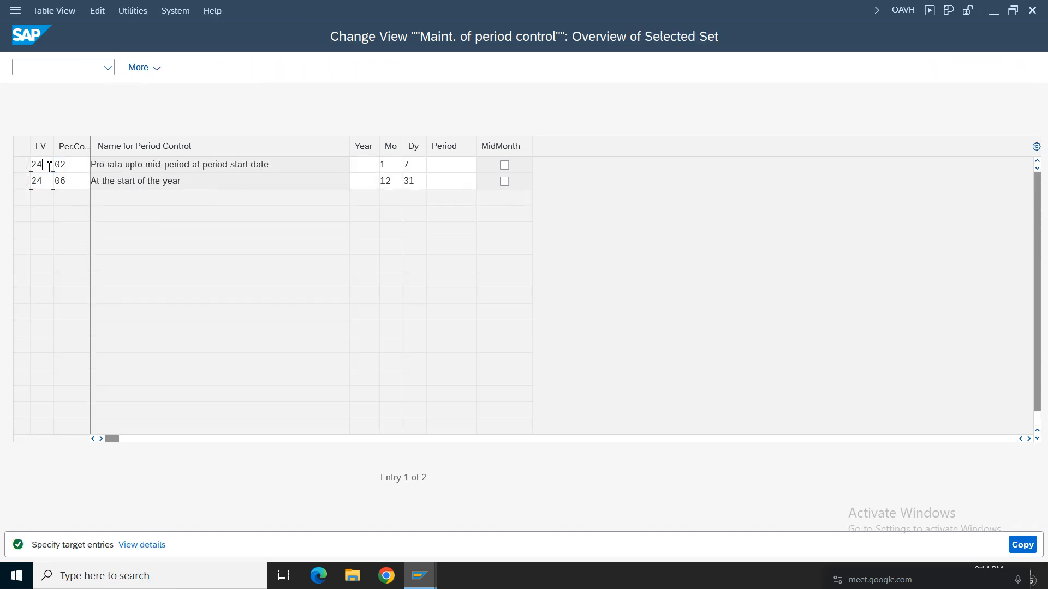
pyautogui.click(43, 165)
pyautogui.press('BackSpace')
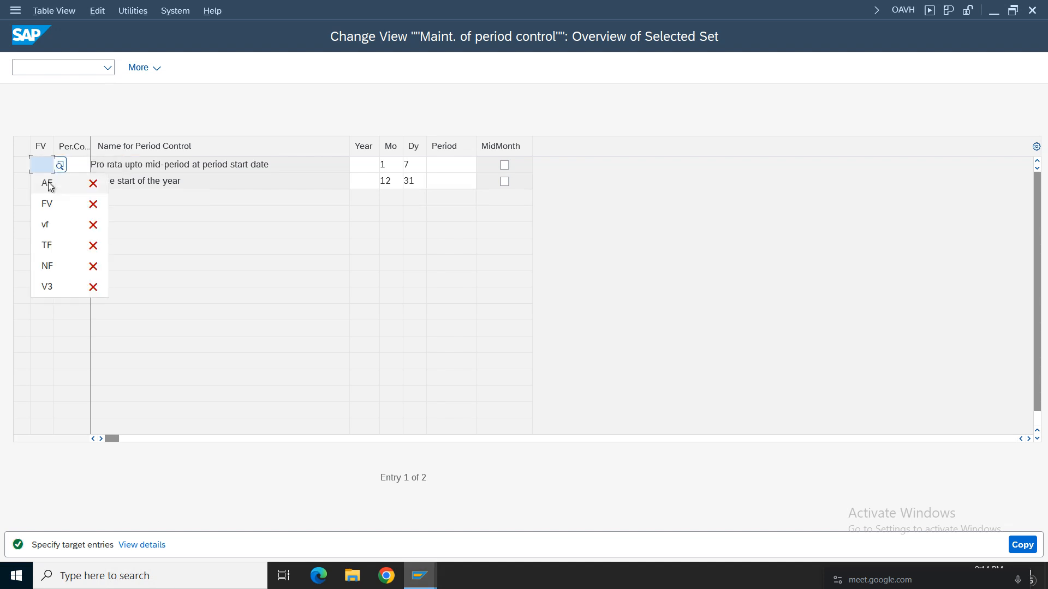
pyautogui.write('af')
pyautogui.press('Tab')
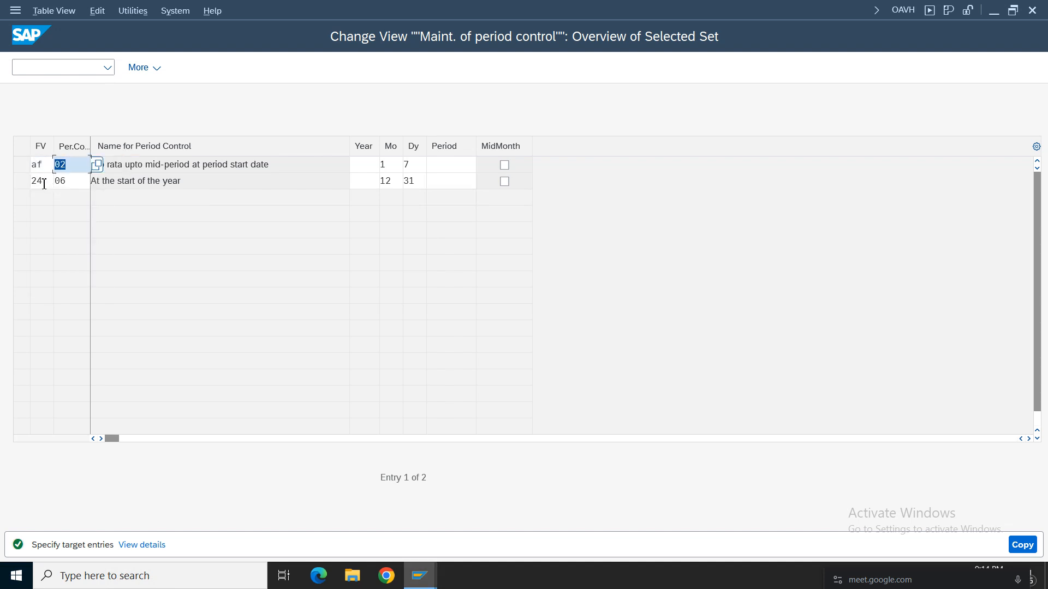
# Set the fiscal year variant of the period control 06 copy to AF and carry out the copy of both entries.
pyautogui.click(44, 184)
pyautogui.write('af')
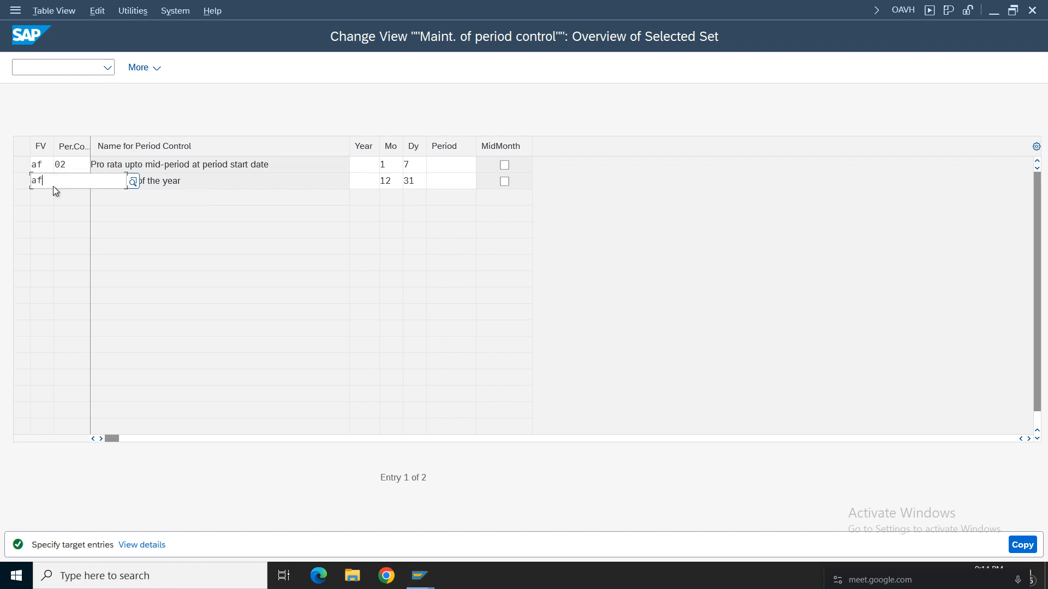
pyautogui.press('Tab')
pyautogui.press('Tab')
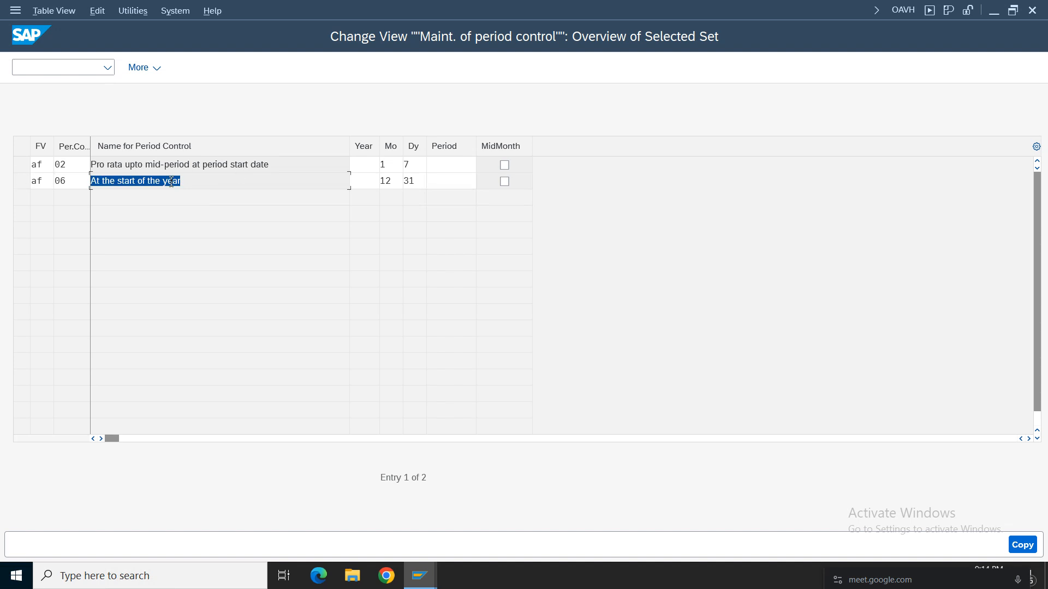
pyautogui.click(151, 169)
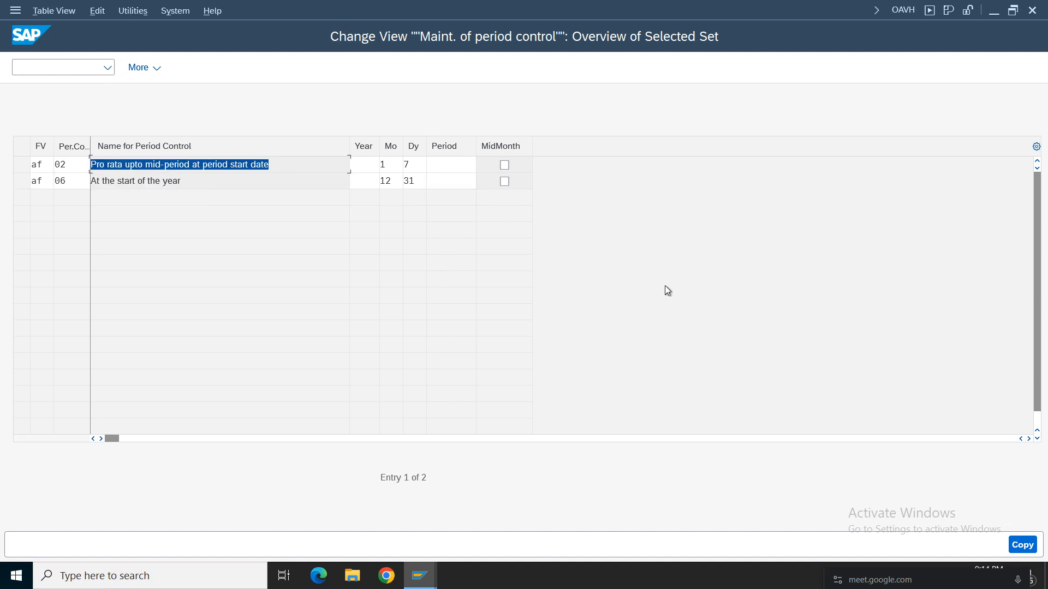
pyautogui.click(1022, 545)
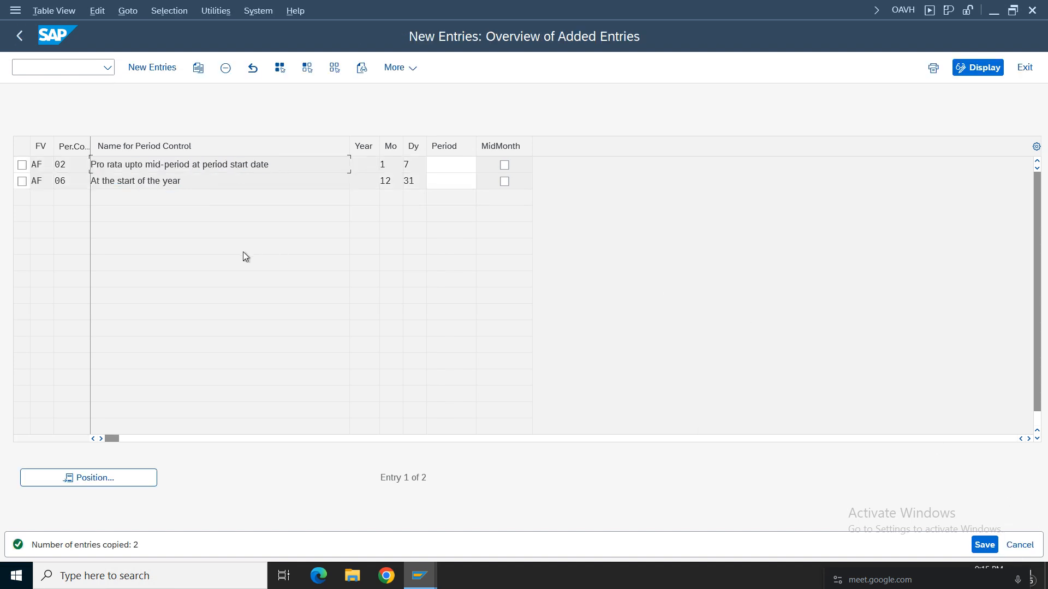
# Save the copied calendar assignments under the Amazon Group customizing request and return to the IMG.
pyautogui.click(984, 545)
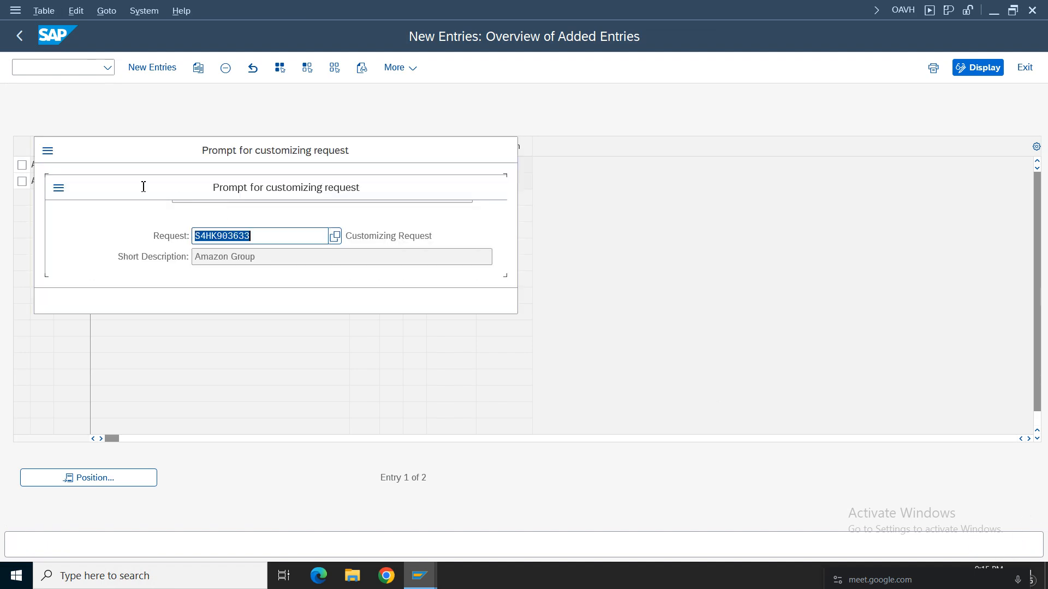
pyautogui.click(350, 301)
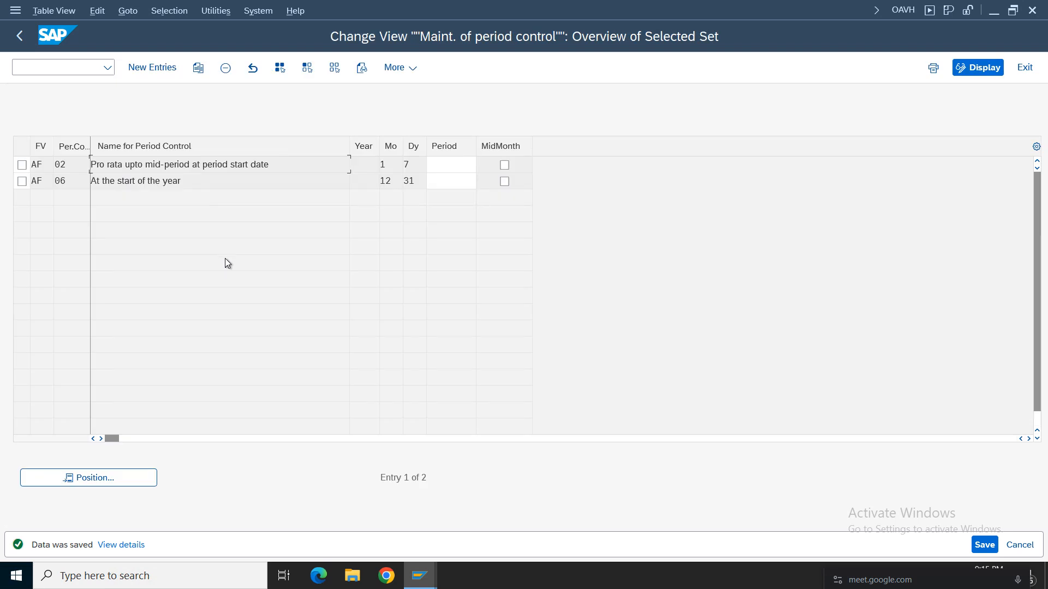
pyautogui.click(20, 40)
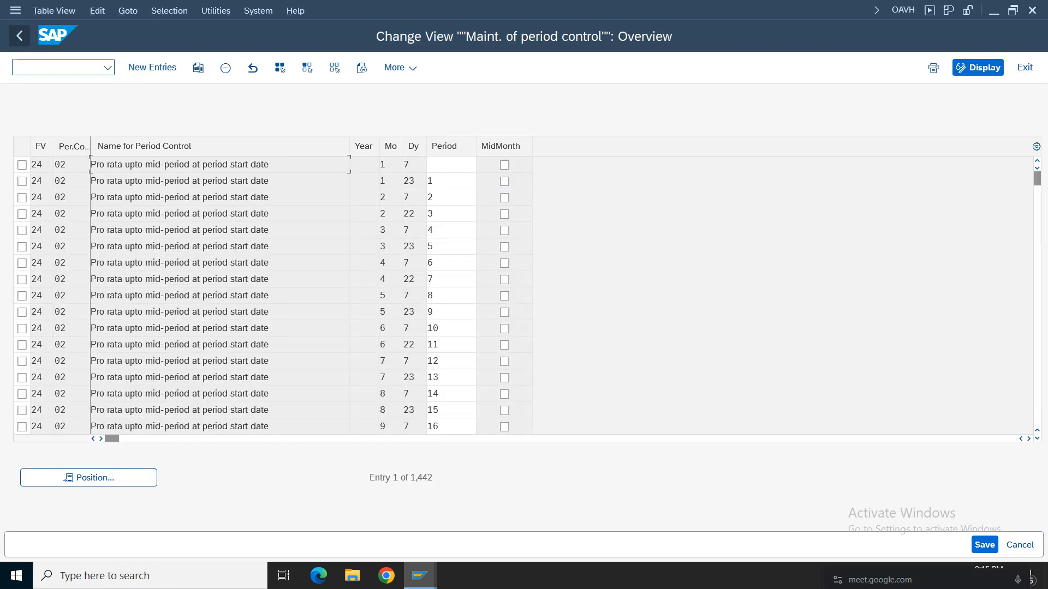
pyautogui.click(21, 40)
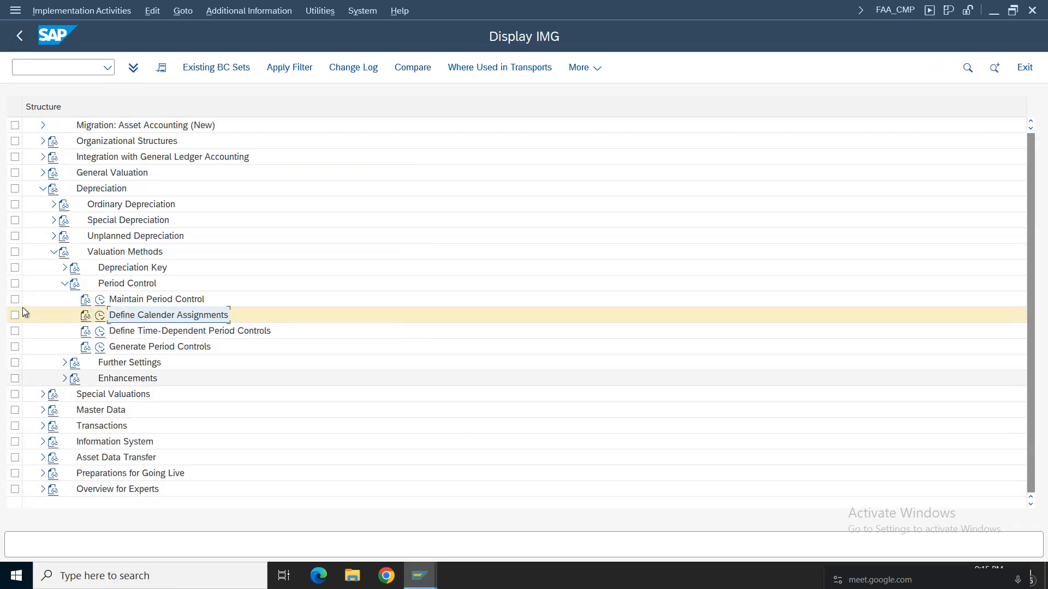
# Look through the period control keys in Maintain Period Control and return to the IMG.
pyautogui.click(100, 299)
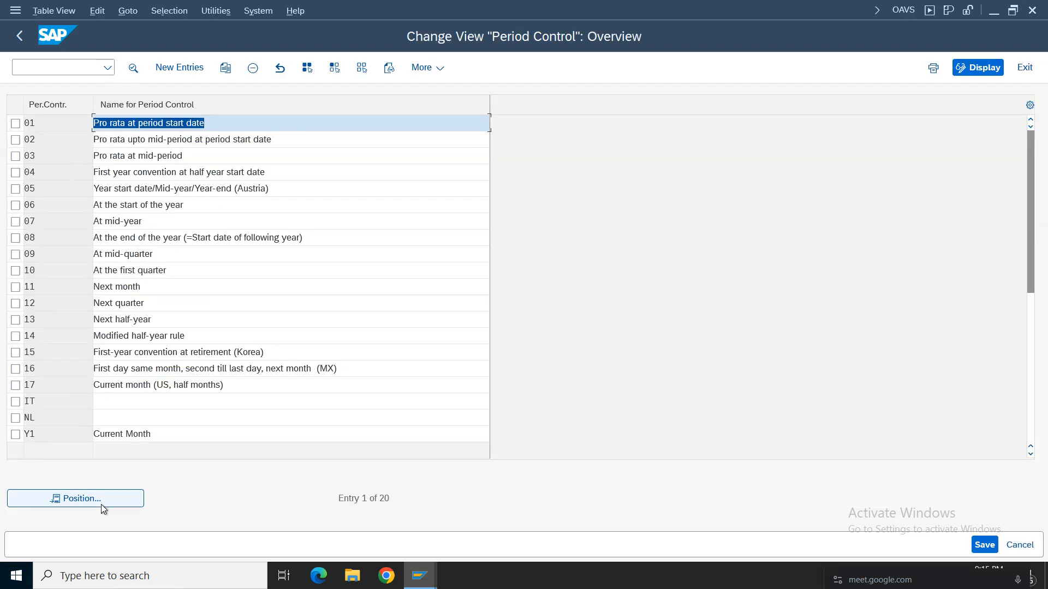
pyautogui.click(171, 355)
pyautogui.doubleClick(170, 354)
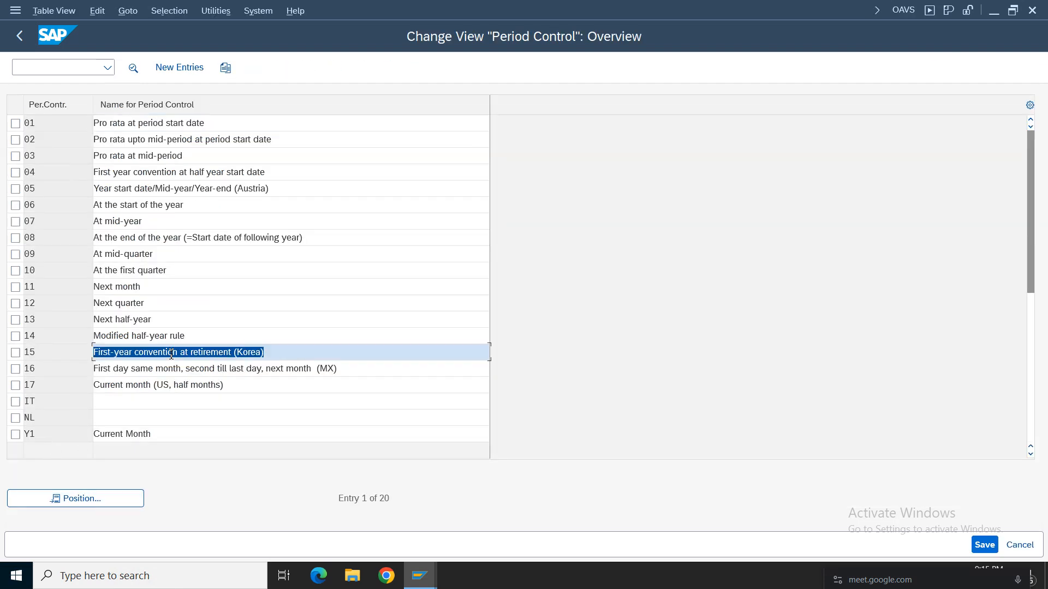
pyautogui.click(19, 39)
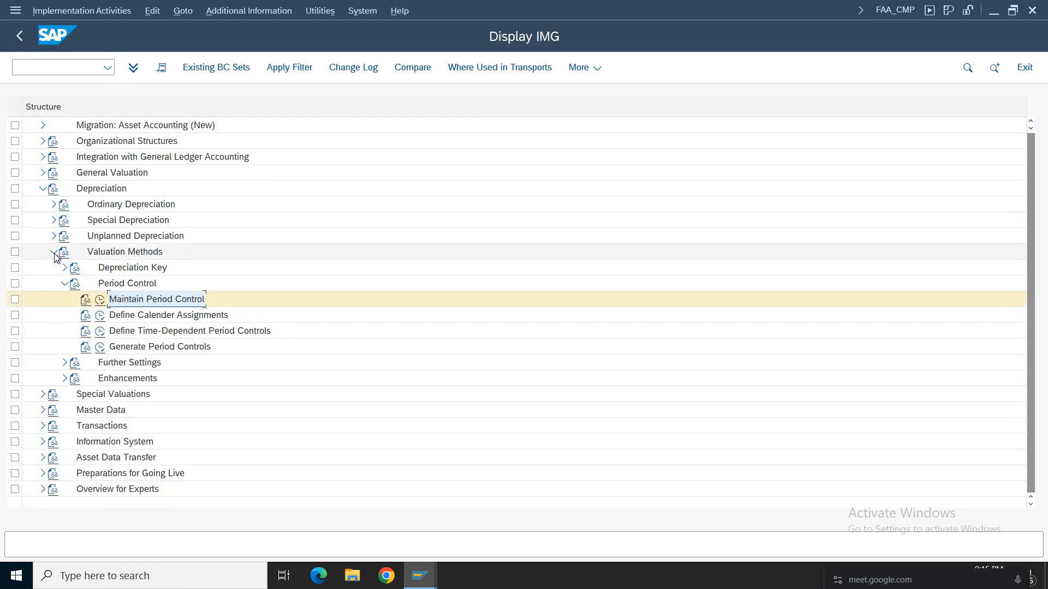
# Open Maintain Period Control Methods from the Calculation Methods of the Depreciation Key under Valuation Methods.
pyautogui.click(54, 253)
pyautogui.click(54, 268)
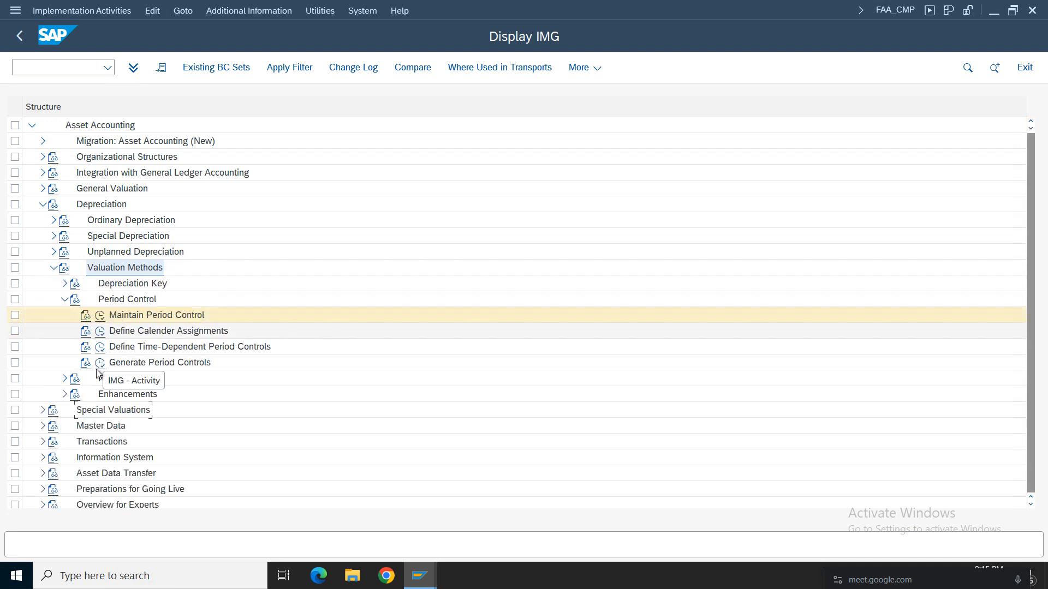
pyautogui.click(65, 299)
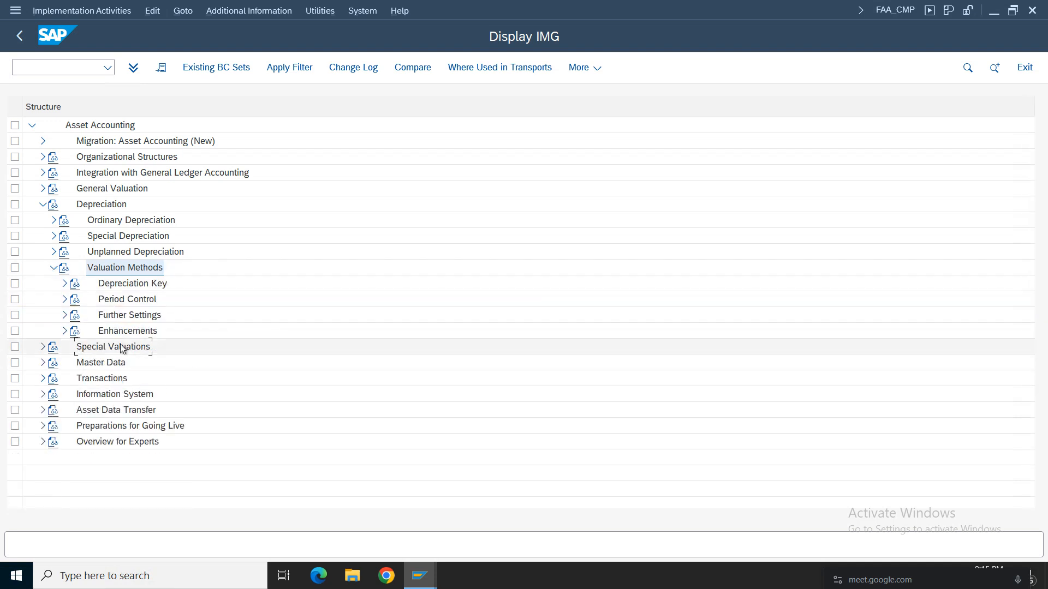
pyautogui.click(64, 284)
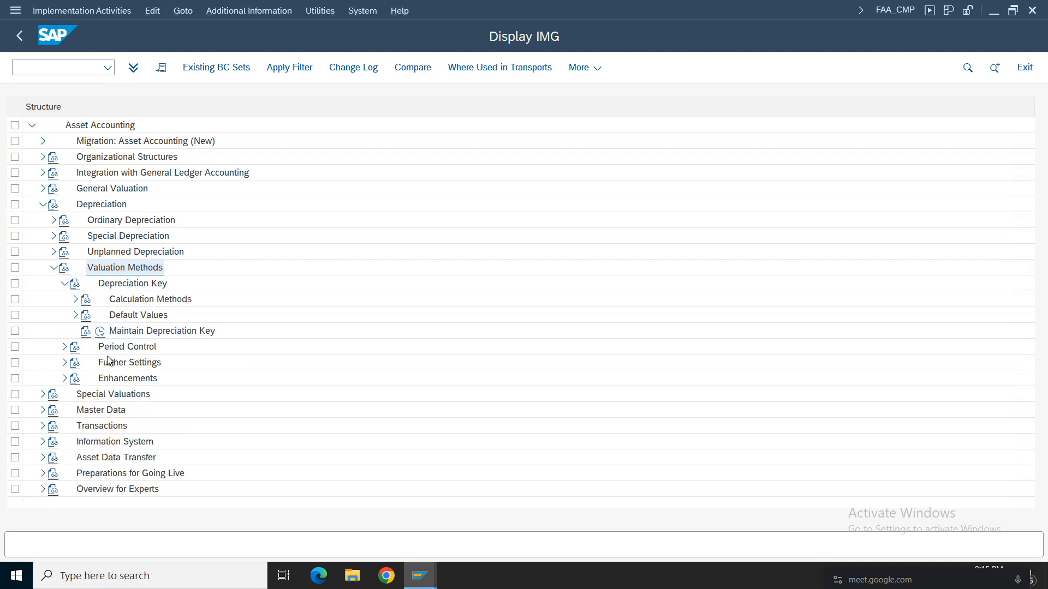
pyautogui.click(76, 299)
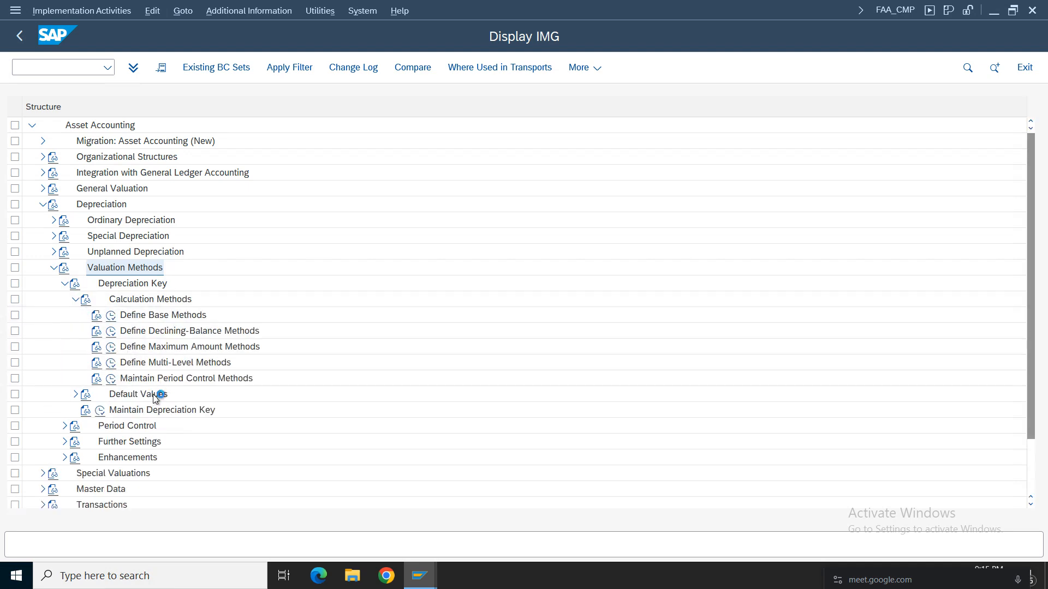
pyautogui.click(111, 378)
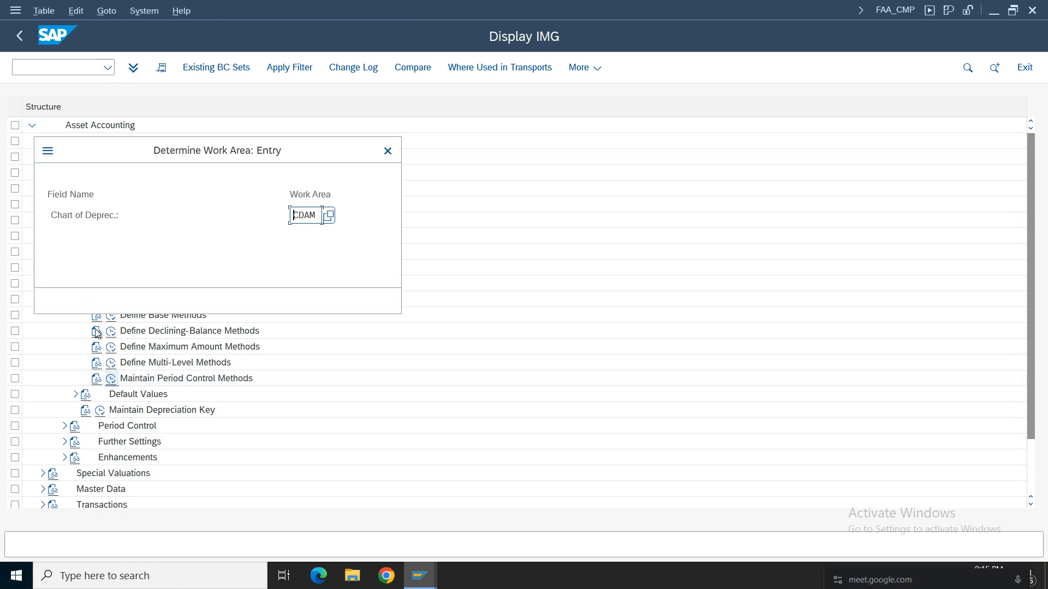
# Confirm chart of depreciation CDAM, compare period control methods 001 and CDF, and return to the IMG.
pyautogui.click(214, 302)
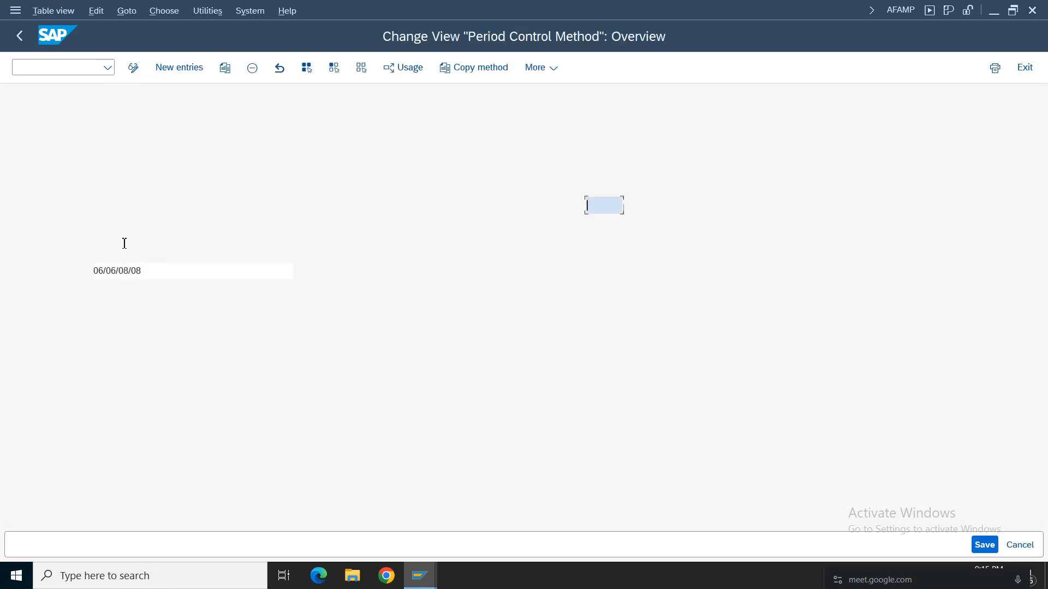
pyautogui.click(15, 206)
pyautogui.click(159, 205)
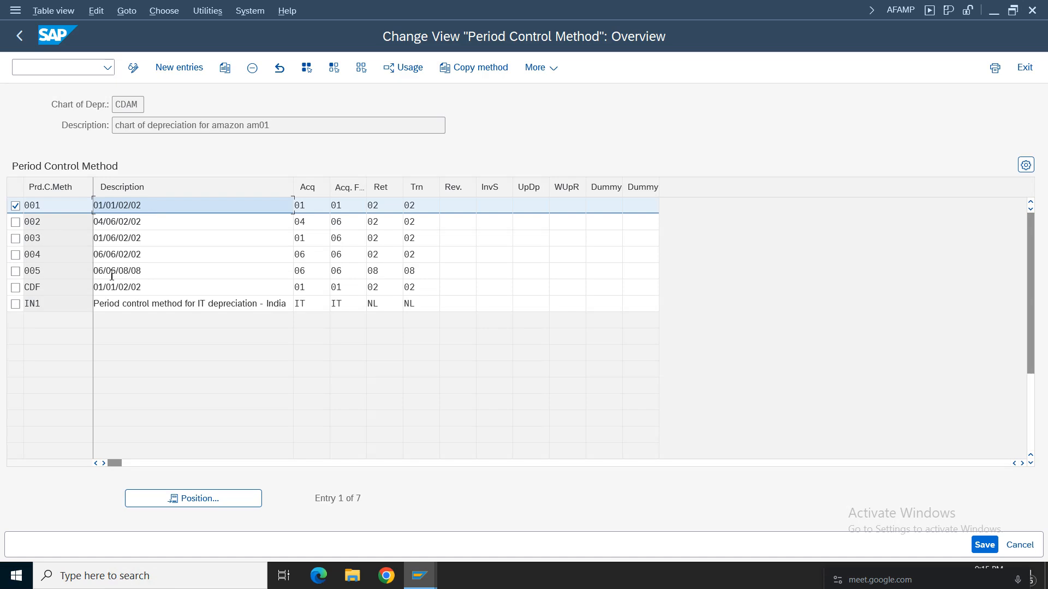
pyautogui.doubleClick(51, 288)
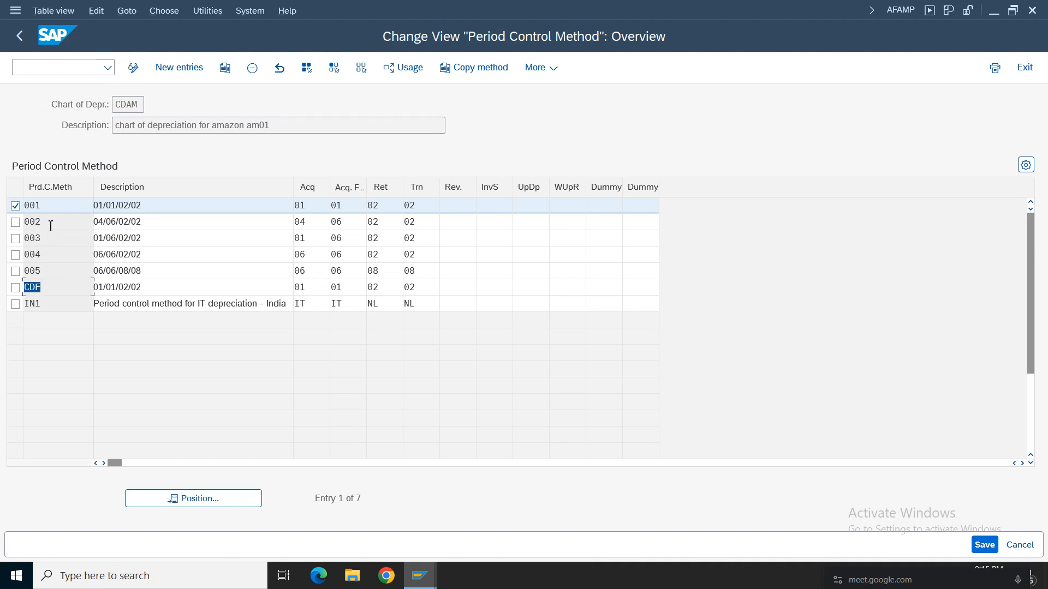
pyautogui.click(65, 204)
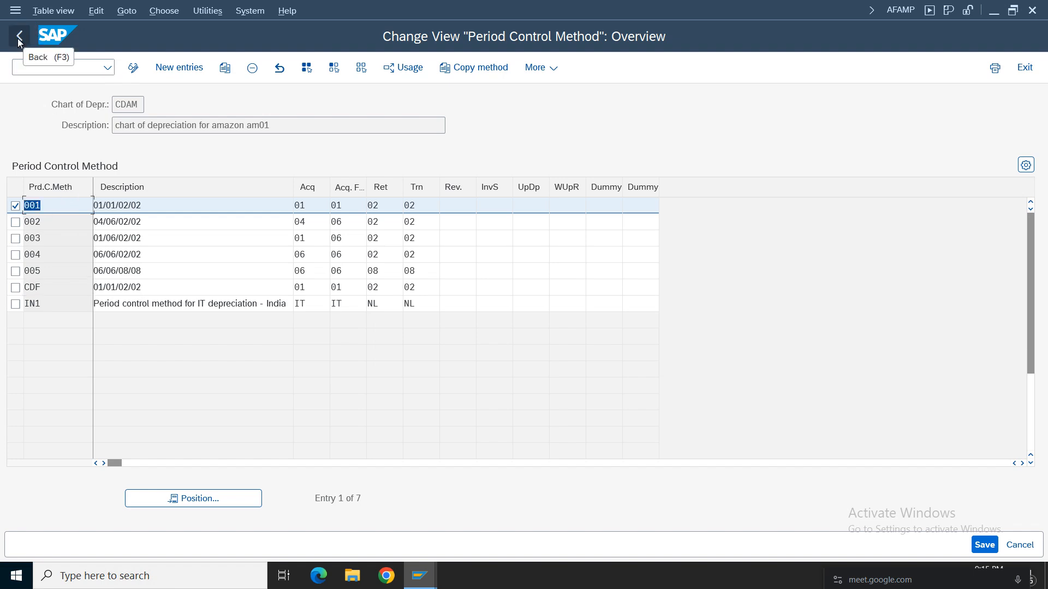
pyautogui.click(20, 37)
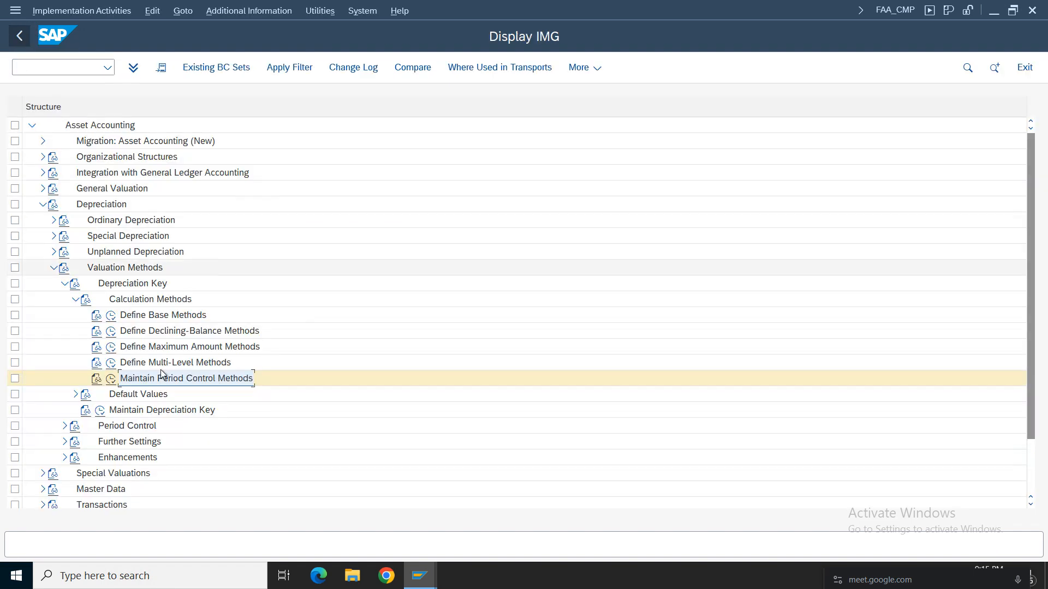
# Check the period control method in depreciation key CDFF's Assignment of Calculation Methods under Maintain Depreciation Key, and return to the IMG.
pyautogui.click(100, 410)
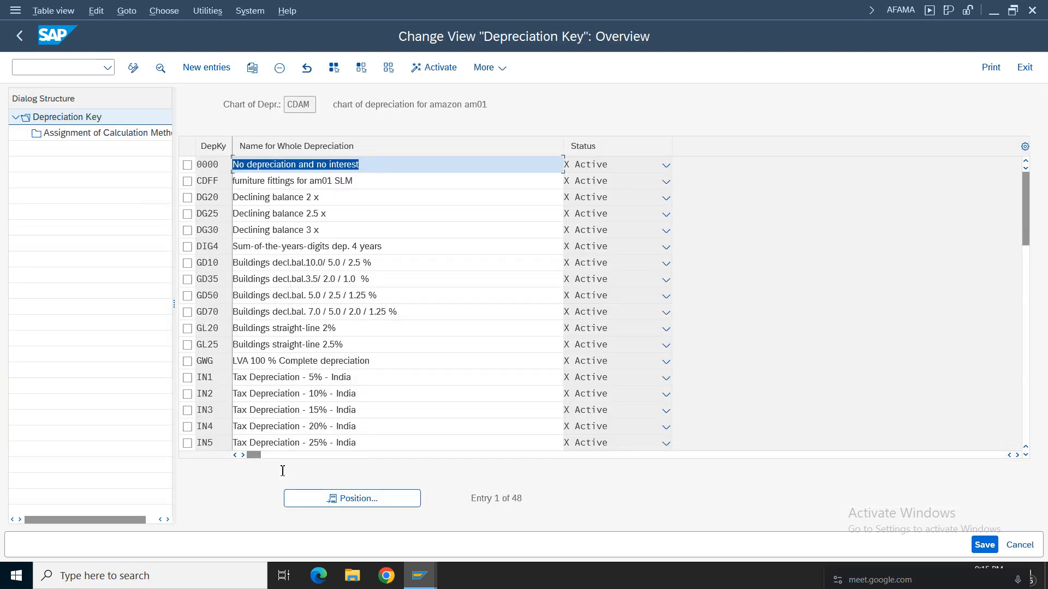
pyautogui.click(187, 181)
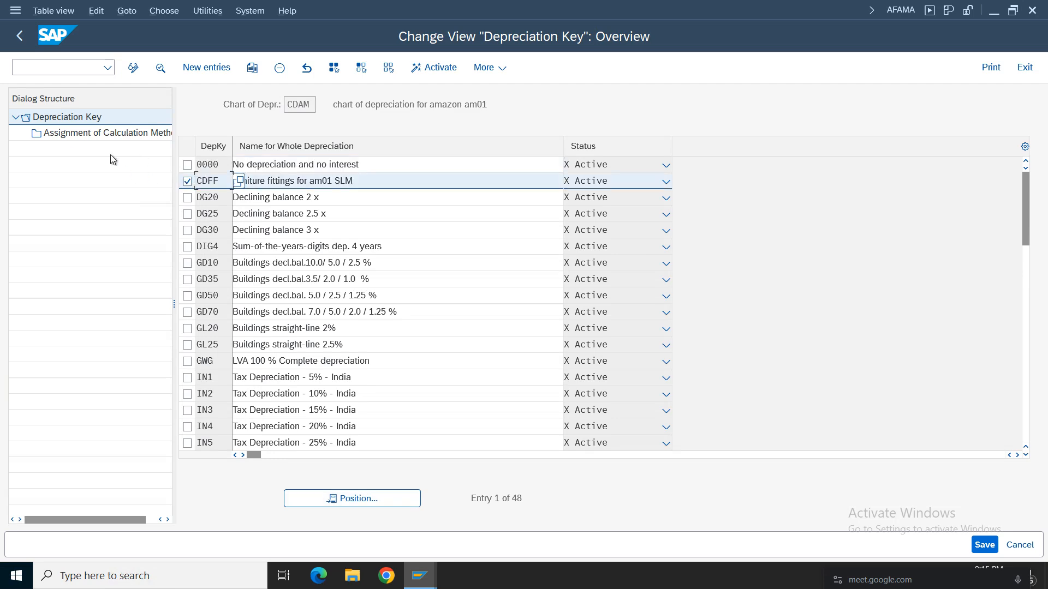
pyautogui.doubleClick(116, 133)
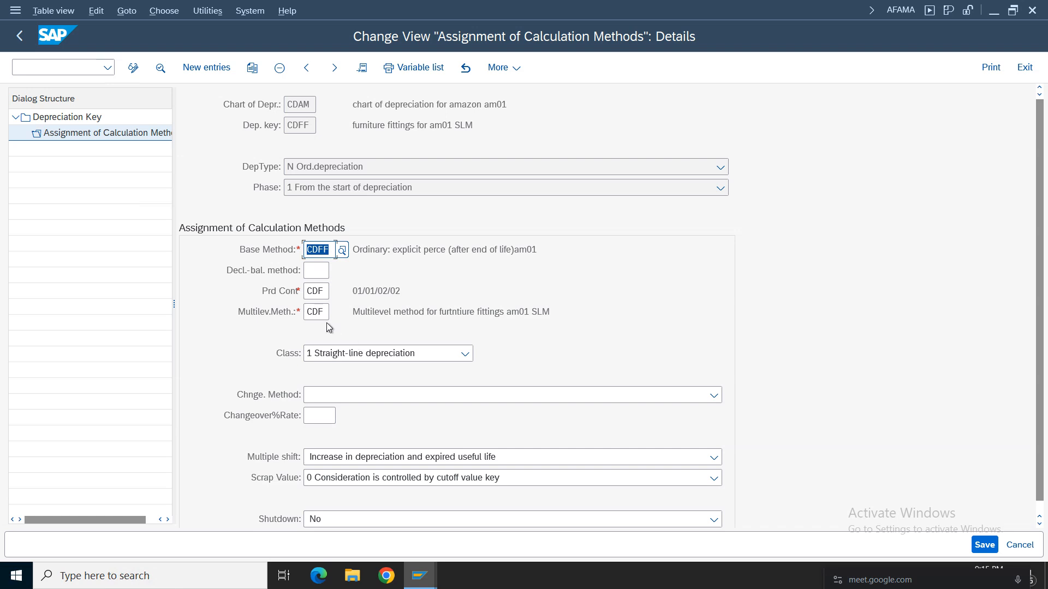
pyautogui.click(320, 287)
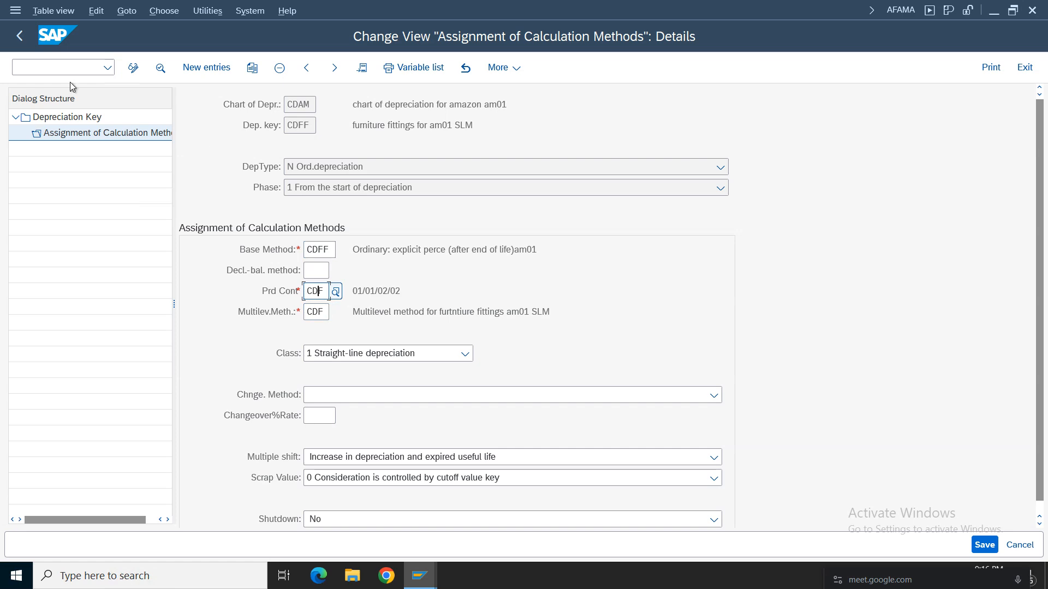
pyautogui.click(19, 35)
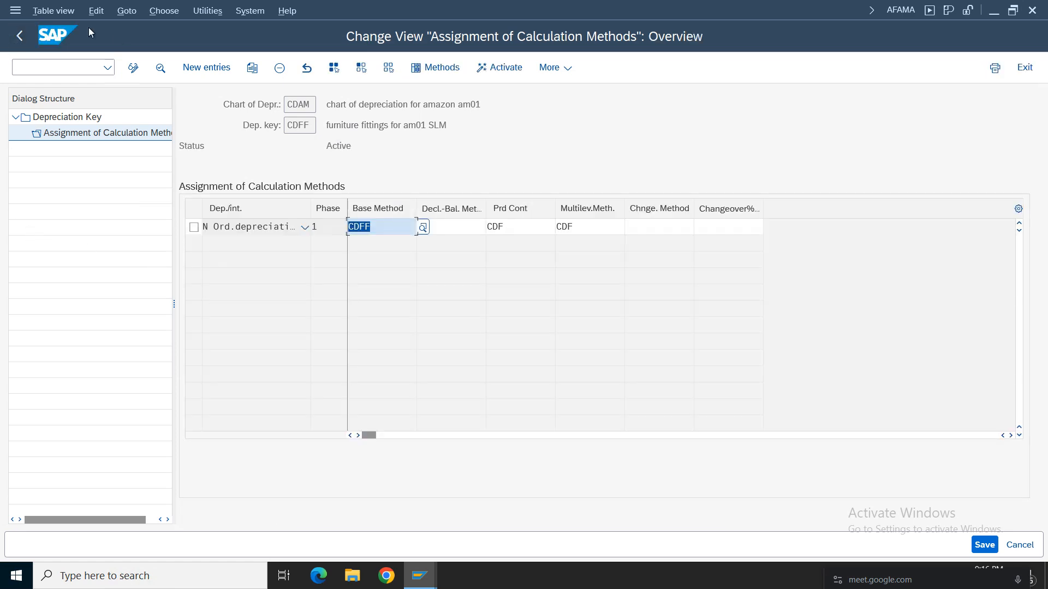
pyautogui.click(19, 35)
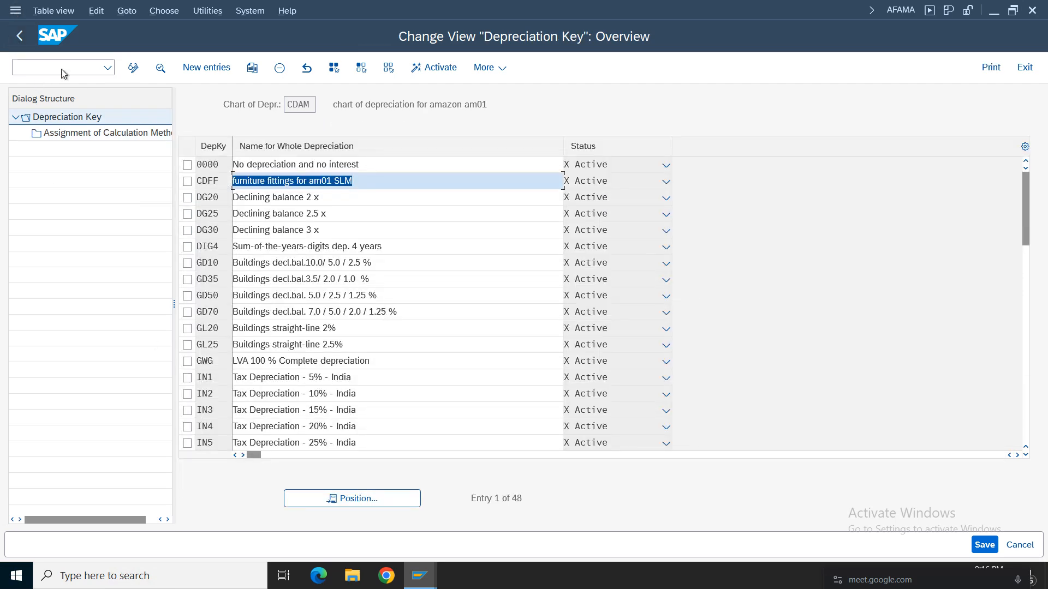
pyautogui.click(20, 37)
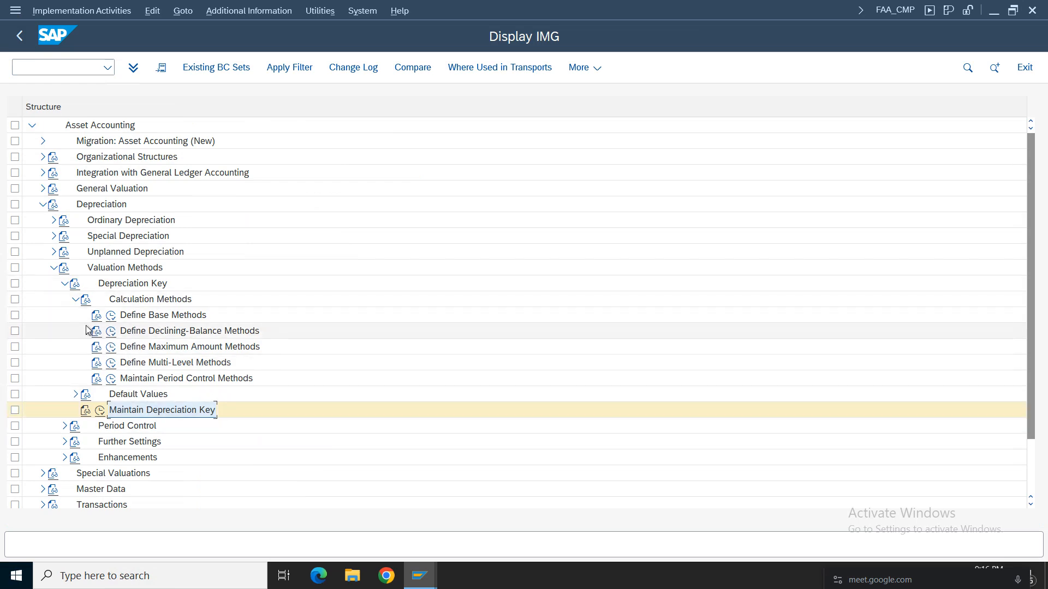
# Collapse the Valuation Methods structure, close the help for the AA613 period determination error, and exit the IMG.
pyautogui.click(73, 300)
pyautogui.click(62, 285)
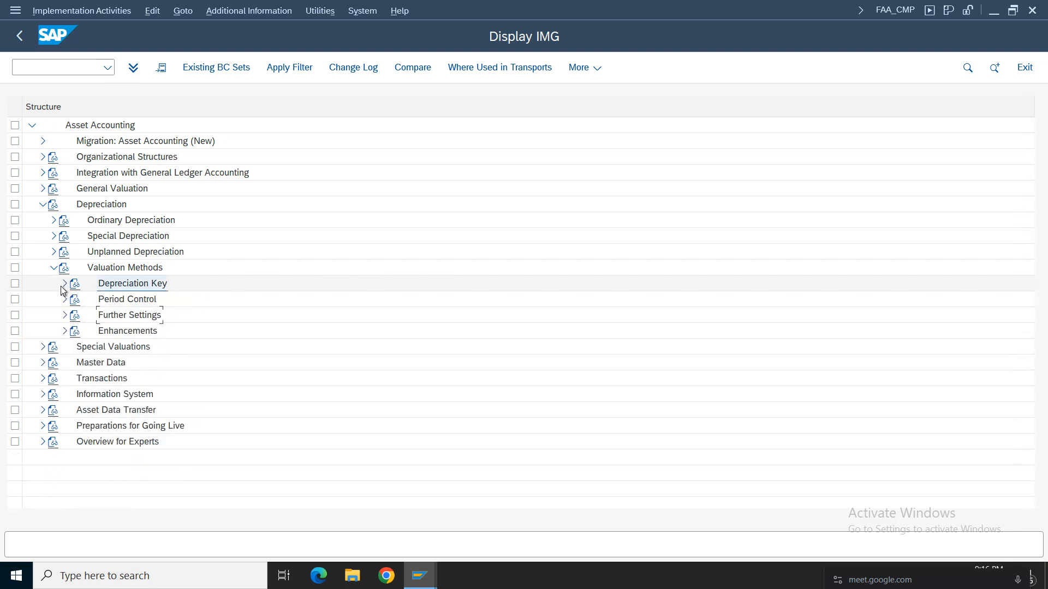
pyautogui.click(54, 267)
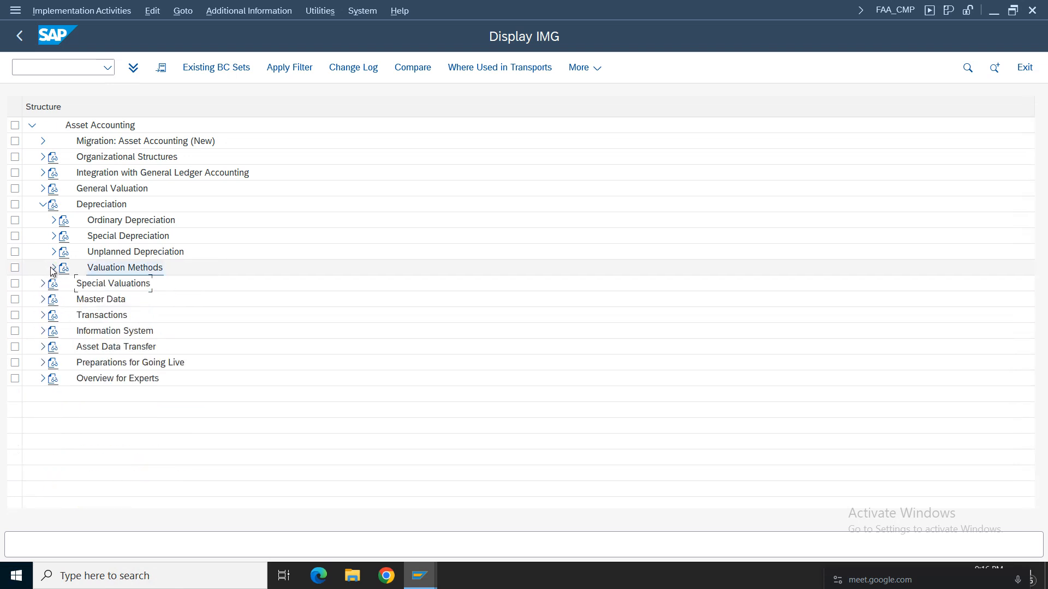
pyautogui.click(419, 575)
pyautogui.click(585, 526)
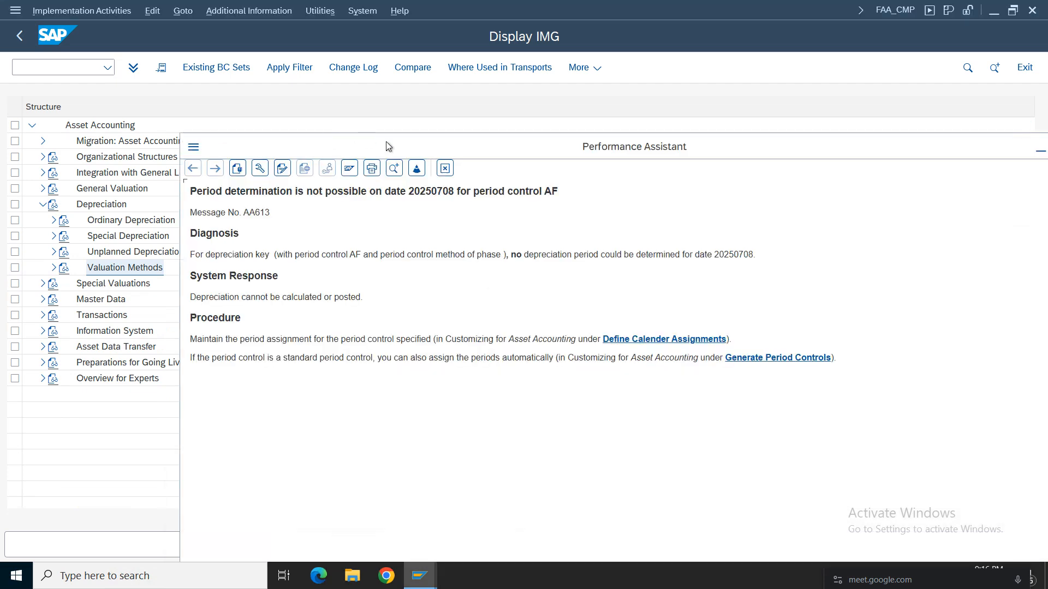
pyautogui.click(444, 168)
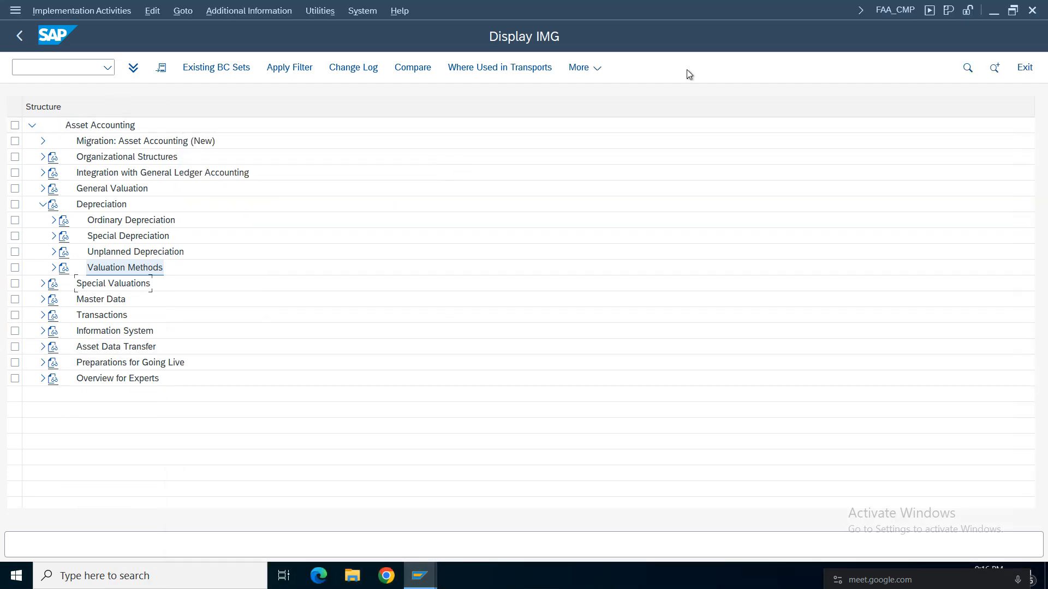
pyautogui.click(1023, 69)
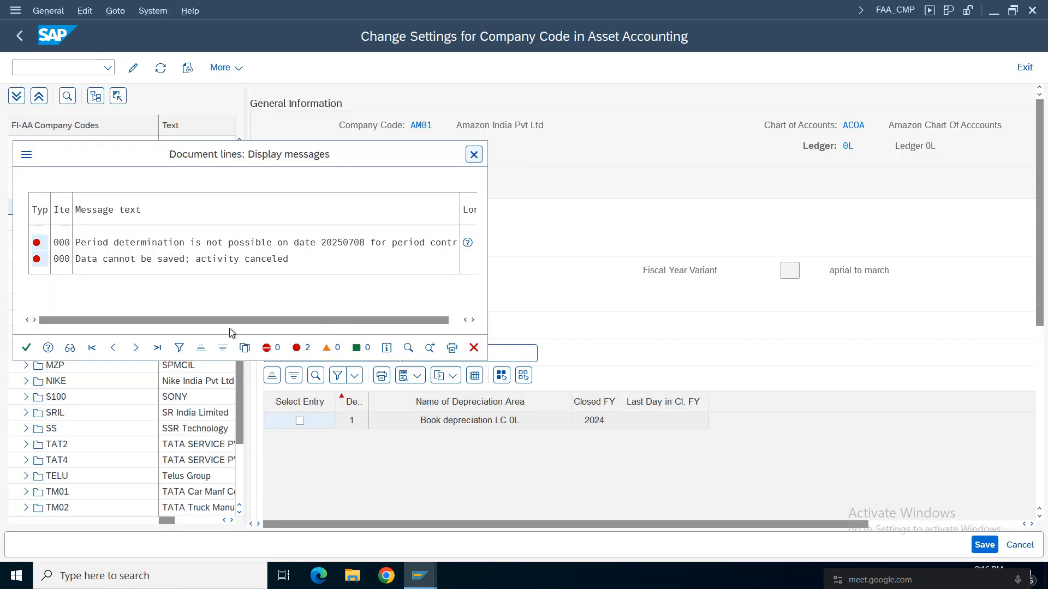
# Close the message log and leave the Asset Accounting company code settings without saving the changes.
pyautogui.click(474, 155)
pyautogui.click(431, 350)
pyautogui.click(27, 348)
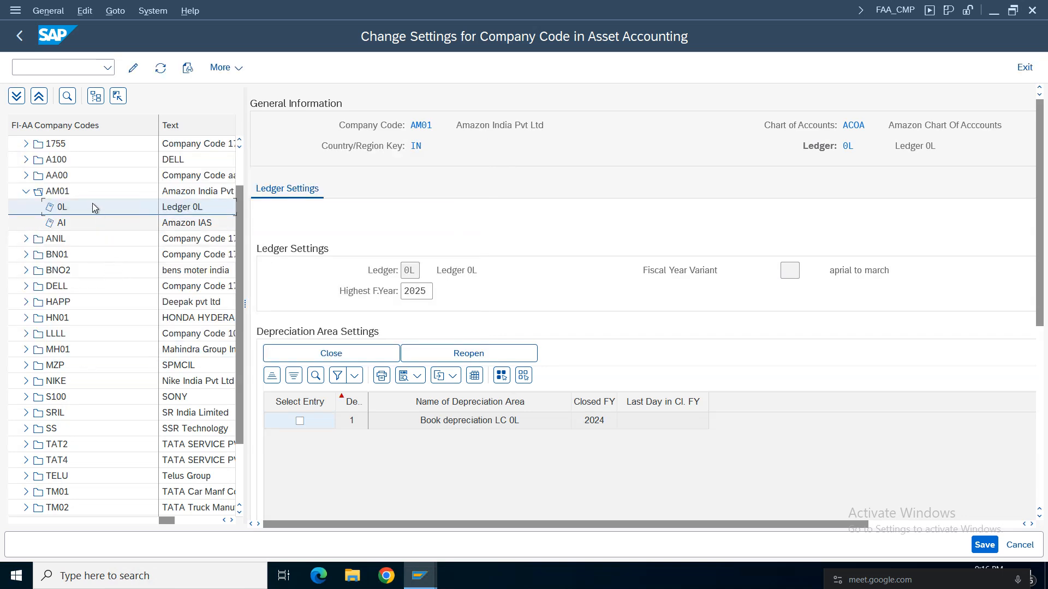
pyautogui.click(20, 35)
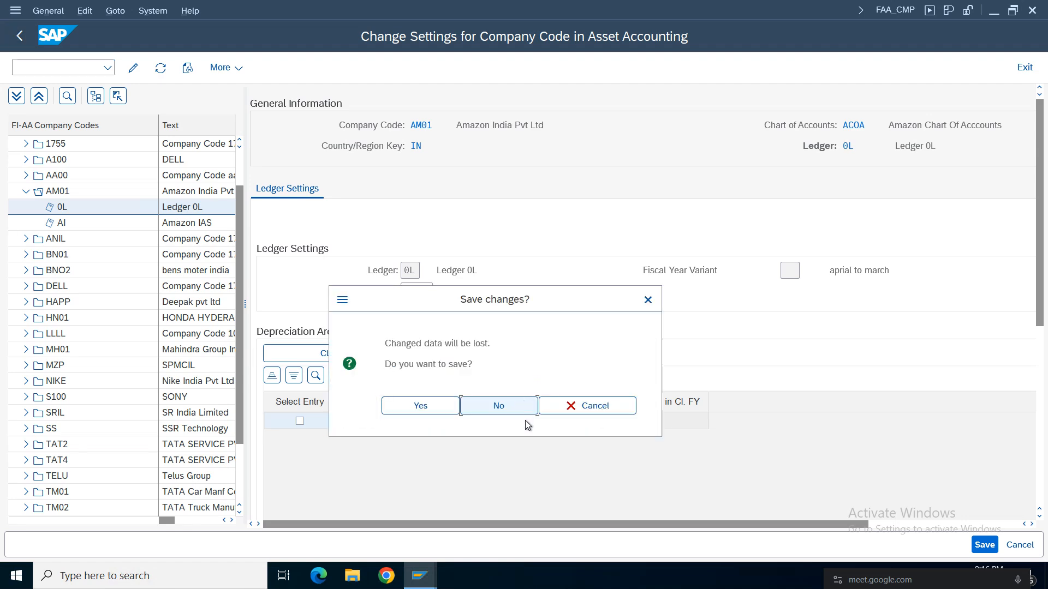
pyautogui.press('Return')
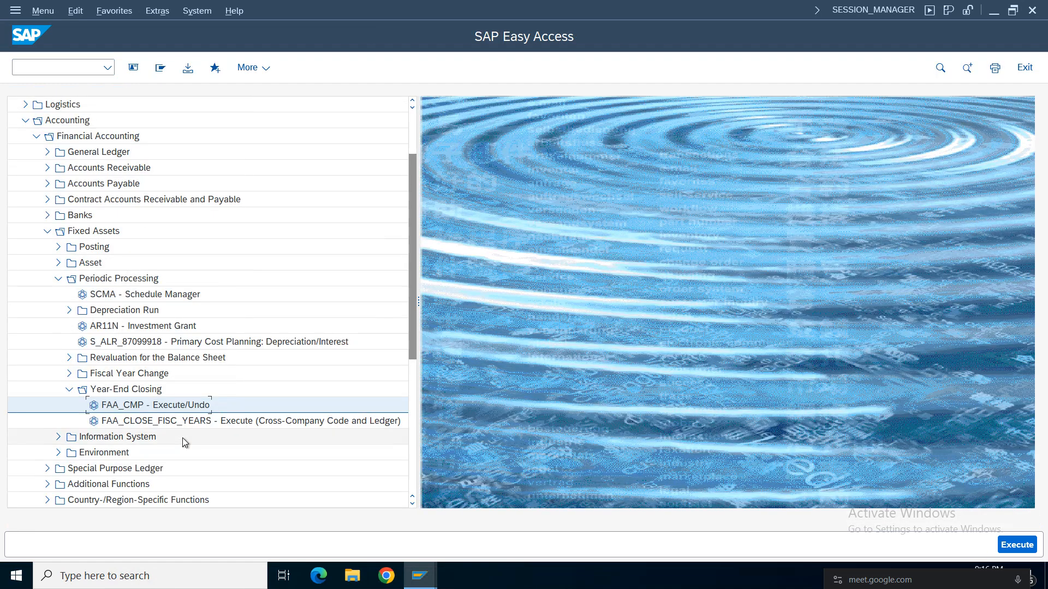
# Reopen FAA_CMP in change mode, set the highest fiscal year of AM01's ledger 0L to 2025, and save the settings.
pyautogui.doubleClick(166, 411)
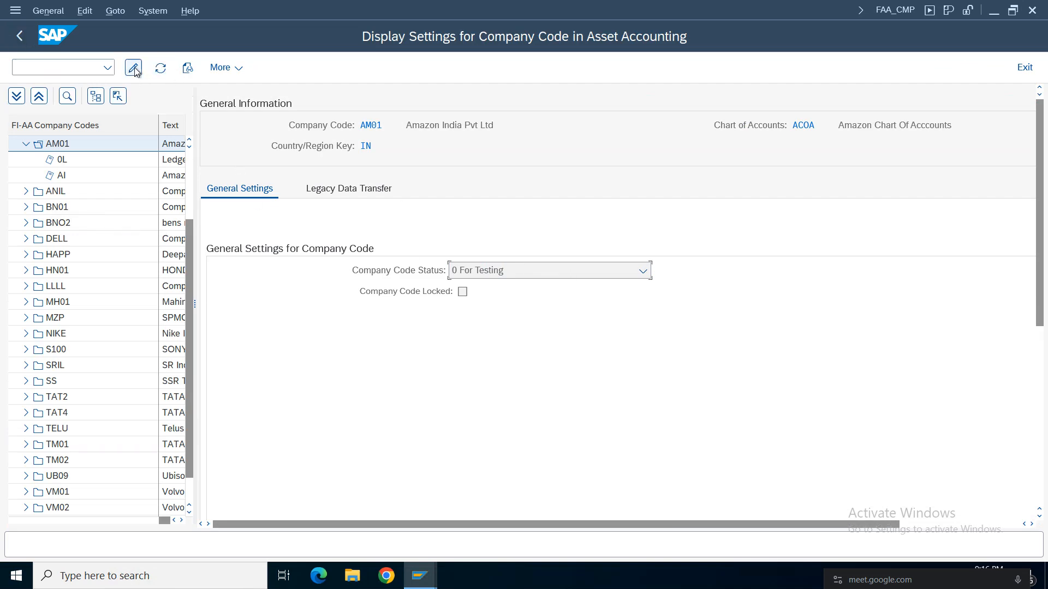
pyautogui.click(134, 69)
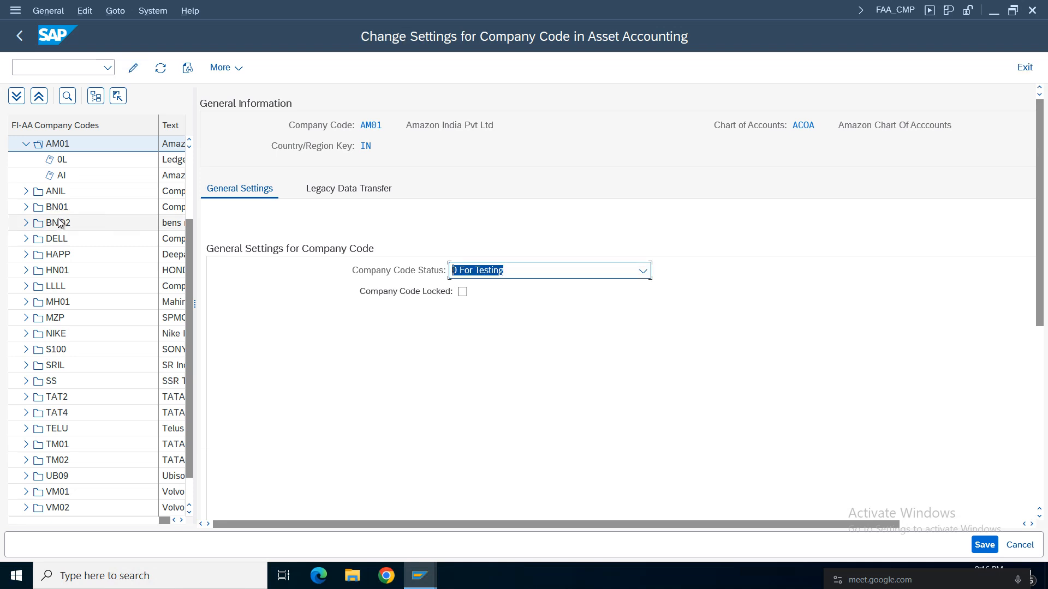
pyautogui.click(63, 160)
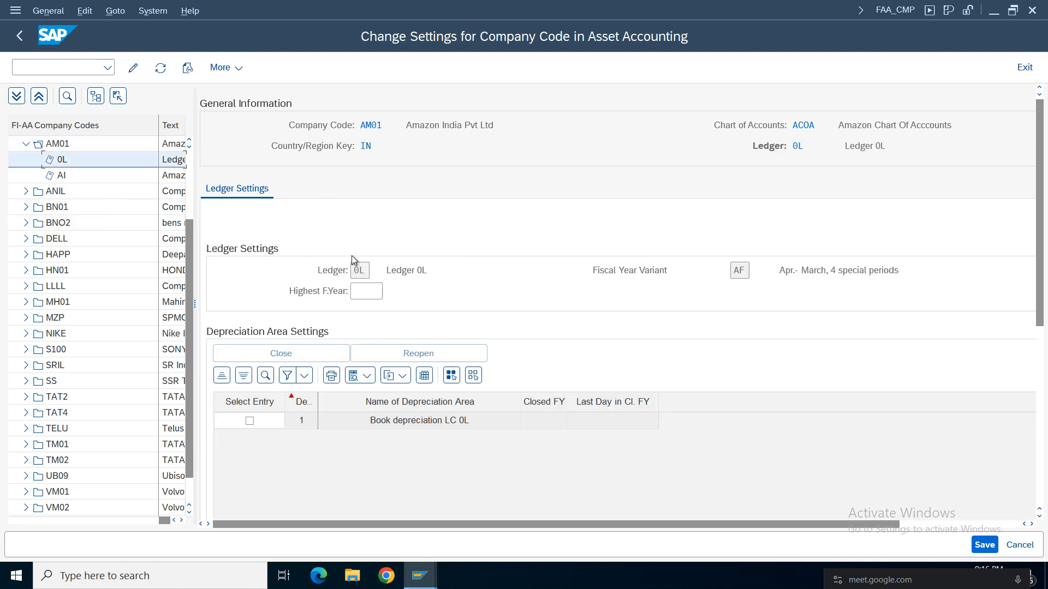
pyautogui.click(361, 295)
pyautogui.click(361, 305)
pyautogui.click(985, 544)
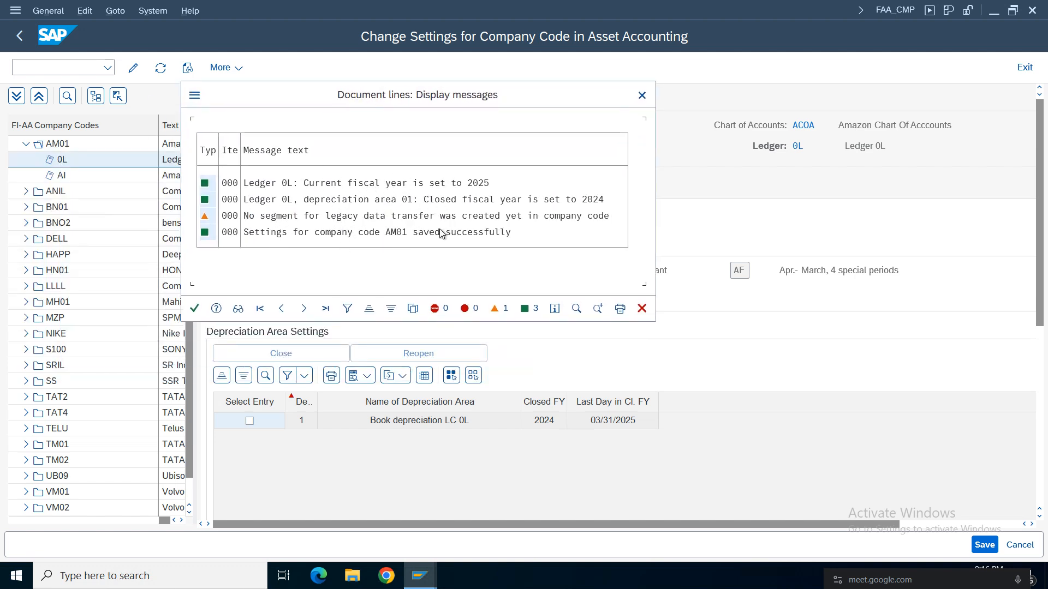
pyautogui.click(195, 309)
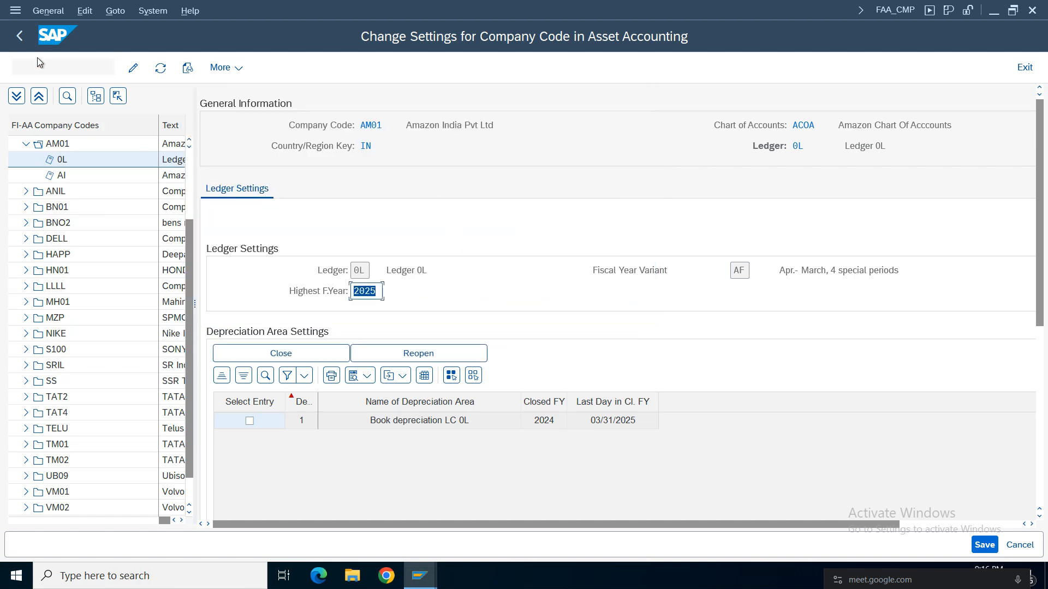
pyautogui.click(20, 34)
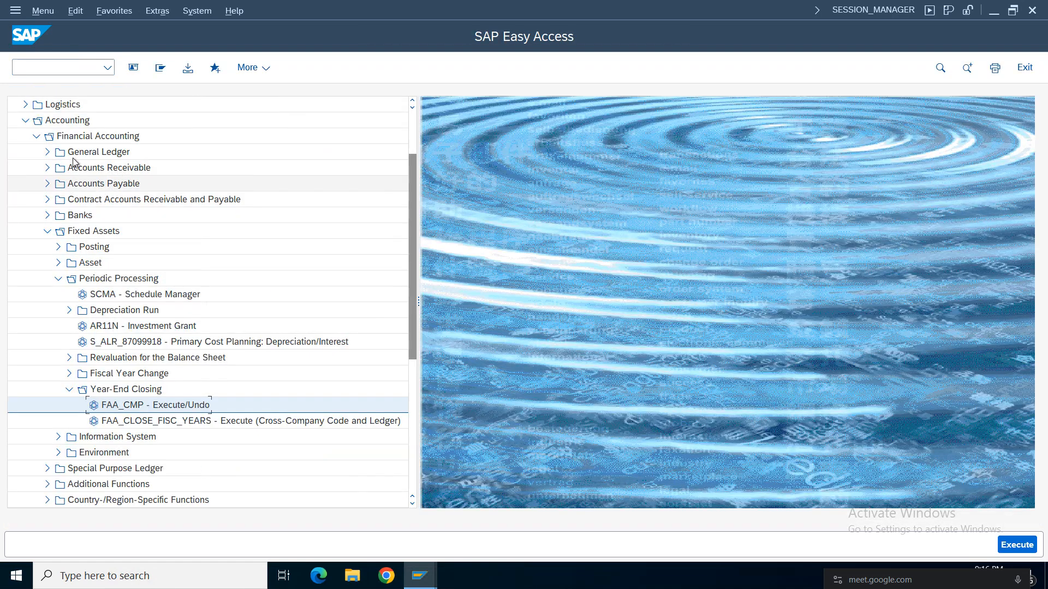
# Collapse Periodic Processing and start AS01 from the Create folder under Fixed Assets, Asset.
pyautogui.click(69, 389)
pyautogui.click(58, 279)
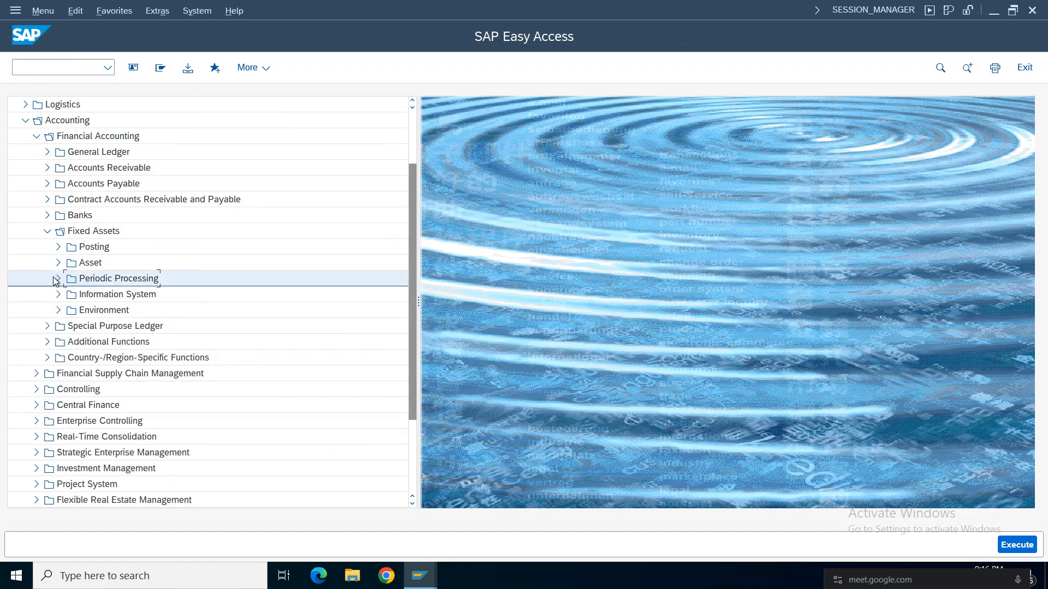
pyautogui.click(59, 263)
pyautogui.click(67, 279)
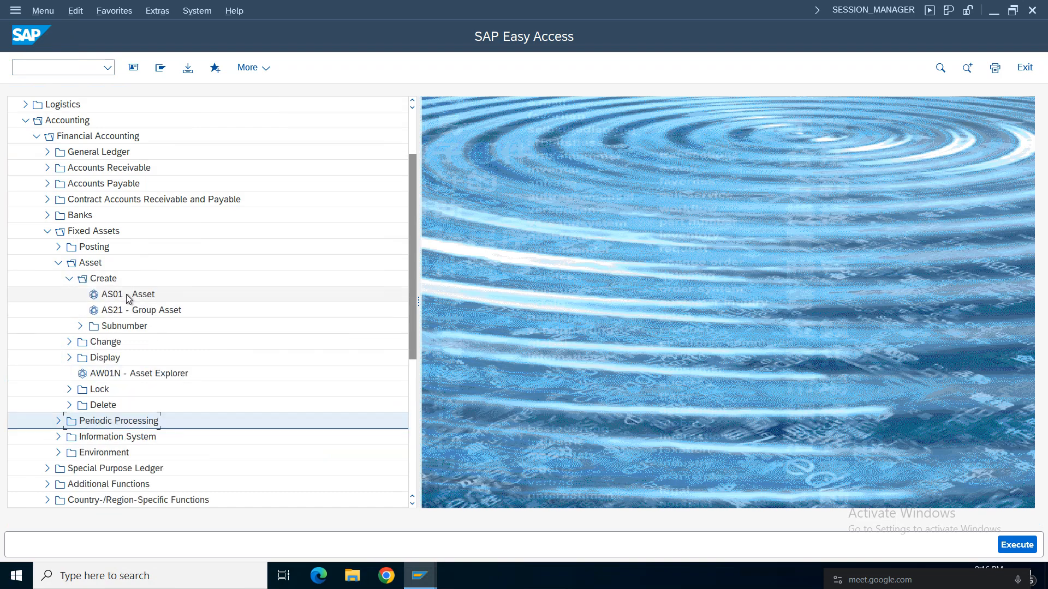
pyautogui.doubleClick(126, 294)
# Proceed to the asset master data with asset class CDFF, company code AM01 and 1 similar asset.
pyautogui.moveTo(234, 147); pyautogui.dragTo(158, 150)
pyautogui.click(217, 164)
pyautogui.click(207, 188)
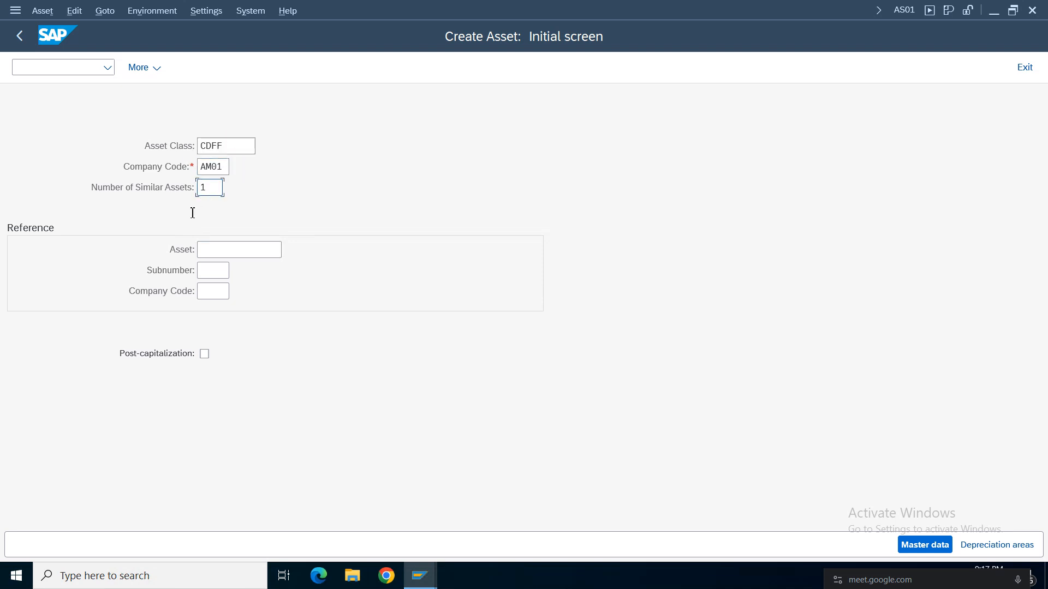
pyautogui.press('Return')
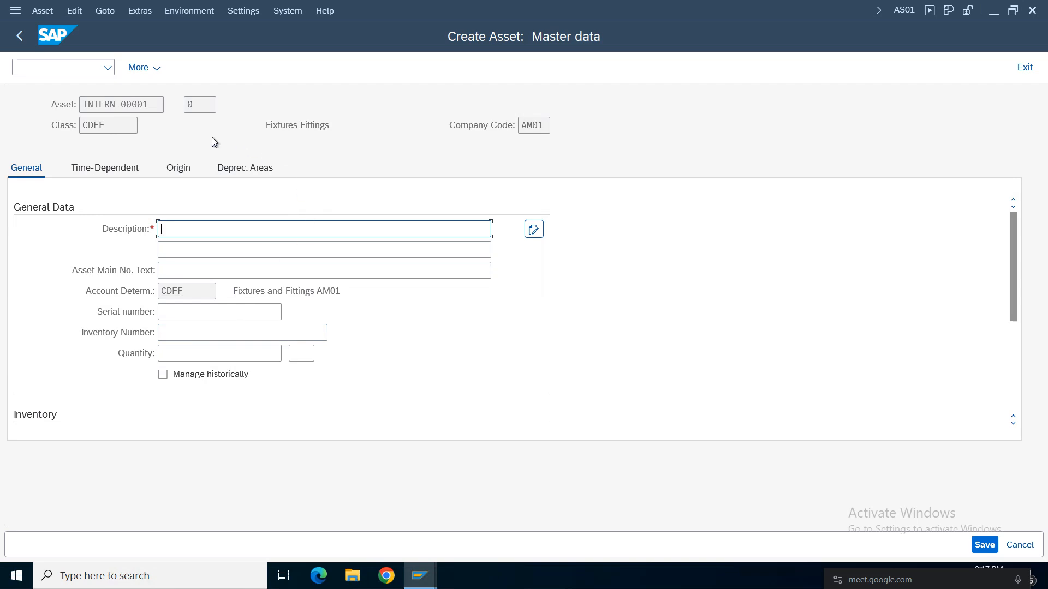
# Check the company code, asset class and account determination on the new asset's General data.
pyautogui.doubleClick(536, 123)
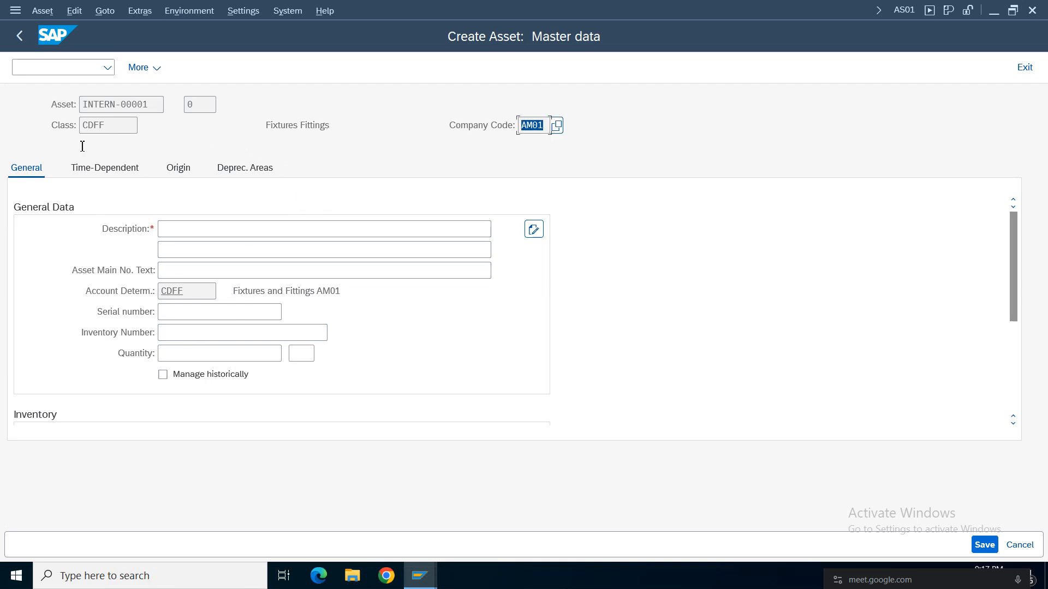
pyautogui.doubleClick(112, 130)
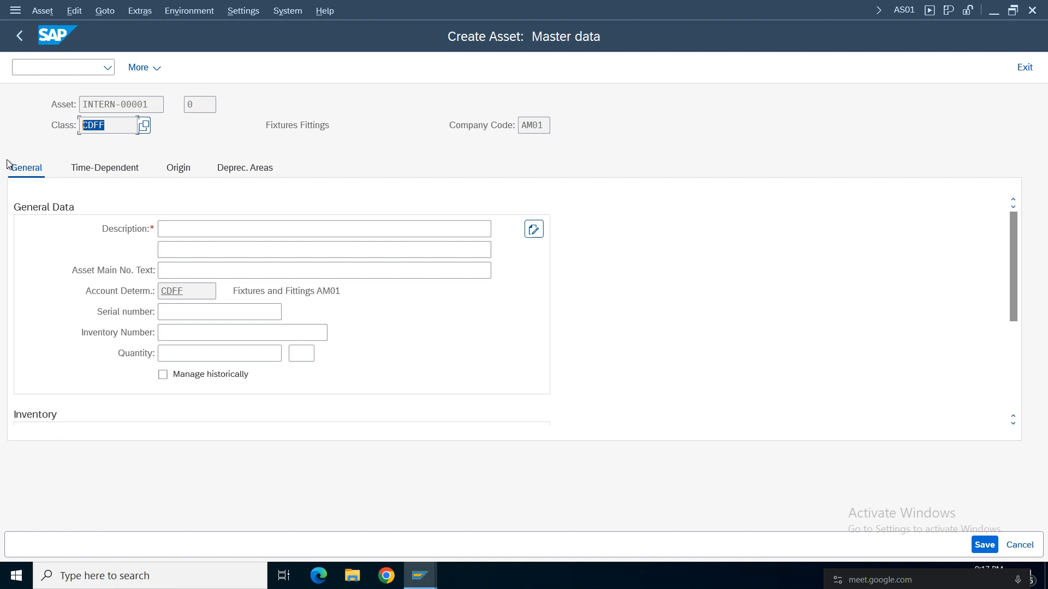
pyautogui.doubleClick(188, 298)
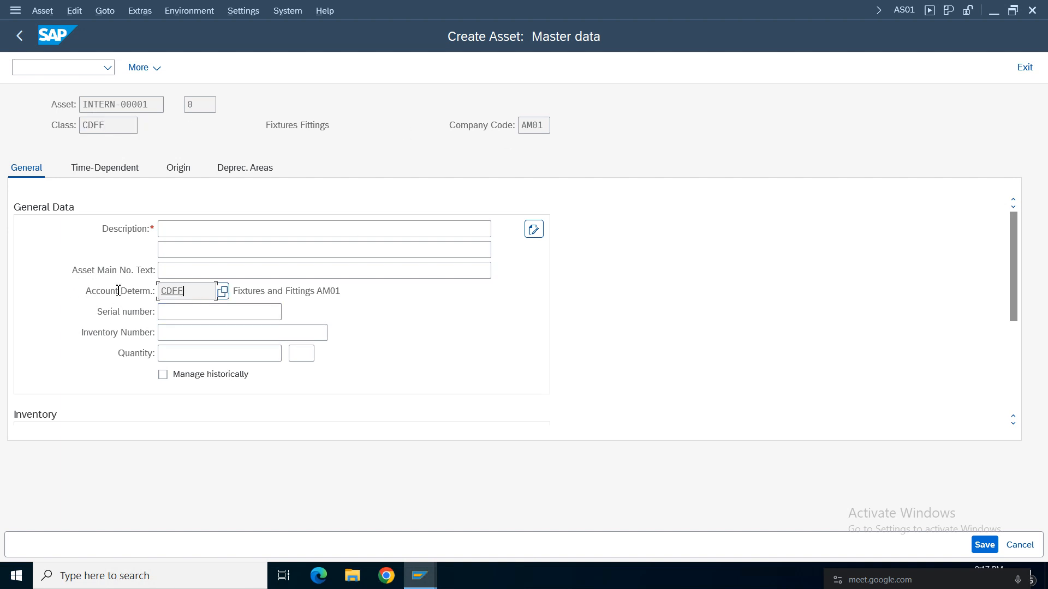
pyautogui.doubleClick(382, 298)
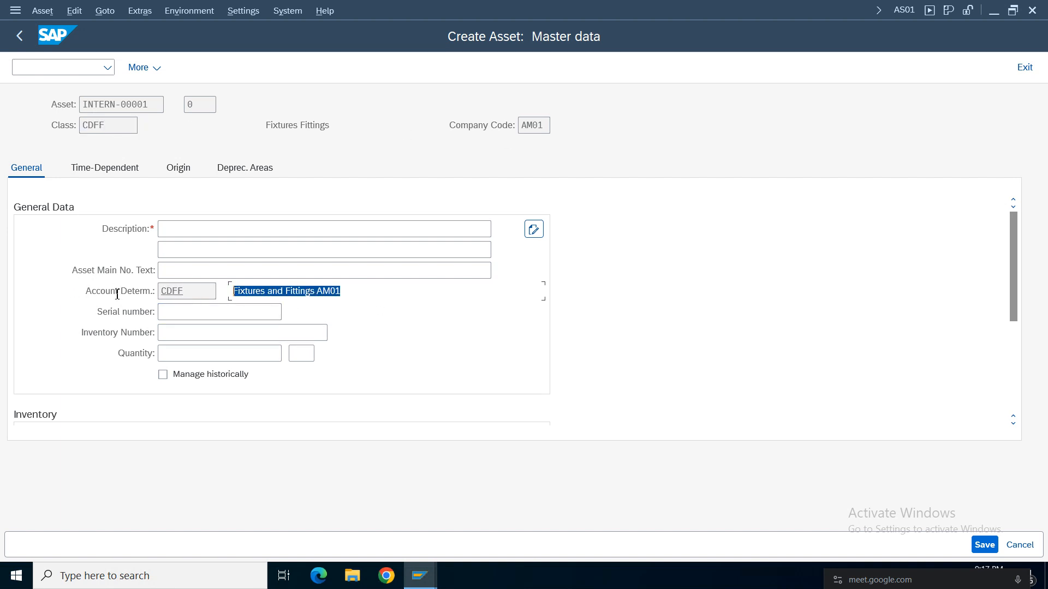
pyautogui.doubleClick(194, 293)
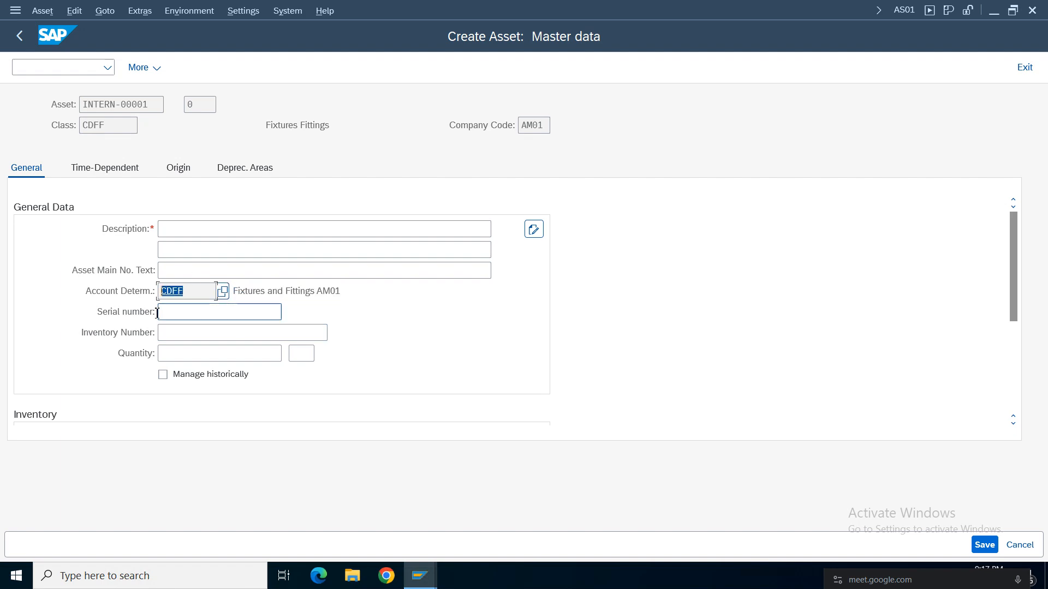
# Compare the account determination with the asset class in the new asset's header and General data.
pyautogui.click(206, 291)
pyautogui.moveTo(205, 291); pyautogui.dragTo(115, 294)
pyautogui.click(131, 127)
pyautogui.moveTo(130, 127); pyautogui.dragTo(52, 131)
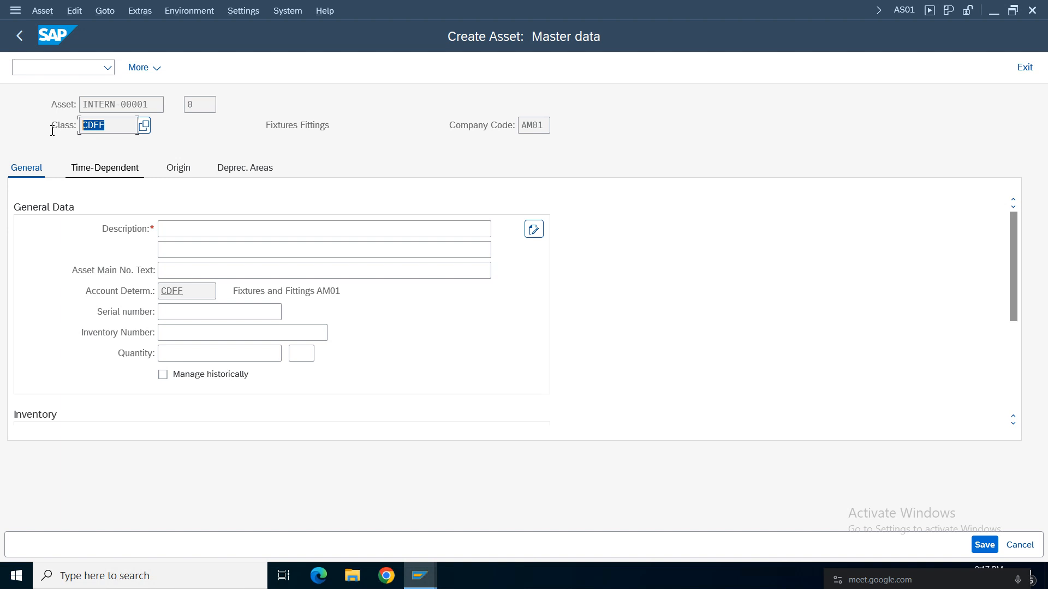
pyautogui.click(186, 231)
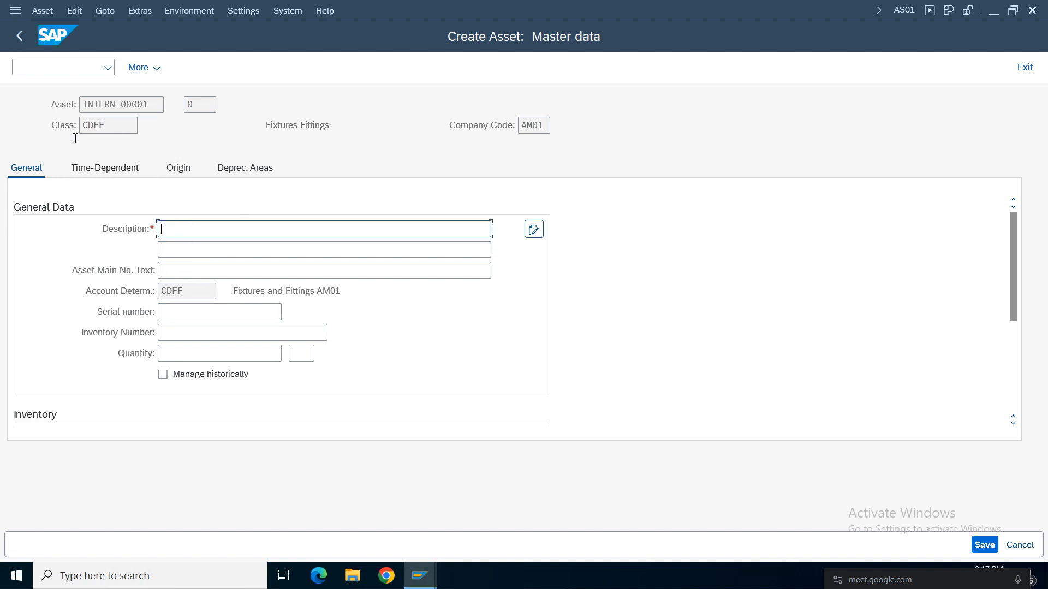
pyautogui.doubleClick(167, 292)
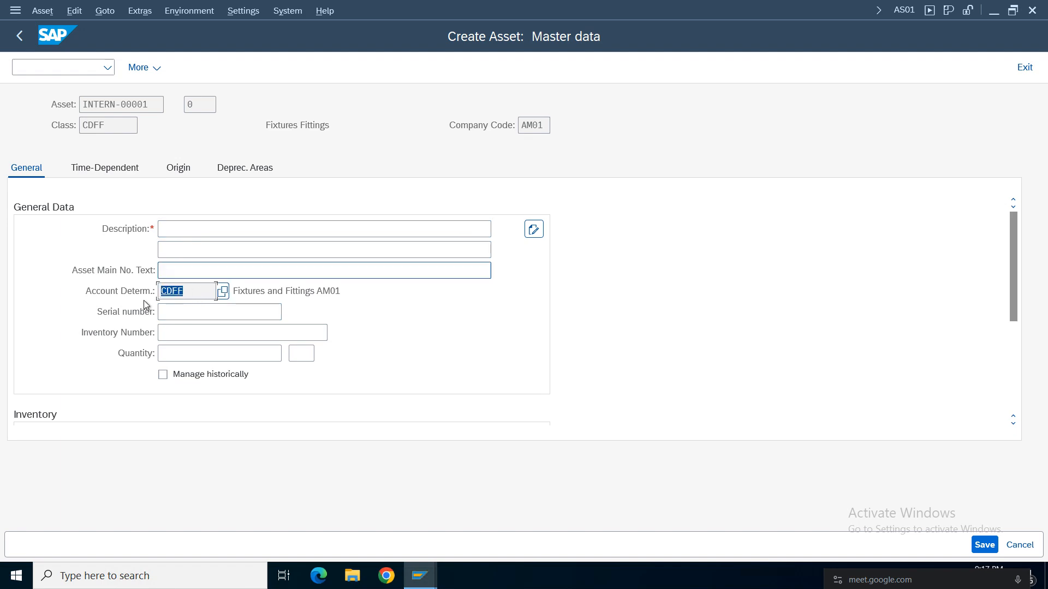
pyautogui.doubleClick(102, 126)
# Enter AM01 Furniture and Fittings 01 as the asset's description, leaving the serial and inventory numbers blank.
pyautogui.click(177, 232)
pyautogui.click(199, 233)
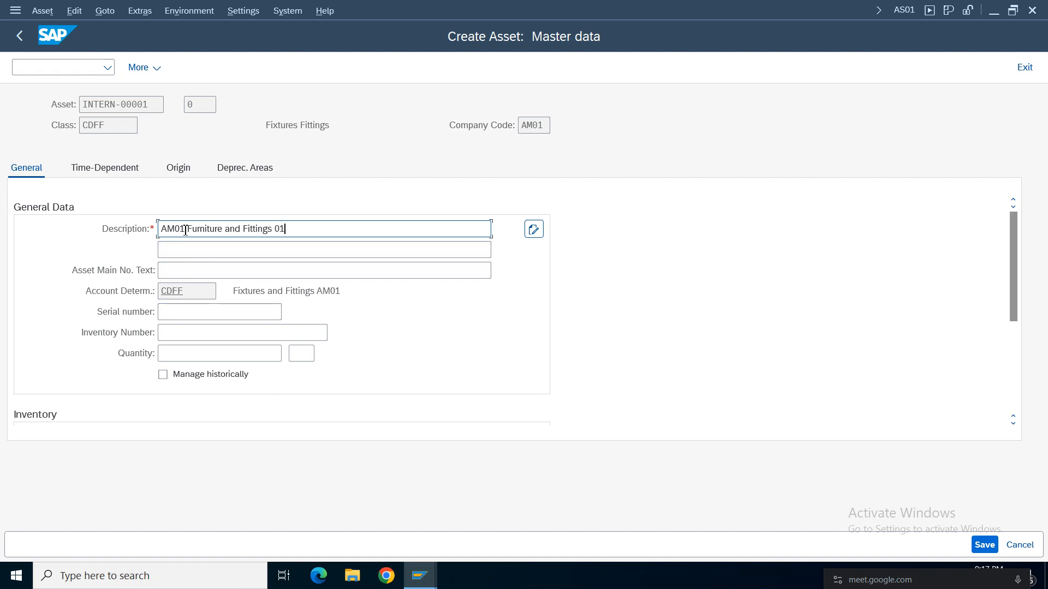
pyautogui.tripleClick(186, 230)
pyautogui.click(192, 247)
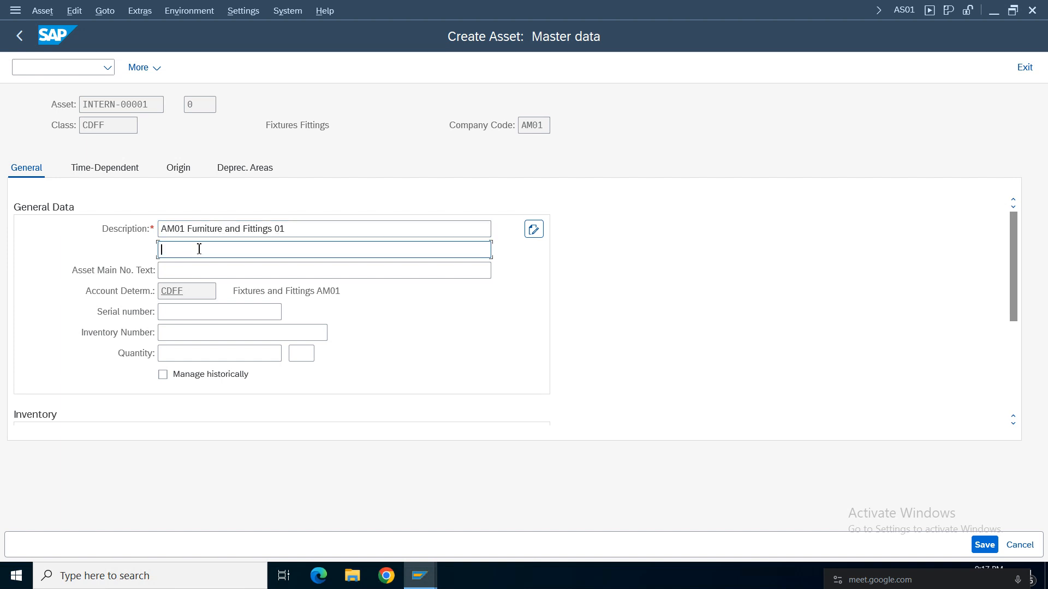
pyautogui.click(185, 270)
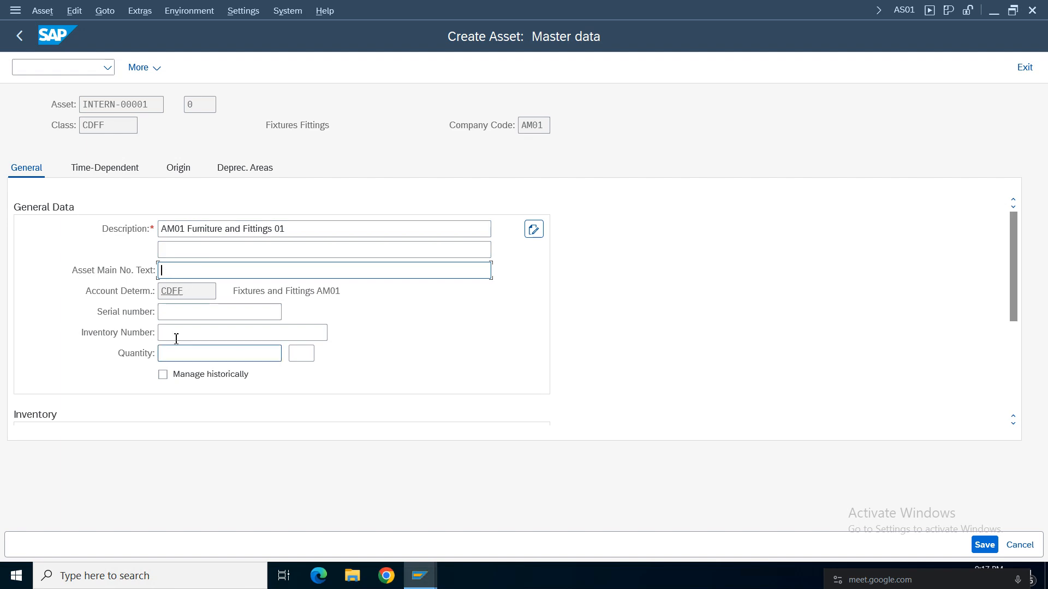
pyautogui.click(174, 311)
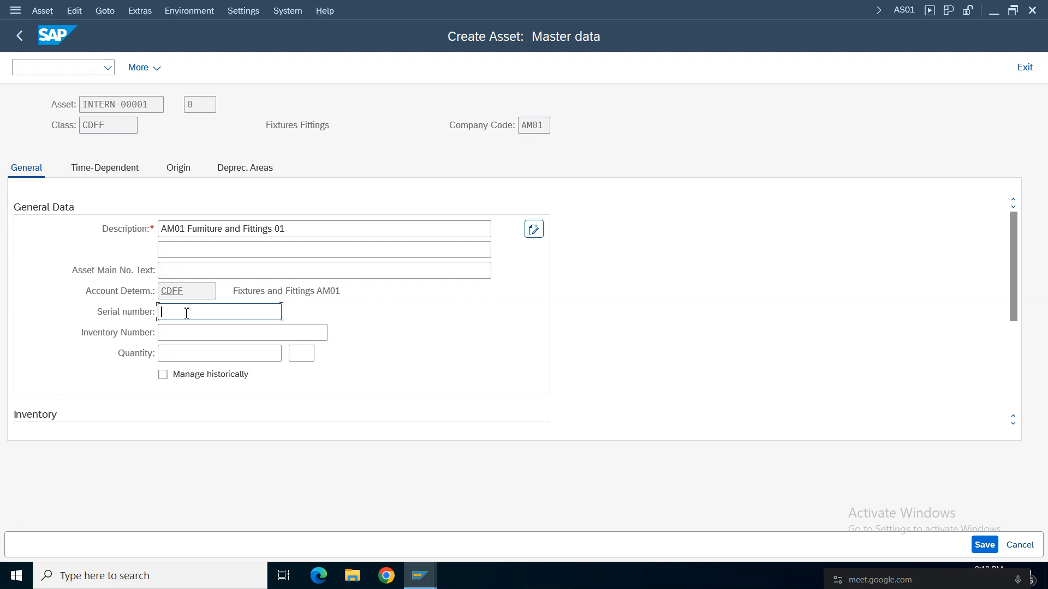
pyautogui.click(182, 333)
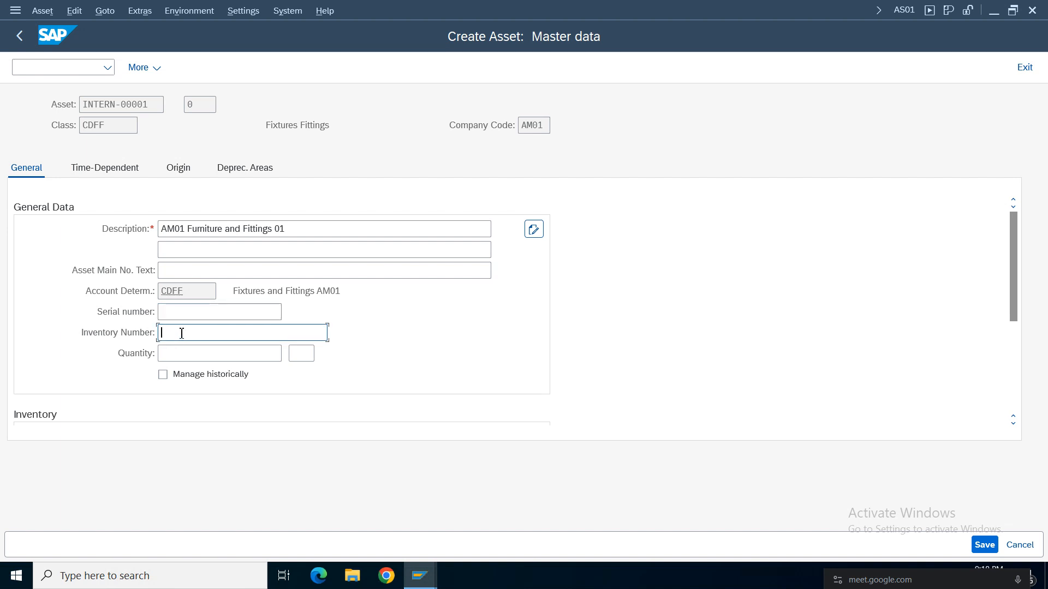
# Assign cost center 100100 in the asset's time-dependent data and check the business area derived from it.
pyautogui.click(118, 172)
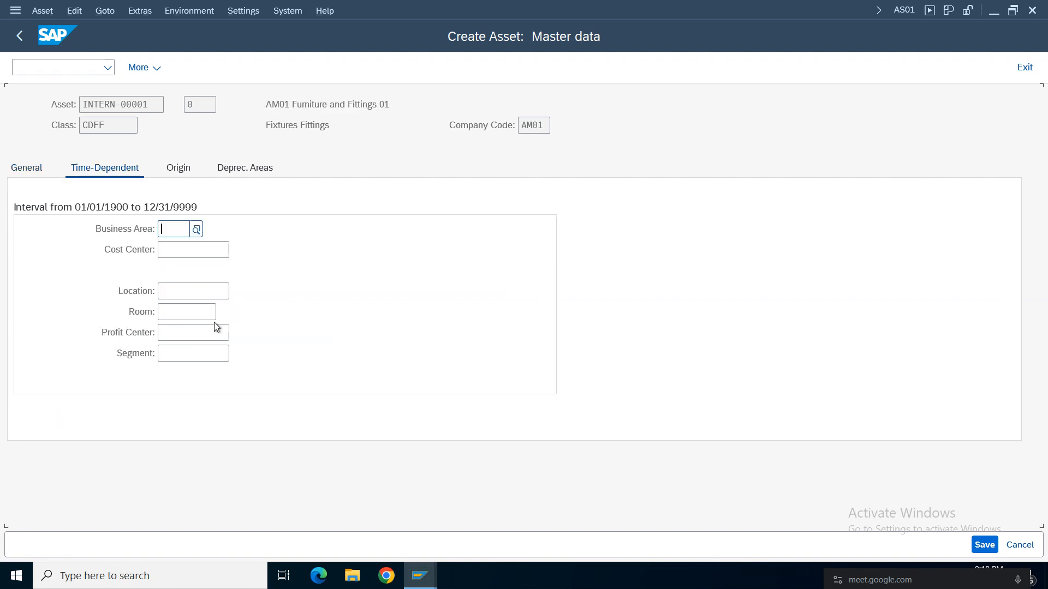
pyautogui.click(184, 249)
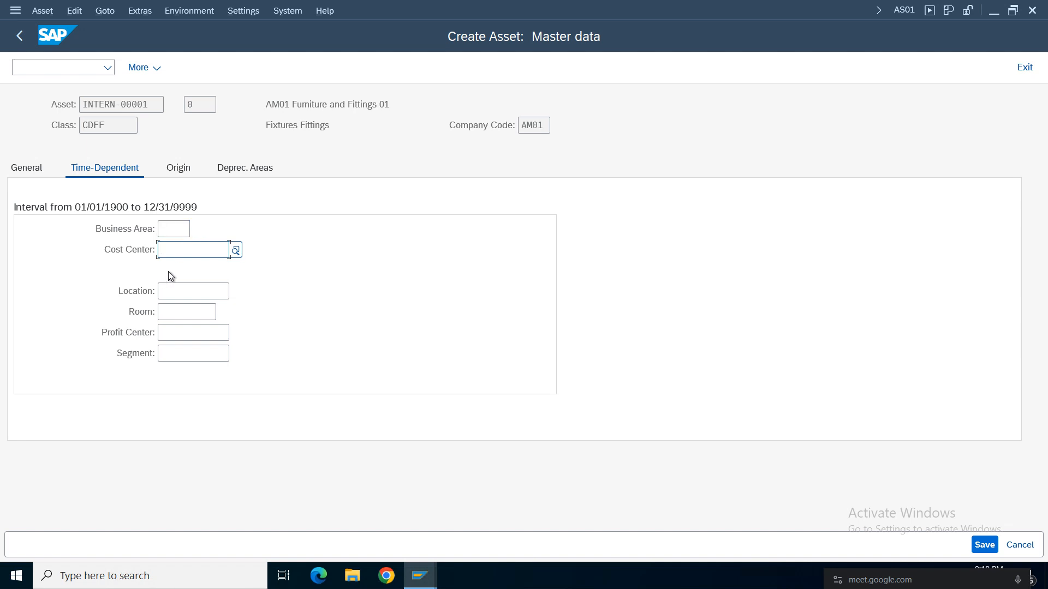
pyautogui.write('1')
pyautogui.click(195, 272)
pyautogui.press('Return')
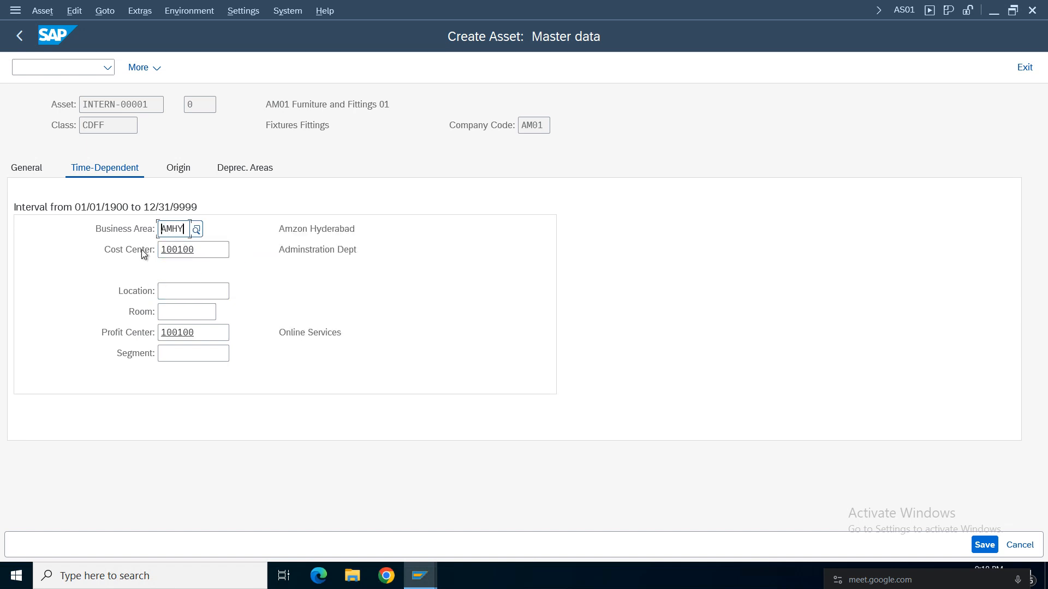
pyautogui.moveTo(186, 229); pyautogui.dragTo(152, 231)
pyautogui.moveTo(206, 253); pyautogui.dragTo(144, 260)
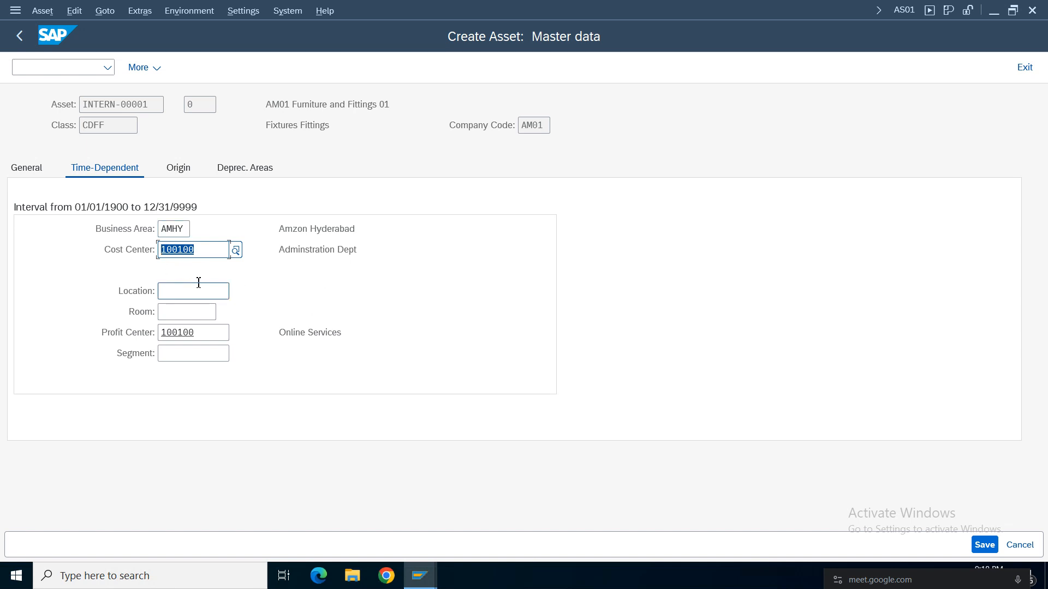
# Examine the asset's origin data, then the depreciation keys and useful lives of its depreciation areas.
pyautogui.click(175, 169)
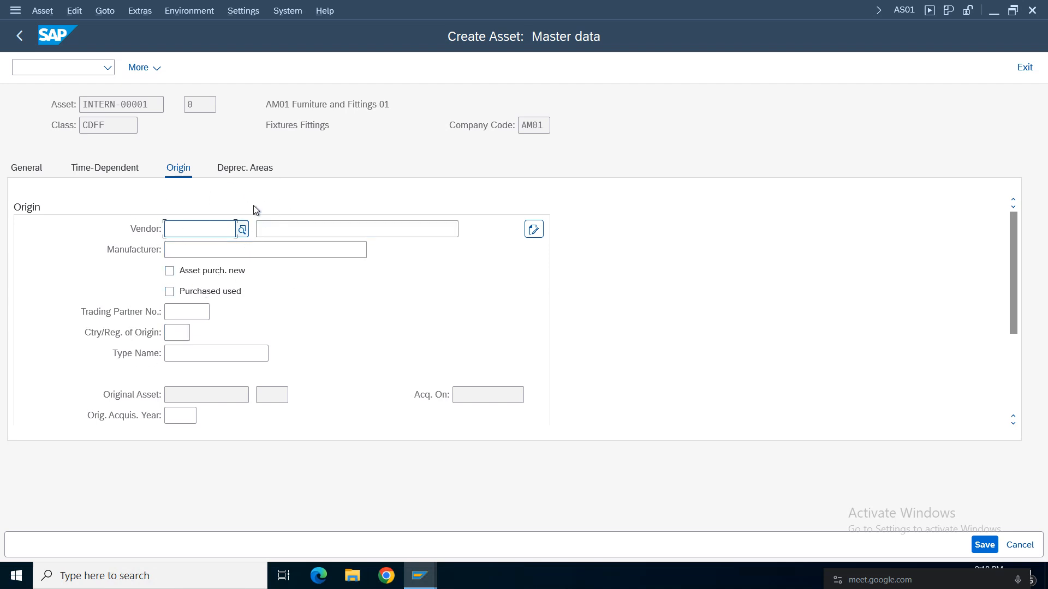
pyautogui.click(243, 172)
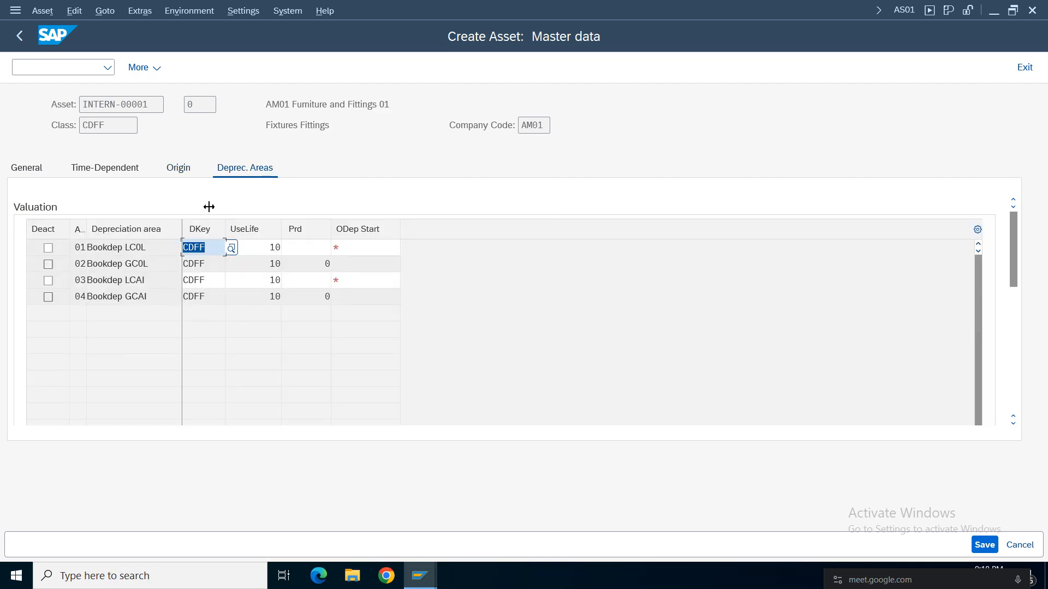
pyautogui.click(194, 280)
pyautogui.click(198, 297)
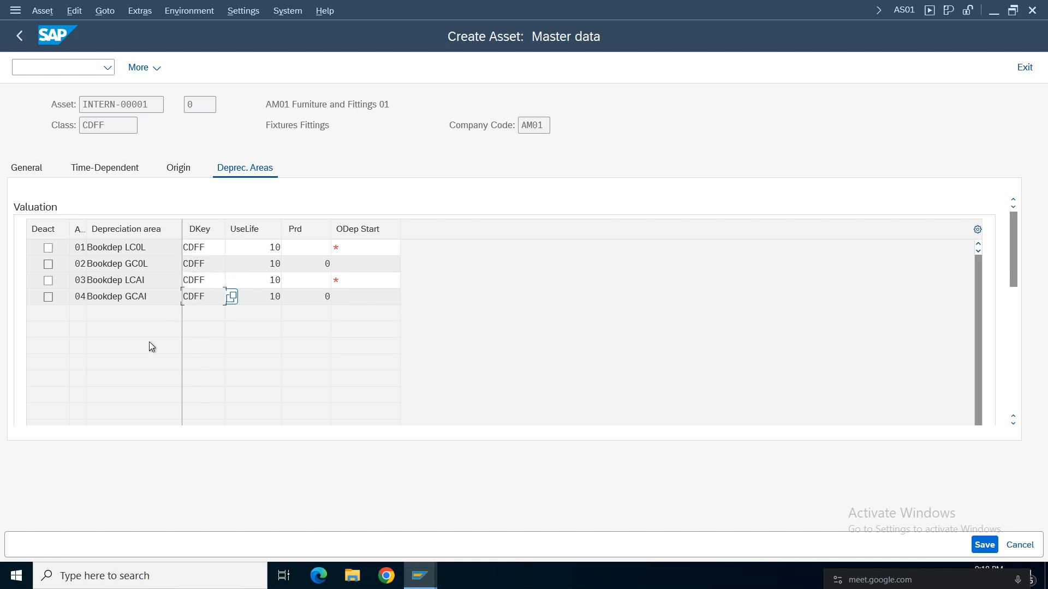
pyautogui.click(206, 249)
pyautogui.click(199, 280)
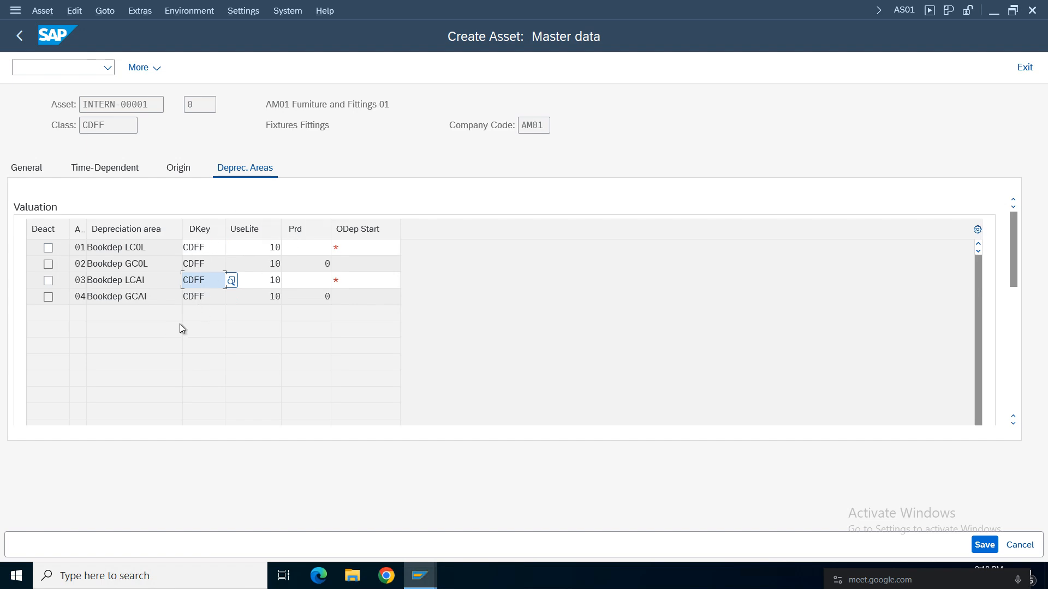
pyautogui.click(207, 247)
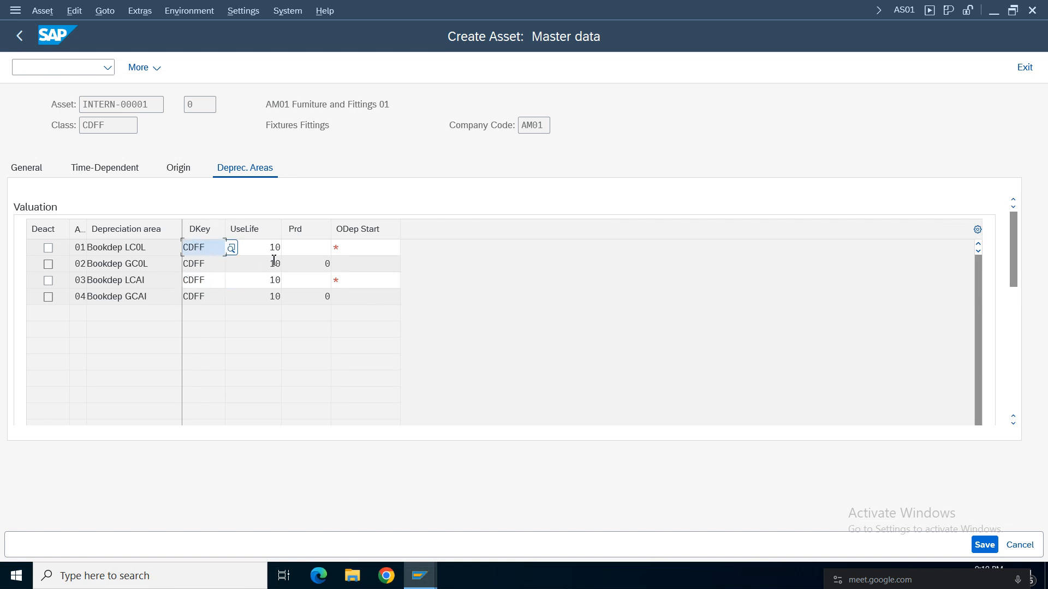
pyautogui.press('Tab')
pyautogui.click(265, 281)
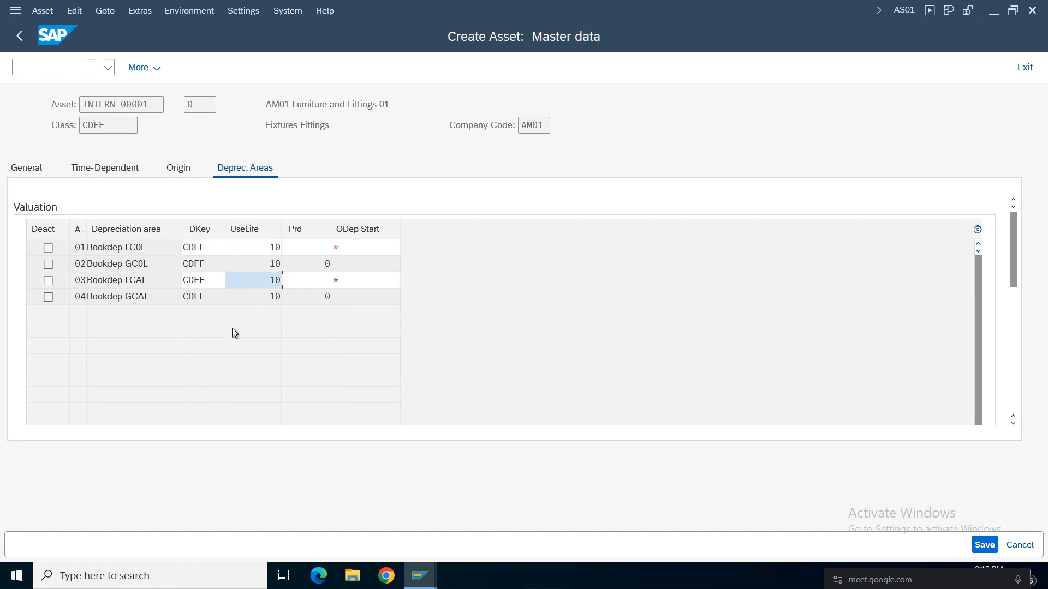
# Try to set the ordinary depreciation start of areas 01 and 03 to 01.04.2025.
pyautogui.click(351, 247)
pyautogui.click(368, 287)
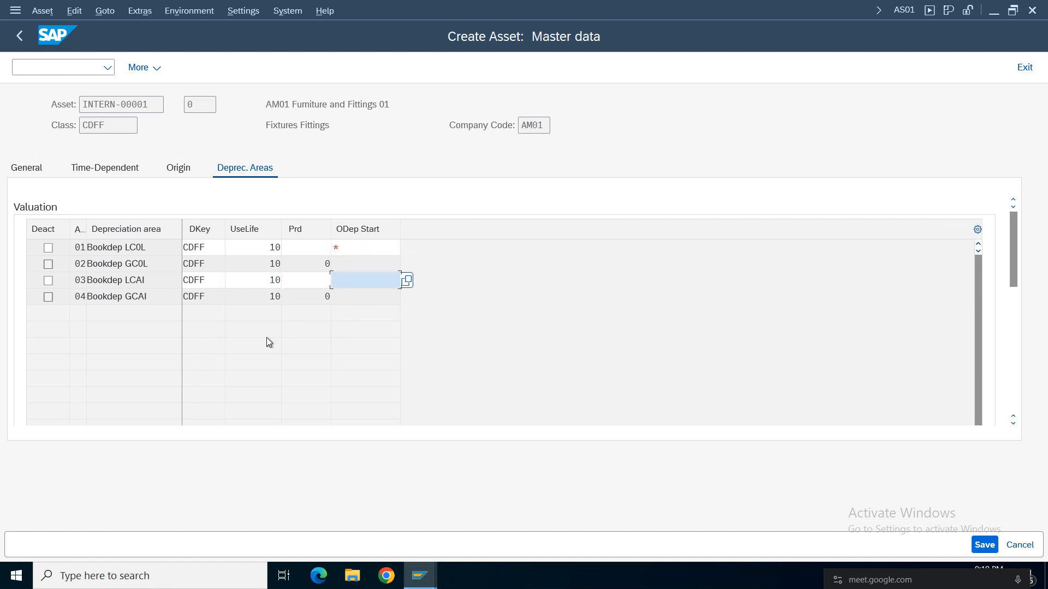
pyautogui.click(347, 250)
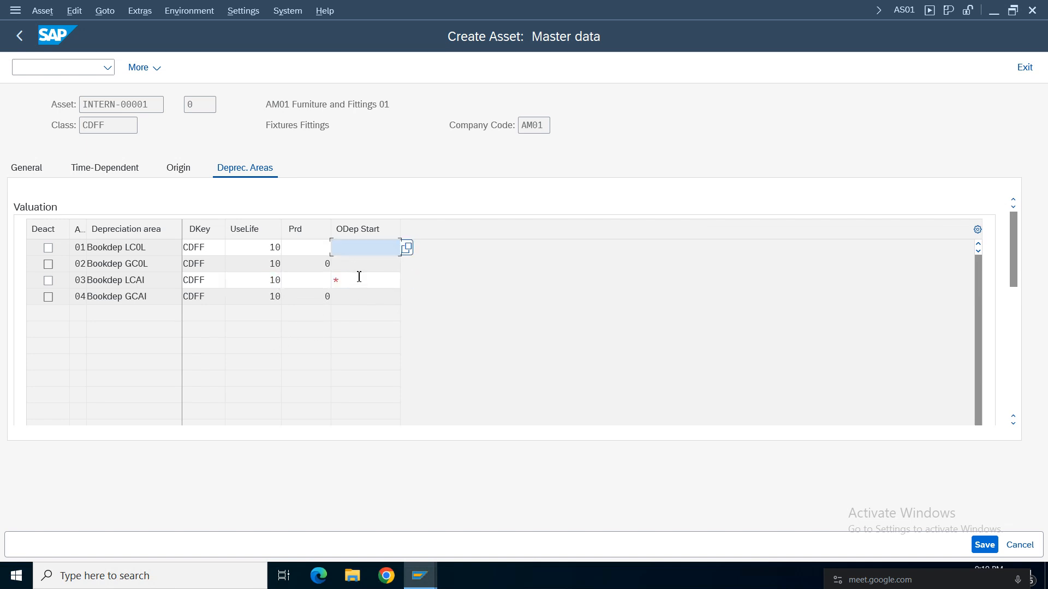
pyautogui.write('01.04.2025')
pyautogui.click(376, 283)
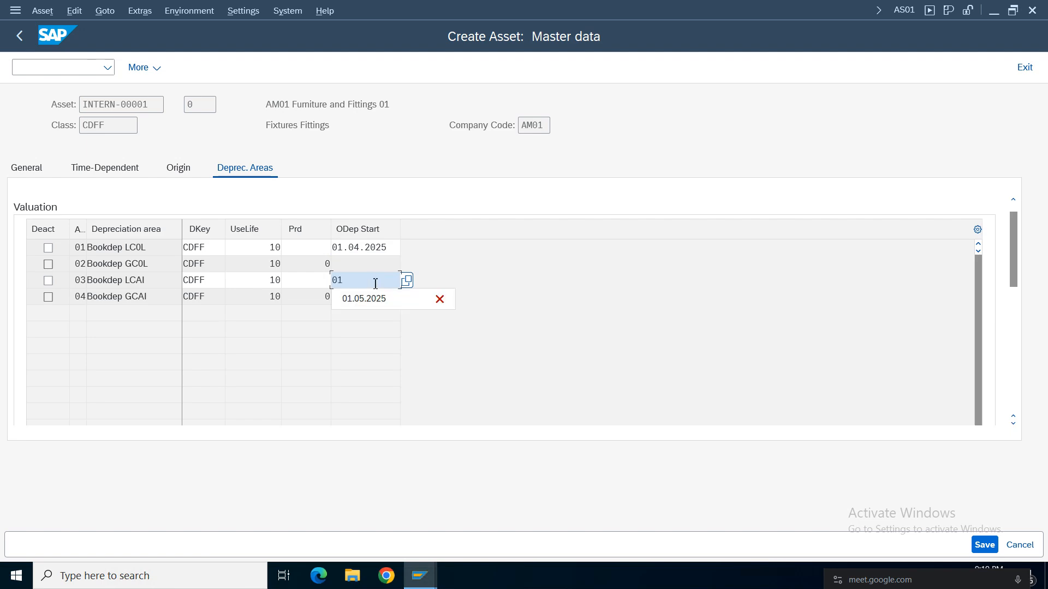
pyautogui.write('01.04.2025')
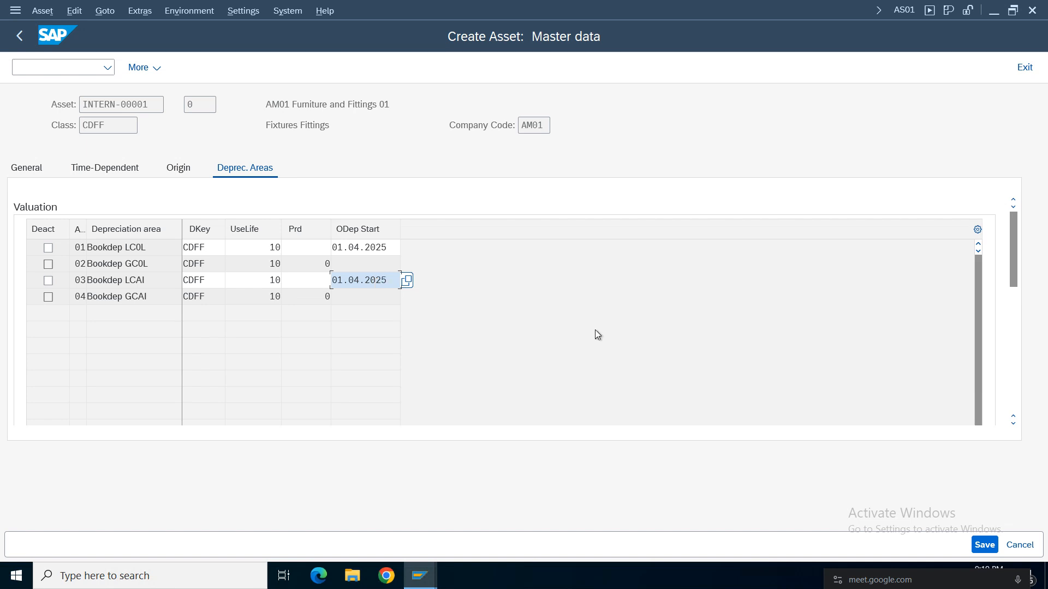
pyautogui.press('Return')
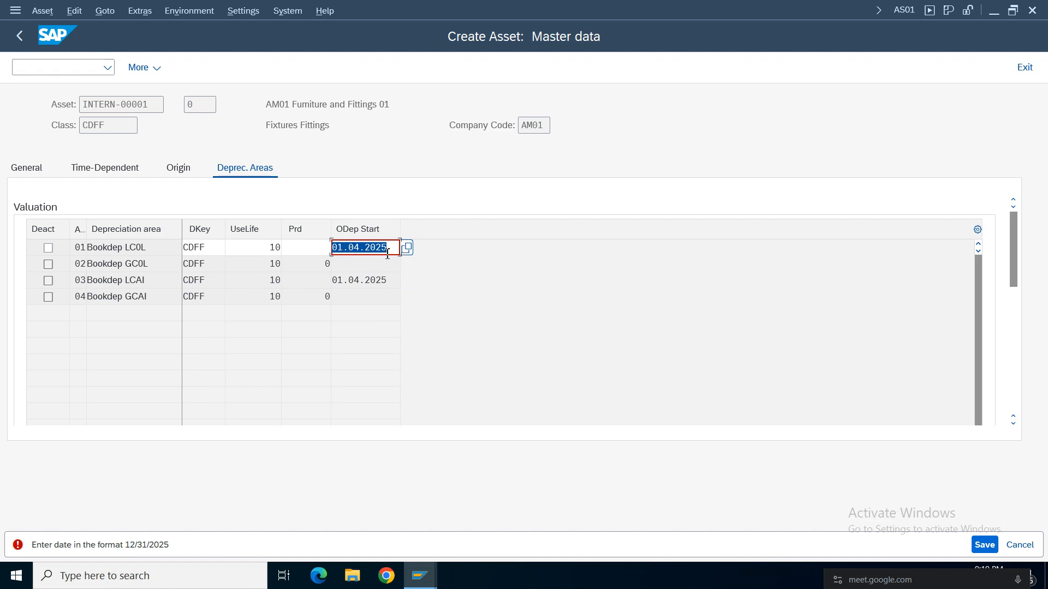
# Set the ordinary depreciation start of areas 01 and 03 to 04/01/2025 and save the new asset.
pyautogui.press('BackSpace')
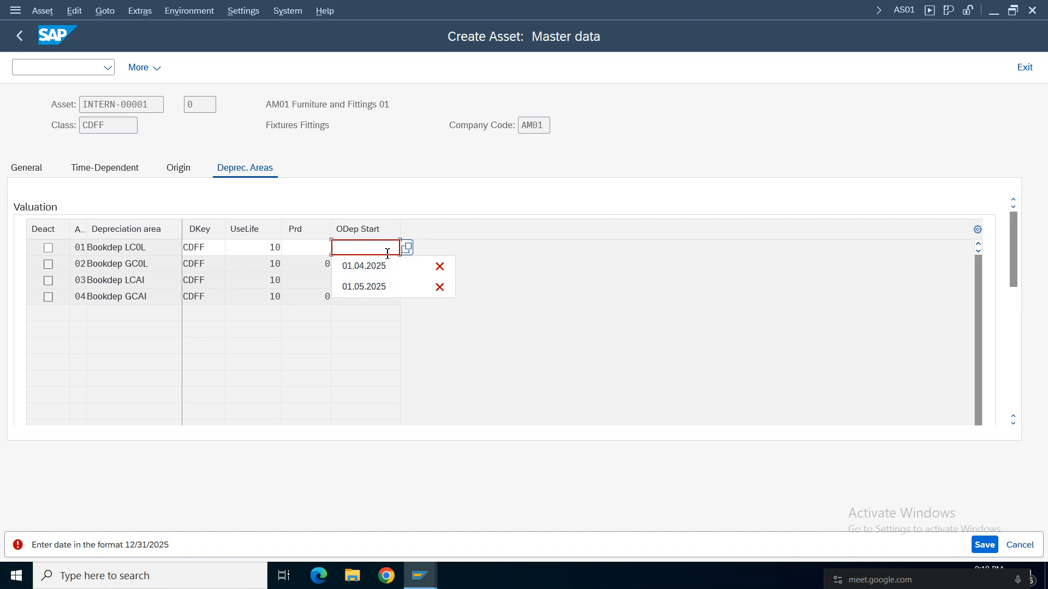
pyautogui.write('04/')
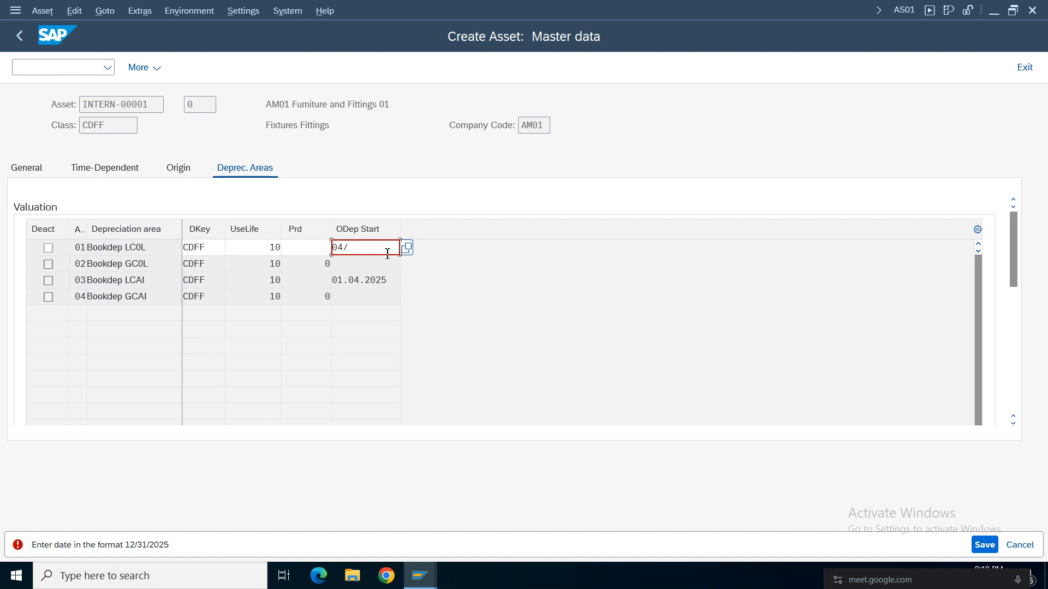
pyautogui.write('01/2025')
pyautogui.moveTo(397, 250); pyautogui.dragTo(240, 258)
pyautogui.hotkey('ctrl', 'c')
pyautogui.press('Return')
pyautogui.press('Return')
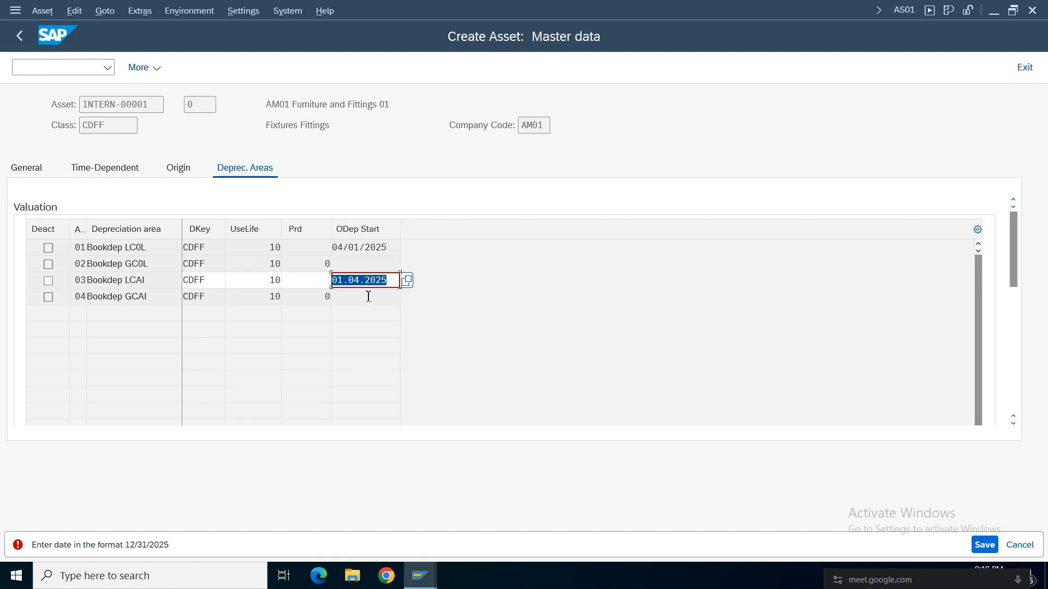
pyautogui.hotkey('ctrl', 'v')
pyautogui.press('Return')
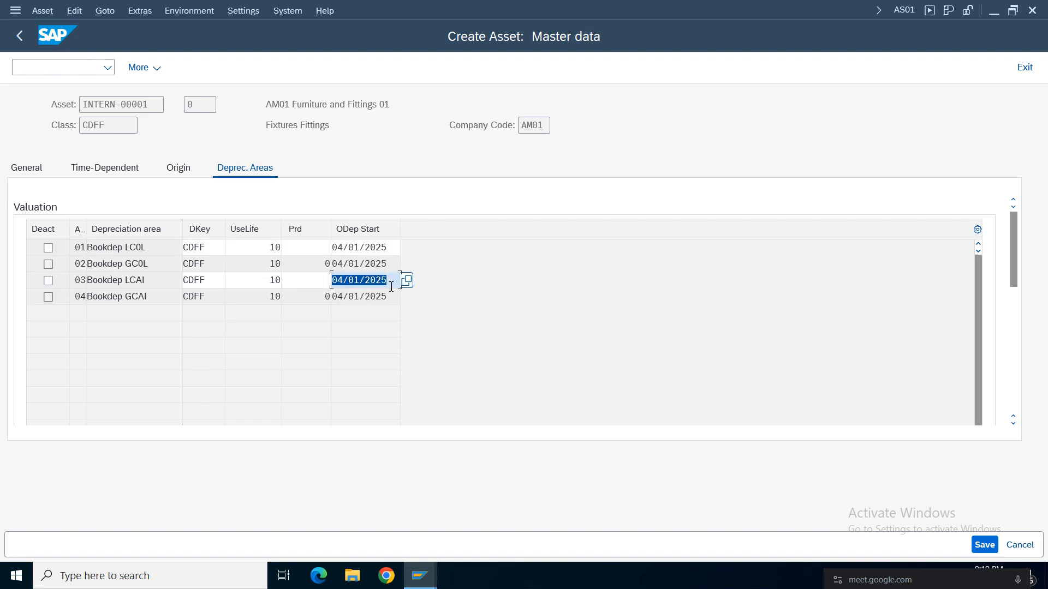
pyautogui.click(985, 549)
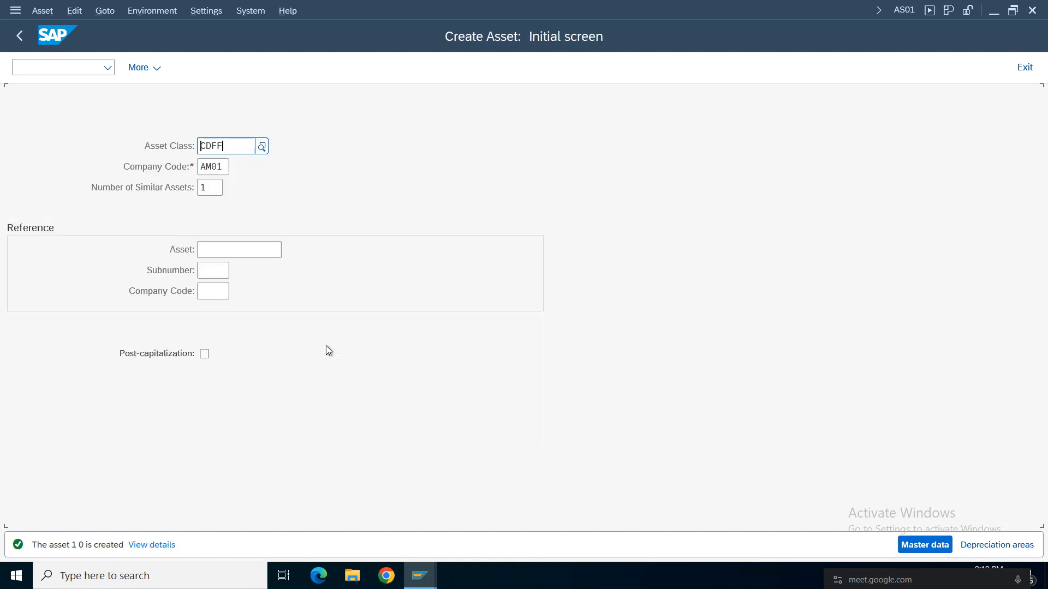
# Switch from asset creation to display mode and open the master data of the newly saved asset.
pyautogui.click(47, 14)
pyautogui.click(50, 87)
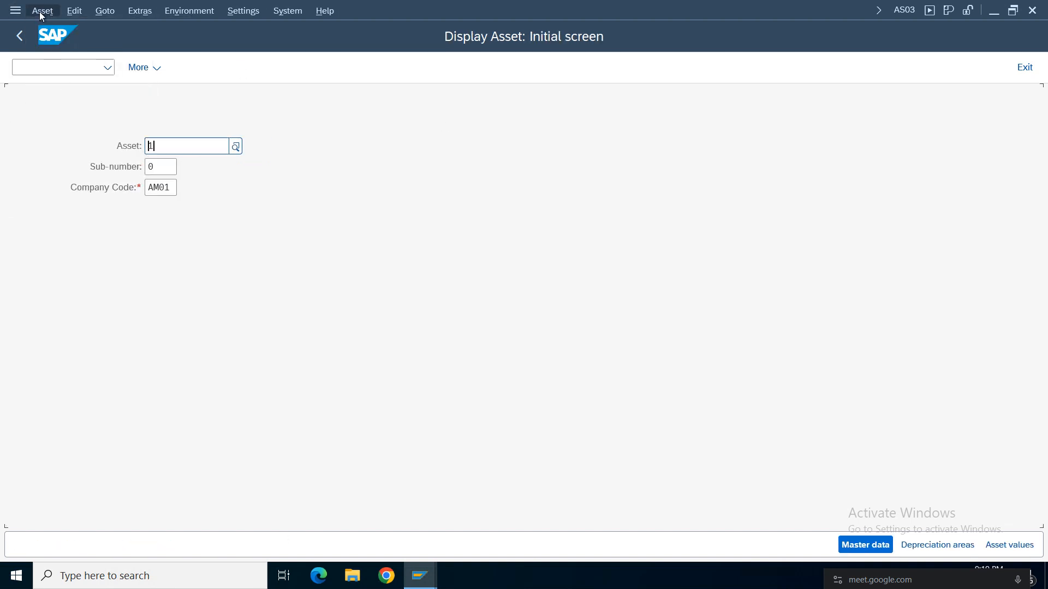
pyautogui.click(40, 12)
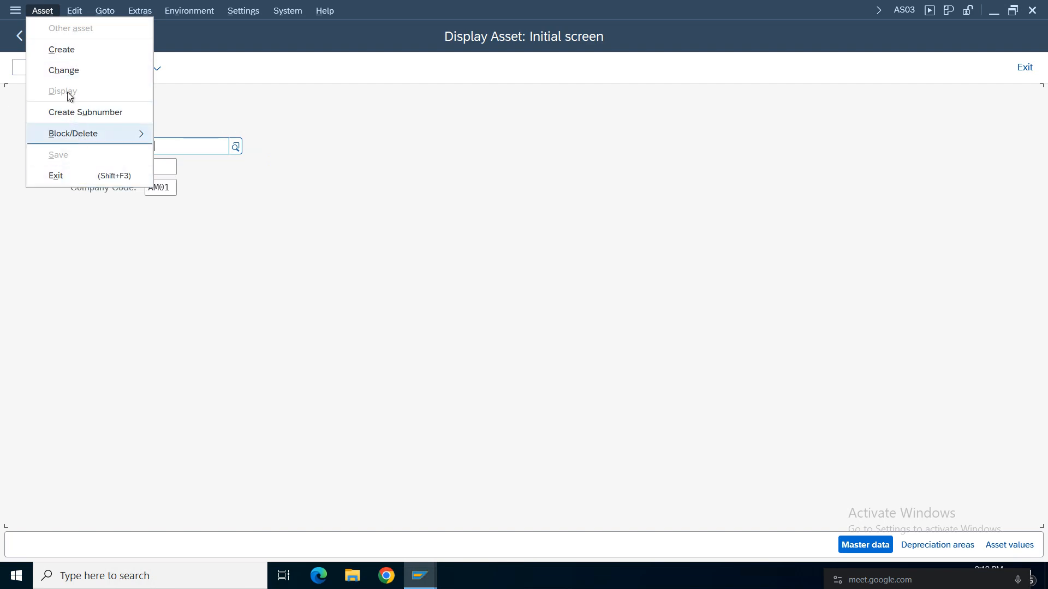
pyautogui.moveTo(102, 136)
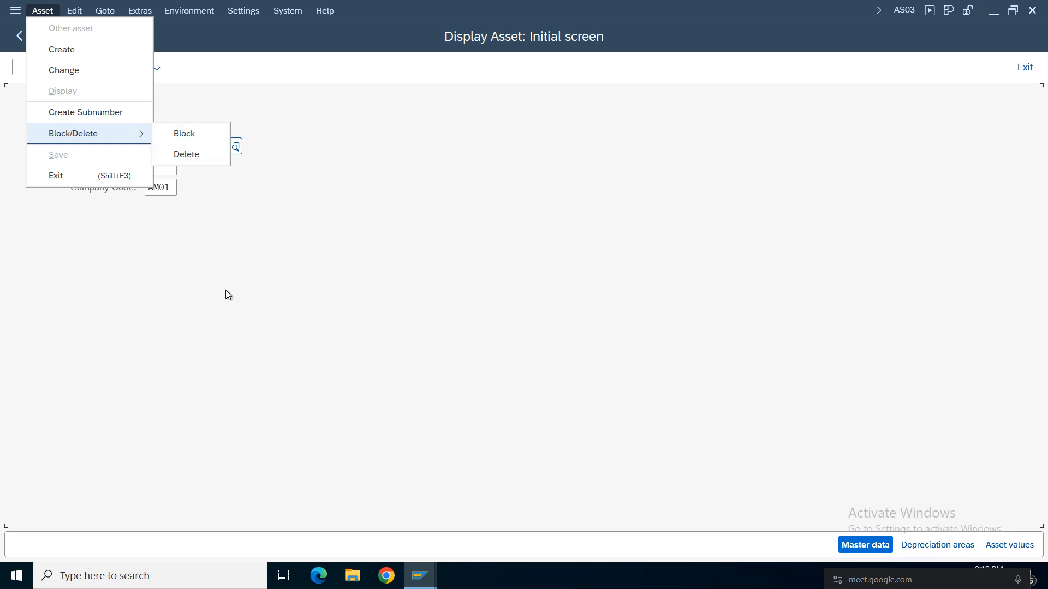
pyautogui.press('Escape')
pyautogui.press('Return')
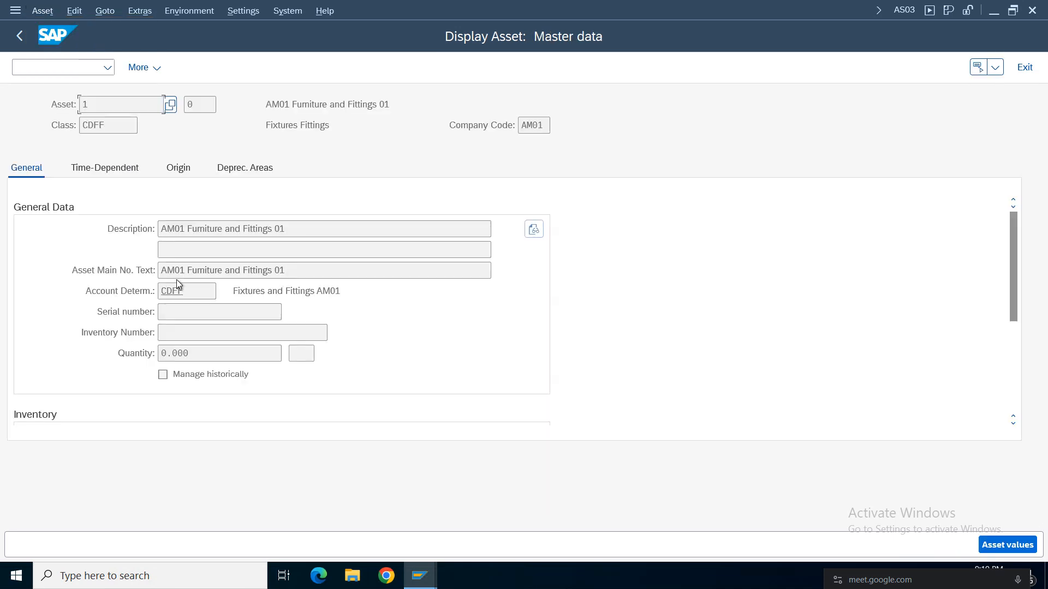
# Check the description, asset number and asset main number text in the displayed General data.
pyautogui.moveTo(288, 230); pyautogui.dragTo(54, 237)
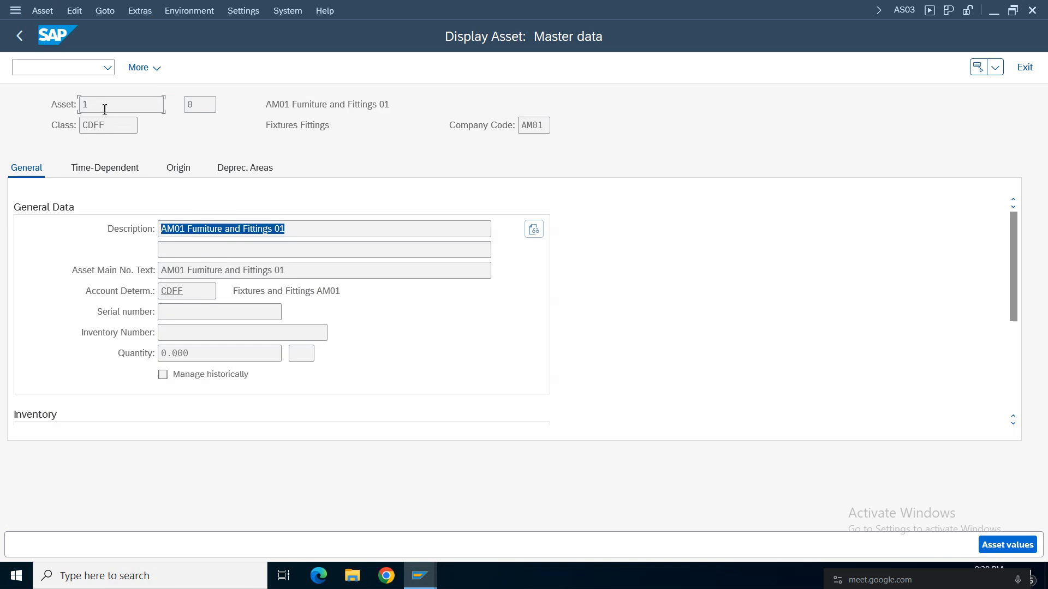
pyautogui.moveTo(105, 109); pyautogui.dragTo(62, 108)
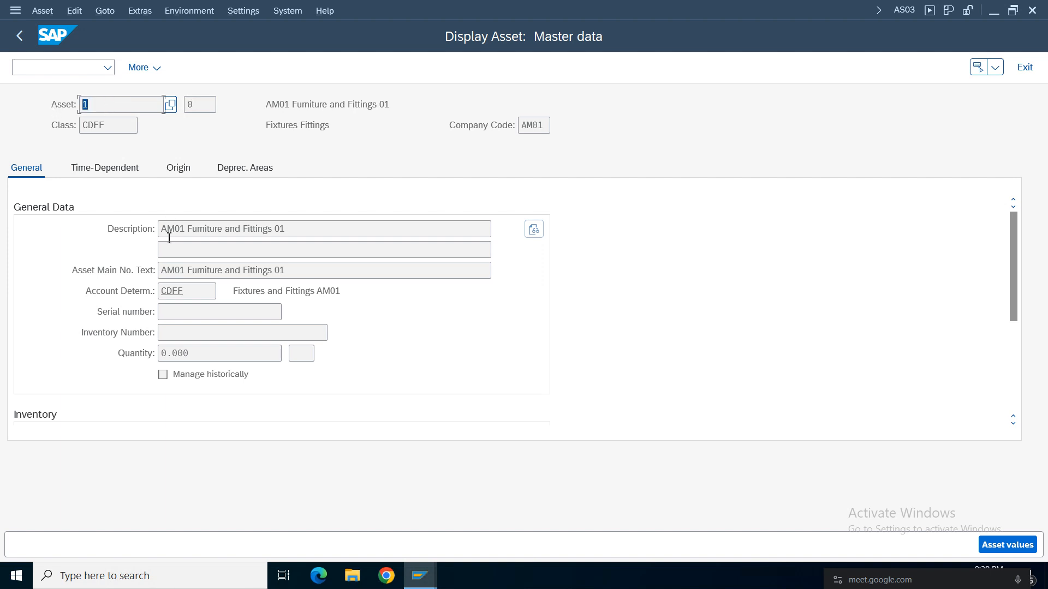
pyautogui.moveTo(270, 271); pyautogui.dragTo(129, 268)
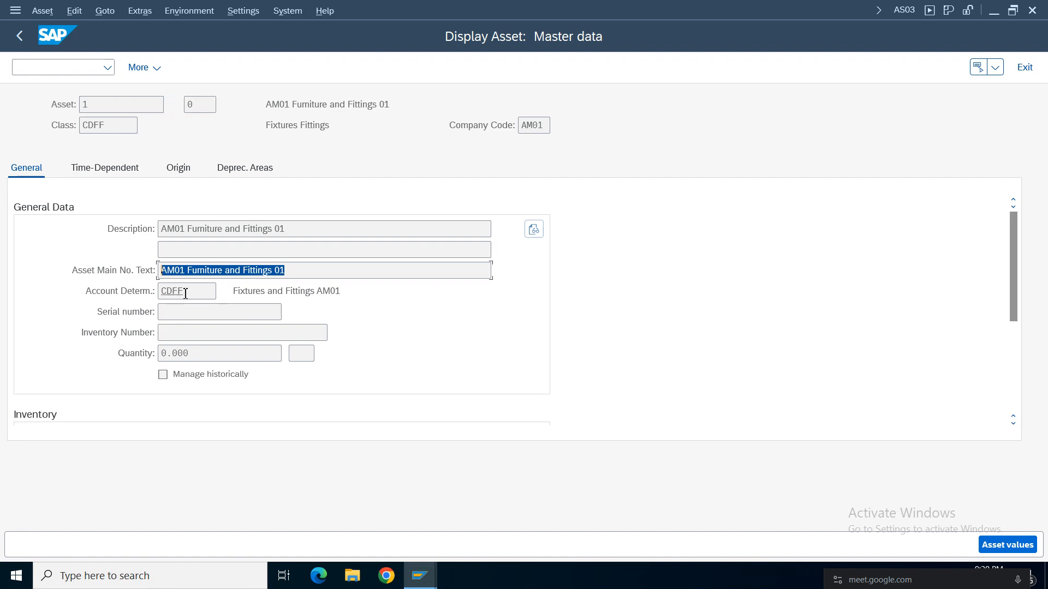
# Check the asset's account determination and its time-dependent business area, cost center and profit center.
pyautogui.press('Tab')
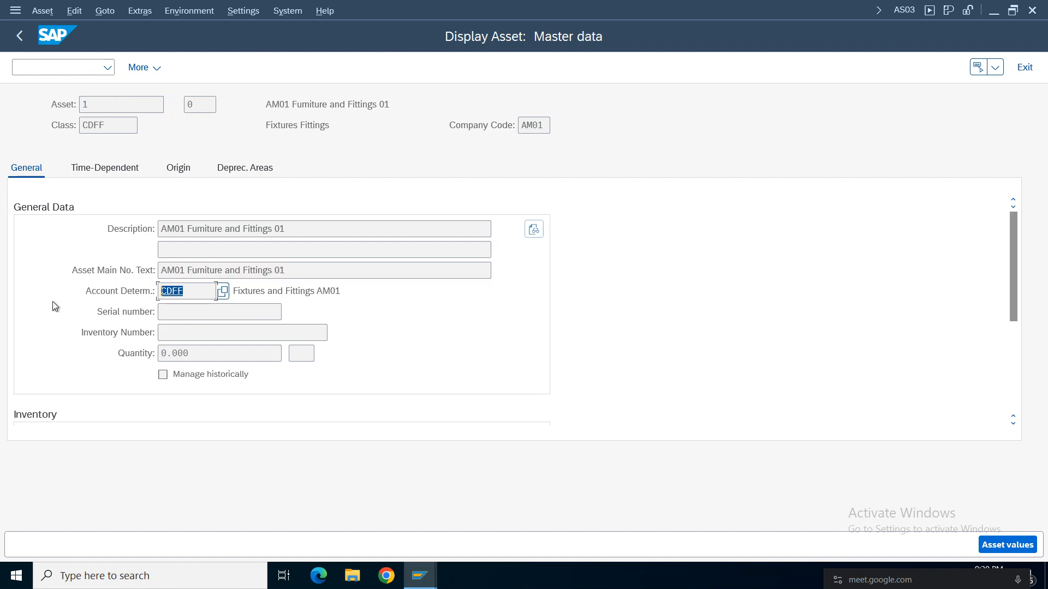
pyautogui.click(93, 169)
pyautogui.click(167, 250)
pyautogui.moveTo(167, 250); pyautogui.dragTo(163, 251)
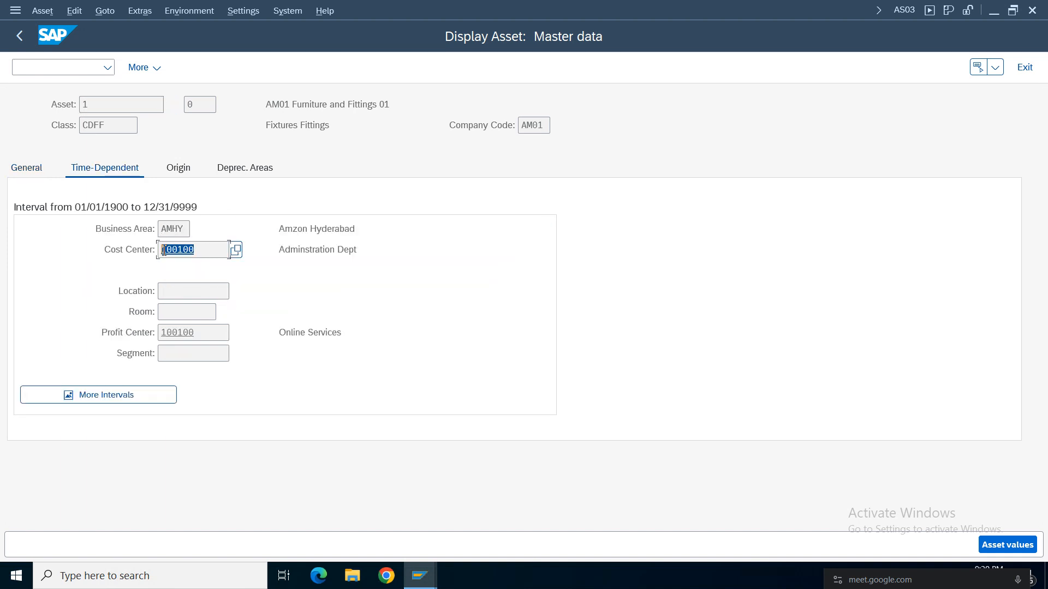
pyautogui.click(176, 229)
pyautogui.click(190, 332)
pyautogui.click(199, 249)
# Review the asset's origin data and depreciation areas, and leave the asset display.
pyautogui.click(185, 169)
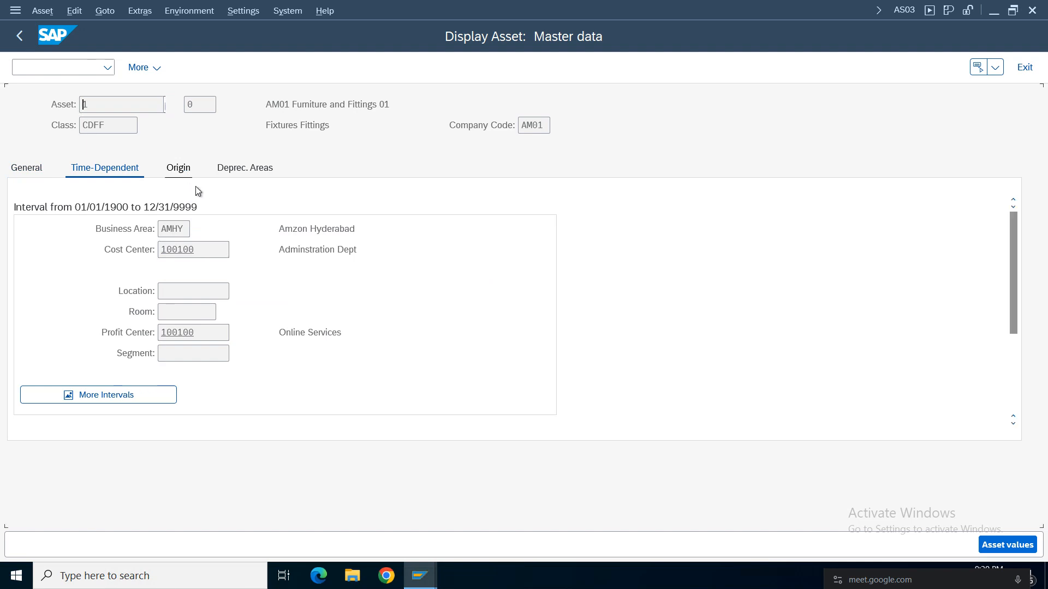
pyautogui.click(238, 173)
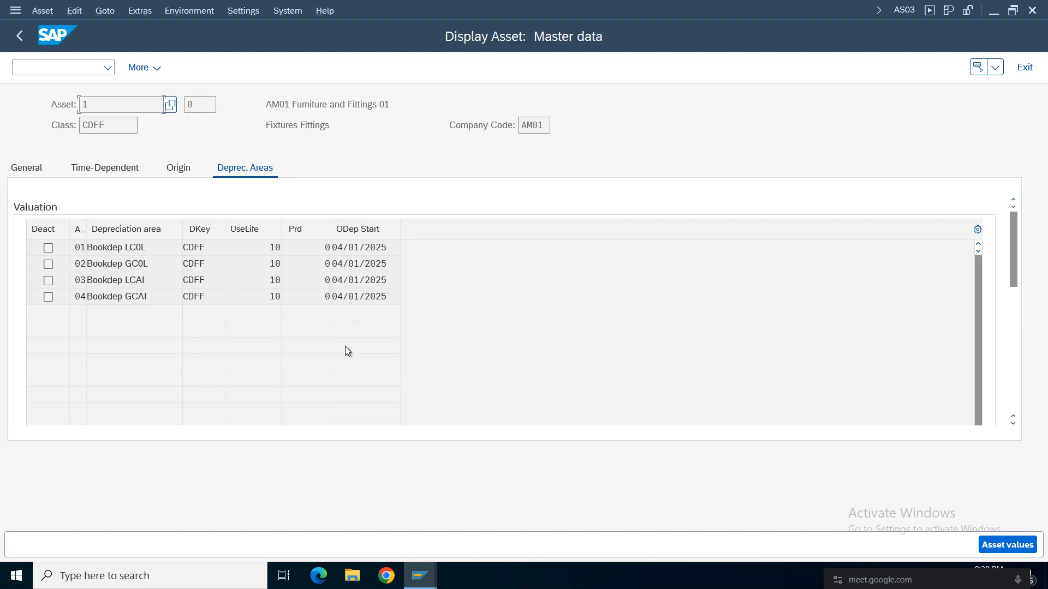
pyautogui.click(19, 36)
pyautogui.press('Return')
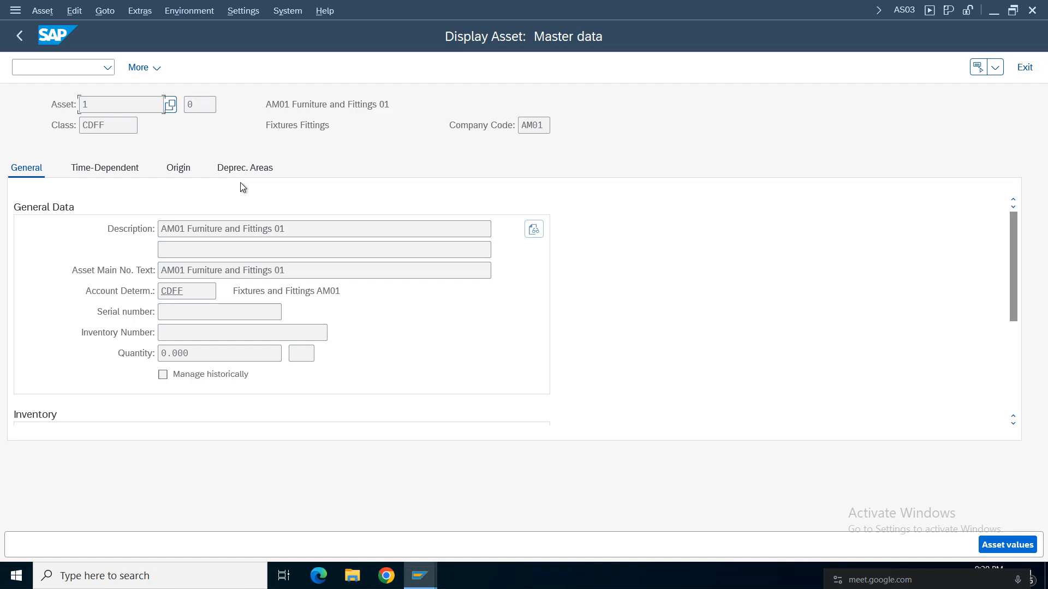
pyautogui.click(1022, 70)
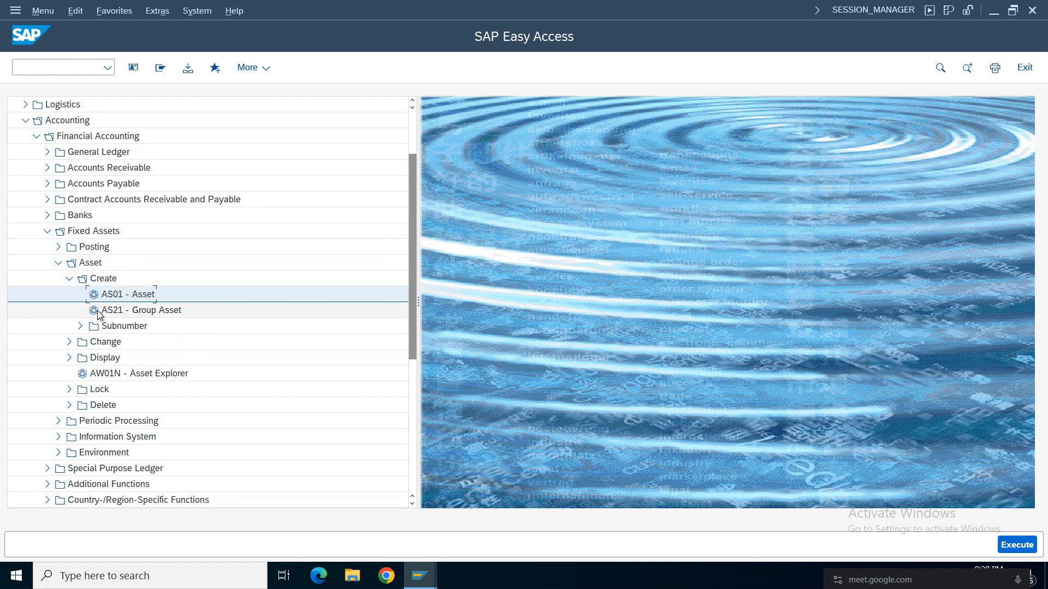
# Open the F-90 external asset acquisition with vendor from the Fixed Assets posting transactions.
pyautogui.click(69, 279)
pyautogui.click(58, 263)
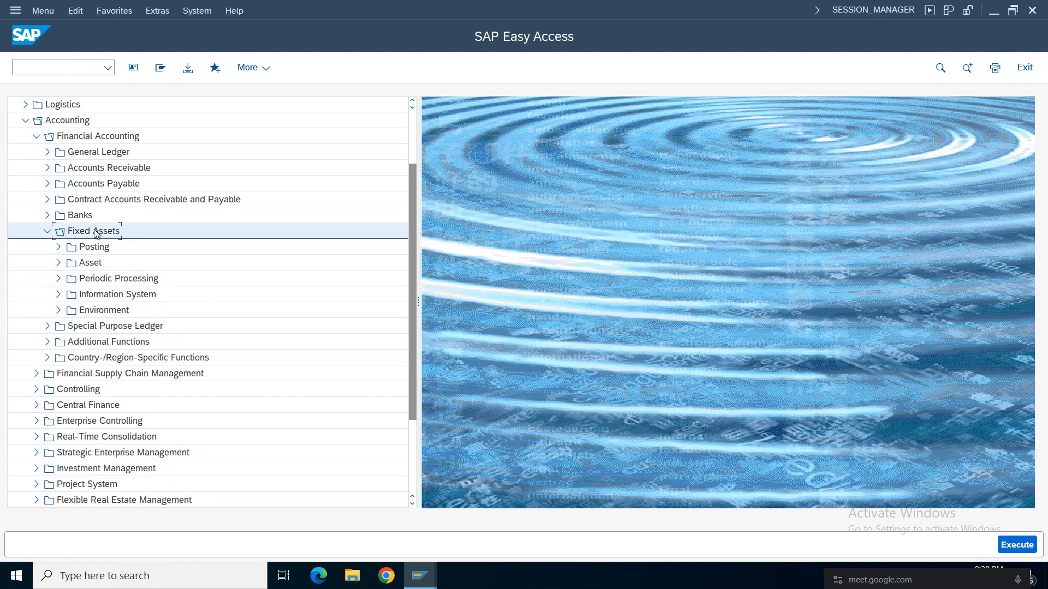
pyautogui.click(93, 248)
pyautogui.click(58, 247)
pyautogui.click(69, 263)
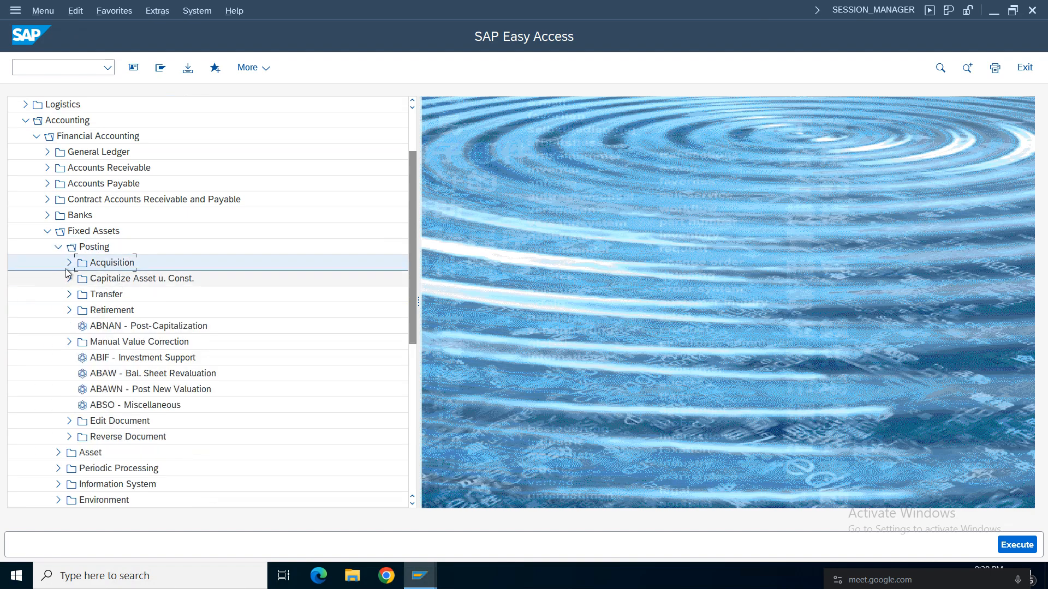
pyautogui.click(82, 281)
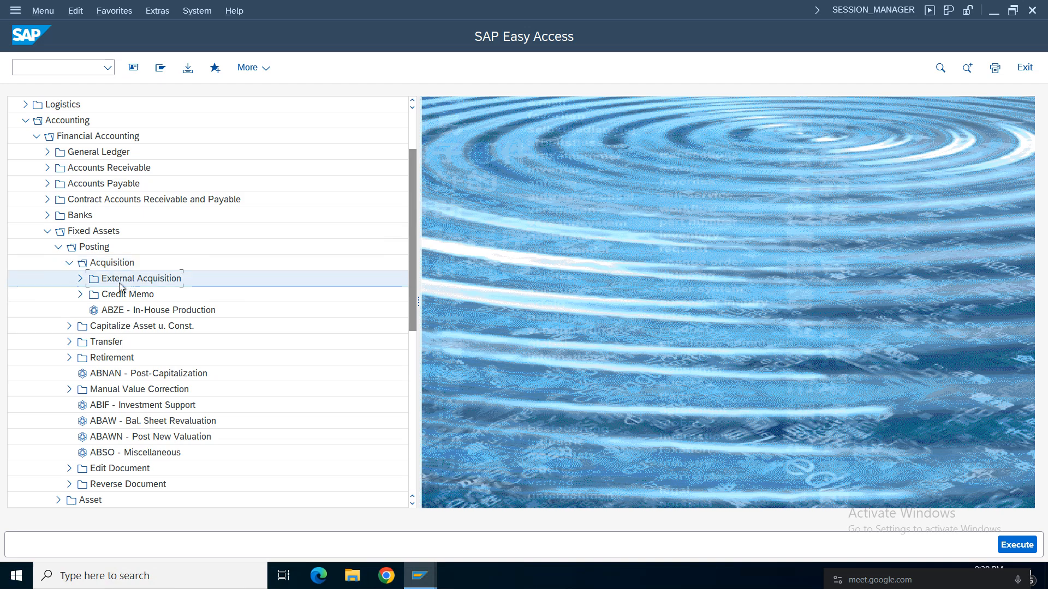
pyautogui.click(80, 280)
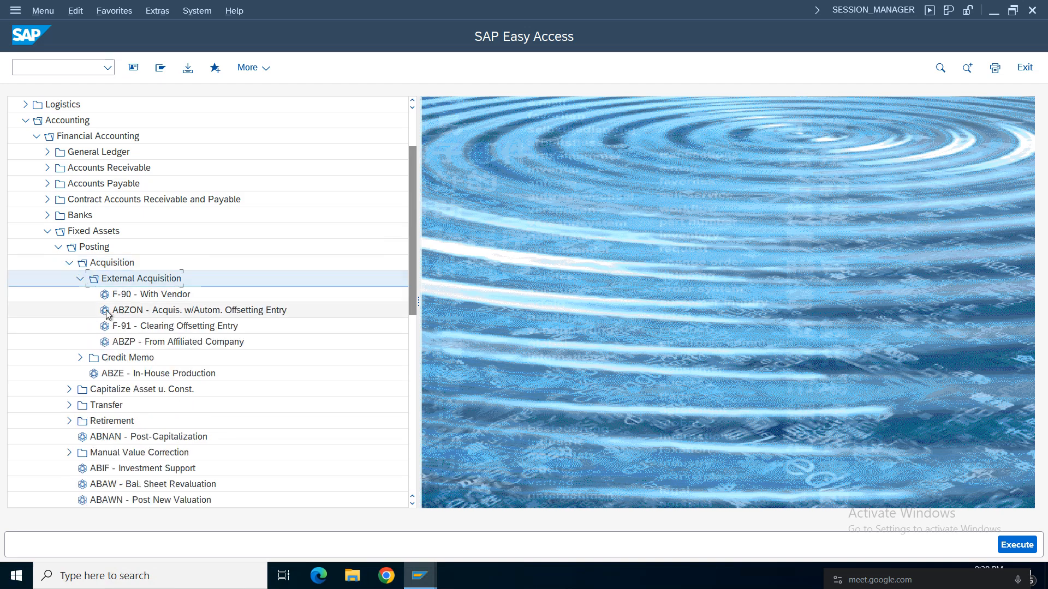
pyautogui.doubleClick(159, 295)
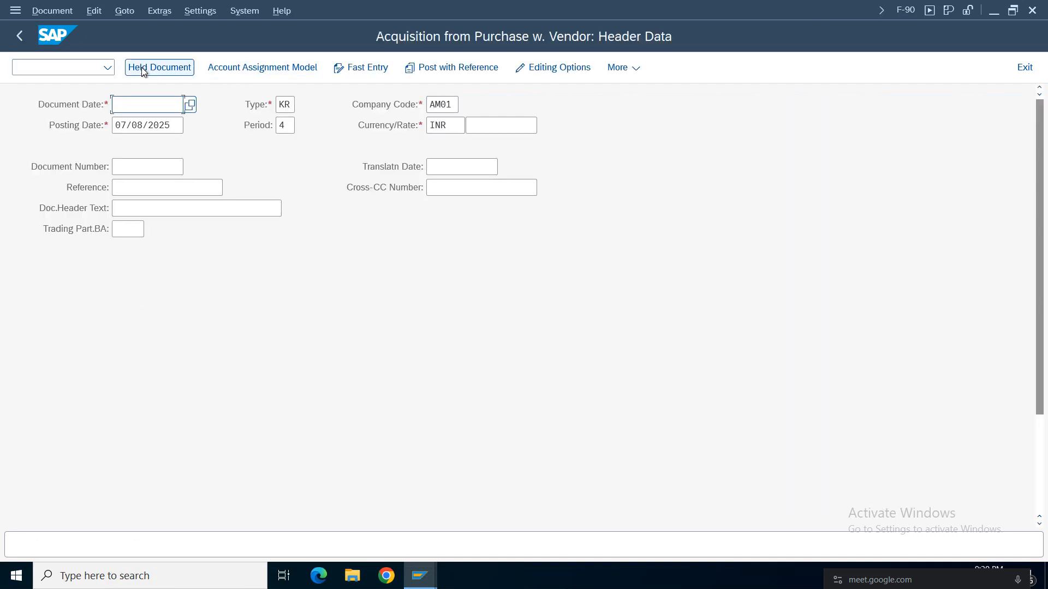
pyautogui.click(189, 104)
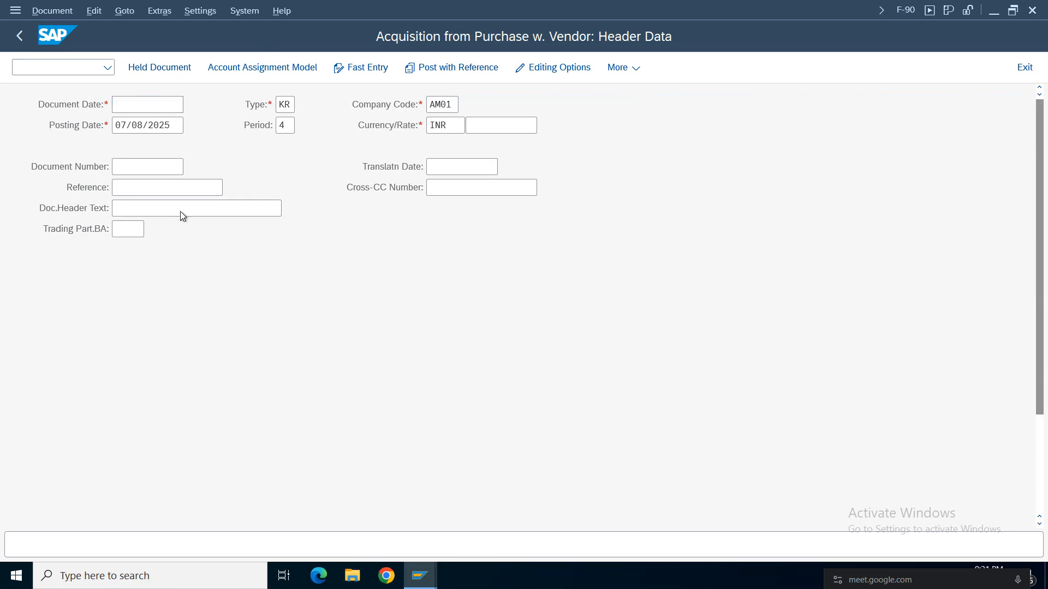
pyautogui.click(425, 195)
pyautogui.write('01')
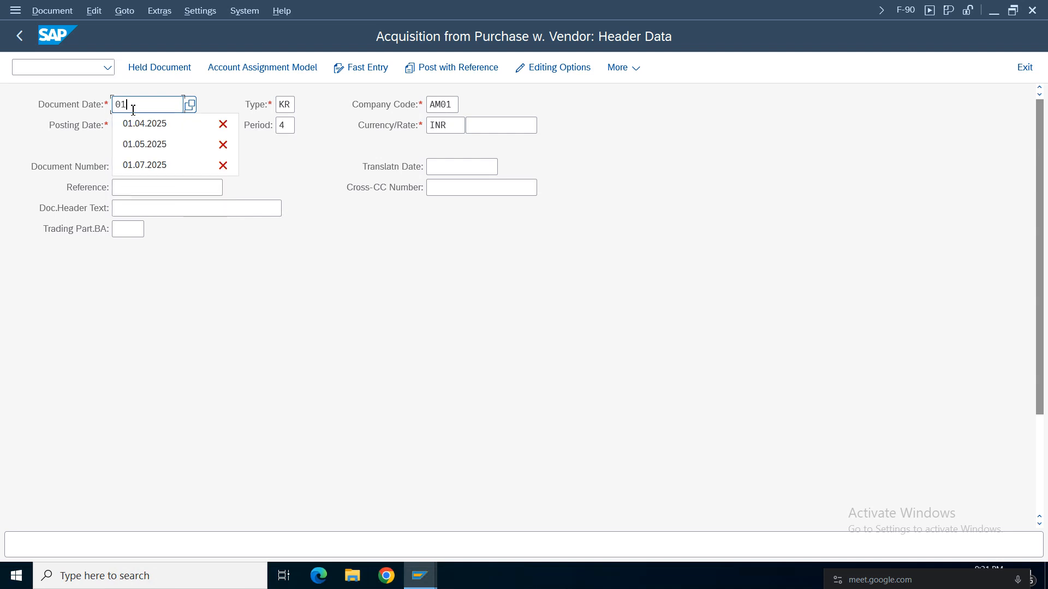
pyautogui.press('BackSpace')
pyautogui.press('BackSpace')
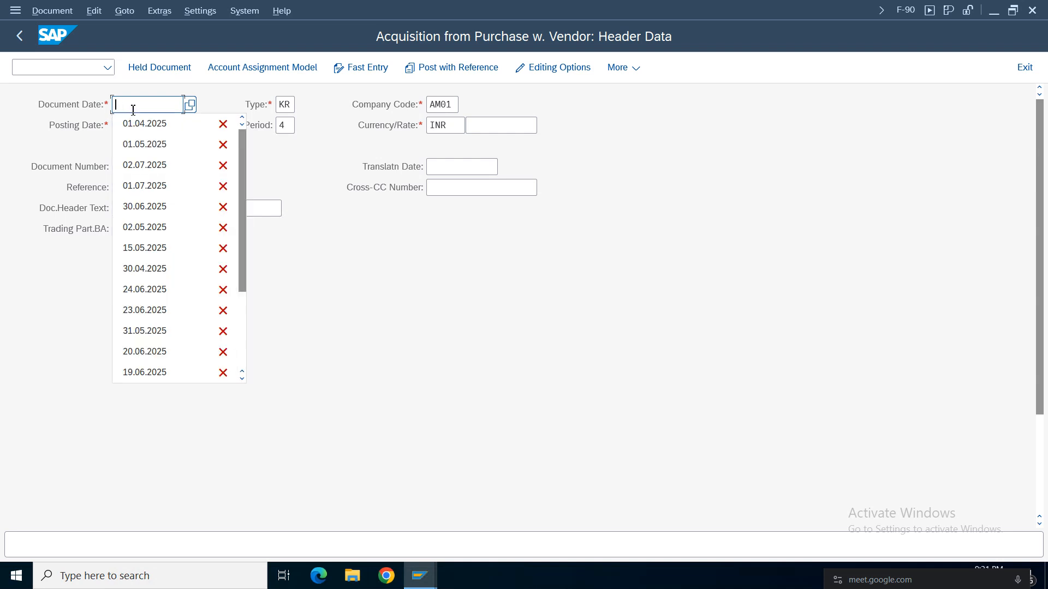
pyautogui.click(321, 297)
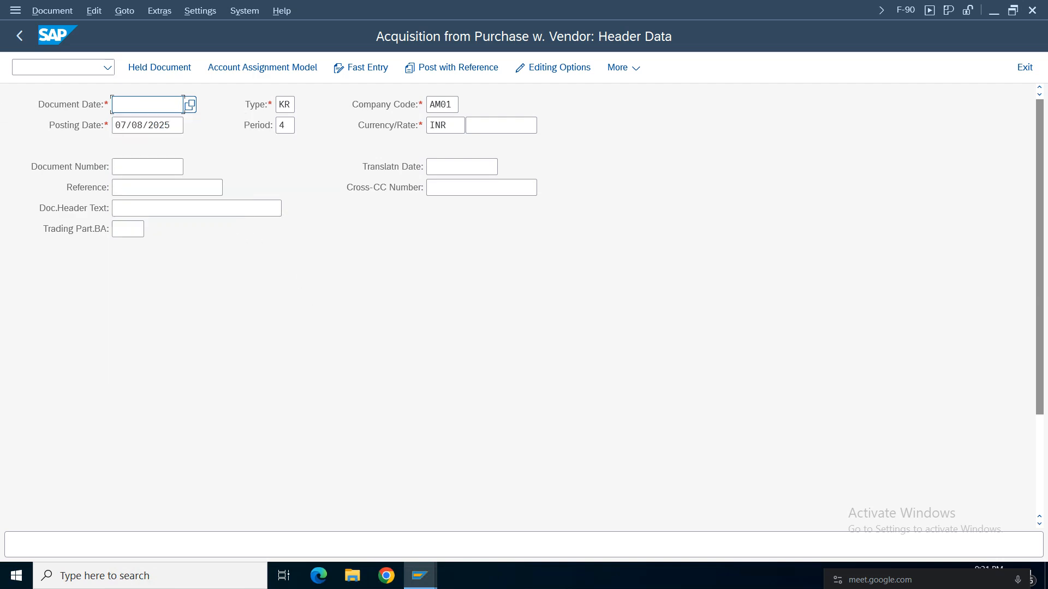
# Start user maintenance SU01 in a new session and open the previously used SAP user for editing.
pyautogui.click(56, 67)
pyautogui.write('/o')
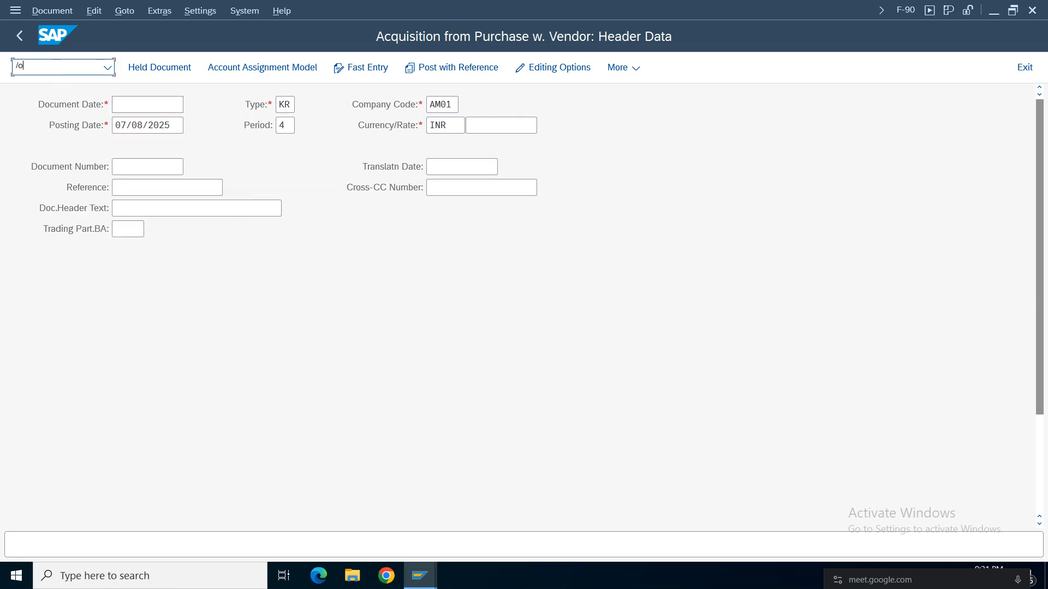
pyautogui.write('su01')
pyautogui.press('Return')
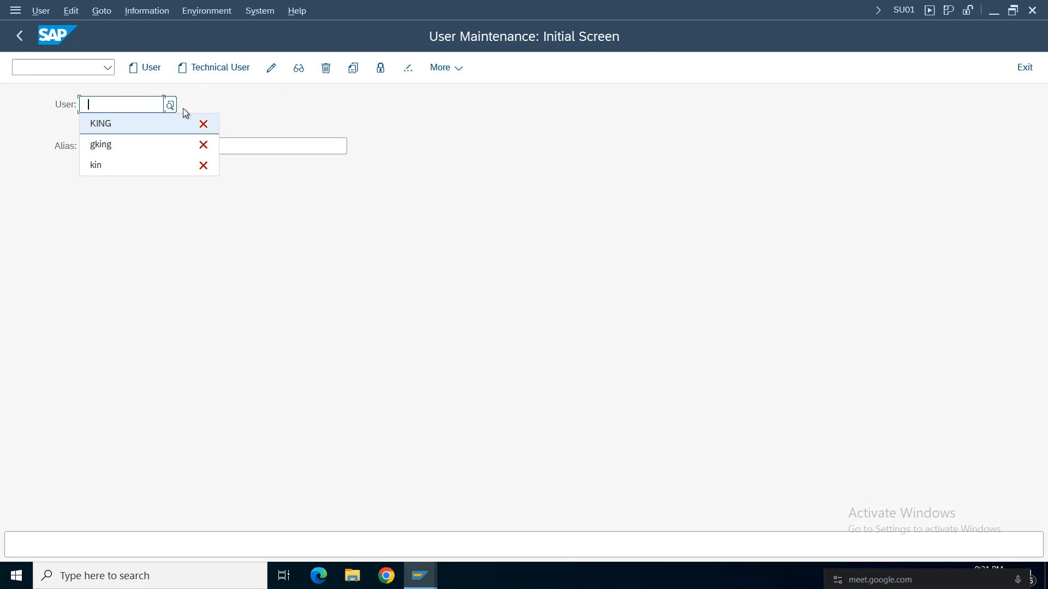
pyautogui.click(109, 123)
pyautogui.click(273, 69)
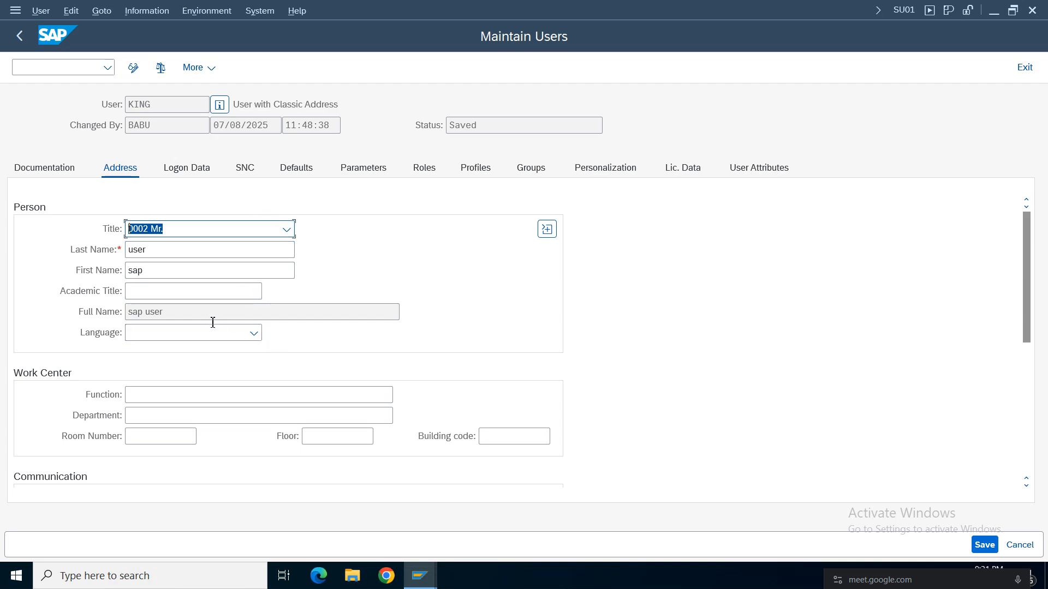
# Set the user's default date format to DD.MM.YYYY (Gregorian Date), save it and leave user maintenance.
pyautogui.click(296, 168)
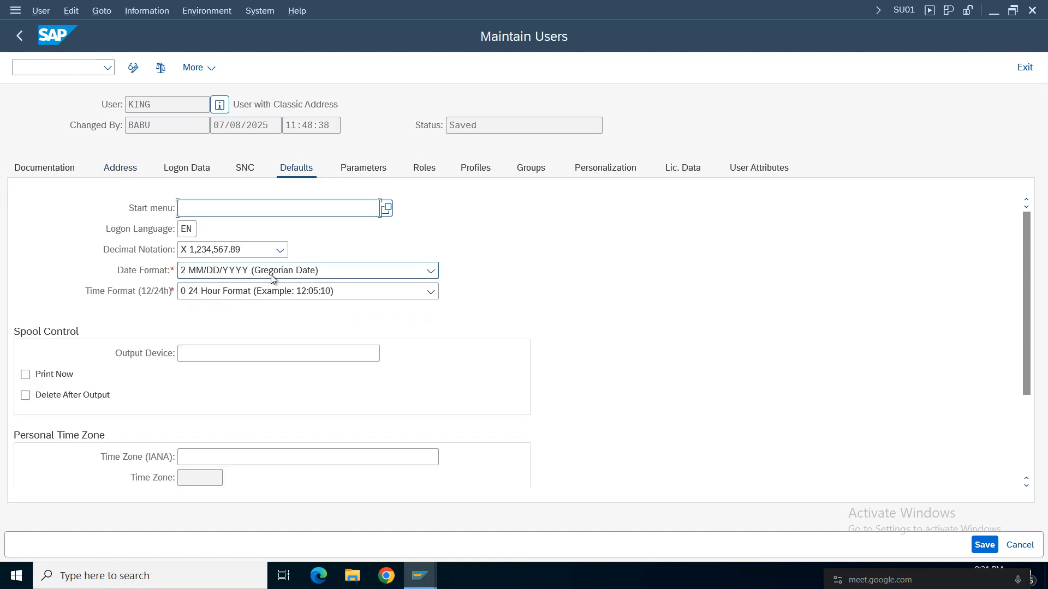
pyautogui.click(228, 275)
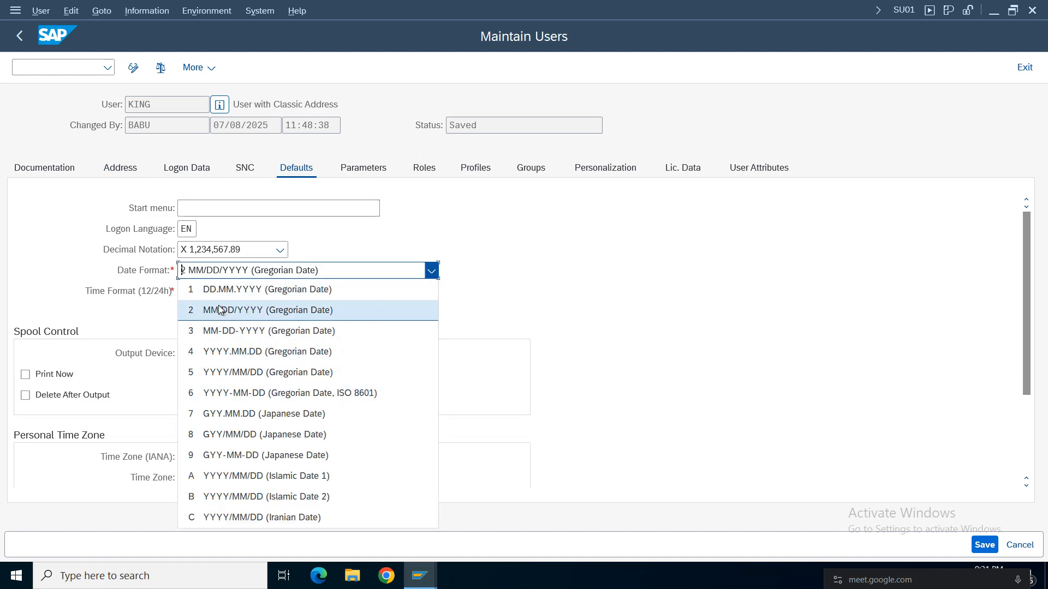
pyautogui.click(279, 295)
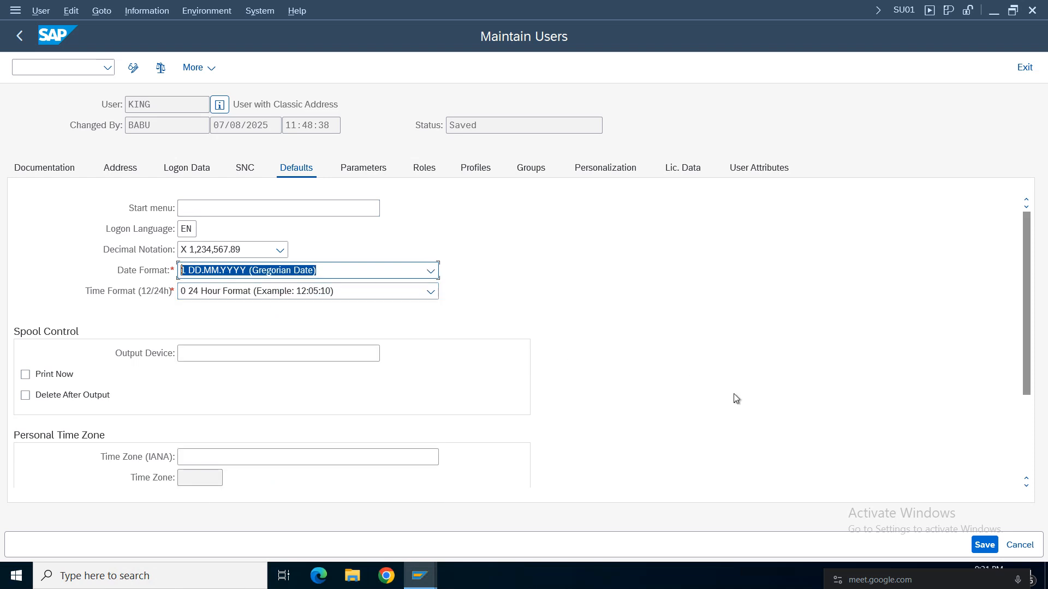
pyautogui.click(967, 545)
pyautogui.click(981, 545)
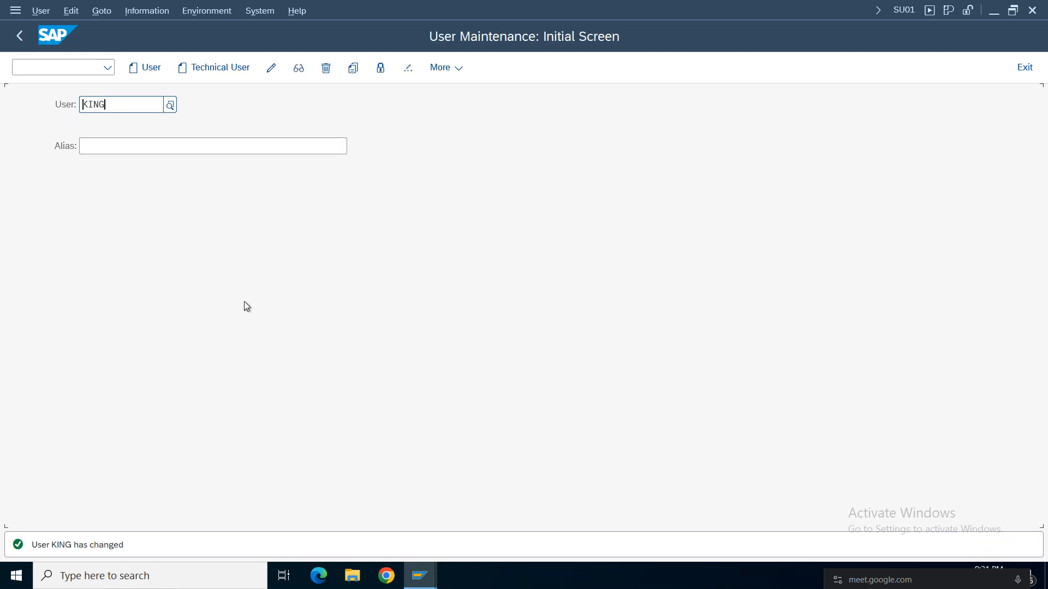
pyautogui.click(20, 37)
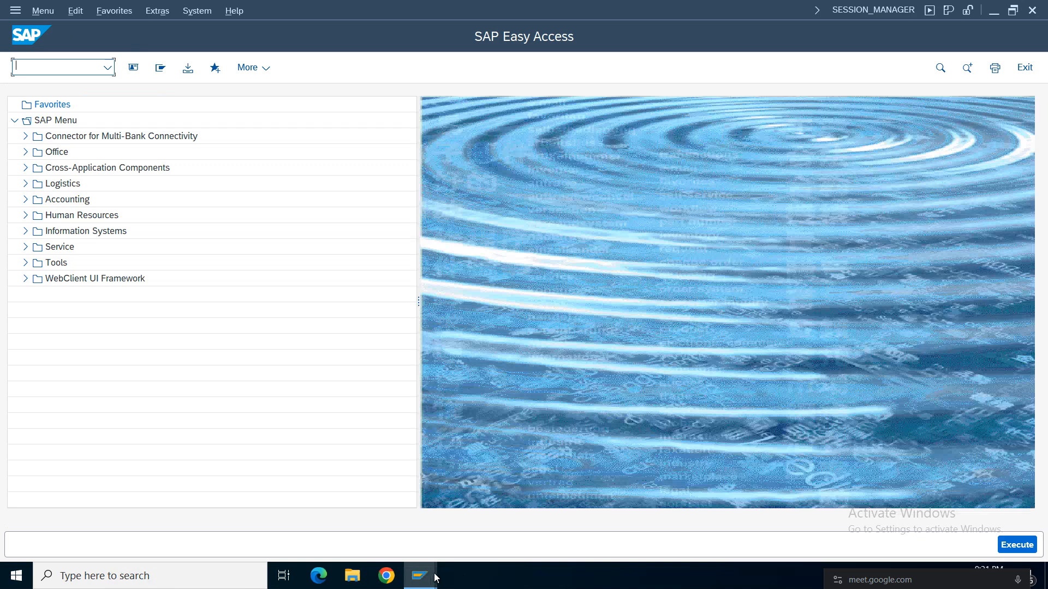
# Switch back to the F-90 session, exit the posting without keeping its data and reopen F-90 With Vendor.
pyautogui.moveTo(420, 575)
pyautogui.click(375, 538)
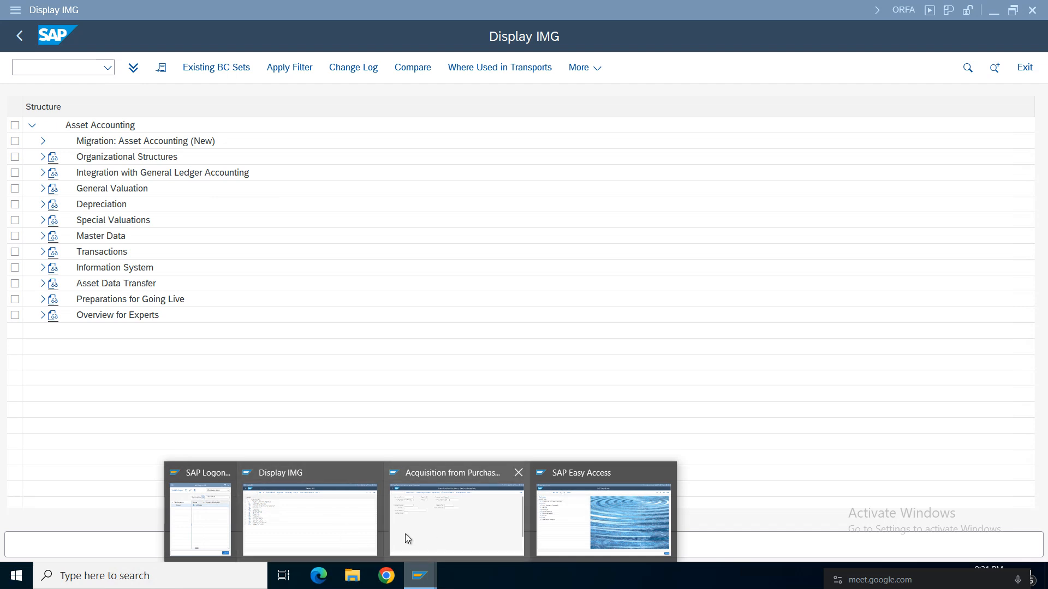
pyautogui.click(427, 527)
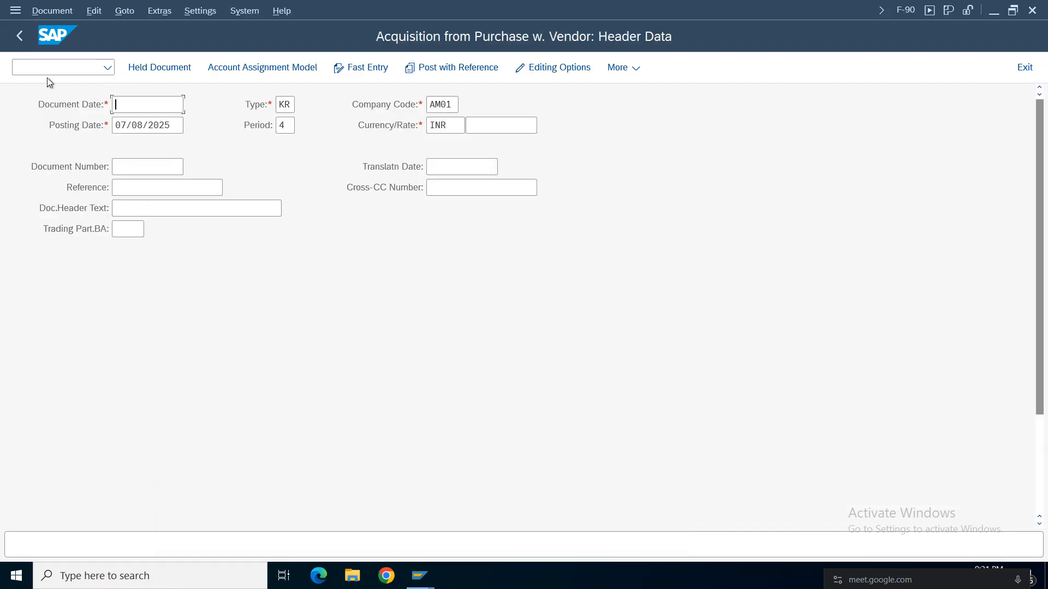
pyautogui.click(20, 35)
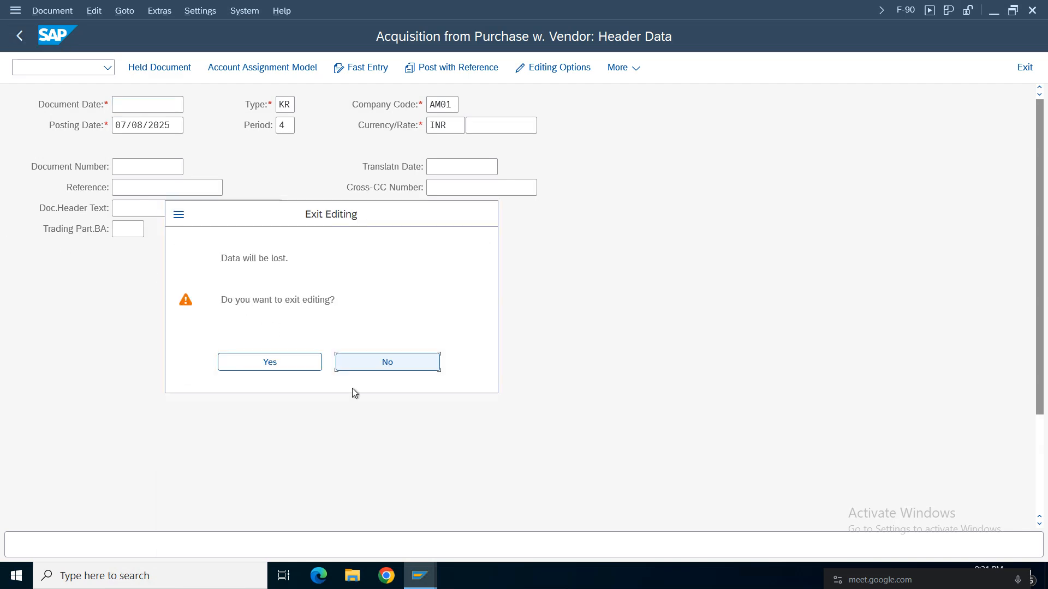
pyautogui.click(273, 362)
pyautogui.click(108, 67)
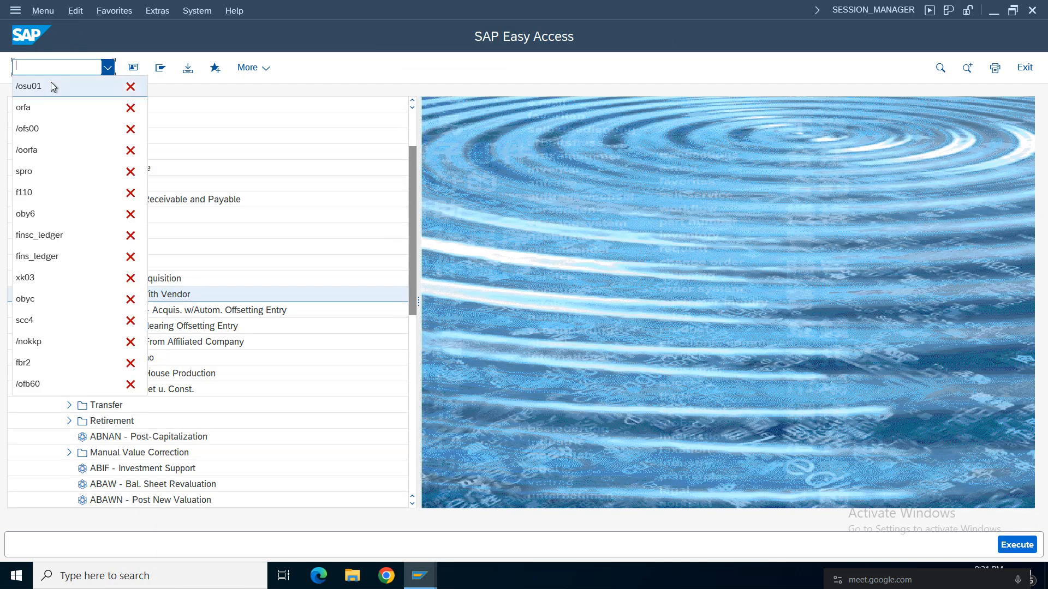
pyautogui.click(51, 85)
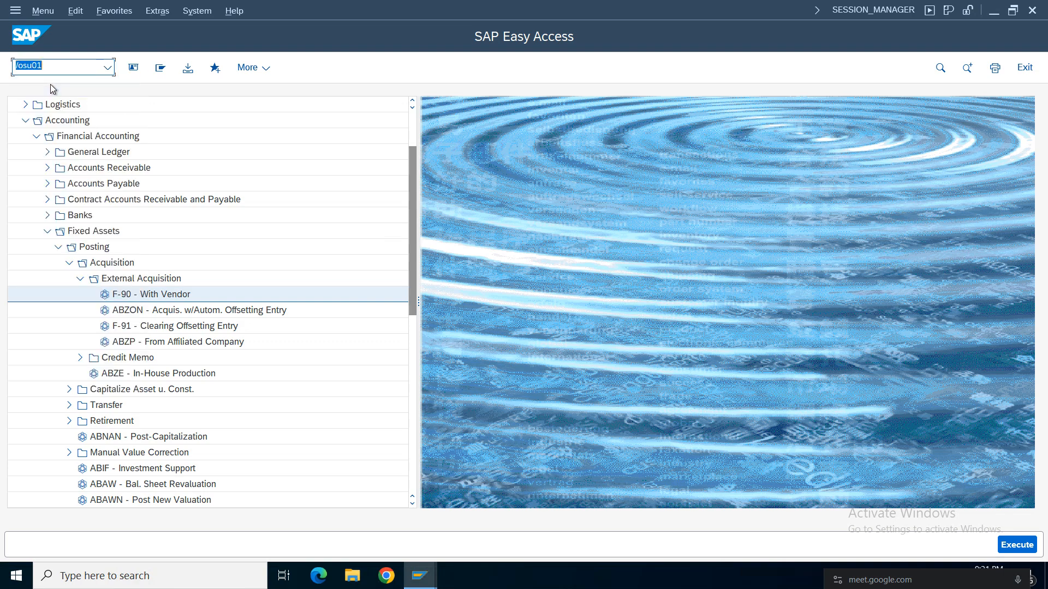
pyautogui.doubleClick(151, 295)
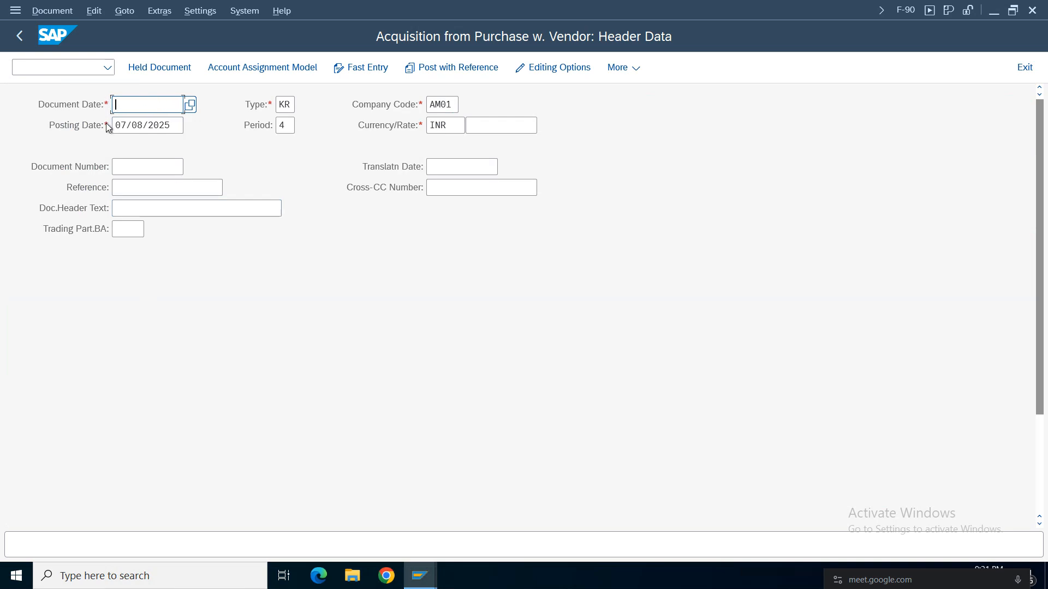
# Set both the document date and the posting date of the acquisition to 01.04.2025.
pyautogui.click(190, 106)
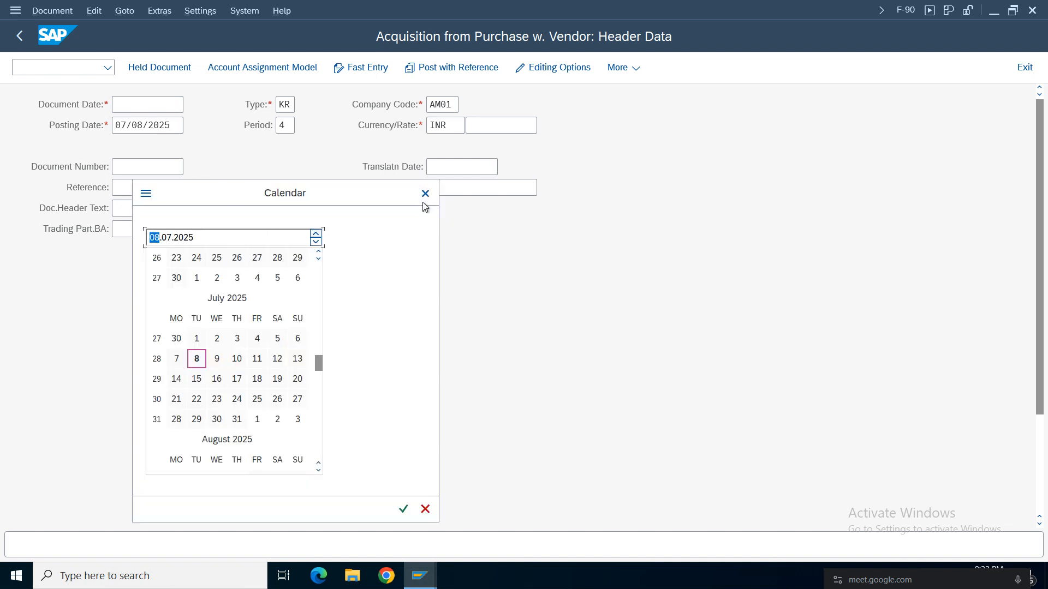
pyautogui.click(425, 194)
pyautogui.write('0')
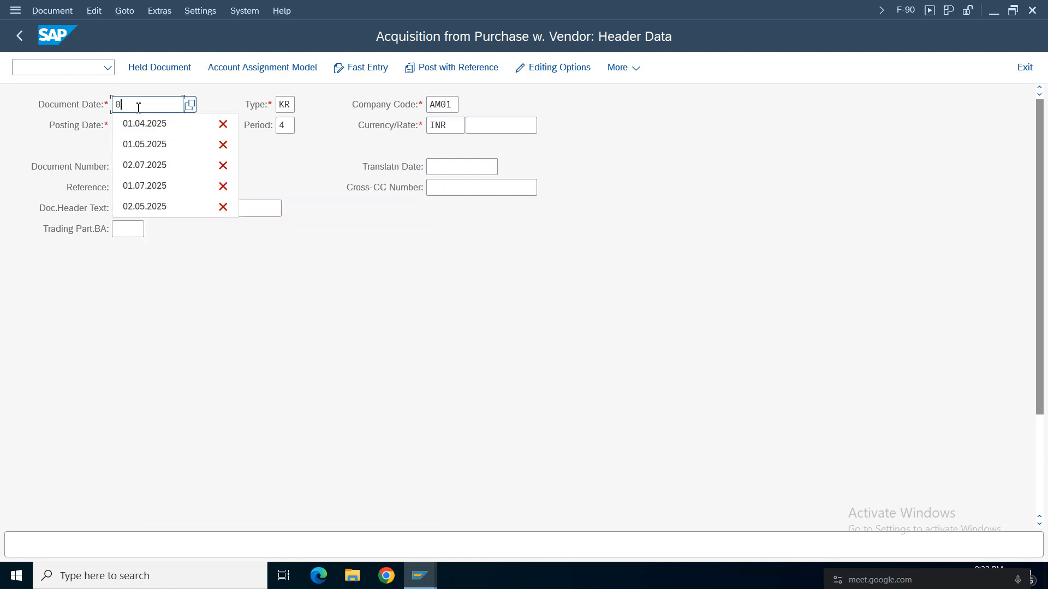
pyautogui.write('1.04.2025')
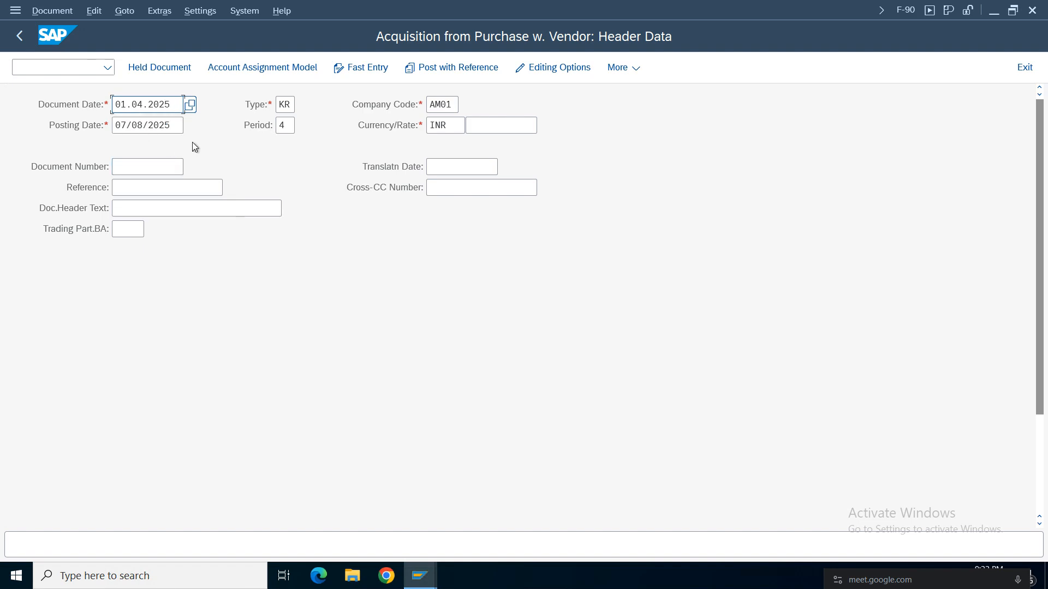
pyautogui.press('Tab')
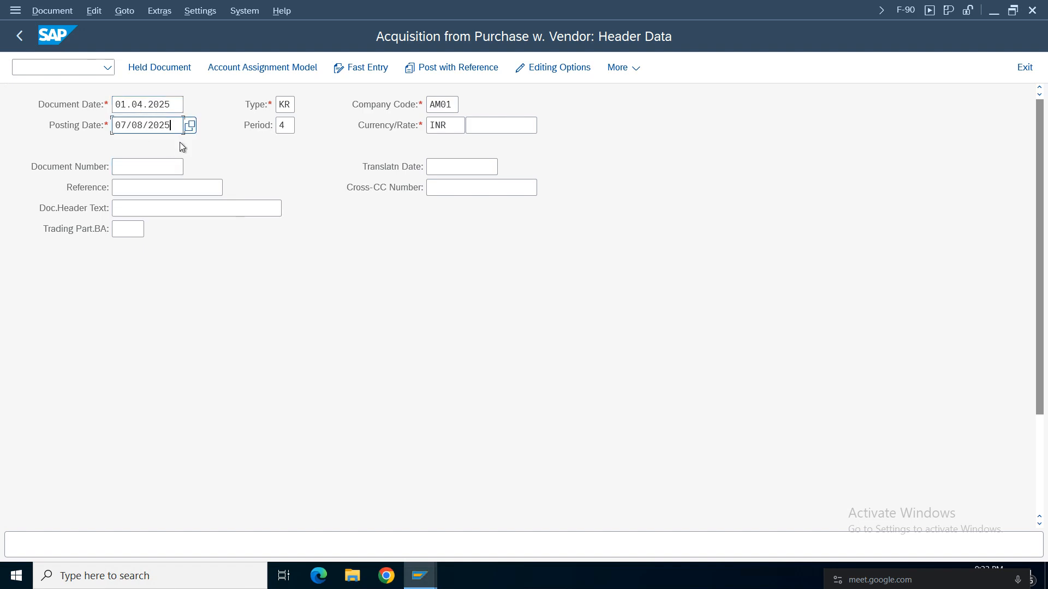
pyautogui.press('BackSpace')
pyautogui.press('BackSpace')
pyautogui.press('BackSpace')
pyautogui.press('BackSpace')
pyautogui.press('BackSpace')
pyautogui.press('BackSpace')
pyautogui.press('BackSpace')
pyautogui.press('BackSpace')
pyautogui.click(146, 146)
# Enter Asset Purc as both the reference and the document header text.
pyautogui.click(144, 187)
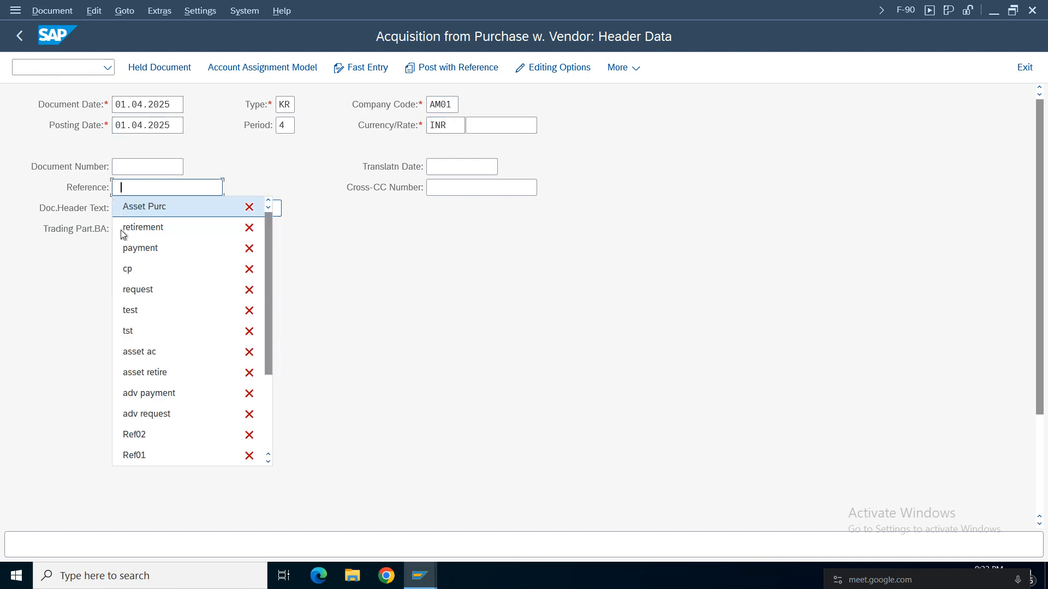
pyautogui.click(140, 208)
pyautogui.click(142, 209)
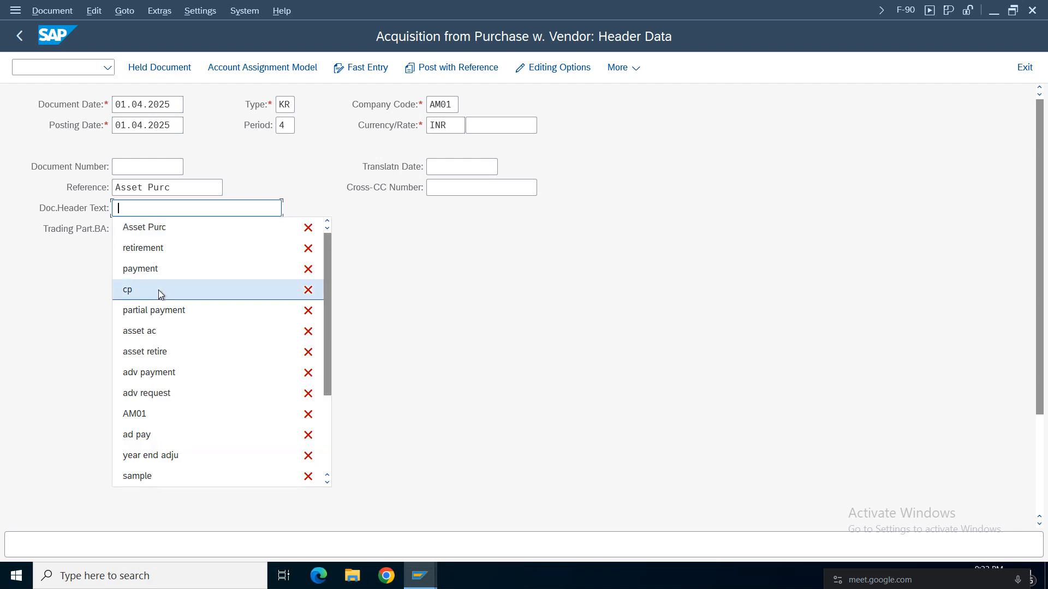
pyautogui.click(149, 237)
pyautogui.scroll(-3, 1040, 210)
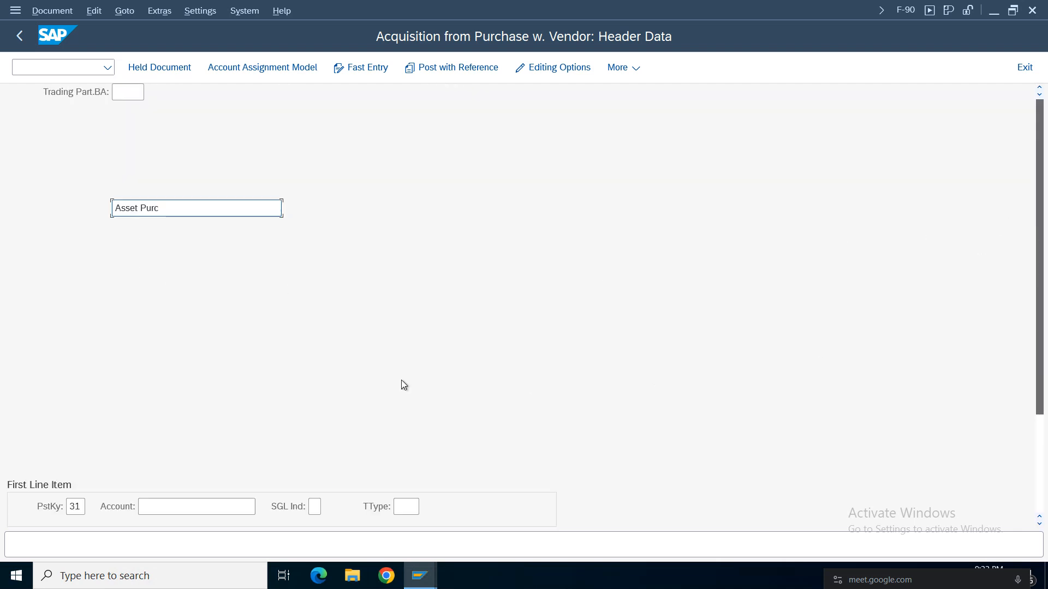
# Look up the AM01 vendor Bluedart Services as the posting key 31 account of the first line item and continue.
pyautogui.moveTo(1042, 231); pyautogui.dragTo(1046, 353)
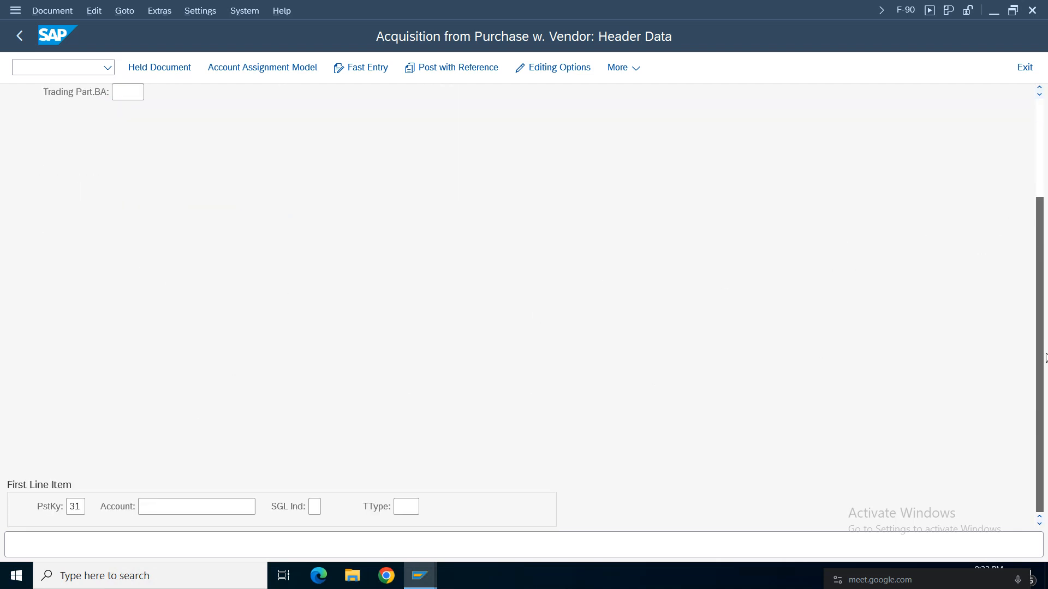
pyautogui.click(63, 507)
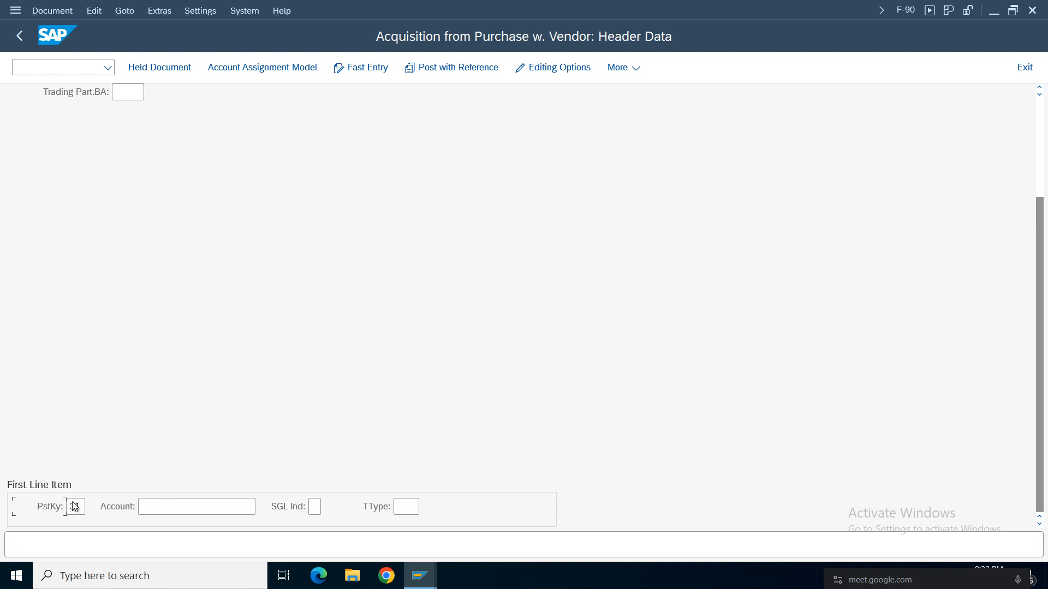
pyautogui.click(201, 509)
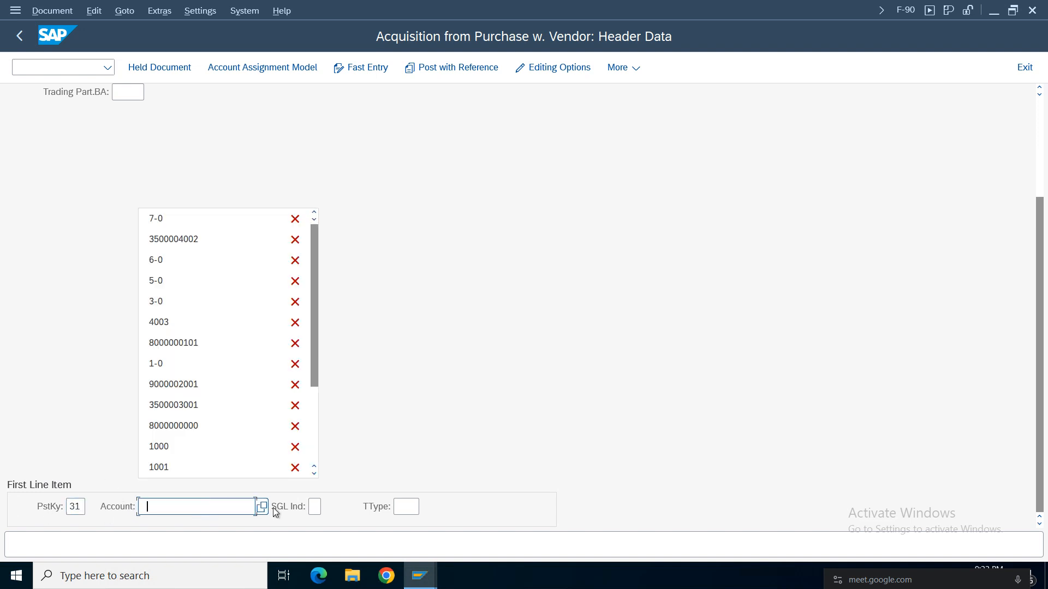
pyautogui.click(262, 508)
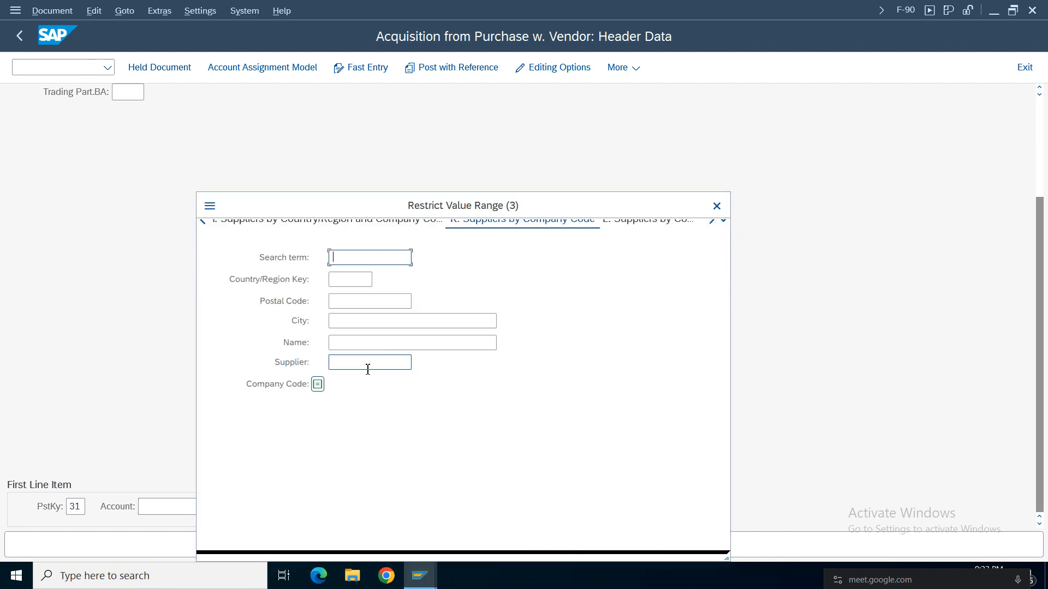
pyautogui.press('Return')
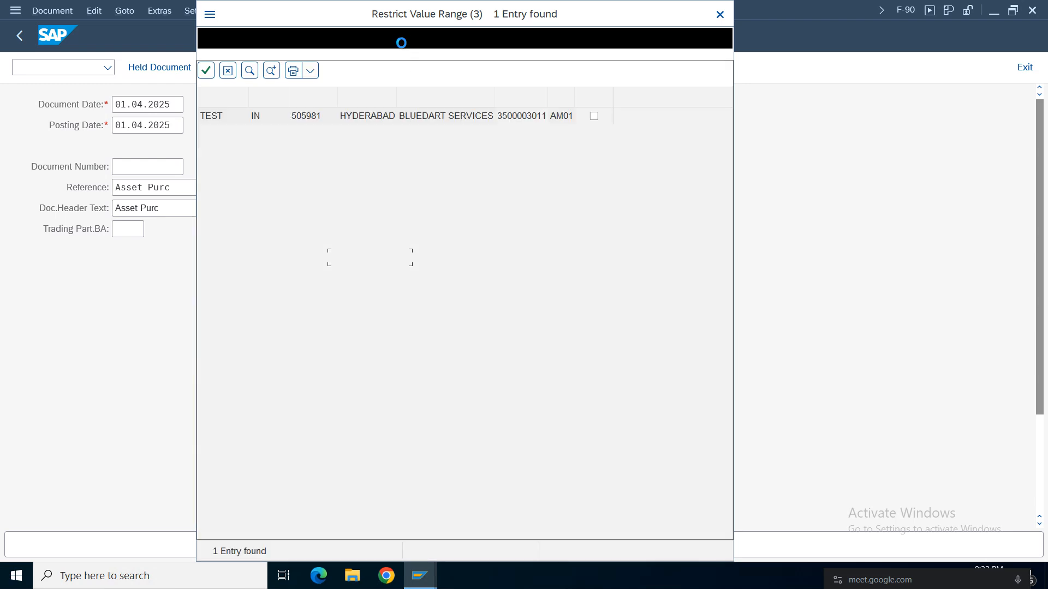
pyautogui.doubleClick(436, 117)
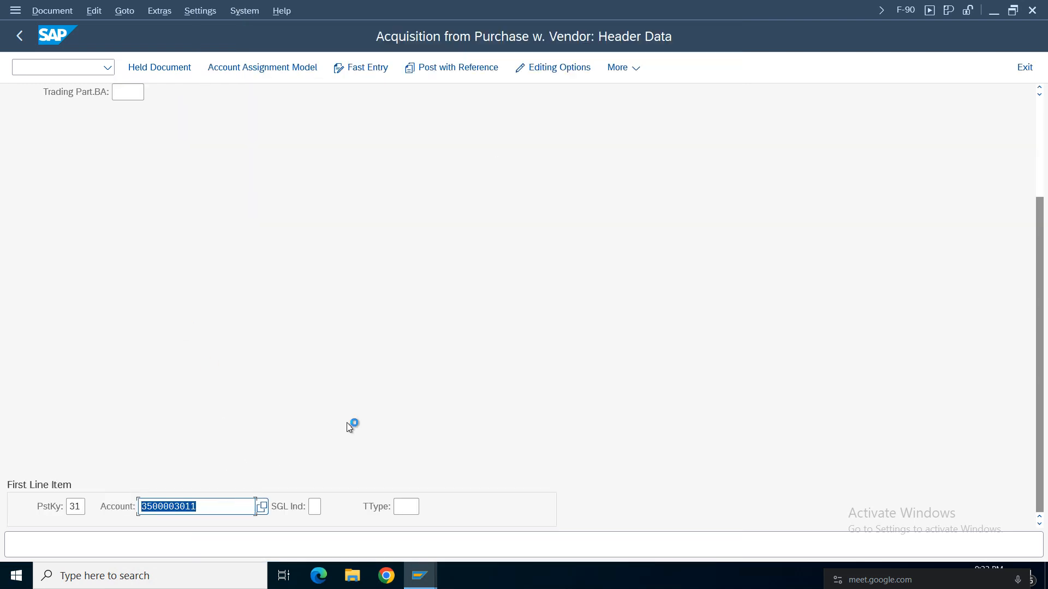
pyautogui.press('Return')
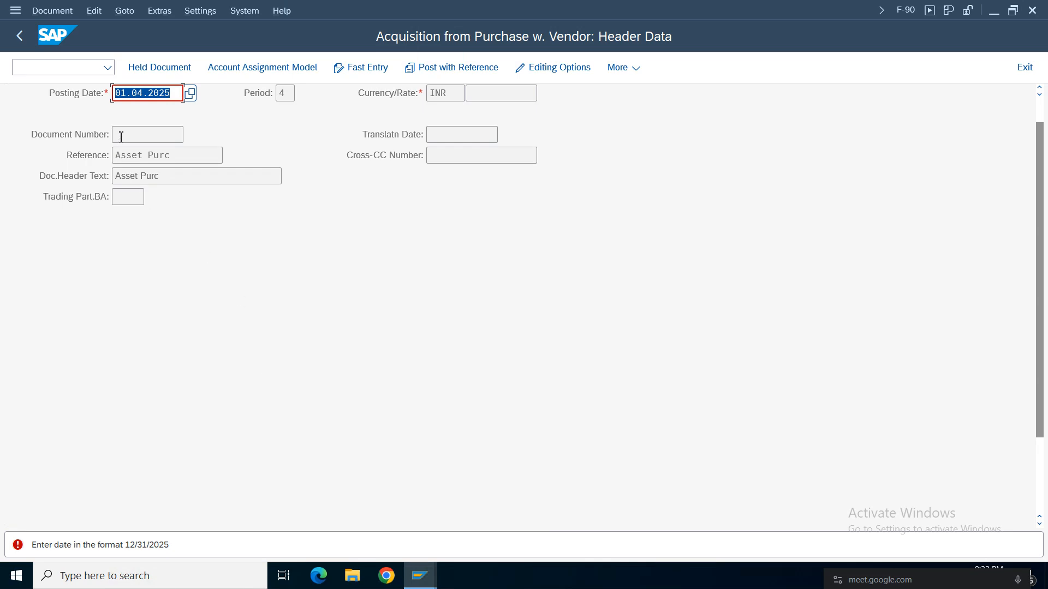
# Correct the posting date to 04/01/2025 in the month/day/year format.
pyautogui.scroll(2, 367, 211)
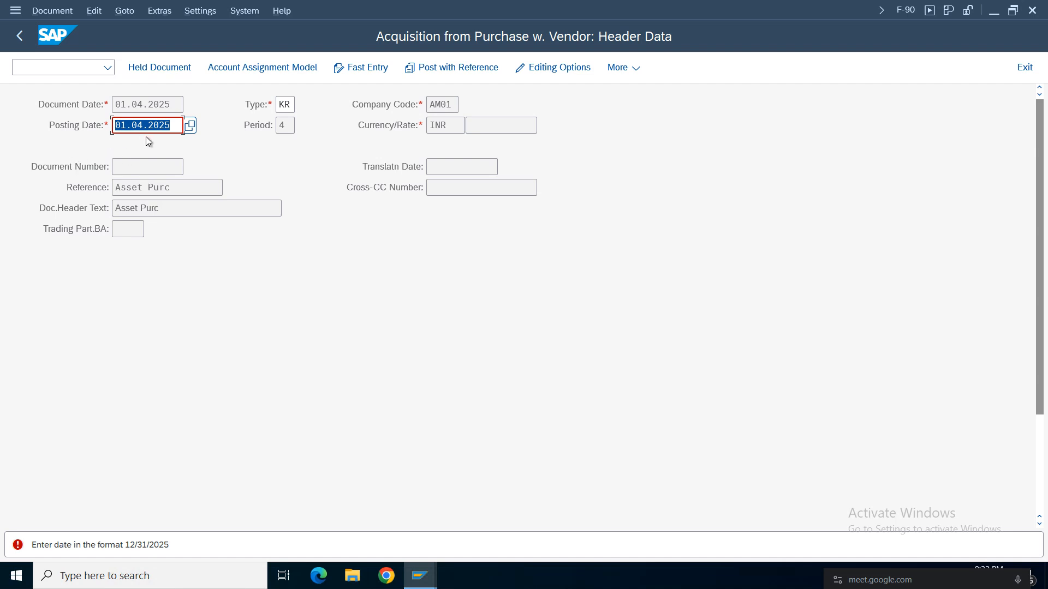
pyautogui.press('BackSpace')
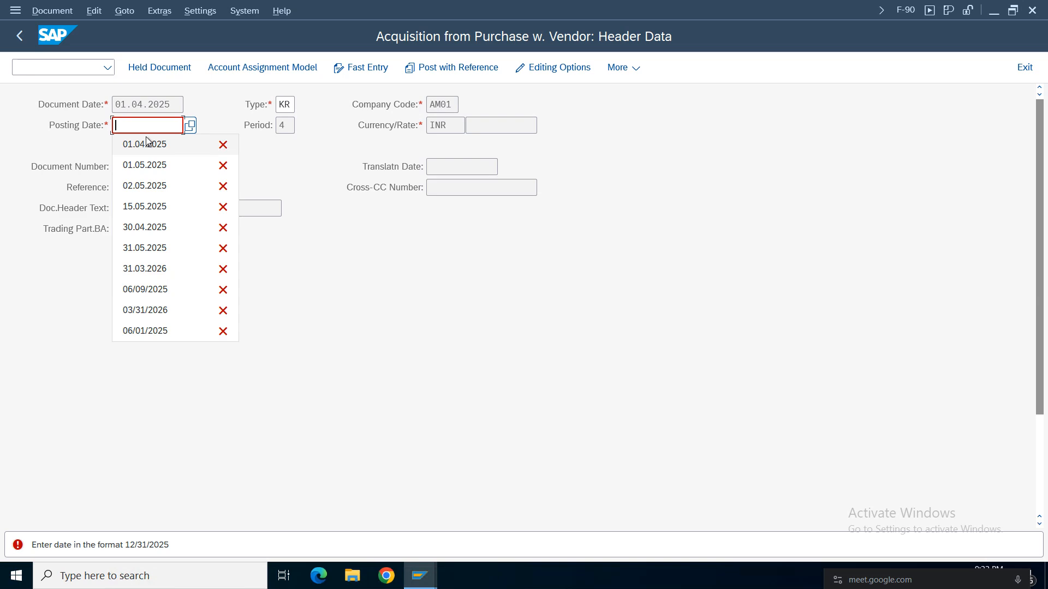
pyautogui.write('04/')
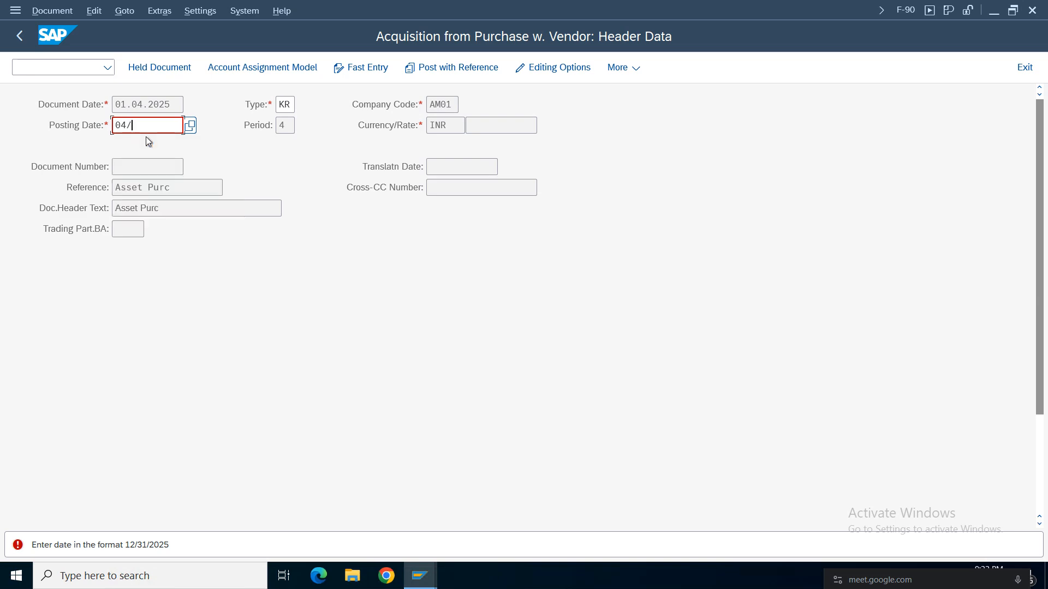
pyautogui.write('01/2025')
pyautogui.press('Return')
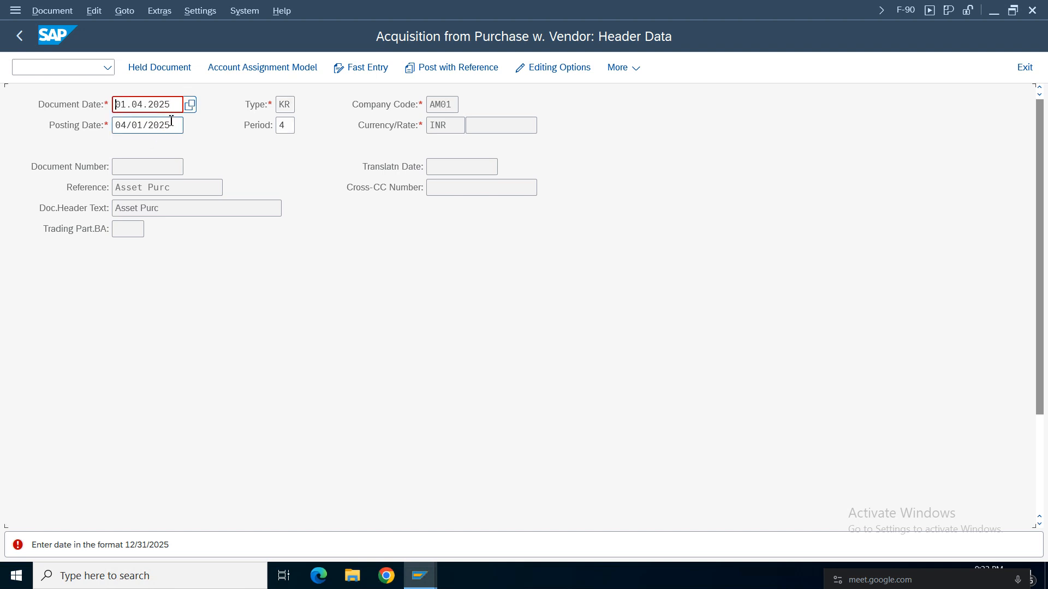
# Replace the document date with 04/01/2025 copied from the posting date, and continue to the vendor item.
pyautogui.press('Delete')
pyautogui.press('Delete')
pyautogui.press('Delete')
pyautogui.press('Delete')
pyautogui.press('Delete')
pyautogui.press('Delete')
pyautogui.press('Delete')
pyautogui.press('Delete')
pyautogui.press('Delete')
pyautogui.press('Delete')
pyautogui.press('Escape')
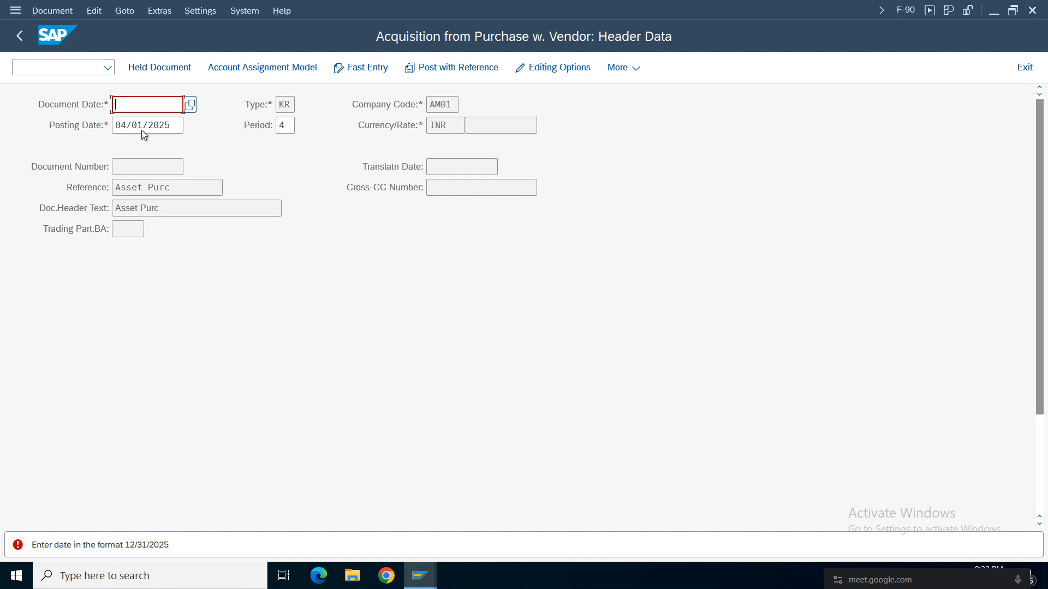
pyautogui.moveTo(175, 126); pyautogui.dragTo(62, 133)
pyautogui.hotkey('ctrl', 'c')
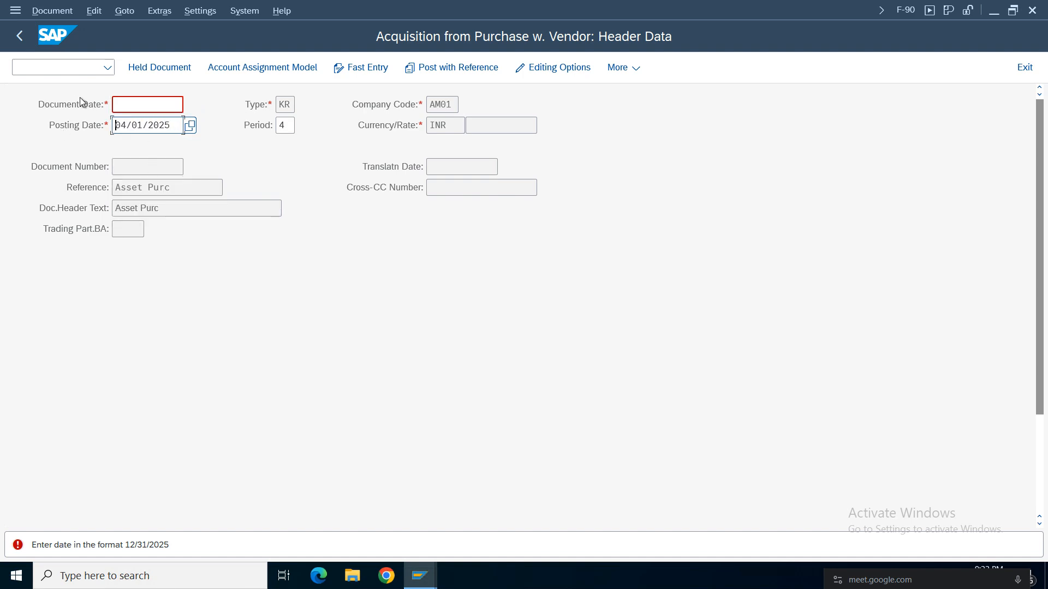
pyautogui.click(117, 105)
pyautogui.hotkey('ctrl', 'v')
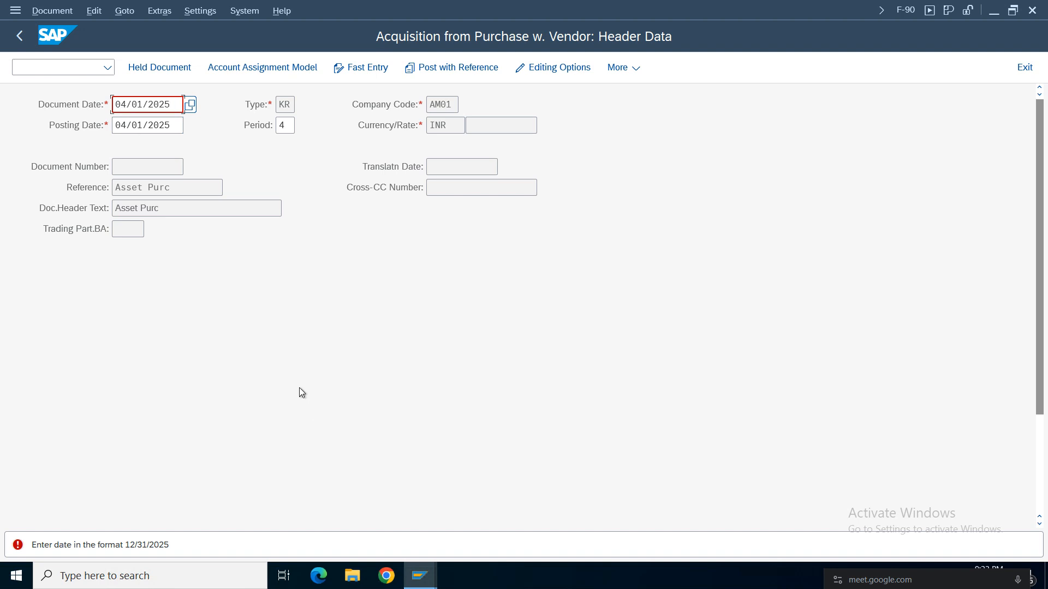
pyautogui.press('Return')
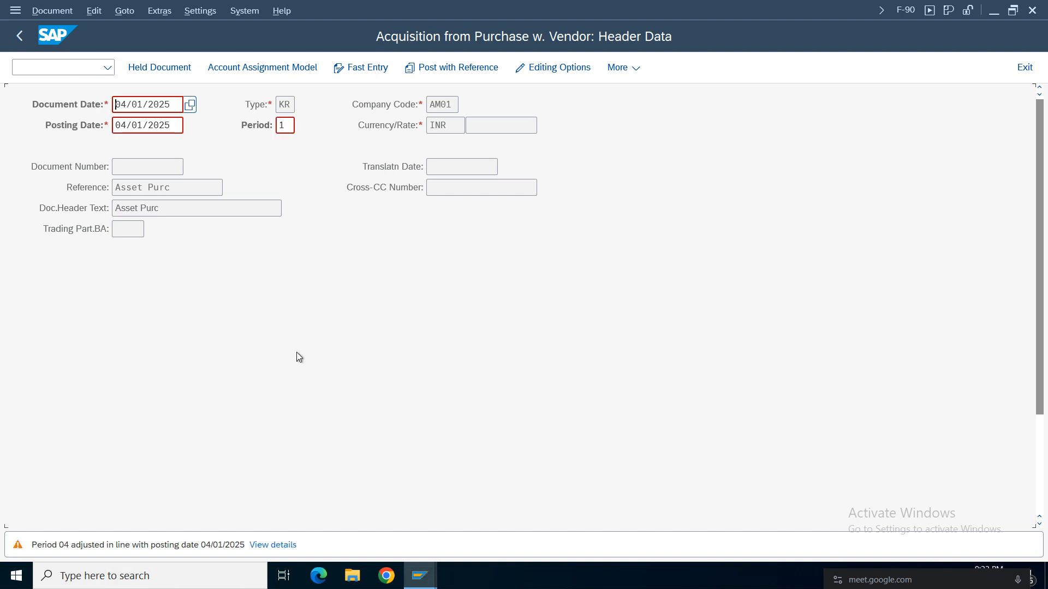
pyautogui.press('Return')
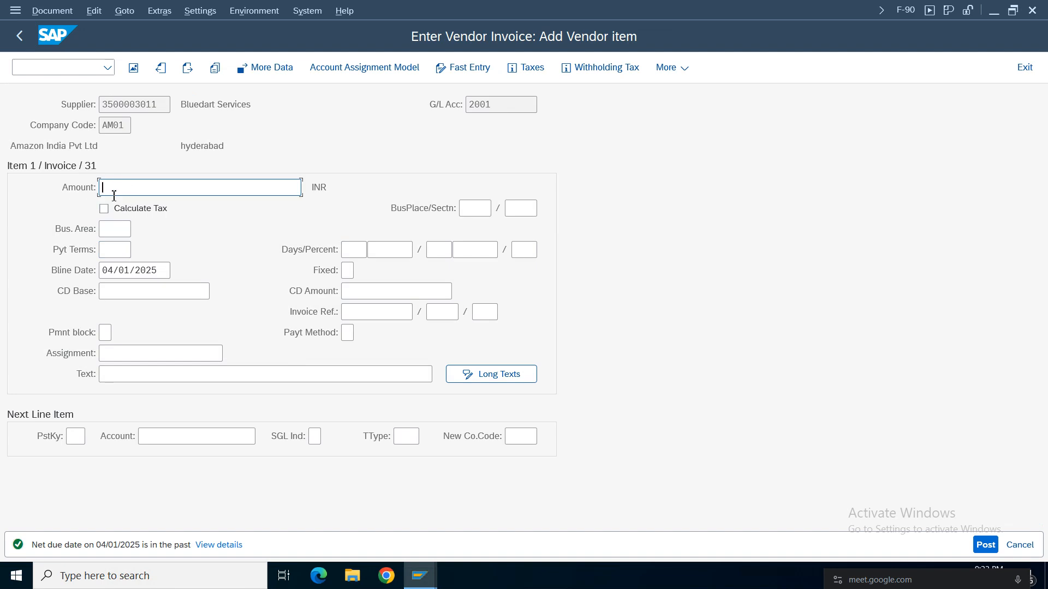
# Enter 500000 INR as the vendor item's amount and Asset Acqusition as its text.
pyautogui.click(122, 189)
pyautogui.click(135, 189)
pyautogui.write('500000')
pyautogui.moveTo(118, 184); pyautogui.dragTo(117, 203)
pyautogui.click(126, 374)
pyautogui.click(156, 374)
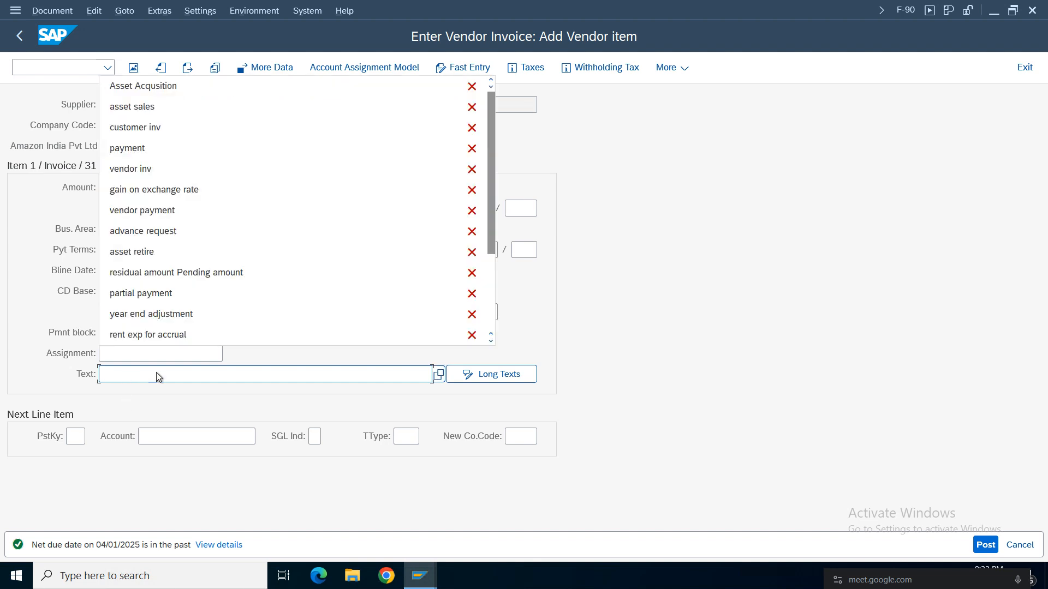
pyautogui.click(163, 85)
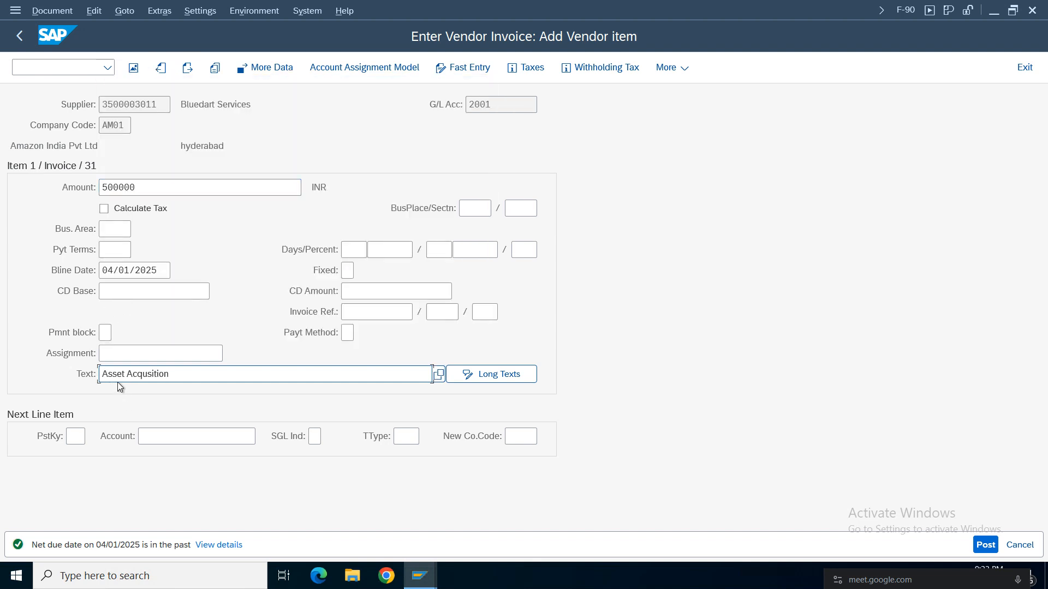
# Set the vendor item's payment terms to 0001.
pyautogui.click(110, 254)
pyautogui.click(112, 249)
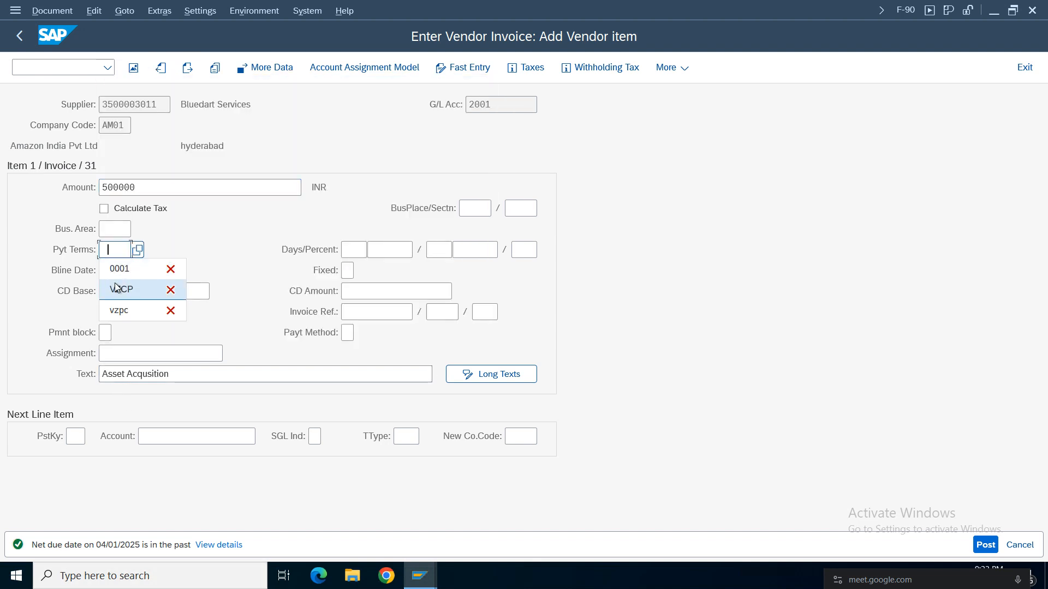
pyautogui.click(119, 266)
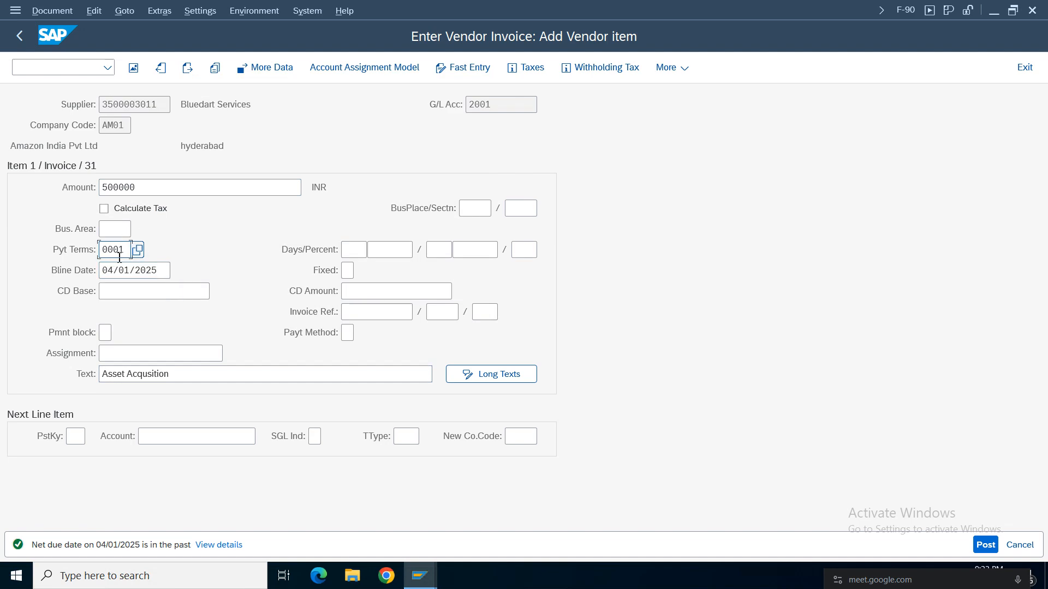
# Set the next line item to posting key 70 with the asset AM01 Furniture and Fittings 01 as its account.
pyautogui.click(74, 437)
pyautogui.click(75, 437)
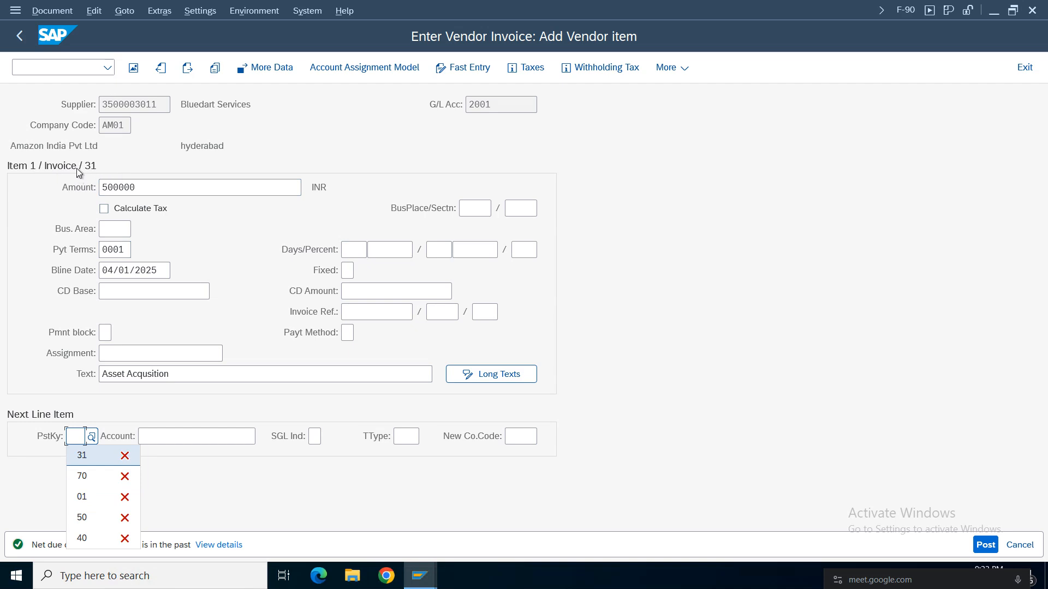
pyautogui.click(91, 478)
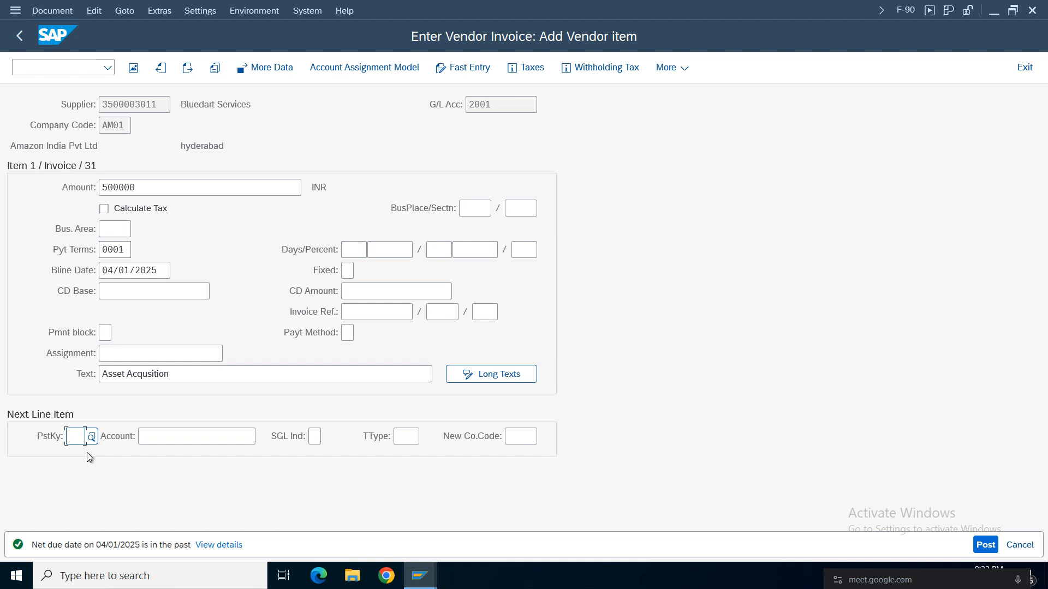
pyautogui.write('70')
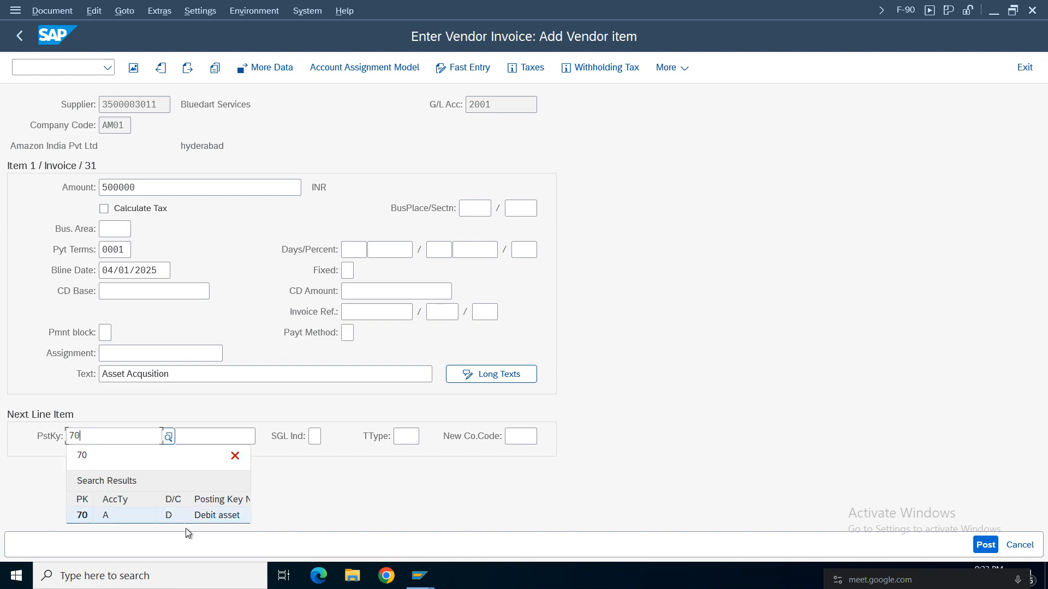
pyautogui.click(84, 519)
pyautogui.click(198, 436)
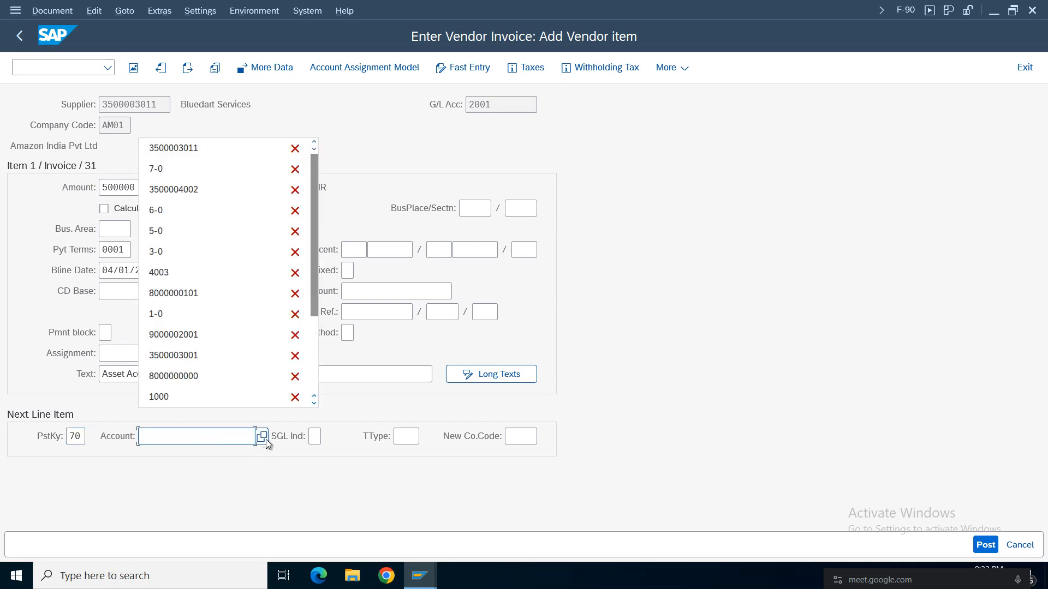
pyautogui.click(165, 474)
pyautogui.press('F4')
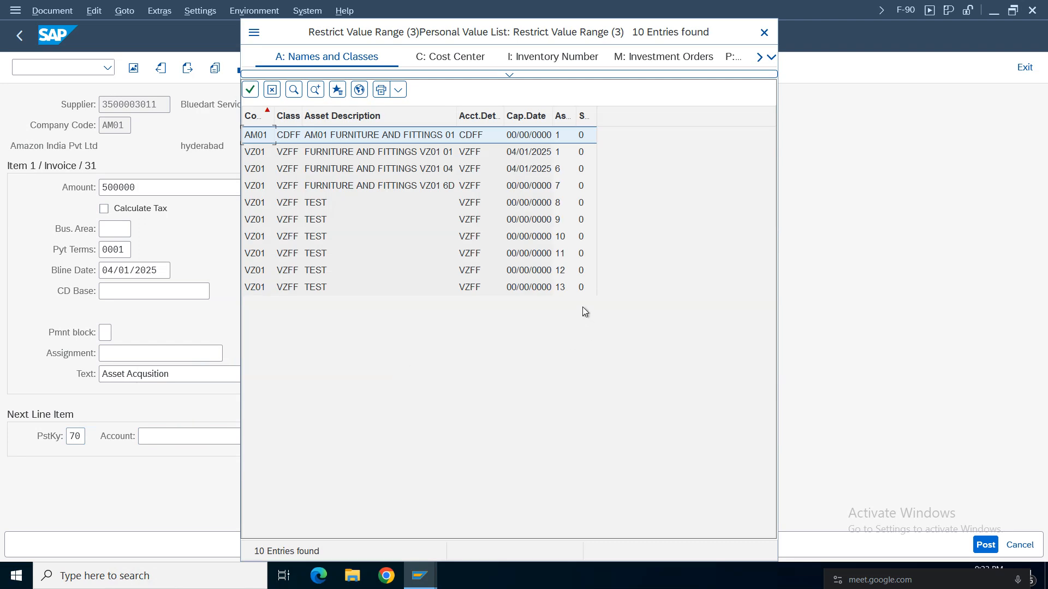
pyautogui.doubleClick(426, 138)
# Choose transaction type 100, External asset acquisition, for the next line item.
pyautogui.click(404, 437)
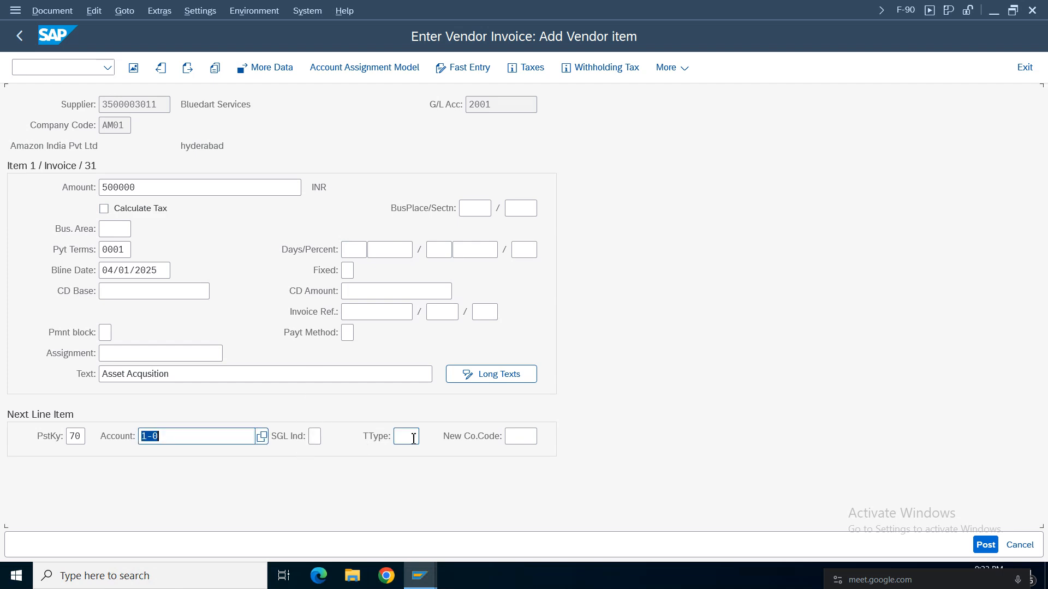
pyautogui.press('Return')
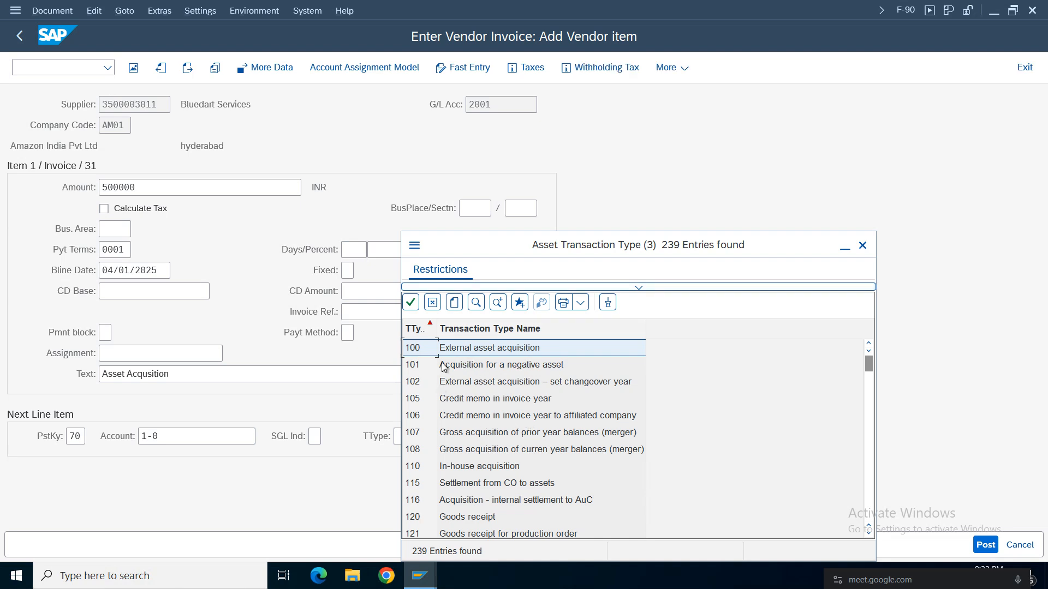
pyautogui.click(476, 352)
pyautogui.click(461, 486)
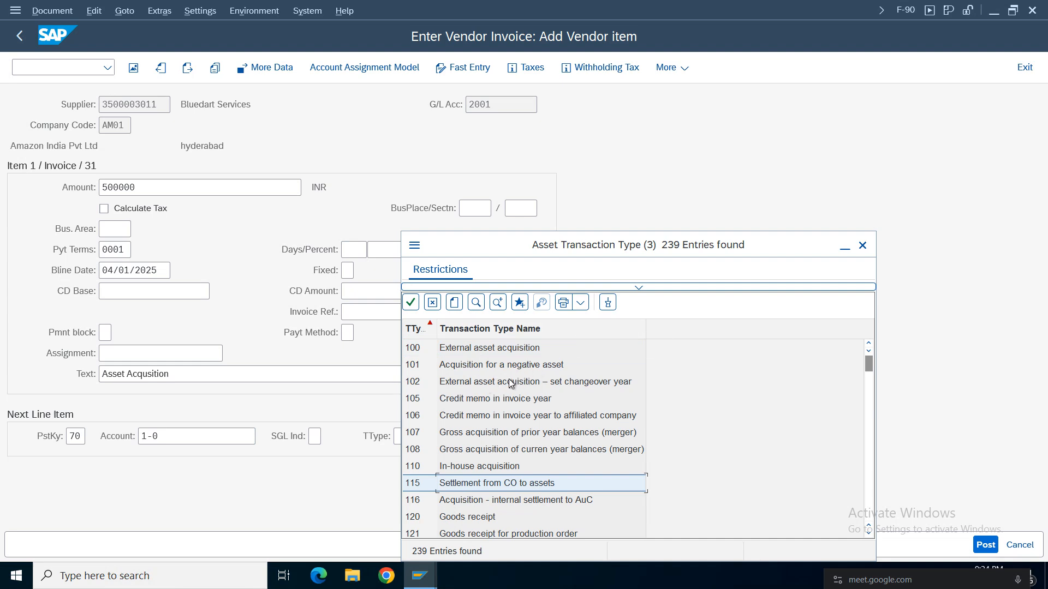
pyautogui.doubleClick(471, 350)
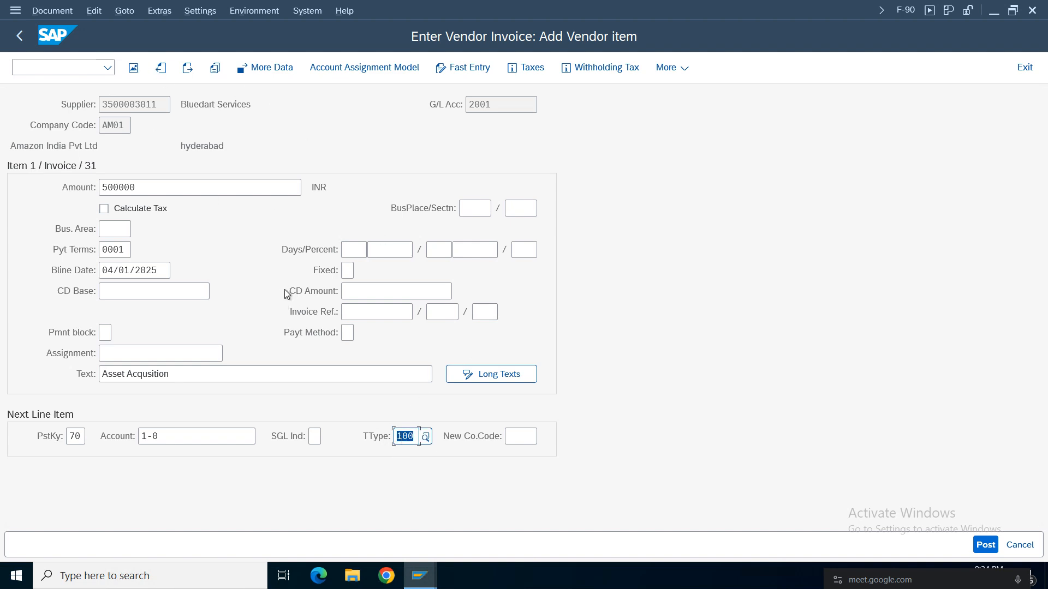
# Accept the vendor item, clear the withholding tax code AC and continue to the asset item.
pyautogui.press('Return')
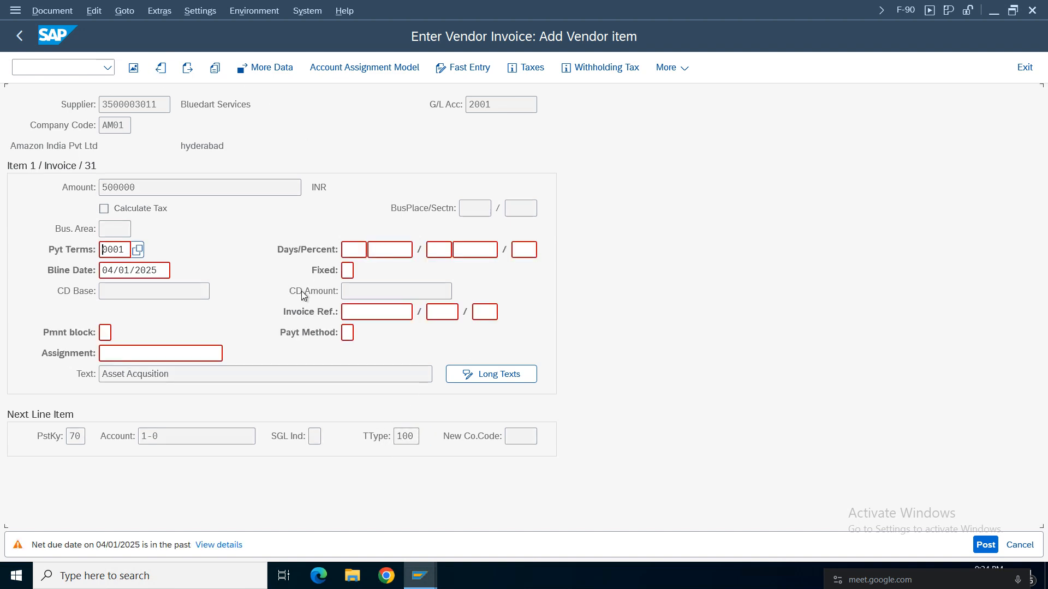
pyautogui.press('Return')
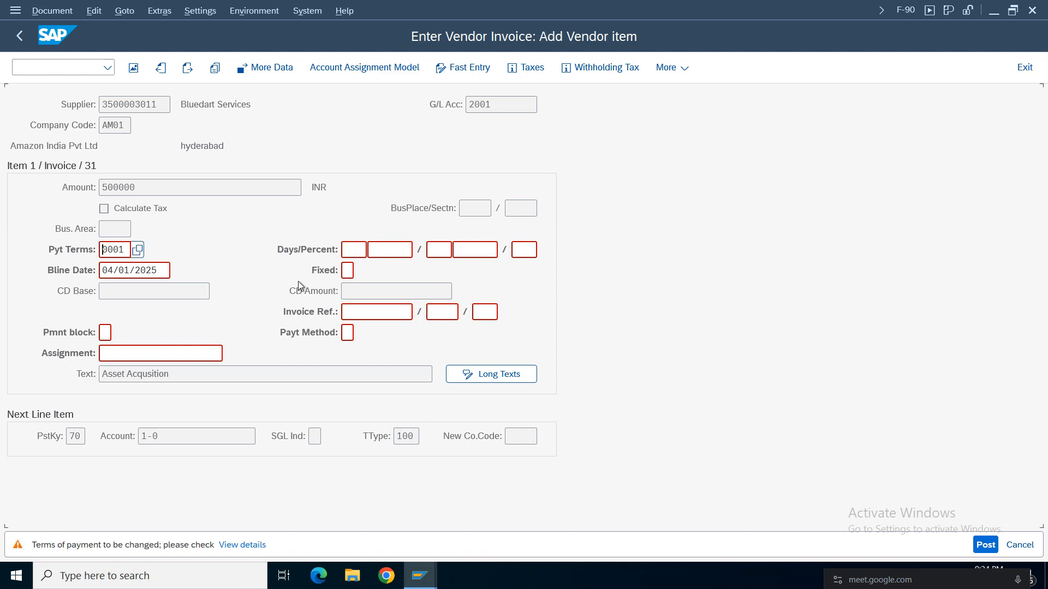
pyautogui.press('Return')
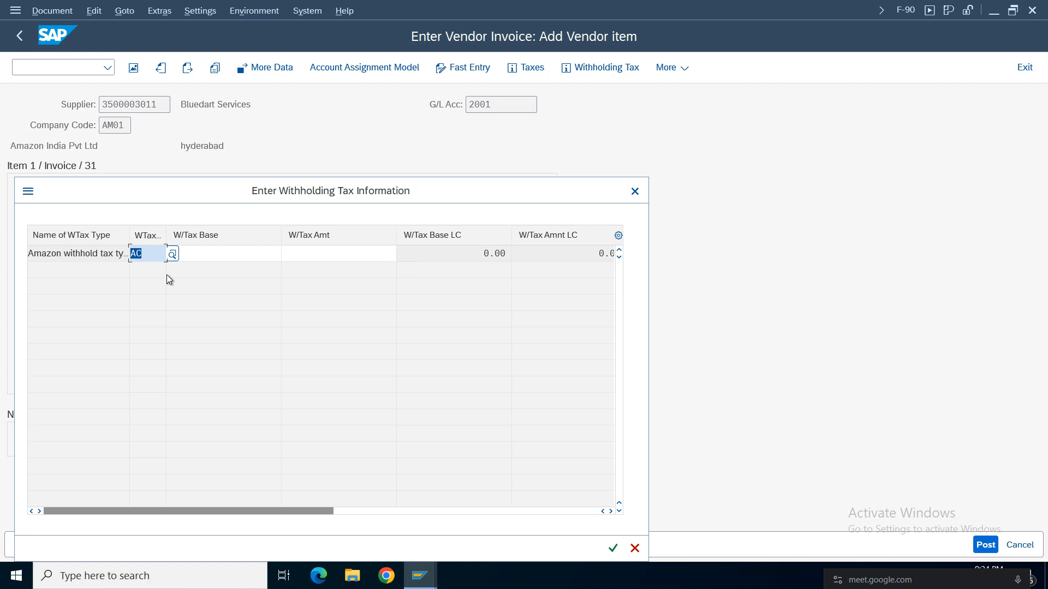
pyautogui.press('Delete')
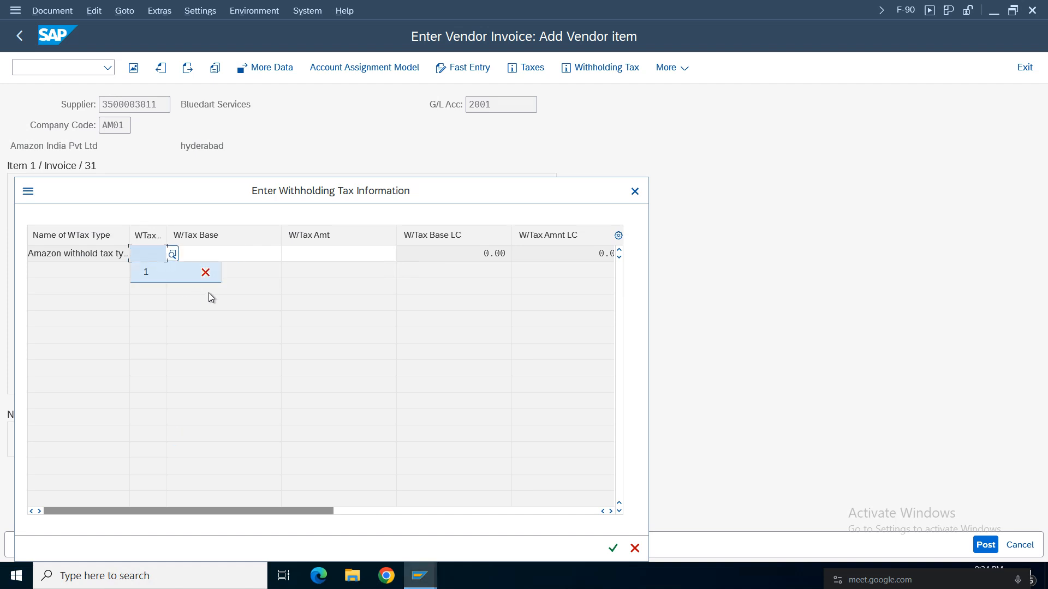
pyautogui.click(612, 553)
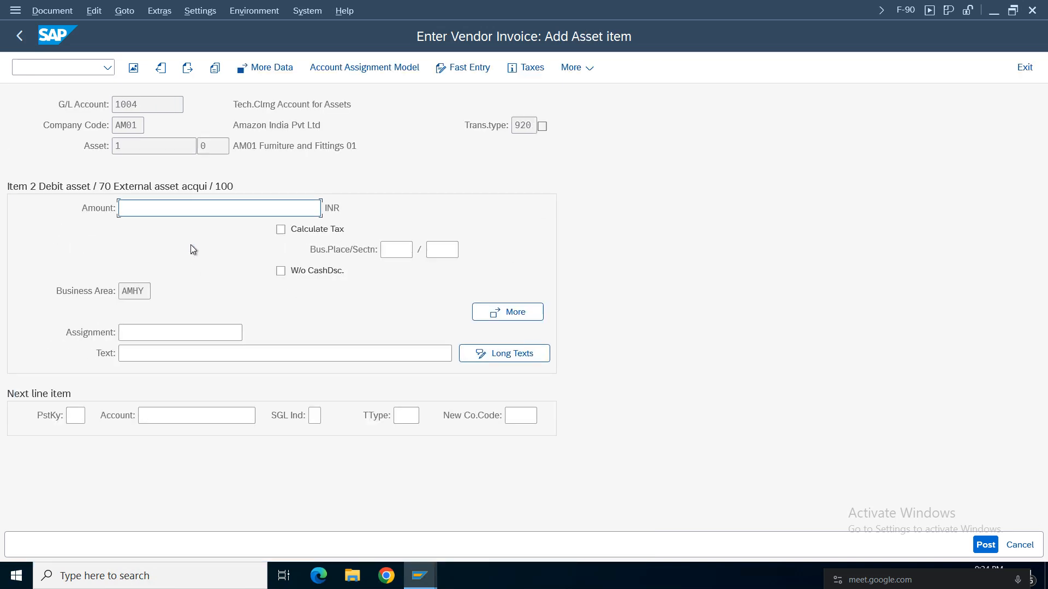
# Enter 500000 INR and the text Asset Acqusition for the asset item, and simulate the document.
pyautogui.write('5')
pyautogui.click(145, 228)
pyautogui.click(169, 353)
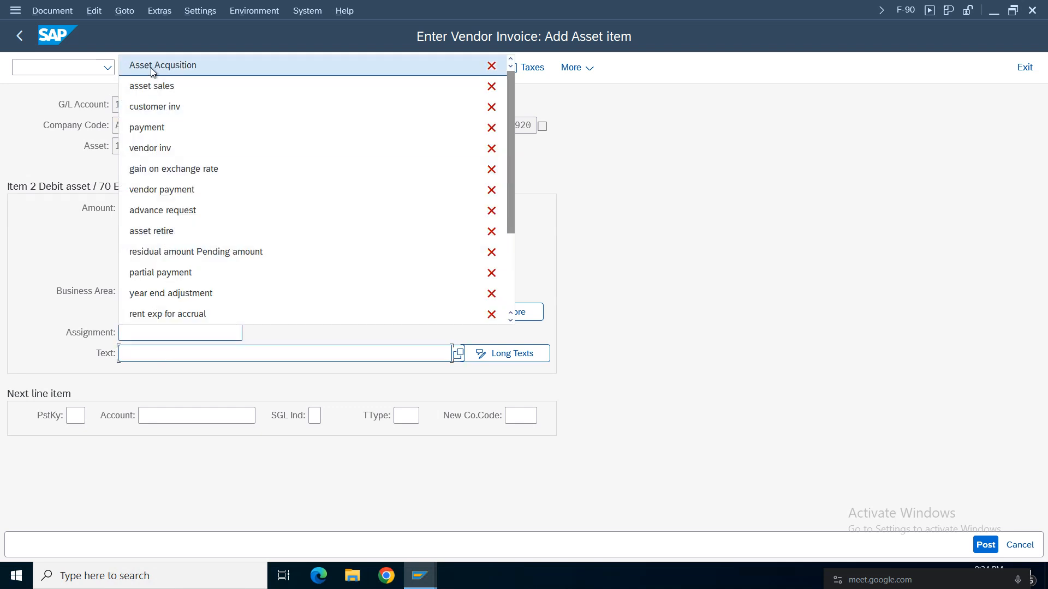
pyautogui.click(151, 67)
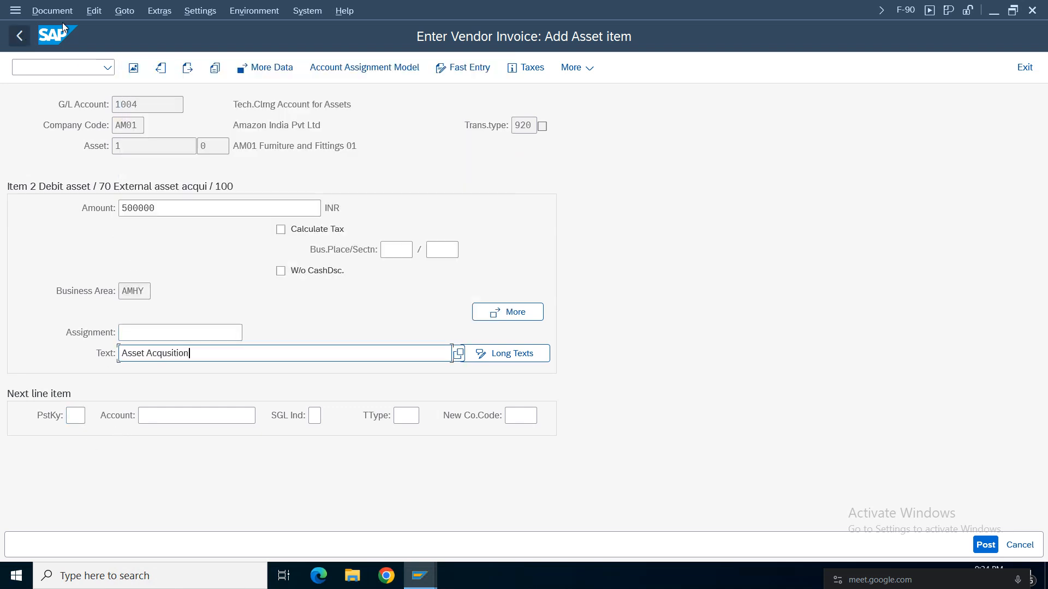
pyautogui.click(53, 11)
pyautogui.click(55, 92)
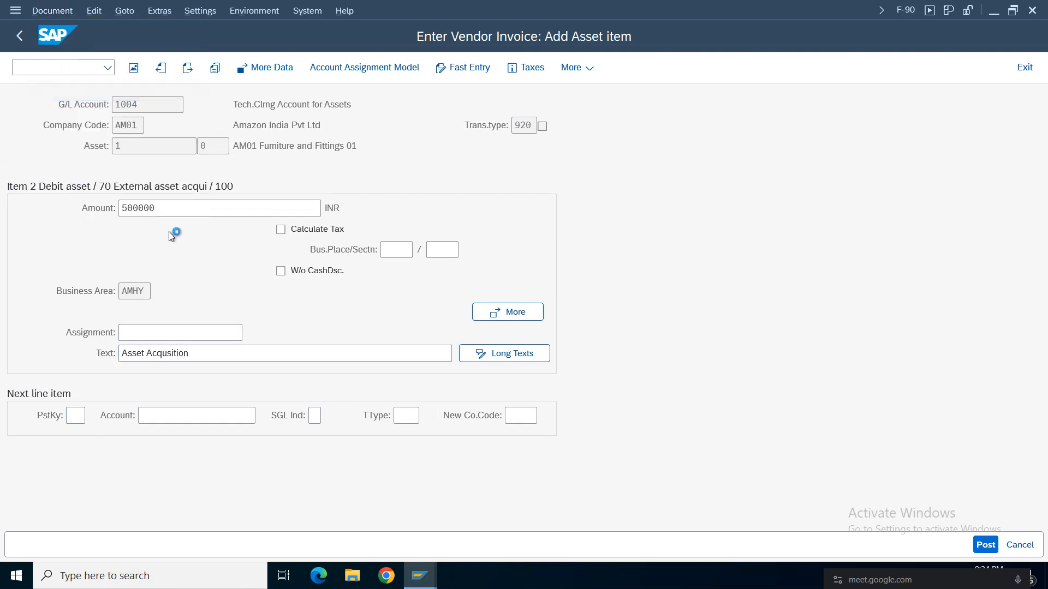
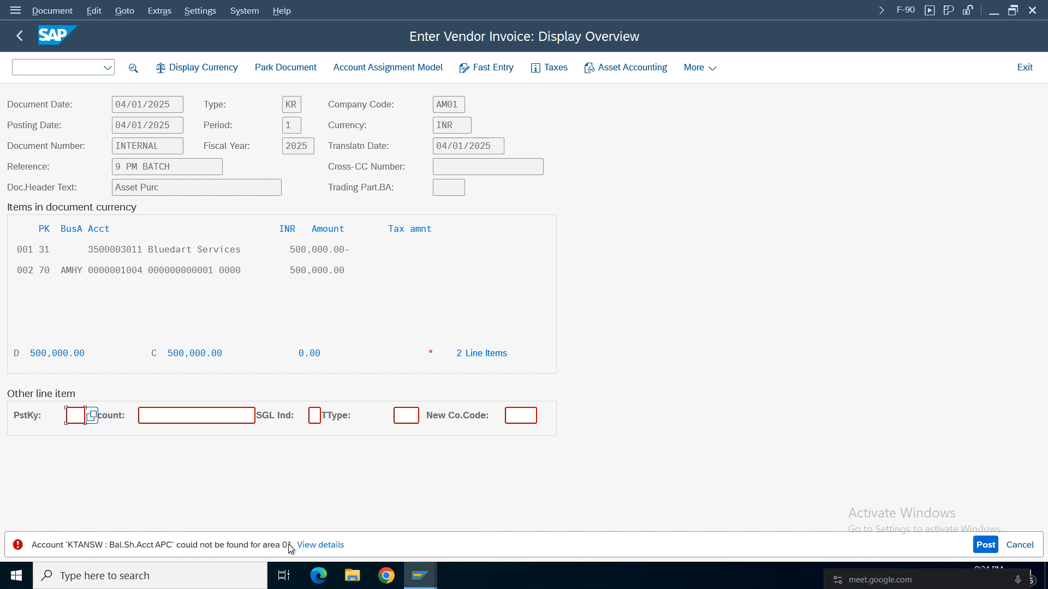
# Read the details of the account error for the vendor invoice, close the help and simulate the document again.
pyautogui.click(326, 545)
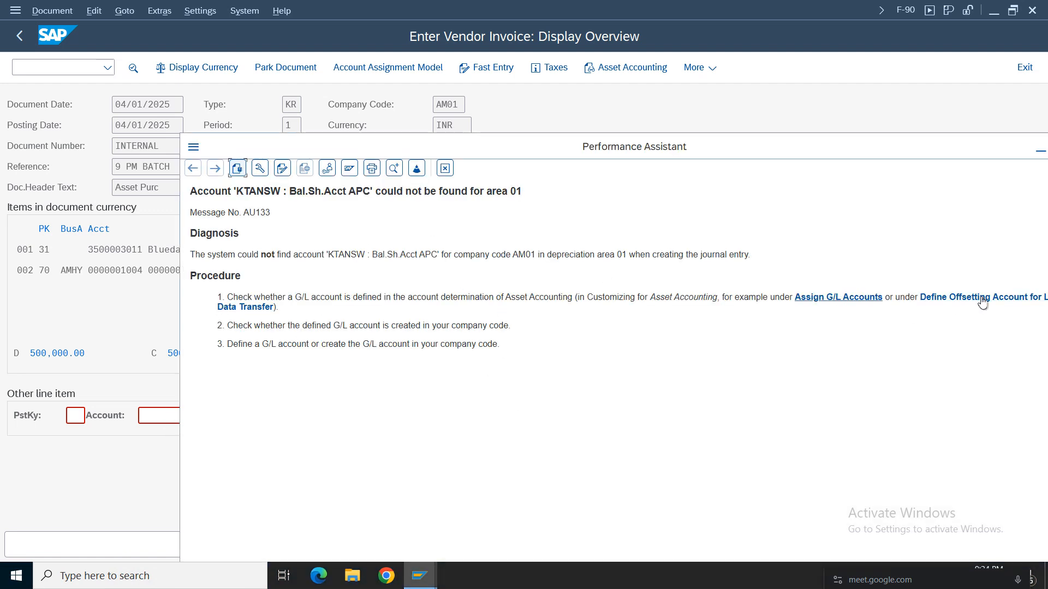
pyautogui.click(445, 168)
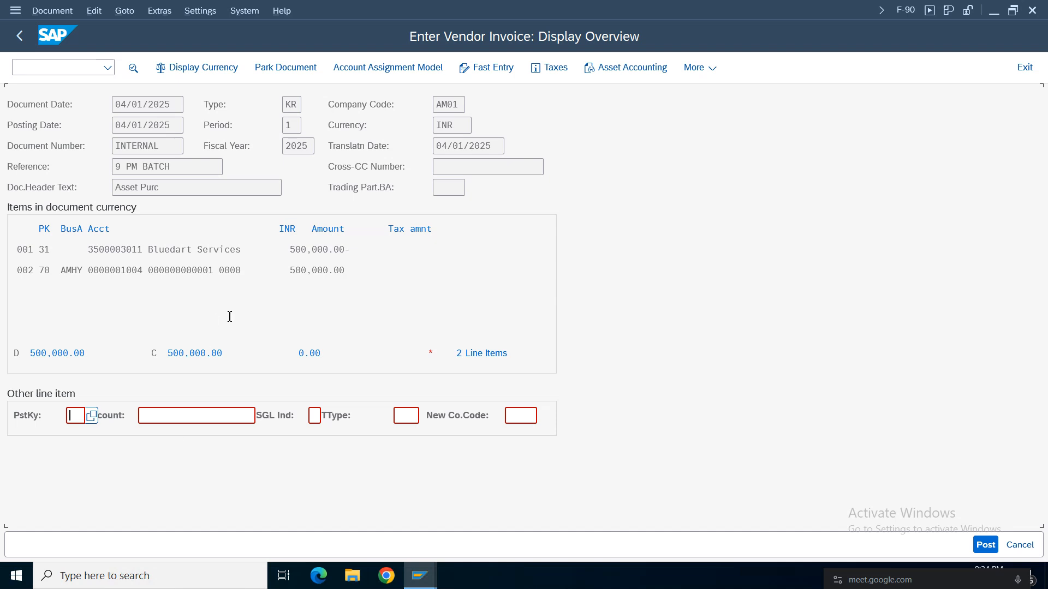
pyautogui.click(53, 14)
pyautogui.click(66, 88)
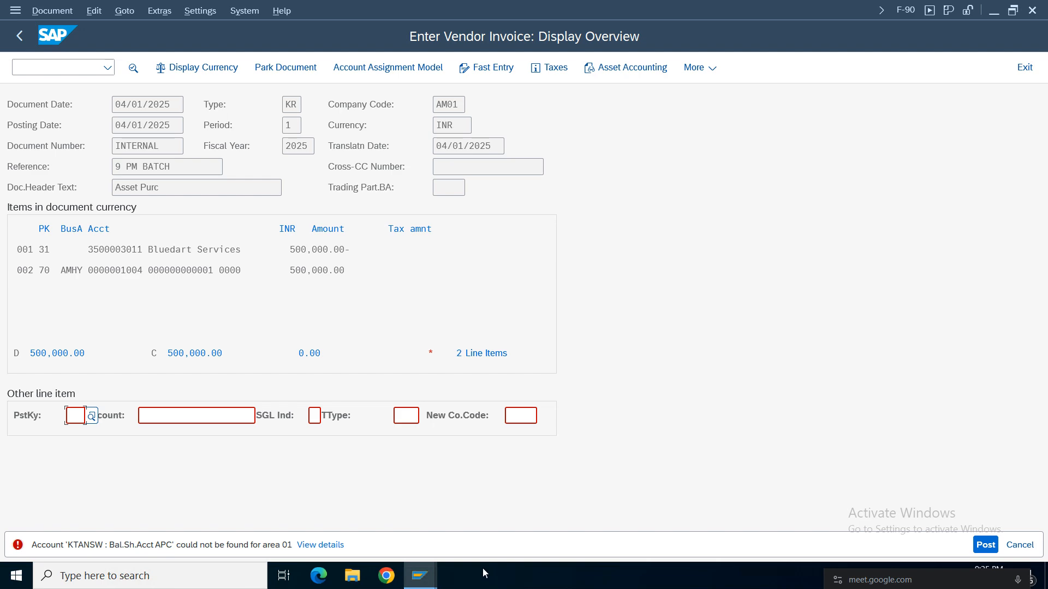
# Switch to the Asset Accounting customizing session and open Assign G/L Accounts under Integration with General Ledger Accounting.
pyautogui.moveTo(420, 575)
pyautogui.click(615, 521)
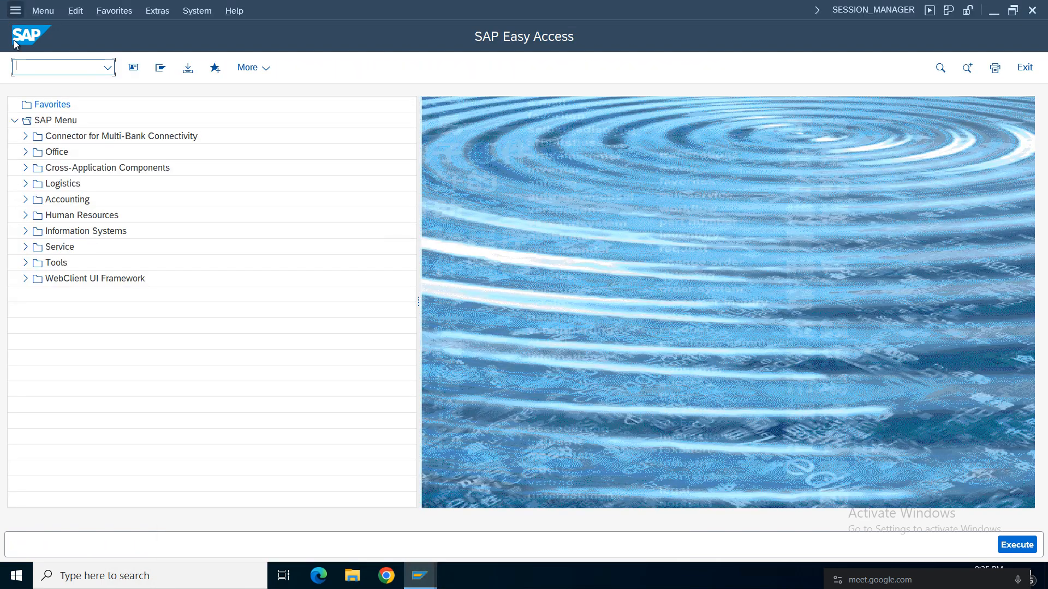
pyautogui.click(431, 572)
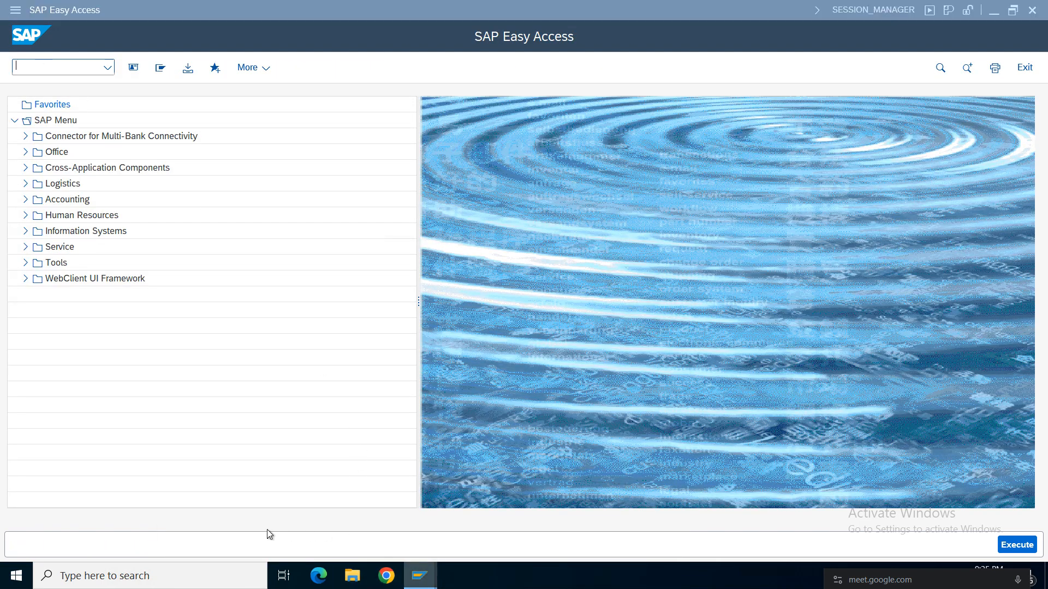
pyautogui.click(290, 526)
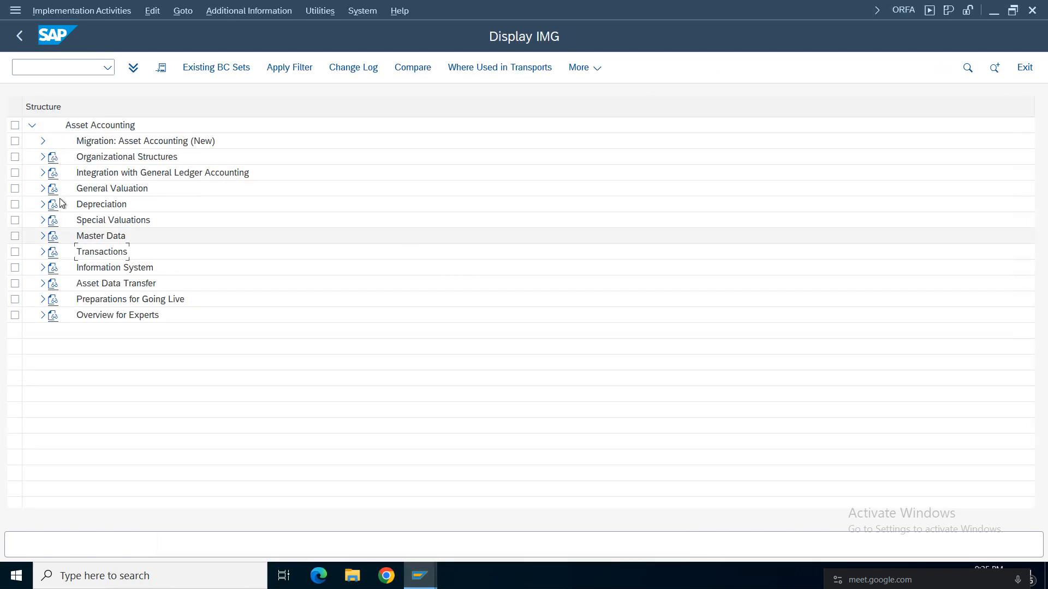
pyautogui.click(83, 161)
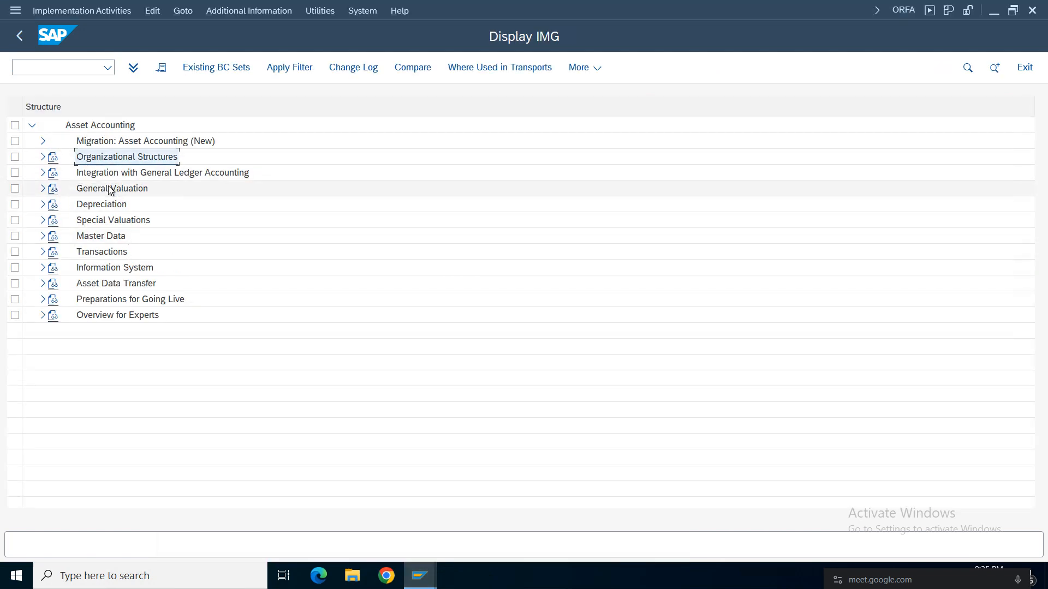
pyautogui.doubleClick(245, 172)
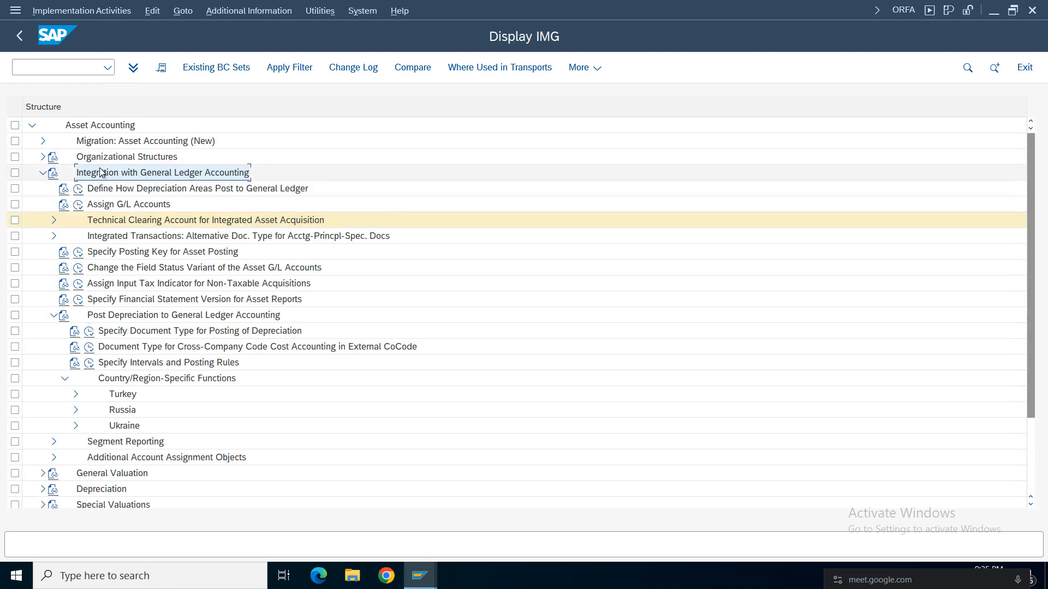
pyautogui.click(128, 204)
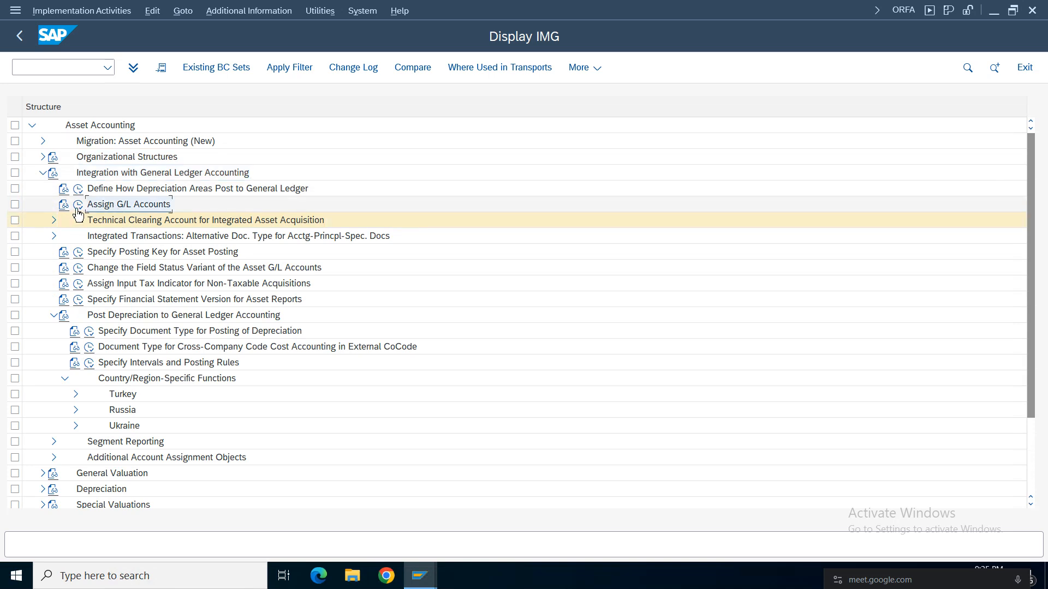
pyautogui.click(78, 204)
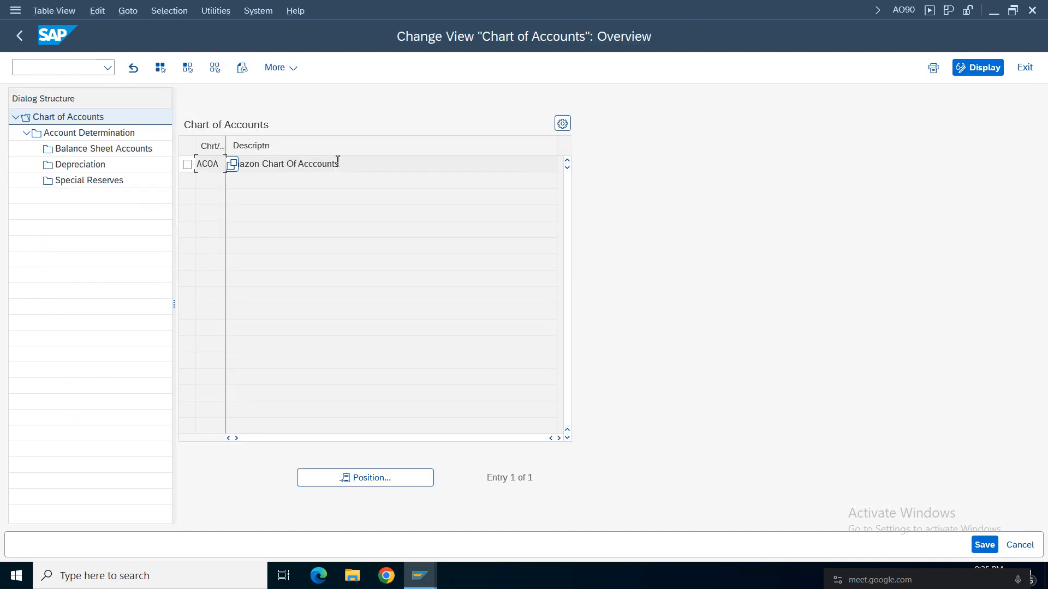
# Widen the chart of accounts column, select ACOA and open its account determinations.
pyautogui.moveTo(339, 164); pyautogui.dragTo(124, 164)
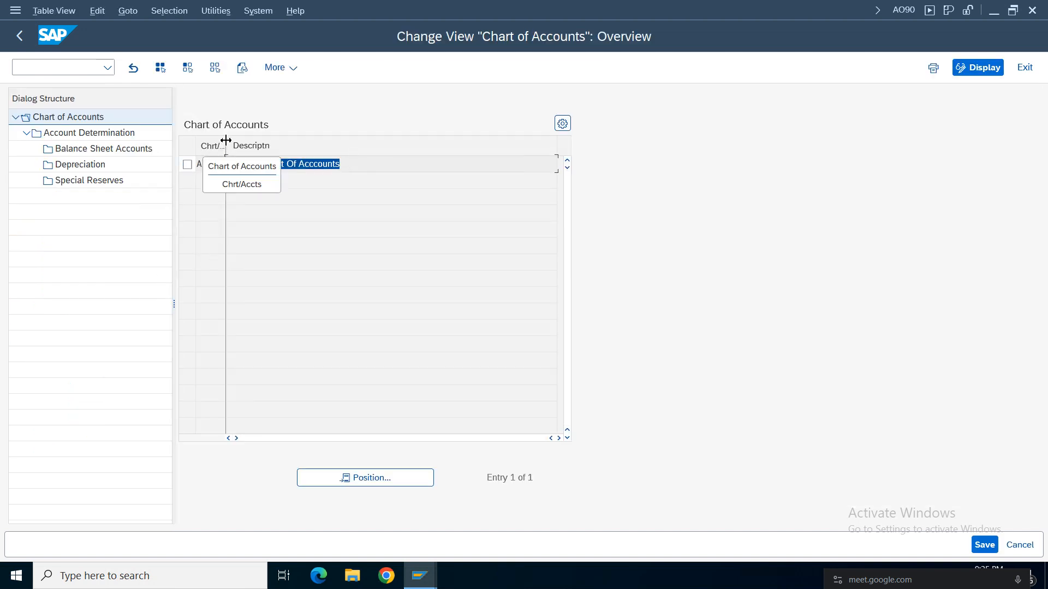
pyautogui.moveTo(224, 140); pyautogui.dragTo(324, 141)
pyautogui.click(187, 166)
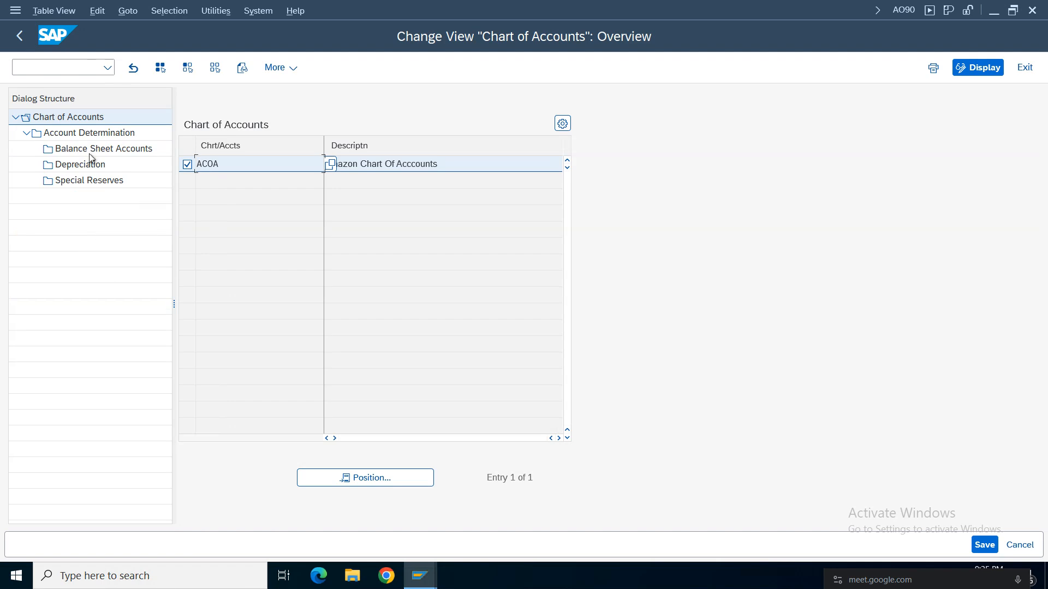
pyautogui.doubleClick(71, 133)
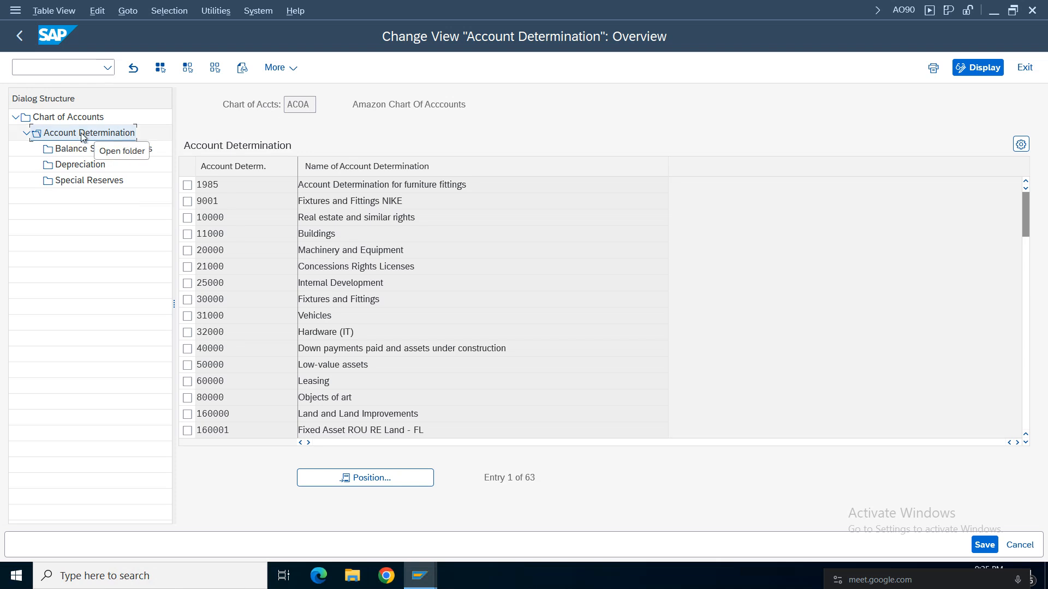
# Jump to account determination CDFF, Fixtures and Fittings AM01, and select its row.
pyautogui.click(92, 137)
pyautogui.click(366, 477)
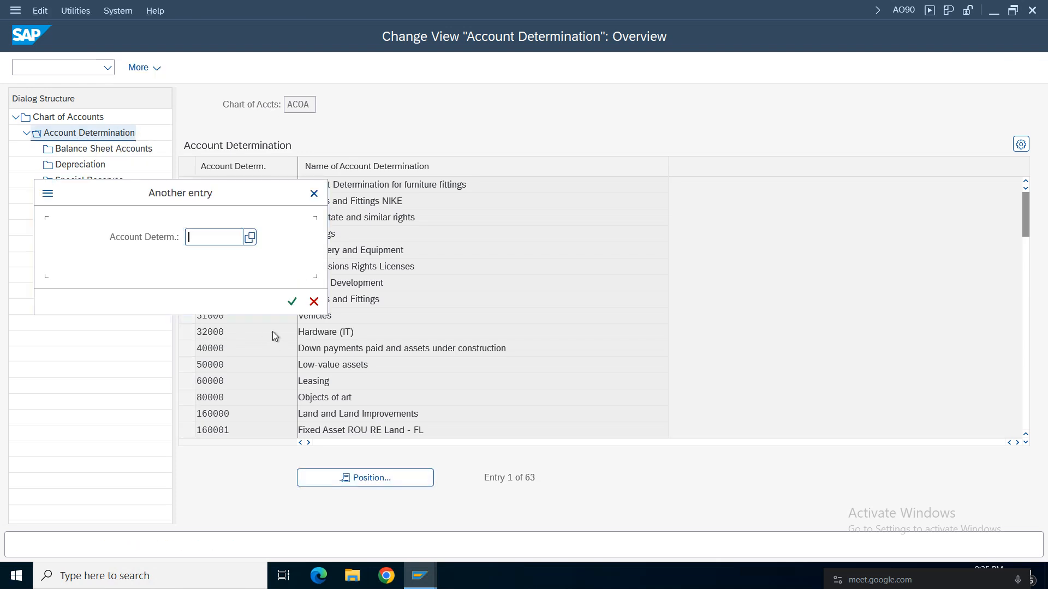
pyautogui.write('cdff')
pyautogui.press('Return')
pyautogui.moveTo(307, 186); pyautogui.dragTo(164, 184)
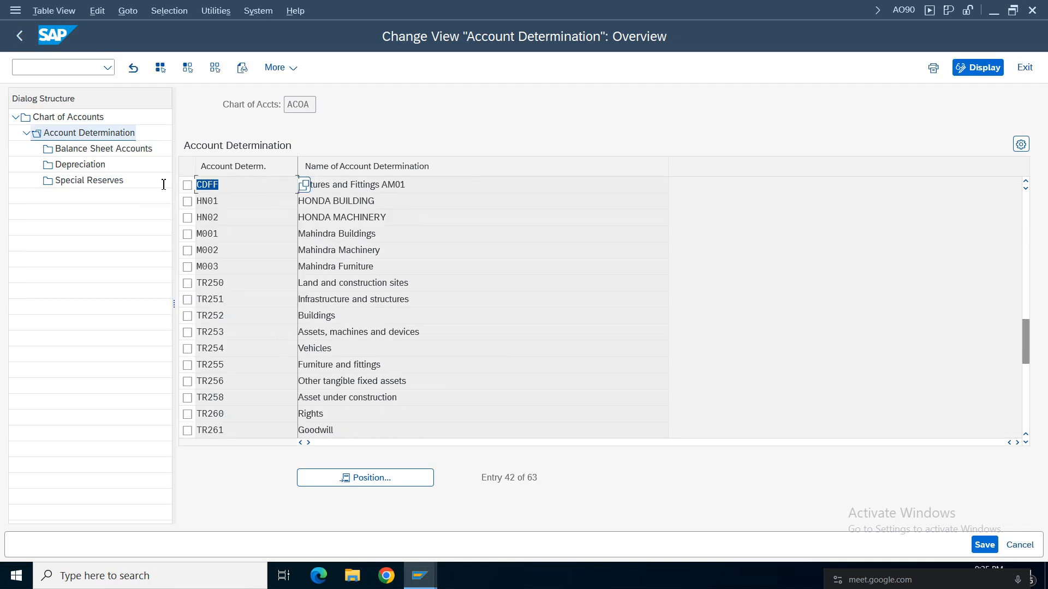
pyautogui.click(387, 184)
pyautogui.click(187, 185)
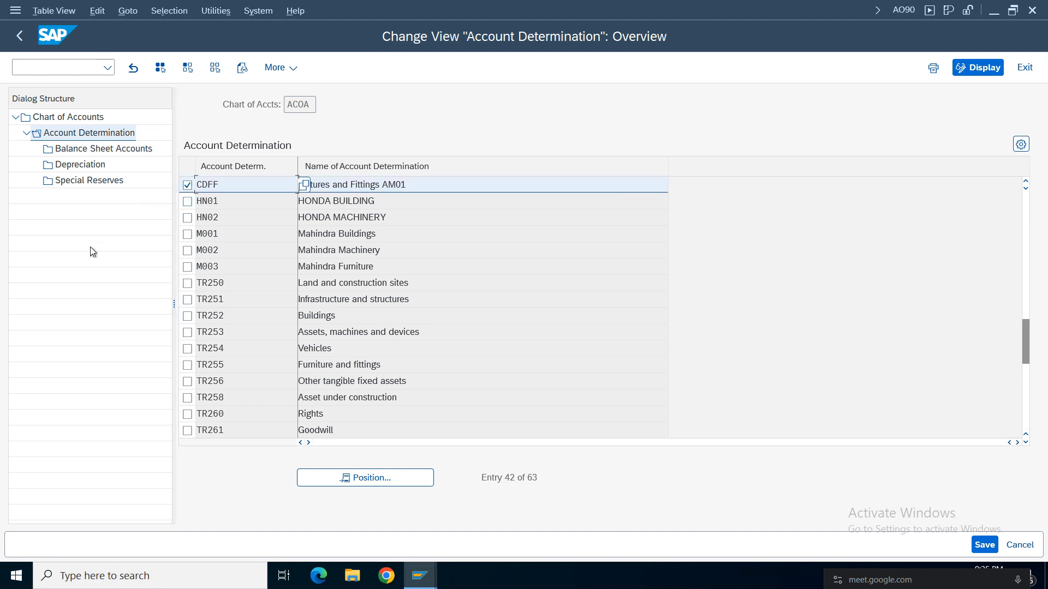
# Open the balance sheet accounts of CDFF and show the details for depreciation area 1, Book depreciation LC 0L.
pyautogui.doubleClick(84, 150)
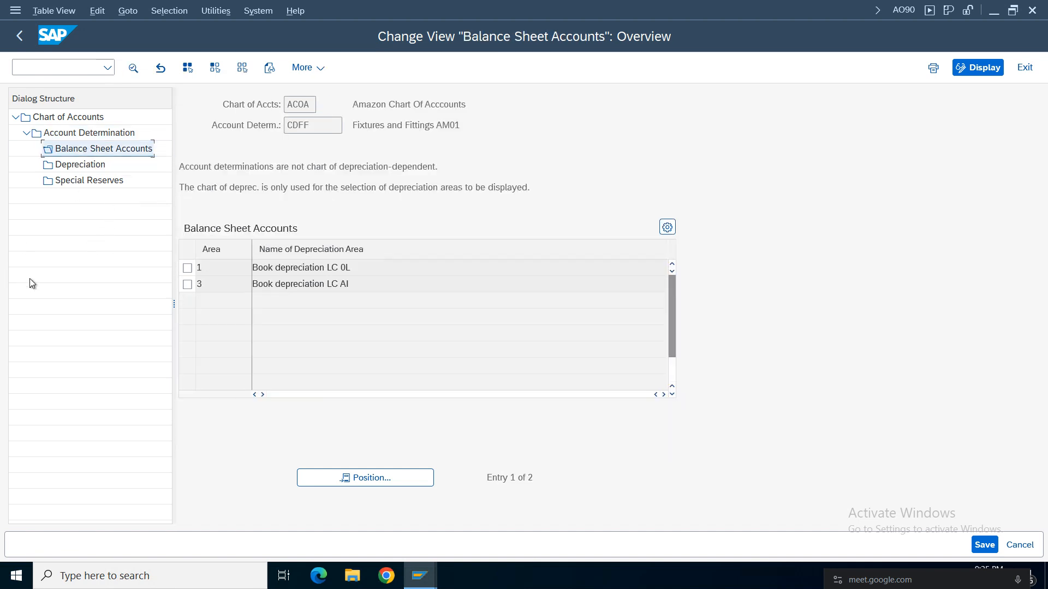
pyautogui.click(298, 104)
pyautogui.click(314, 125)
pyautogui.doubleClick(296, 269)
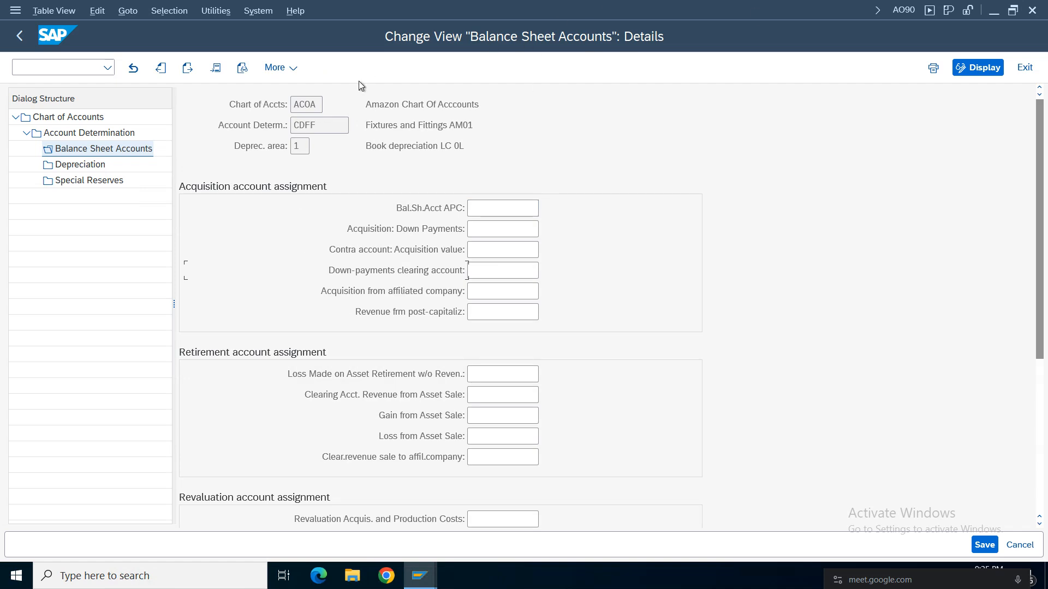
pyautogui.doubleClick(299, 150)
pyautogui.click(498, 210)
# Compare the account named in the vendor invoice error with the Bal.Sh.Acct APC field in the balance sheet accounts.
pyautogui.click(419, 576)
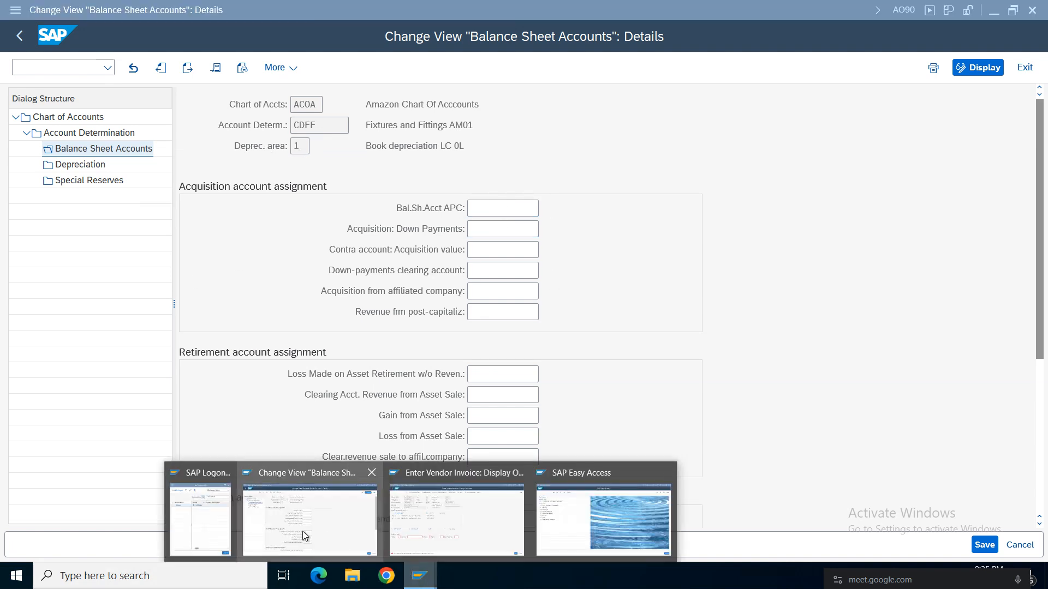
pyautogui.click(319, 502)
pyautogui.click(430, 571)
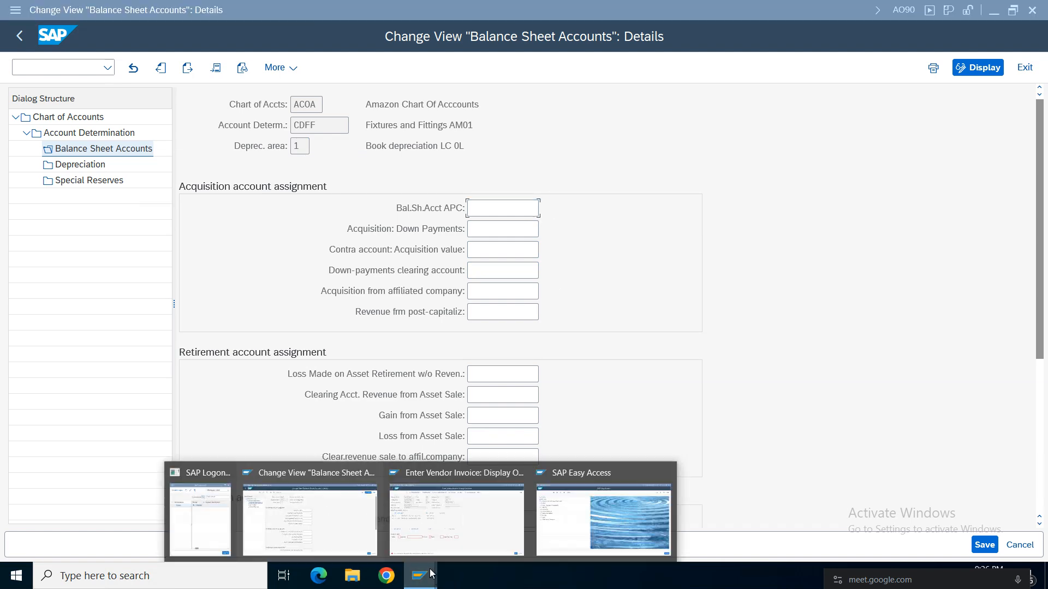
pyautogui.click(456, 518)
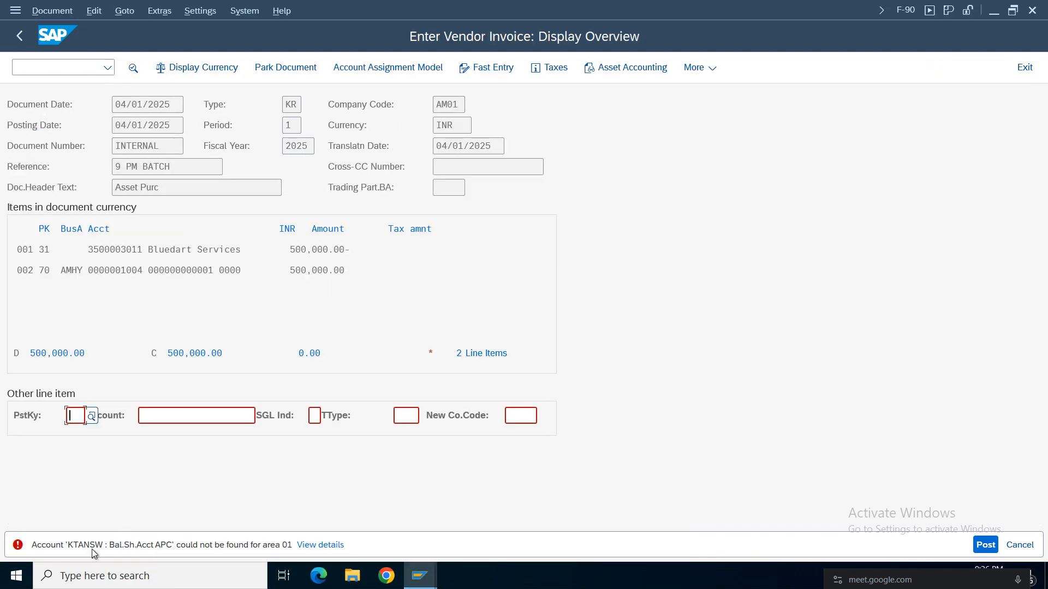
pyautogui.click(421, 571)
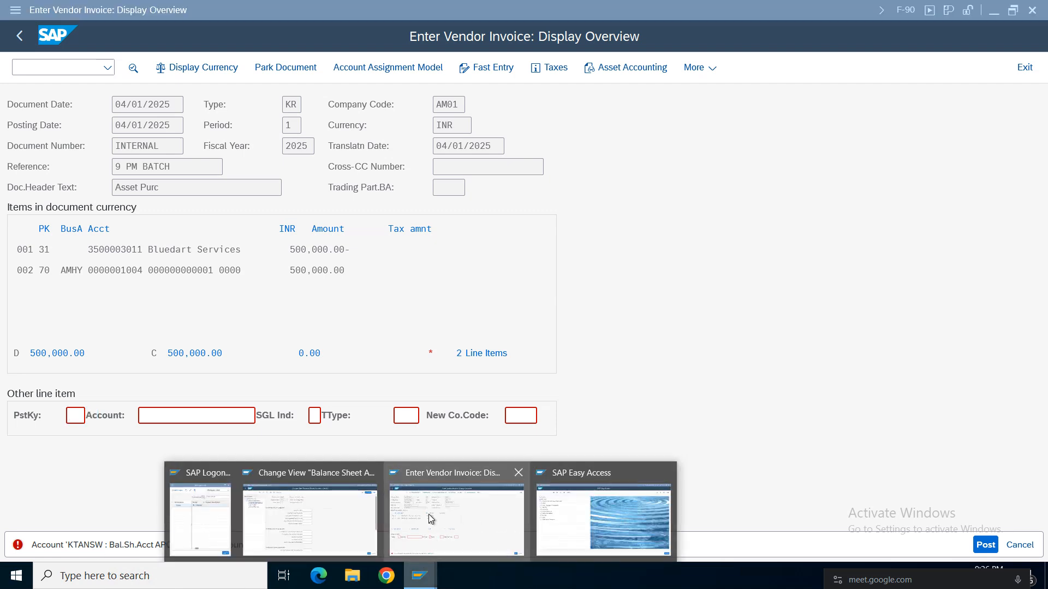
pyautogui.click(338, 518)
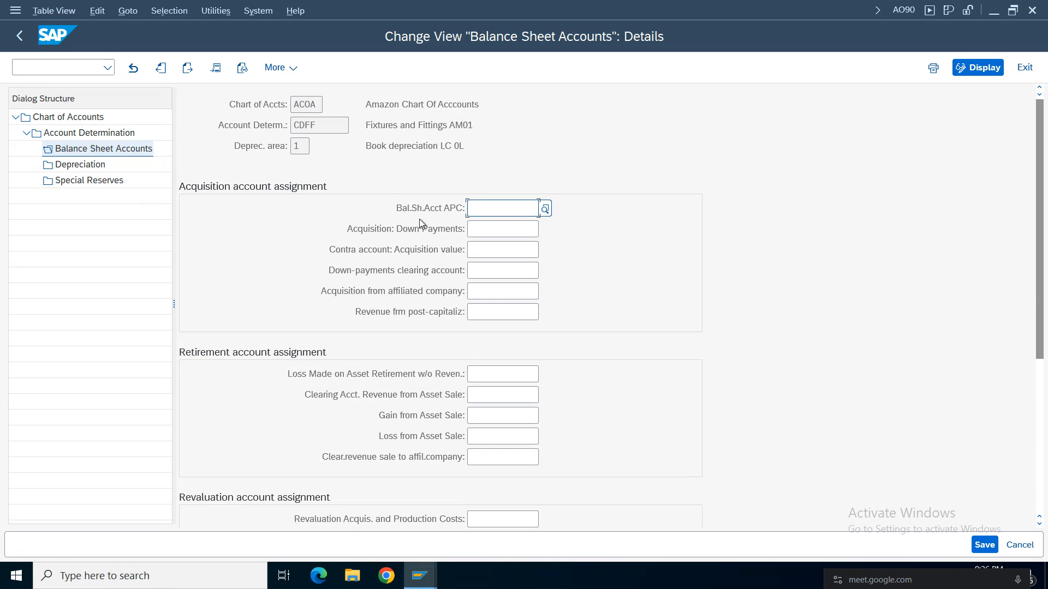
pyautogui.click(420, 577)
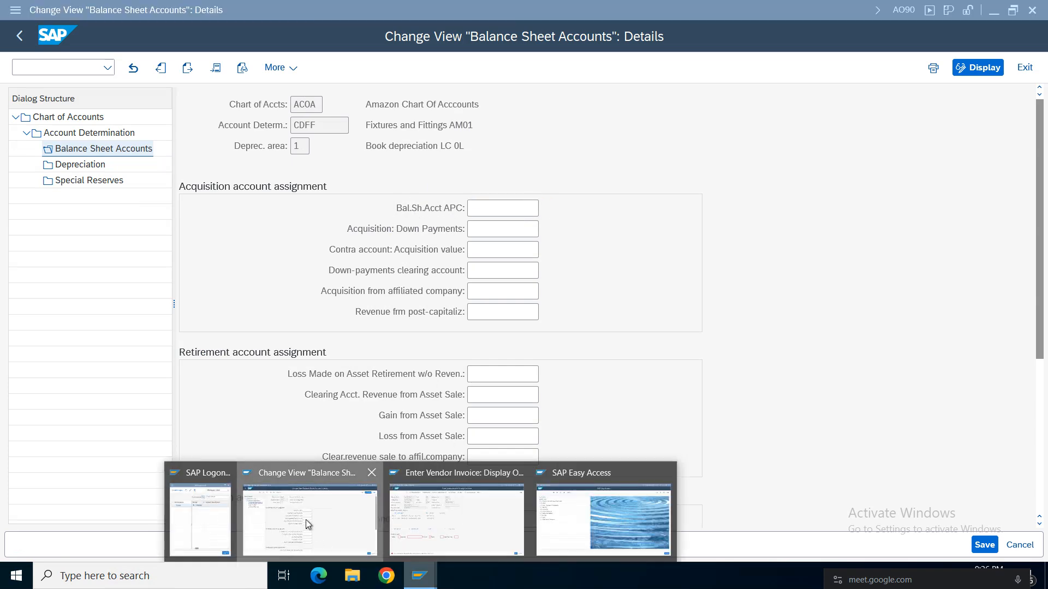
pyautogui.click(305, 521)
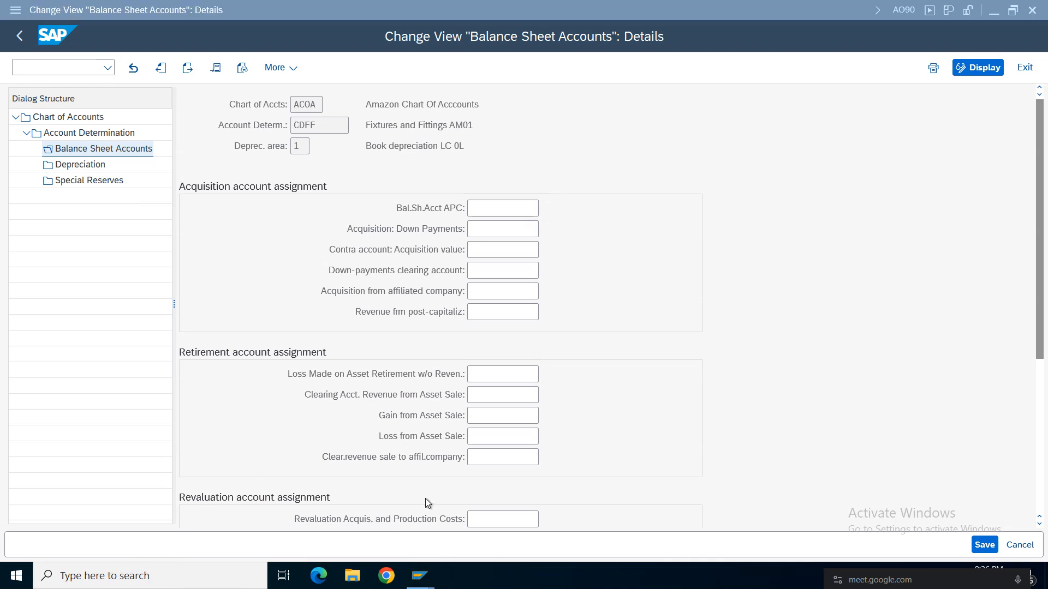
pyautogui.moveTo(424, 572)
pyautogui.click(463, 528)
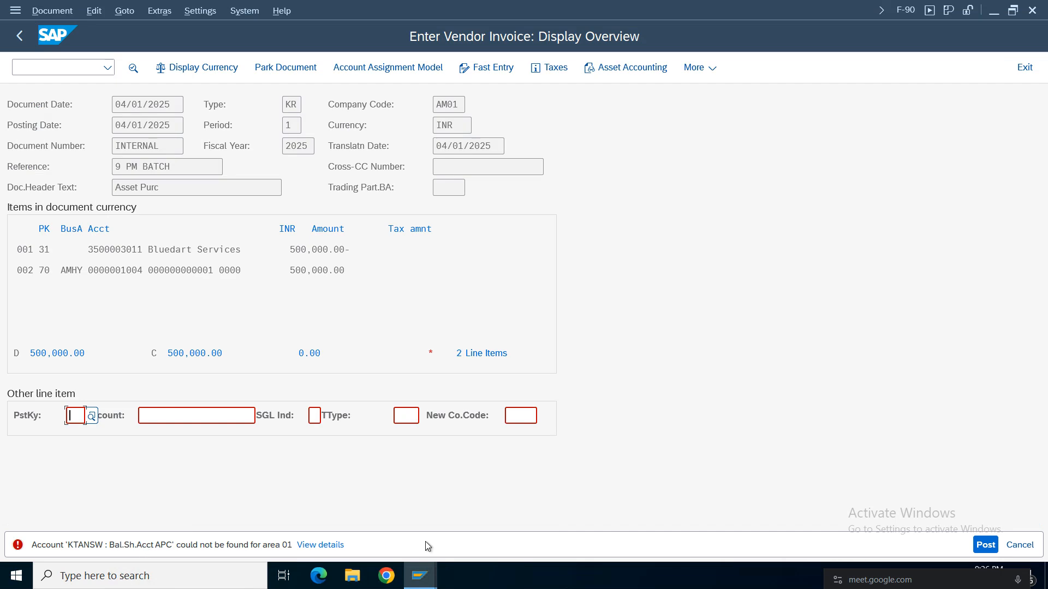
pyautogui.click(420, 575)
pyautogui.click(310, 519)
# Check the technical field name of Bal.Sh.Acct APC against the vendor invoice error, and close the help windows.
pyautogui.click(485, 208)
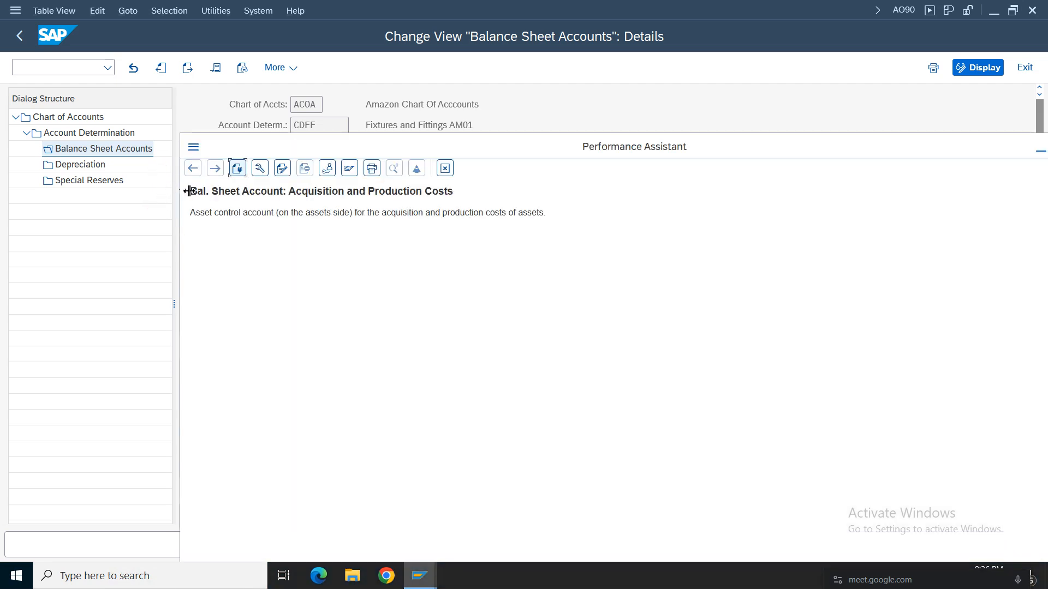
pyautogui.click(259, 171)
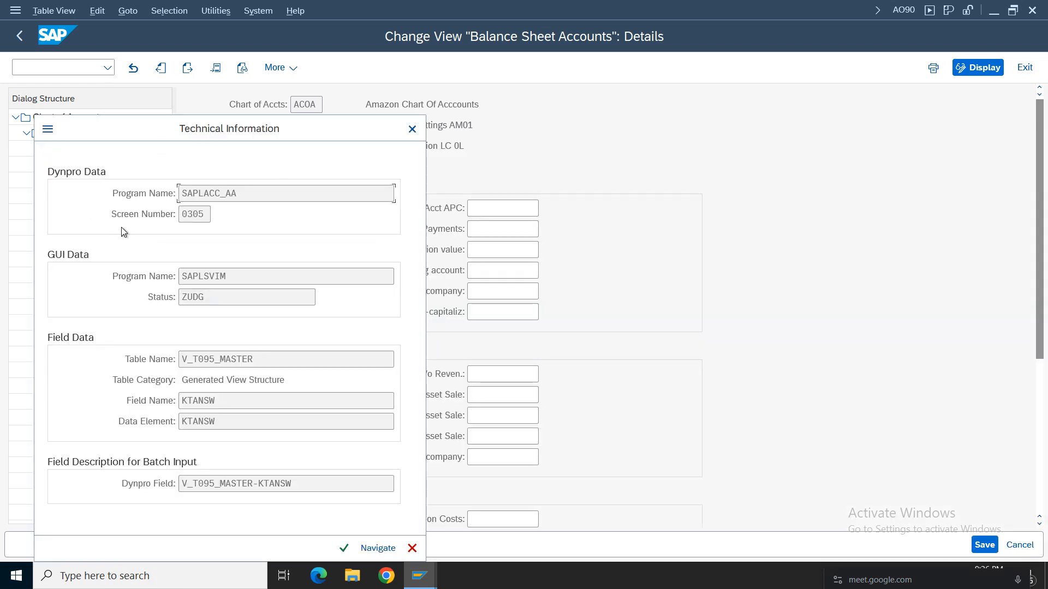
pyautogui.doubleClick(229, 402)
pyautogui.click(419, 575)
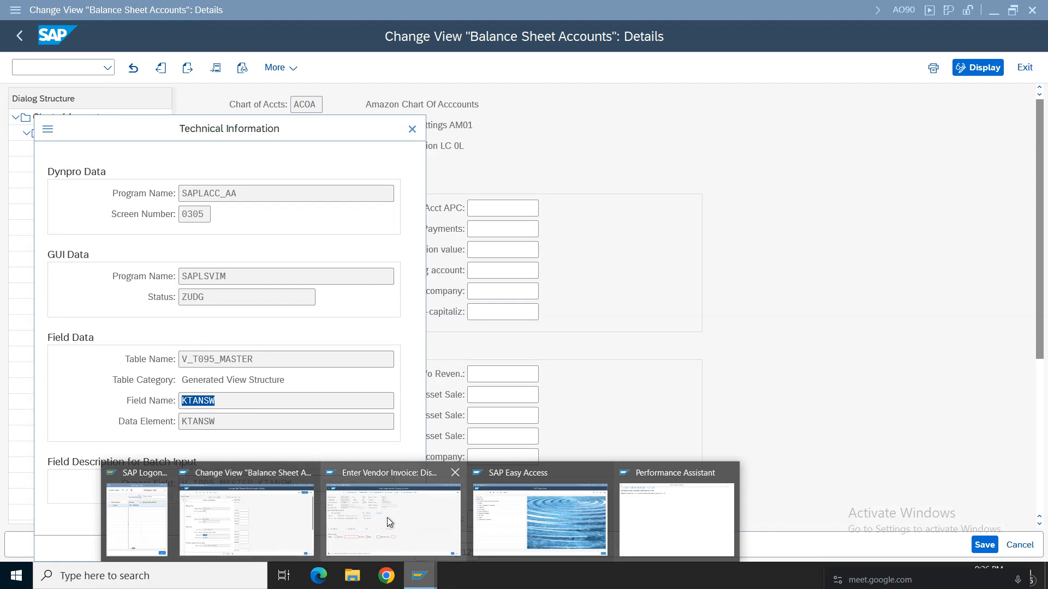
pyautogui.click(365, 512)
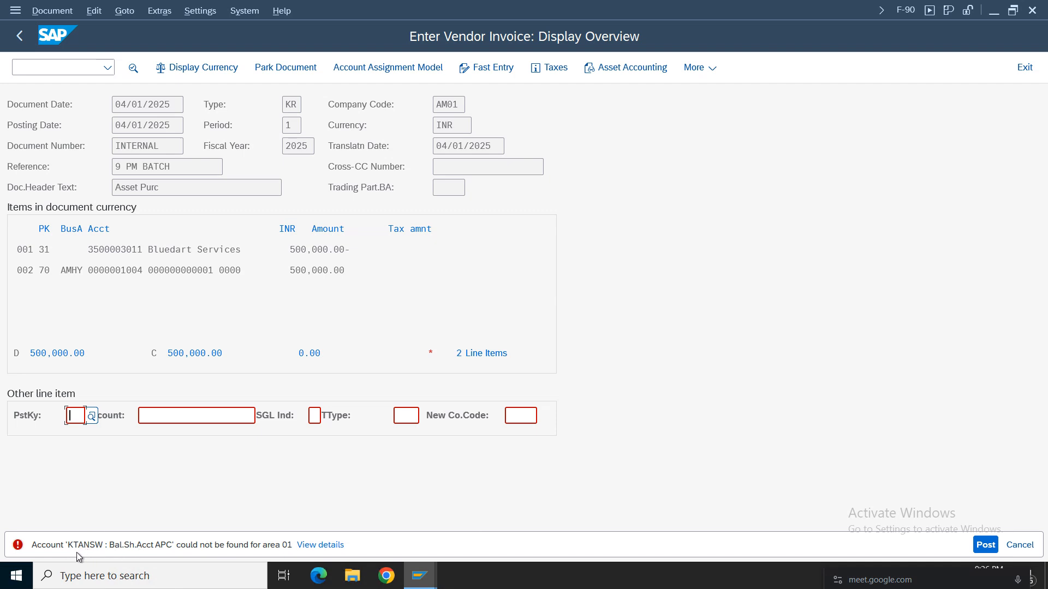
pyautogui.click(419, 575)
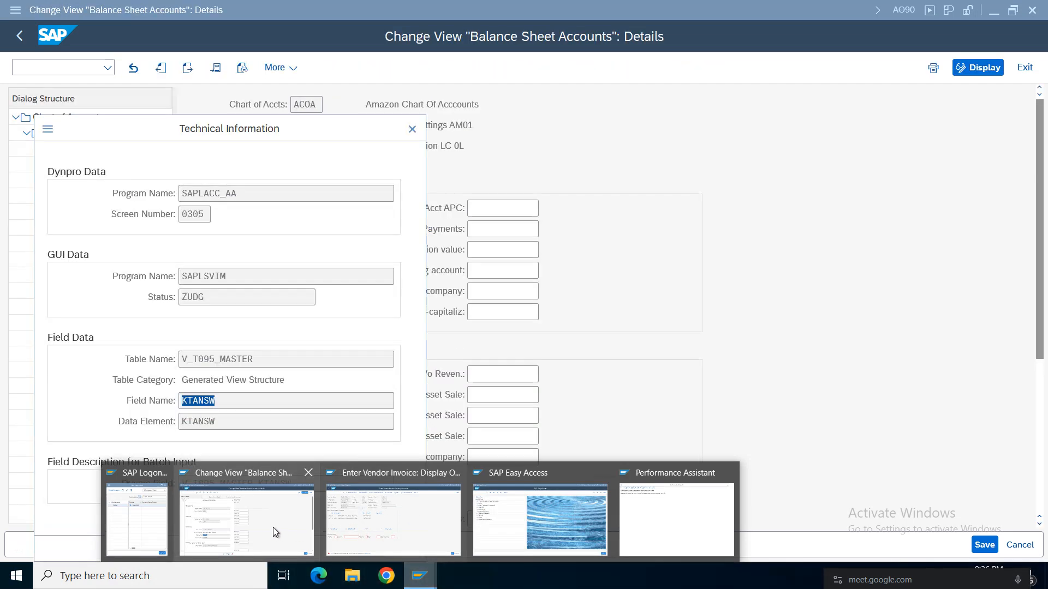
pyautogui.click(267, 521)
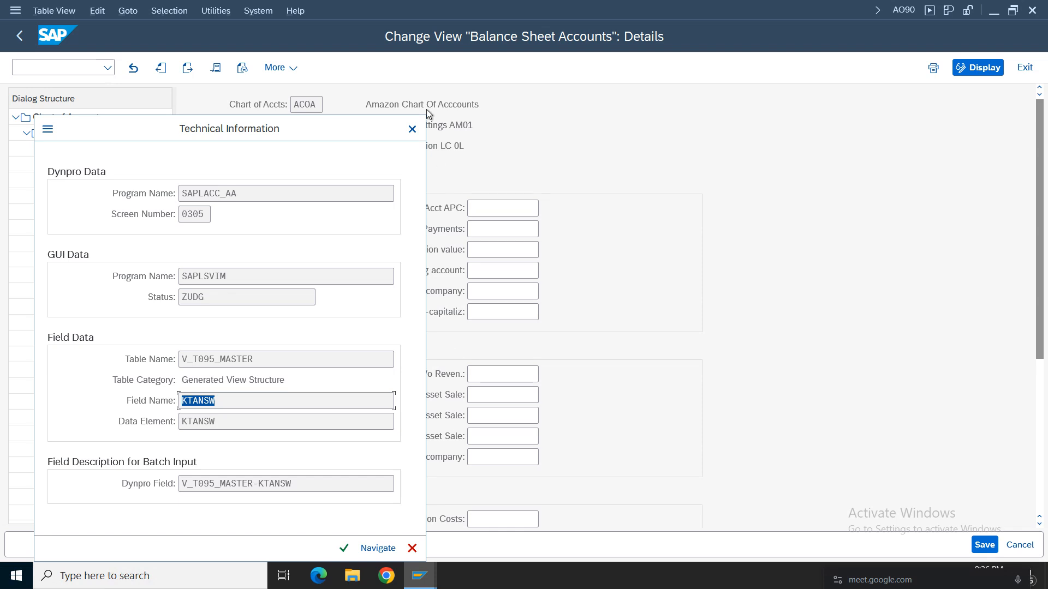
pyautogui.click(412, 129)
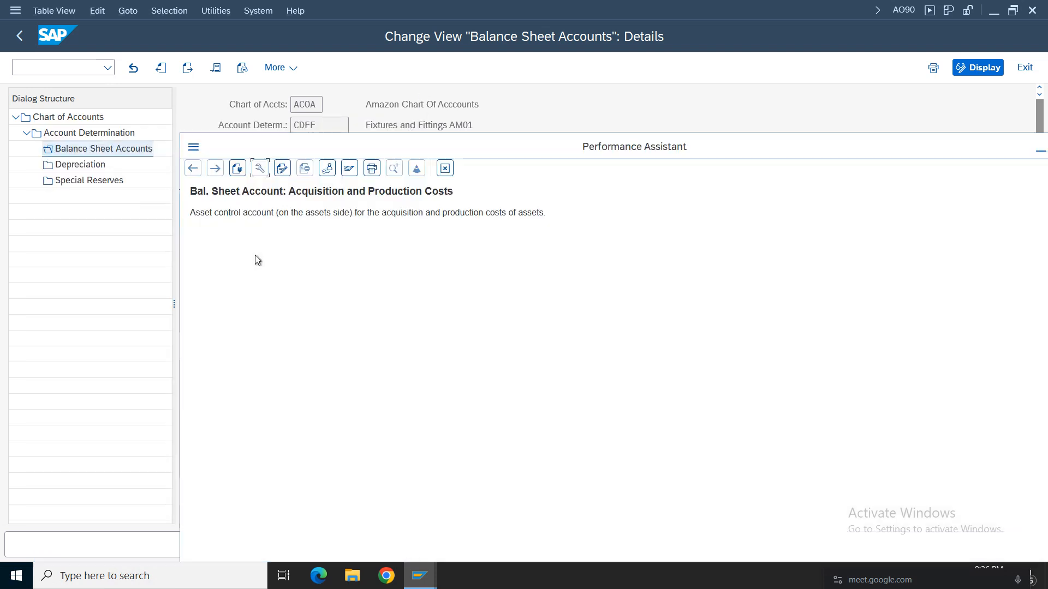
pyautogui.click(443, 169)
pyautogui.click(477, 211)
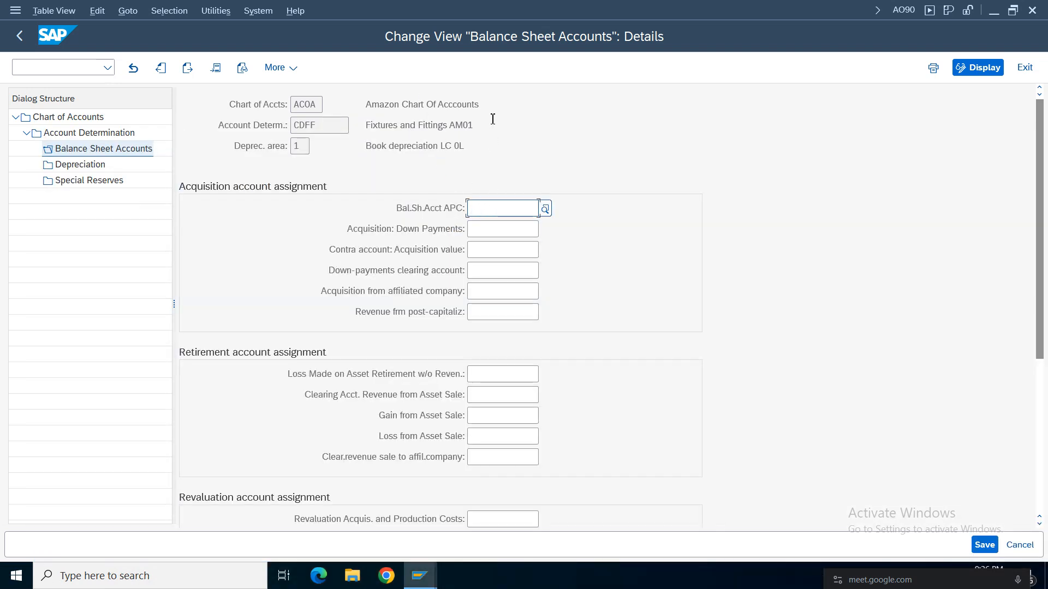
# Start transaction FS00 in a separate session to edit G/L accounts centrally.
pyautogui.moveTo(492, 119); pyautogui.dragTo(367, 126)
pyautogui.click(486, 207)
pyautogui.click(13, 15)
pyautogui.click(54, 135)
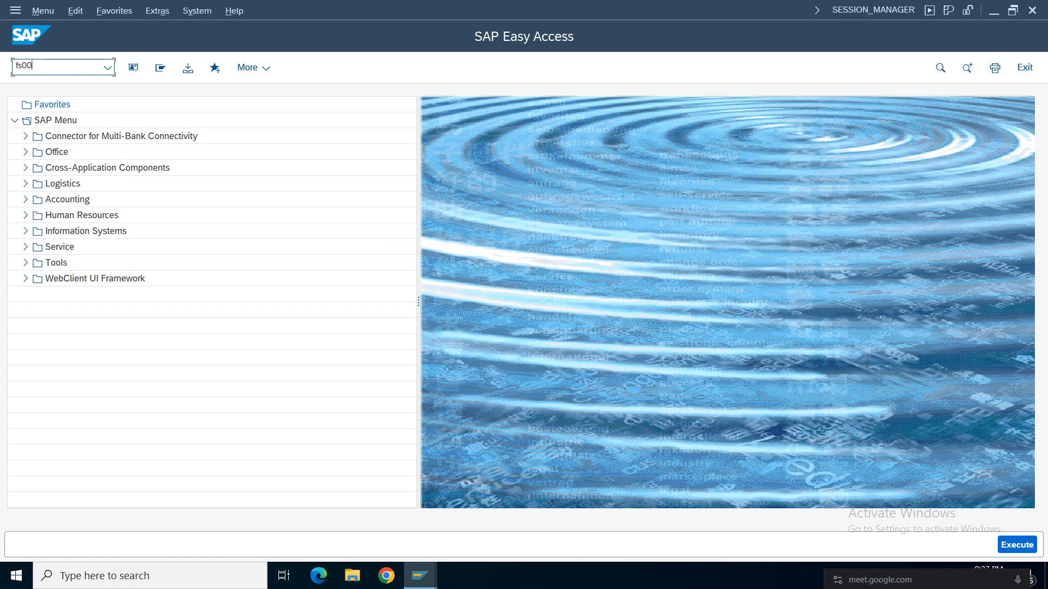
pyautogui.press('Return')
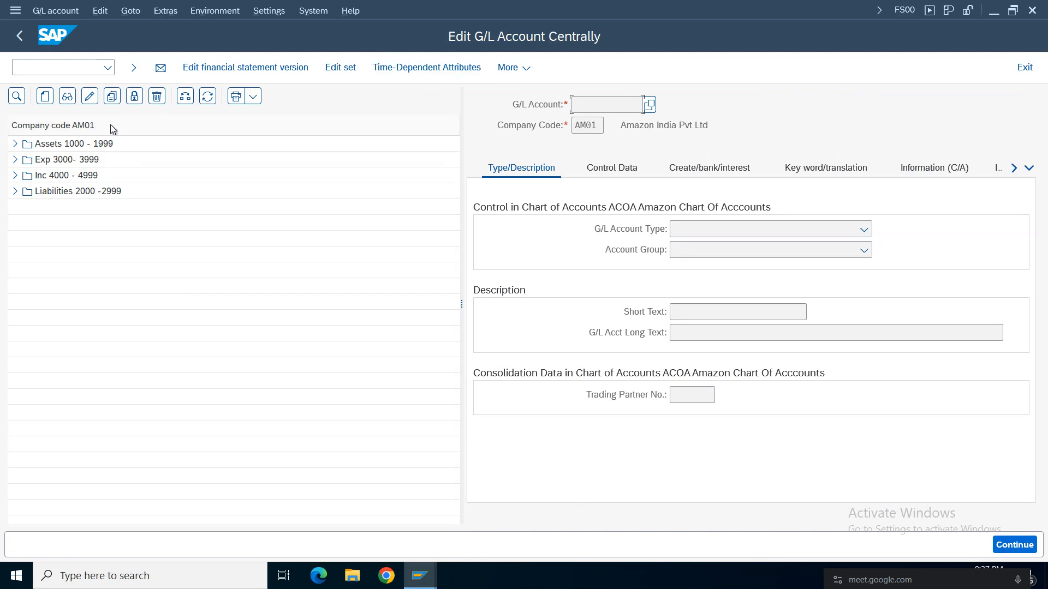
# Check the existing accounts in Assets 1000 - 1999 and start creating G/L account 1005 for company code AM01.
pyautogui.click(14, 143)
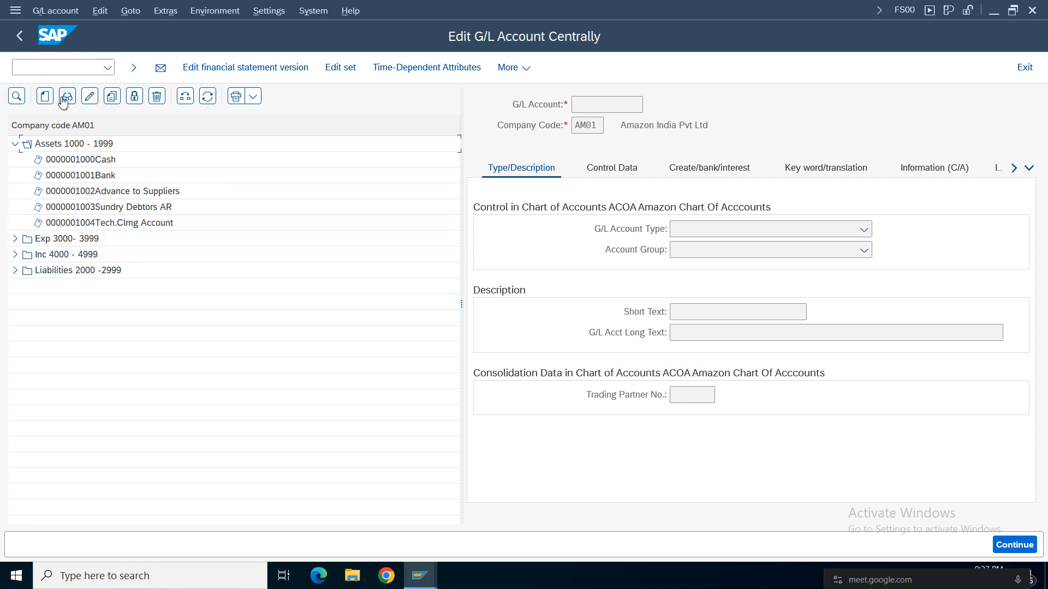
pyautogui.click(44, 101)
pyautogui.click(45, 97)
pyautogui.moveTo(191, 196); pyautogui.dragTo(406, 200)
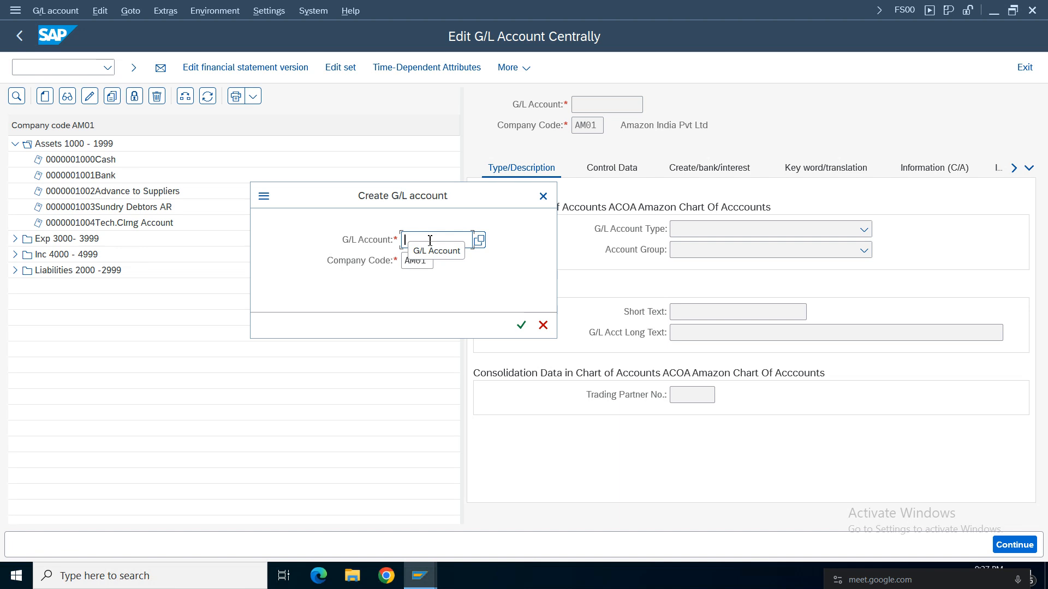
pyautogui.write('1005')
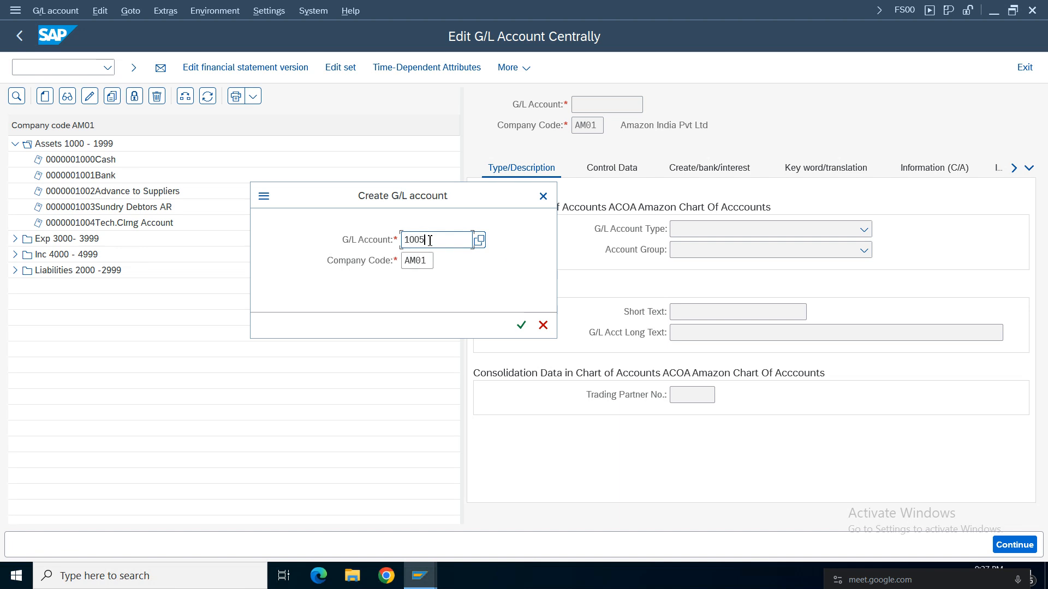
pyautogui.click(521, 325)
# Set the G/L account type to Balance Sheet Account and the account group to ASSE Assets 1000 - 1999.
pyautogui.click(700, 232)
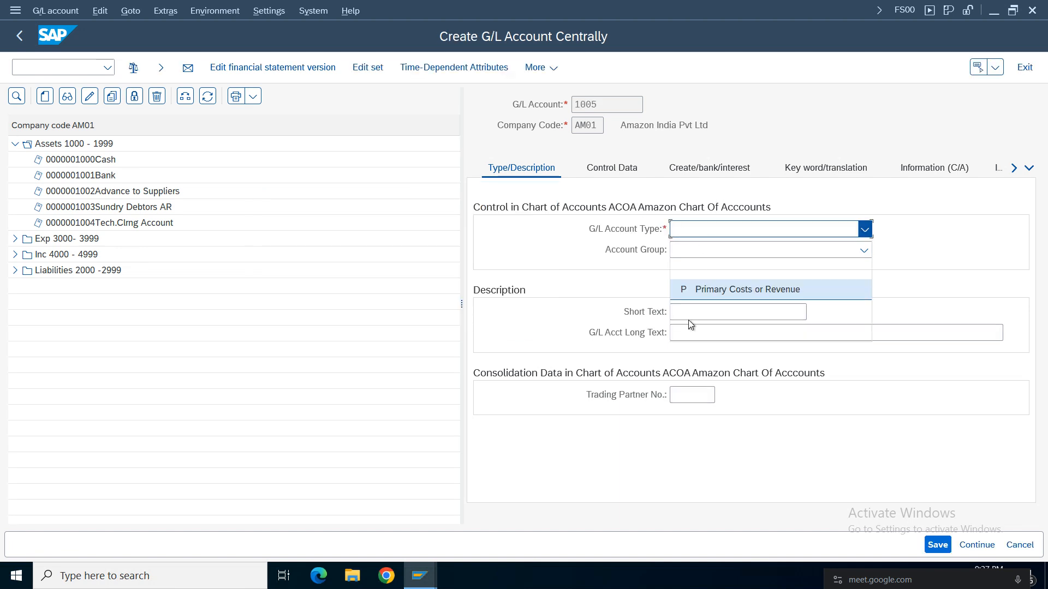
pyautogui.click(701, 330)
pyautogui.click(709, 253)
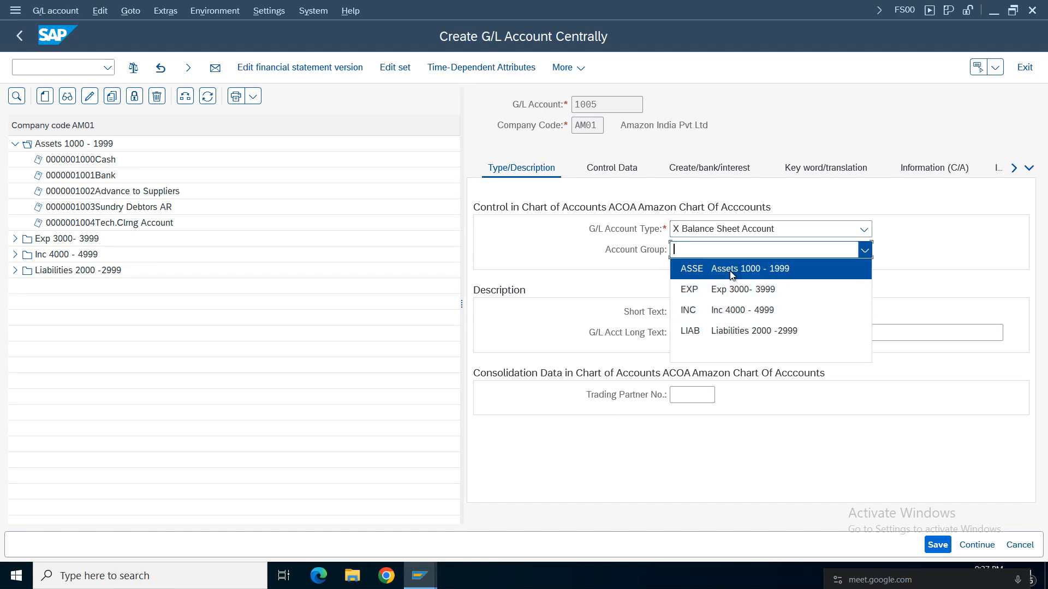
pyautogui.click(729, 271)
# Enter the short text "Balancesheet APC F&F" and the long text "Balancesheet APC Furntiure and Fittings" for account 1005.
pyautogui.click(692, 312)
pyautogui.click(419, 576)
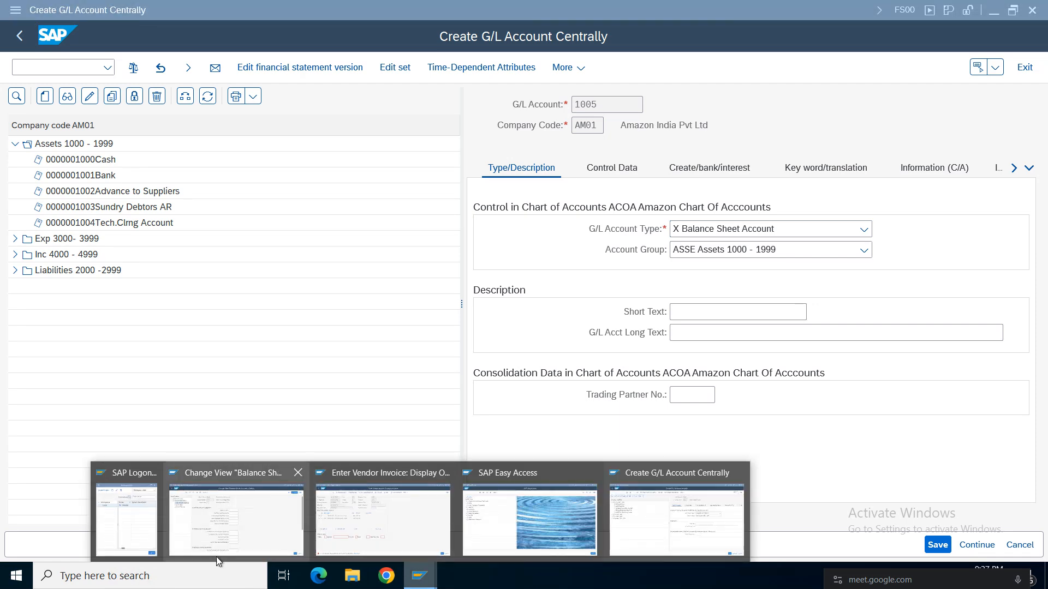
pyautogui.click(270, 515)
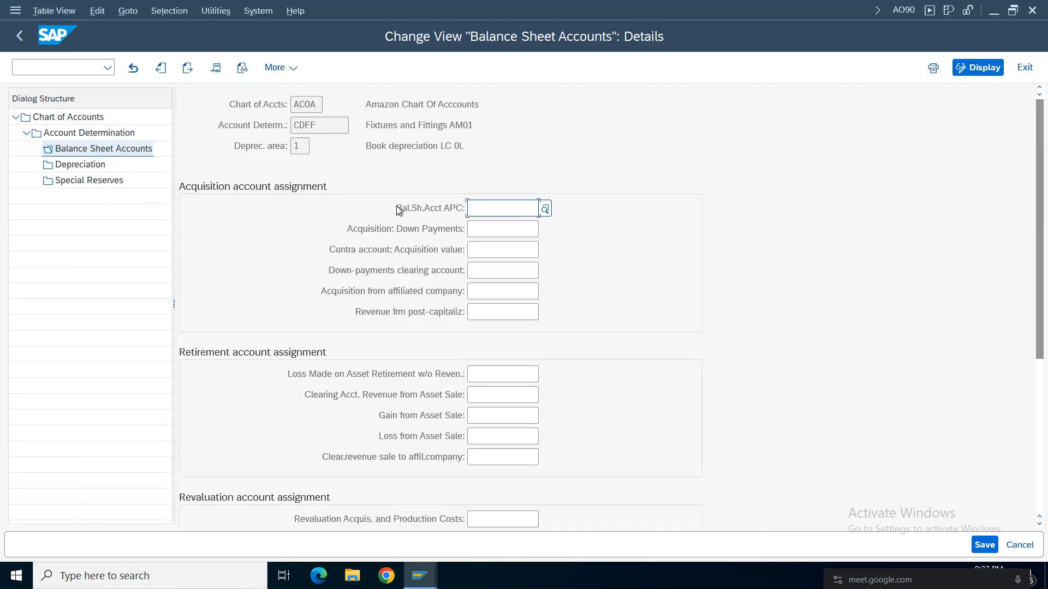
pyautogui.click(429, 577)
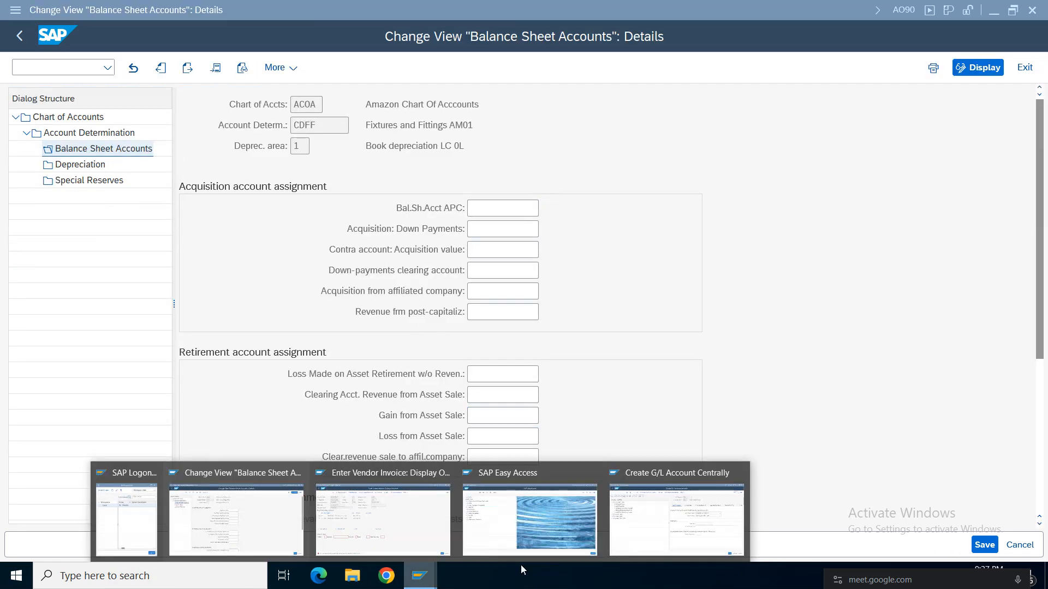
pyautogui.click(633, 540)
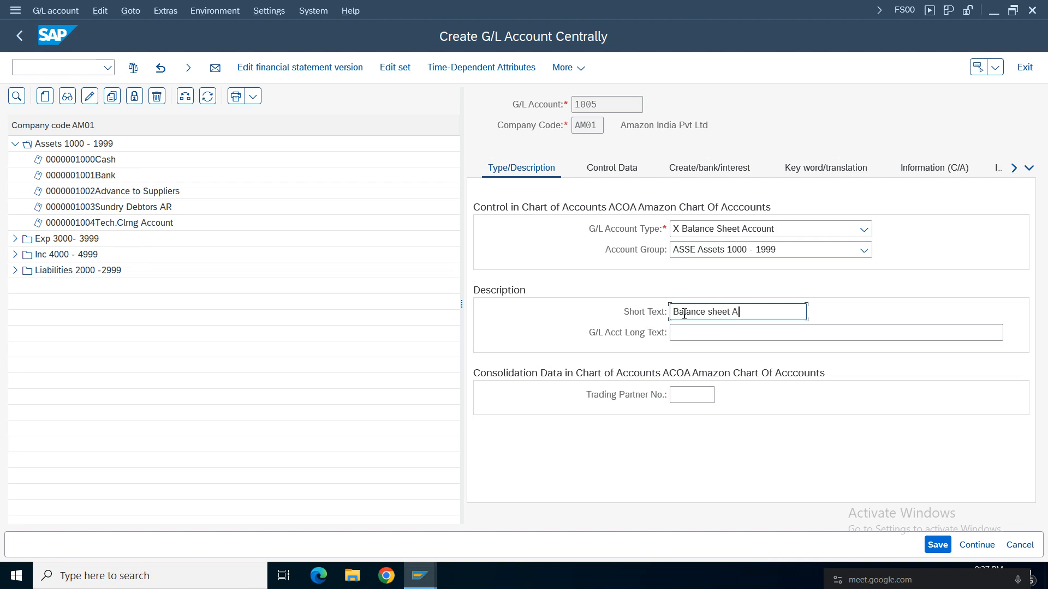
pyautogui.write('F')
pyautogui.press('BackSpace')
pyautogui.moveTo(791, 312); pyautogui.dragTo(575, 322)
pyautogui.hotkey('ctrl', 'c')
pyautogui.click(770, 335)
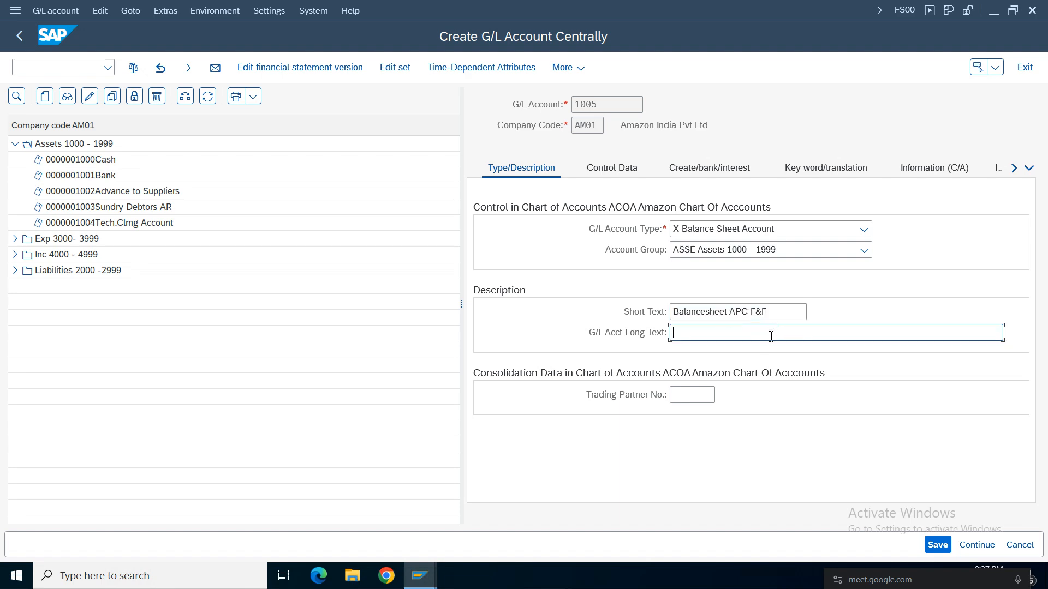
pyautogui.hotkey('ctrl', 'v')
pyautogui.write('umtiure and Fittings')
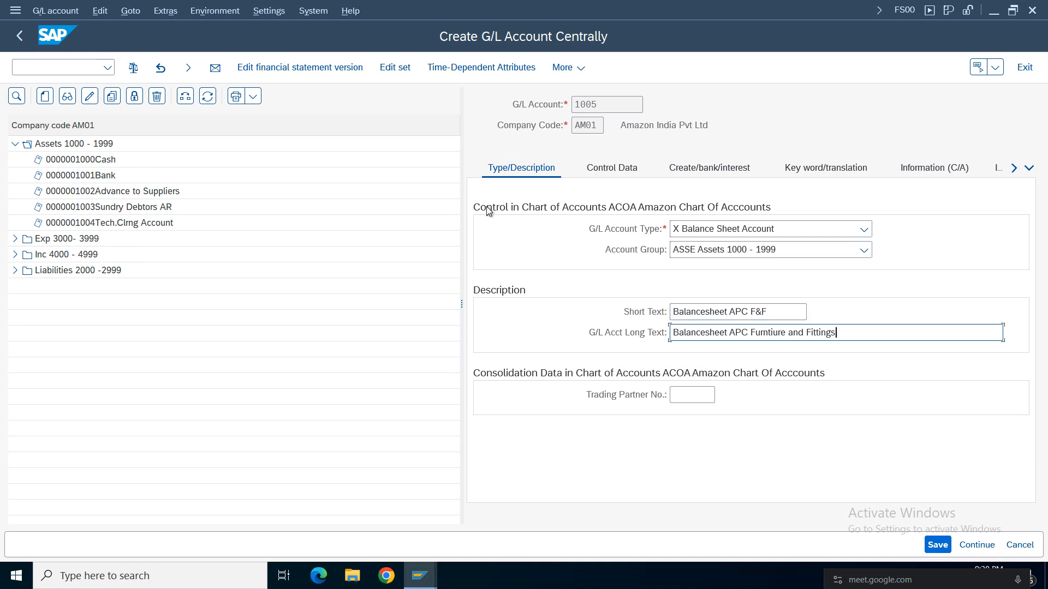
# In the control data, make account 1005 a reconciliation account for Assets and set the sort key to 018.
pyautogui.click(607, 170)
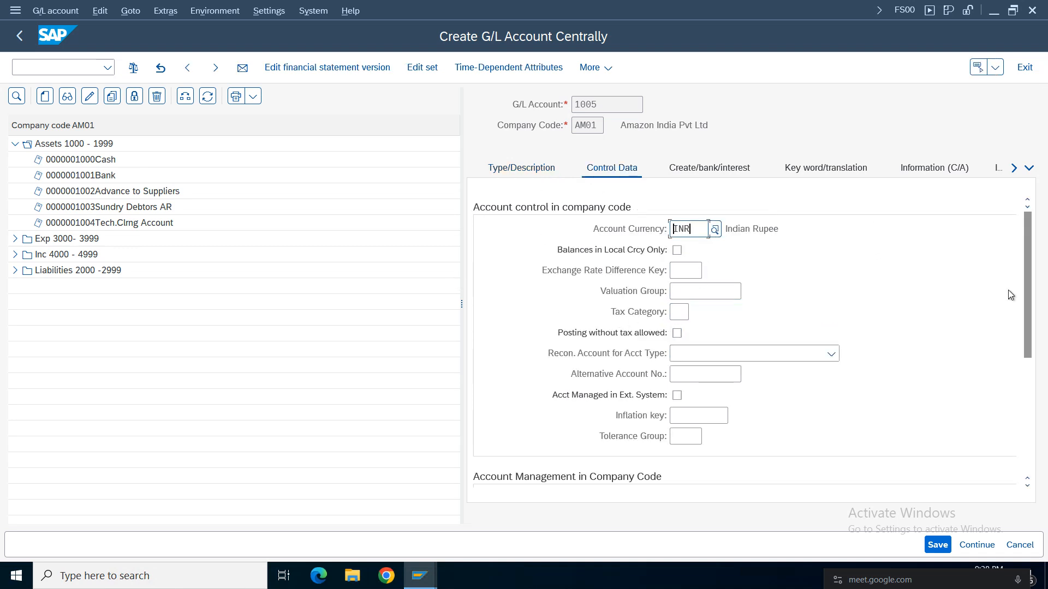
pyautogui.scroll(-3, 1026, 244)
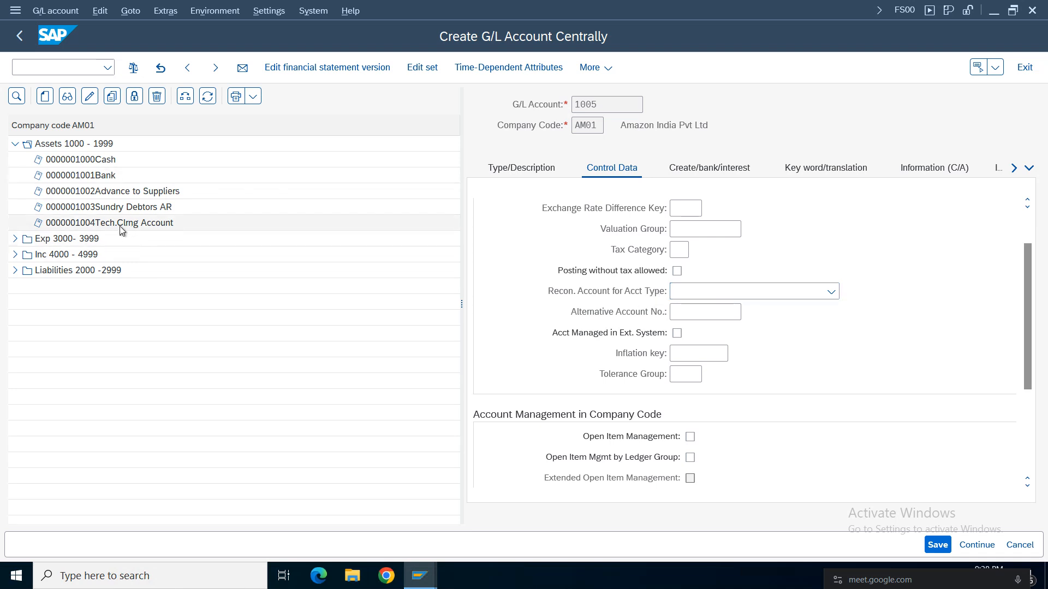
pyautogui.click(726, 292)
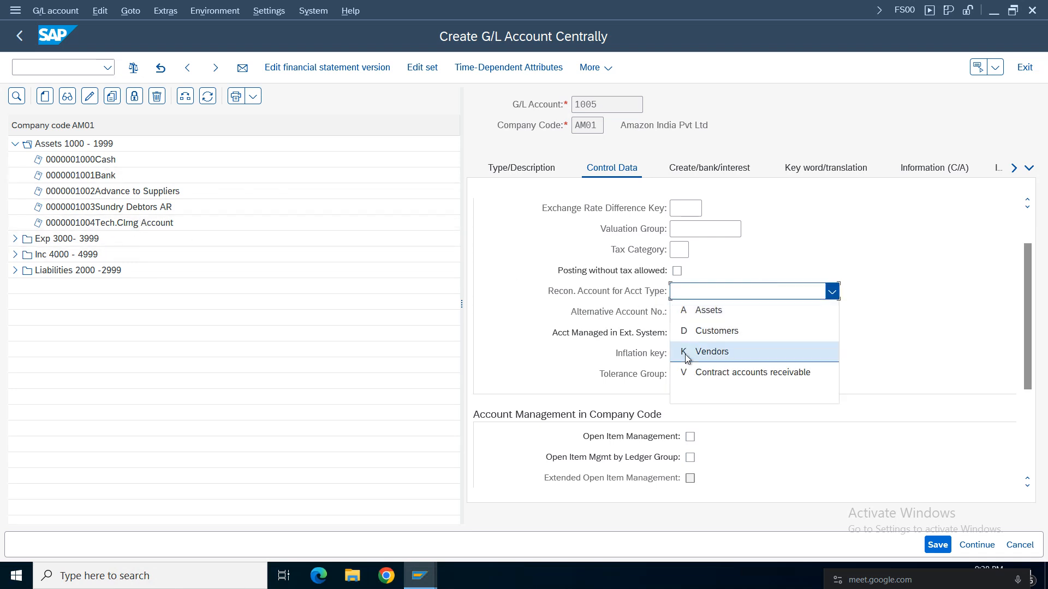
pyautogui.click(714, 313)
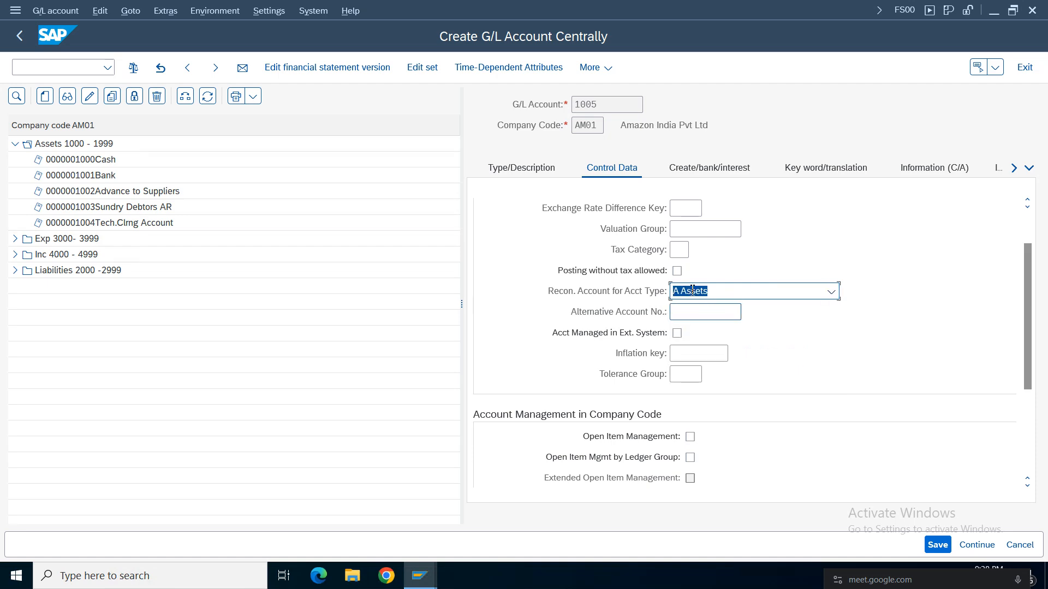
pyautogui.moveTo(1028, 279); pyautogui.dragTo(1029, 354)
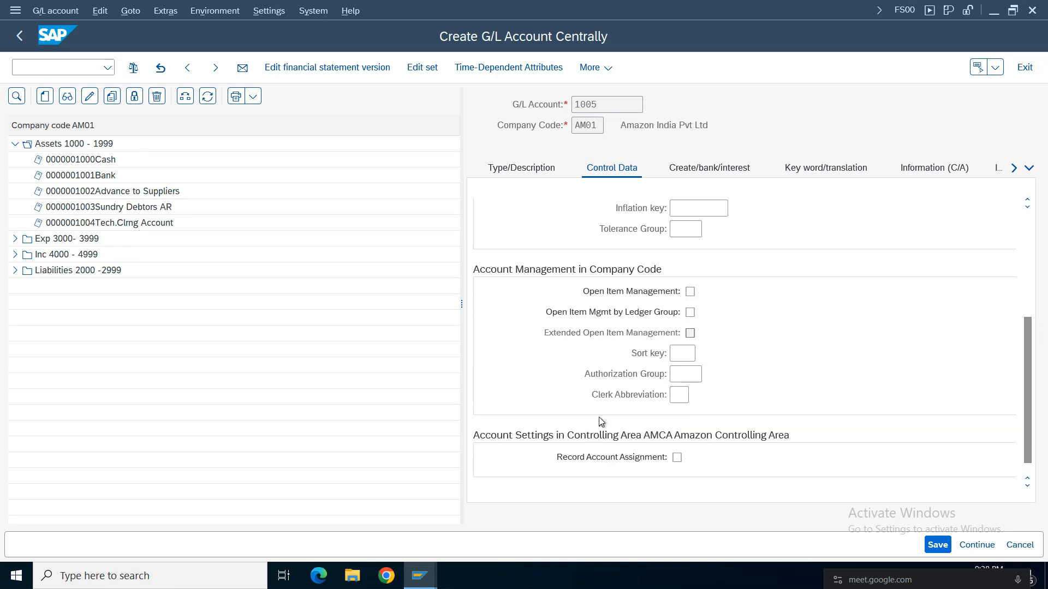
pyautogui.click(682, 353)
pyautogui.click(683, 376)
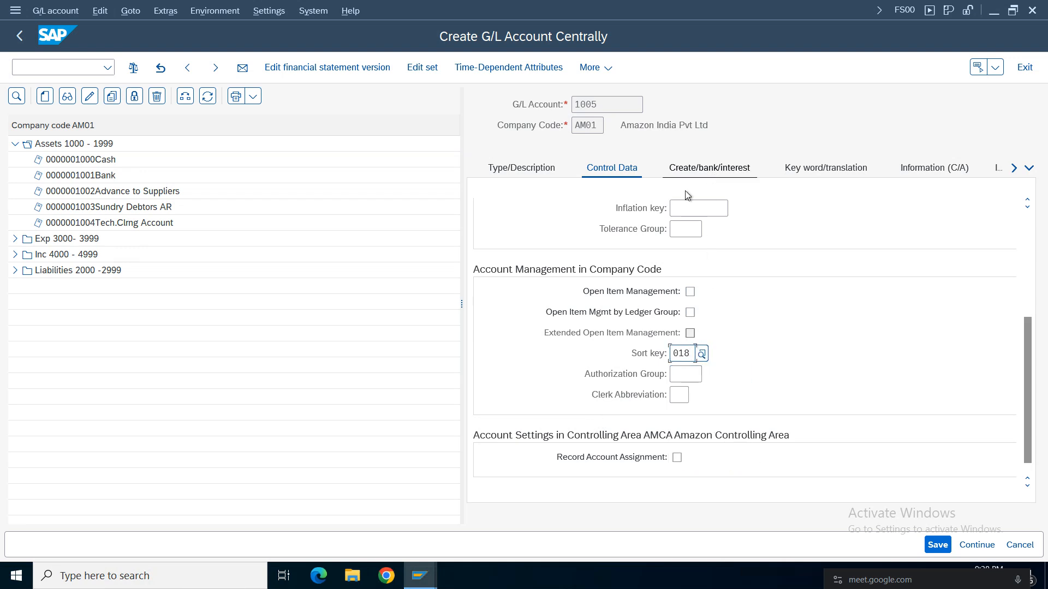
# Assign field status group G067, Reconciliation accounts, to account 1005.
pyautogui.click(694, 168)
pyautogui.click(700, 228)
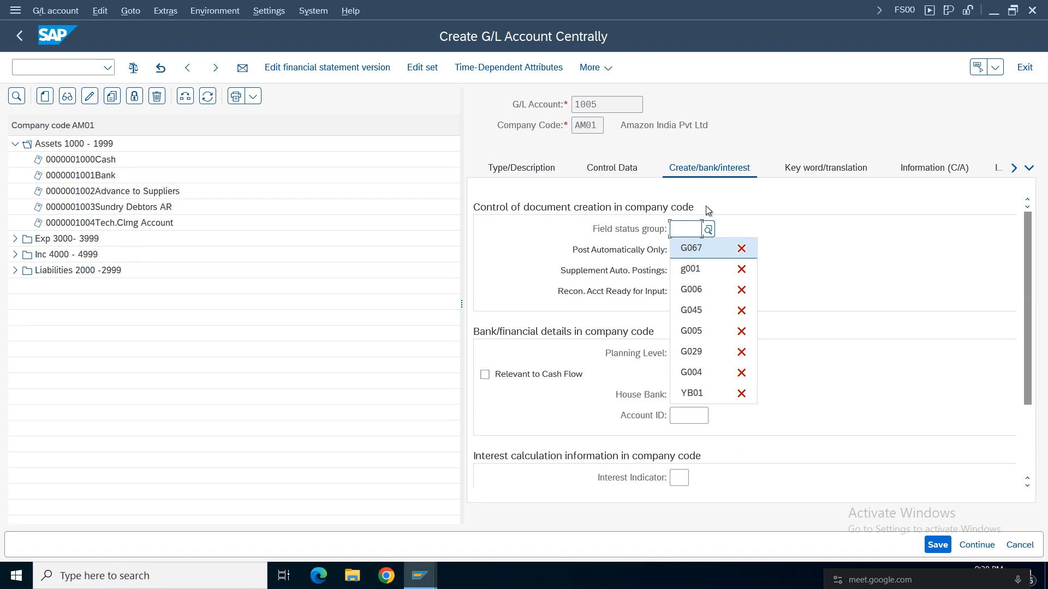
pyautogui.click(694, 248)
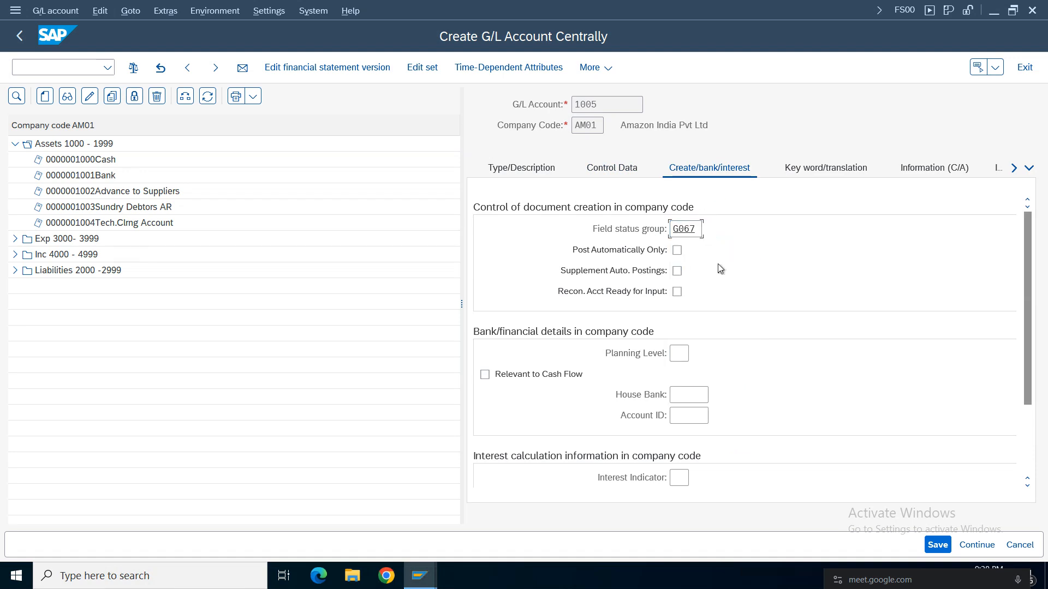
pyautogui.press('Return')
pyautogui.click(710, 171)
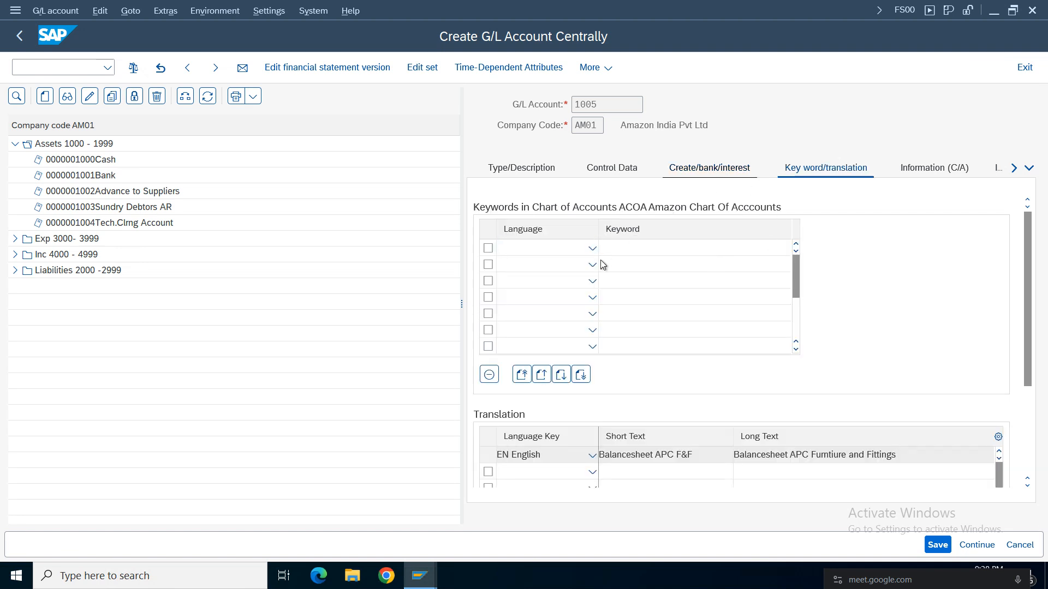
pyautogui.click(839, 238)
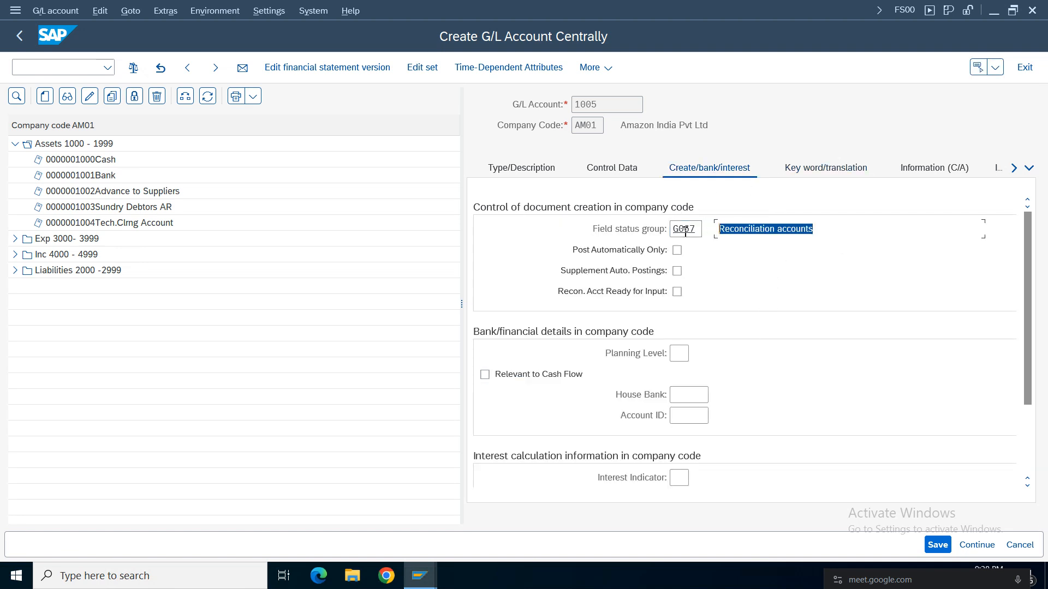
# Review the control data and descriptions of G/L account 1005 and save the account.
pyautogui.click(614, 170)
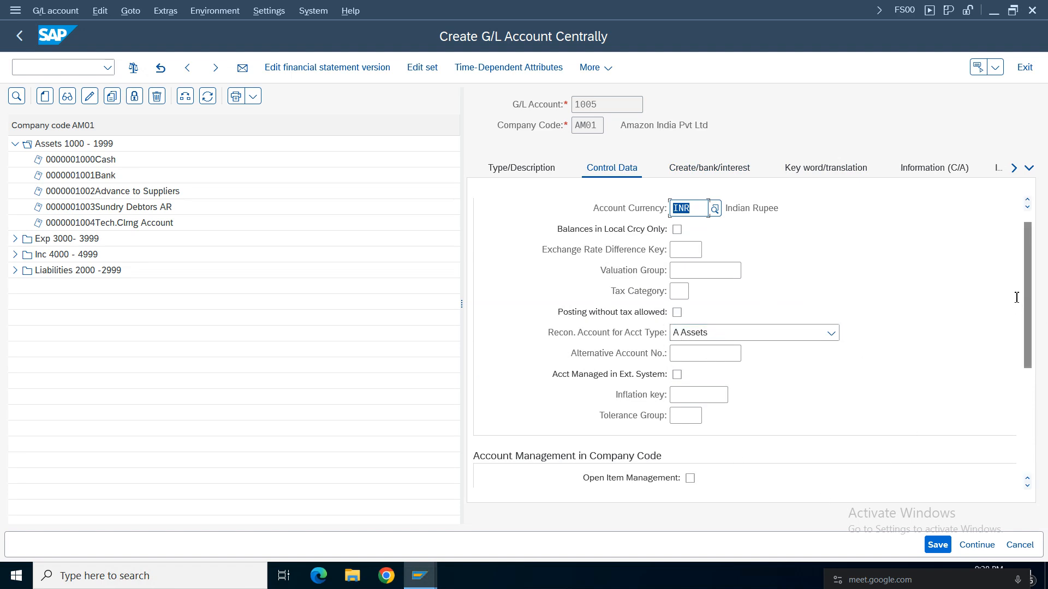
pyautogui.moveTo(1025, 283); pyautogui.dragTo(1021, 205)
pyautogui.click(521, 173)
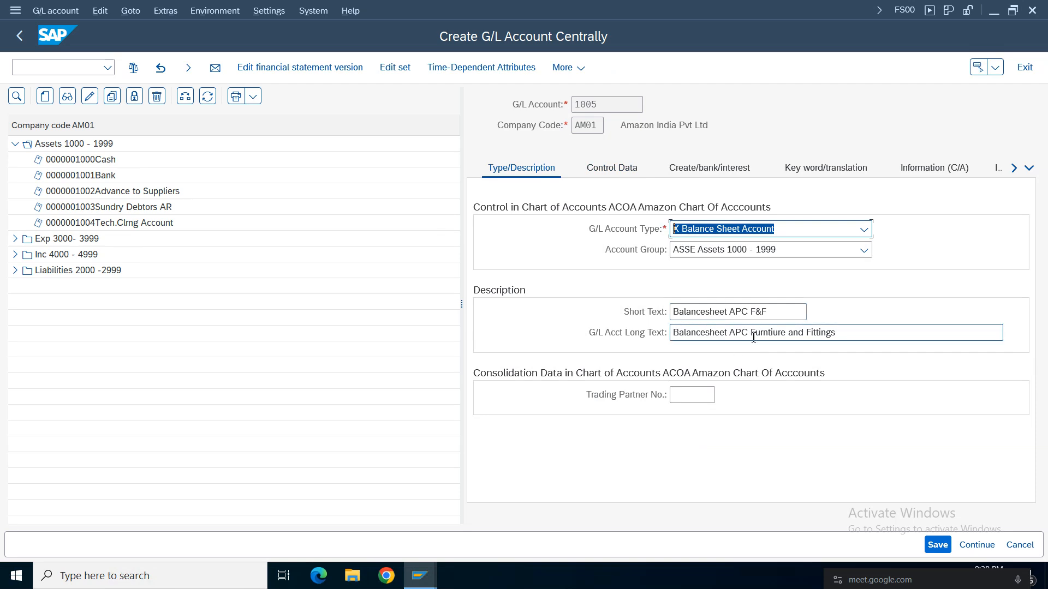
pyautogui.click(937, 544)
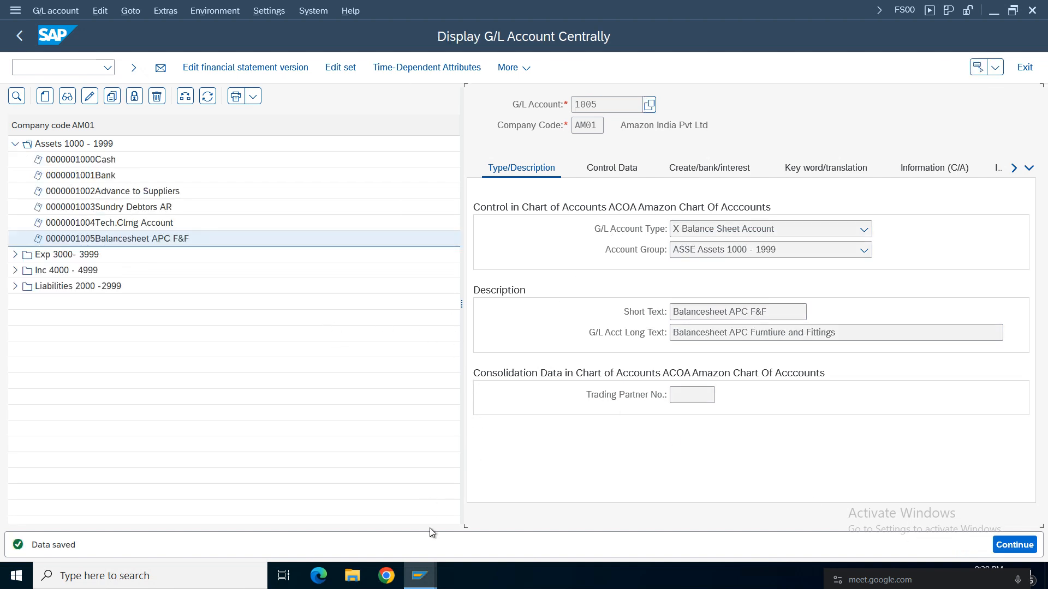
# Return to the CDFF balance sheet accounts and assign account 1005 as Bal.Sh.Acct APC for depreciation area 1.
pyautogui.moveTo(419, 575)
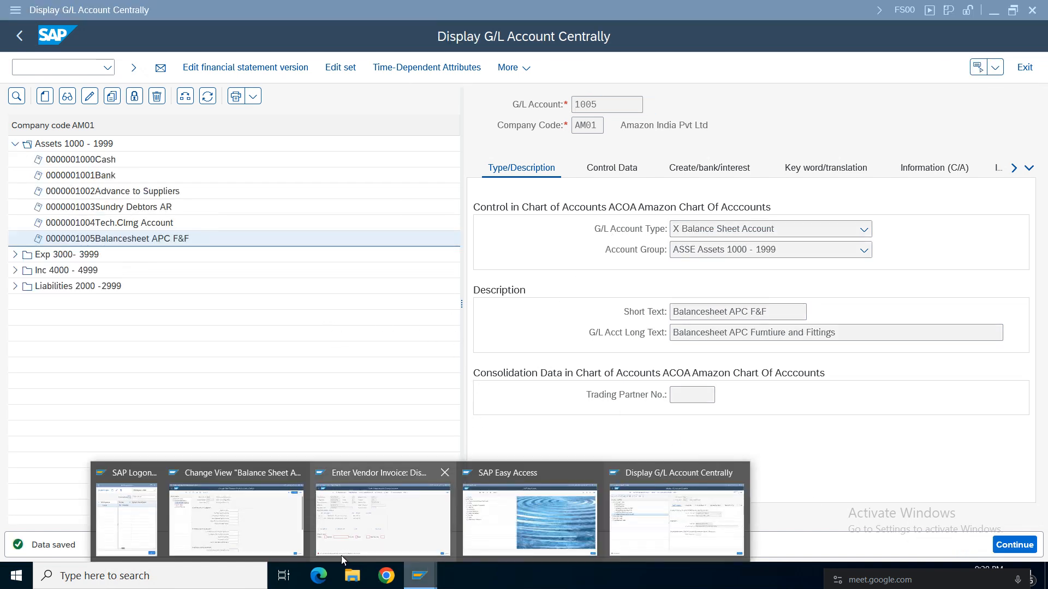
pyautogui.click(289, 541)
pyautogui.click(514, 209)
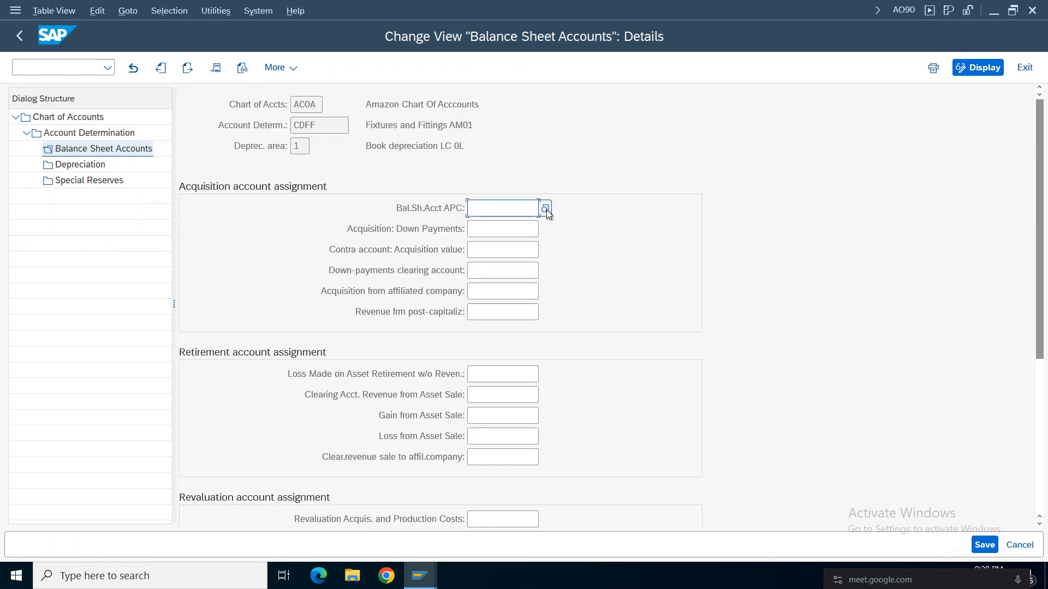
pyautogui.click(544, 209)
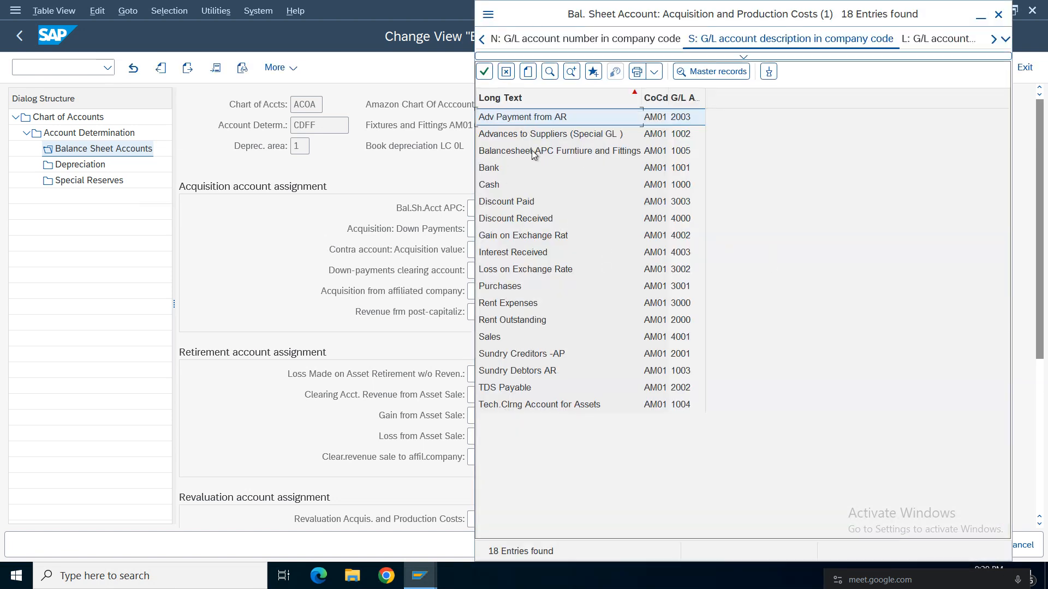
pyautogui.doubleClick(532, 152)
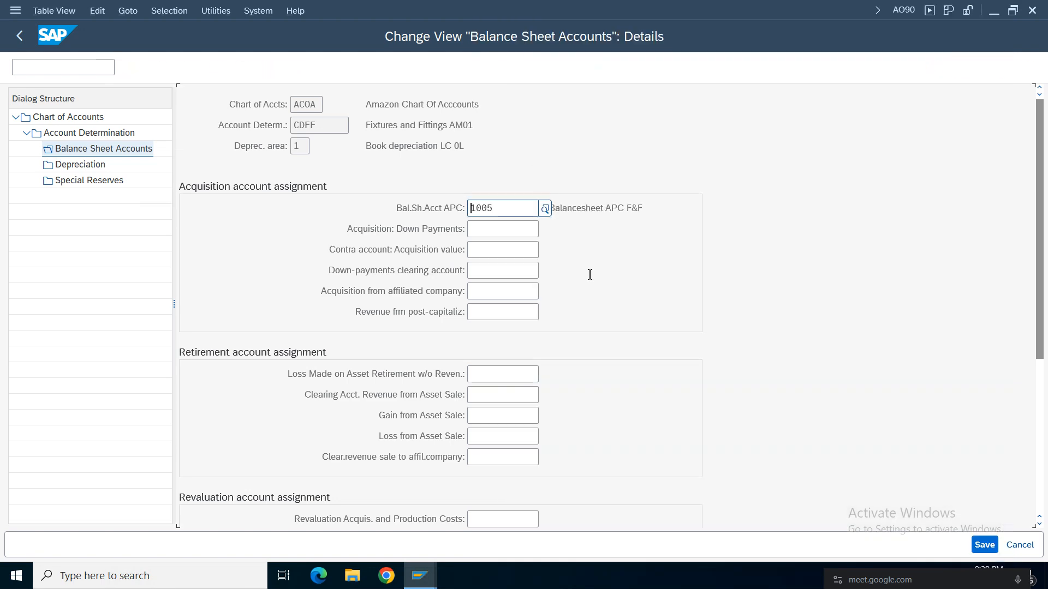
pyautogui.click(658, 210)
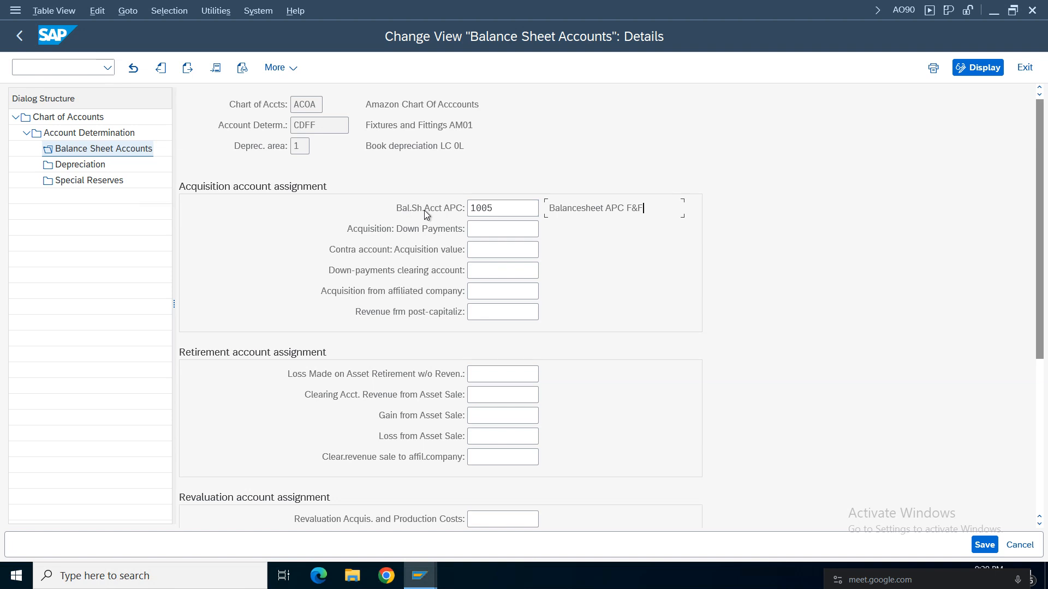
# Check the depreciation area 1 assignment and move on to the CDFF details for Book depreciation LC AI.
pyautogui.moveTo(647, 208); pyautogui.dragTo(430, 162)
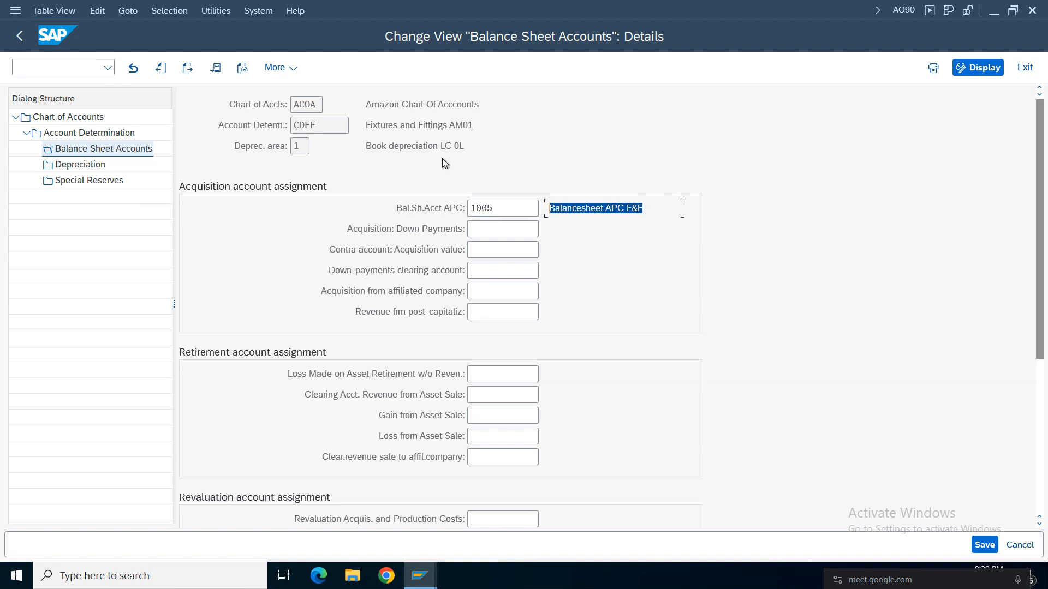
pyautogui.moveTo(483, 125); pyautogui.dragTo(364, 127)
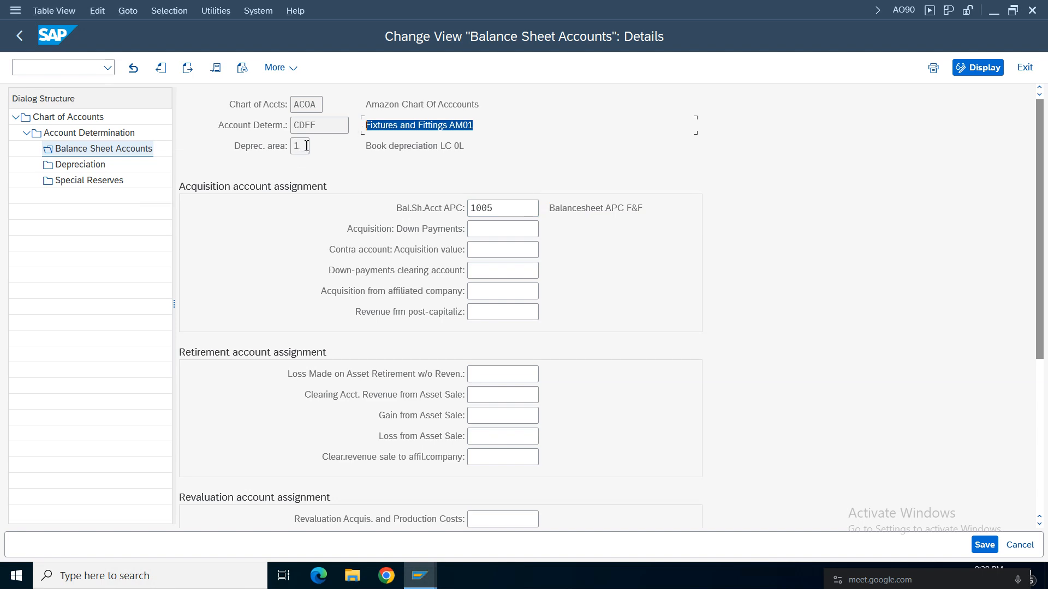
pyautogui.moveTo(307, 145); pyautogui.dragTo(274, 148)
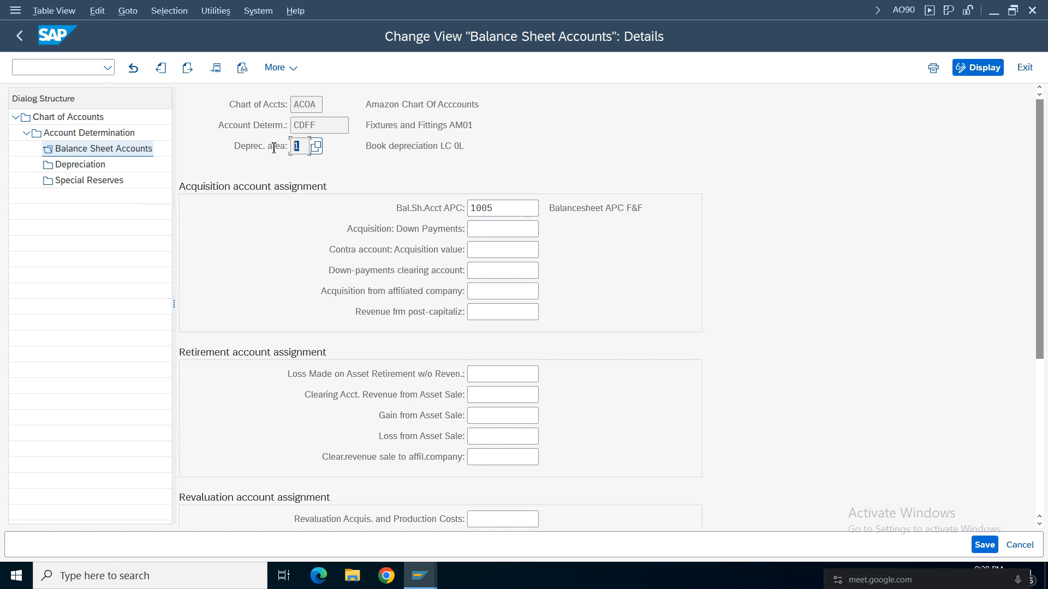
pyautogui.click(187, 67)
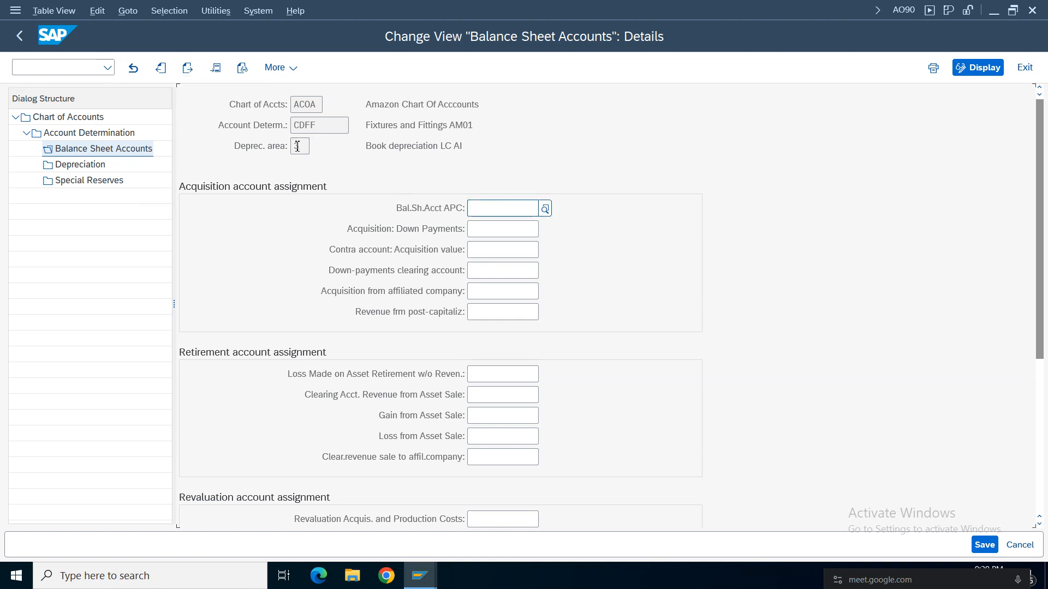
# Check the depreciation area 3 number and description, Book depreciation LC AI, and its Bal.Sh.Acct APC field in the CDFF details.
pyautogui.moveTo(302, 149); pyautogui.dragTo(266, 148)
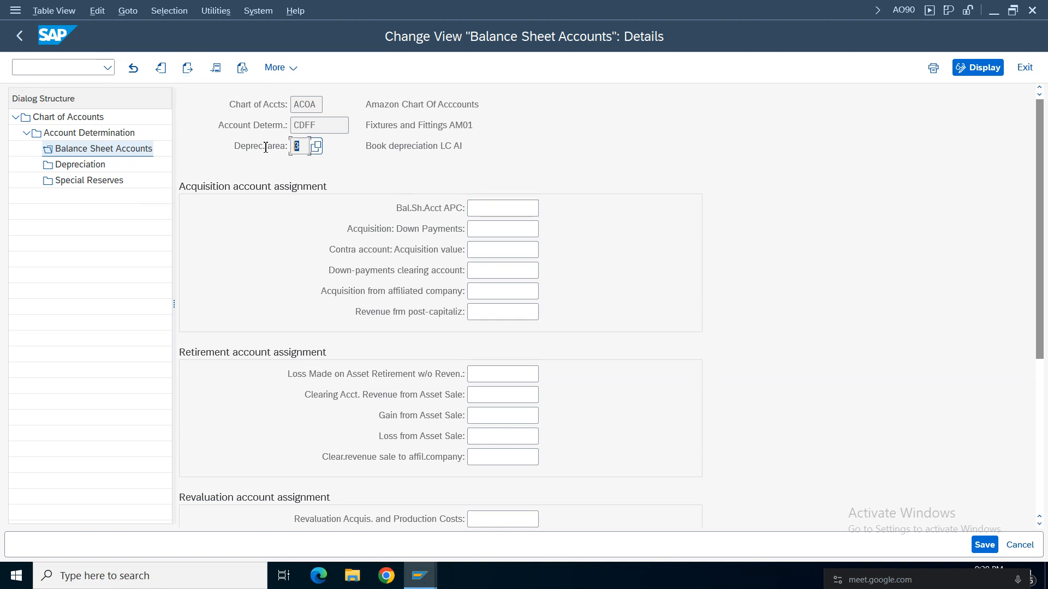
pyautogui.moveTo(480, 147); pyautogui.dragTo(352, 147)
pyautogui.click(476, 150)
pyautogui.click(491, 211)
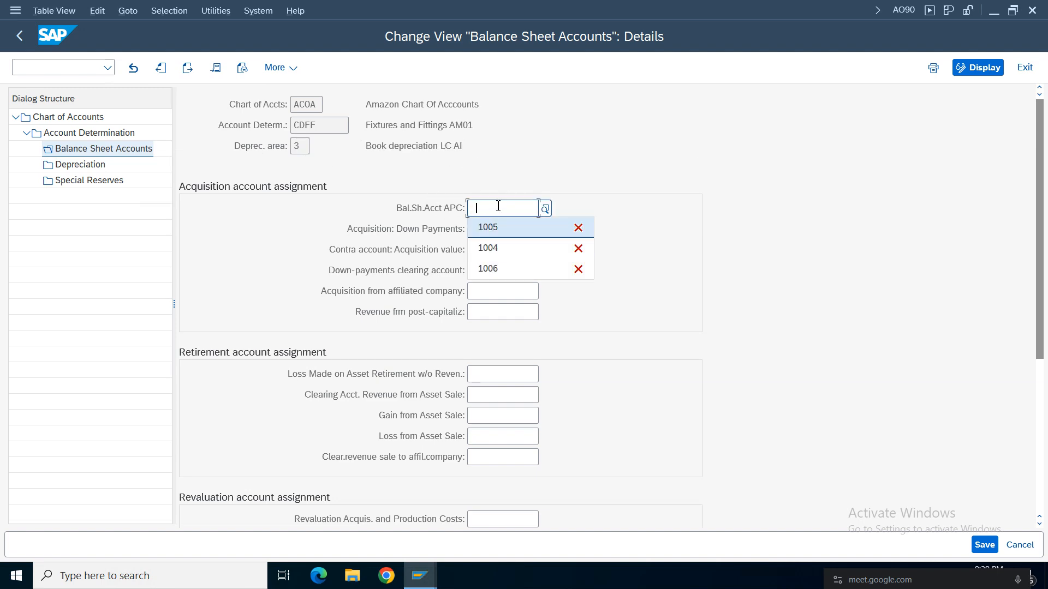
pyautogui.click(326, 206)
# Look up the number of the Balancesheet APC F&F account in the G/L account display and return to the balance sheet account details.
pyautogui.click(424, 585)
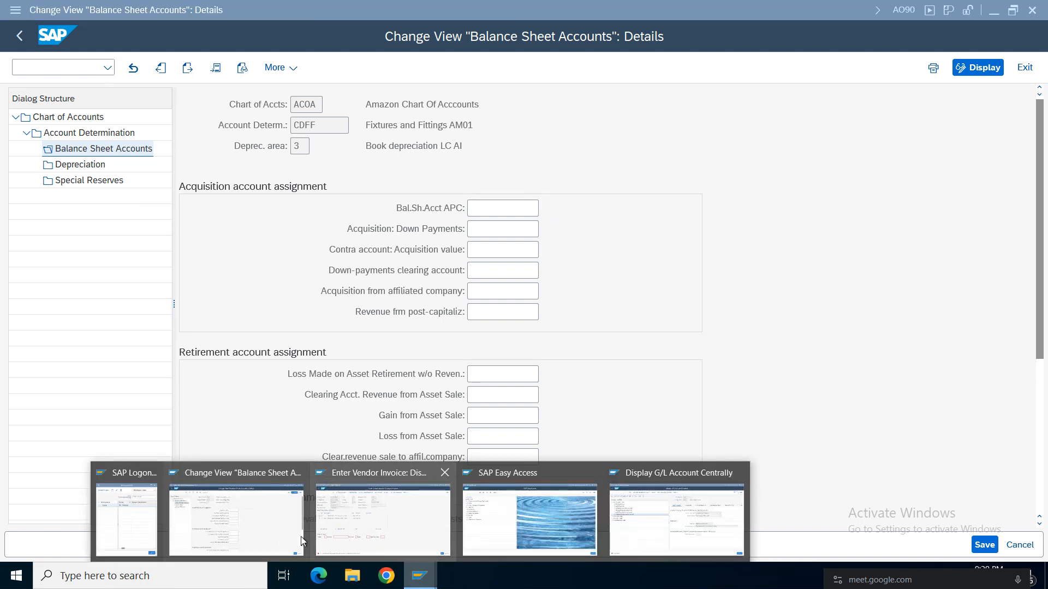
pyautogui.click(378, 518)
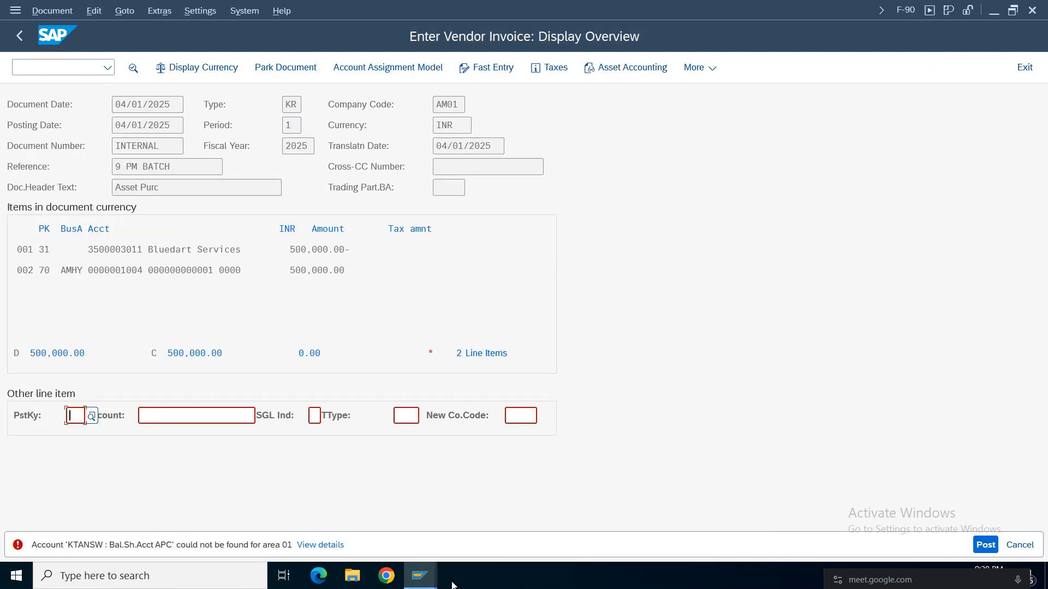
pyautogui.click(419, 576)
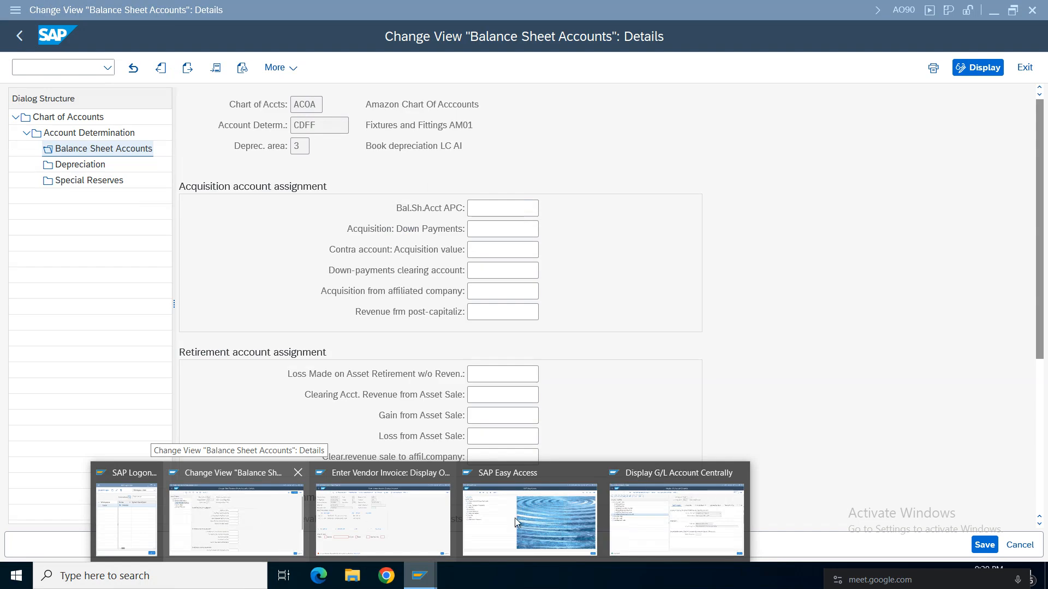
pyautogui.click(646, 507)
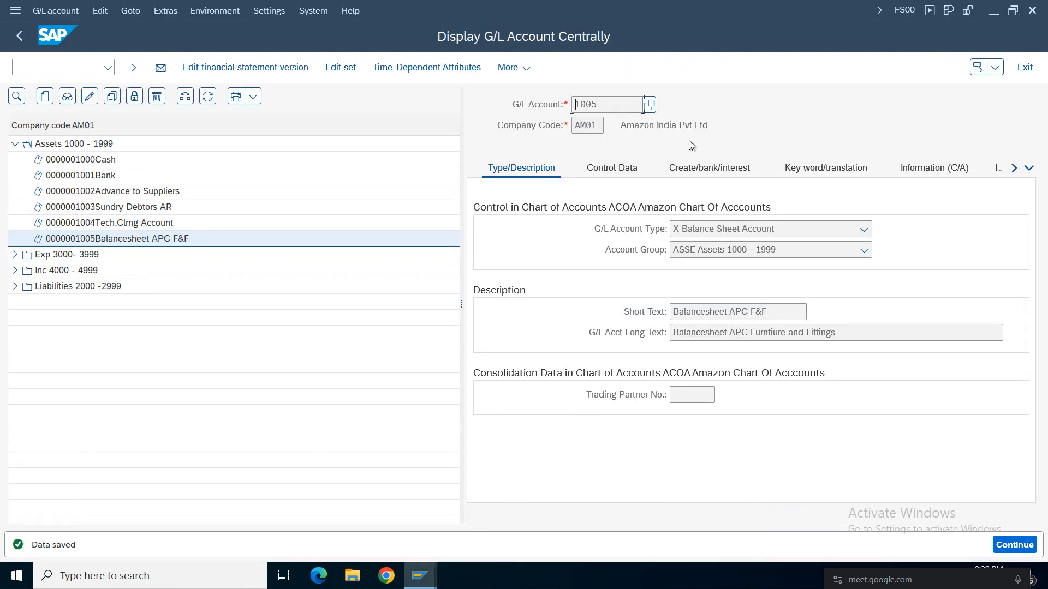
pyautogui.moveTo(617, 108); pyautogui.dragTo(568, 111)
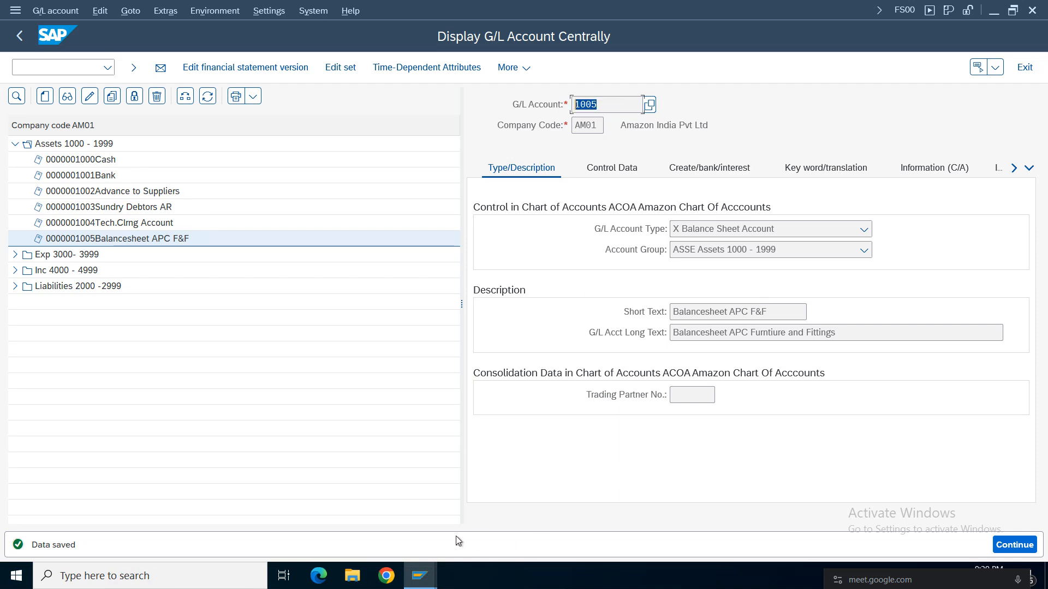
pyautogui.click(432, 579)
pyautogui.click(663, 526)
pyautogui.click(419, 576)
pyautogui.click(246, 538)
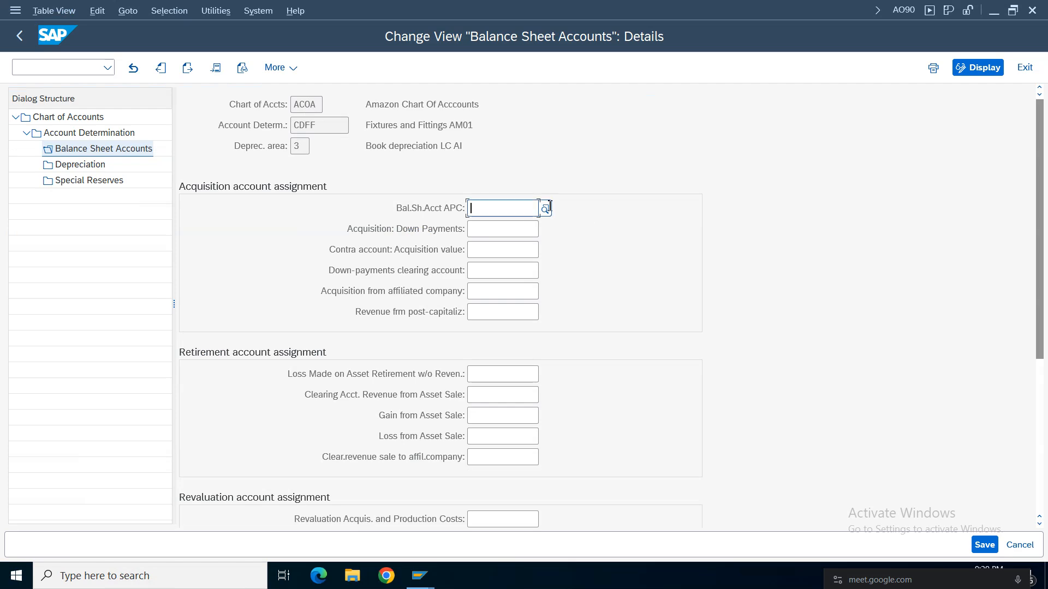
# Assign account 1005 as Bal.Sh.Acct APC for depreciation area 3 and save it under the Amazon Group customizing request.
pyautogui.click(499, 209)
pyautogui.click(498, 230)
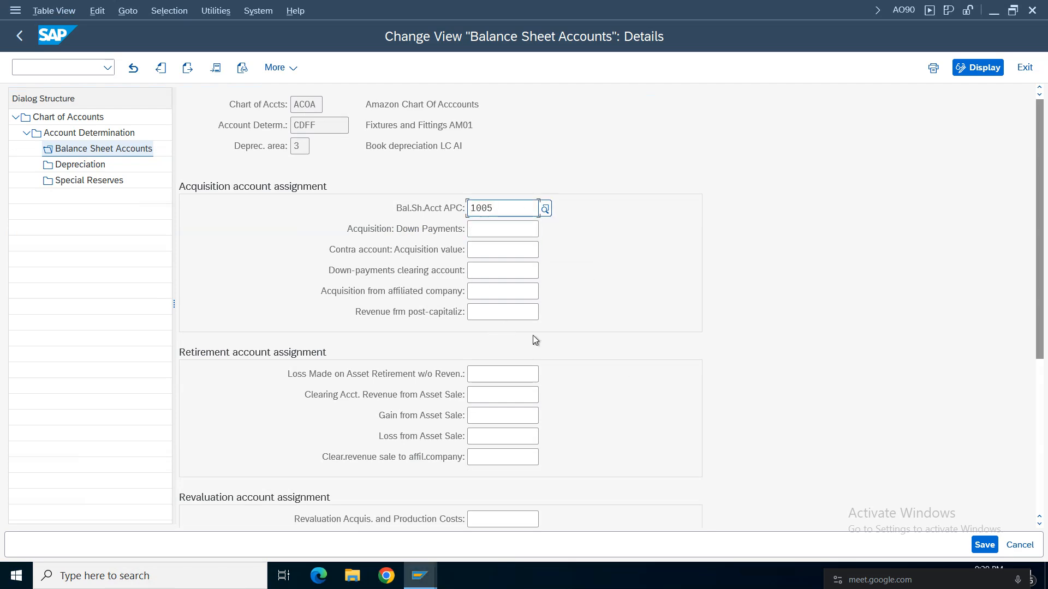
pyautogui.click(985, 545)
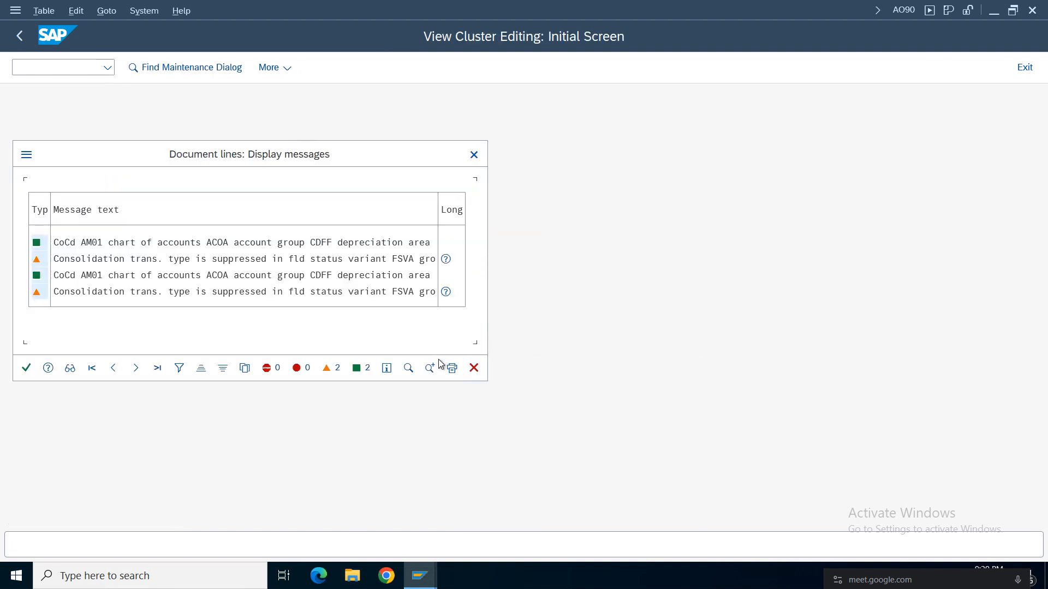
pyautogui.click(26, 369)
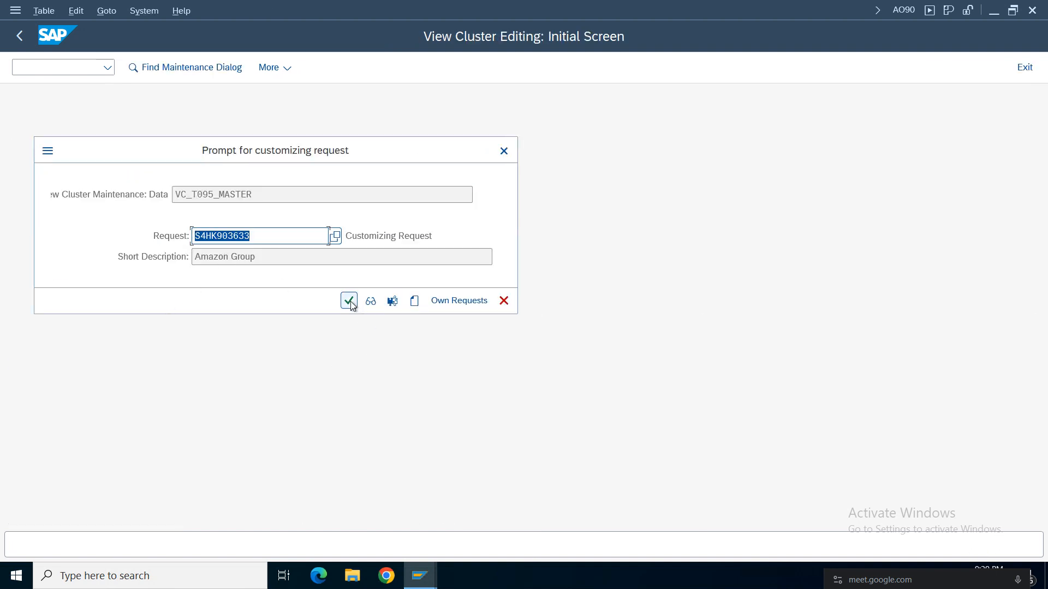
pyautogui.click(349, 301)
# Switch to the F-90 vendor invoice, clear the incorrect automatic postings and simulate the document.
pyautogui.moveTo(419, 576)
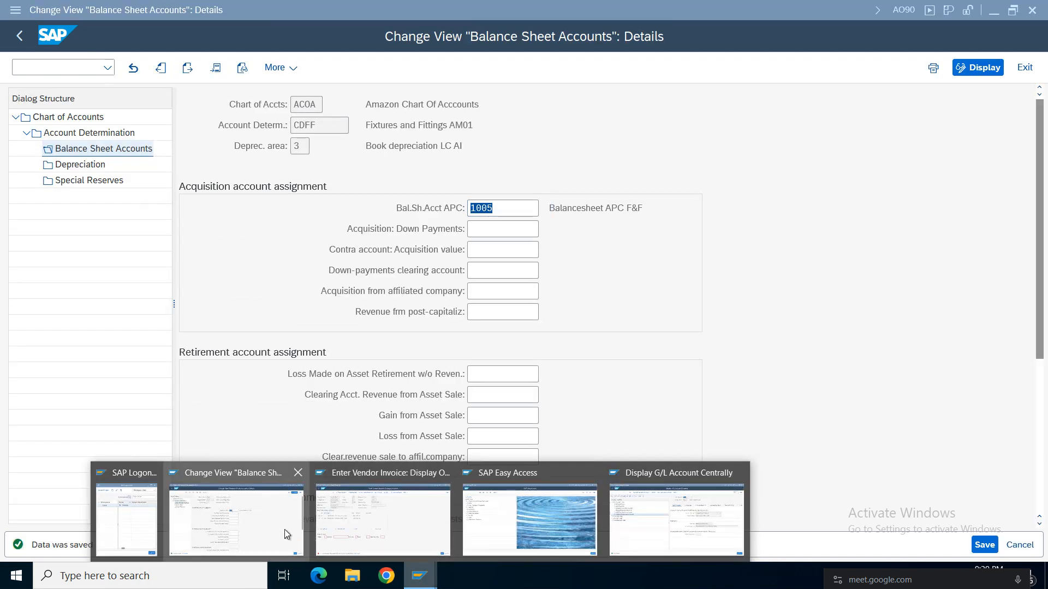
pyautogui.click(404, 535)
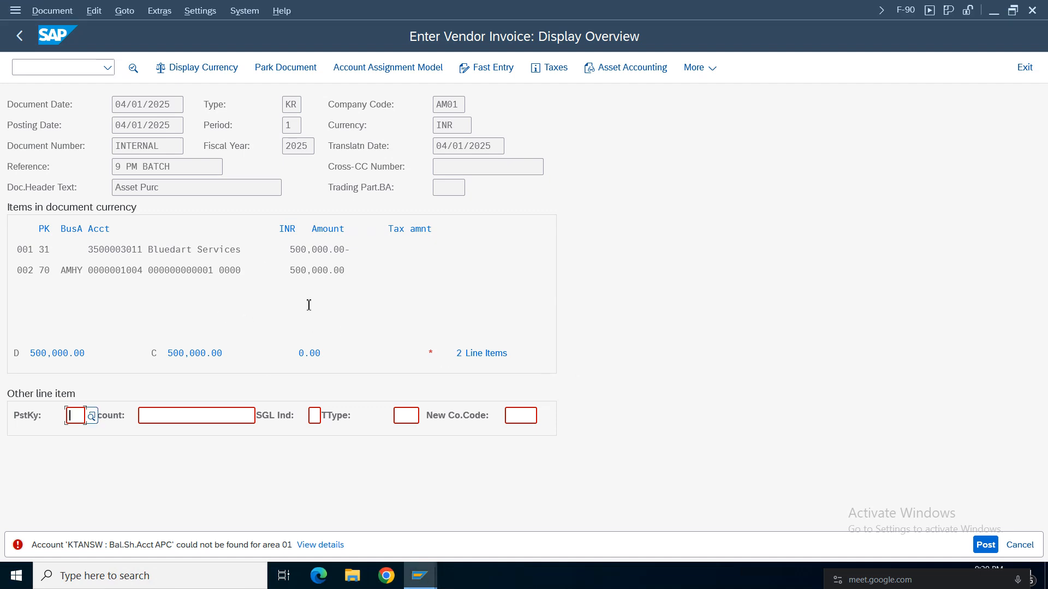
pyautogui.press('Return')
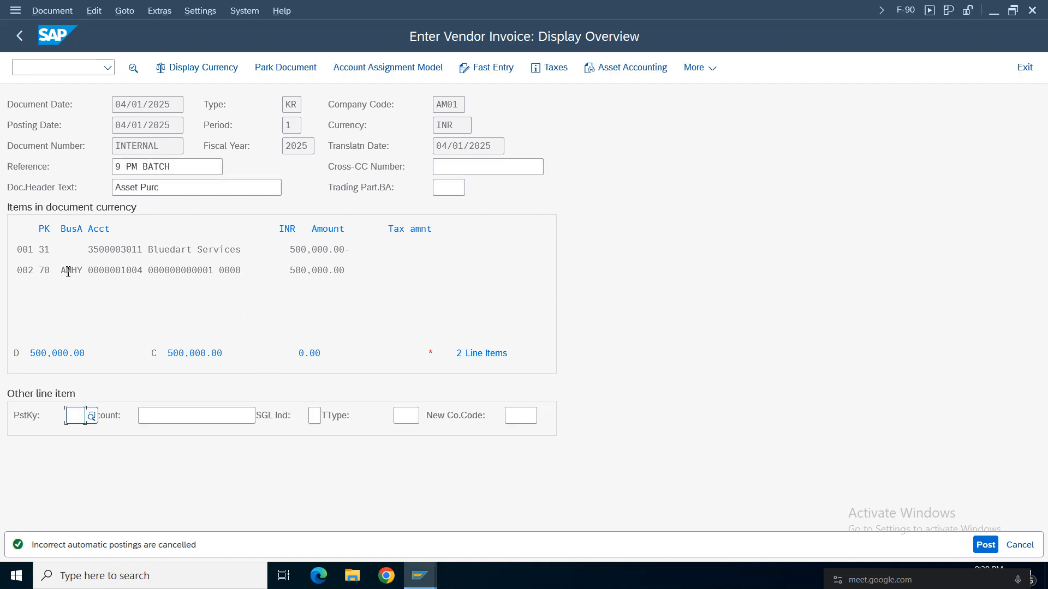
pyautogui.click(42, 11)
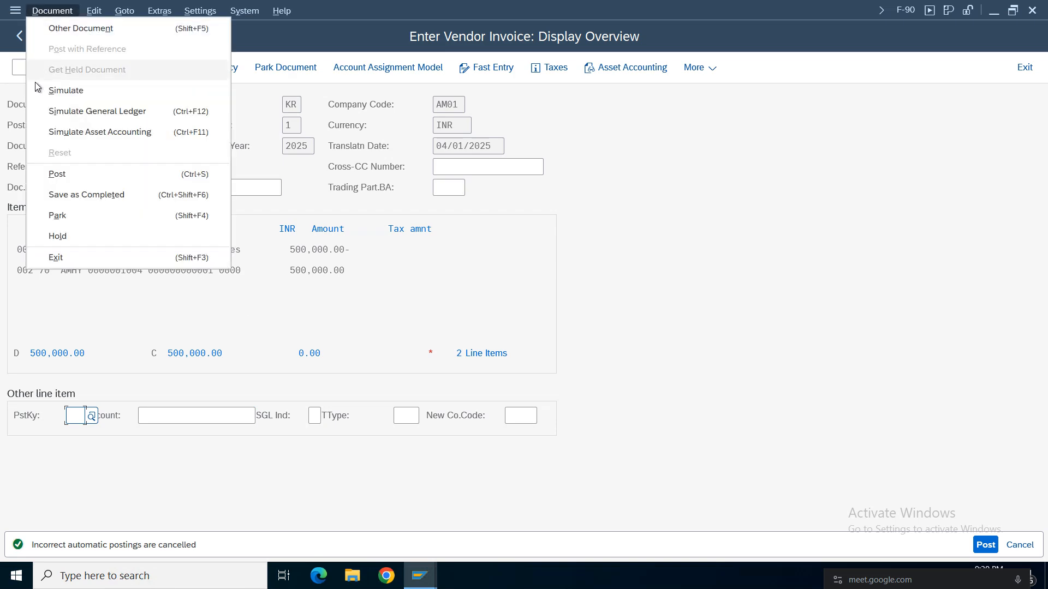
pyautogui.click(64, 91)
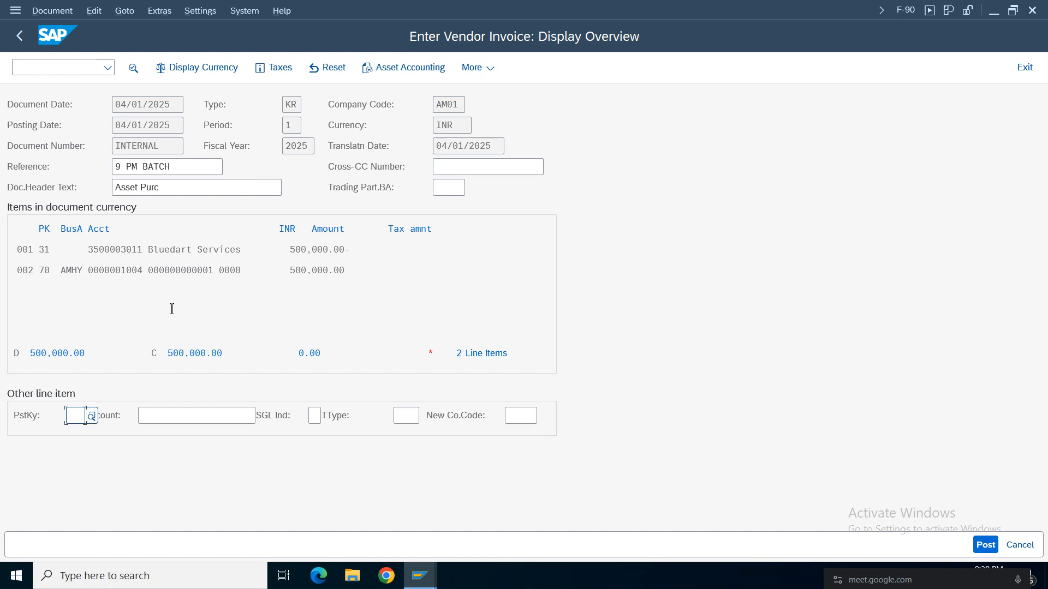
# Run the general ledger simulation for the invoice, review the Sundry Creditors and Tech.Clrng Account lines, and return to the overview.
pyautogui.click(59, 13)
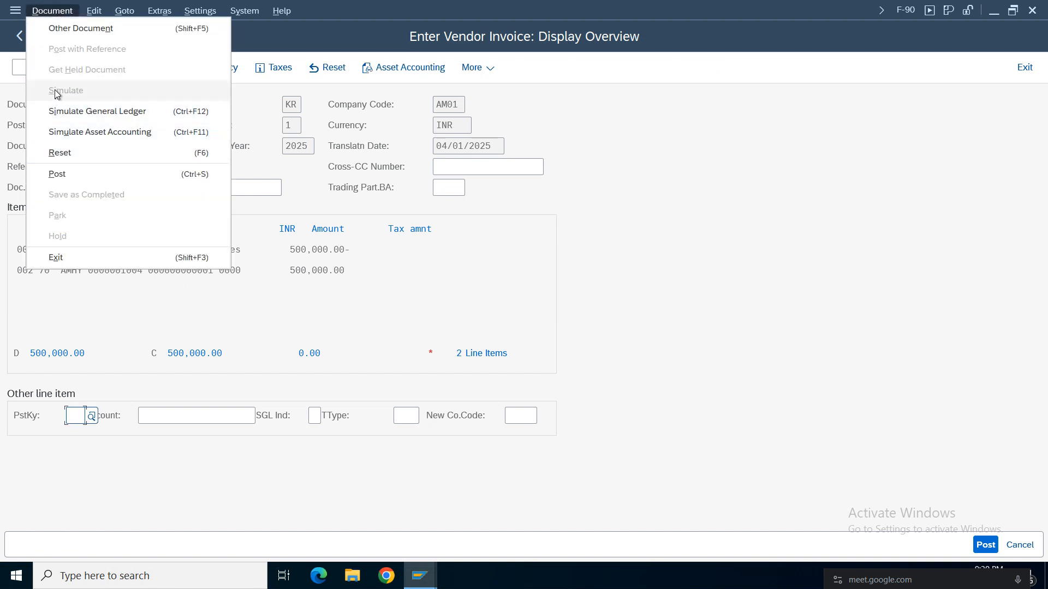
pyautogui.click(80, 114)
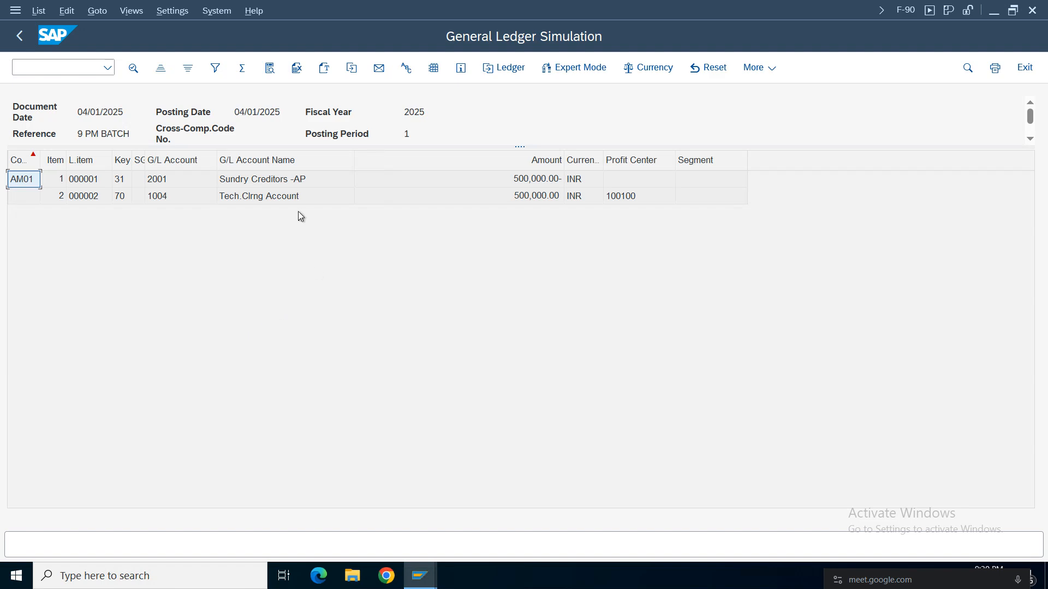
pyautogui.click(276, 197)
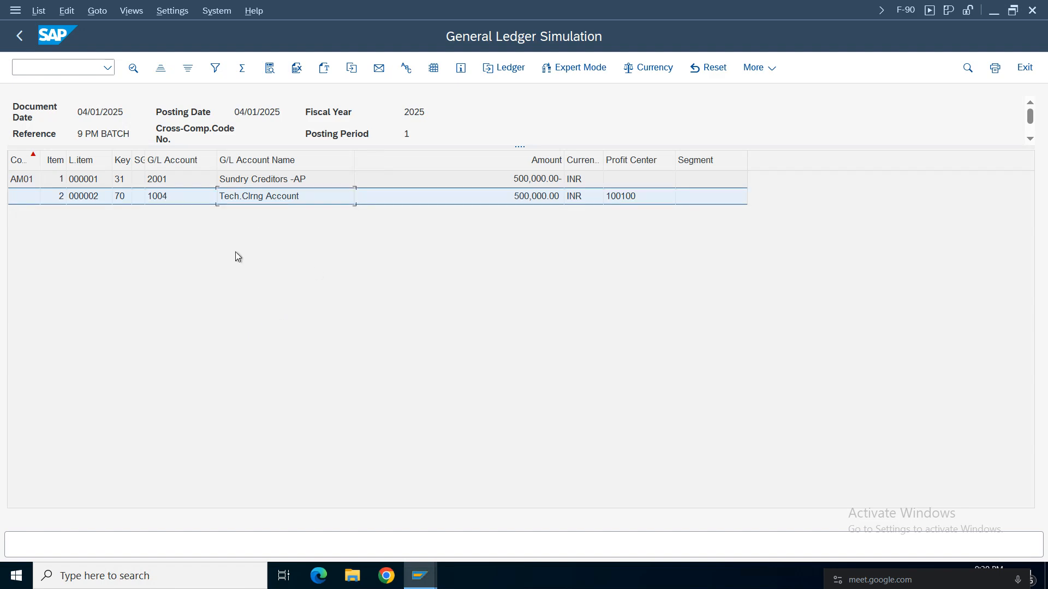
pyautogui.click(250, 182)
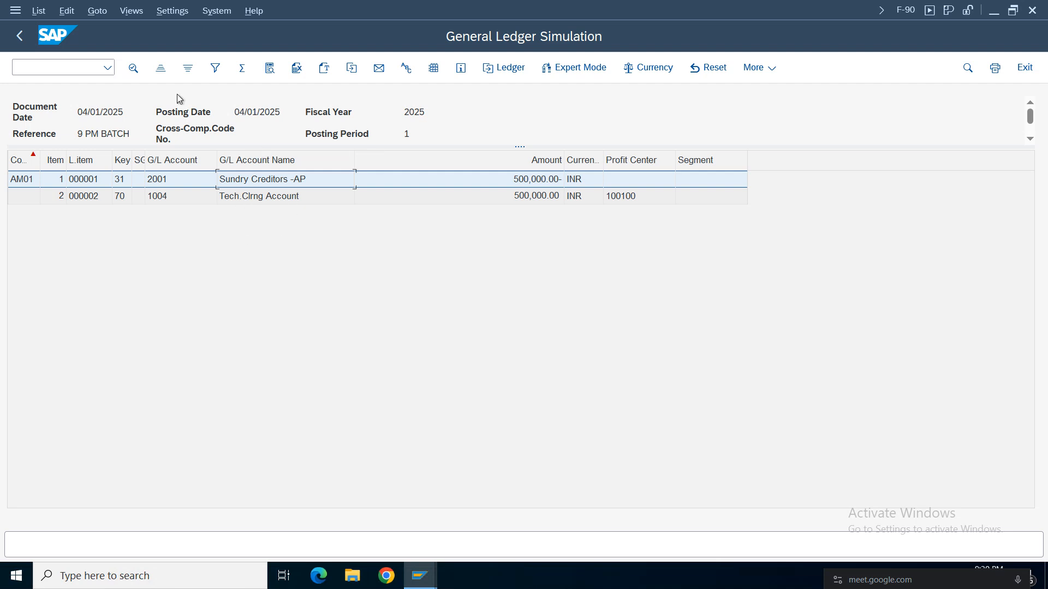
pyautogui.click(19, 35)
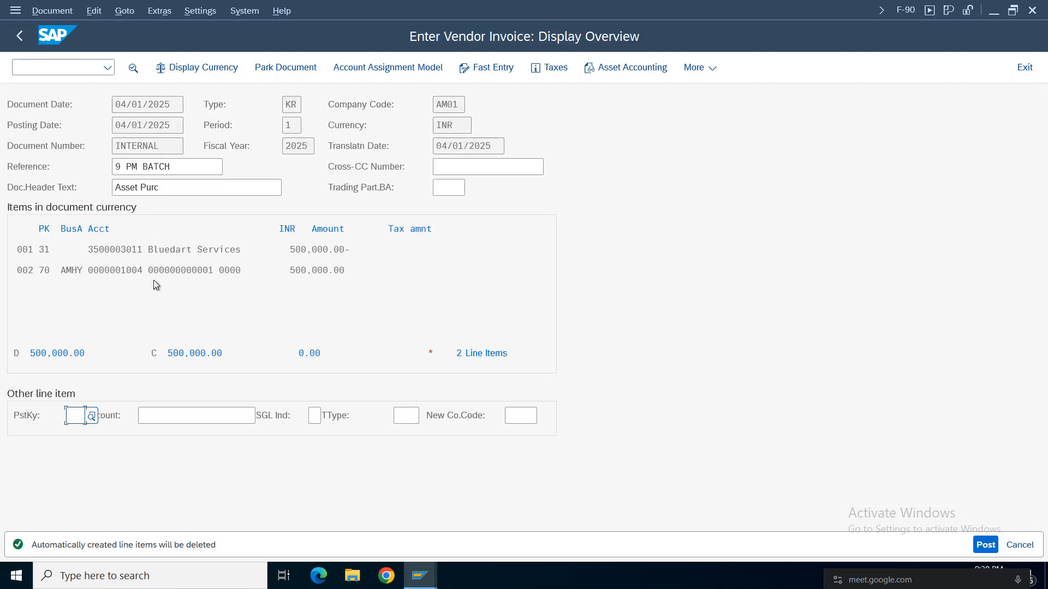
# Run the asset accounting simulation for the invoice and widen the Business Area and Profit Center columns.
pyautogui.click(52, 11)
pyautogui.click(93, 132)
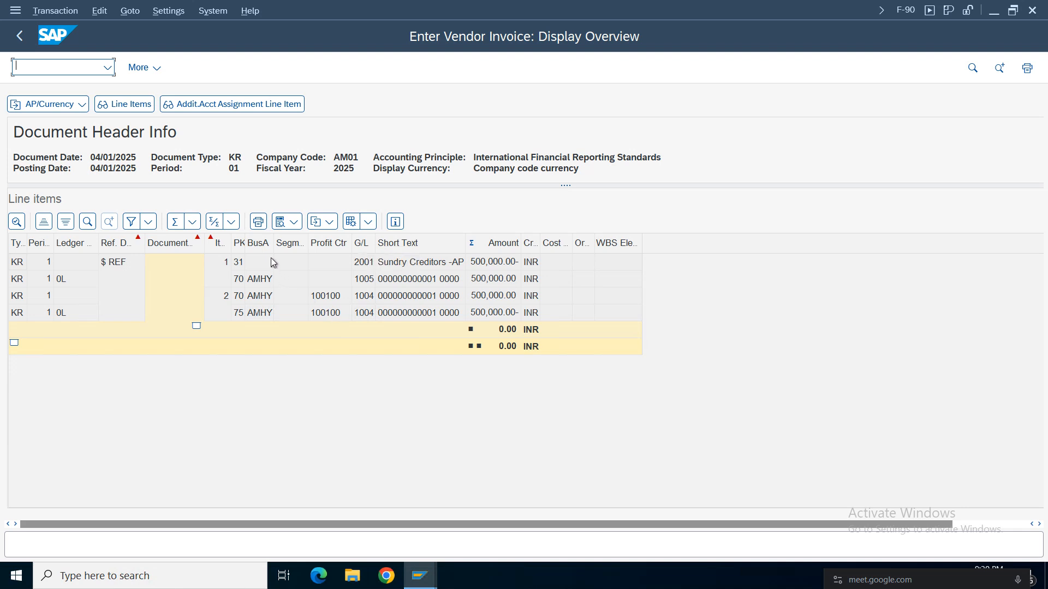
pyautogui.moveTo(275, 244); pyautogui.dragTo(304, 244)
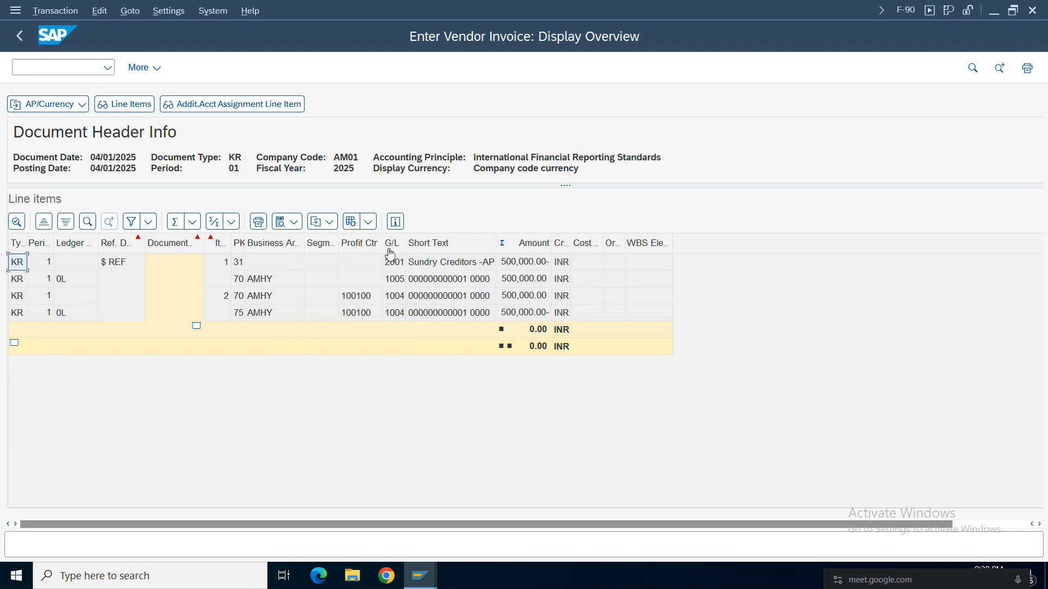
pyautogui.moveTo(411, 245); pyautogui.dragTo(412, 245)
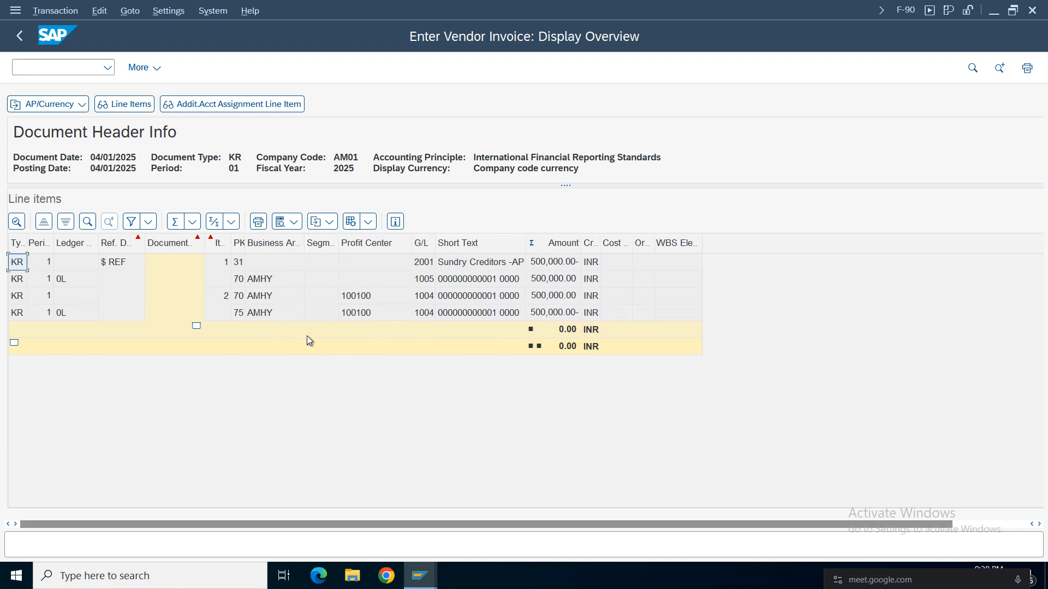
# Compare the simulated postings to G/L accounts 2001, 1005 and 1004, widen the G/L account column, and return to the invoice overview.
pyautogui.click(427, 313)
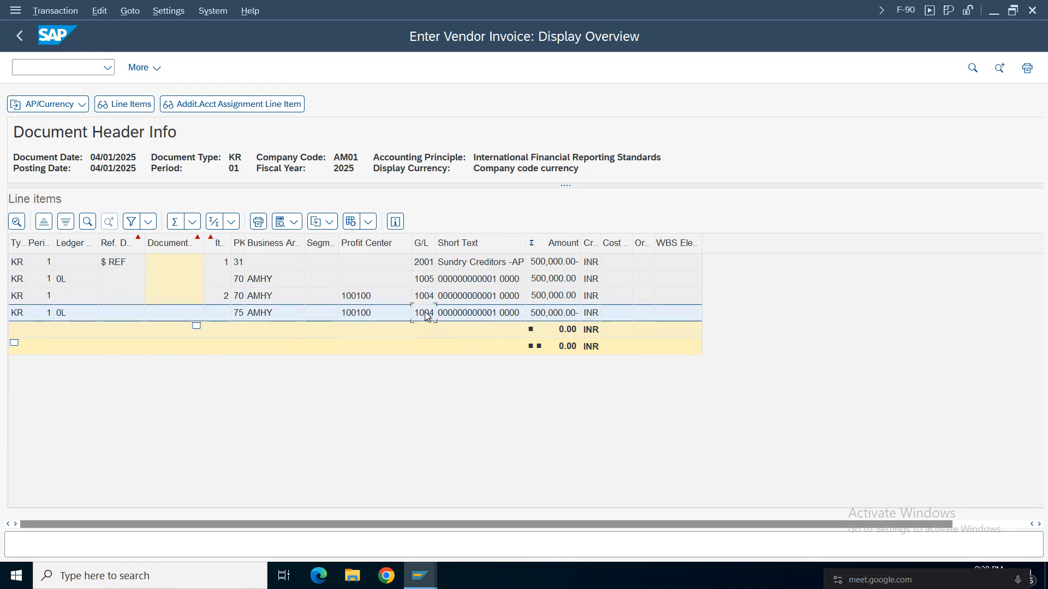
pyautogui.click(428, 267)
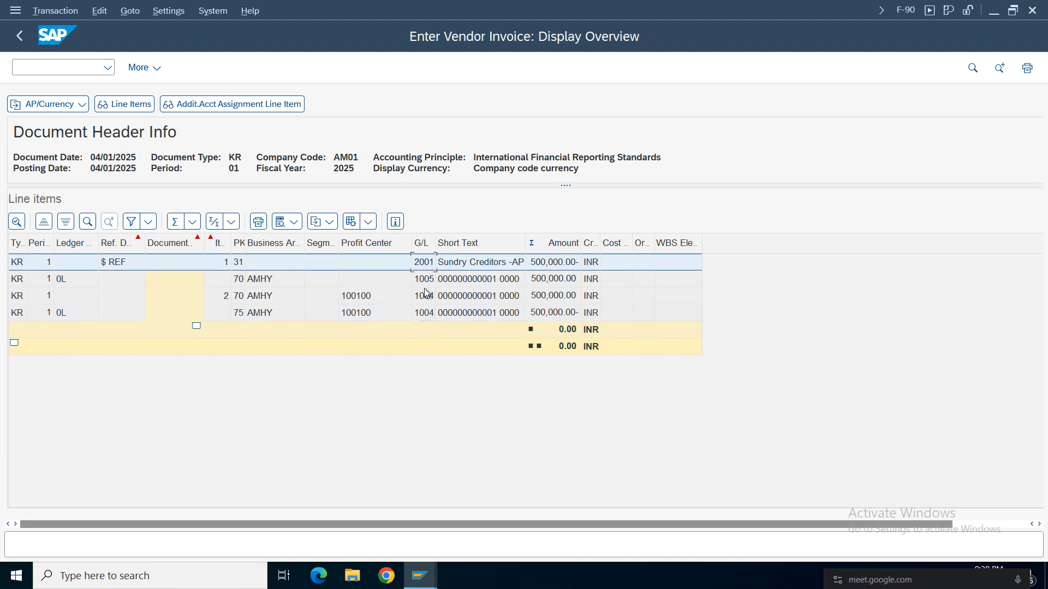
pyautogui.click(430, 281)
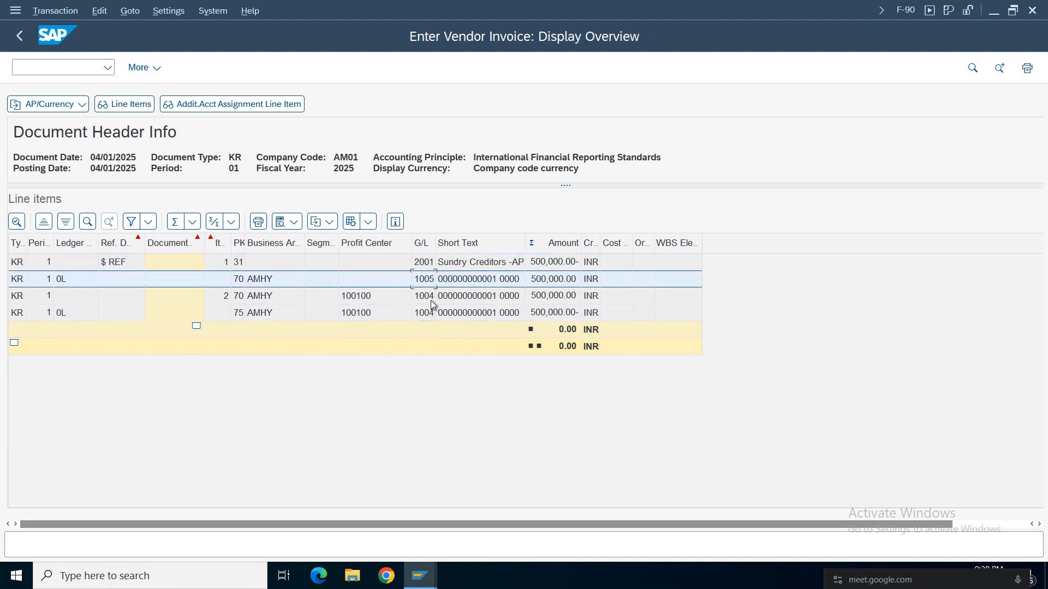
pyautogui.click(426, 264)
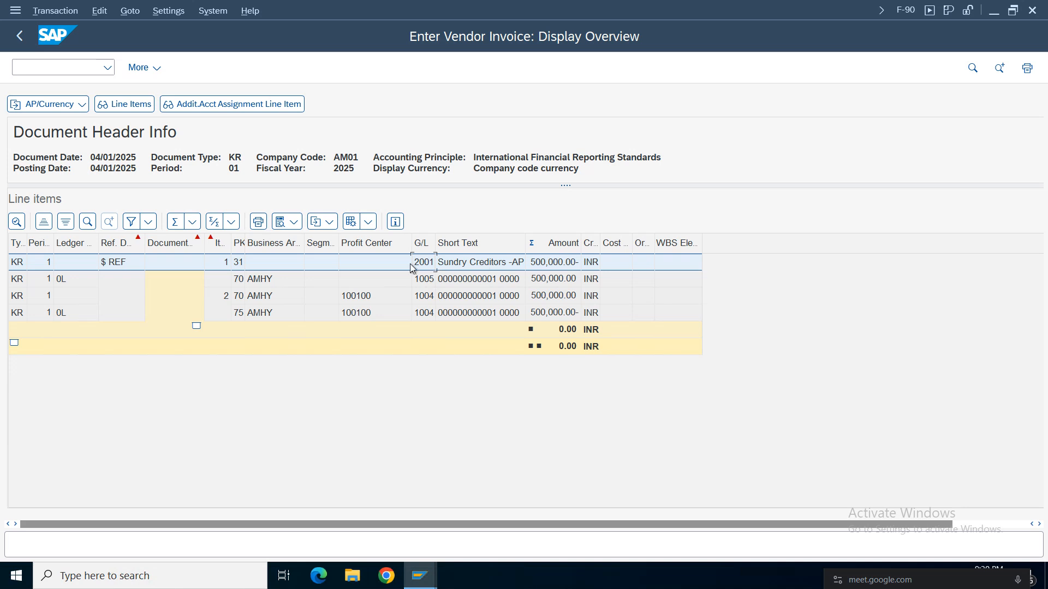
pyautogui.click(427, 300)
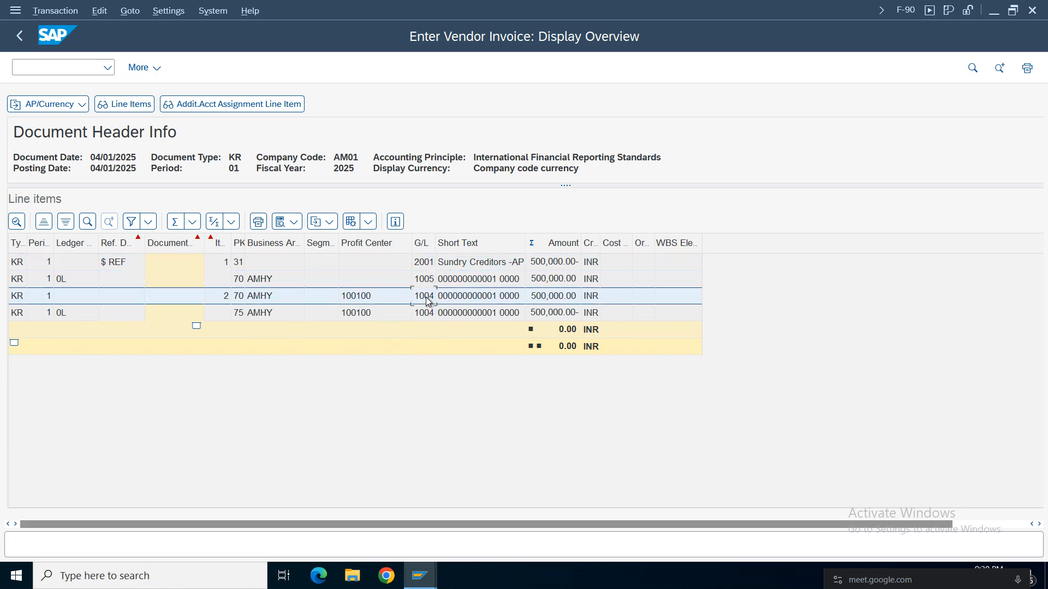
pyautogui.click(424, 316)
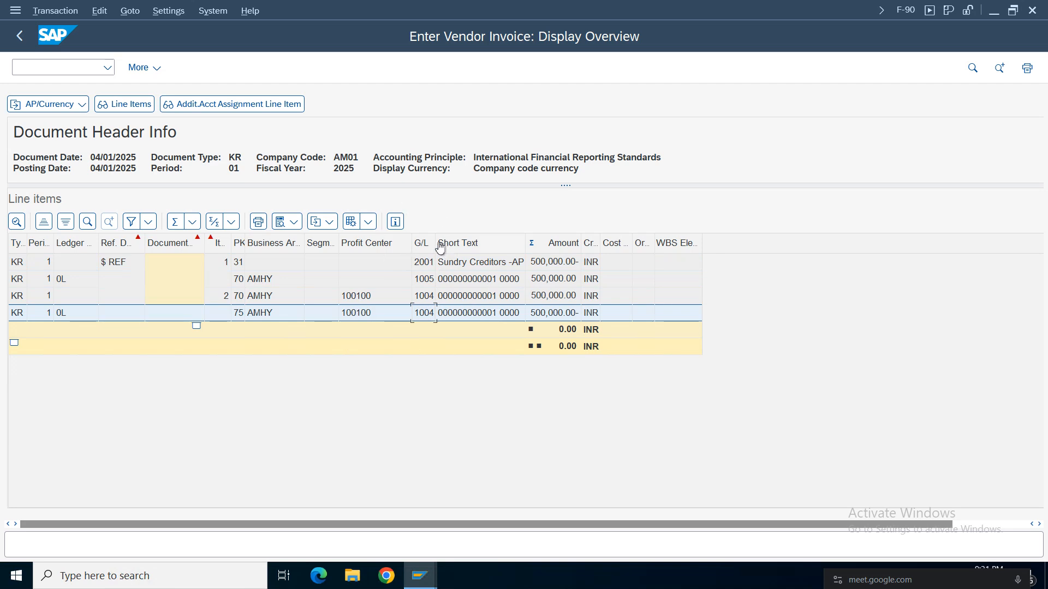
pyautogui.moveTo(436, 243); pyautogui.dragTo(453, 243)
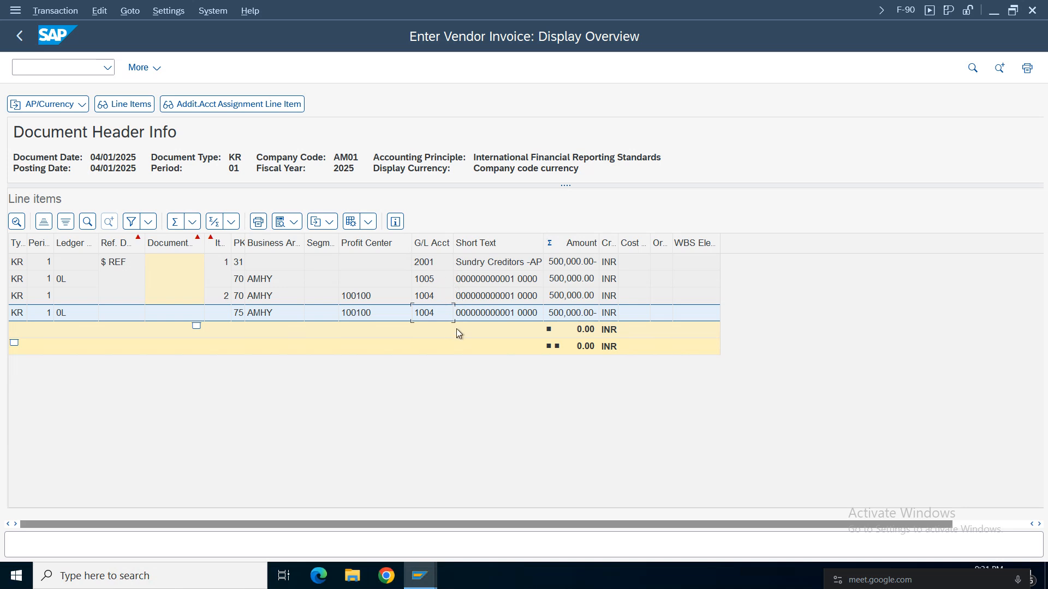
pyautogui.click(19, 36)
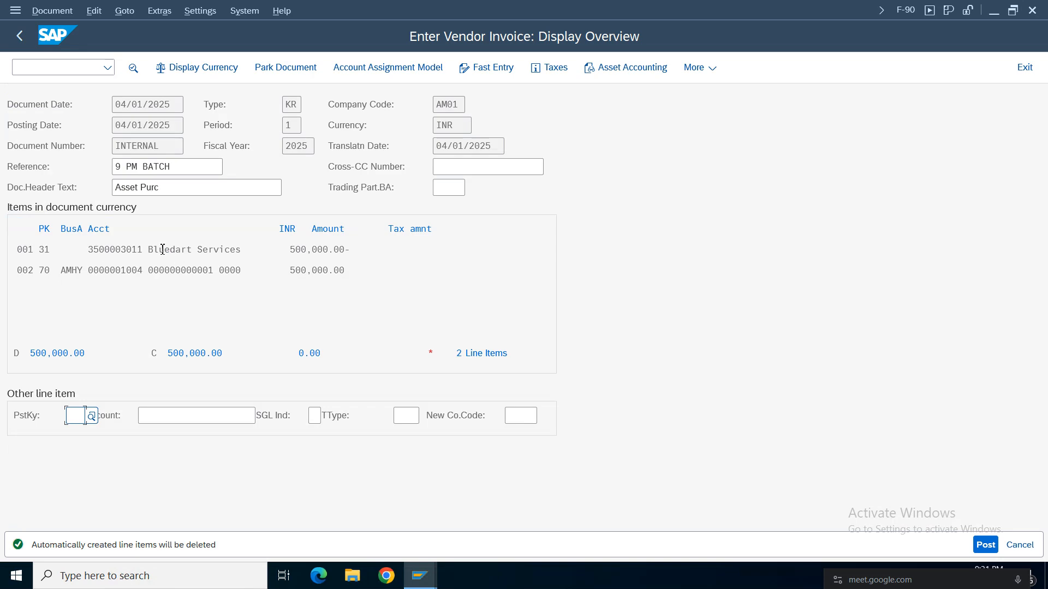
# Check the vendor and asset line items of the invoice, simulate the document and try to post it.
pyautogui.click(172, 269)
pyautogui.moveTo(258, 272); pyautogui.dragTo(16, 271)
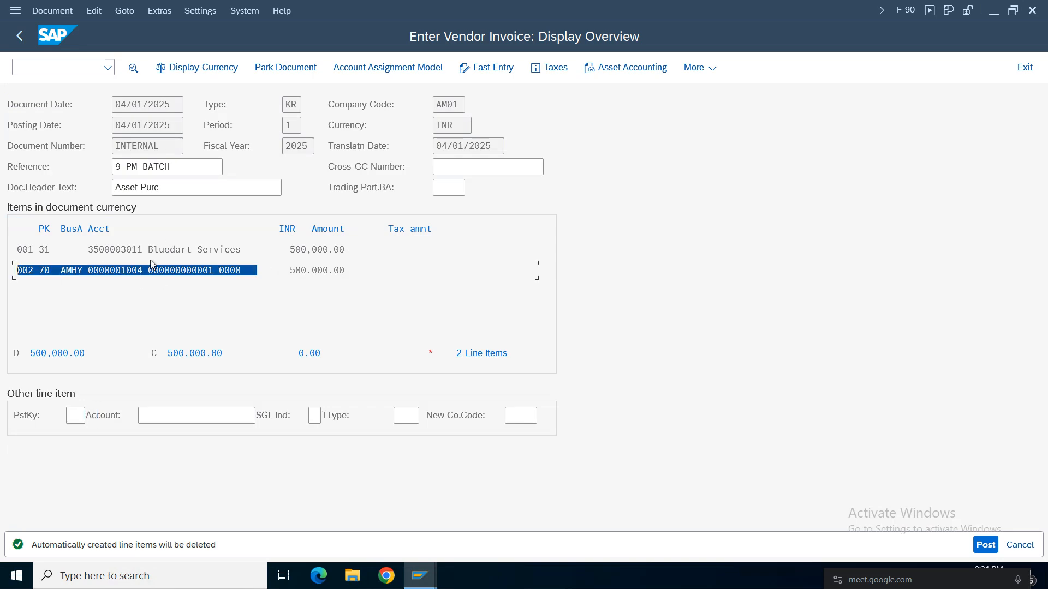
pyautogui.moveTo(263, 250); pyautogui.dragTo(11, 252)
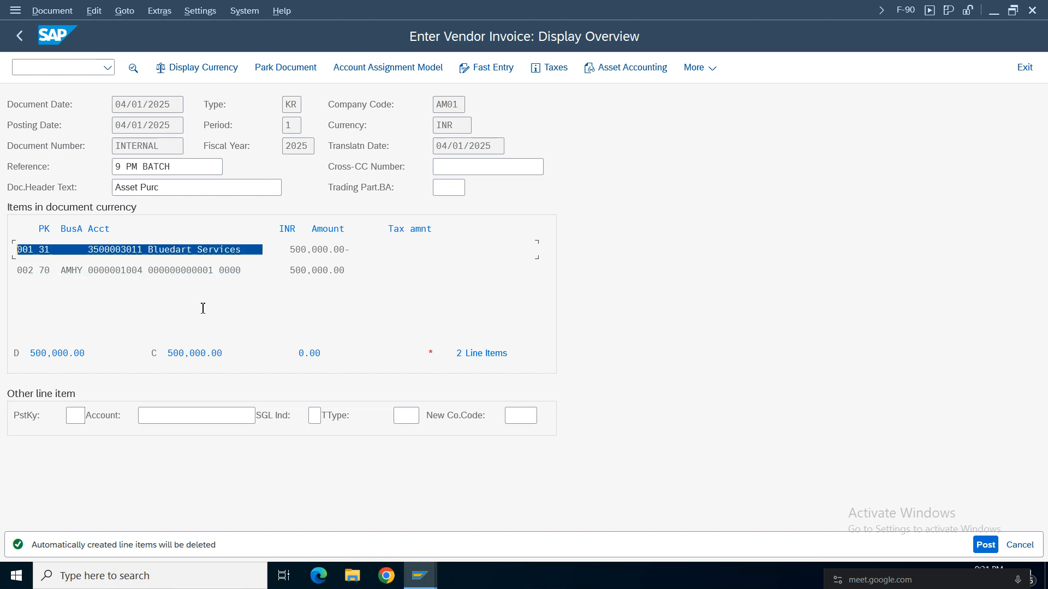
pyautogui.click(52, 11)
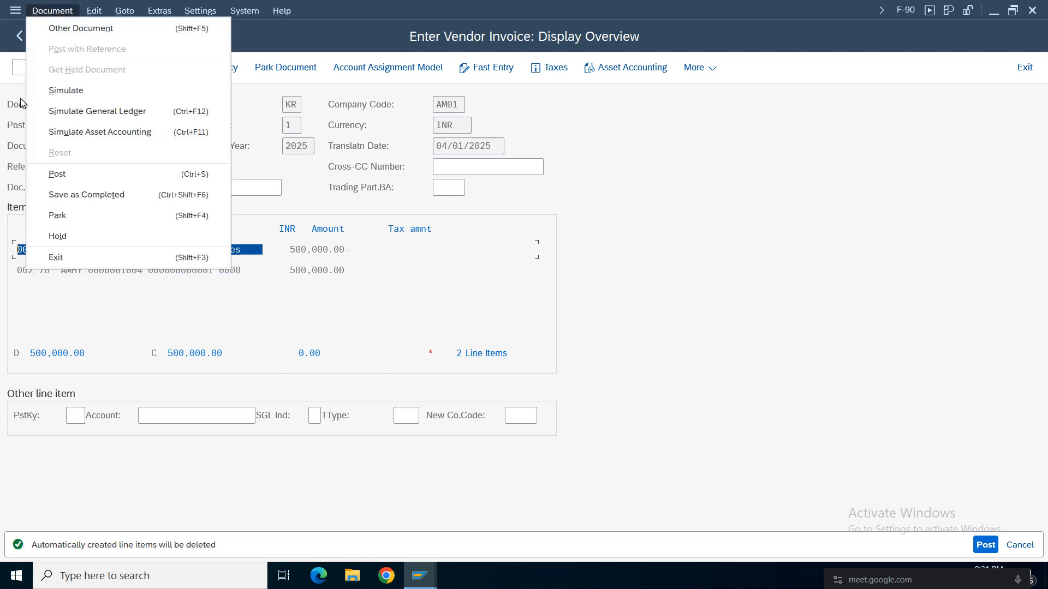
pyautogui.click(65, 90)
pyautogui.click(987, 549)
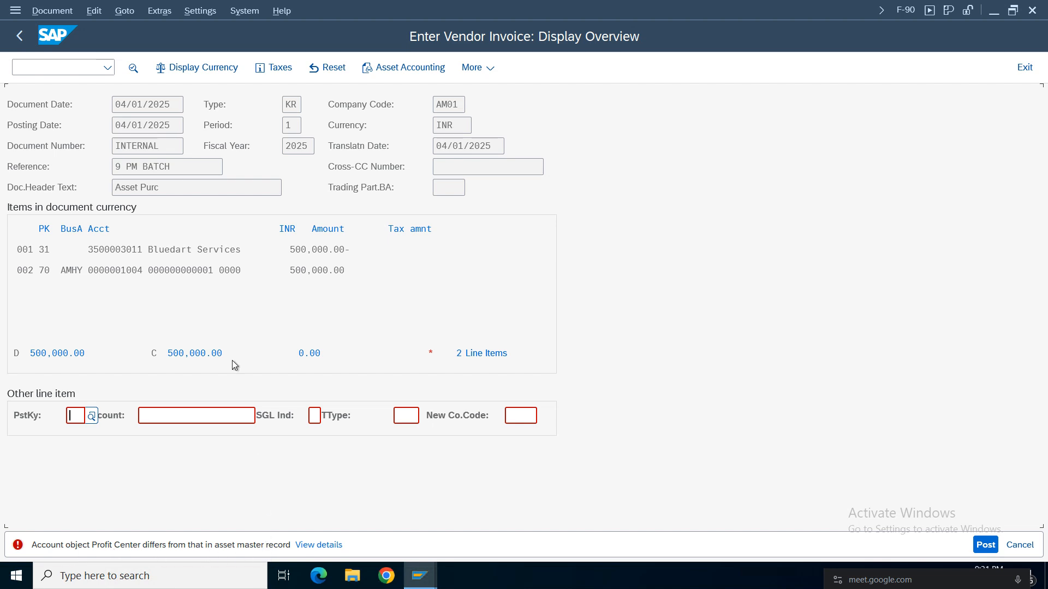
# Reset the automatic postings, run the asset accounting simulation for the invoice and widen the G/L Account column.
pyautogui.click(51, 11)
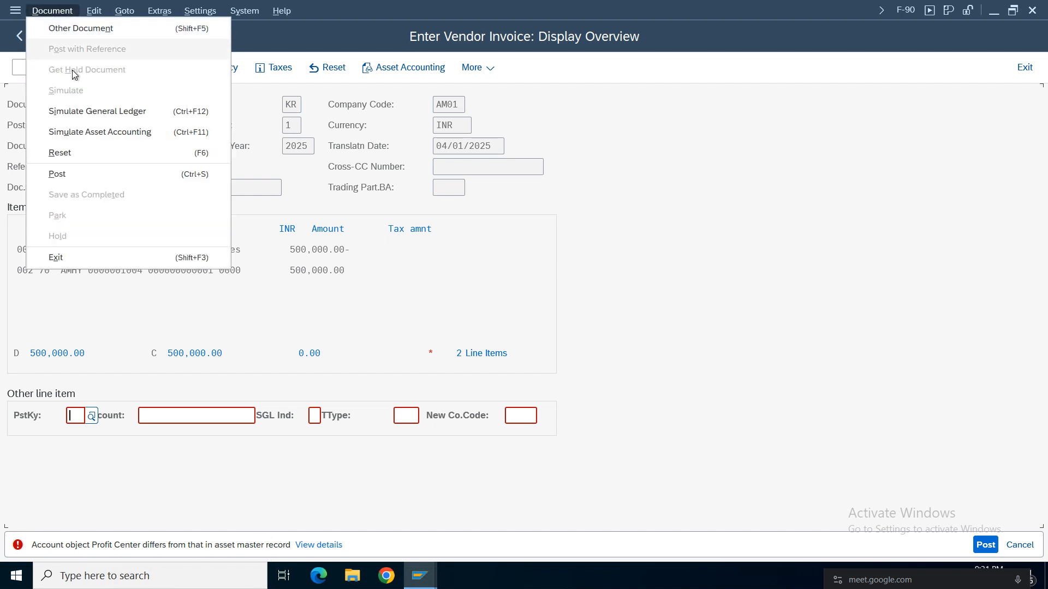
pyautogui.click(68, 135)
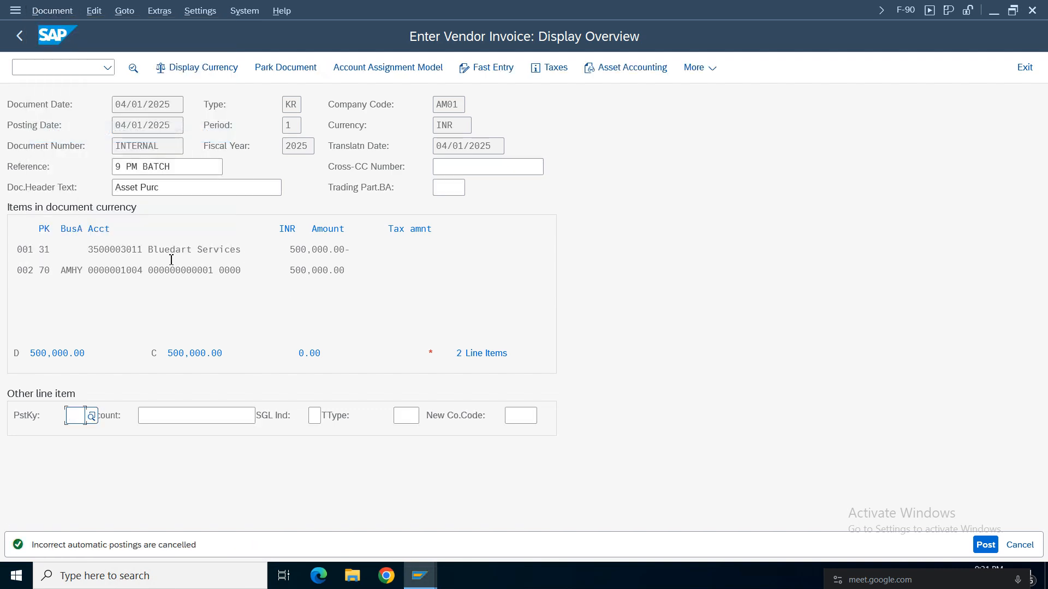
pyautogui.click(42, 11)
pyautogui.click(101, 132)
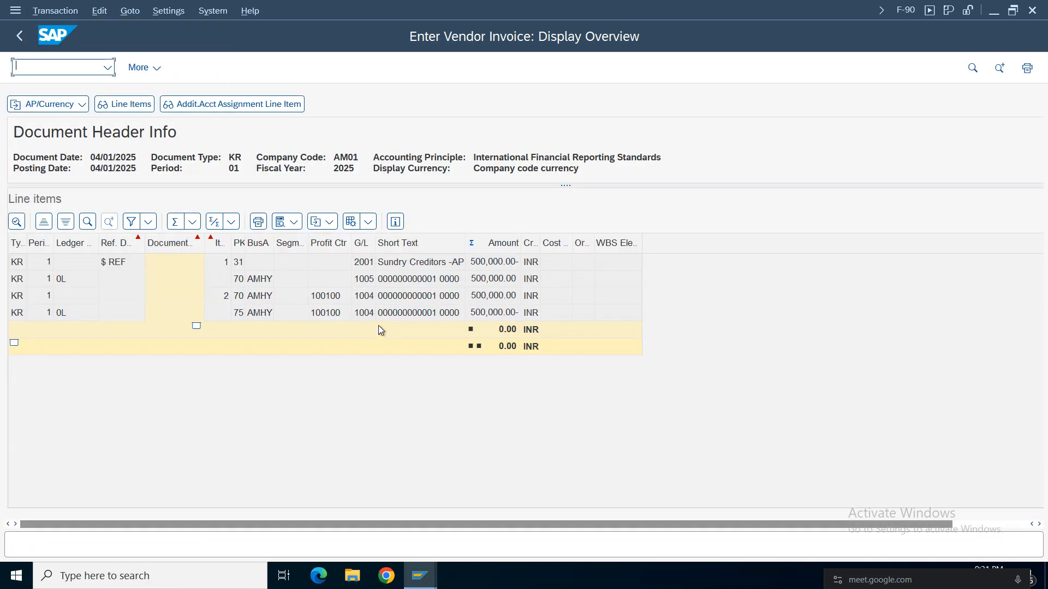
pyautogui.moveTo(376, 243); pyautogui.dragTo(407, 244)
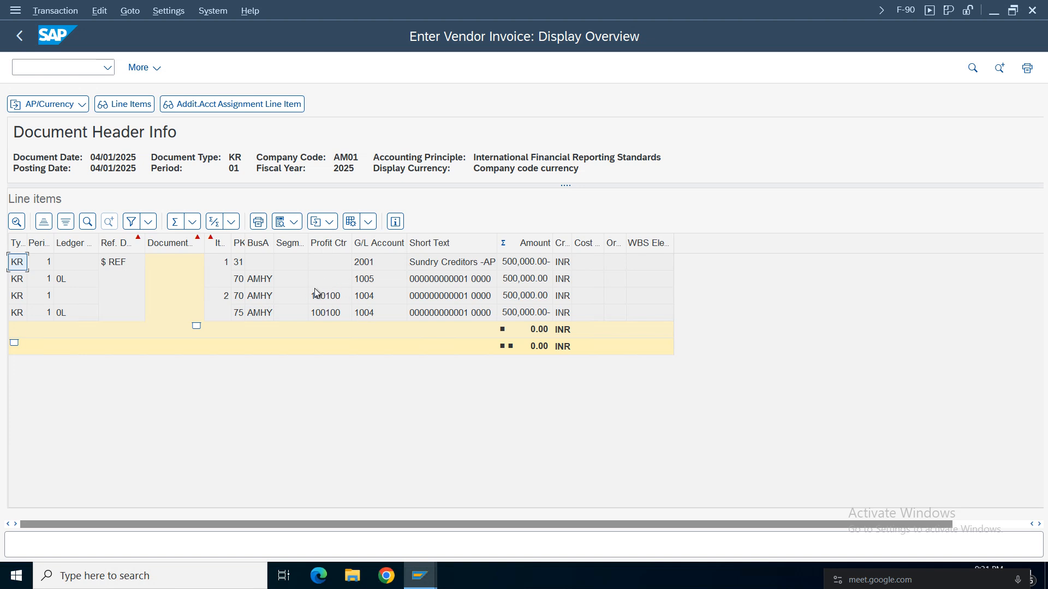
# Compare the Profit Center and G/L Account entries of the simulated lines for accounts 1005 and 1004.
pyautogui.click(329, 279)
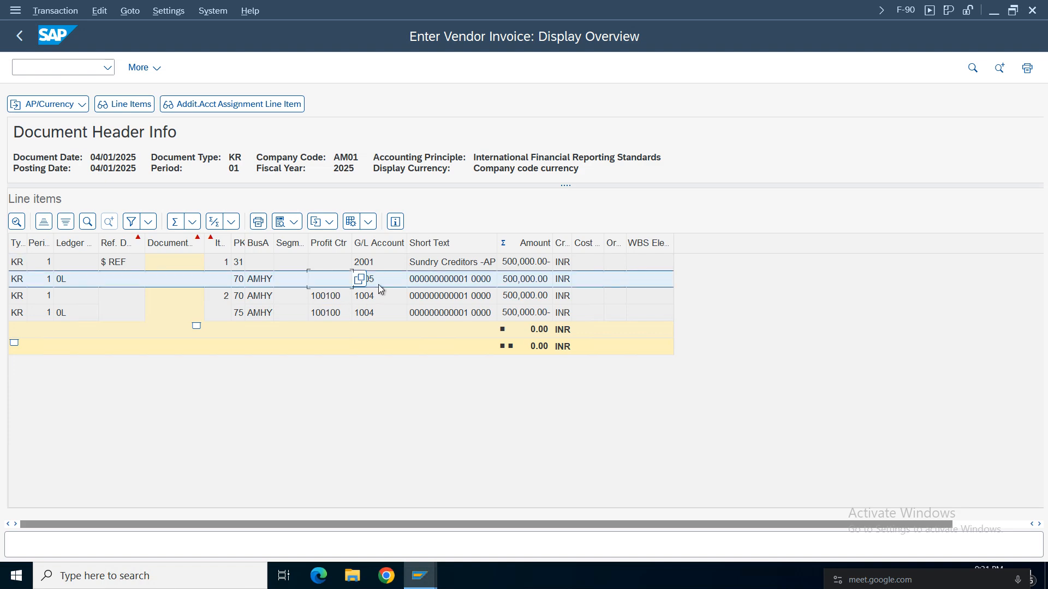
pyautogui.click(378, 281)
pyautogui.click(372, 298)
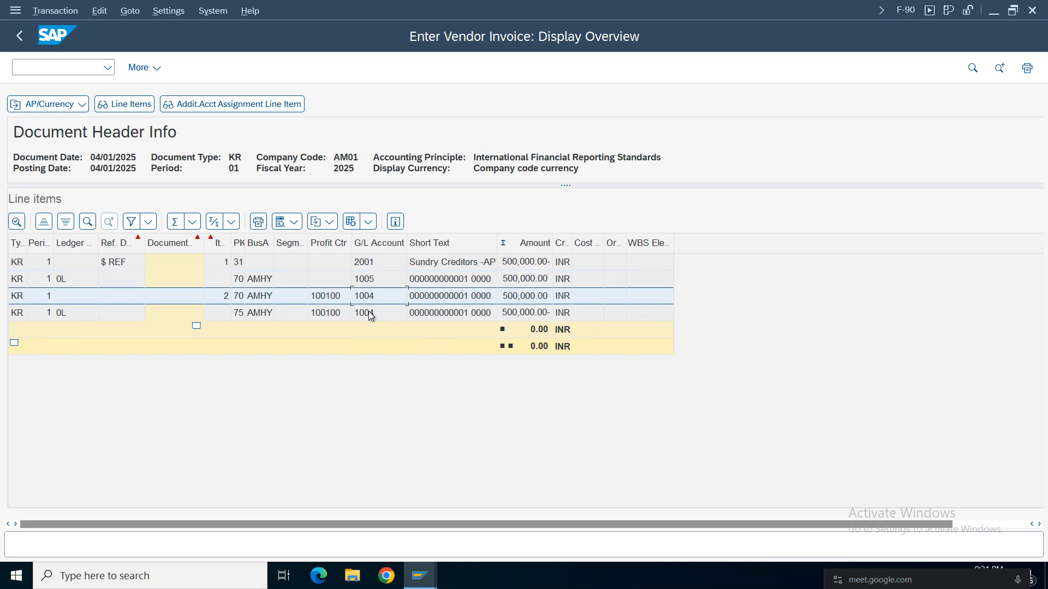
pyautogui.click(370, 315)
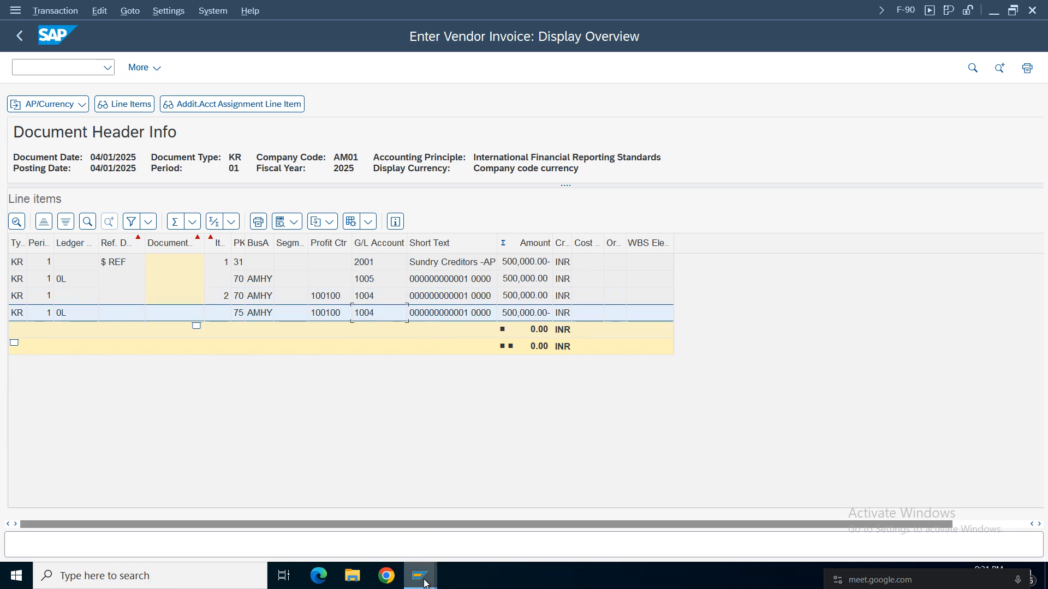
pyautogui.click(324, 280)
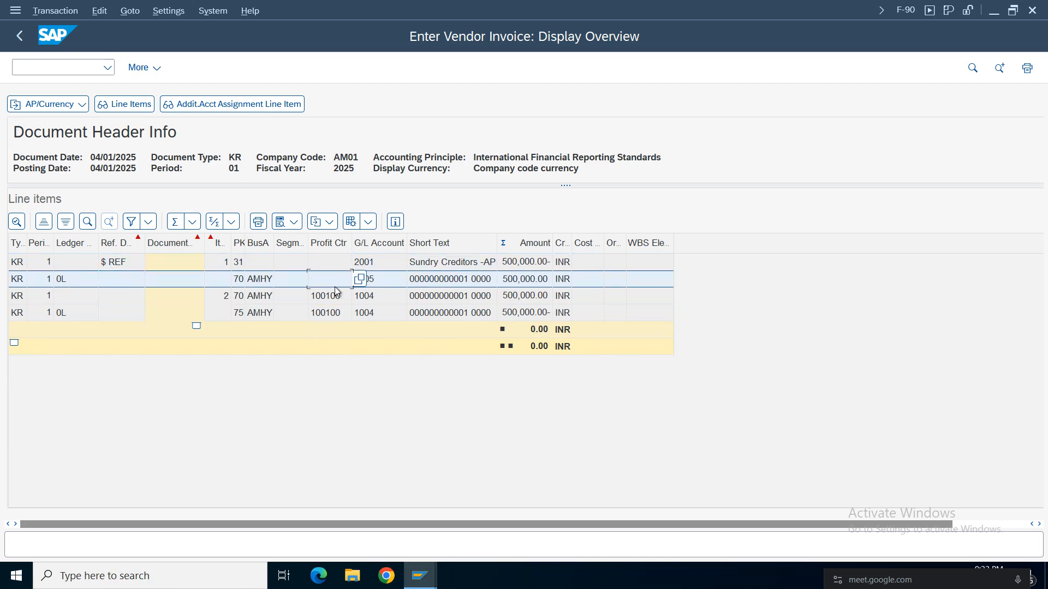
pyautogui.click(379, 283)
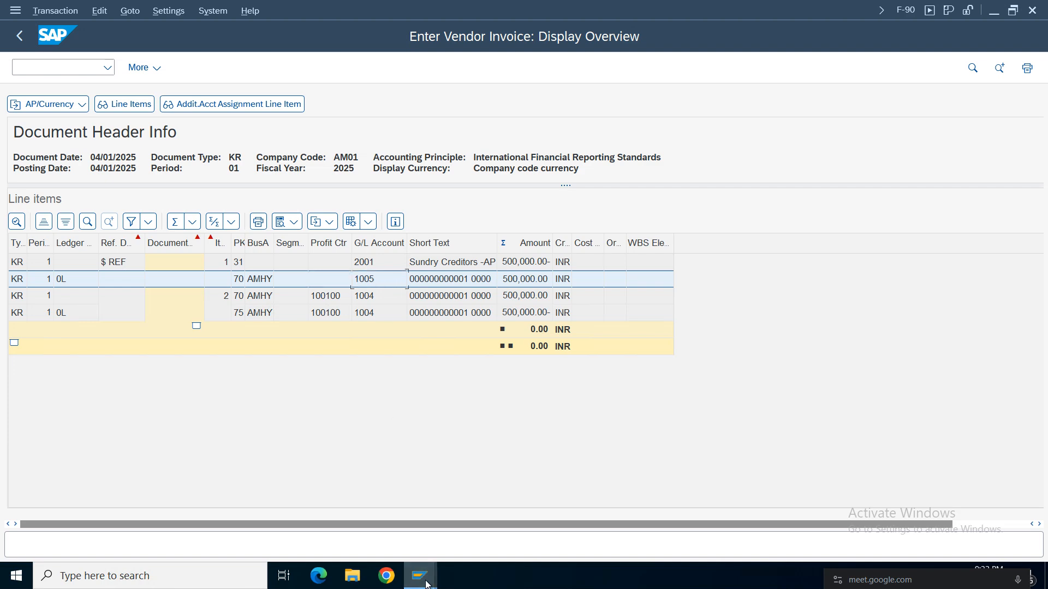
# Switch to the SAP Easy Access session and start transaction FS00.
pyautogui.moveTo(419, 576)
pyautogui.click(525, 509)
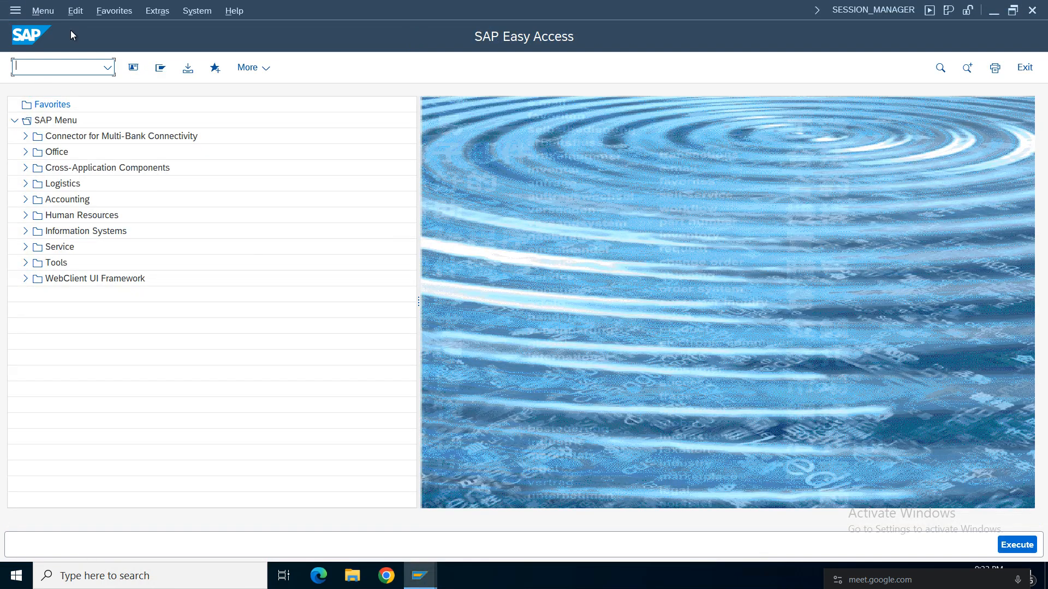
pyautogui.click(426, 576)
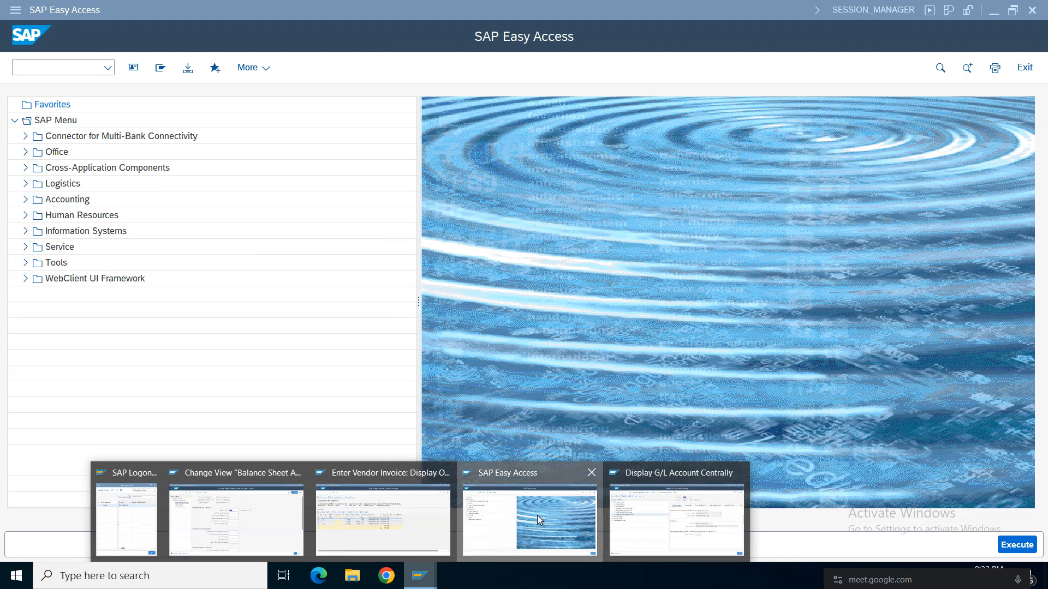
pyautogui.click(537, 515)
pyautogui.write('fs00')
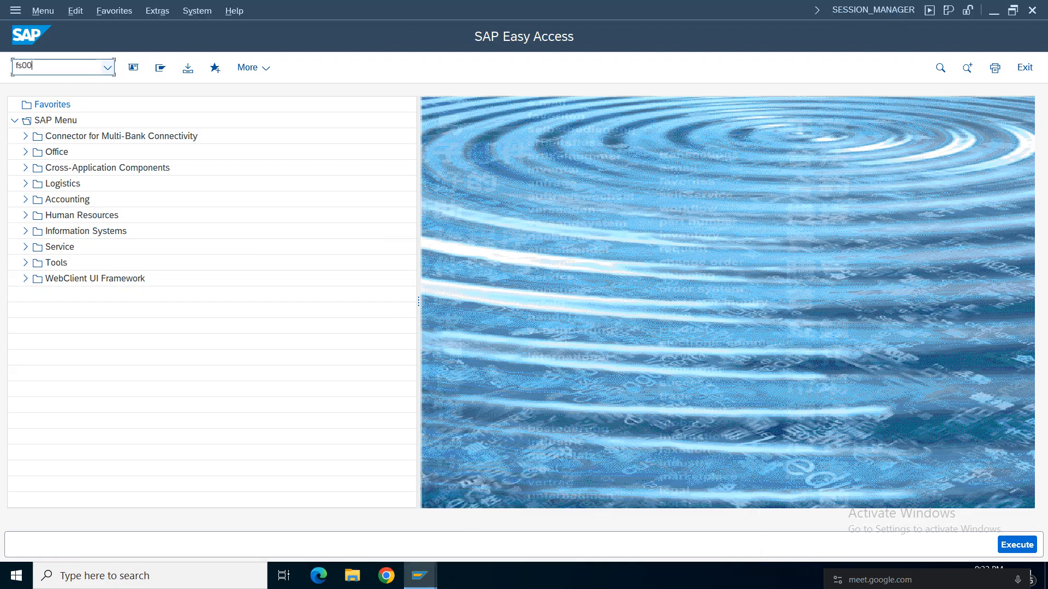
pyautogui.press('Return')
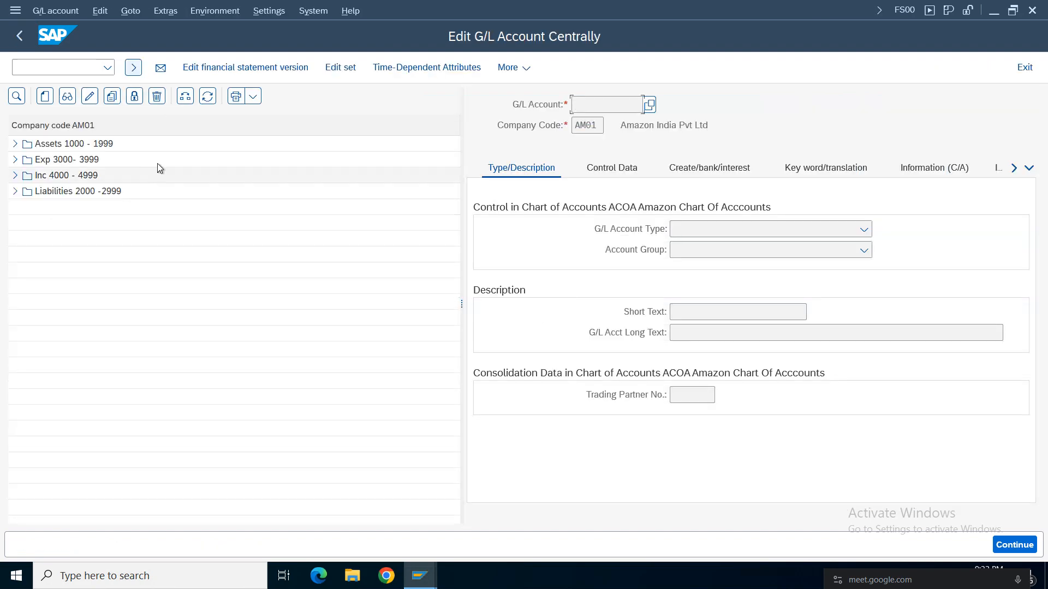
# Display G/L account 1005 Balancesheet APC F&F from the Assets 1000 - 1999 group and show its Create/bank/interest data.
pyautogui.click(15, 143)
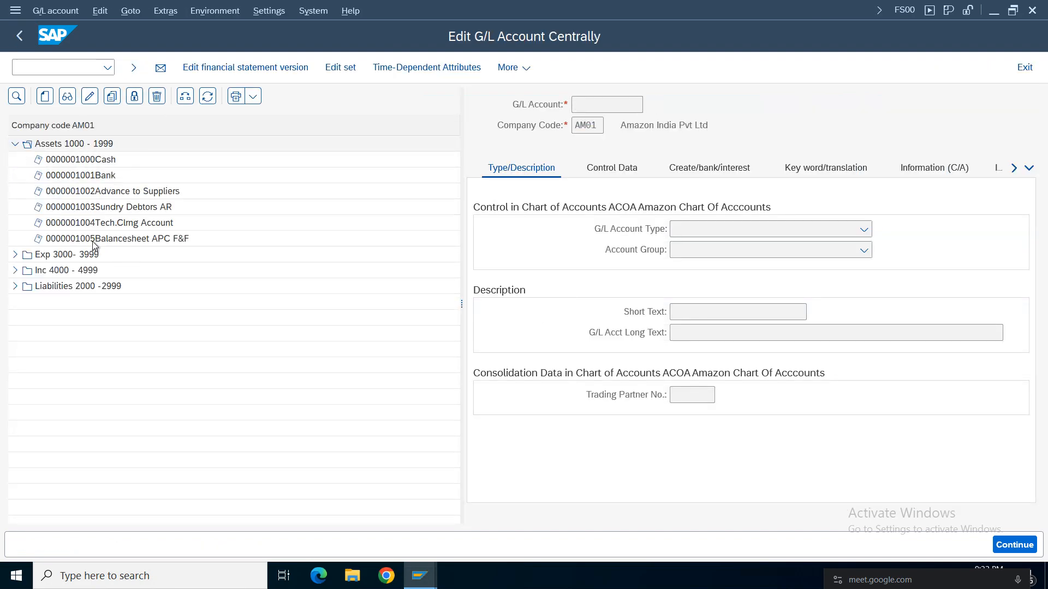
pyautogui.doubleClick(84, 240)
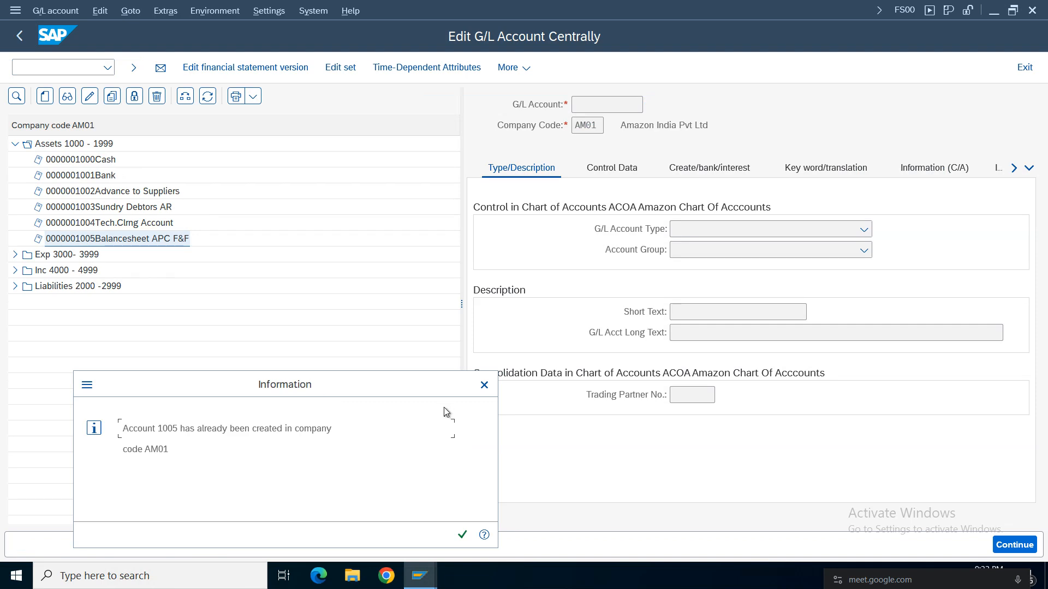
pyautogui.click(484, 385)
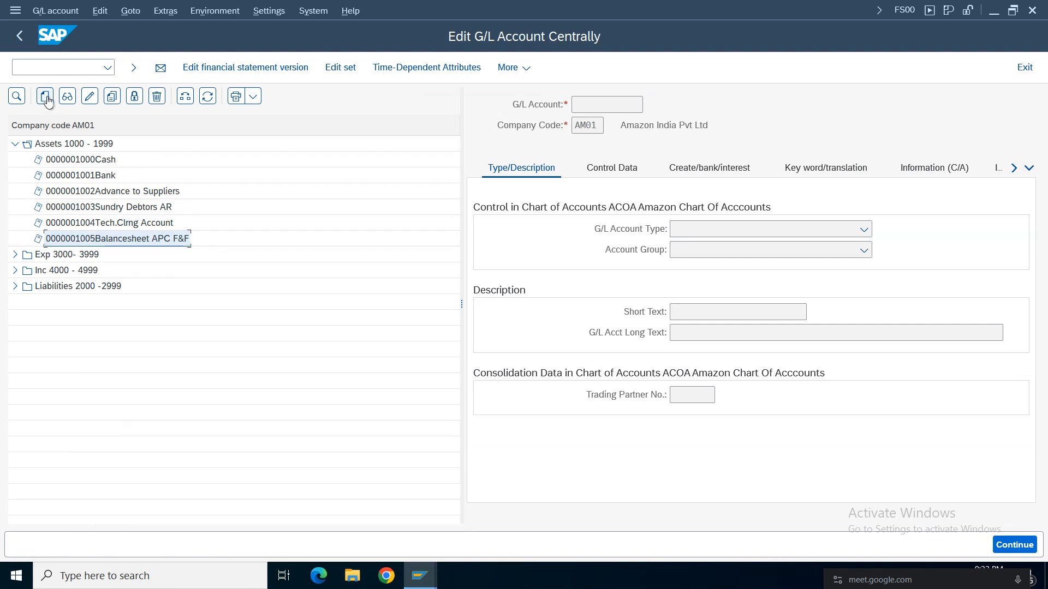
pyautogui.click(67, 98)
pyautogui.click(613, 168)
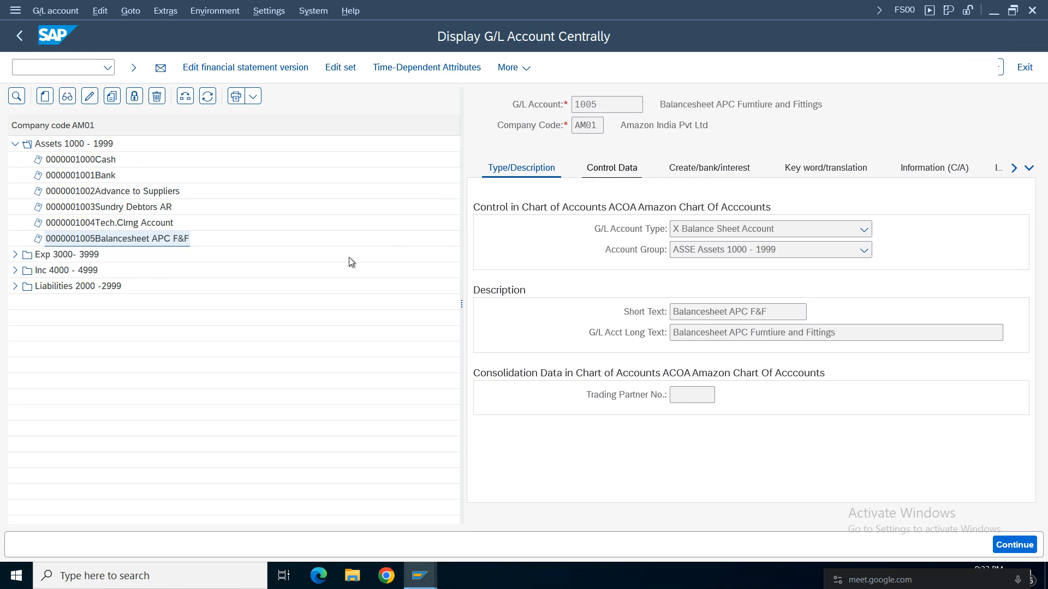
pyautogui.click(720, 168)
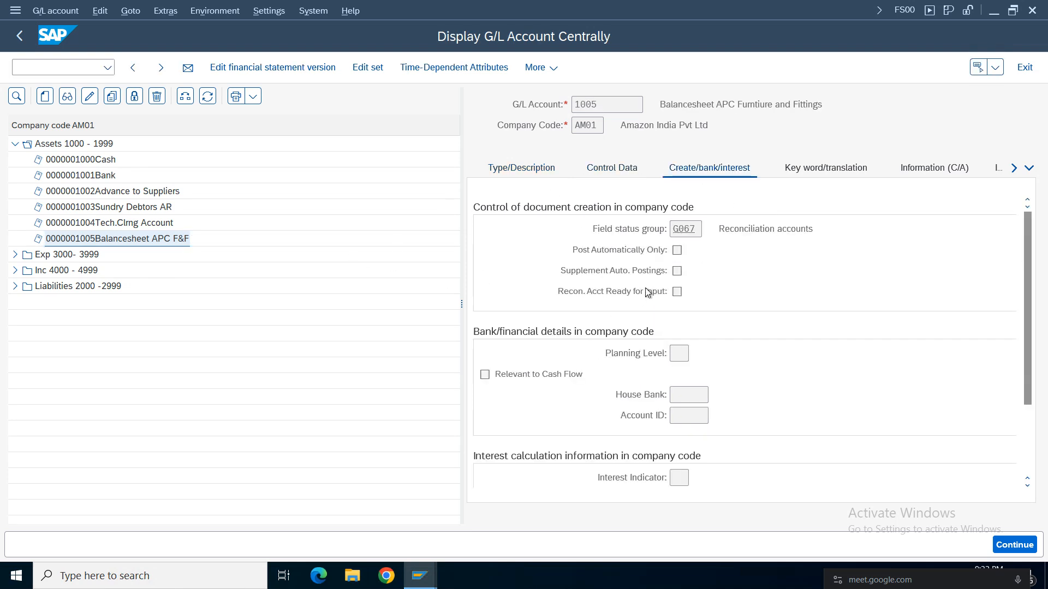
# Open the account's field status group G067 and display its additional account assignments.
pyautogui.moveTo(837, 229); pyautogui.dragTo(712, 239)
pyautogui.doubleClick(698, 231)
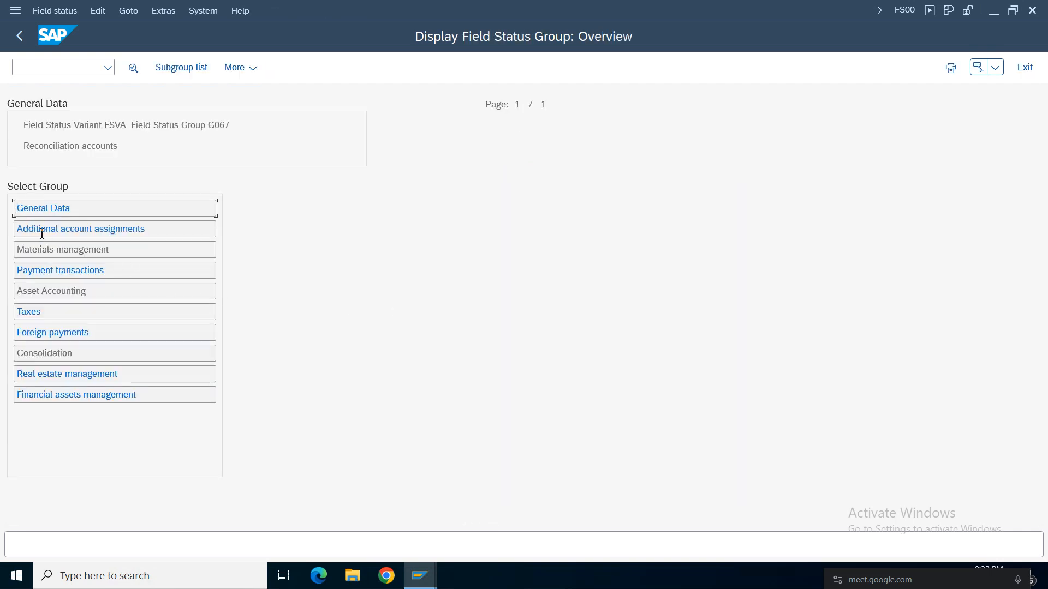
pyautogui.doubleClick(47, 230)
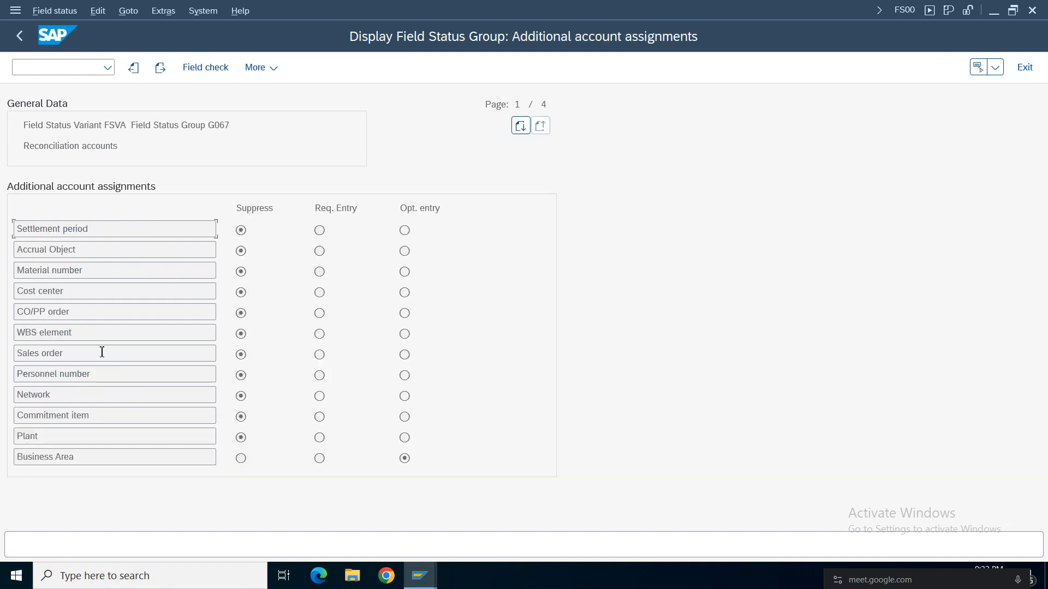
# Examine the field status of Cost center, Business Area and Profit Center in the additional account assignments of group G067.
pyautogui.doubleClick(73, 297)
pyautogui.click(242, 293)
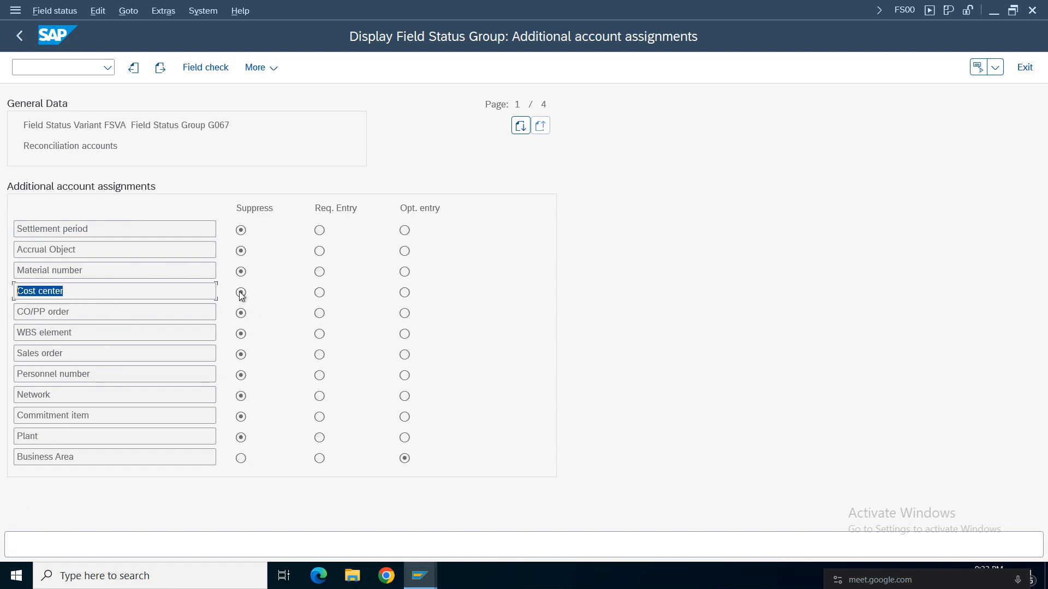
pyautogui.doubleClick(100, 458)
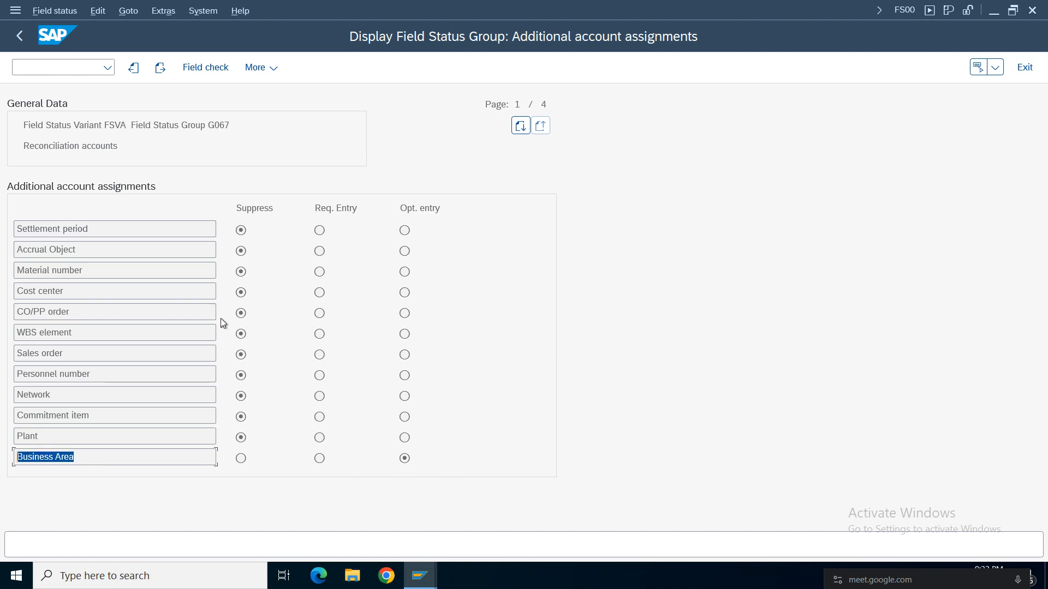
pyautogui.click(112, 294)
pyautogui.press('pagedown')
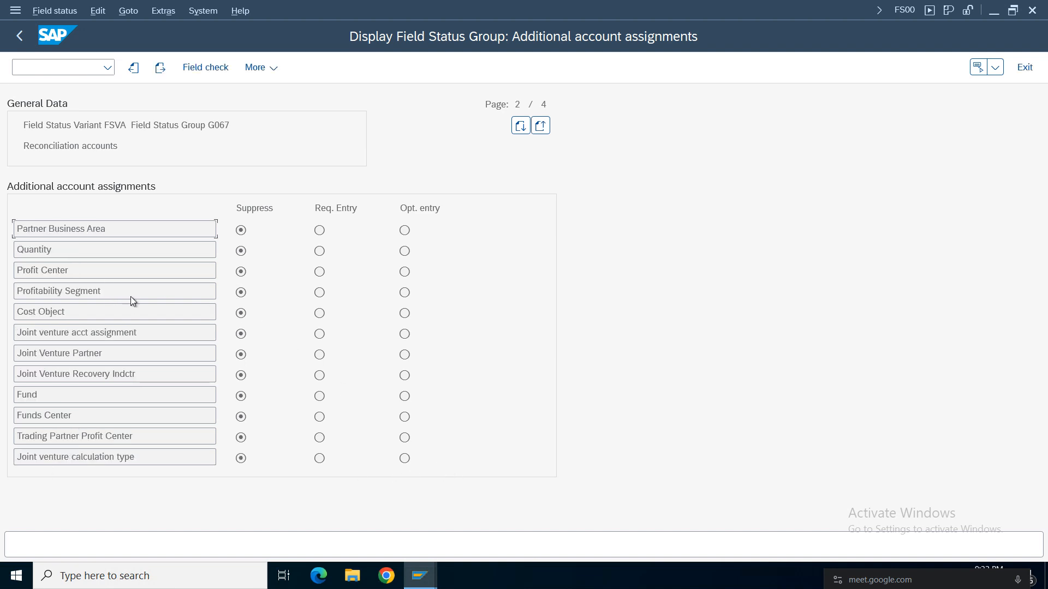
pyautogui.doubleClick(97, 275)
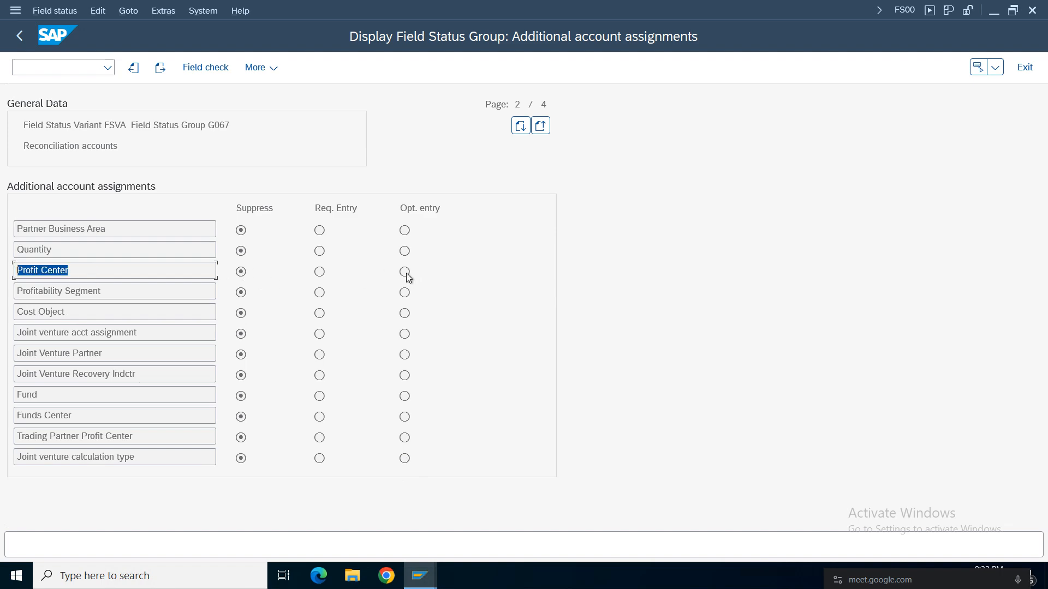
pyautogui.click(90, 277)
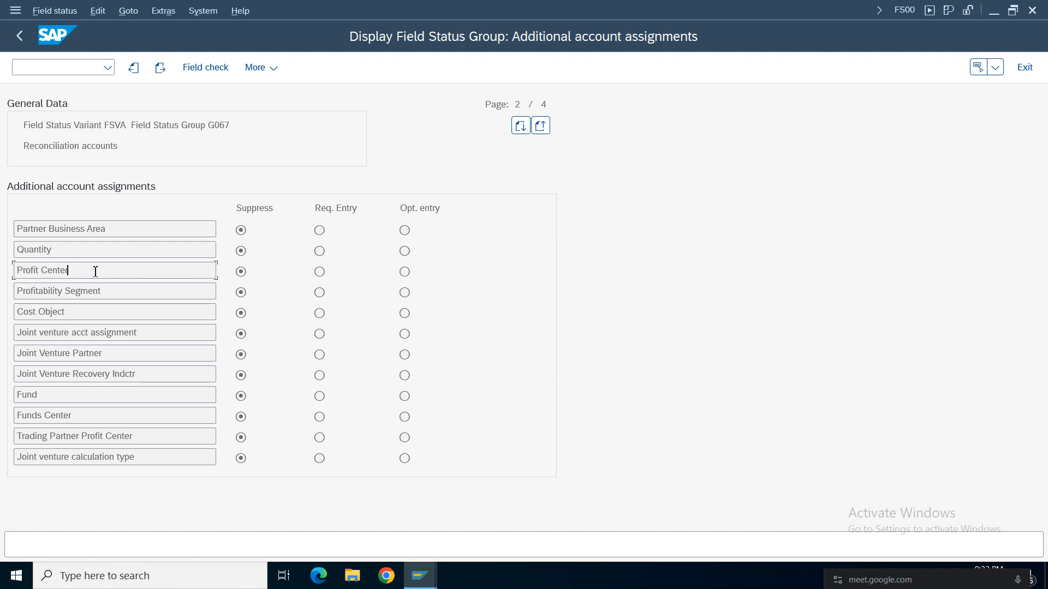
pyautogui.doubleClick(82, 270)
# Start transaction OBC4 to maintain the field status variants.
pyautogui.click(71, 66)
pyautogui.press('Return')
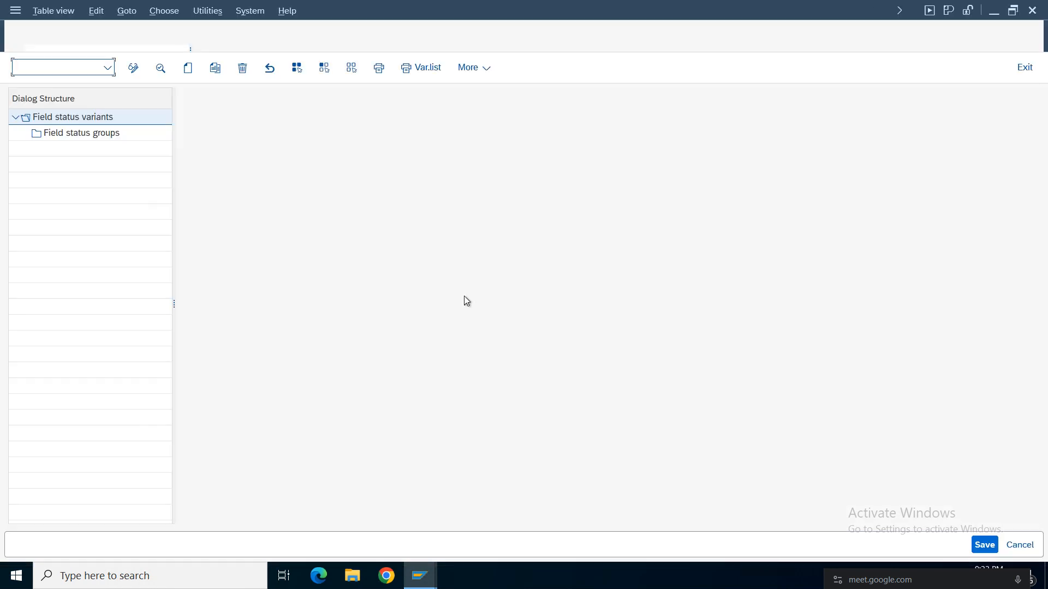
pyautogui.click(395, 494)
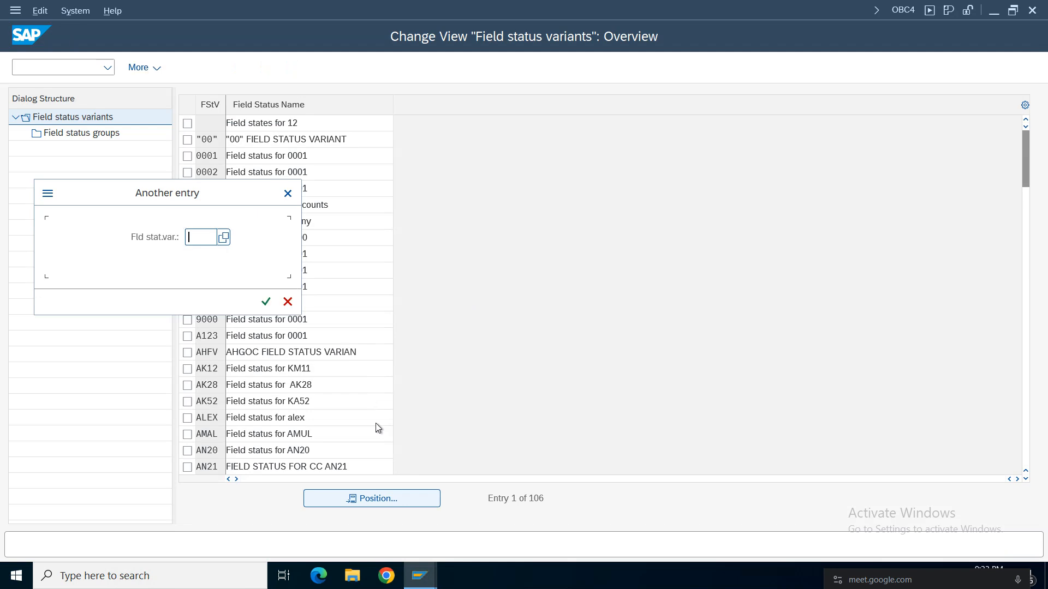
pyautogui.write('a')
pyautogui.write('hfv')
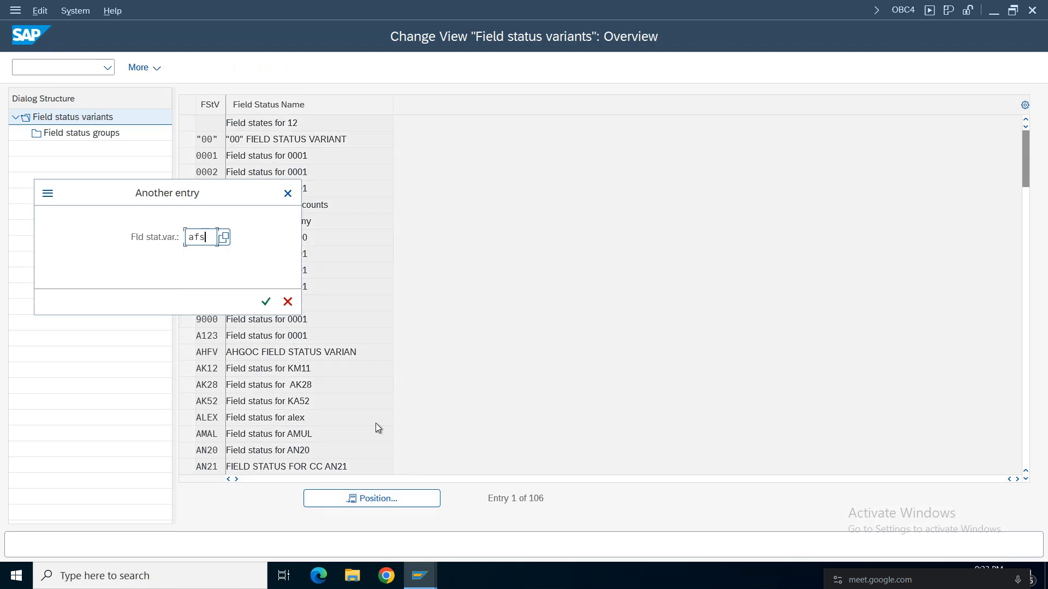
pyautogui.press('Return')
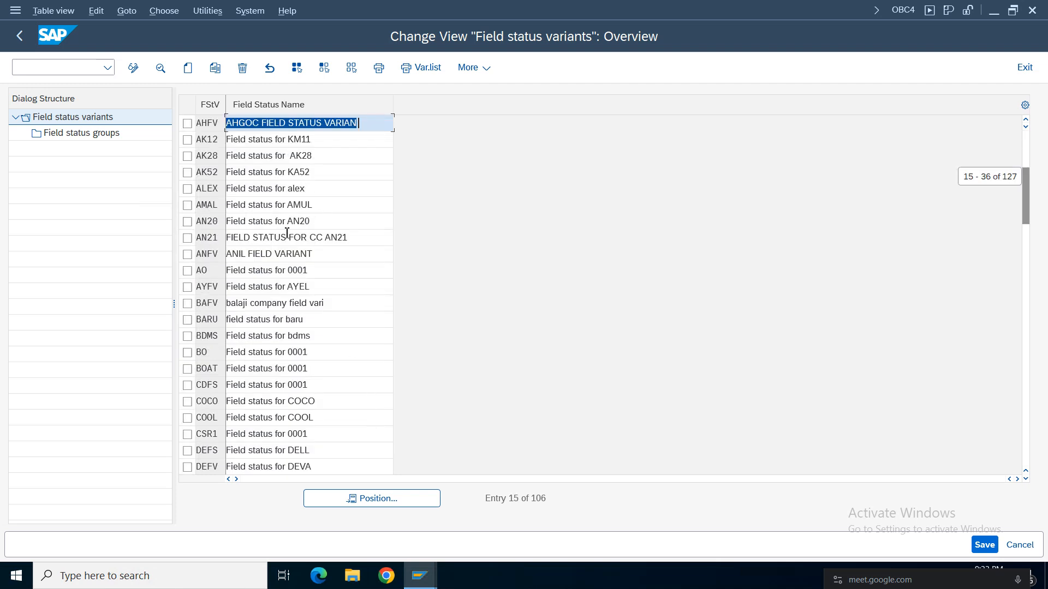
# Find field status variant FSVA, select it and open its field status groups.
pyautogui.click(374, 505)
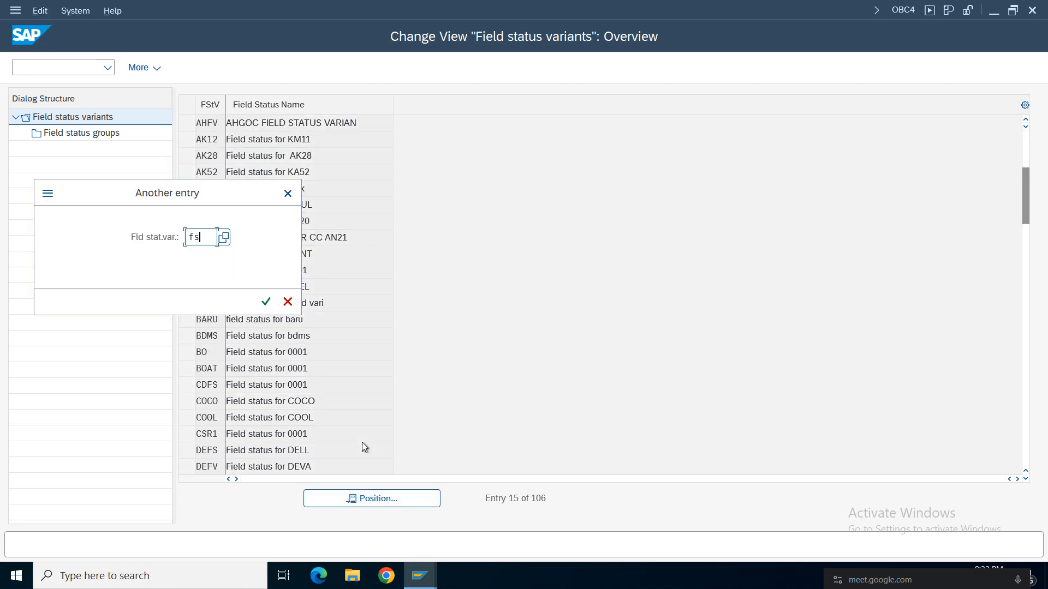
pyautogui.write('fsva')
pyautogui.press('Return')
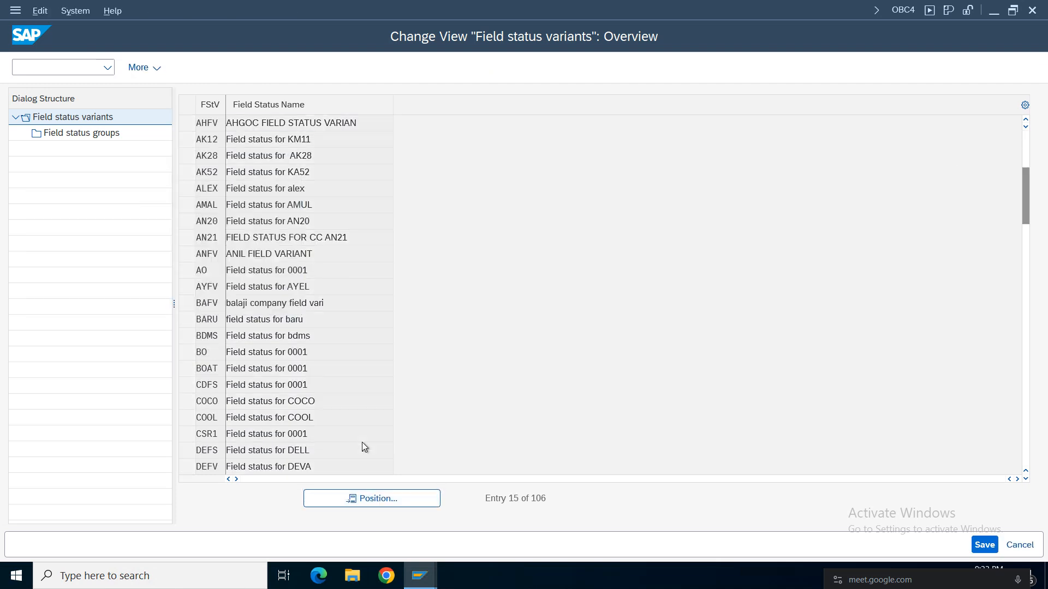
pyautogui.click(236, 132)
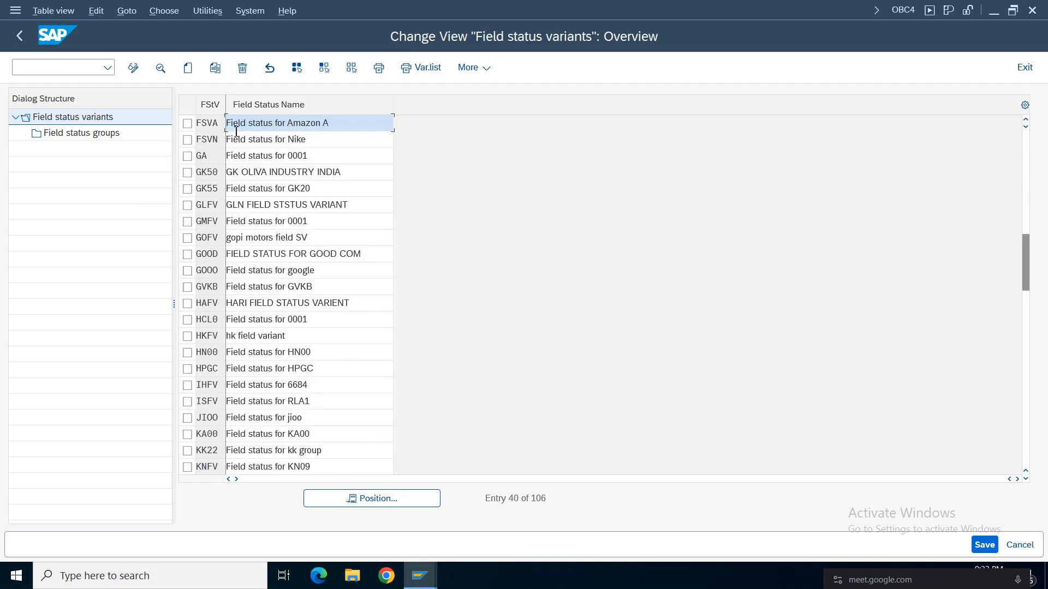
pyautogui.click(187, 124)
pyautogui.doubleClick(67, 133)
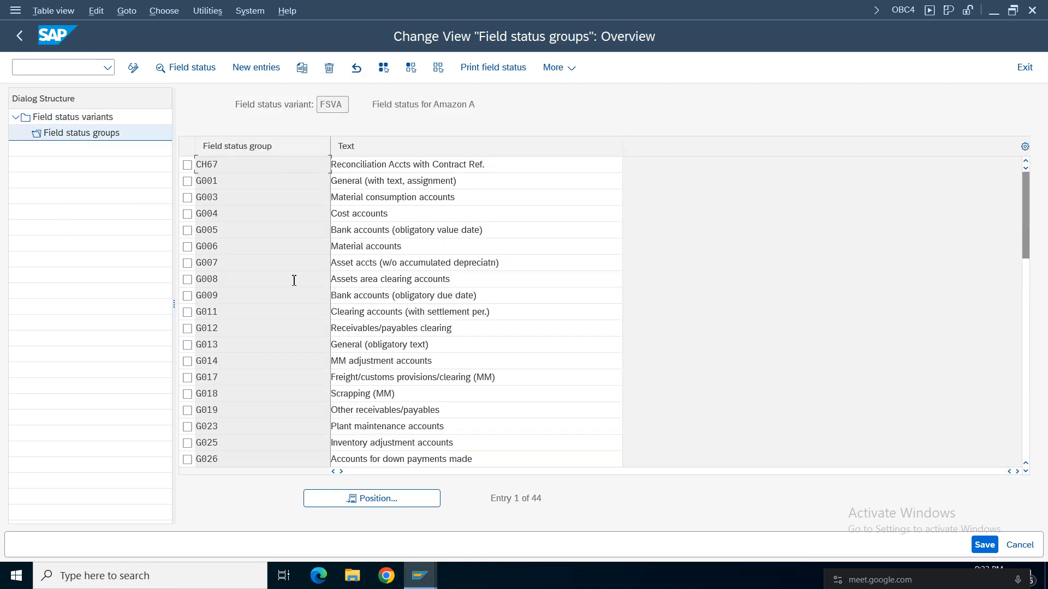
# Locate field status group G067 in variant FSVA and open its additional account assignments.
pyautogui.click(379, 496)
pyautogui.write('g067')
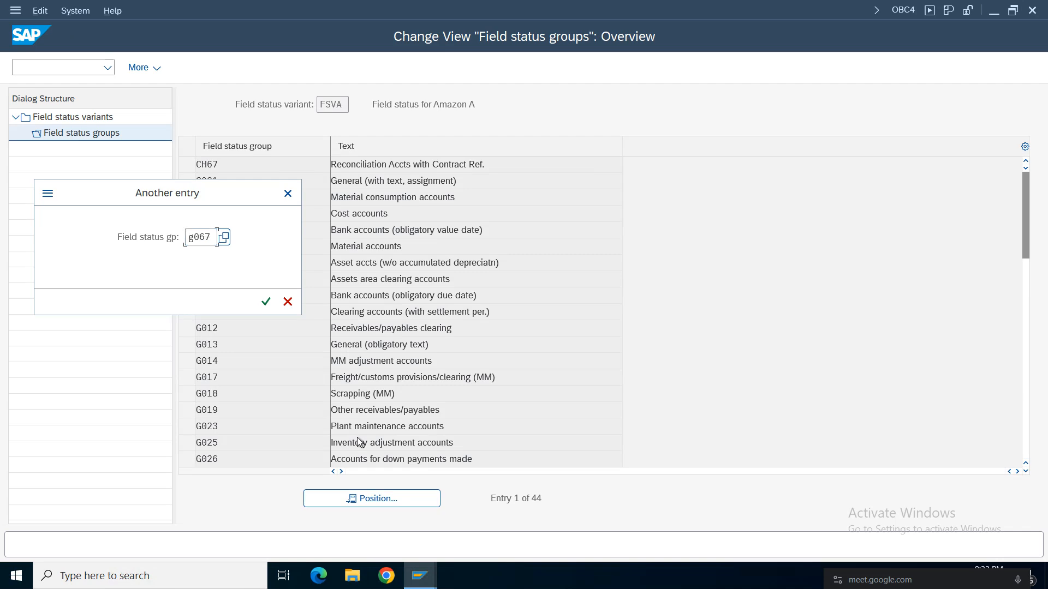
pyautogui.press('Return')
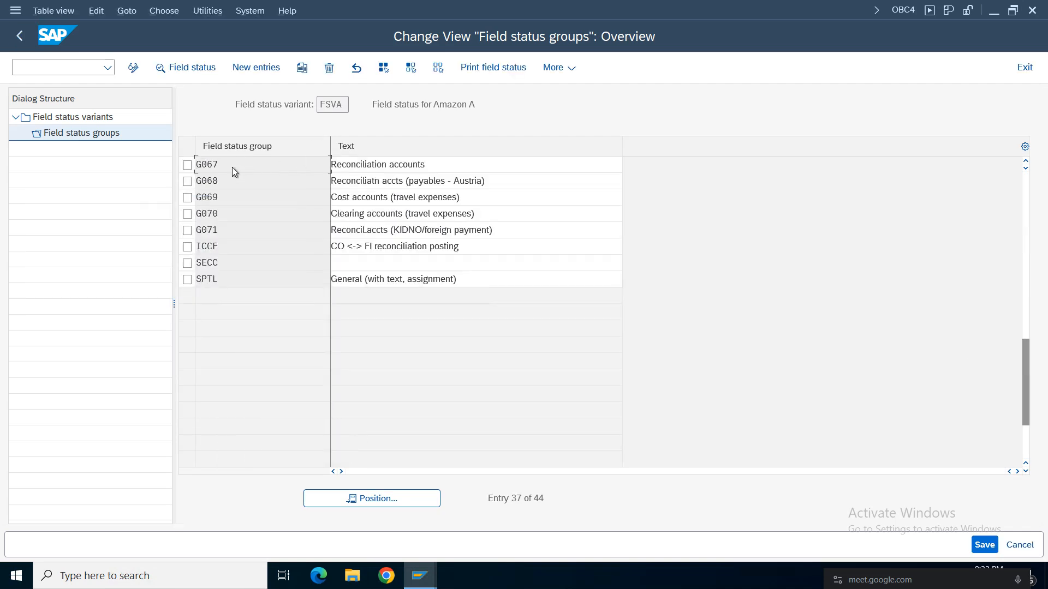
pyautogui.click(187, 164)
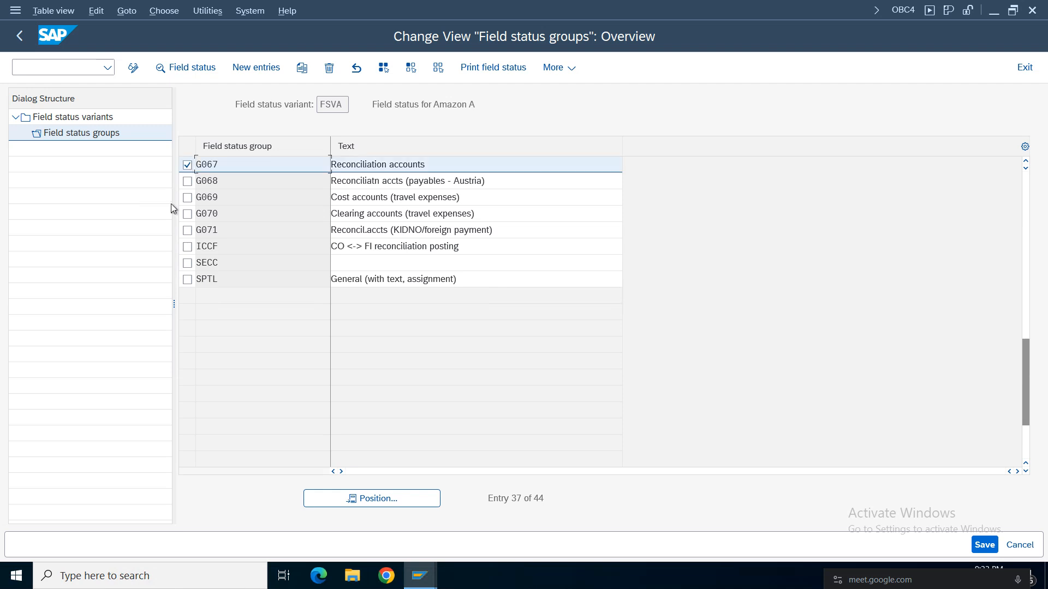
pyautogui.doubleClick(252, 163)
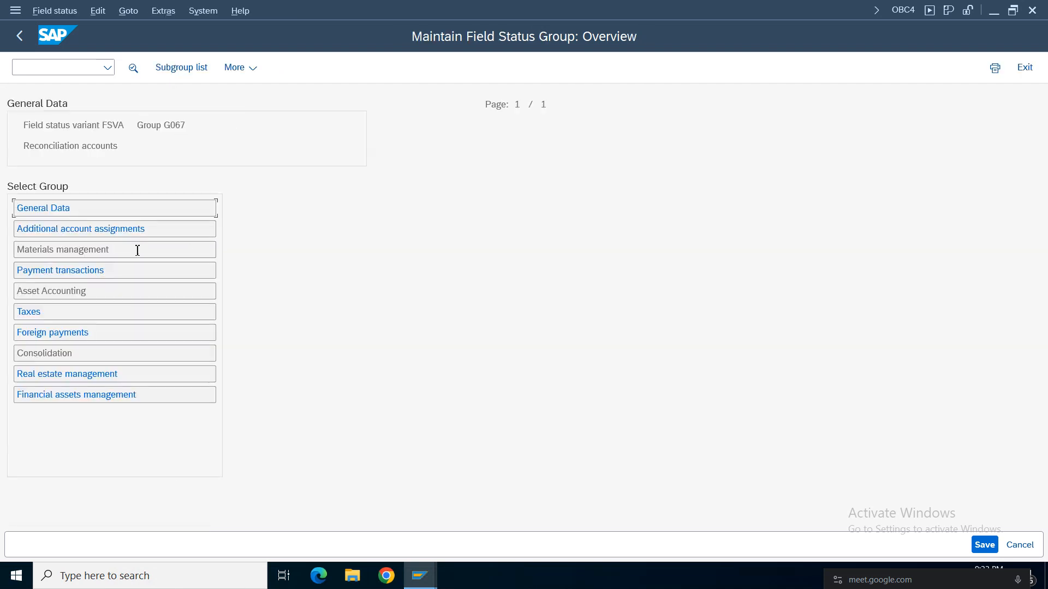
pyautogui.click(35, 230)
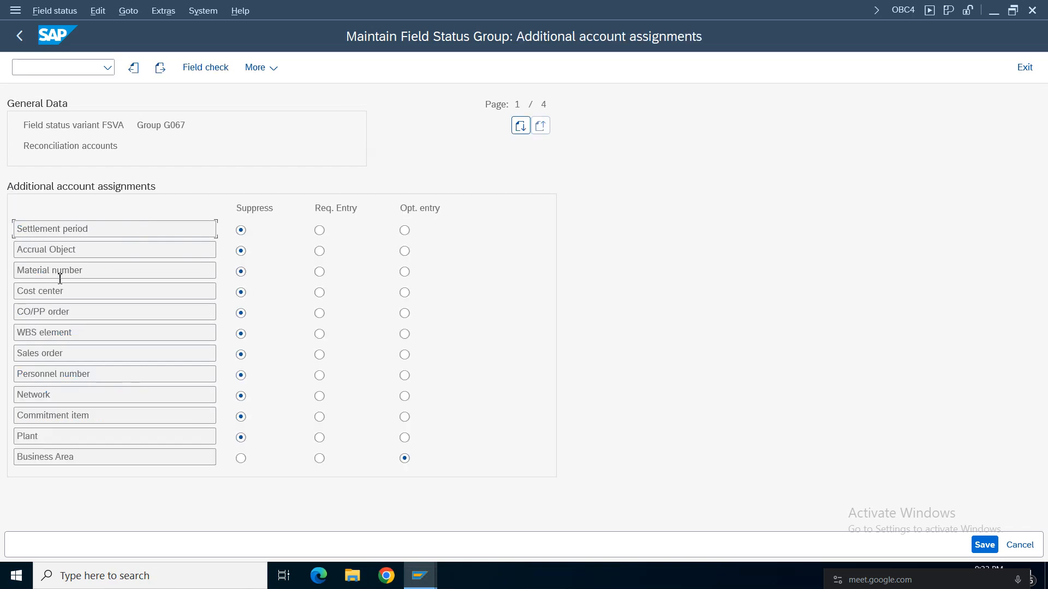
# Make Cost center and Profit Center optional entries in group G067's additional account assignments and save the change.
pyautogui.click(45, 355)
pyautogui.click(404, 293)
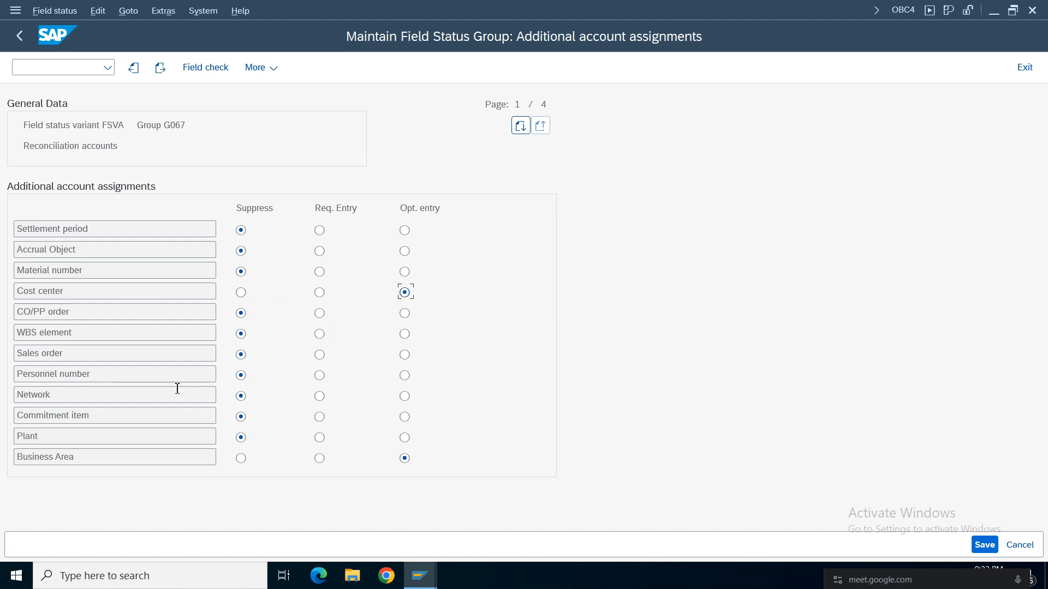
pyautogui.tripleClick(72, 463)
pyautogui.press('pagedown')
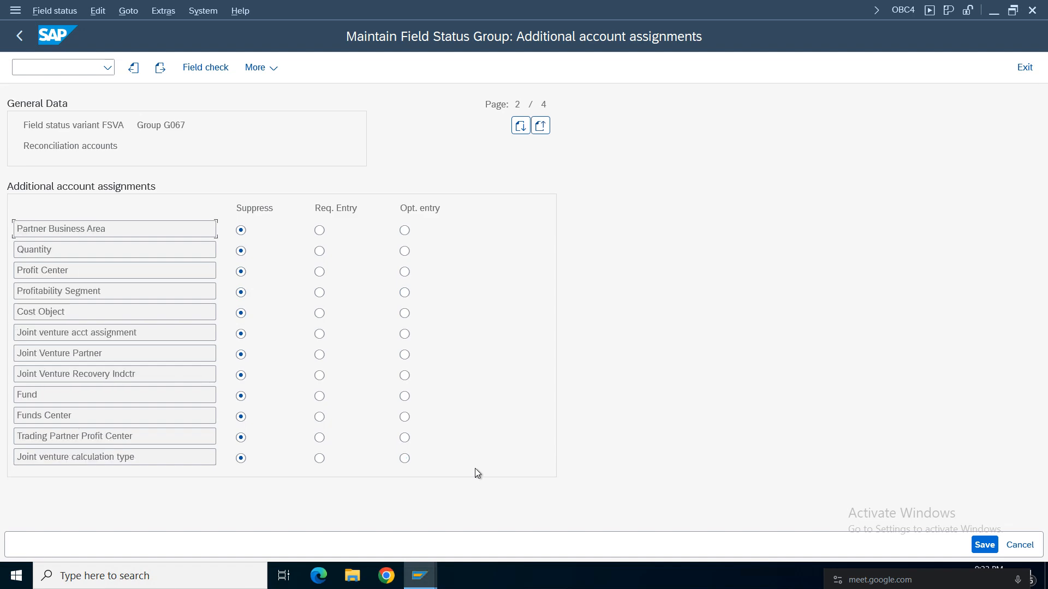
pyautogui.moveTo(72, 270); pyautogui.dragTo(17, 270)
pyautogui.click(404, 271)
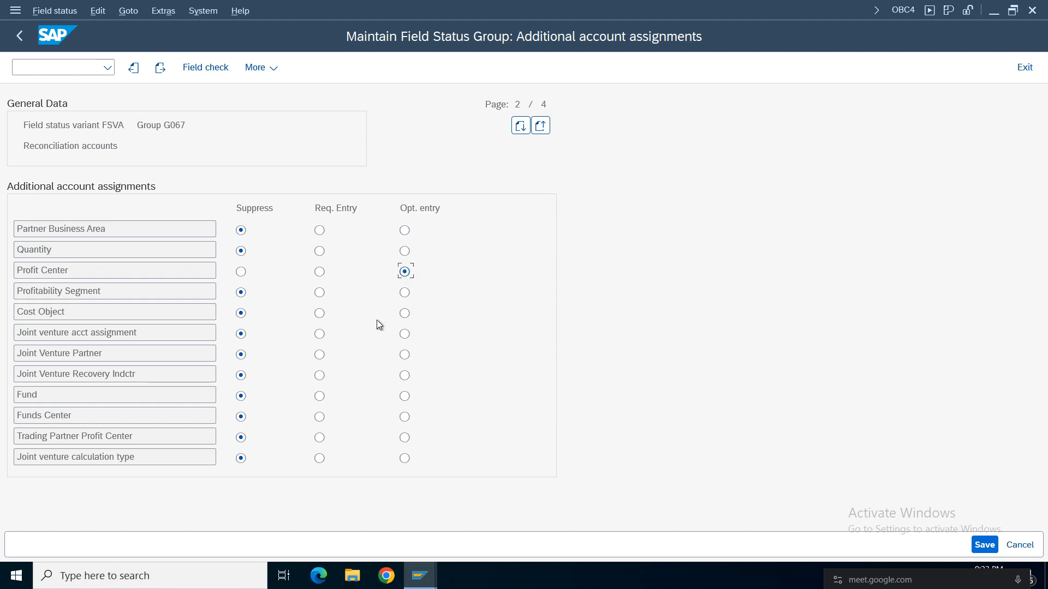
pyautogui.click(984, 544)
pyautogui.click(352, 302)
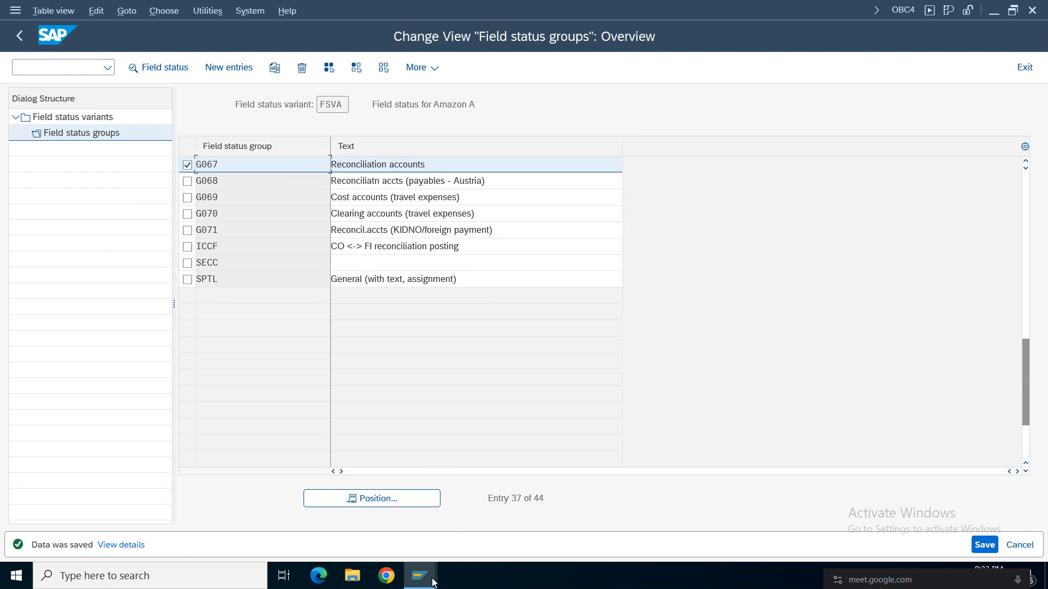
# Switch back to the F-90 vendor invoice, simulate asset accounting again and check the profit center on the account 1005 line.
pyautogui.moveTo(417, 573)
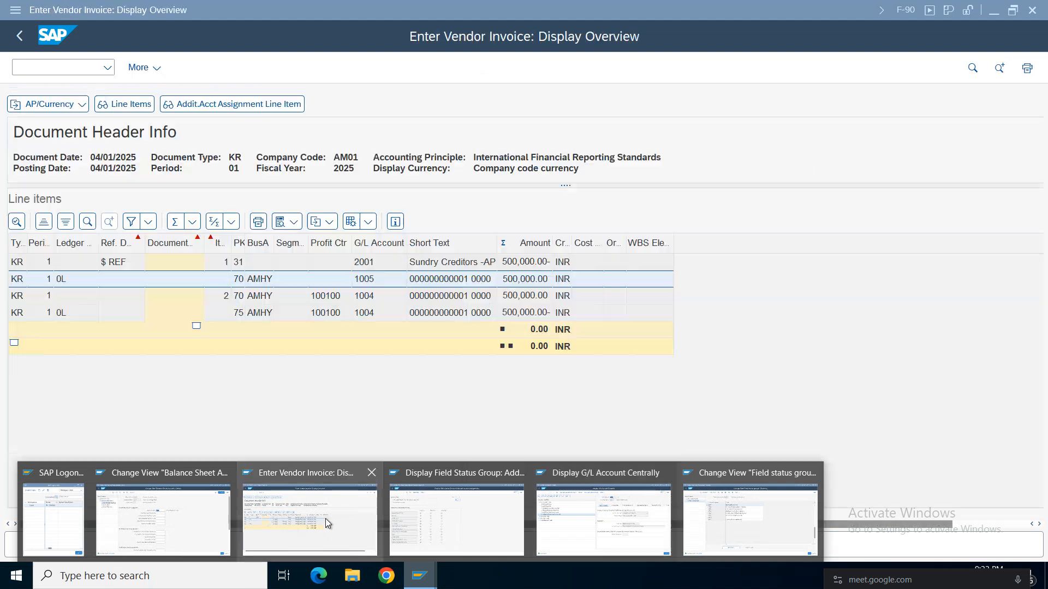
pyautogui.click(323, 533)
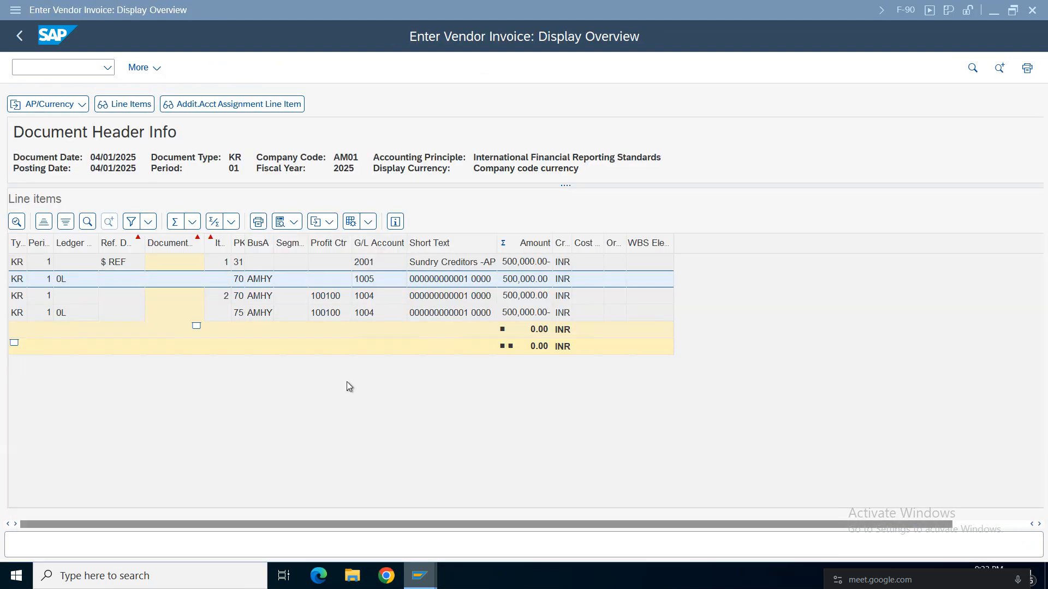
pyautogui.press('F3')
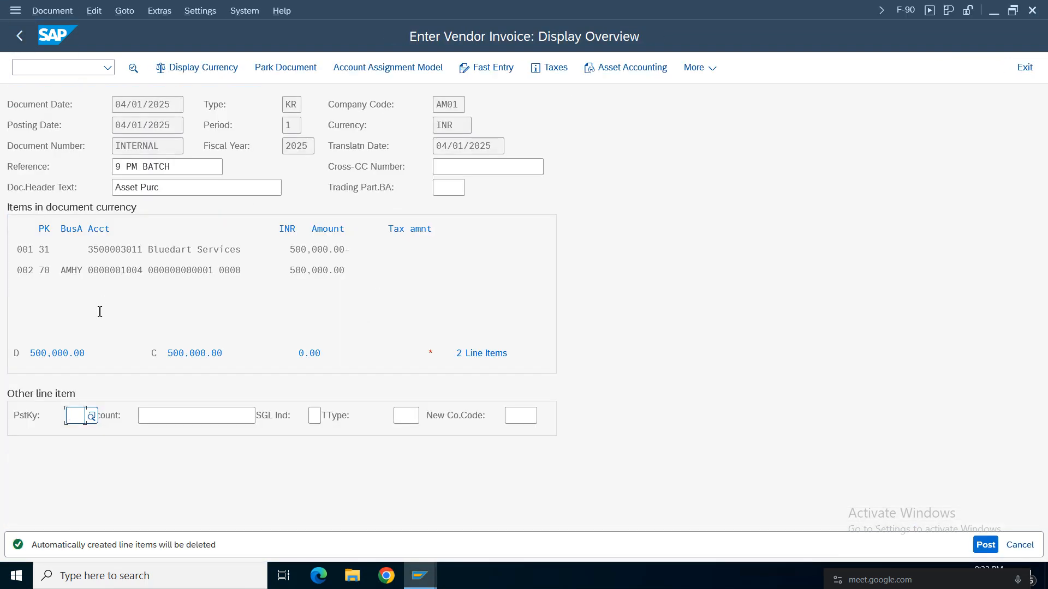
pyautogui.click(53, 11)
pyautogui.click(60, 110)
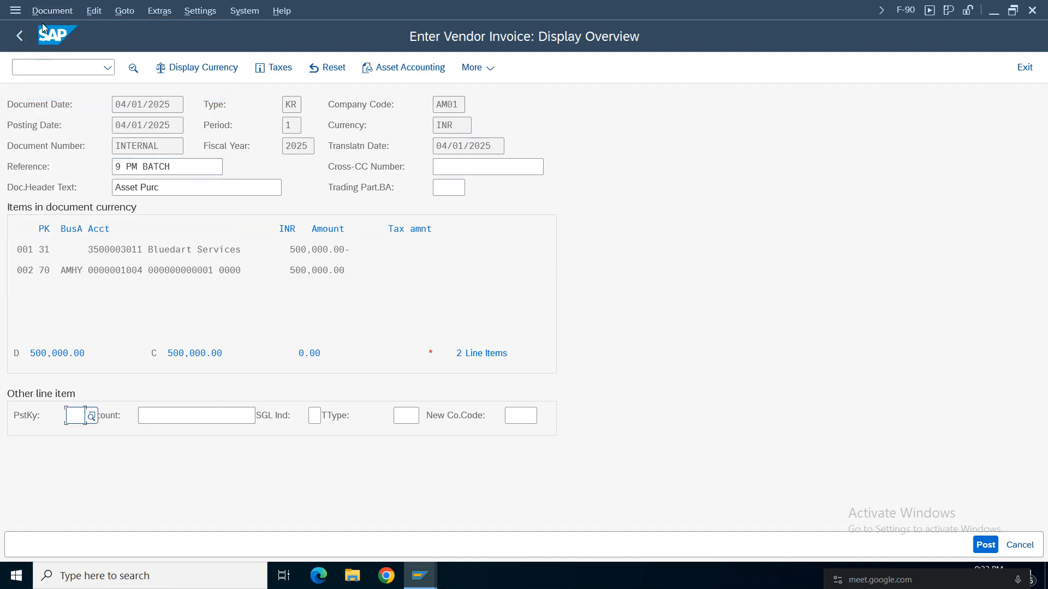
pyautogui.click(51, 11)
pyautogui.click(84, 132)
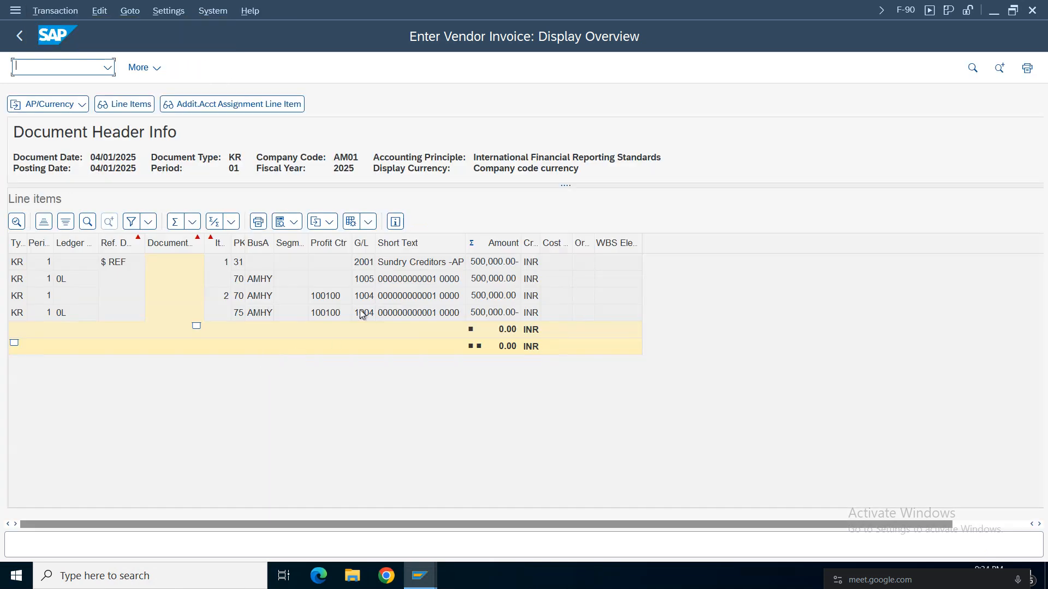
pyautogui.click(332, 281)
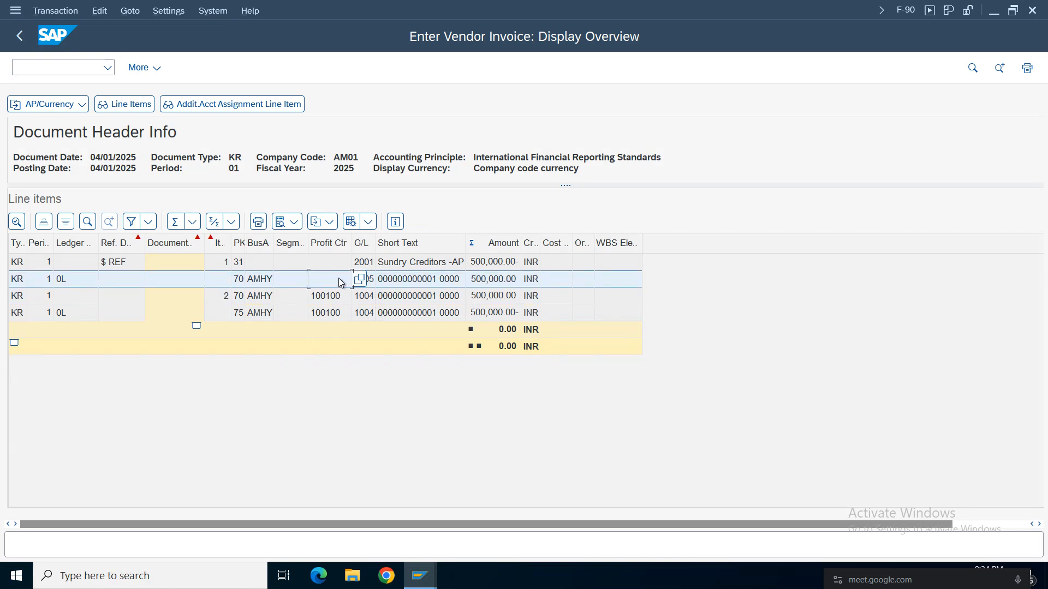
pyautogui.click(414, 280)
# Leave the simulation and discard the current F-90 invoice entry to start a fresh document.
pyautogui.click(19, 35)
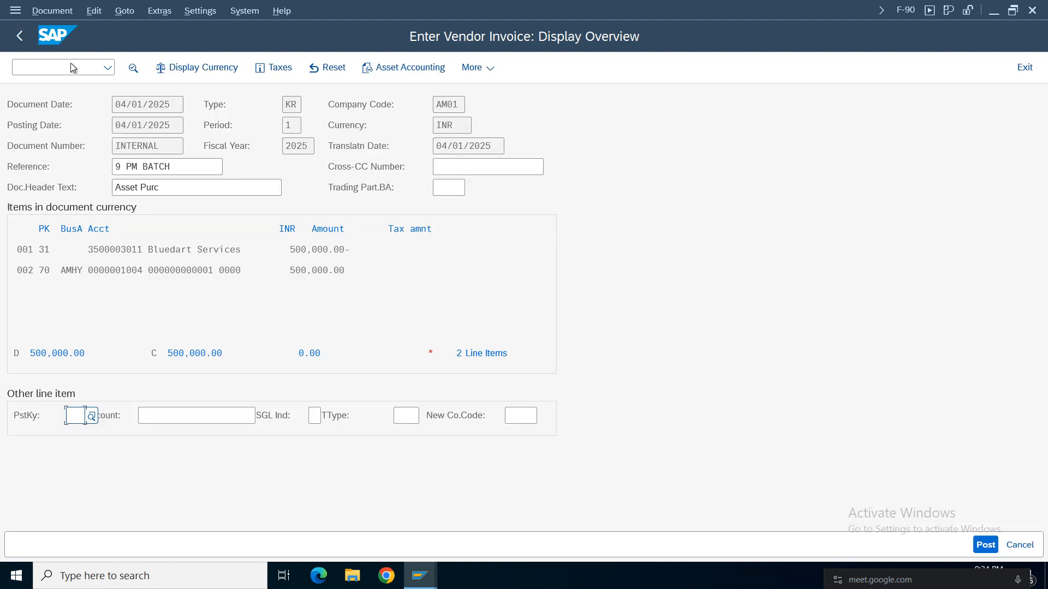
pyautogui.click(1019, 545)
pyautogui.click(235, 363)
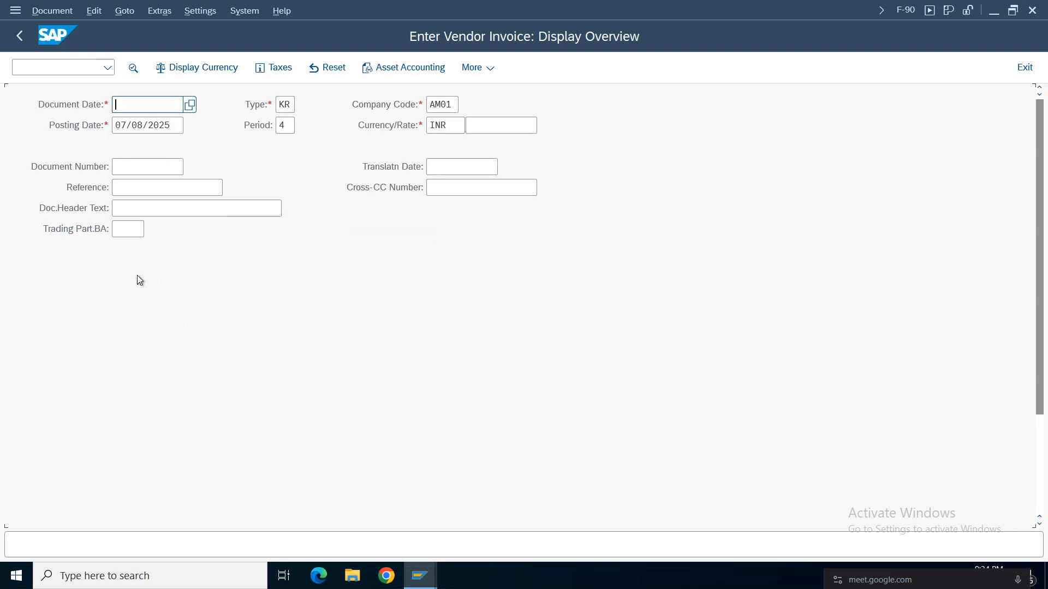
# Set the document and posting dates to 04/01/2025 and enter "Asset Purc" as both reference and document header text.
pyautogui.click(145, 105)
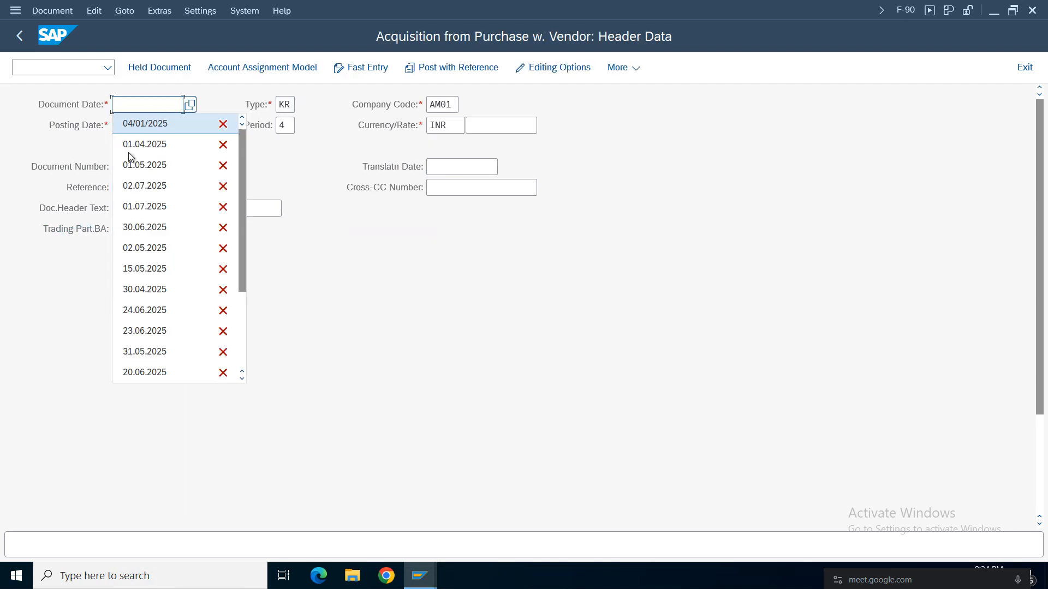
pyautogui.click(144, 124)
pyautogui.click(169, 126)
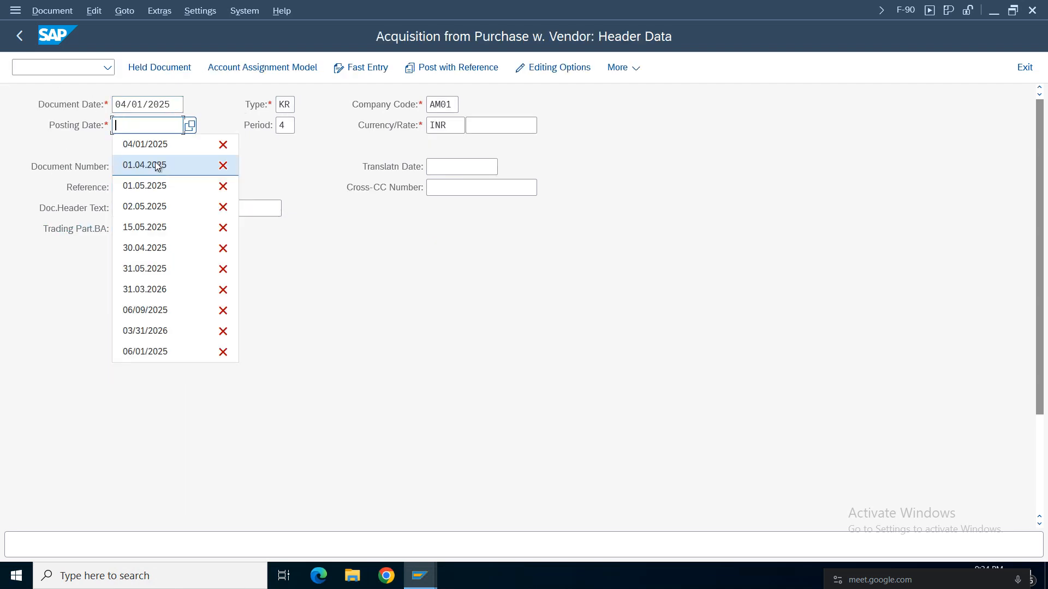
pyautogui.click(146, 145)
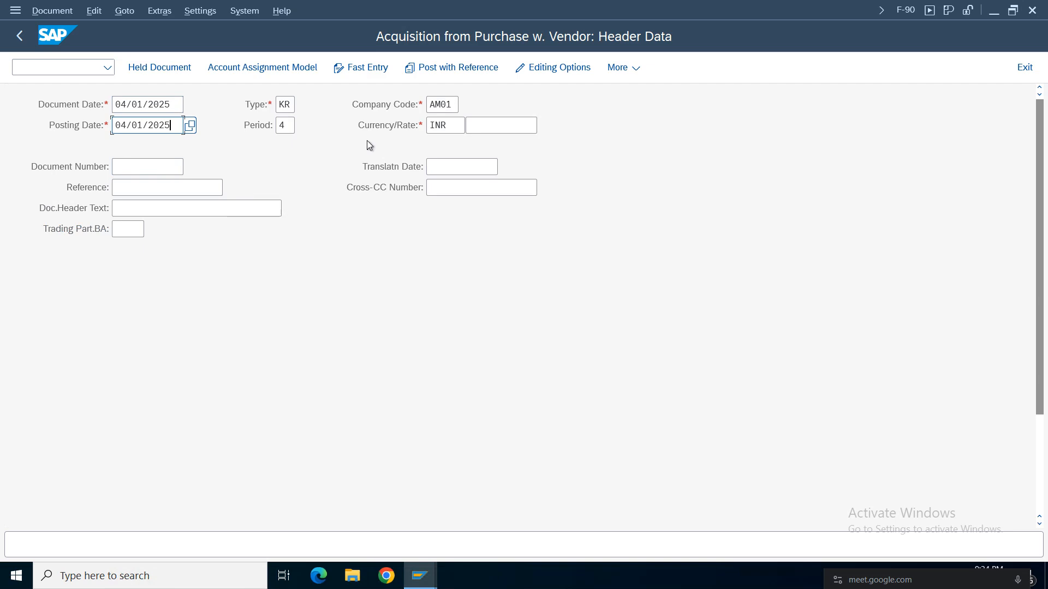
pyautogui.click(133, 187)
pyautogui.click(142, 207)
pyautogui.click(133, 215)
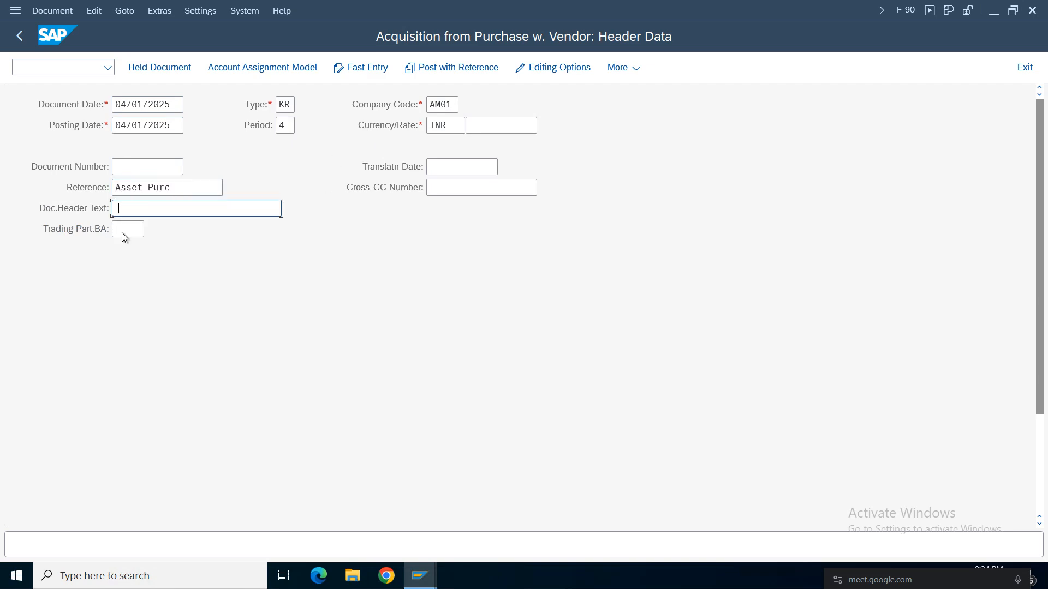
pyautogui.click(135, 228)
# Enter the Bluedart Services vendor account in the first line item with posting key 31 and proceed, accepting the period adjustment.
pyautogui.scroll(-5, 1042, 172)
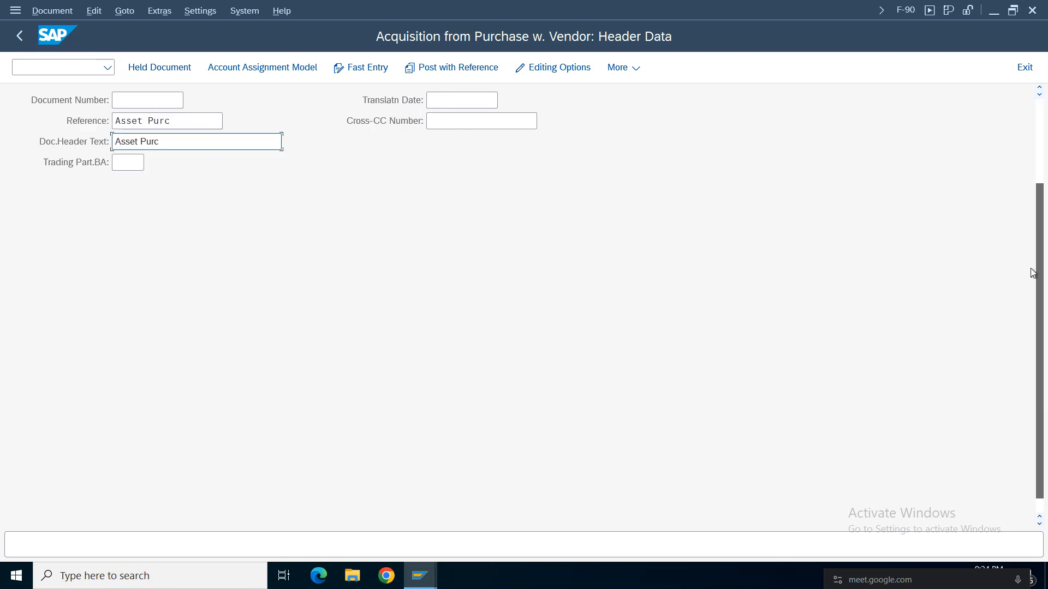
pyautogui.click(215, 513)
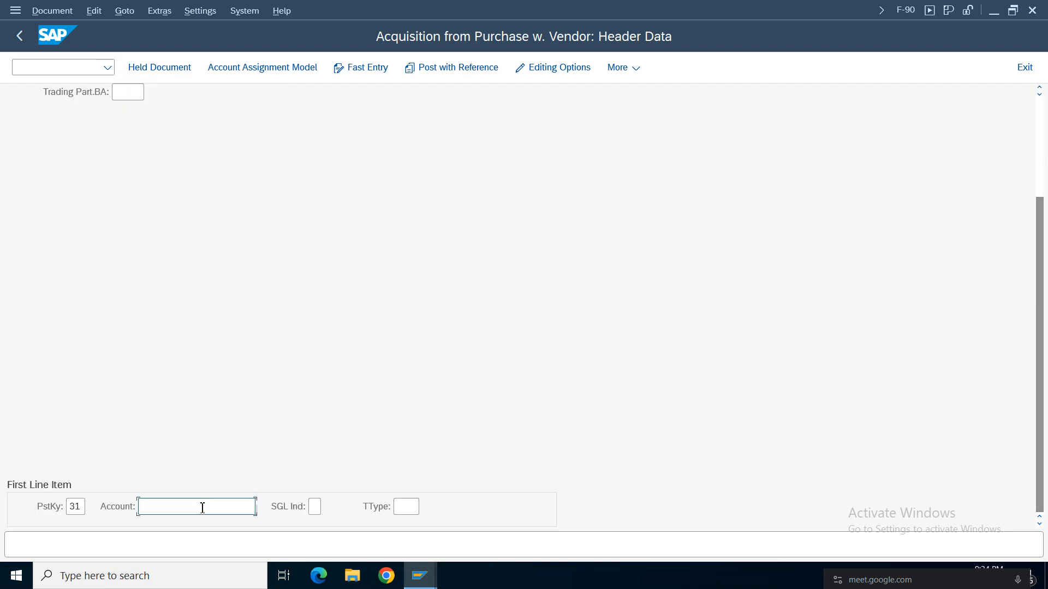
pyautogui.click(217, 240)
pyautogui.press('Return')
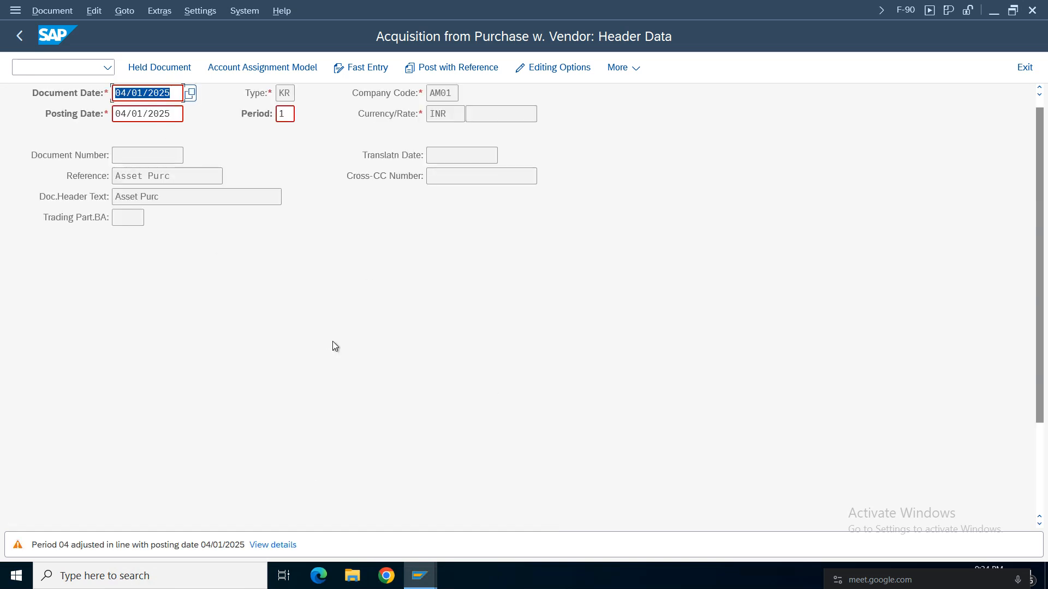
pyautogui.press('Return')
# Fill the vendor item with amount 500000 and the text "Asset Acqusition".
pyautogui.click(201, 187)
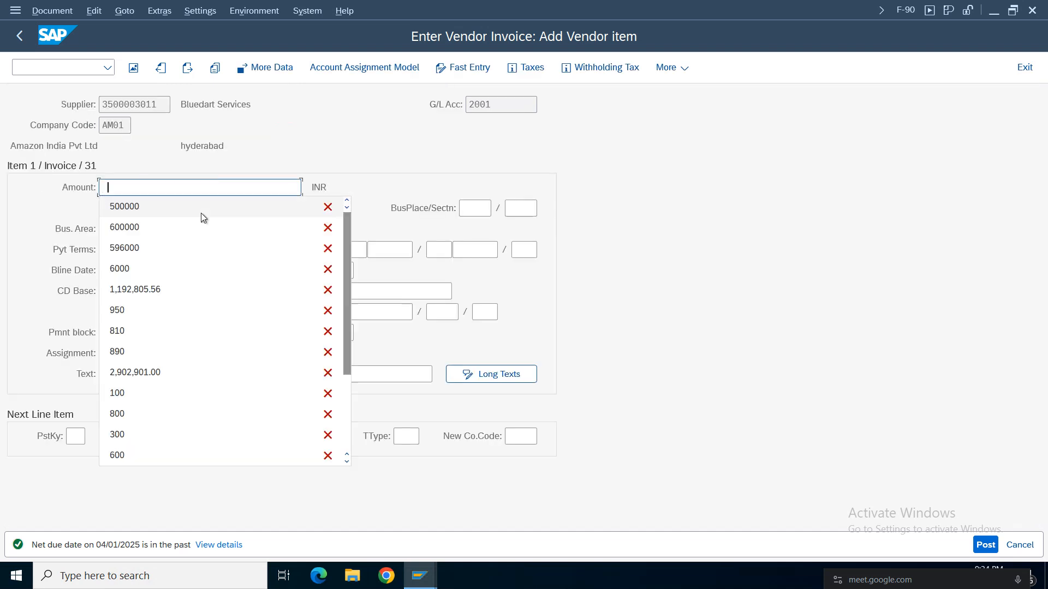
pyautogui.click(122, 207)
pyautogui.click(178, 371)
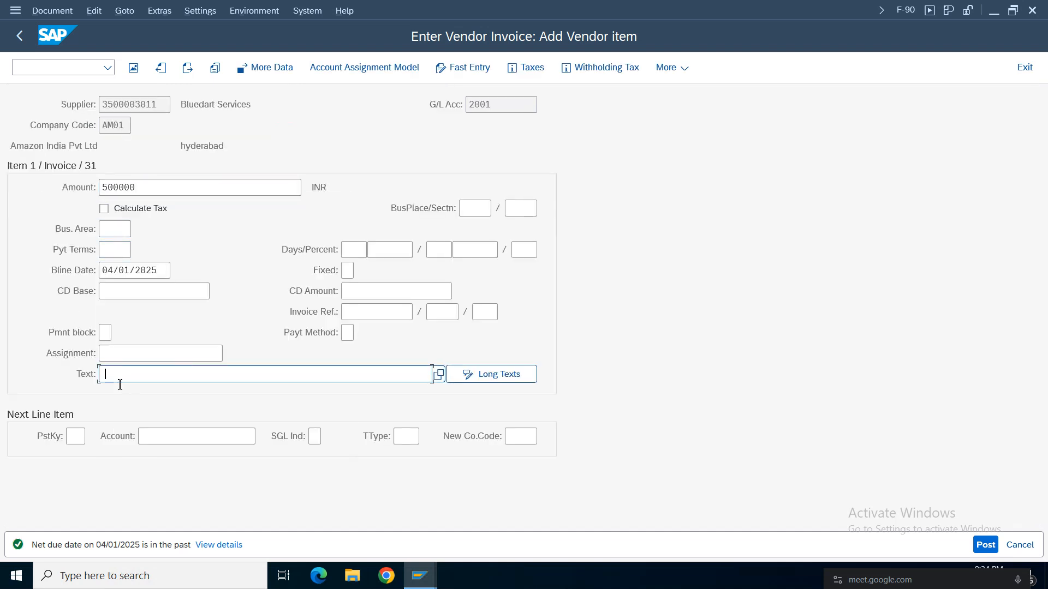
# Add the next line item with posting key 70, asset 1-0 and transaction type 100, leaving the withholding tax information empty.
pyautogui.click(79, 442)
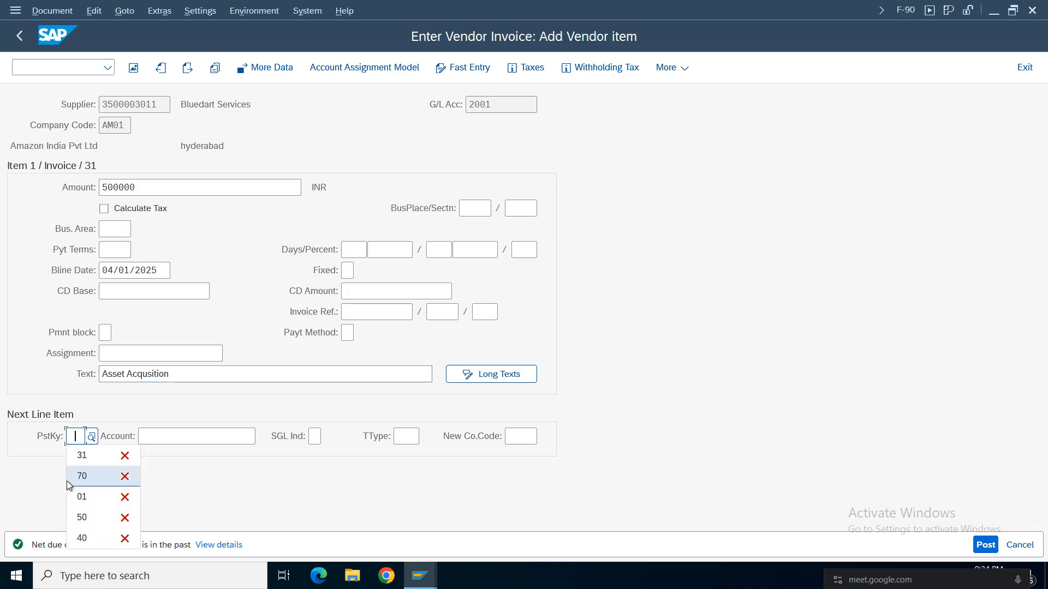
pyautogui.click(83, 474)
pyautogui.click(184, 439)
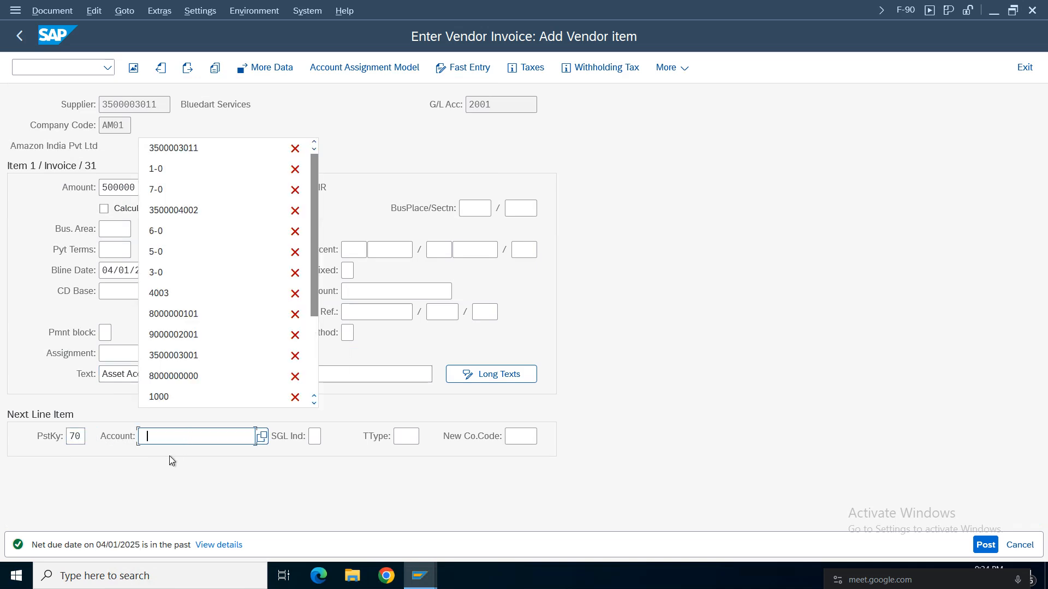
pyautogui.click(156, 170)
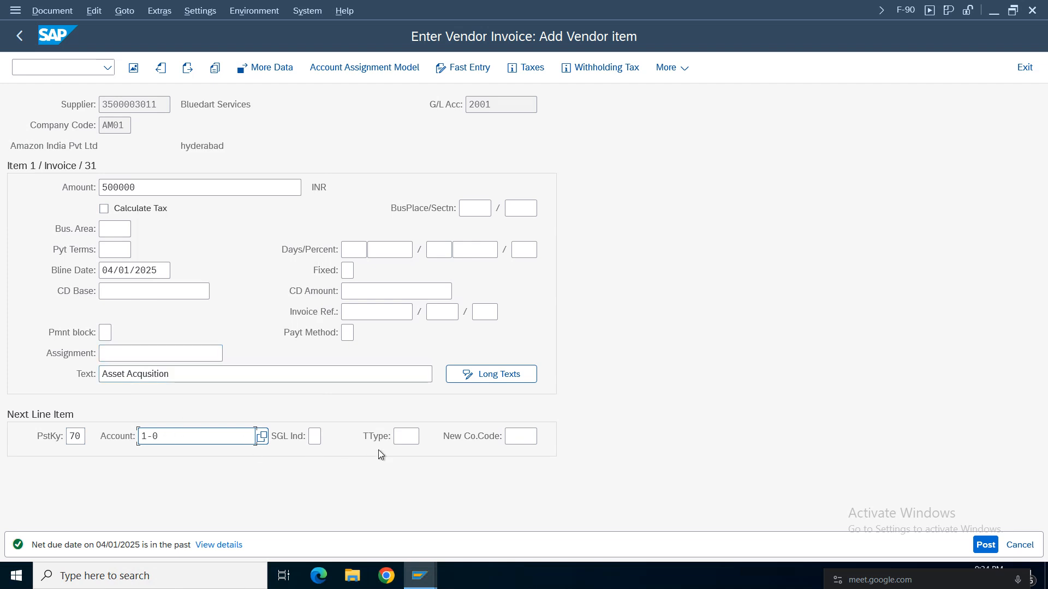
pyautogui.click(405, 436)
pyautogui.click(412, 456)
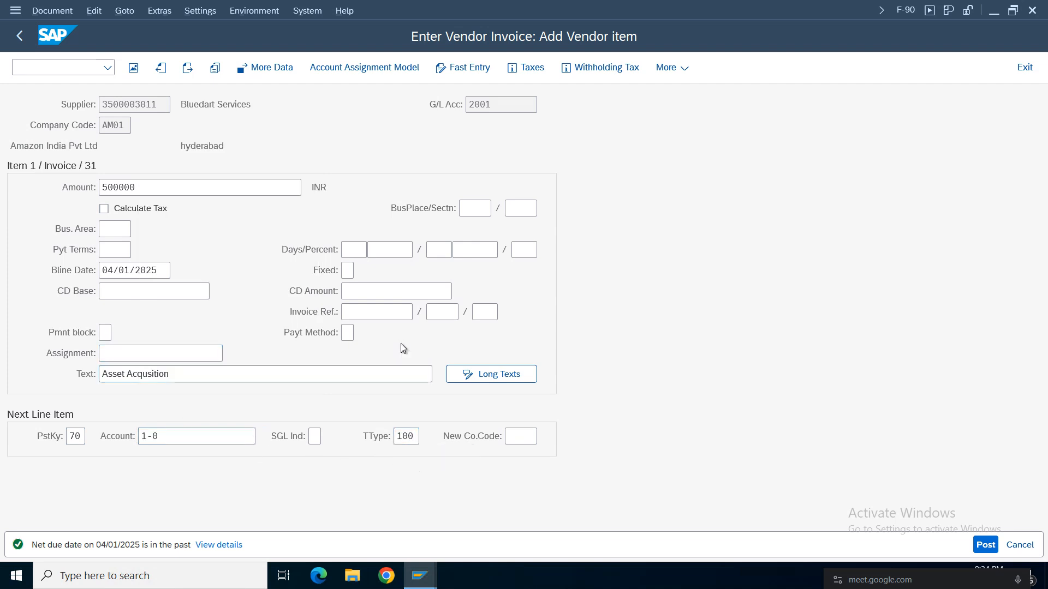
pyautogui.press('Return')
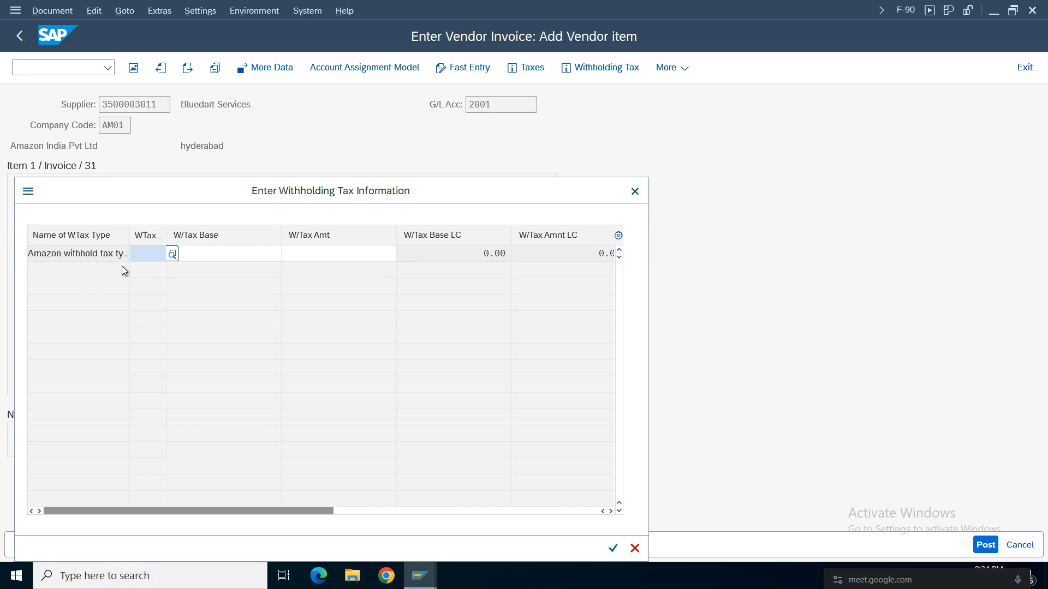
pyautogui.press('Return')
# Fill the asset item with amount 500000 and the text "Asset Acqusition".
pyautogui.click(137, 210)
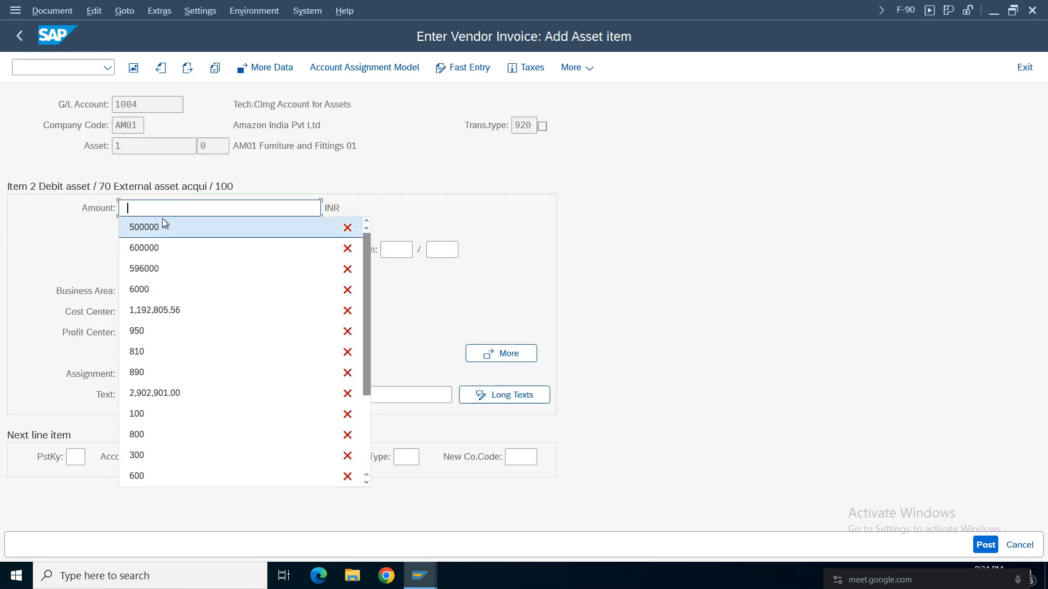
pyautogui.click(163, 224)
pyautogui.click(143, 394)
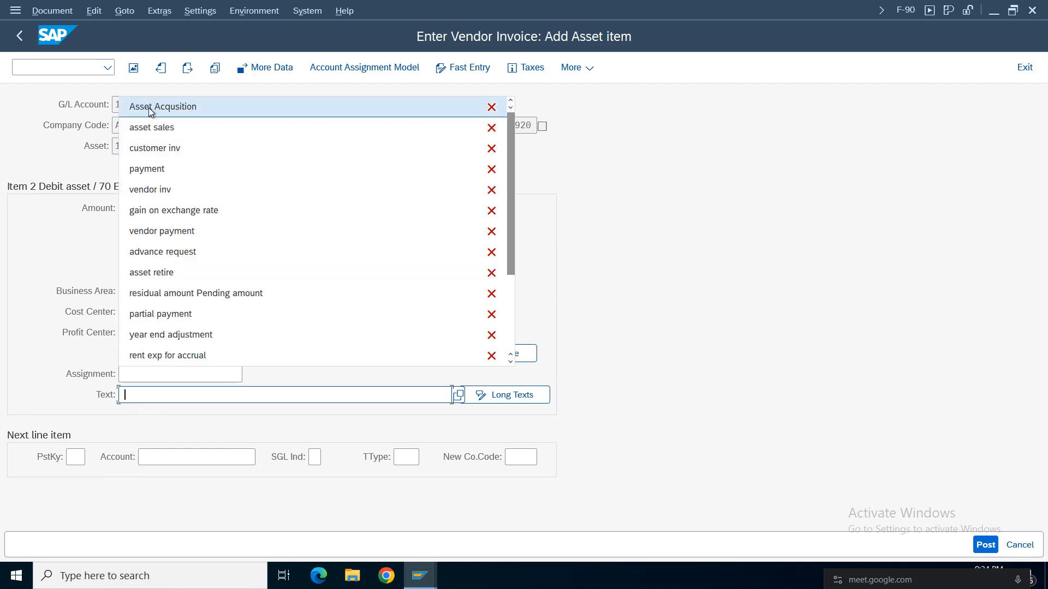
pyautogui.click(150, 107)
# Simulate the new vendor invoice and display its asset accounting simulation.
pyautogui.click(52, 10)
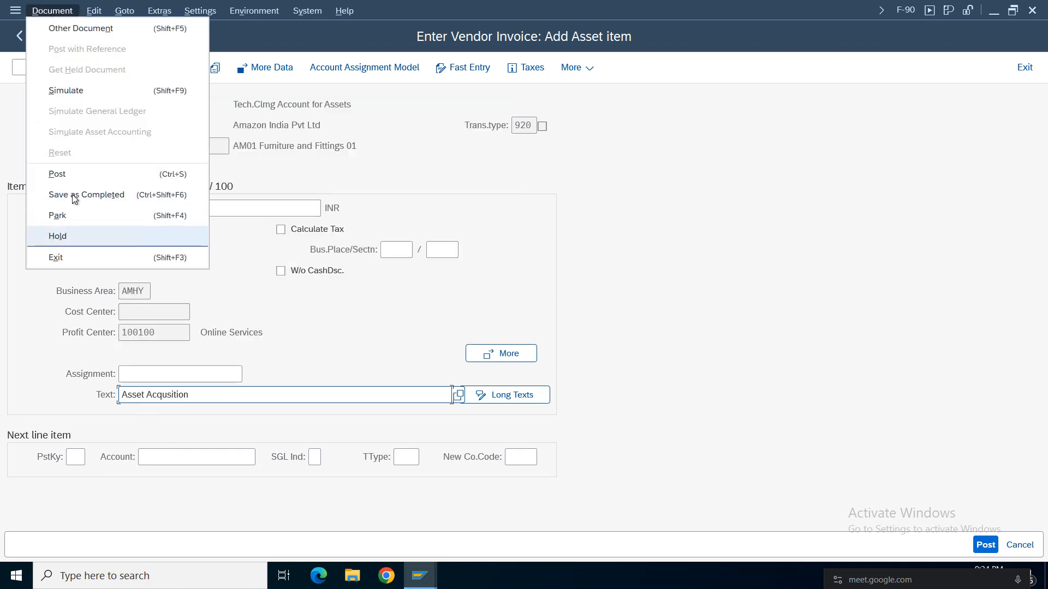
pyautogui.click(65, 86)
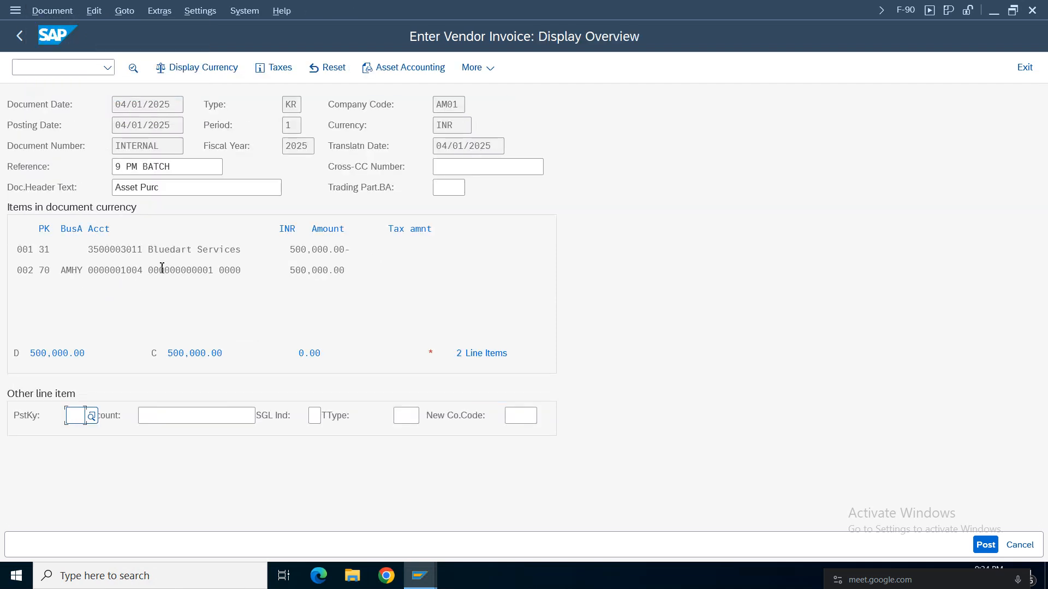
pyautogui.click(53, 11)
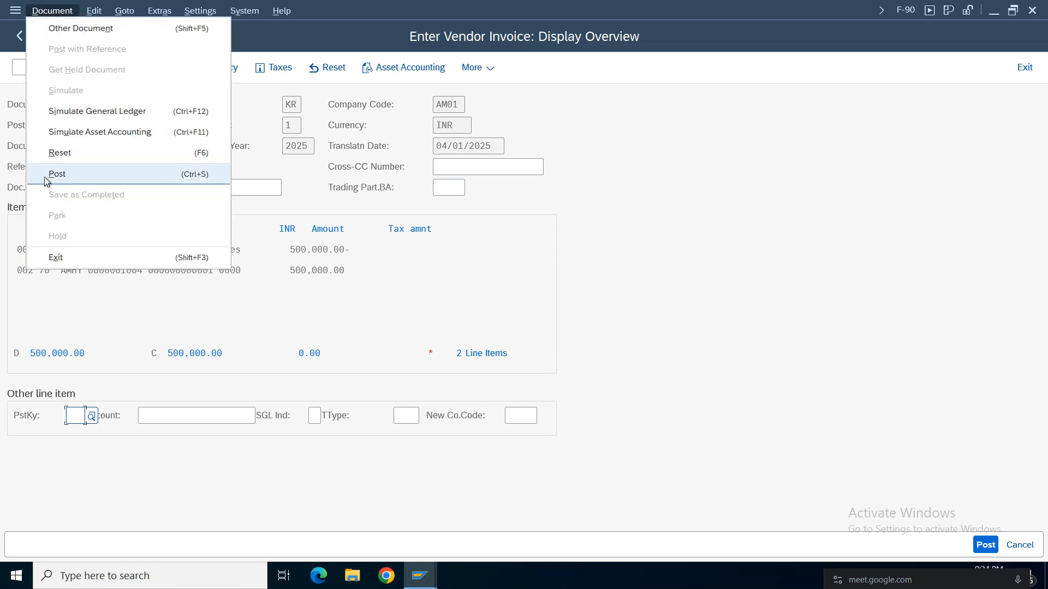
pyautogui.click(76, 135)
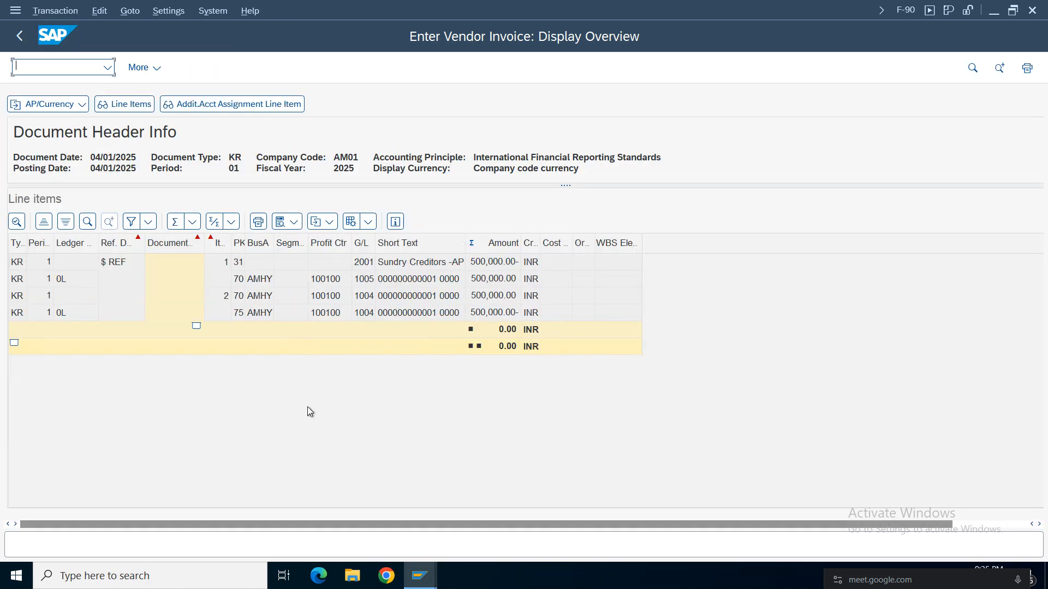
# Leave the simulation and try to post the vendor invoice, checking its document type when posting.
pyautogui.click(21, 36)
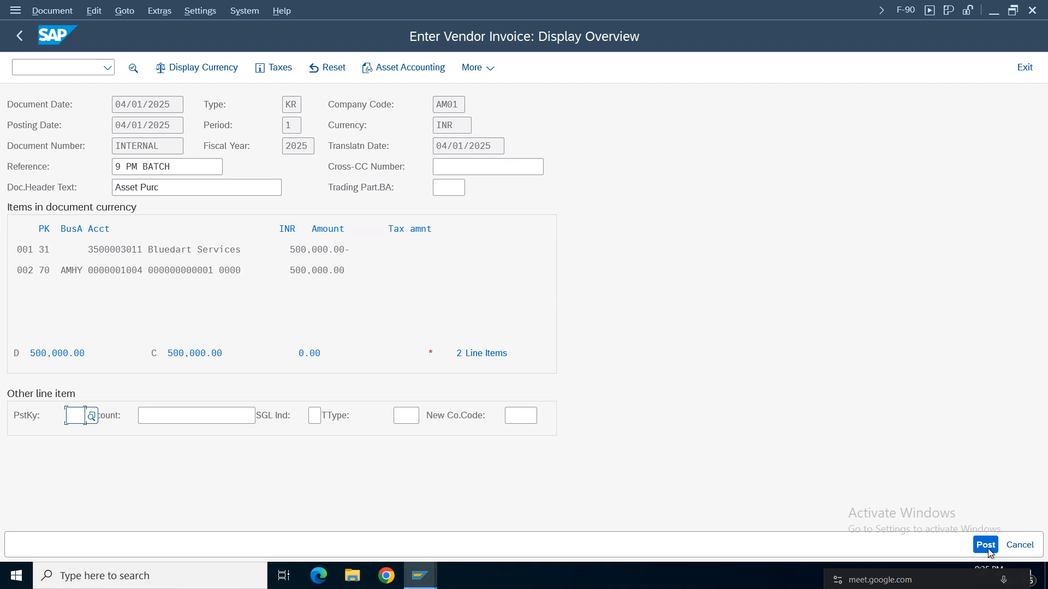
pyautogui.click(988, 549)
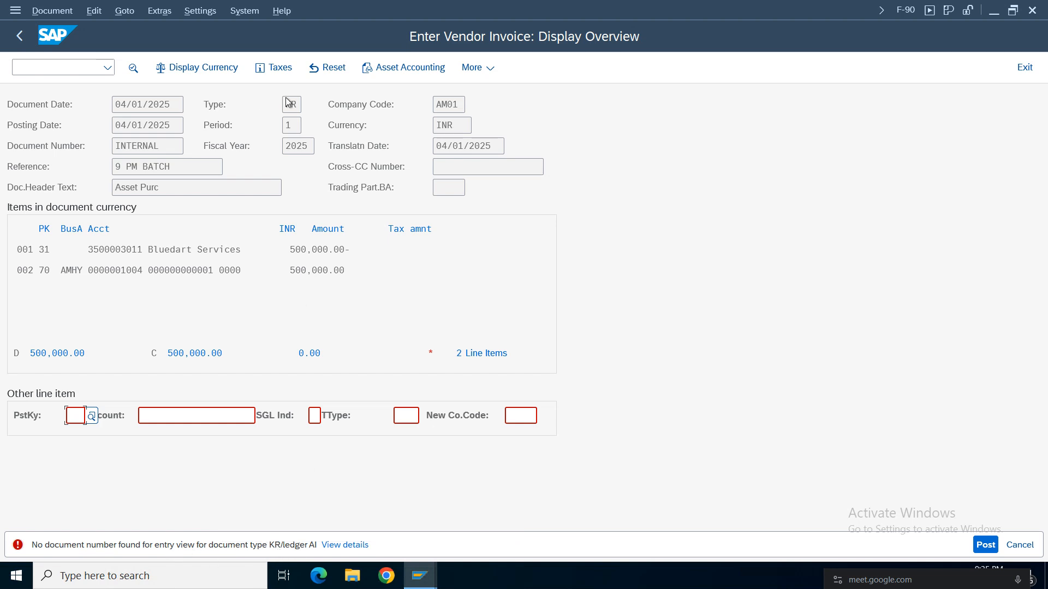
pyautogui.moveTo(301, 105); pyautogui.dragTo(263, 102)
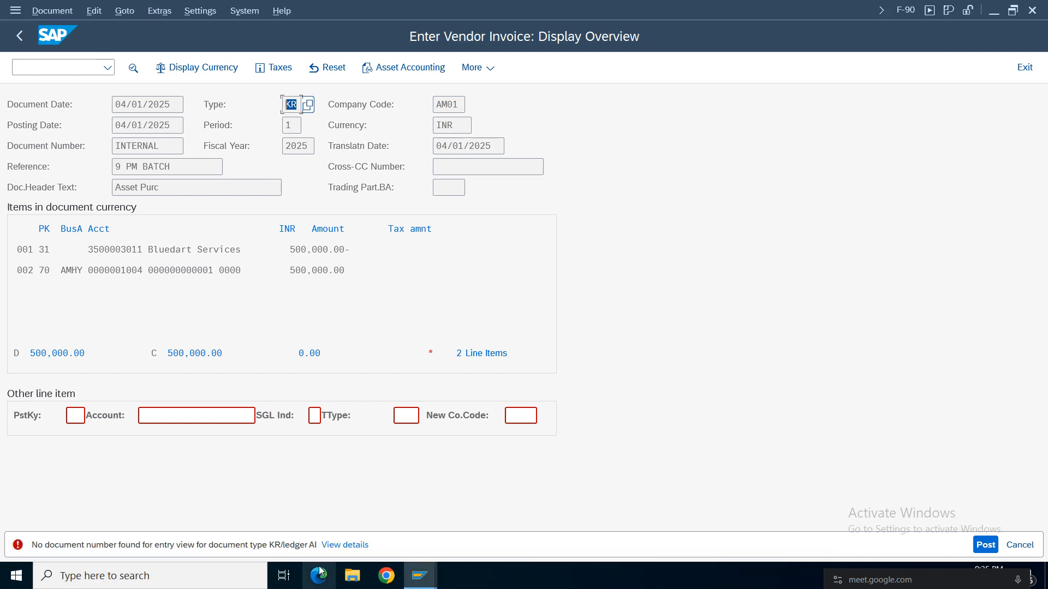
pyautogui.click(333, 545)
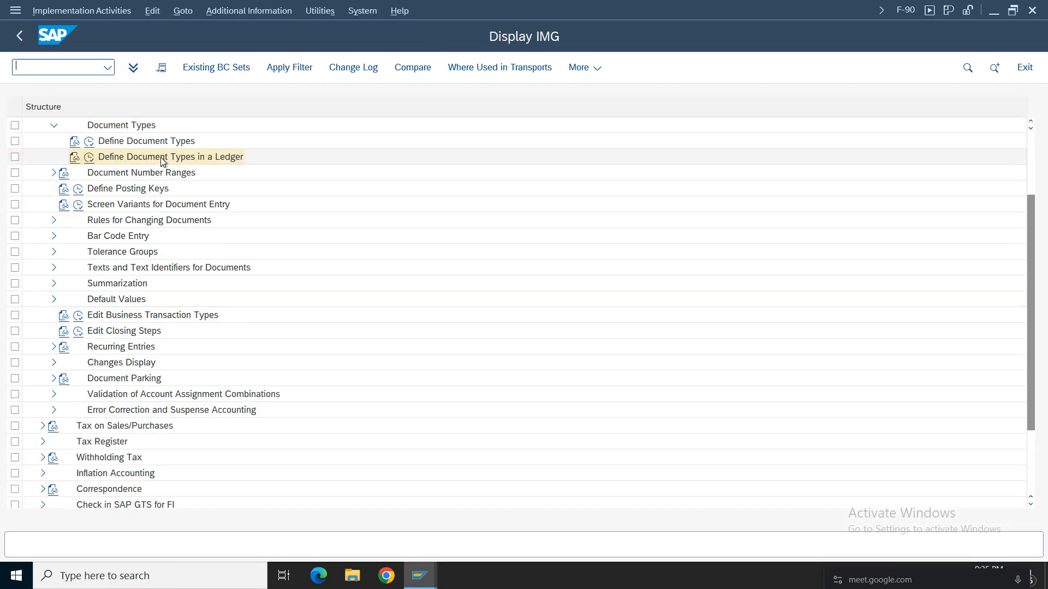
# Open the definition of document types in a ledger for ledger AI.
pyautogui.click(89, 158)
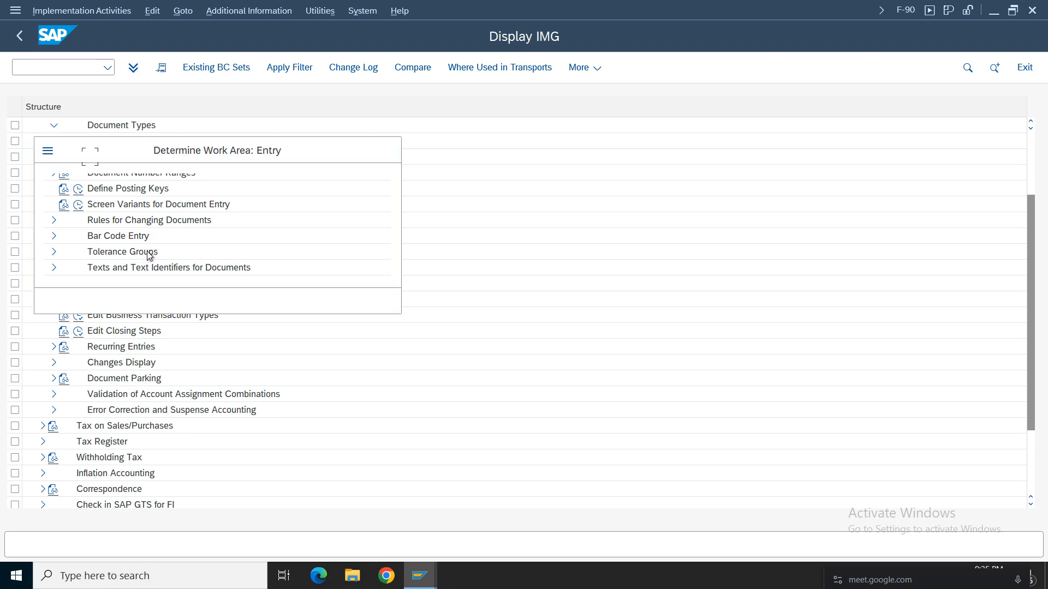
pyautogui.write('ai')
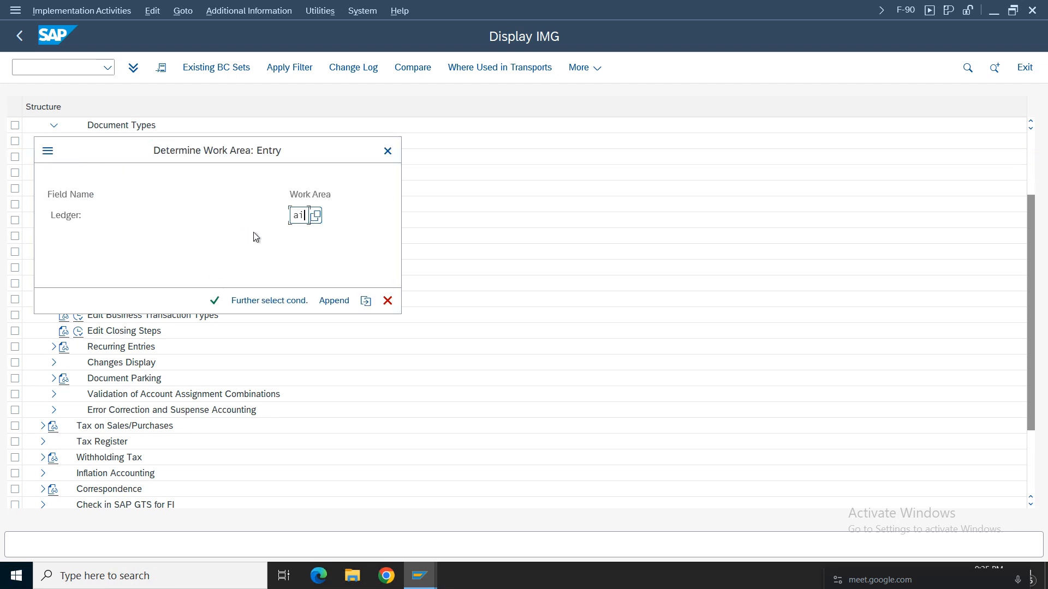
pyautogui.press('Return')
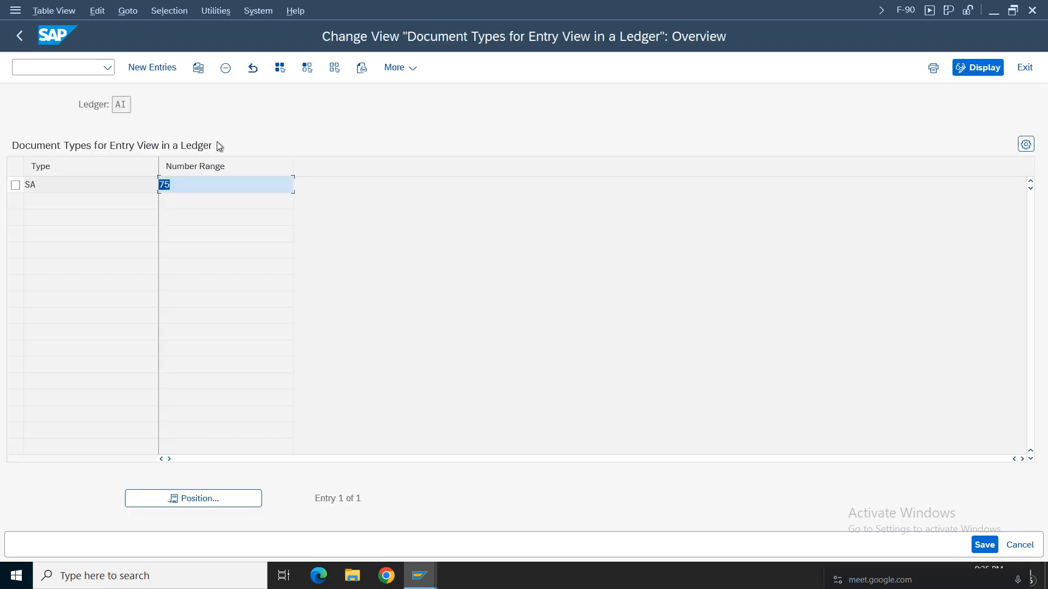
pyautogui.press('Delete')
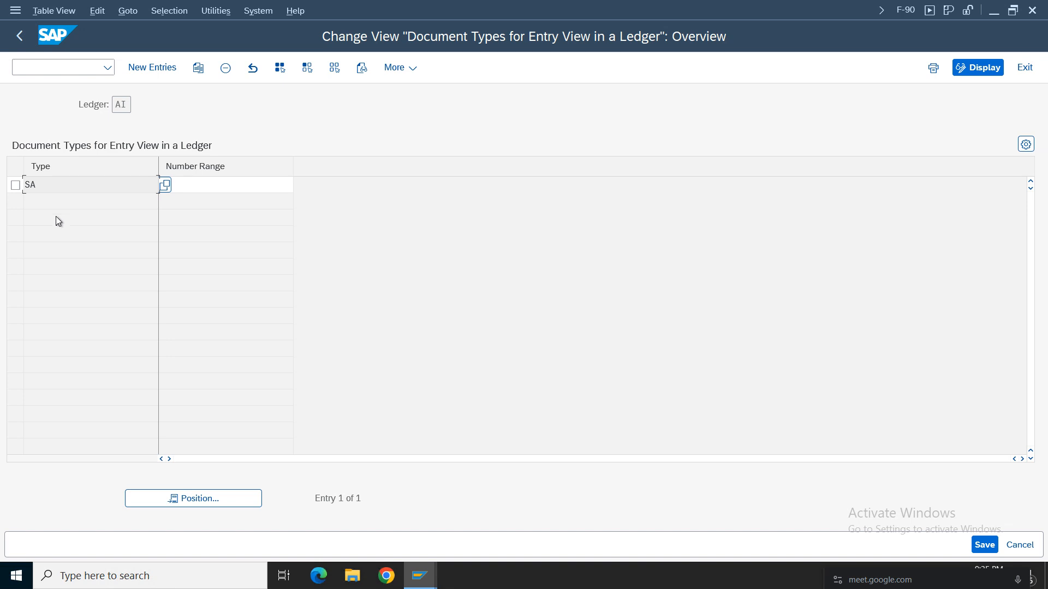
# Add document type KR with number range 77 to ledger AI and save it under the Amazon Group customizing request.
pyautogui.click(153, 68)
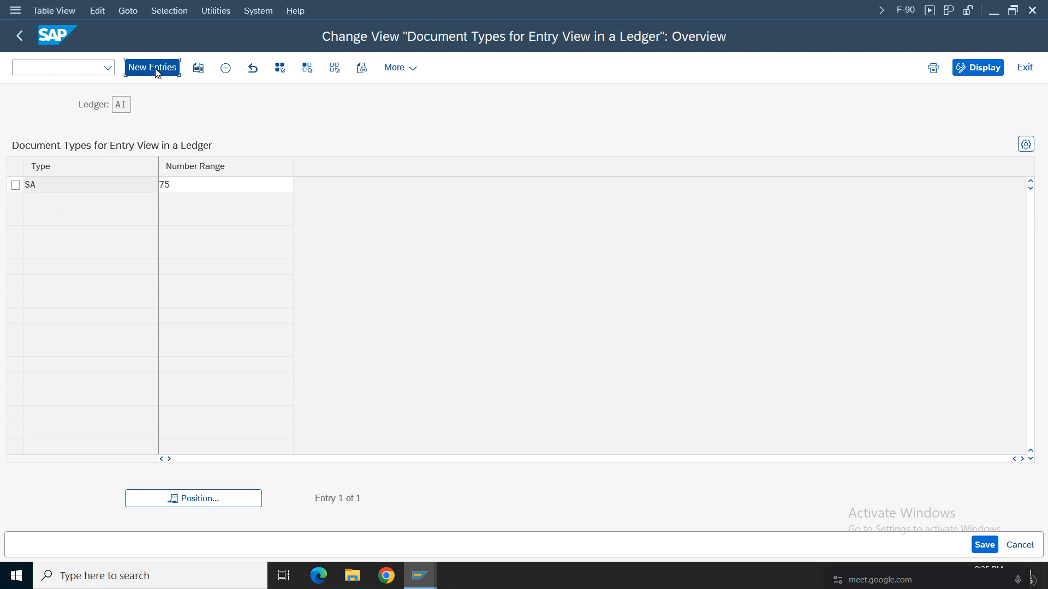
pyautogui.write('KR')
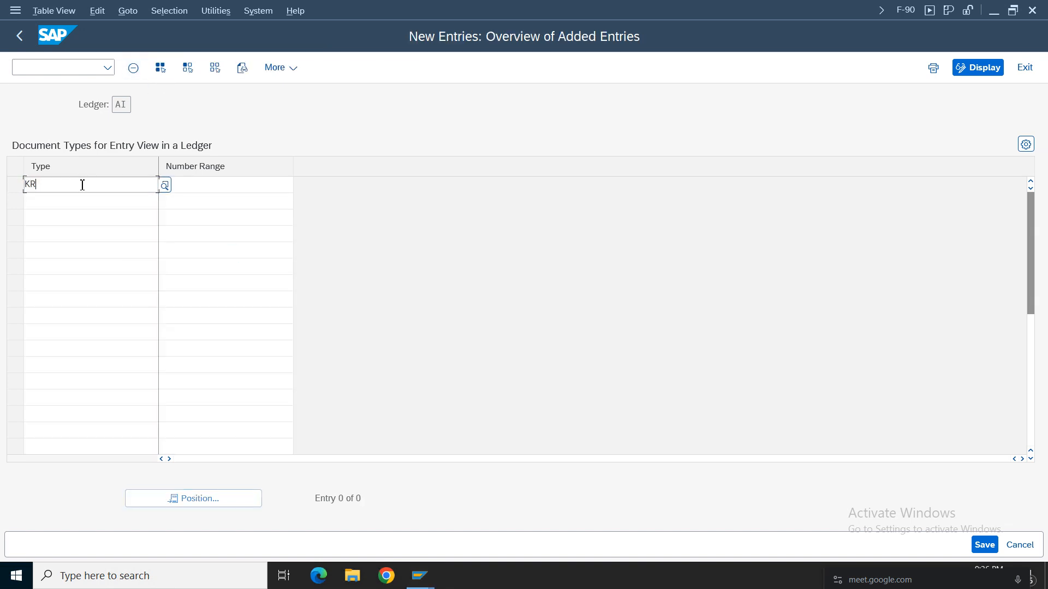
pyautogui.press('Tab')
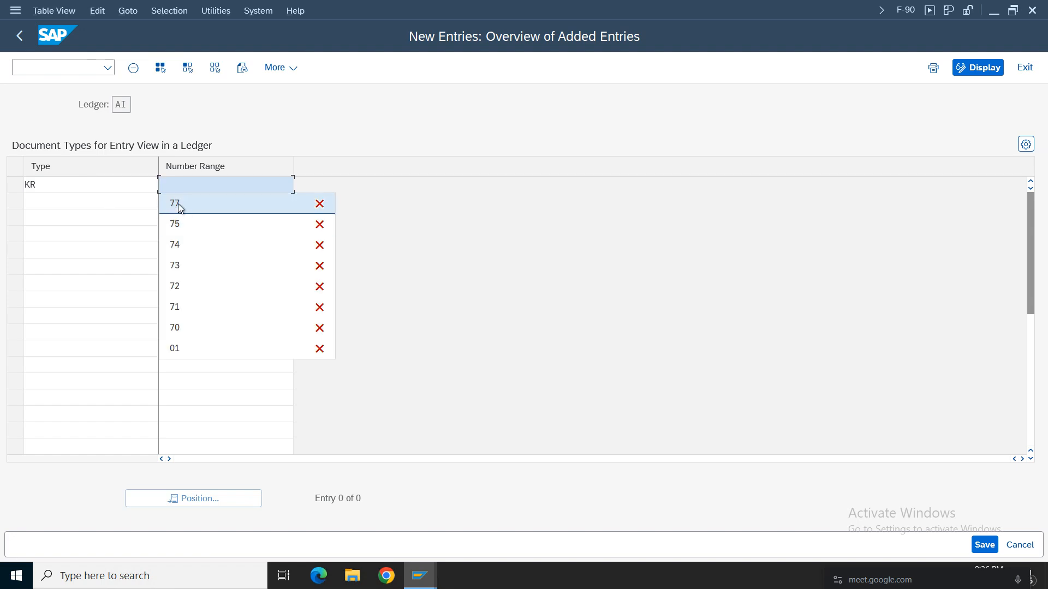
pyautogui.click(175, 204)
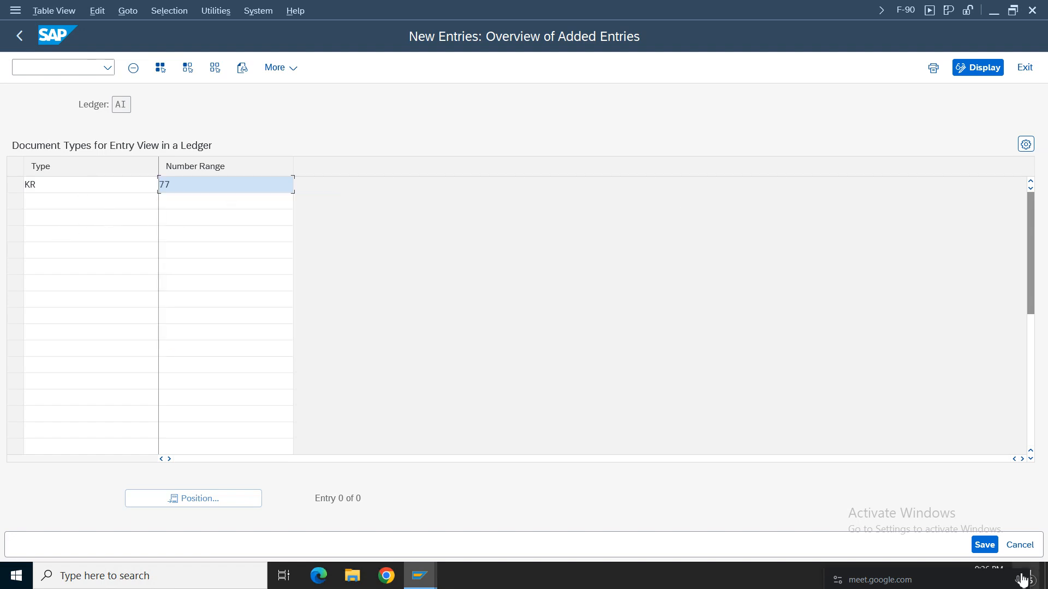
pyautogui.click(984, 544)
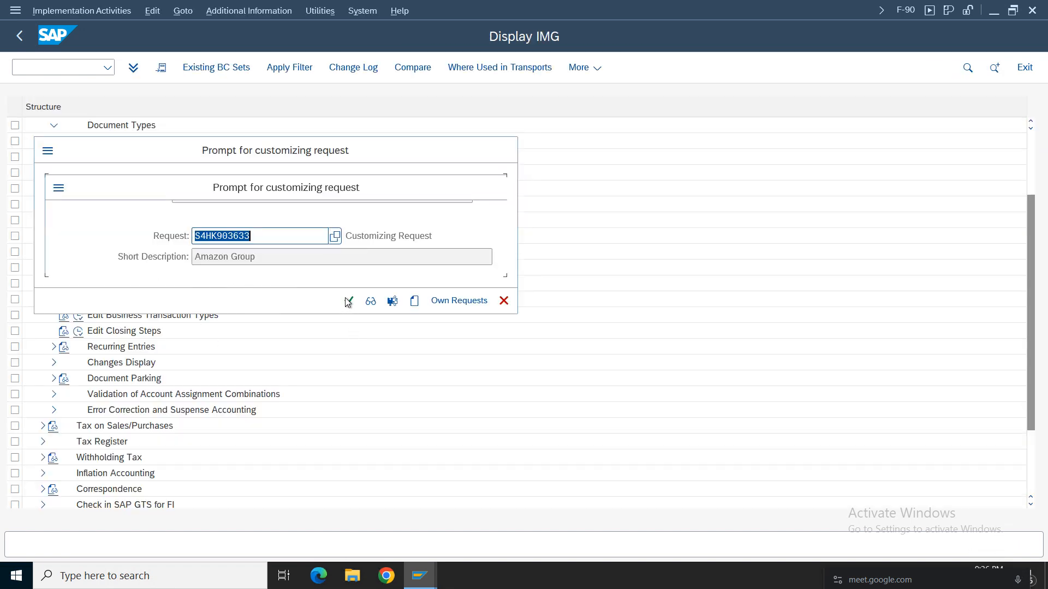
pyautogui.click(348, 301)
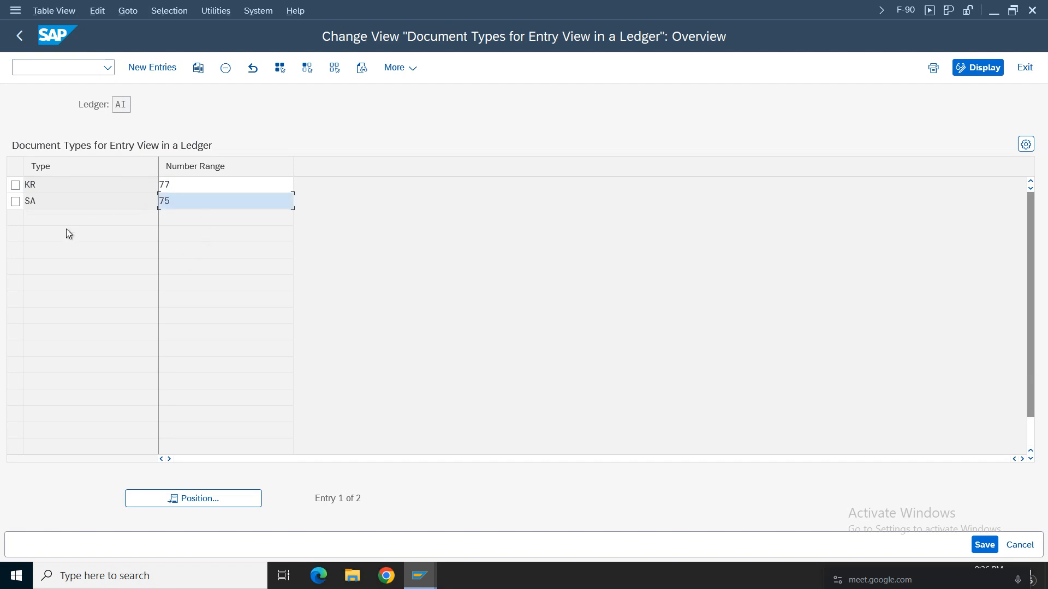
# Set the number range of document type KR in ledger AI to 75, save it and leave the table.
pyautogui.click(190, 184)
pyautogui.press('BackSpace')
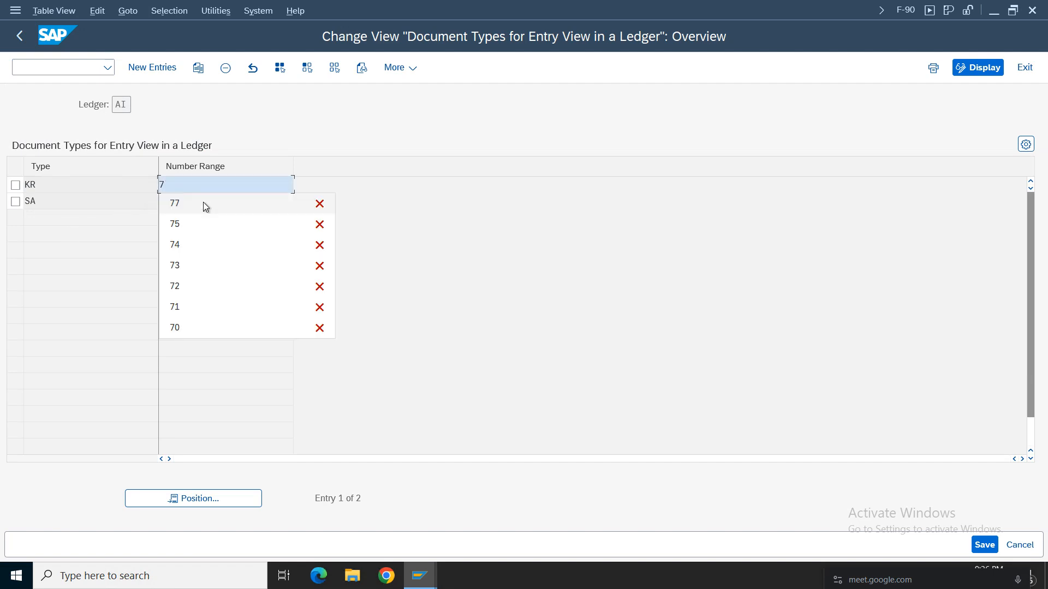
pyautogui.write('5')
pyautogui.hotkey('ctrl', 's')
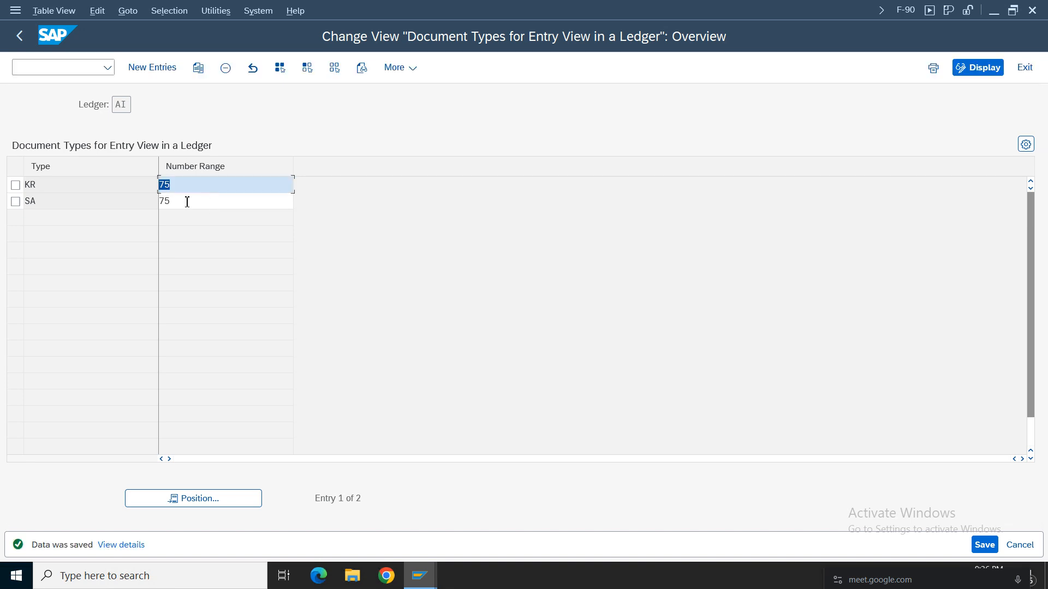
pyautogui.click(181, 186)
pyautogui.click(185, 202)
pyautogui.click(185, 187)
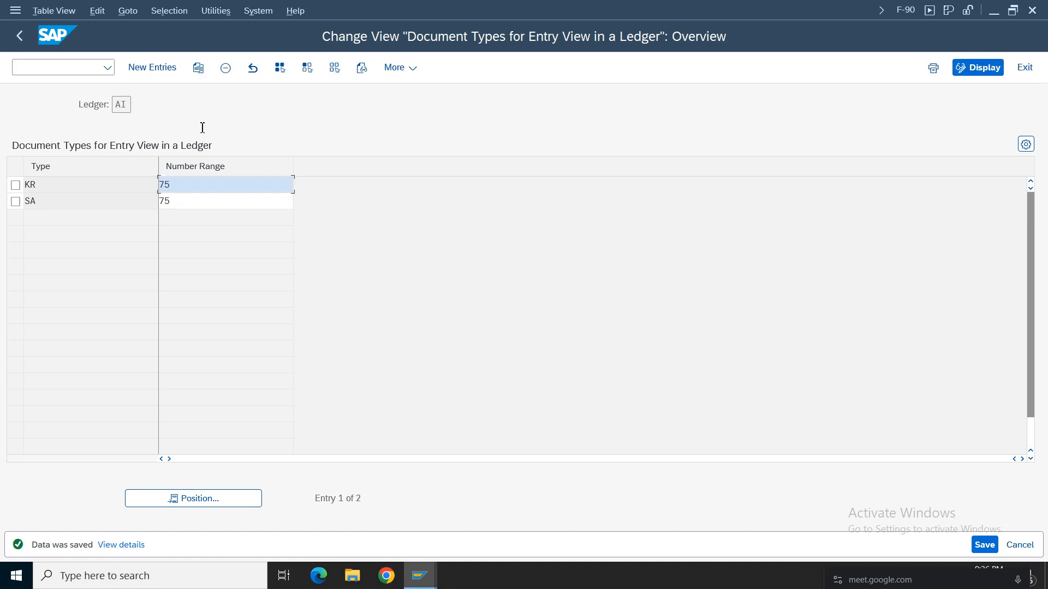
pyautogui.click(19, 39)
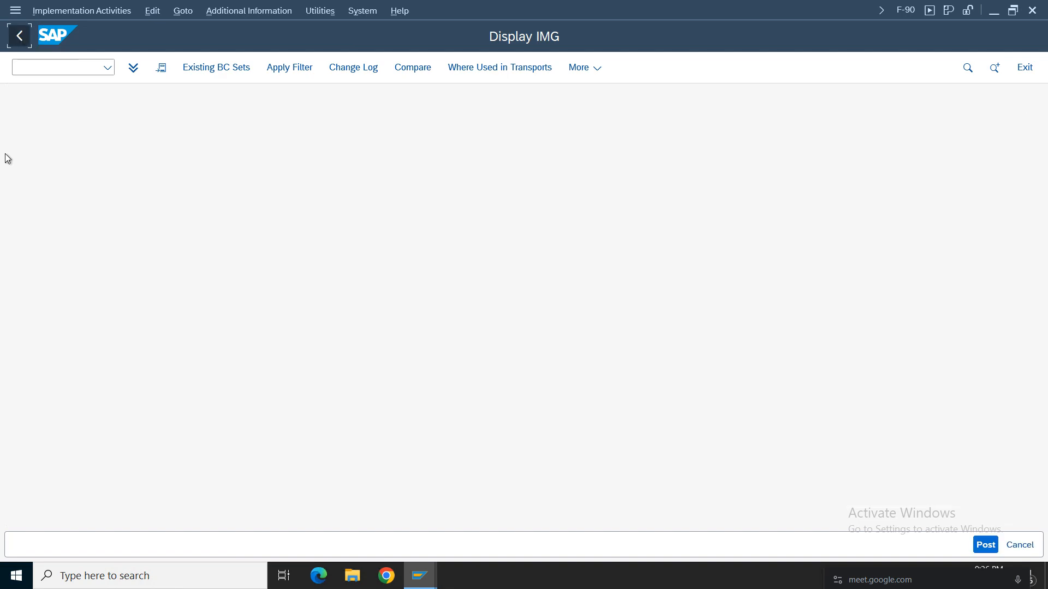
# Return to the vendor invoice, simulate it again after a reset and post it.
pyautogui.click(444, 170)
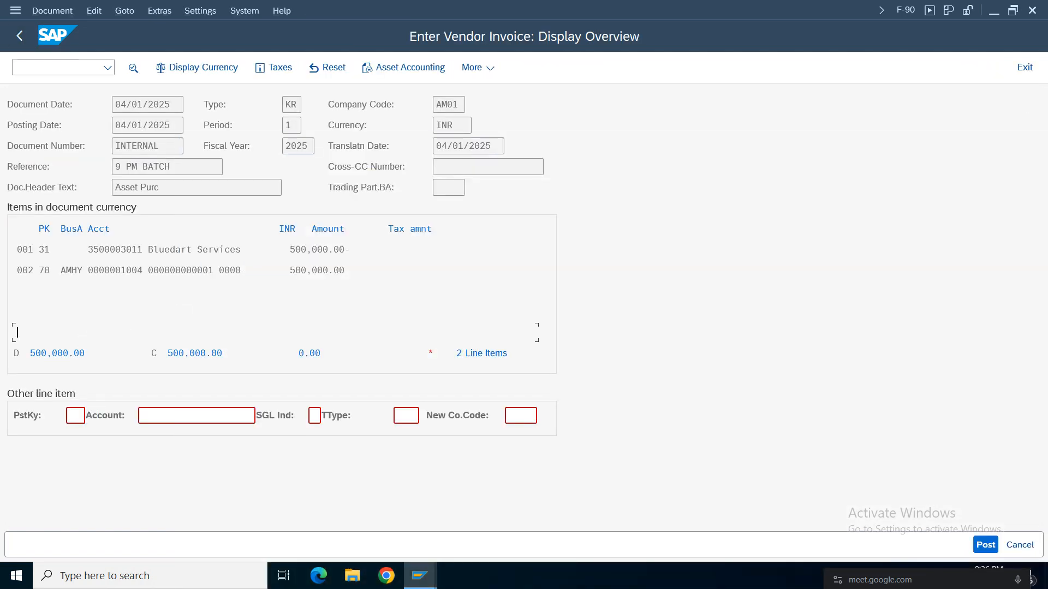
pyautogui.click(51, 11)
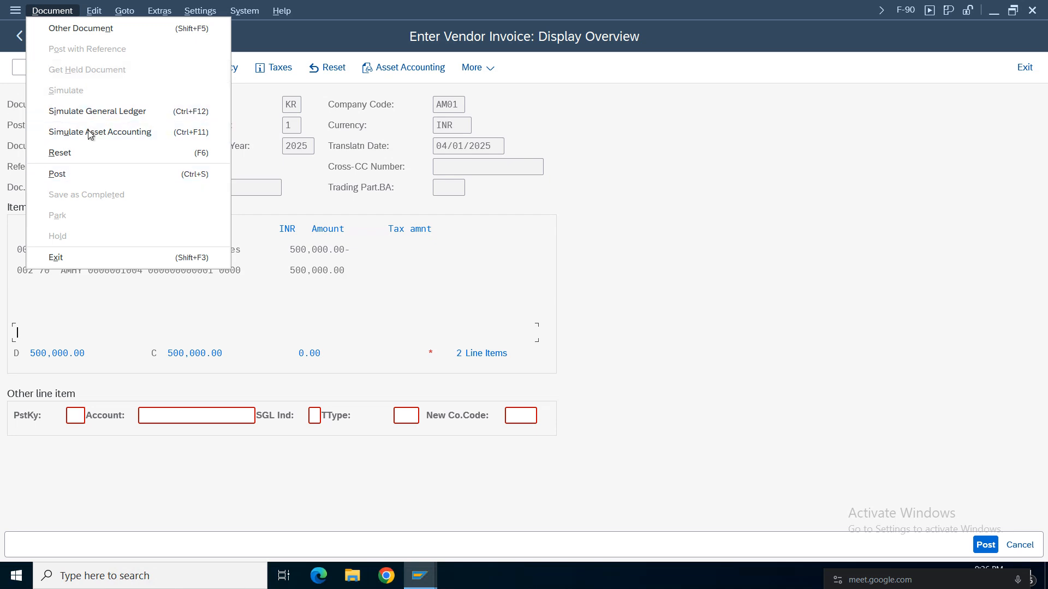
pyautogui.click(97, 110)
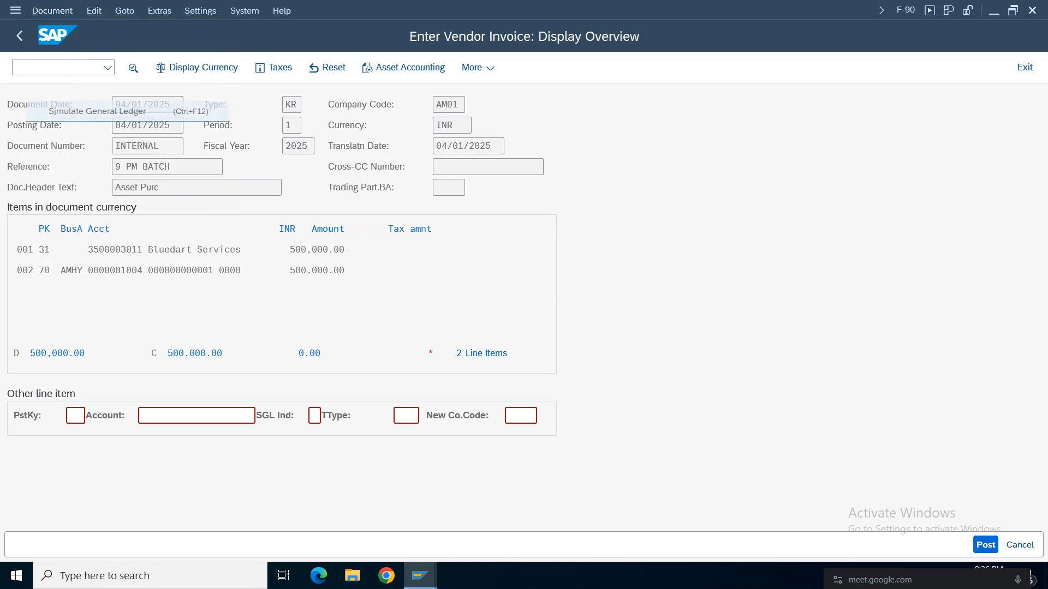
pyautogui.click(49, 11)
pyautogui.click(68, 87)
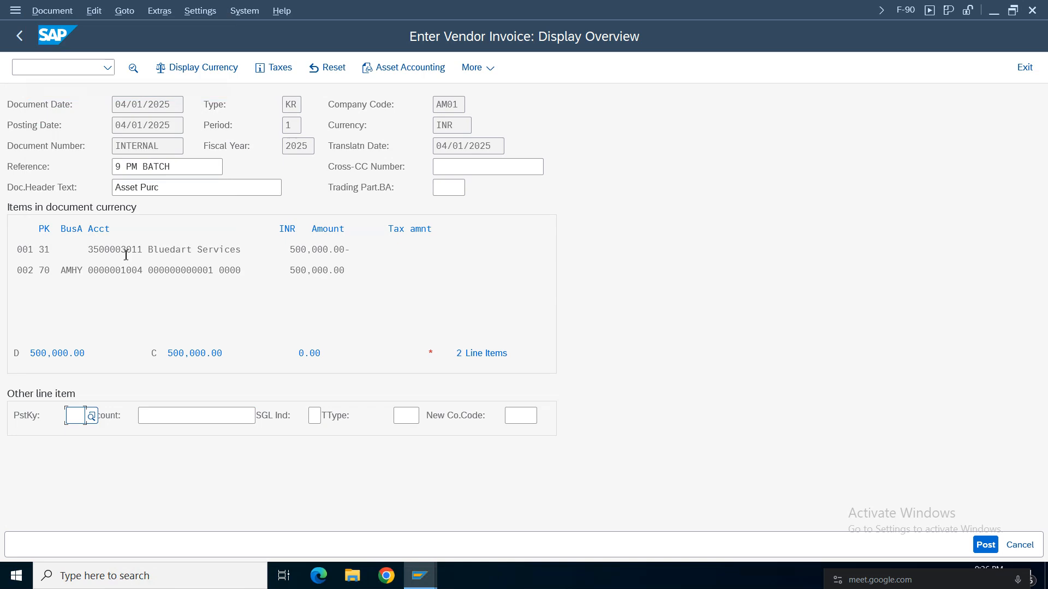
pyautogui.click(986, 544)
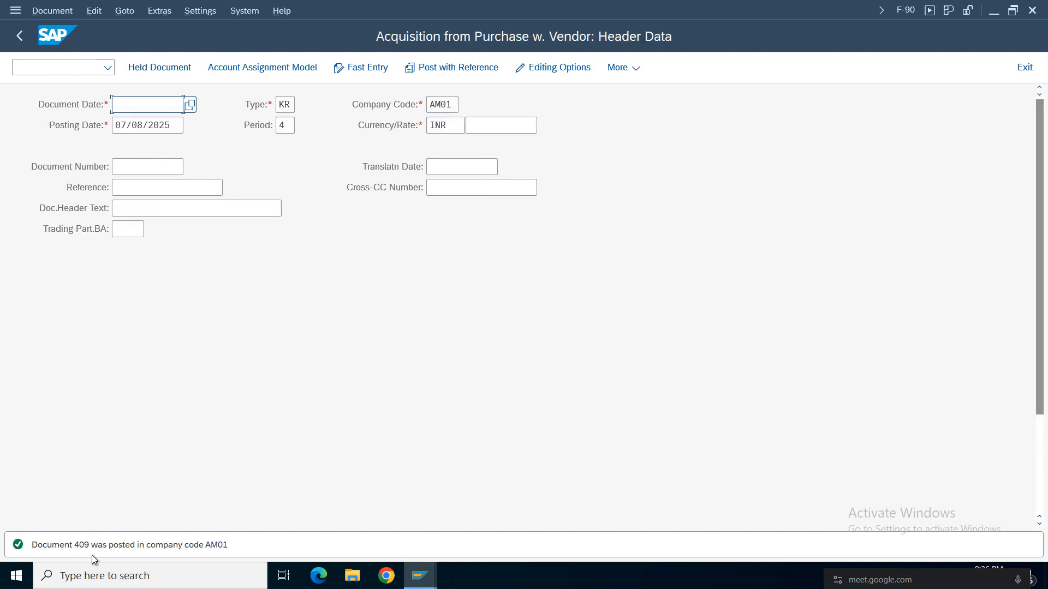
# Display the document just posted and examine its vendor and asset items in the data entry view.
pyautogui.click(49, 9)
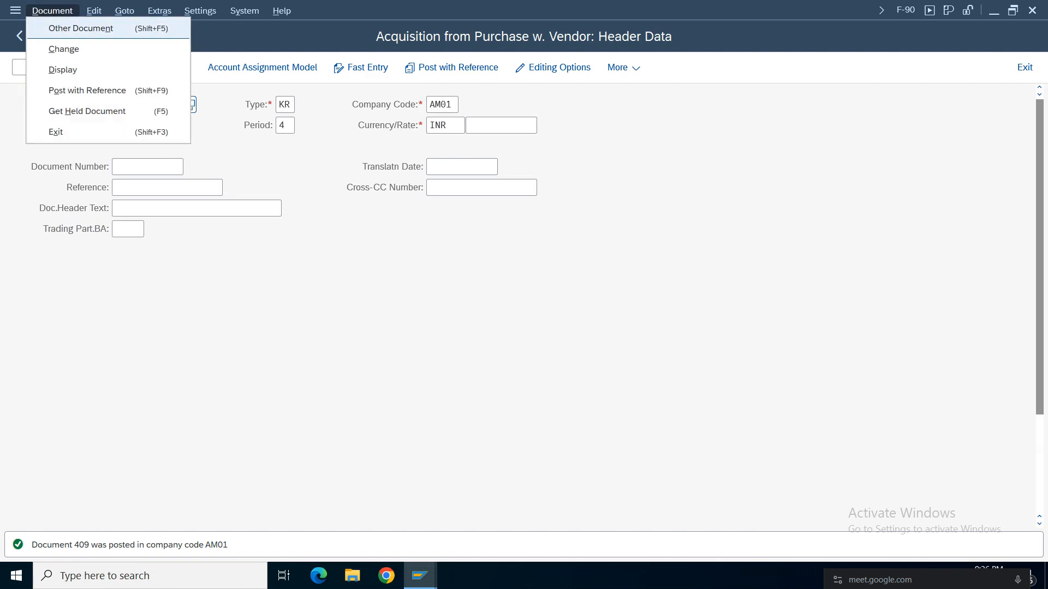
pyautogui.click(60, 53)
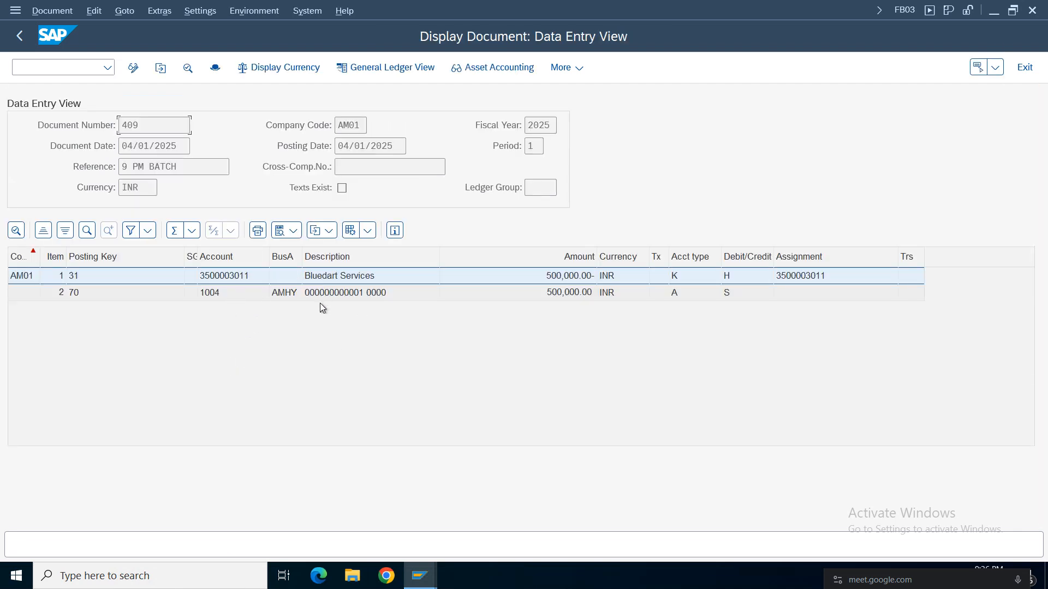
pyautogui.click(326, 293)
pyautogui.click(335, 278)
# Show the posted document's general ledger view and examine which G/L account the asset item with posting key 70 uses.
pyautogui.click(387, 68)
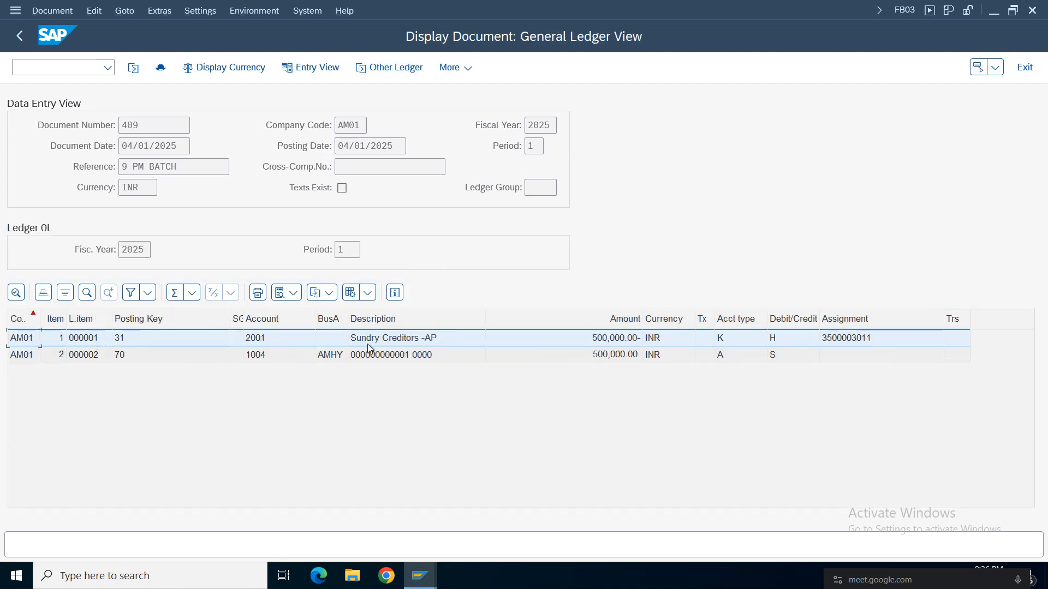
pyautogui.click(258, 343)
pyautogui.click(374, 341)
pyautogui.doubleClick(254, 357)
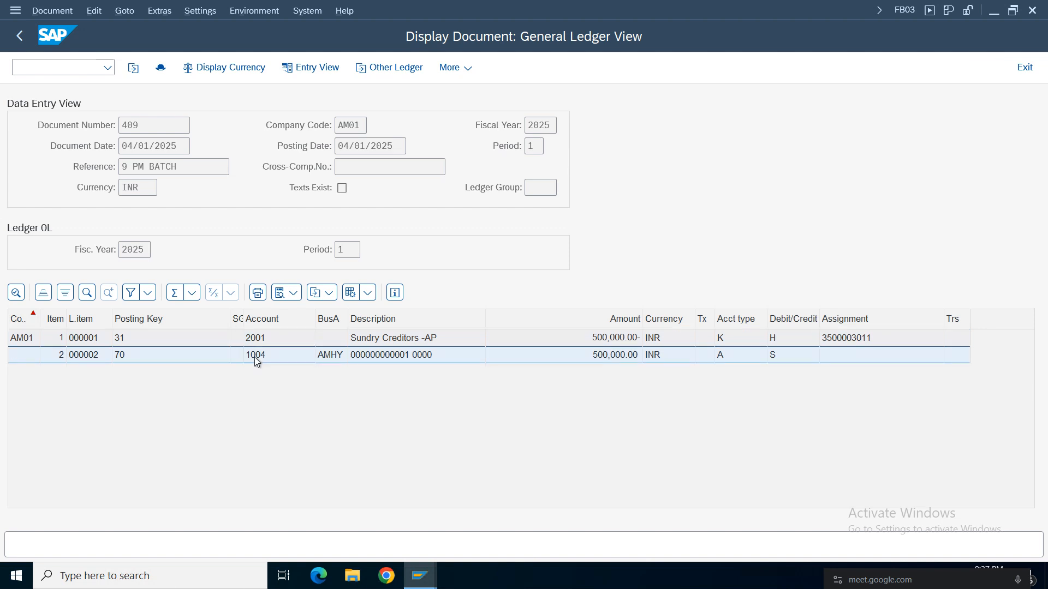
pyautogui.moveTo(291, 100); pyautogui.dragTo(163, 104)
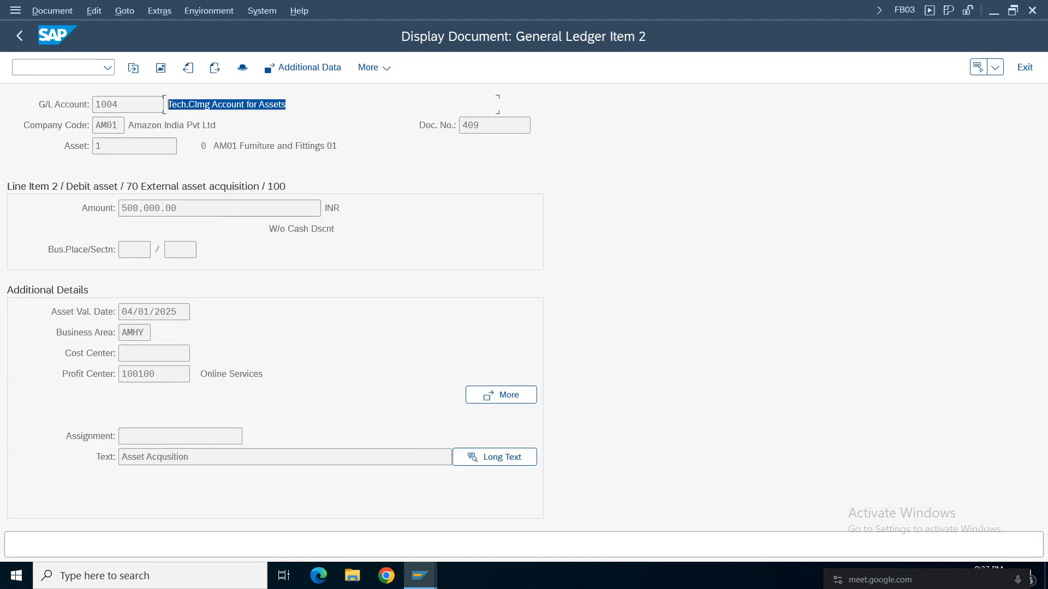
pyautogui.click(19, 35)
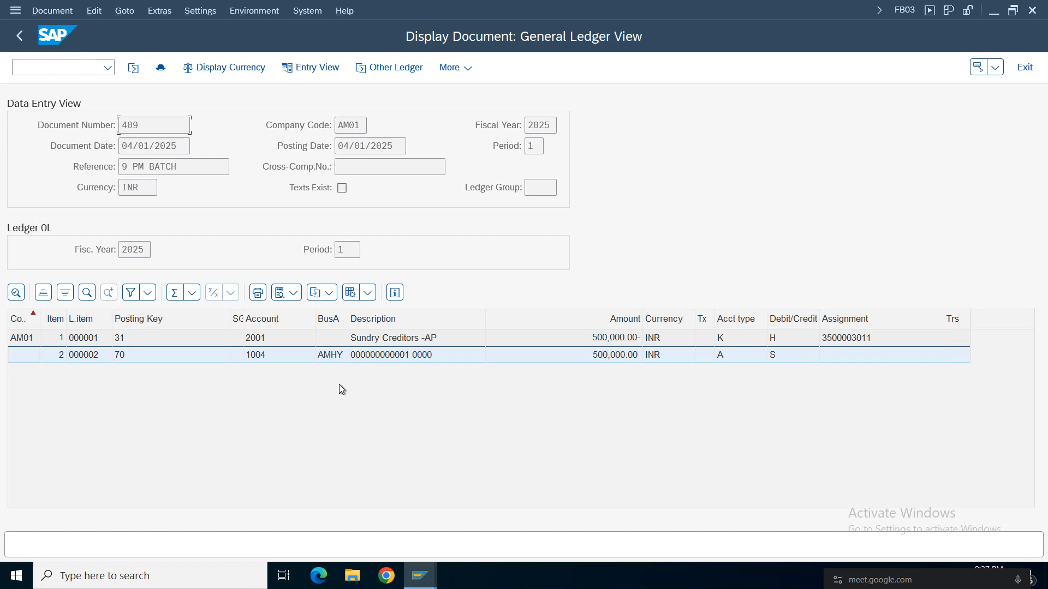
# Switch the document's general ledger view to ledger AI and examine its asset item.
pyautogui.click(385, 68)
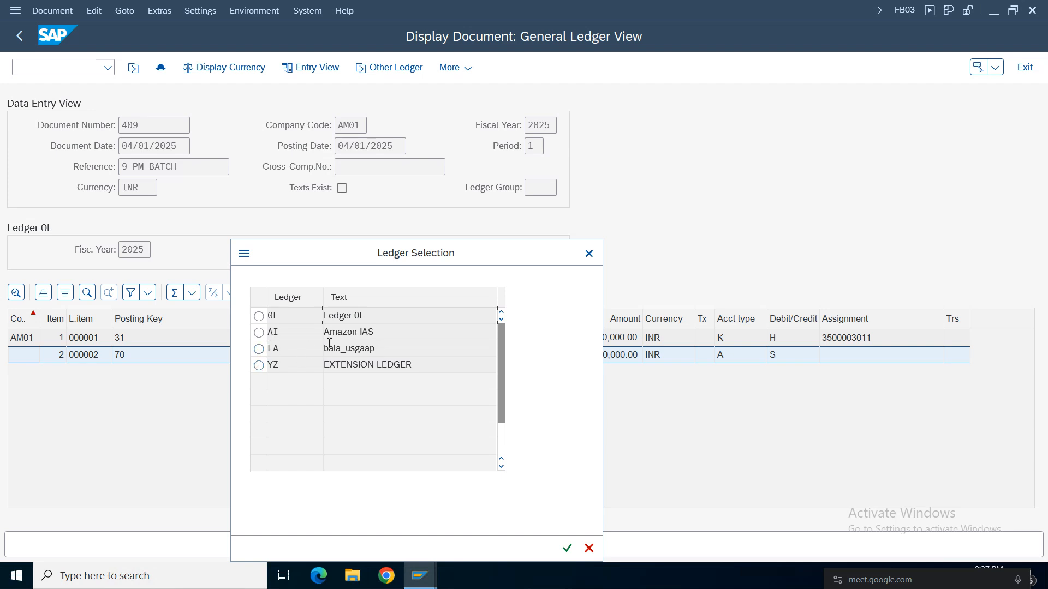
pyautogui.click(258, 333)
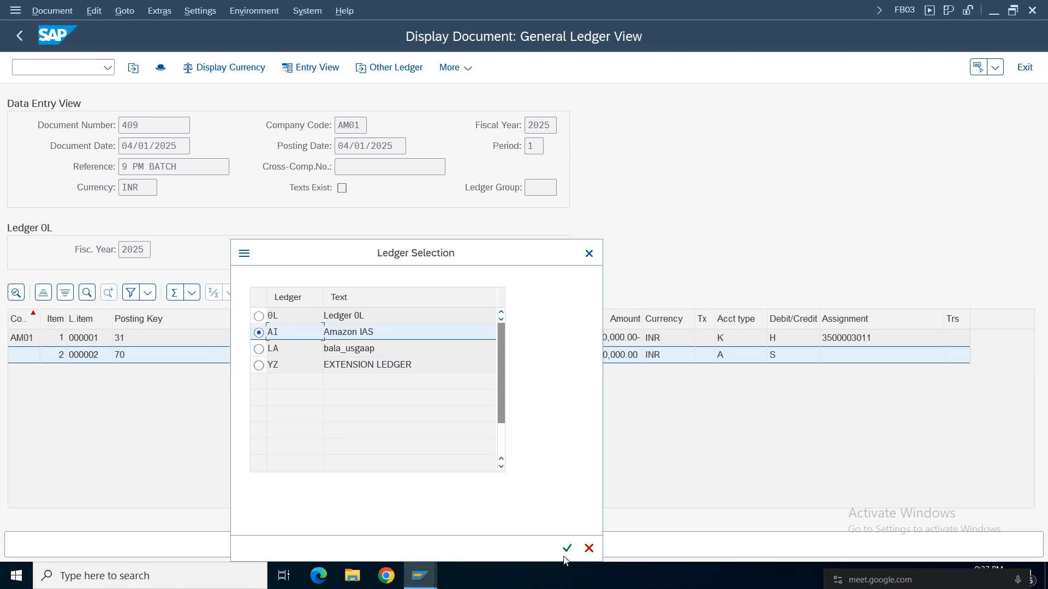
pyautogui.press('Return')
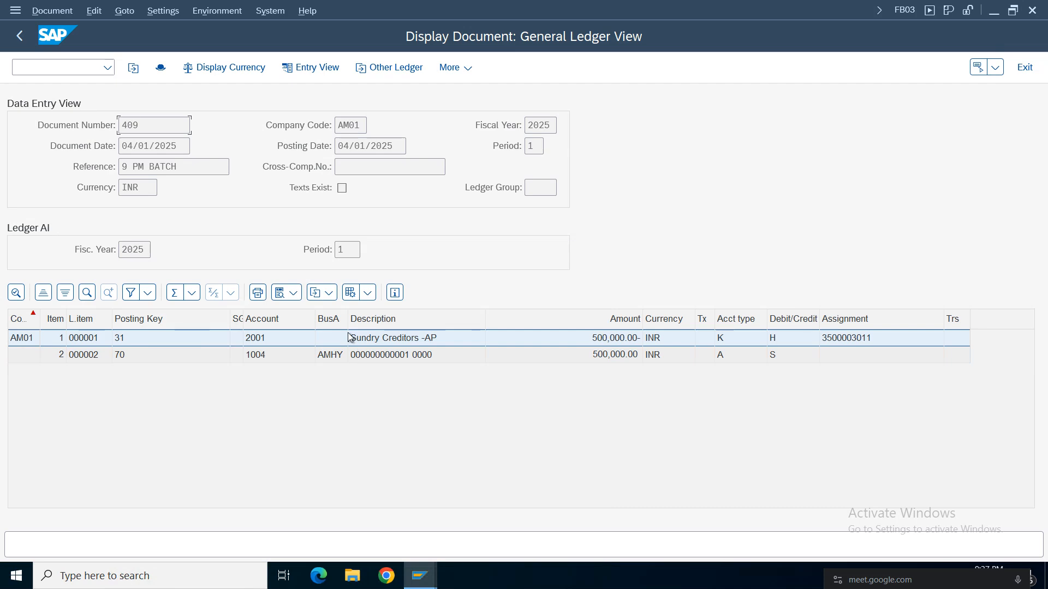
pyautogui.click(381, 355)
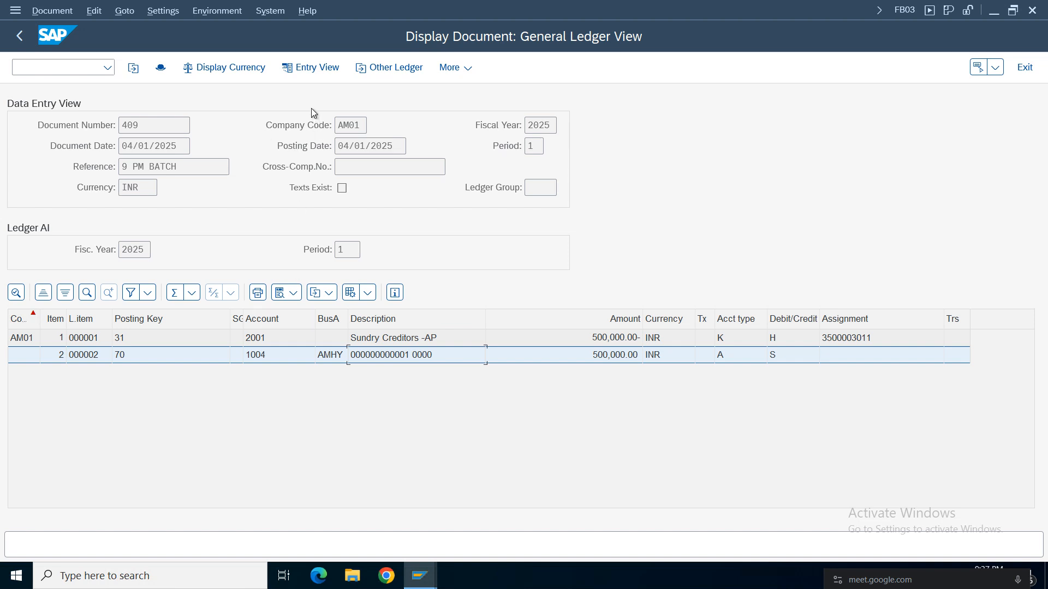
# Leave the general ledger view, redisplay the document just posted from F-90 and show its asset accounting documents.
pyautogui.click(22, 40)
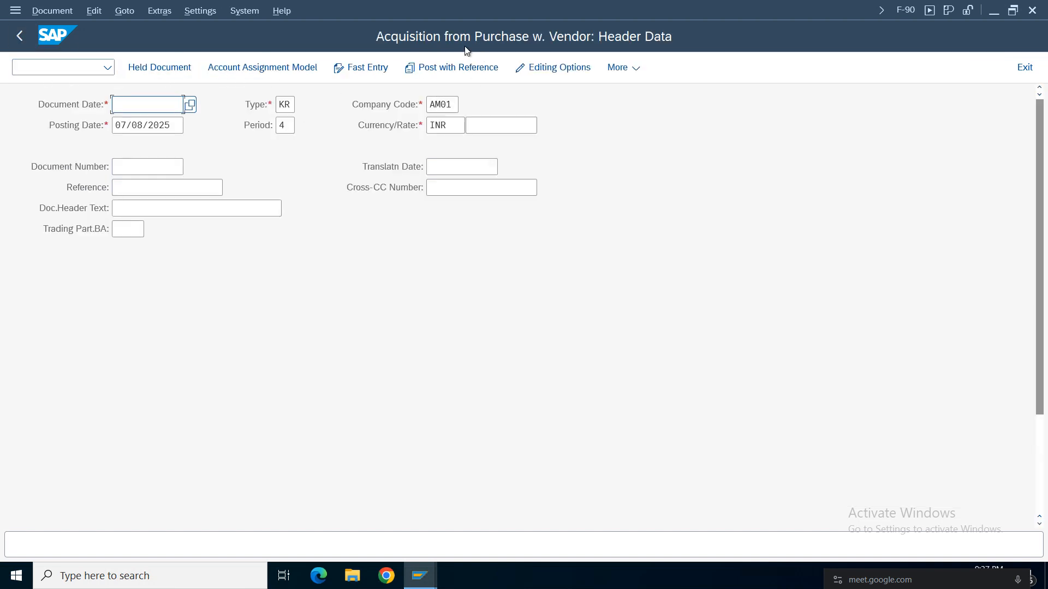
pyautogui.click(45, 10)
pyautogui.click(60, 107)
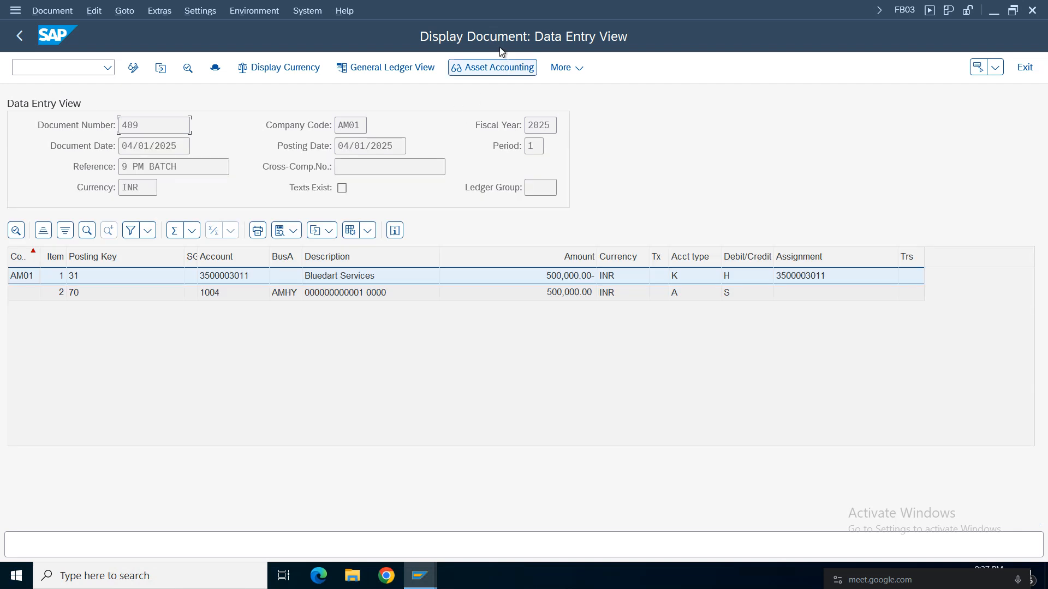
pyautogui.click(489, 72)
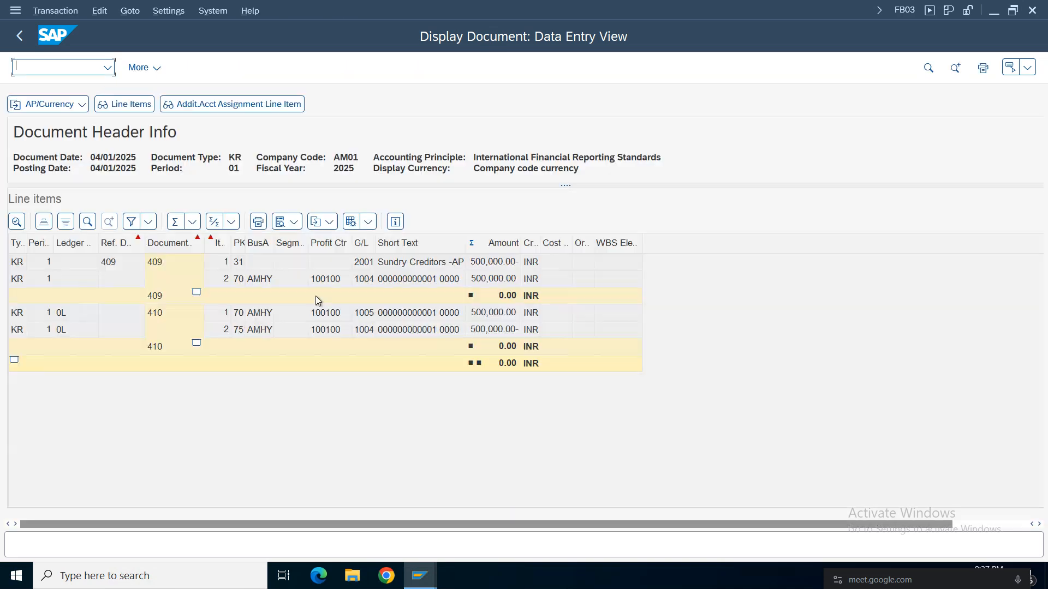
# Examine the profit centers and amounts of the asset line items posted for the IFRS accounting principle.
pyautogui.click(322, 279)
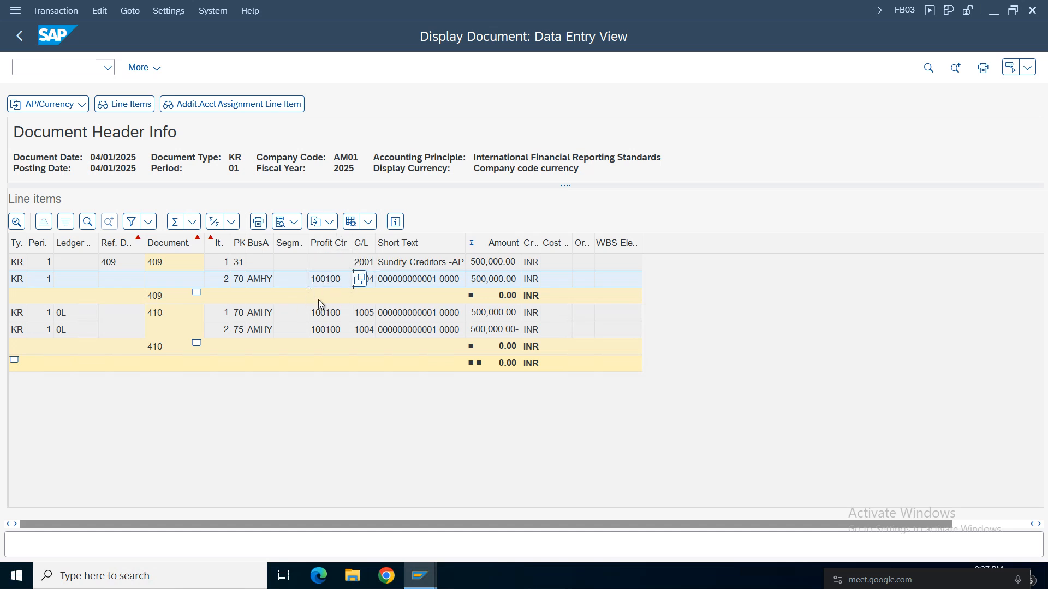
pyautogui.click(327, 315)
pyautogui.click(326, 283)
pyautogui.click(478, 320)
pyautogui.click(480, 331)
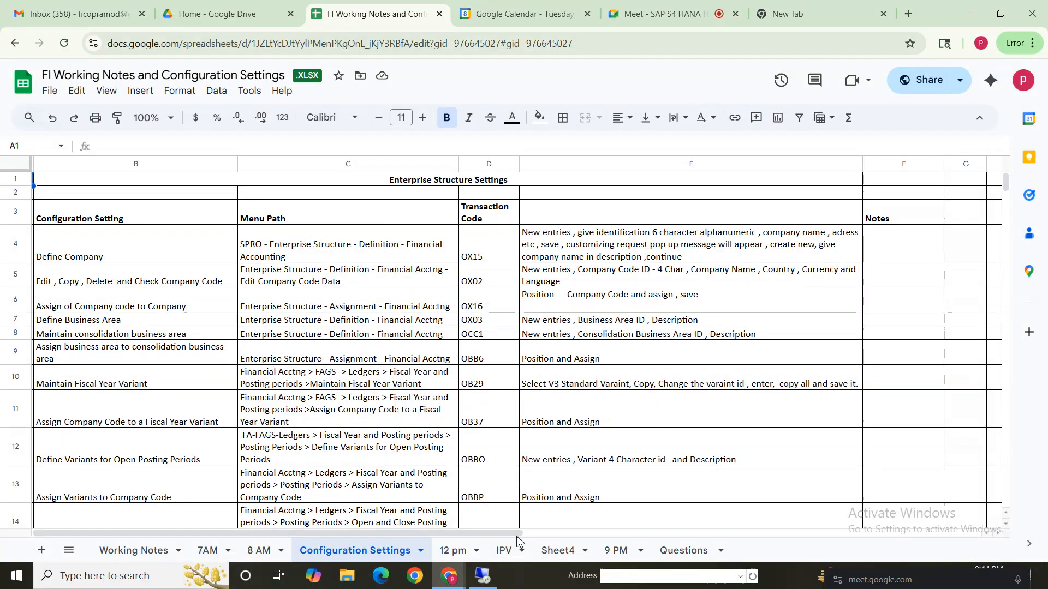
# In the FI working notes spreadsheet, search the 9 PM sheet for "asset" and step through the matches to the debit and credit entries.
pyautogui.click(612, 551)
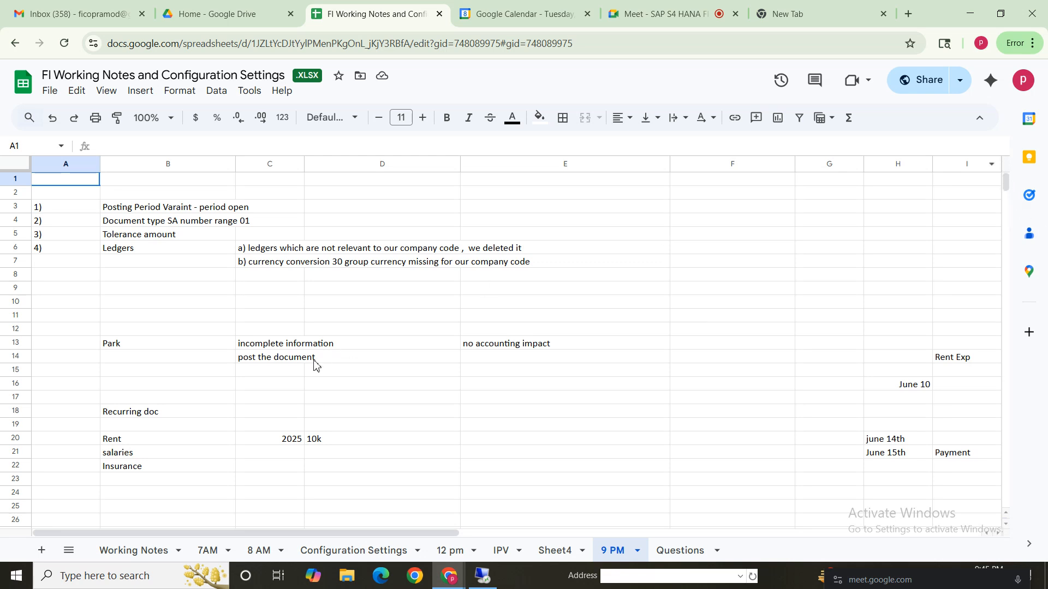
pyautogui.hotkey('ctrl', 'f')
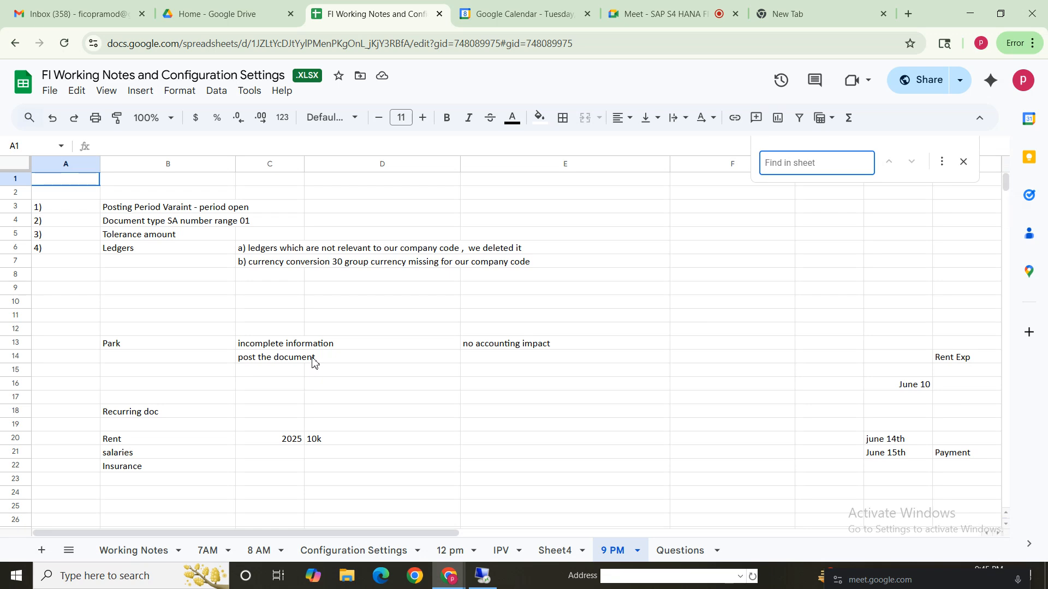
pyautogui.write('asset')
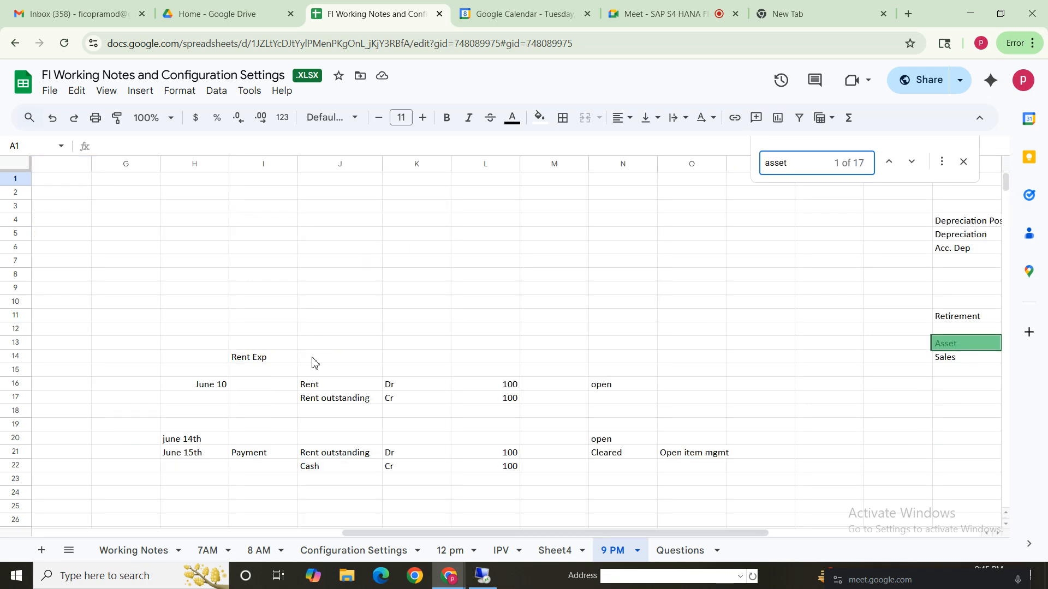
pyautogui.press('Return')
pyautogui.press('Return')
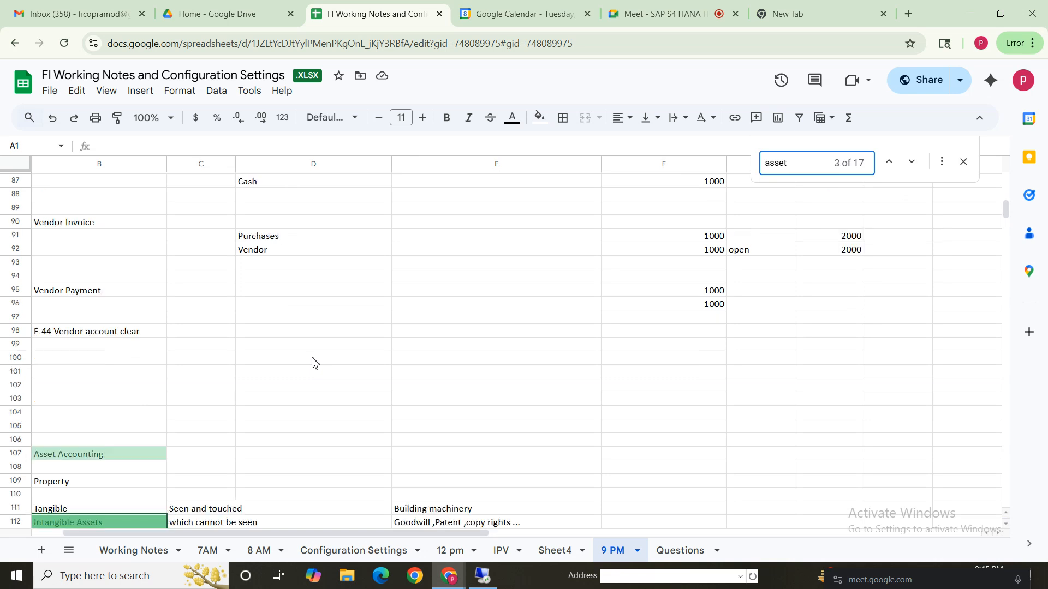
pyautogui.press('Return')
pyautogui.press('Return')
pyautogui.press('Return')
pyautogui.press('Return')
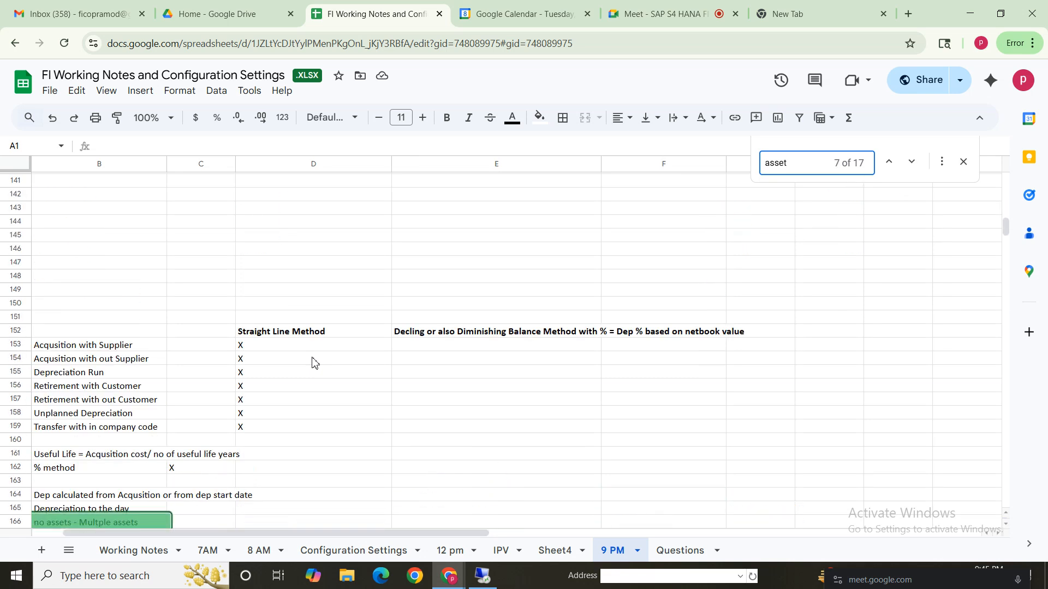
pyautogui.press('Return')
pyautogui.press('Return')
pyautogui.press('Return')
pyautogui.press('Return')
pyautogui.press('Return')
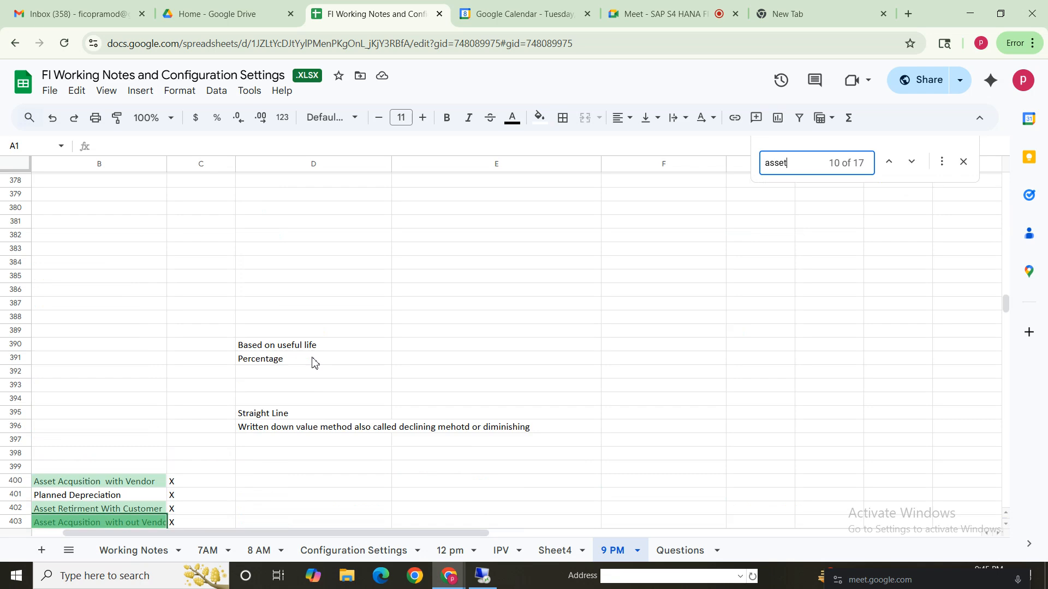
pyautogui.press('Return')
pyautogui.press('Return')
pyautogui.press('Return')
pyautogui.press('Return')
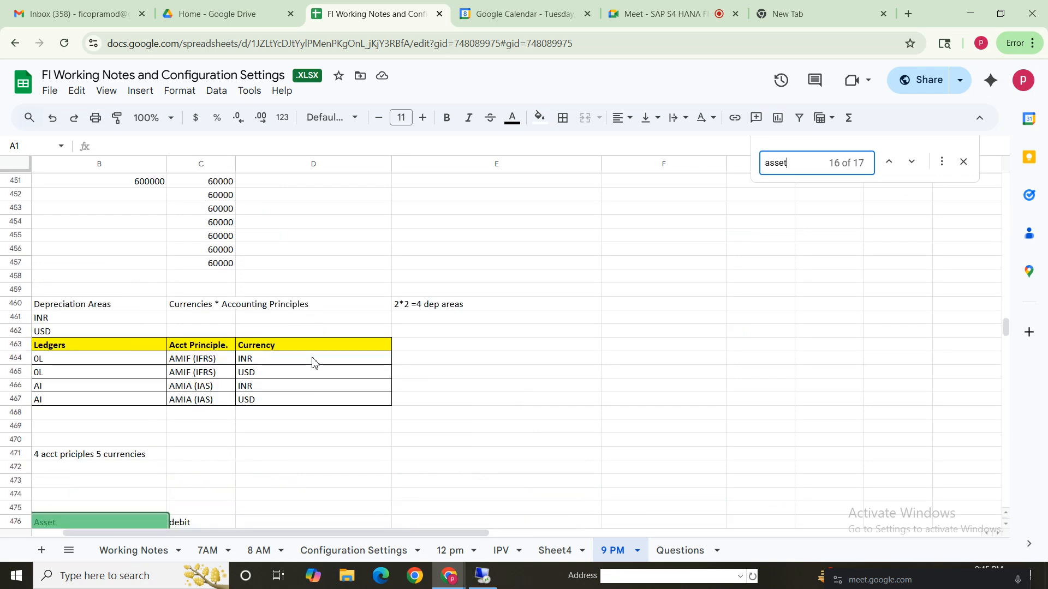
# Bring the full asset, supplier and technical clearing account entries into view below row 475 and close the search.
pyautogui.click(229, 454)
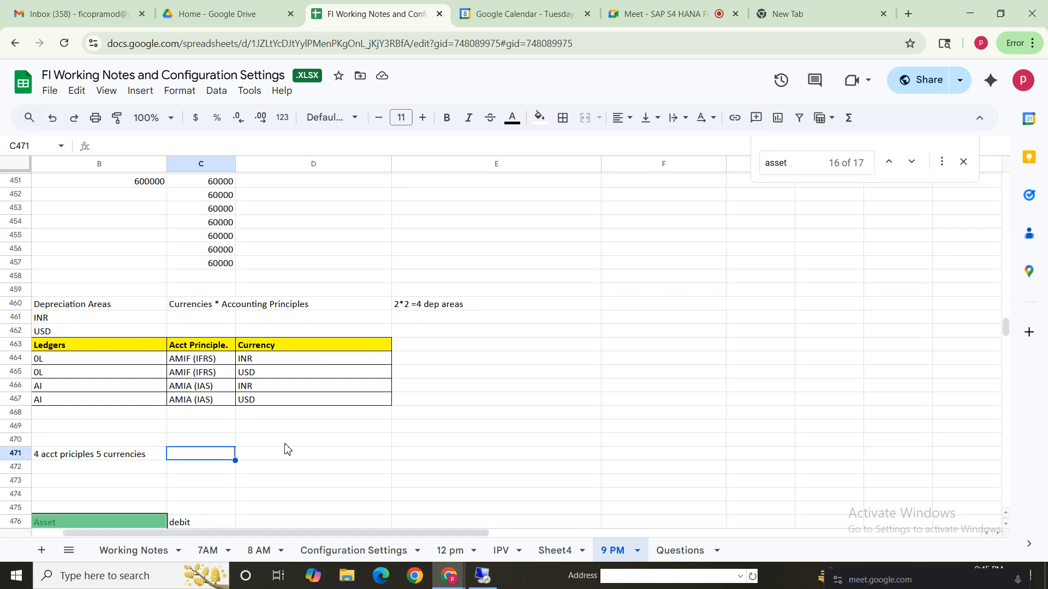
pyautogui.press('Down')
pyautogui.press('Down')
pyautogui.press('Down')
pyautogui.press('Down')
pyautogui.press('Down')
pyautogui.press('Down')
pyautogui.press('Down')
pyautogui.press('Down')
pyautogui.press('Down')
pyautogui.press('Down')
pyautogui.press('Down')
pyautogui.press('Down')
pyautogui.press('Down')
pyautogui.press('Down')
pyautogui.press('Down')
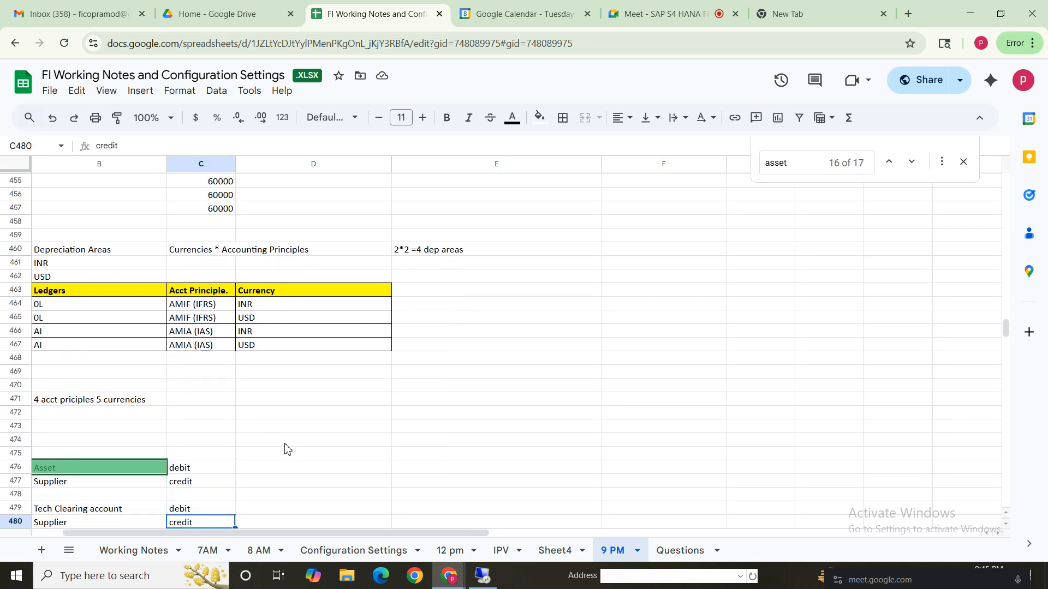
pyautogui.press('Down')
pyautogui.press('Down')
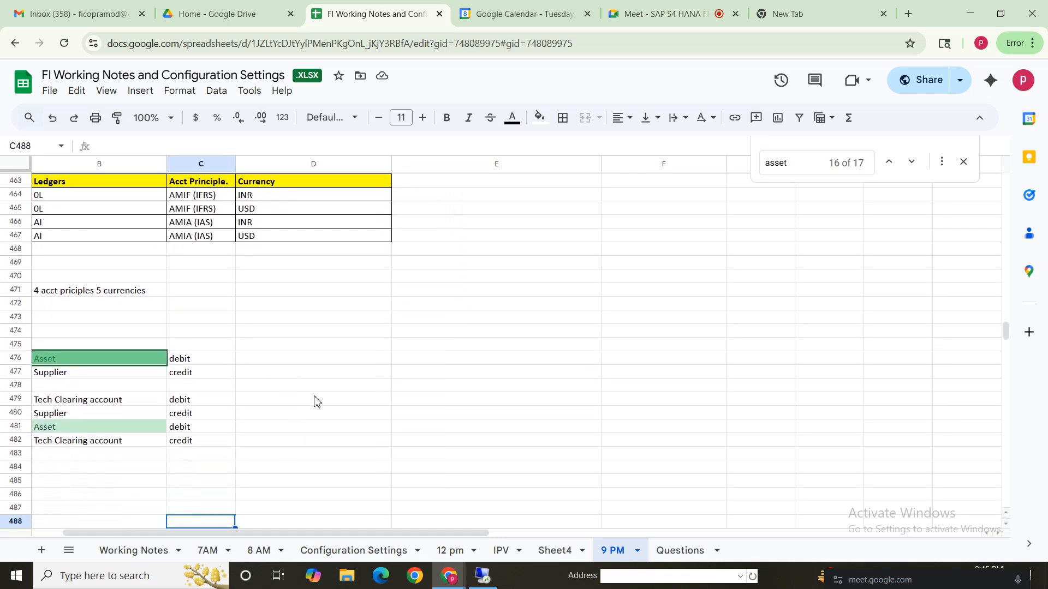
pyautogui.click(256, 389)
pyautogui.click(53, 413)
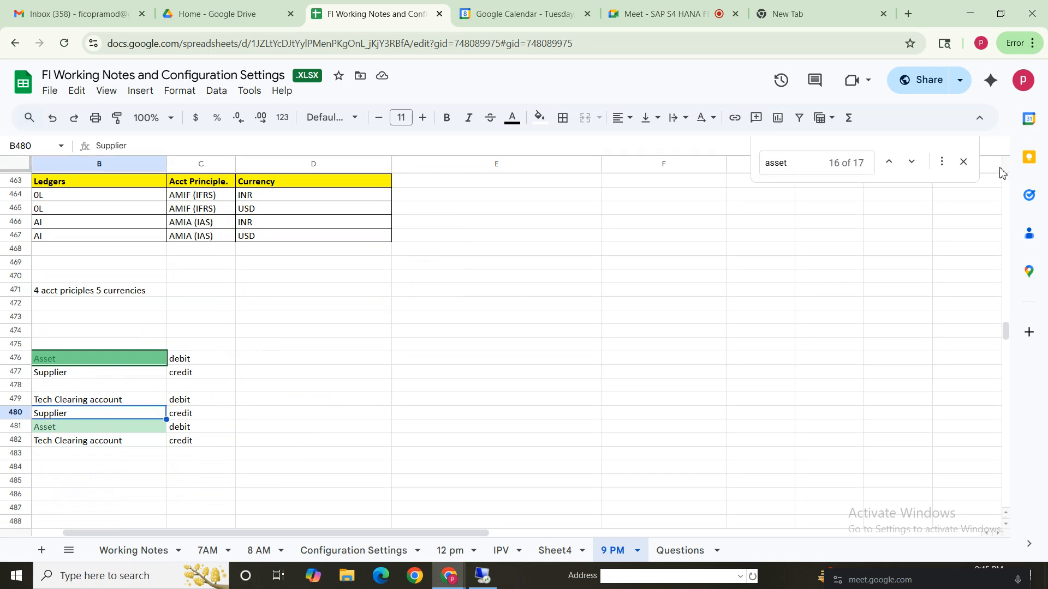
pyautogui.click(963, 161)
# Compare the direct asset-to-supplier entry in B476:C477 with the technical clearing entries in B479:C482.
pyautogui.click(65, 401)
pyautogui.moveTo(86, 362); pyautogui.dragTo(87, 373)
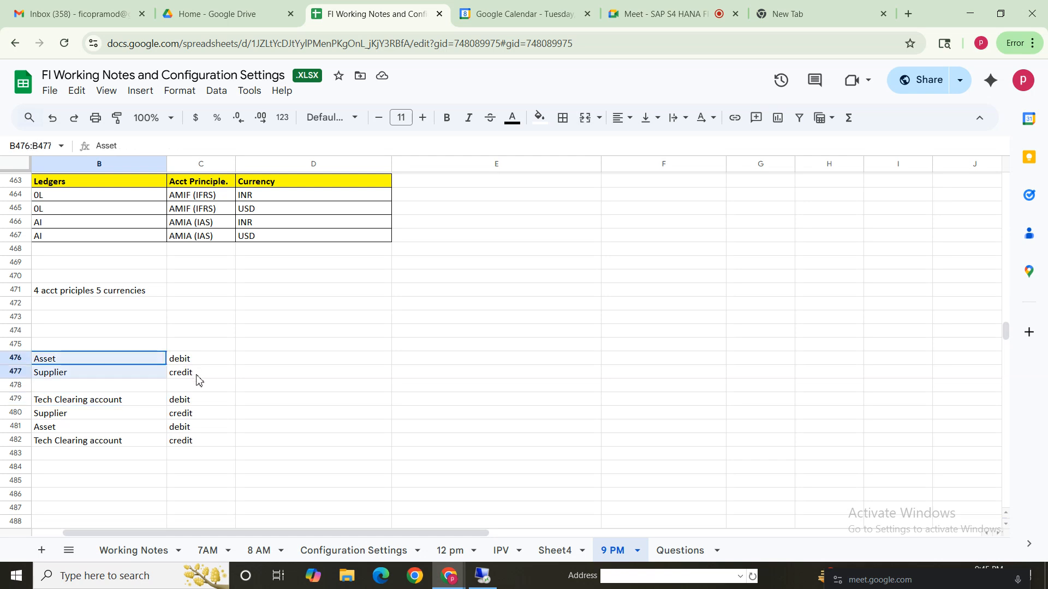
pyautogui.keyDown('shift'); pyautogui.click(197, 379); pyautogui.keyUp('shift')
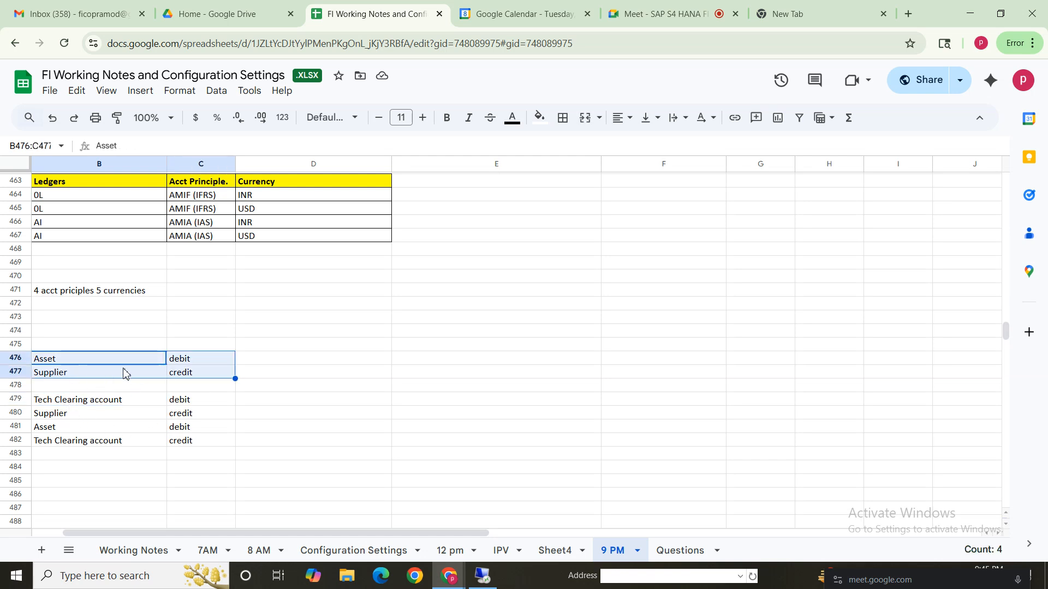
pyautogui.moveTo(89, 358); pyautogui.dragTo(225, 373)
pyautogui.moveTo(80, 403); pyautogui.dragTo(201, 443)
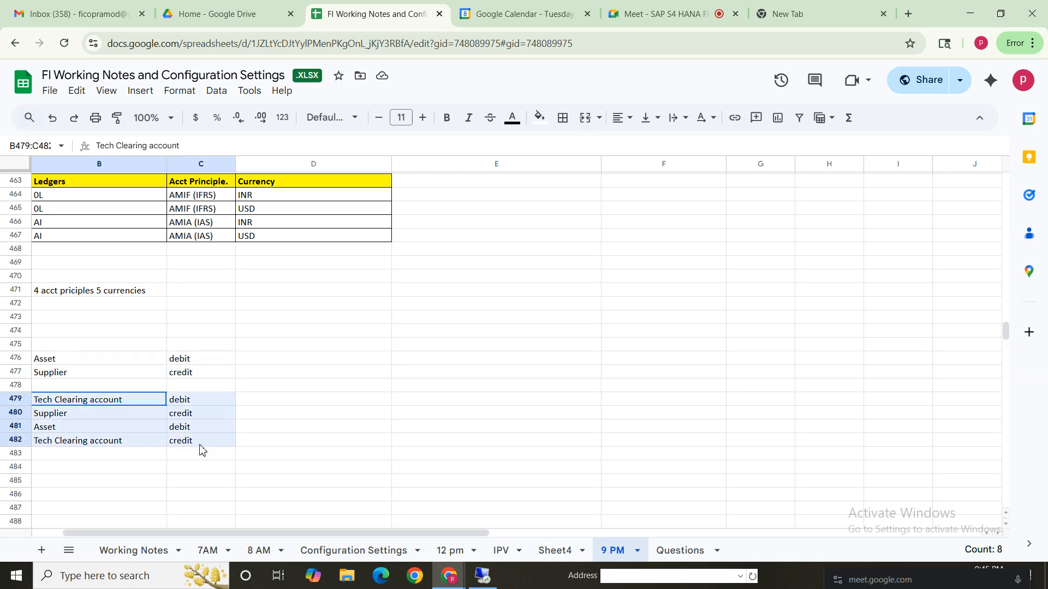
# Switch back to SAP, leave the asset accounting view and display document 409 again with FB03 in a new session.
pyautogui.click(483, 576)
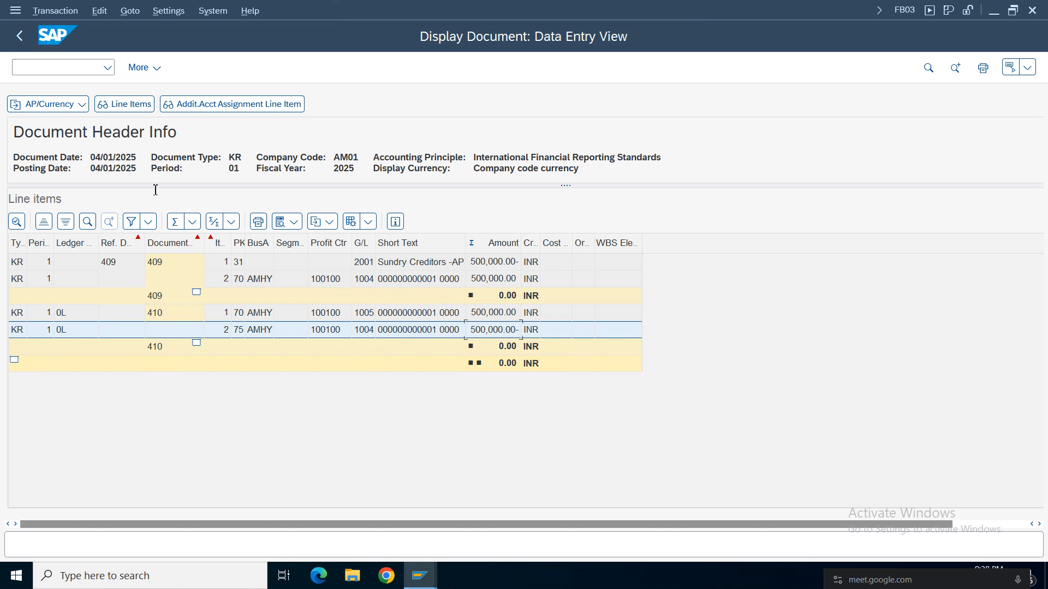
pyautogui.click(17, 34)
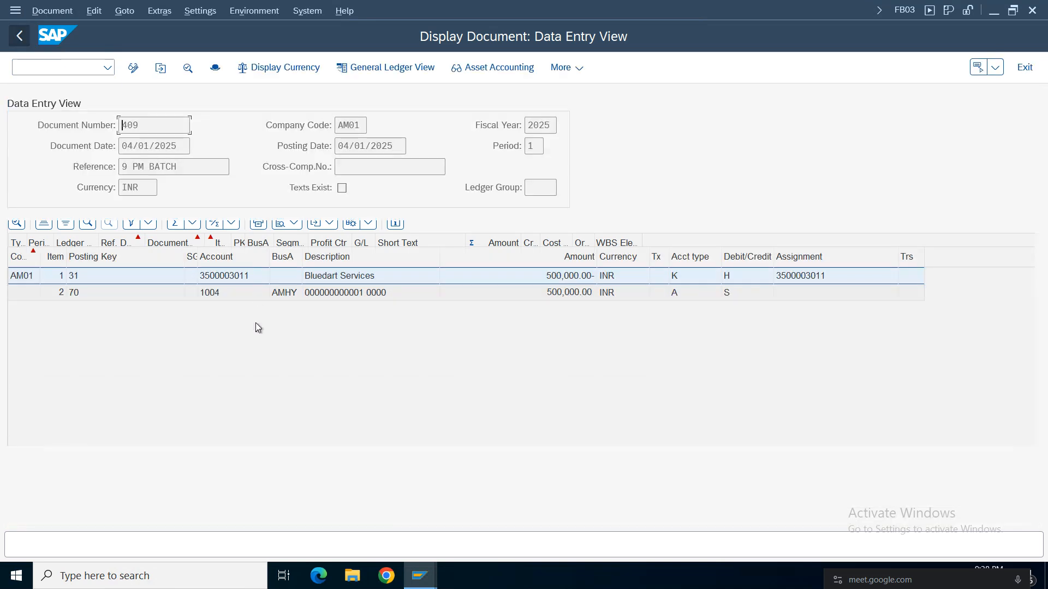
pyautogui.click(19, 35)
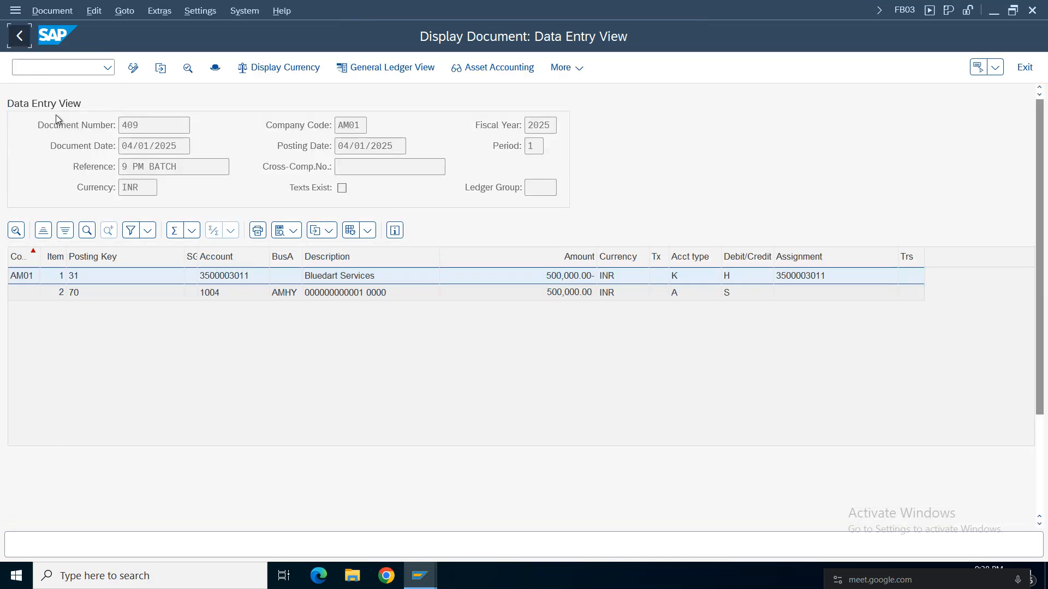
pyautogui.click(47, 68)
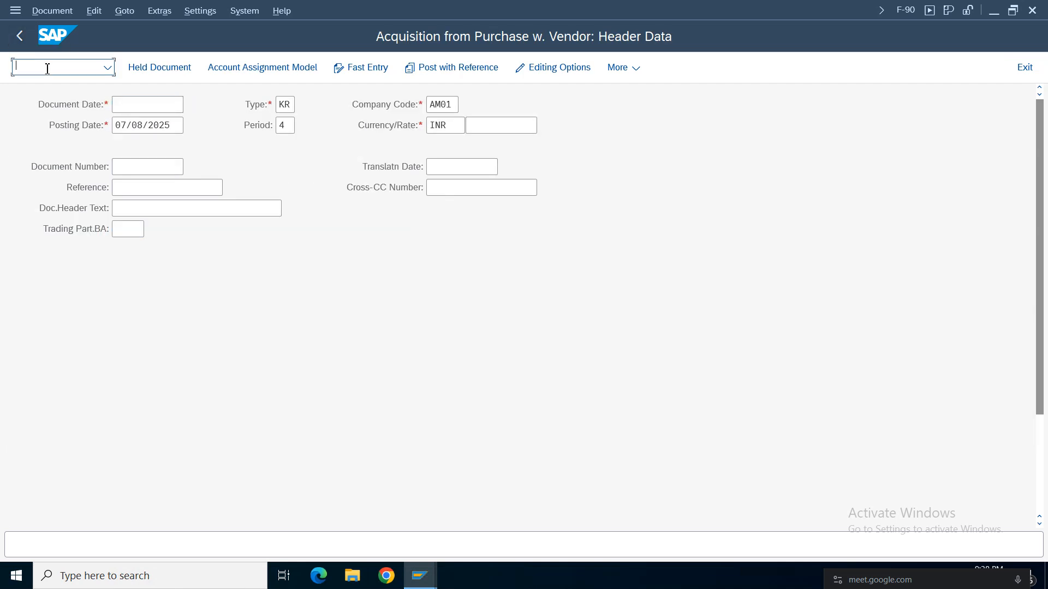
pyautogui.write('/ofb03')
pyautogui.press('Return')
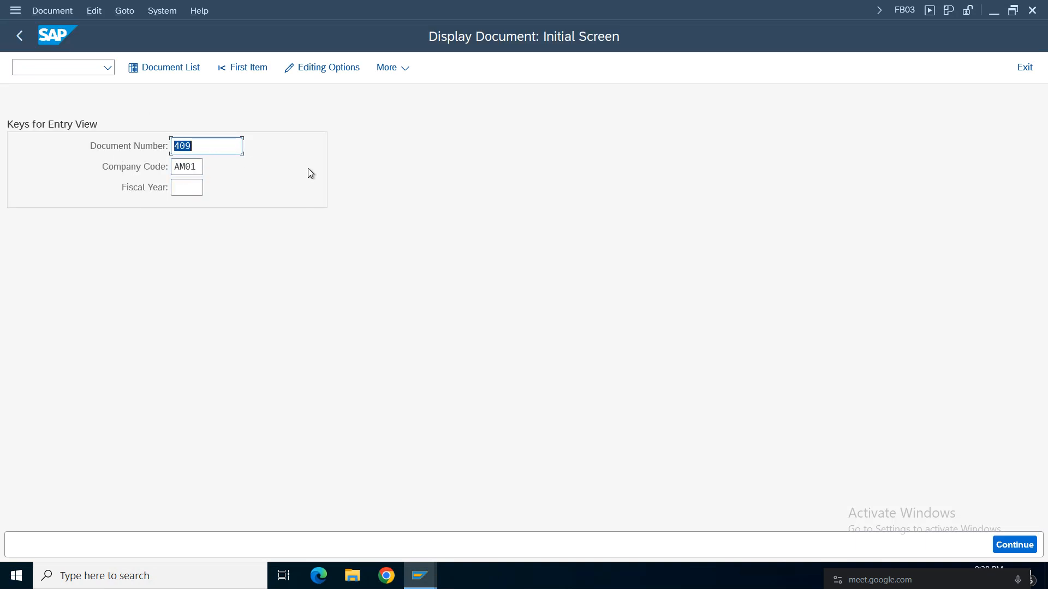
pyautogui.press('Return')
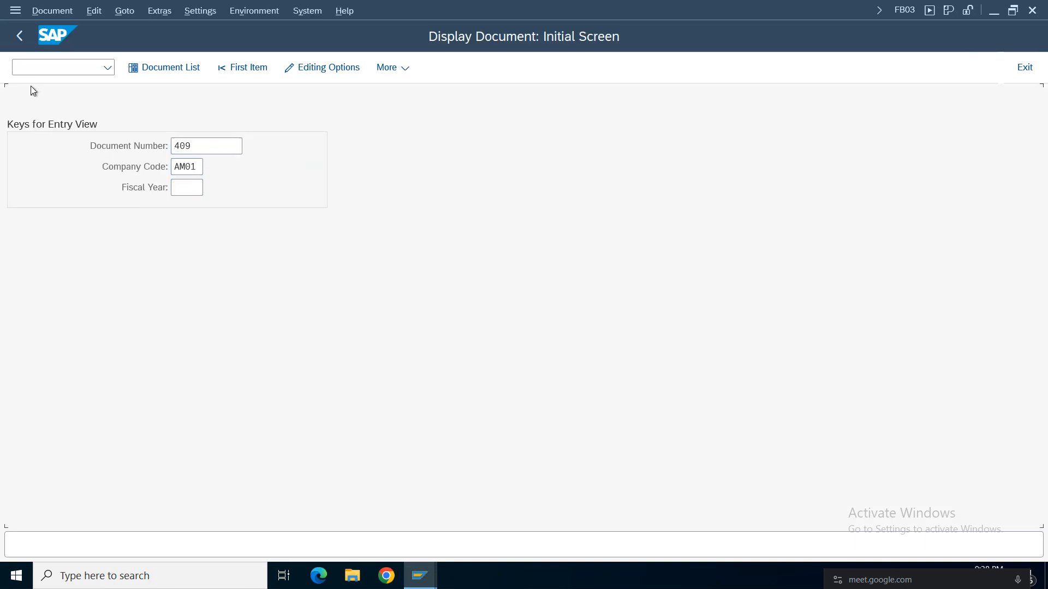
# Go back to the FB03 document list, list AM01 documents with entry date July 8, 2025 and widen the company code column.
pyautogui.click(19, 36)
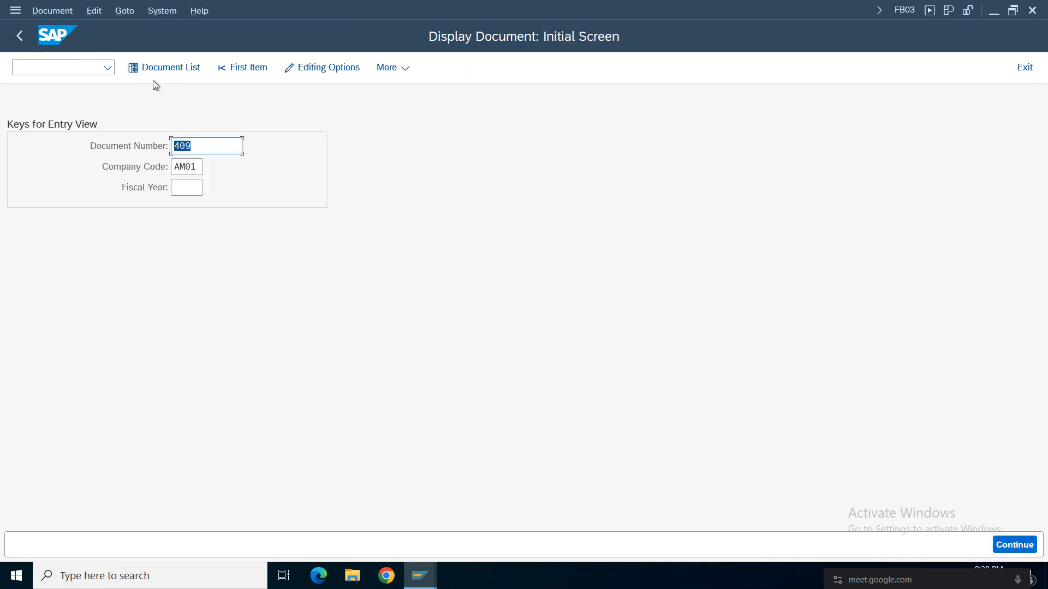
pyautogui.click(163, 68)
pyautogui.click(241, 167)
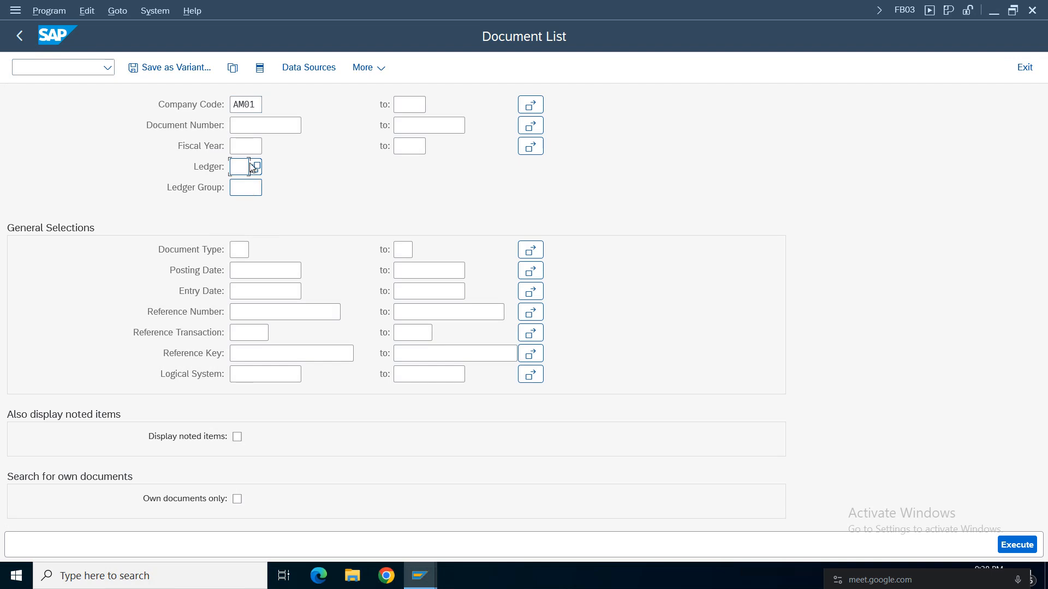
pyautogui.click(268, 291)
pyautogui.click(308, 294)
pyautogui.doubleClick(196, 358)
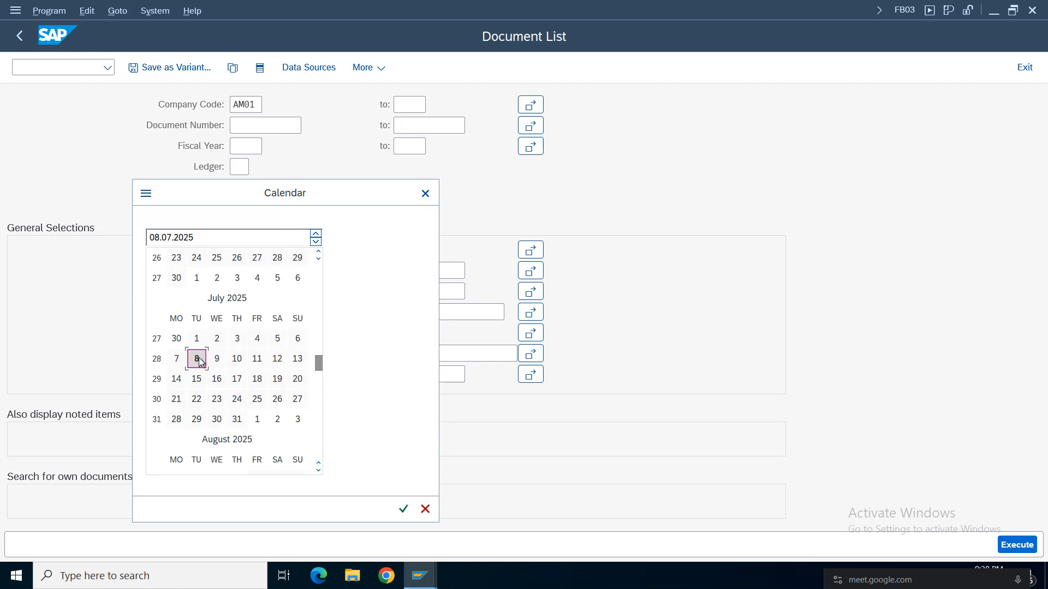
pyautogui.click(1024, 549)
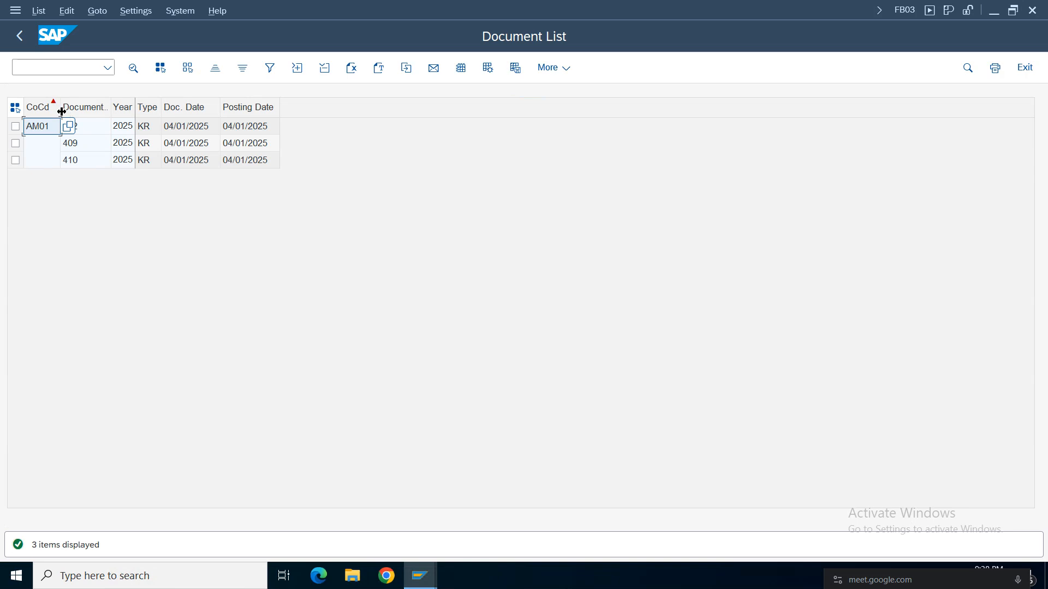
pyautogui.moveTo(60, 107); pyautogui.dragTo(99, 107)
pyautogui.click(306, 165)
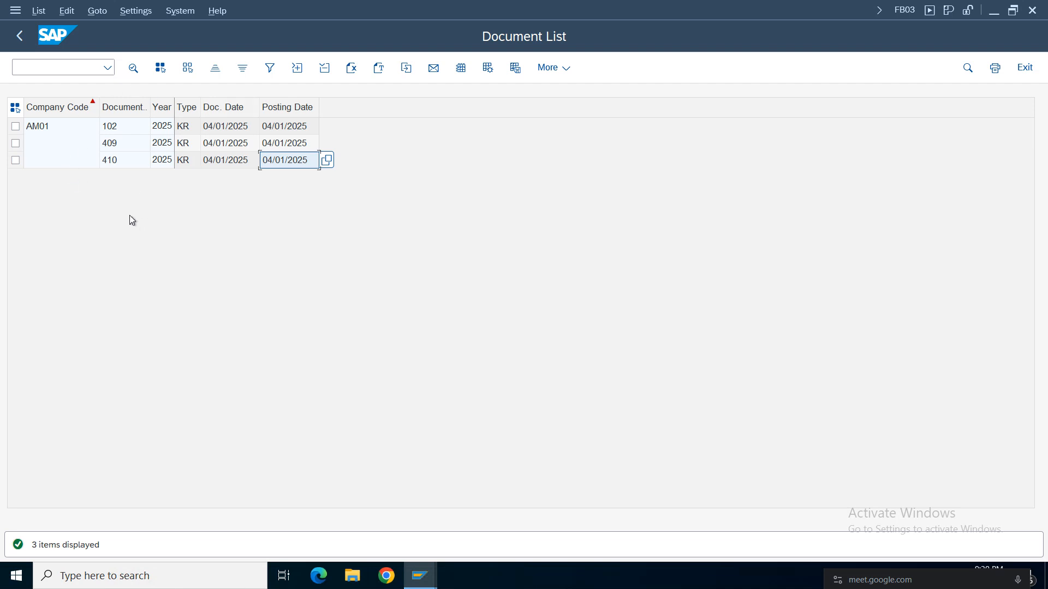
# Open document 102 from the list and examine the G/L accounts of its asset items with posting keys 70 and 75.
pyautogui.doubleClick(116, 129)
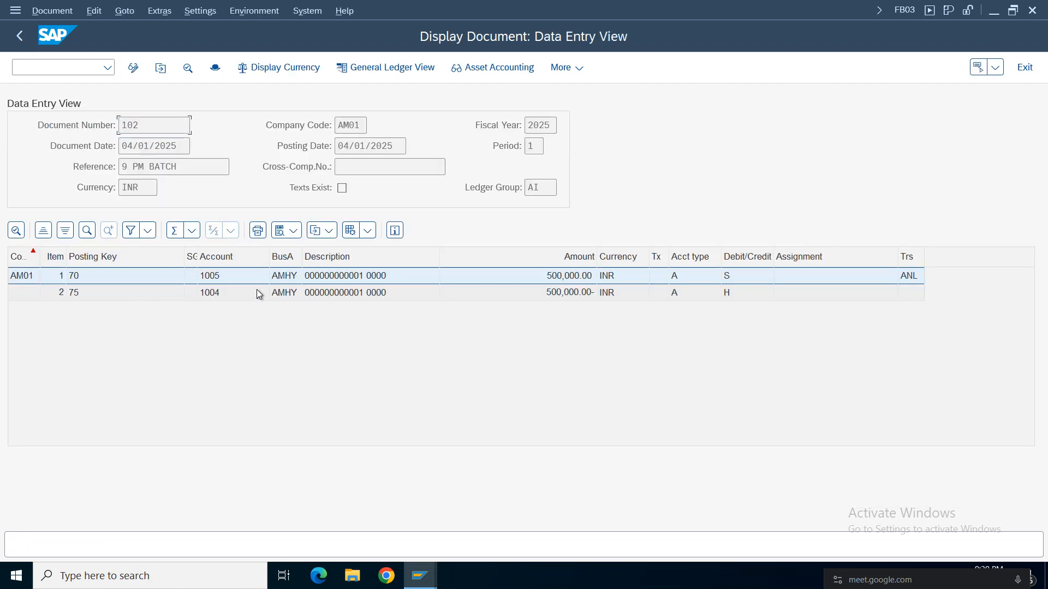
pyautogui.click(216, 294)
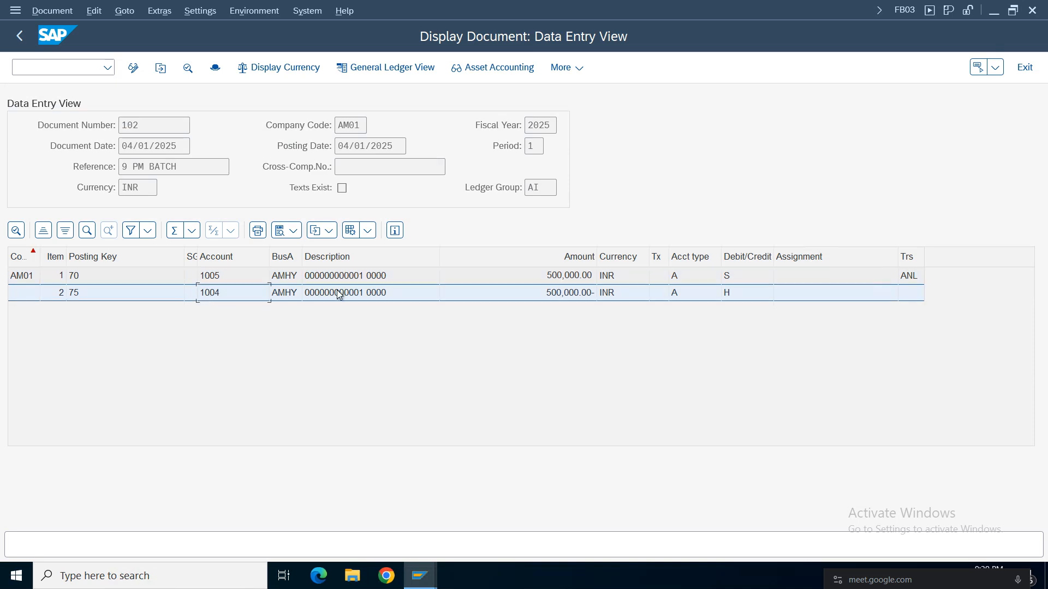
pyautogui.doubleClick(292, 279)
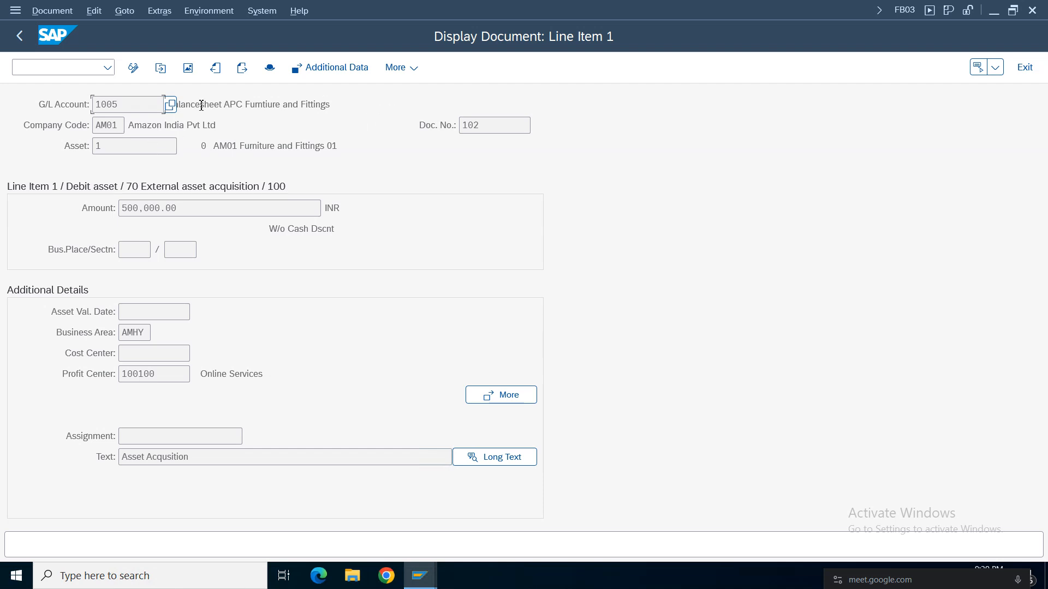
pyautogui.tripleClick(201, 105)
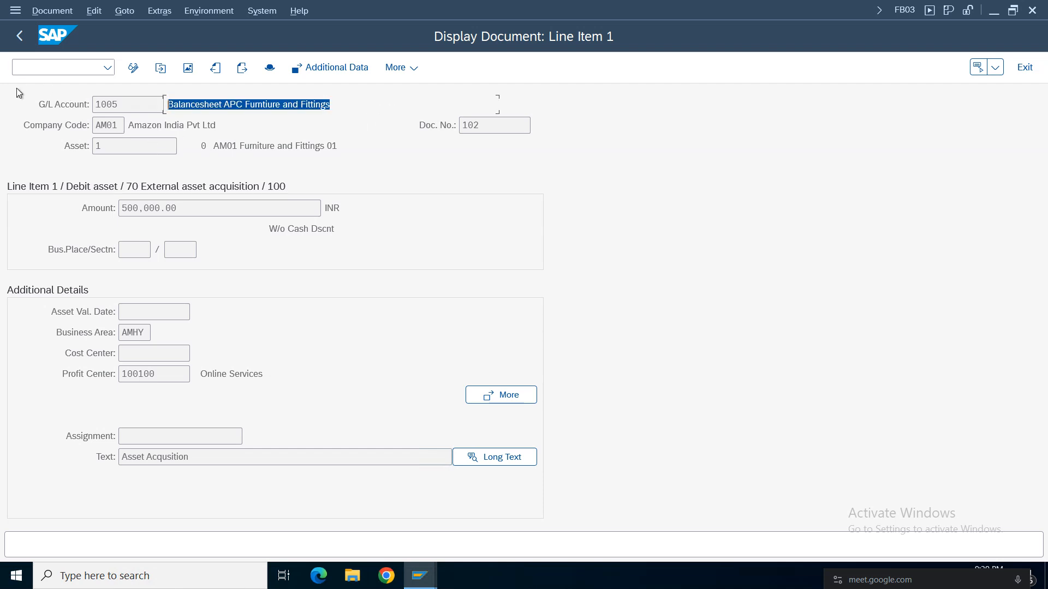
pyautogui.click(25, 37)
pyautogui.click(211, 293)
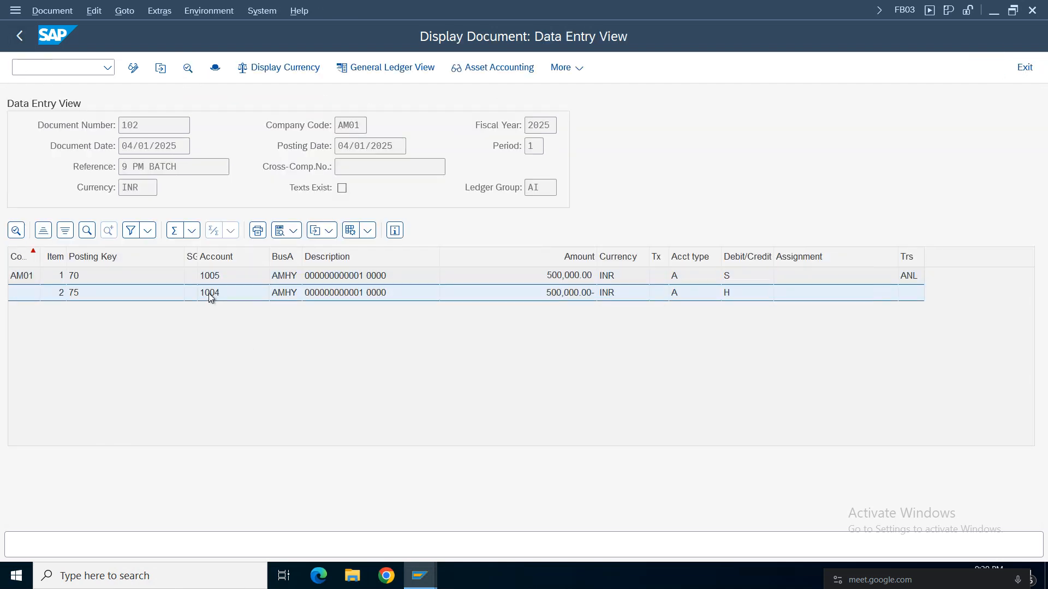
# Check the G/L account of document 102's posting key 75 item against the asset and technical clearing entries in B481:C482 of the spreadsheet.
pyautogui.doubleClick(211, 293)
pyautogui.tripleClick(314, 106)
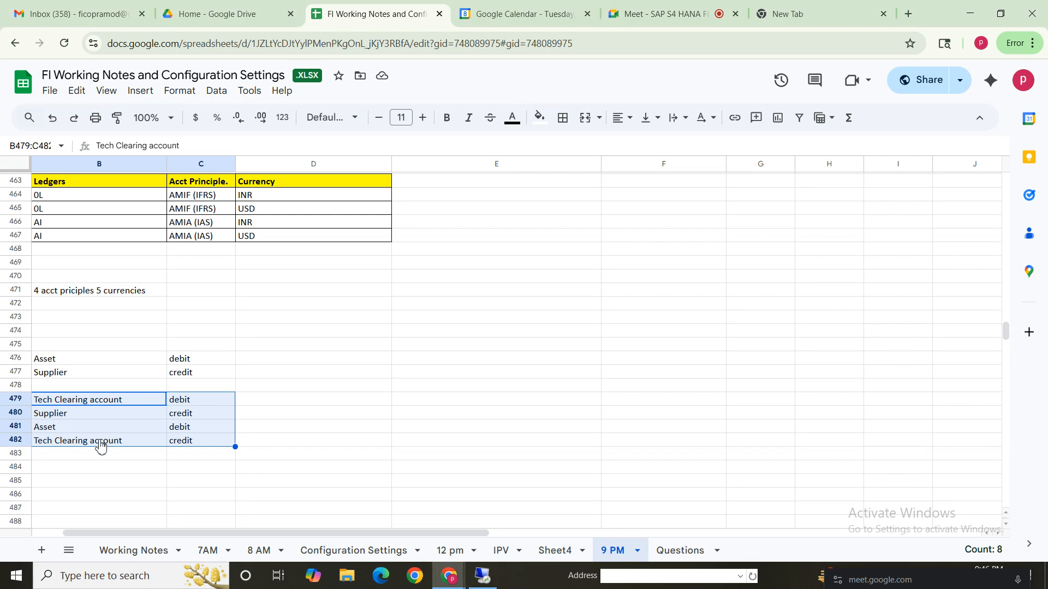
pyautogui.click(78, 470)
pyautogui.moveTo(61, 431); pyautogui.dragTo(201, 446)
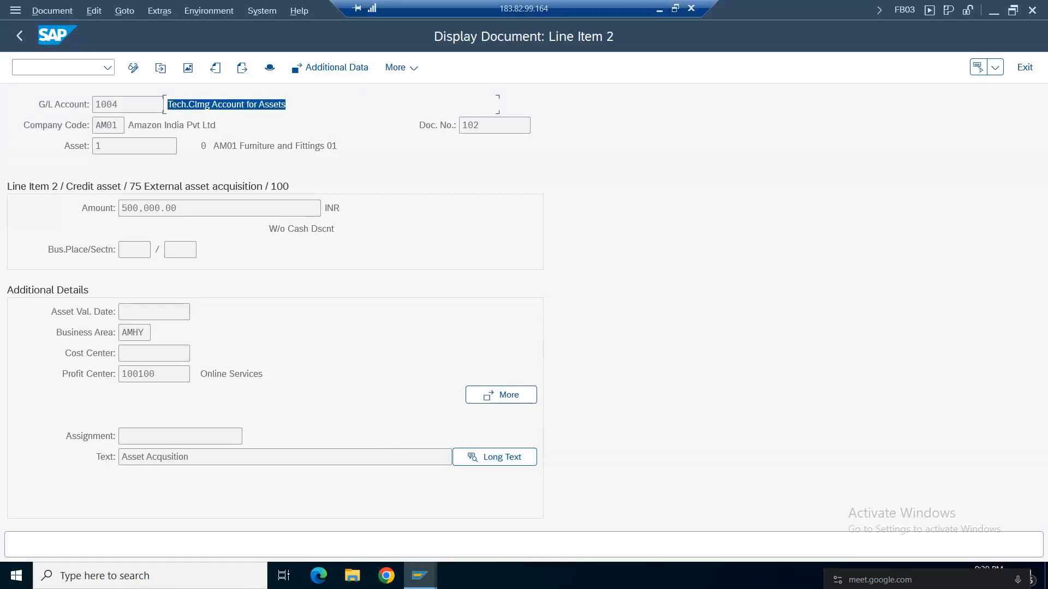
pyautogui.click(19, 36)
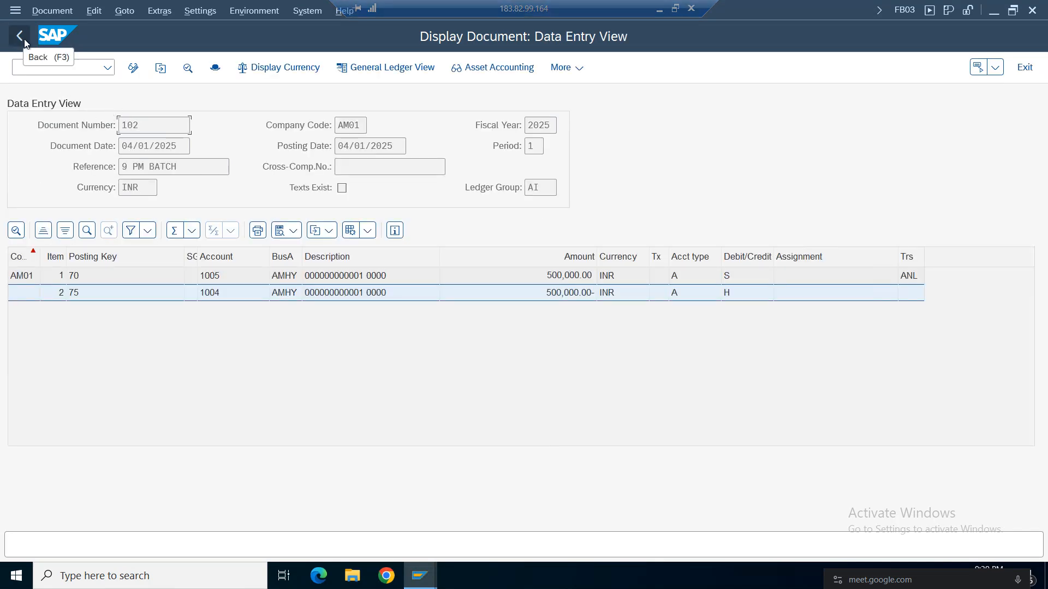
# Return to the document list, open document 409 and examine the G/L account of its posting key 70 asset item.
pyautogui.click(21, 40)
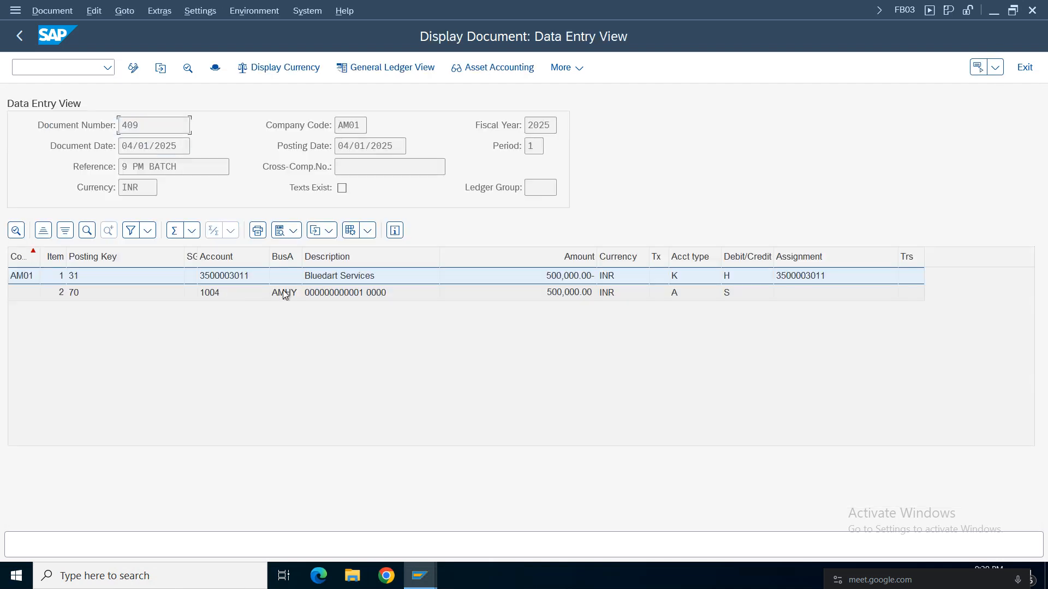
pyautogui.click(337, 295)
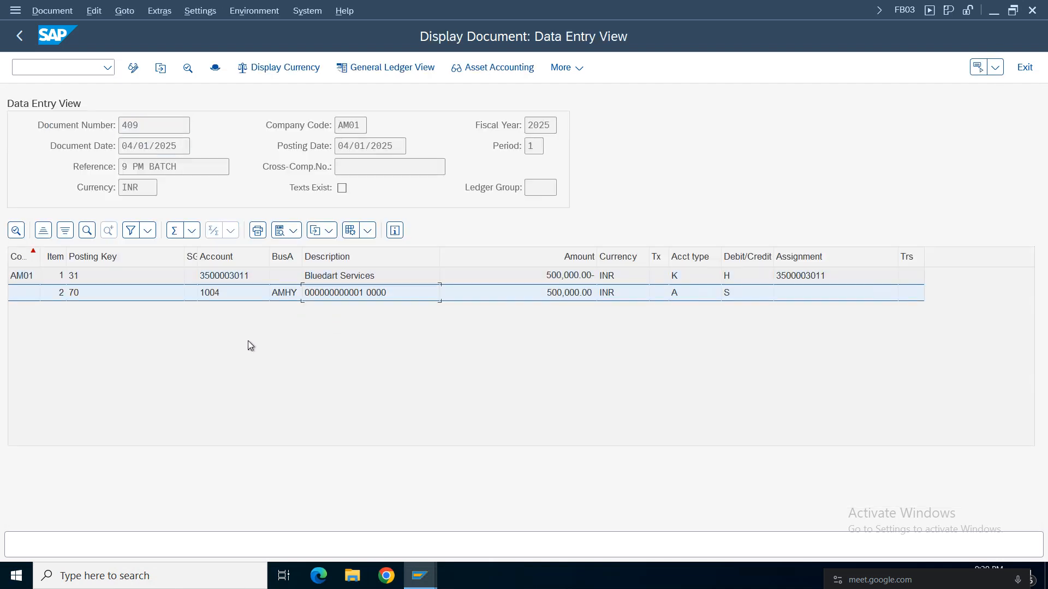
pyautogui.click(338, 277)
pyautogui.click(325, 294)
pyautogui.doubleClick(221, 293)
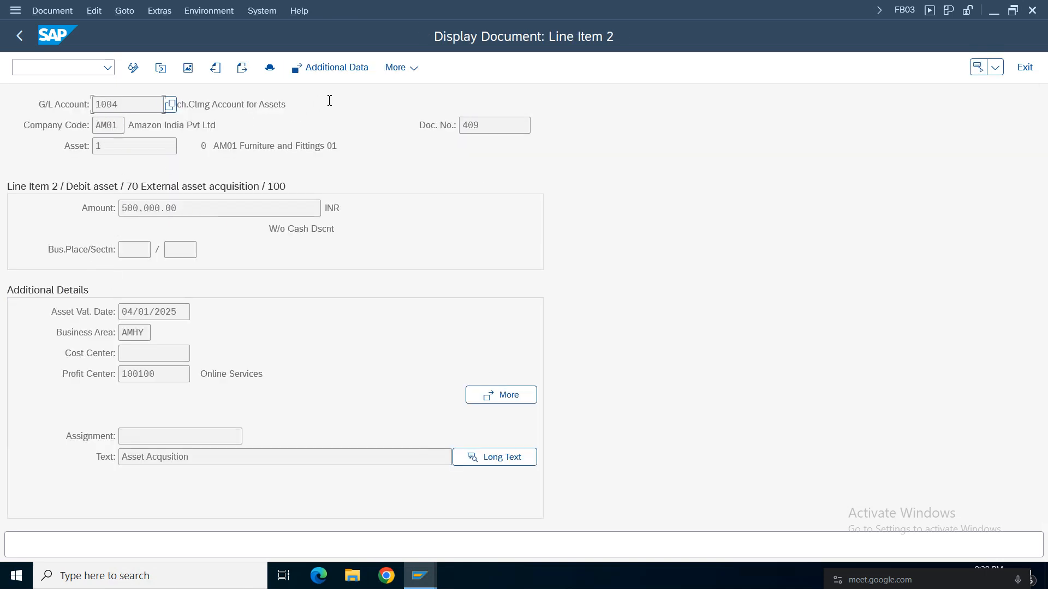
pyautogui.moveTo(330, 101); pyautogui.dragTo(174, 104)
pyautogui.click(20, 36)
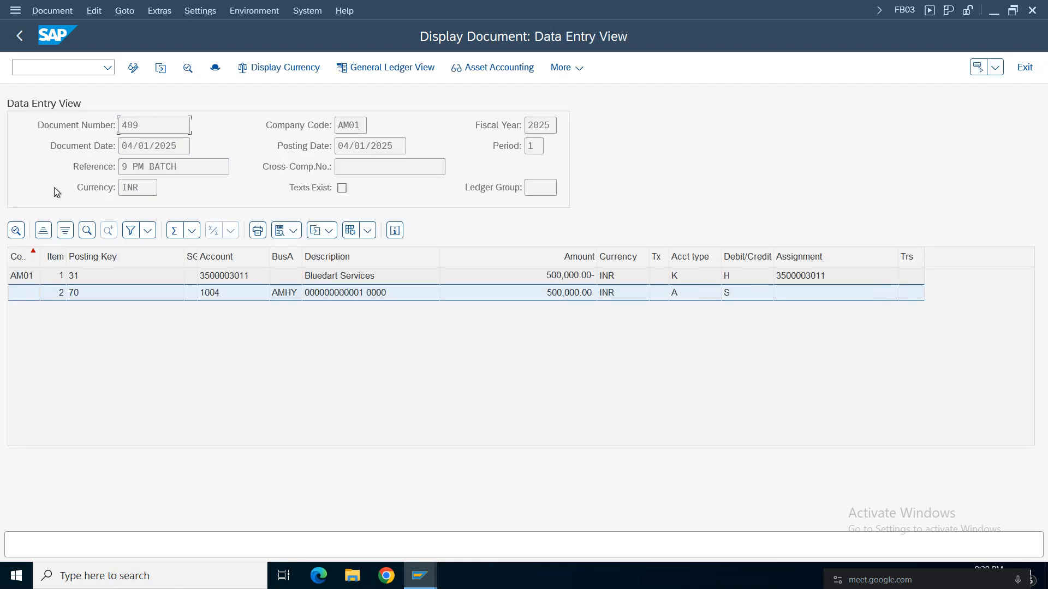
# Go back and open document 410, then examine the G/L accounts of its posting key 70 and 75 items.
pyautogui.click(21, 38)
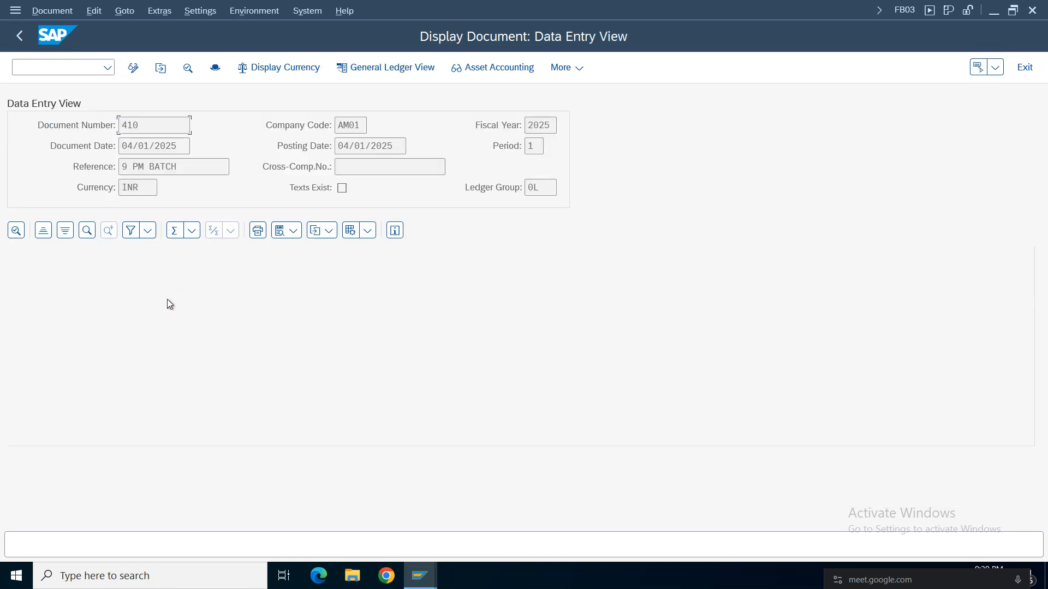
pyautogui.click(213, 298)
pyautogui.click(217, 278)
pyautogui.click(218, 294)
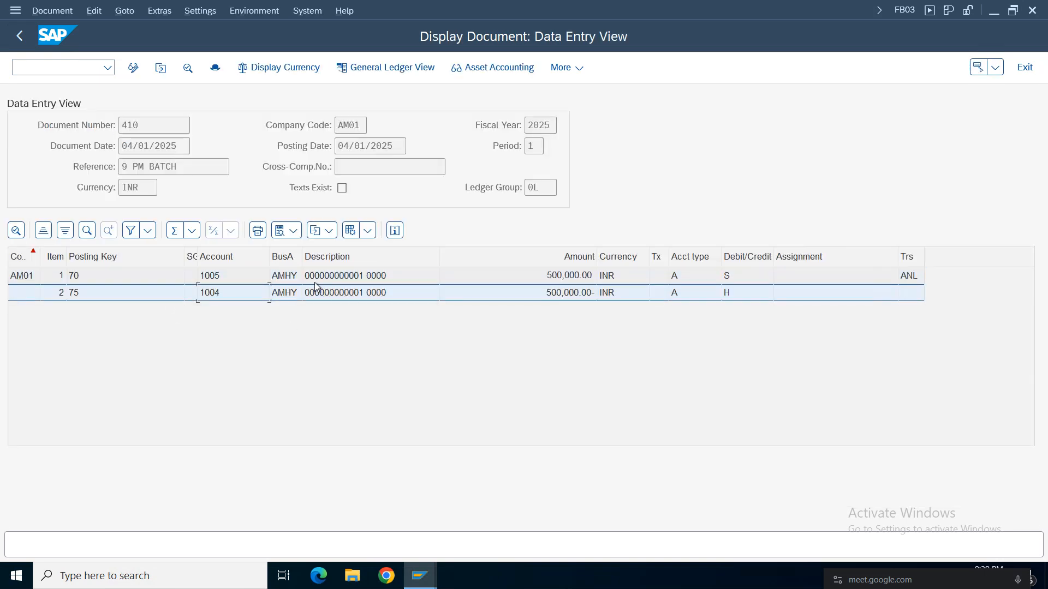
pyautogui.doubleClick(345, 278)
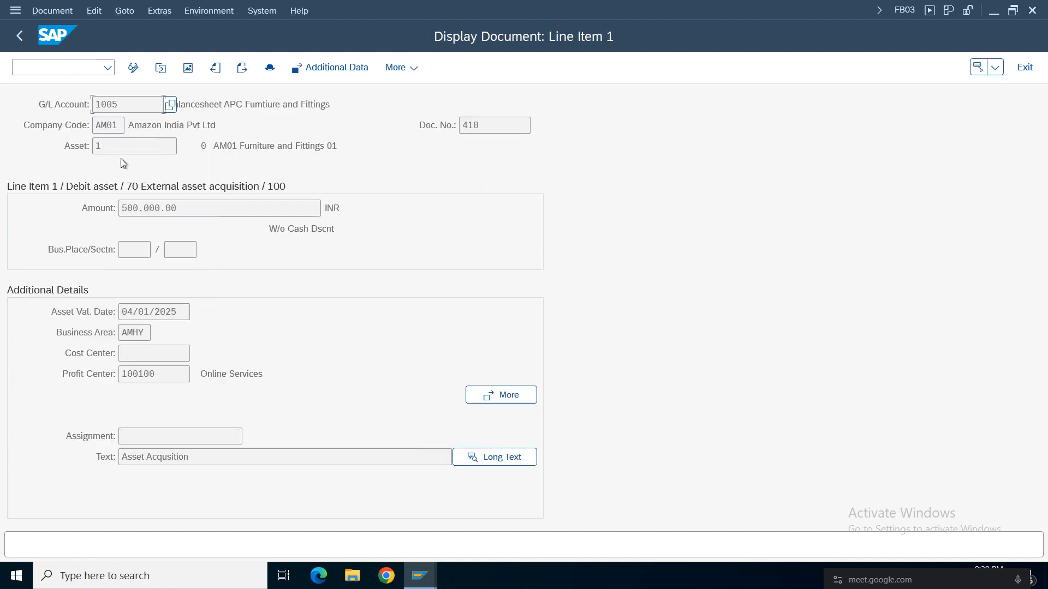
pyautogui.click(19, 37)
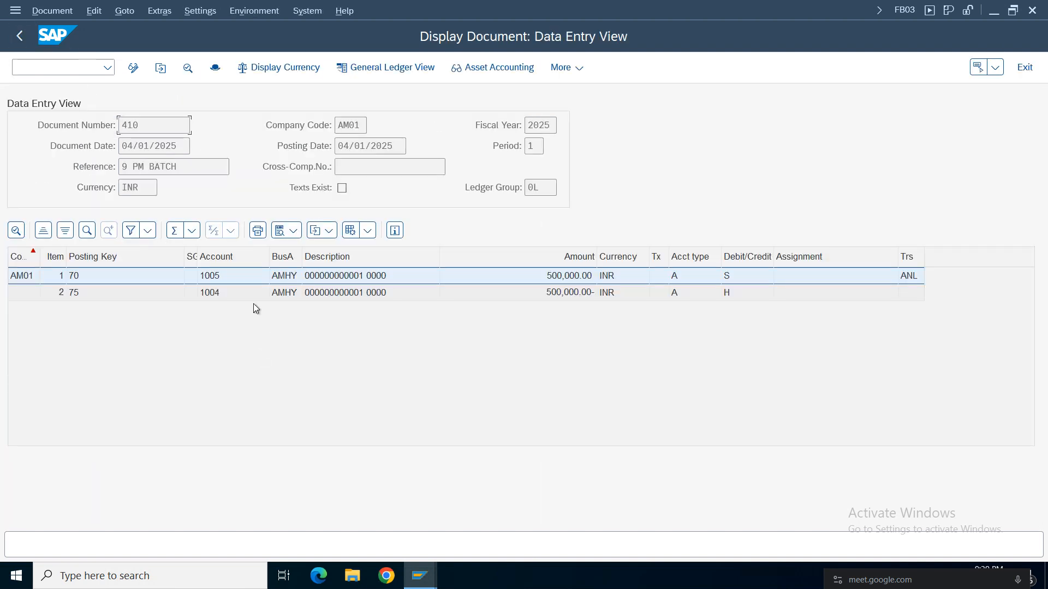
pyautogui.doubleClick(220, 293)
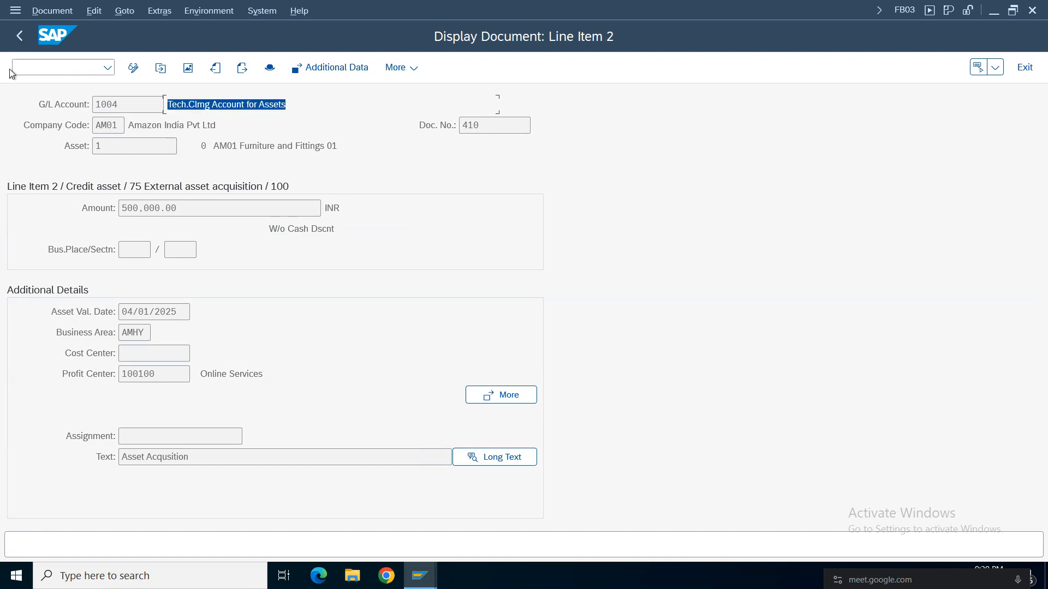
pyautogui.click(21, 37)
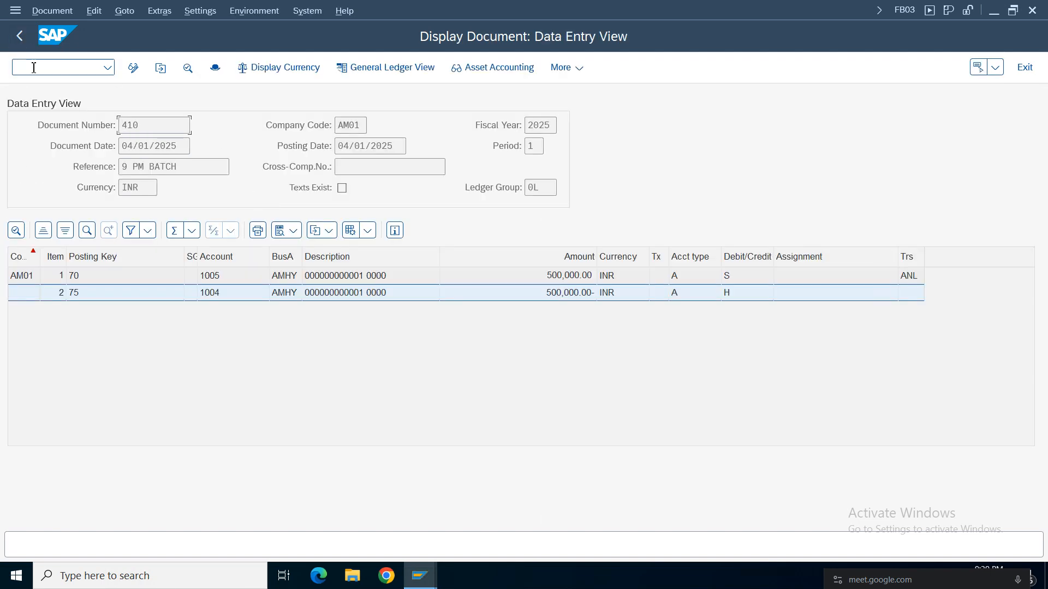
# Return to the document list and add the Ledger column to its layout, sorting the available column set by name.
pyautogui.click(21, 37)
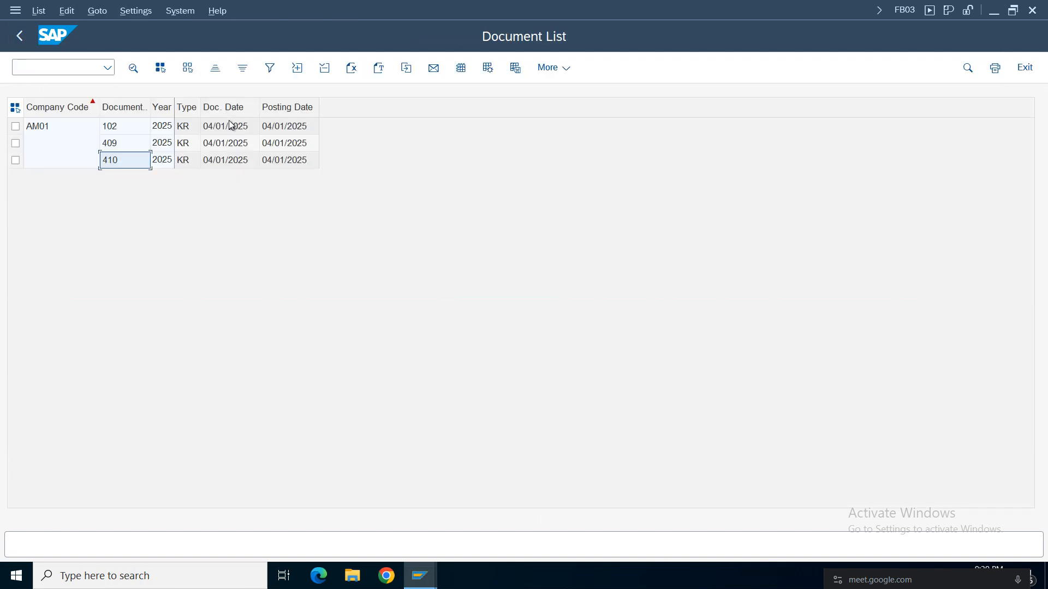
pyautogui.click(462, 69)
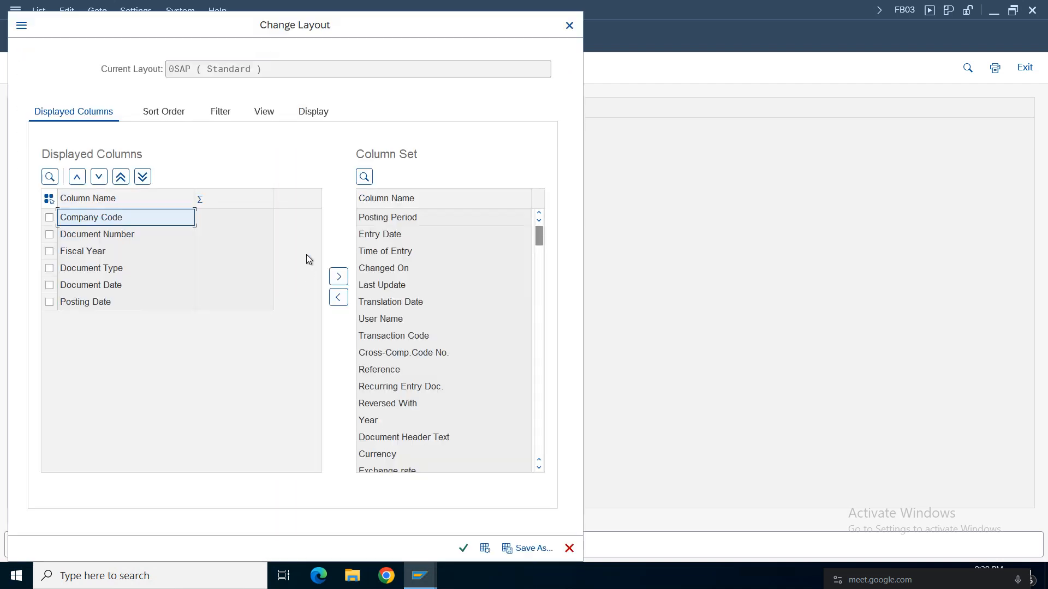
pyautogui.click(363, 177)
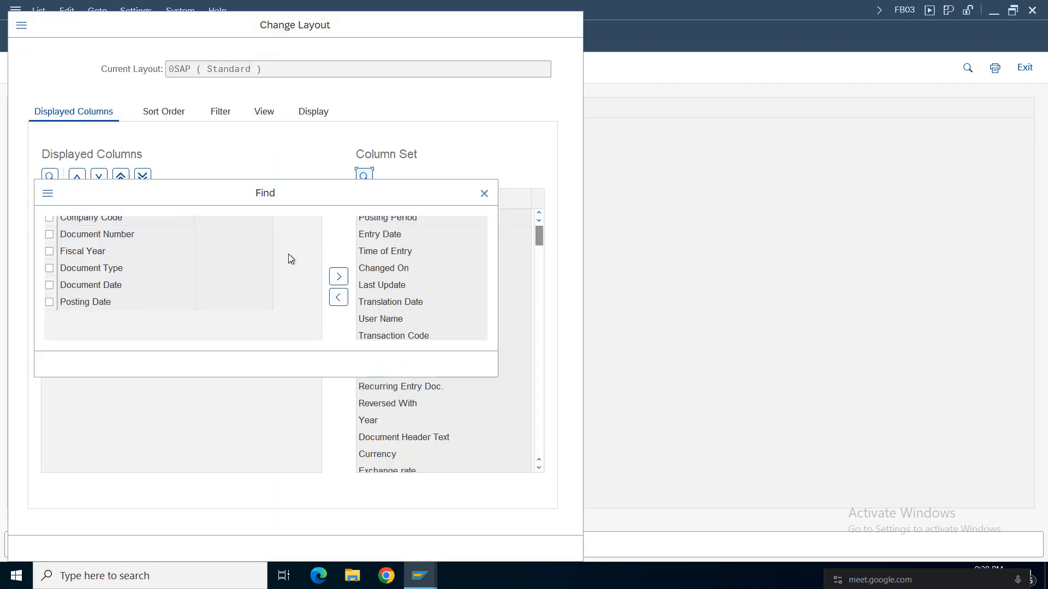
pyautogui.write('ledger')
pyautogui.press('Return')
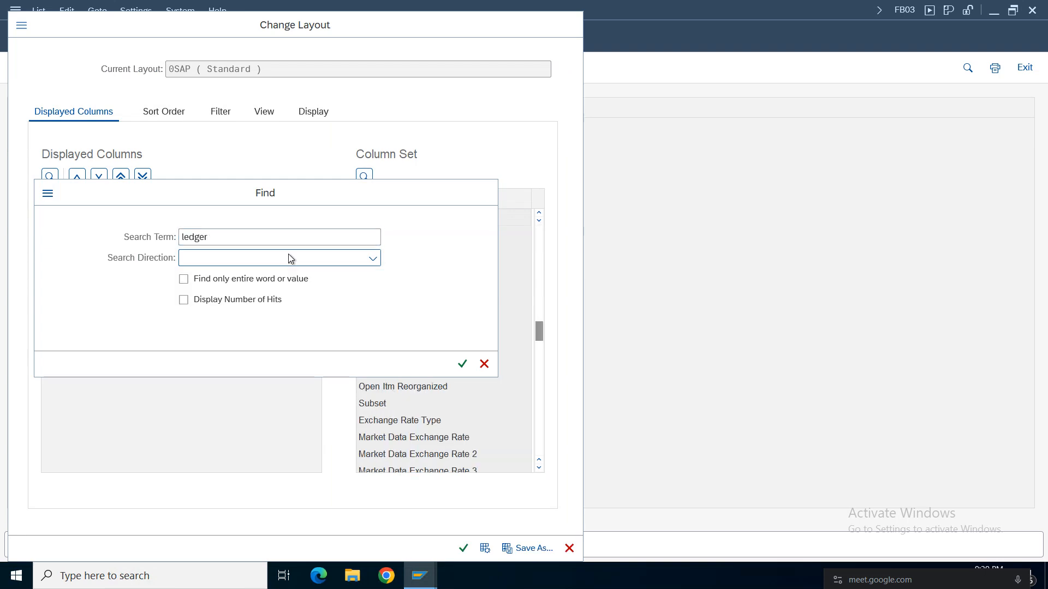
pyautogui.press('Escape')
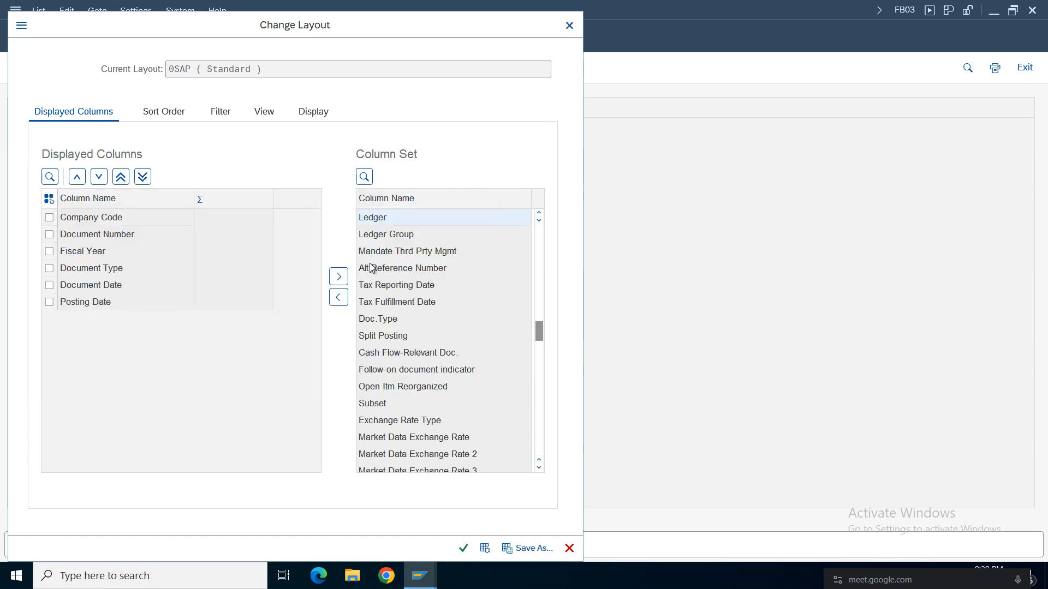
pyautogui.click(339, 276)
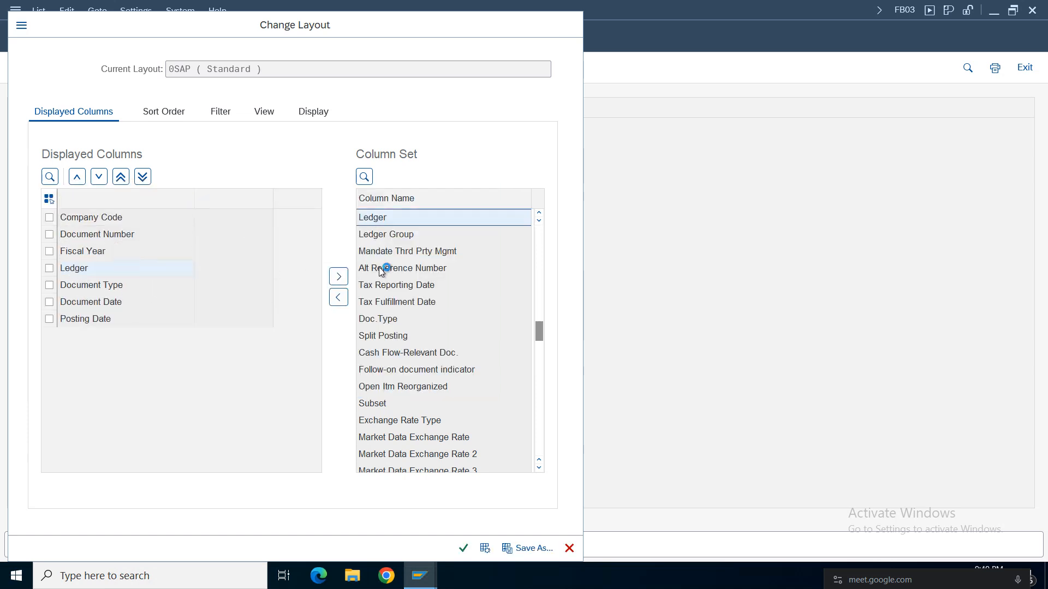
pyautogui.click(382, 268)
pyautogui.click(385, 201)
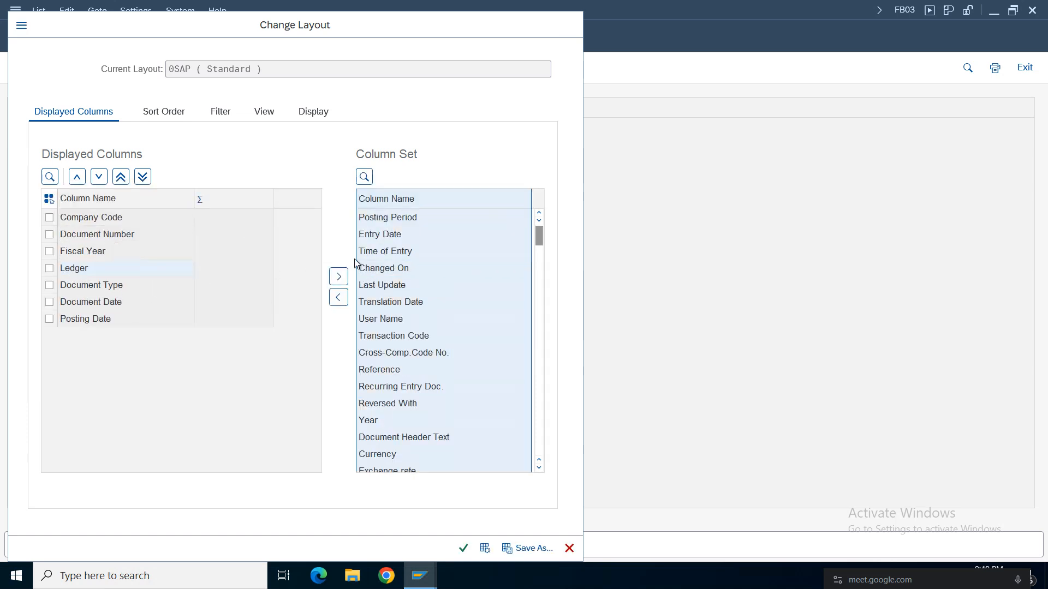
pyautogui.moveTo(539, 248); pyautogui.dragTo(539, 328)
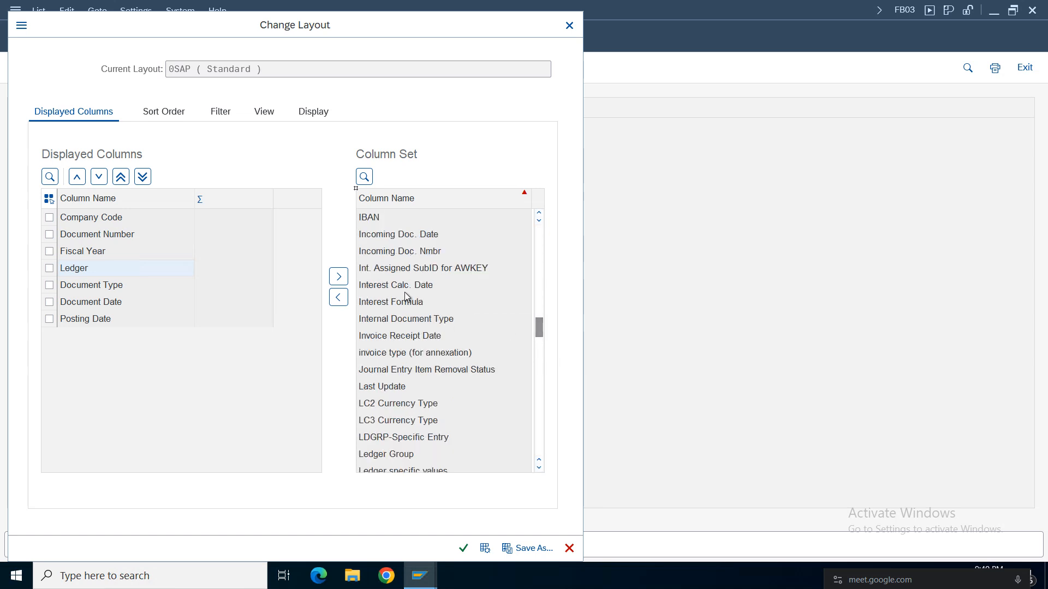
pyautogui.click(458, 550)
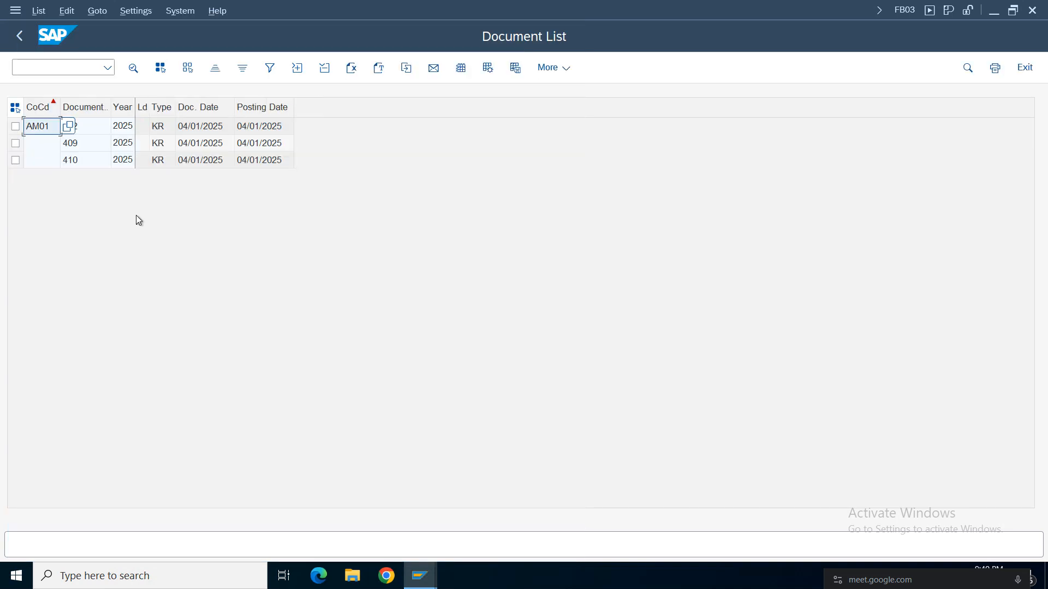
# Add the Ledger Group column before Document Type in the list layout and widen it to fit its heading.
pyautogui.click(461, 68)
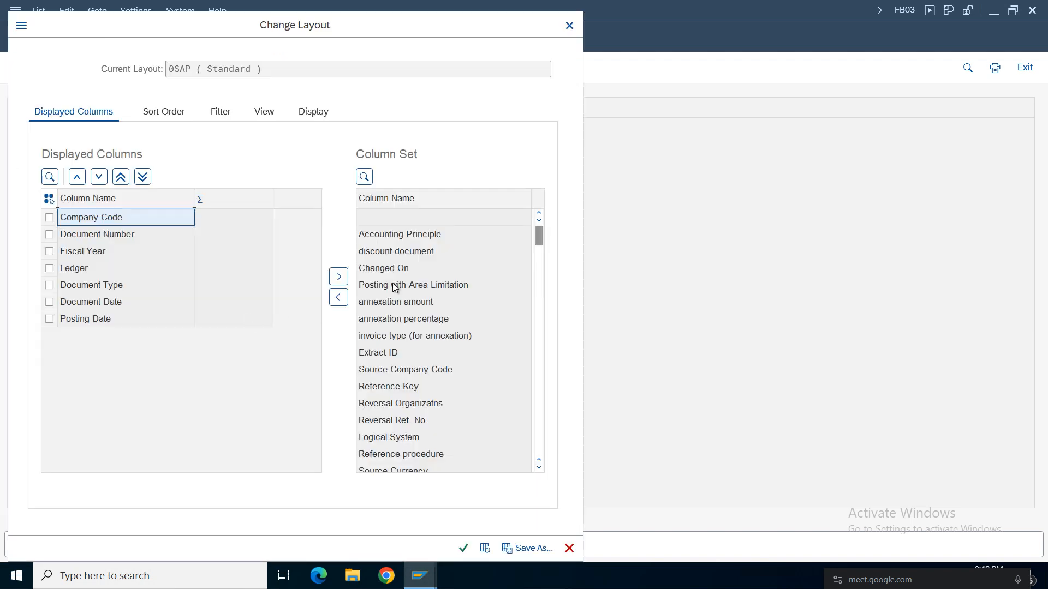
pyautogui.click(364, 176)
pyautogui.write('ledger')
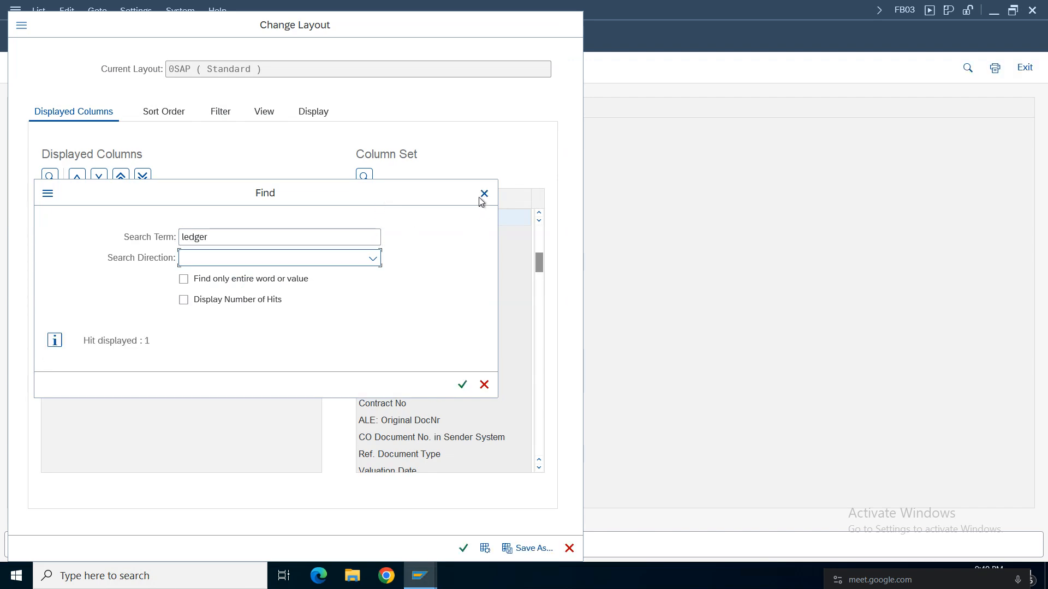
pyautogui.press('Return')
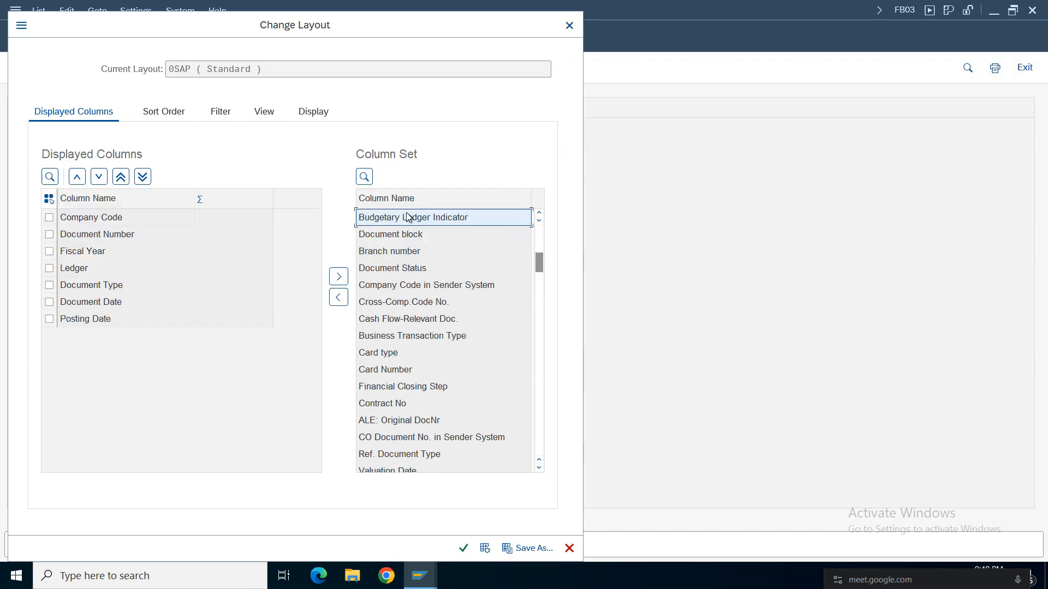
pyautogui.click(391, 196)
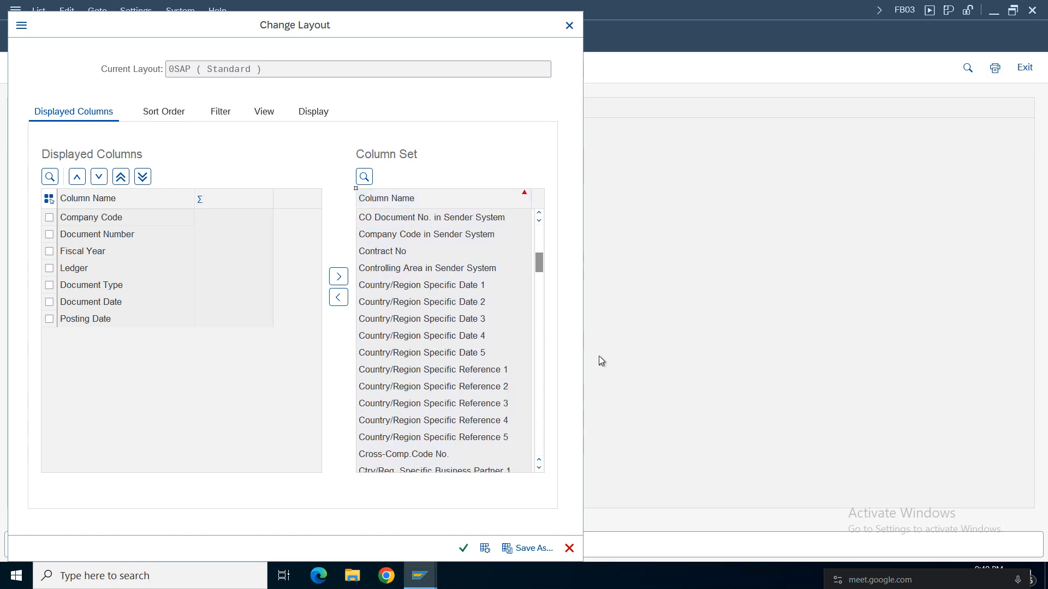
pyautogui.moveTo(537, 323)
pyautogui.mouseDown()
pyautogui.moveTo(530, 370)
pyautogui.moveTo(538, 326)
pyautogui.mouseUp()
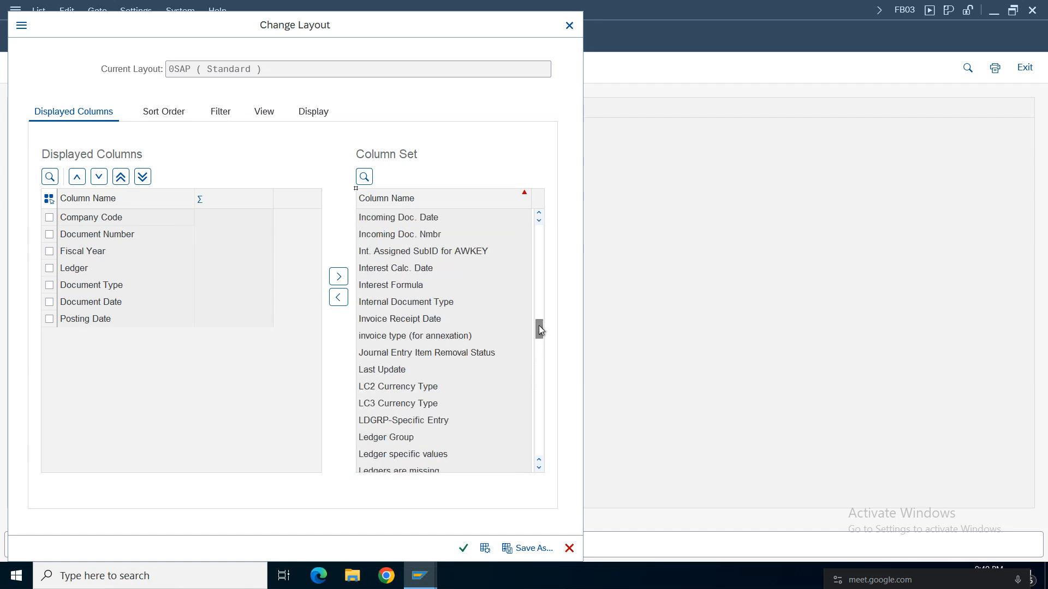
pyautogui.moveTo(387, 440); pyautogui.dragTo(86, 286)
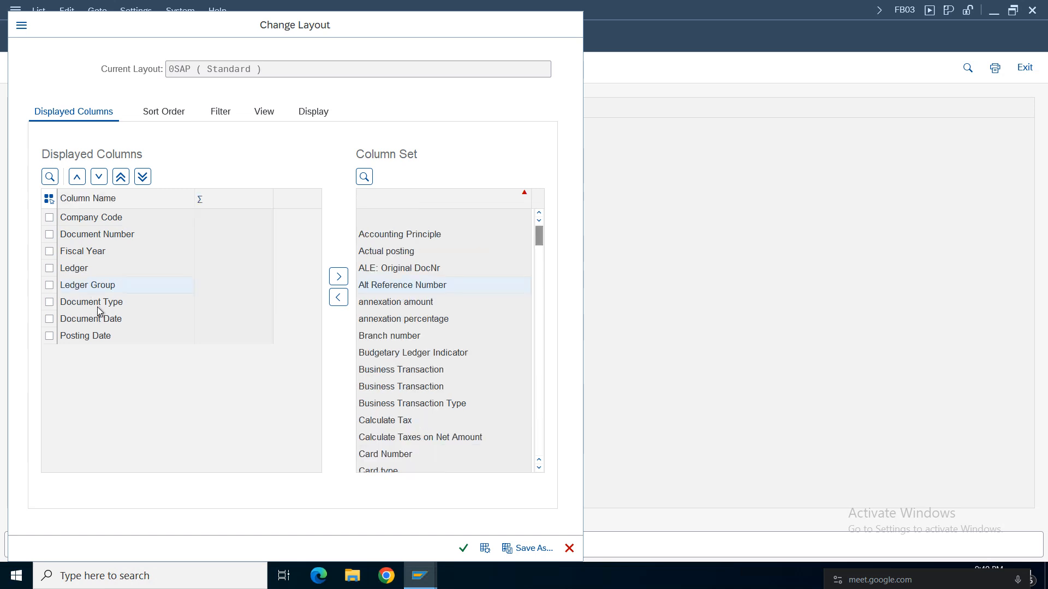
pyautogui.click(463, 548)
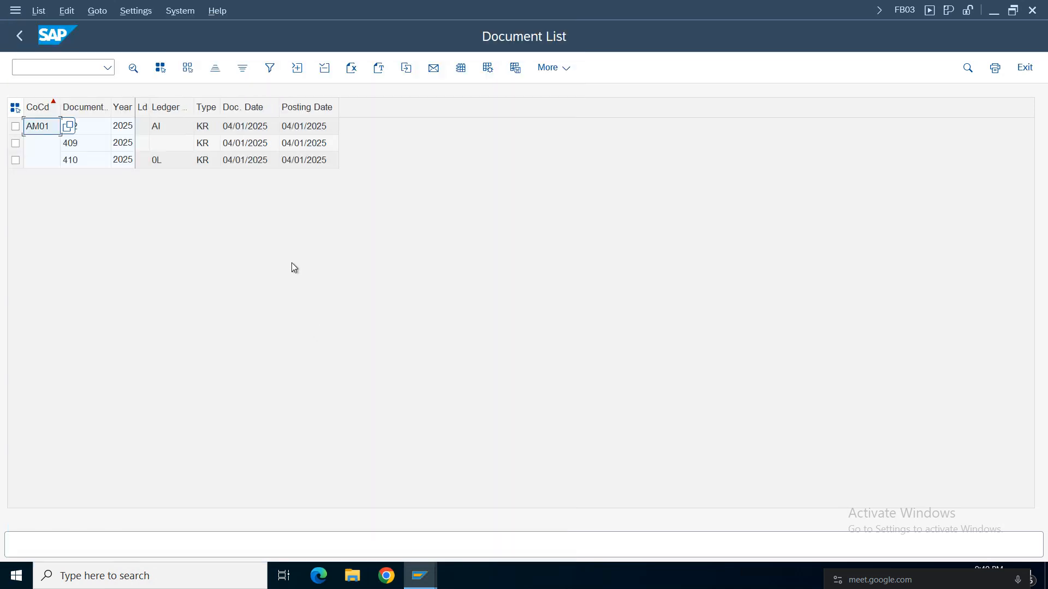
pyautogui.click(165, 126)
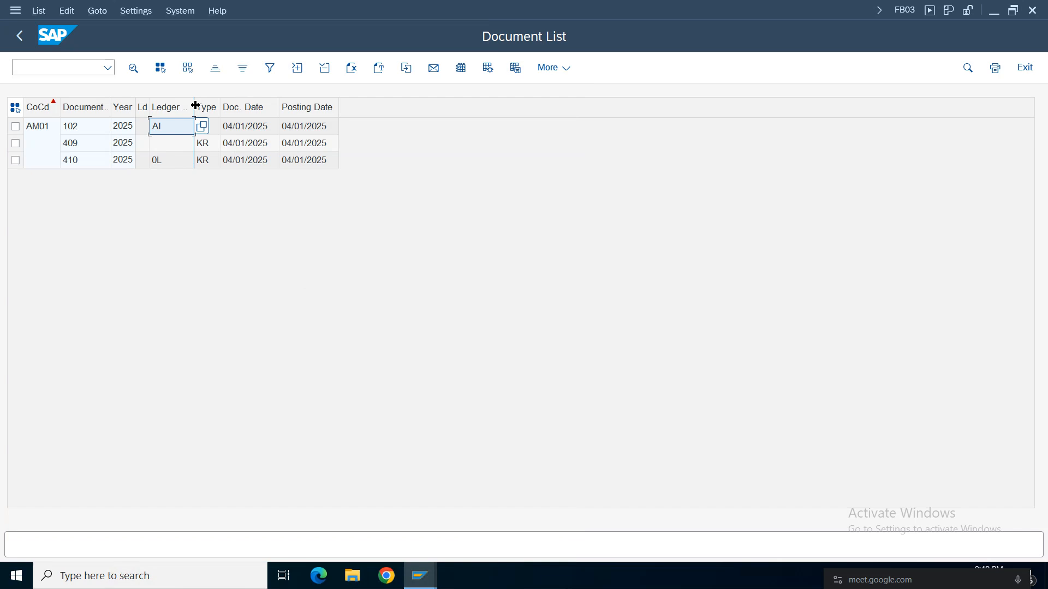
pyautogui.doubleClick(195, 106)
# Compare the ledger groups of documents 102, 409 and 410 in the list, then open document 409.
pyautogui.click(178, 164)
pyautogui.click(161, 129)
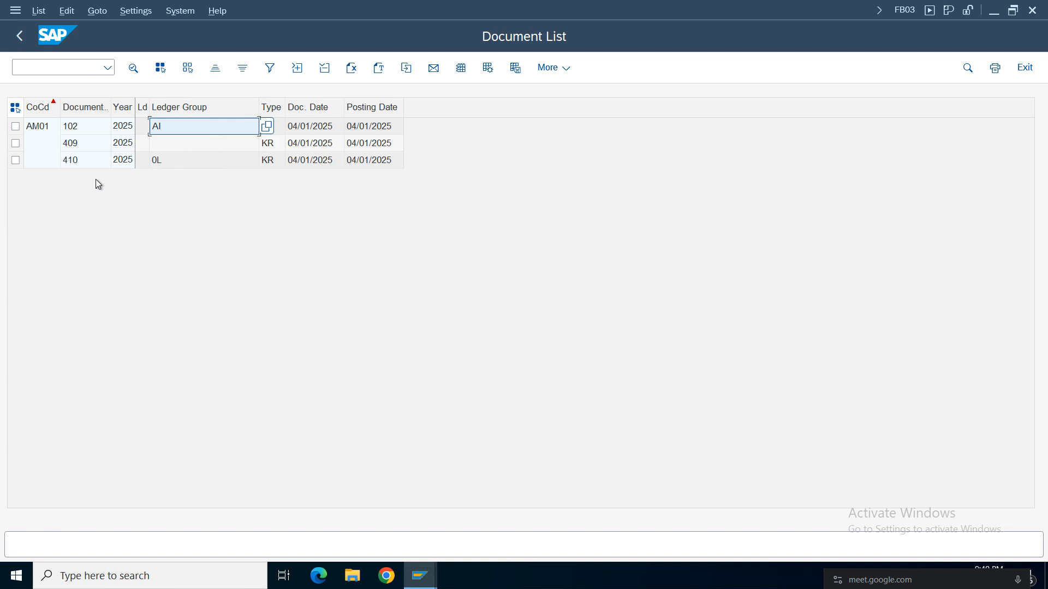
pyautogui.click(90, 129)
pyautogui.click(172, 128)
pyautogui.click(75, 146)
pyautogui.click(186, 146)
pyautogui.click(80, 146)
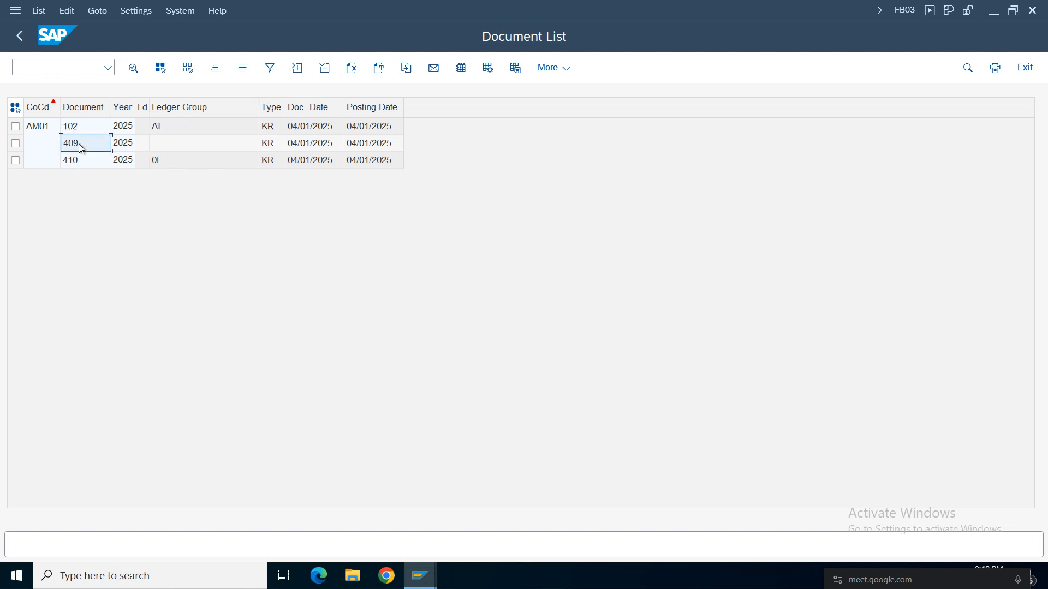
pyautogui.click(182, 145)
pyautogui.click(80, 143)
pyautogui.click(170, 145)
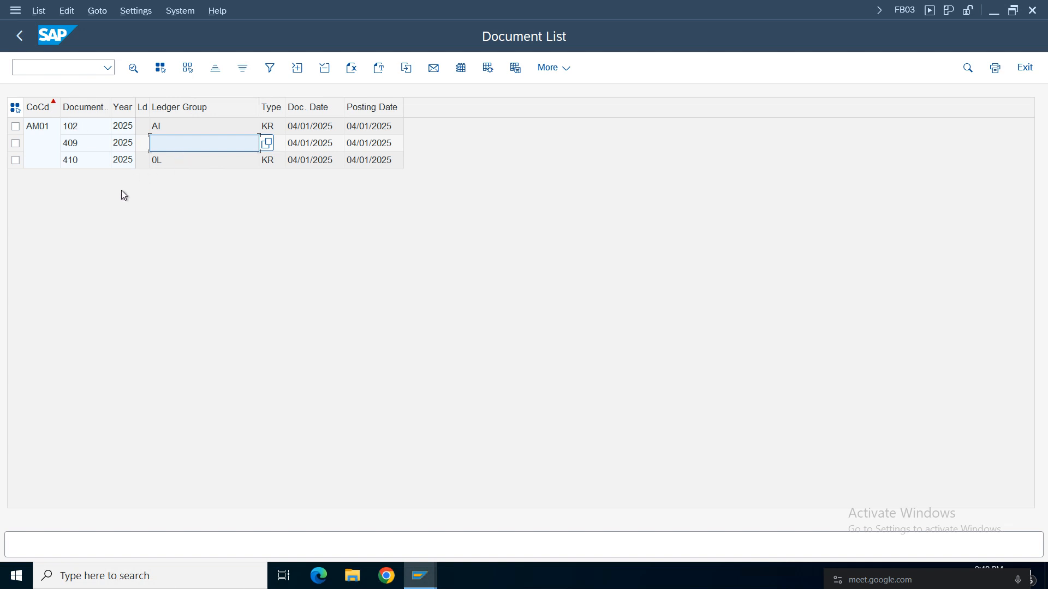
pyautogui.click(73, 148)
pyautogui.click(162, 144)
pyautogui.click(80, 147)
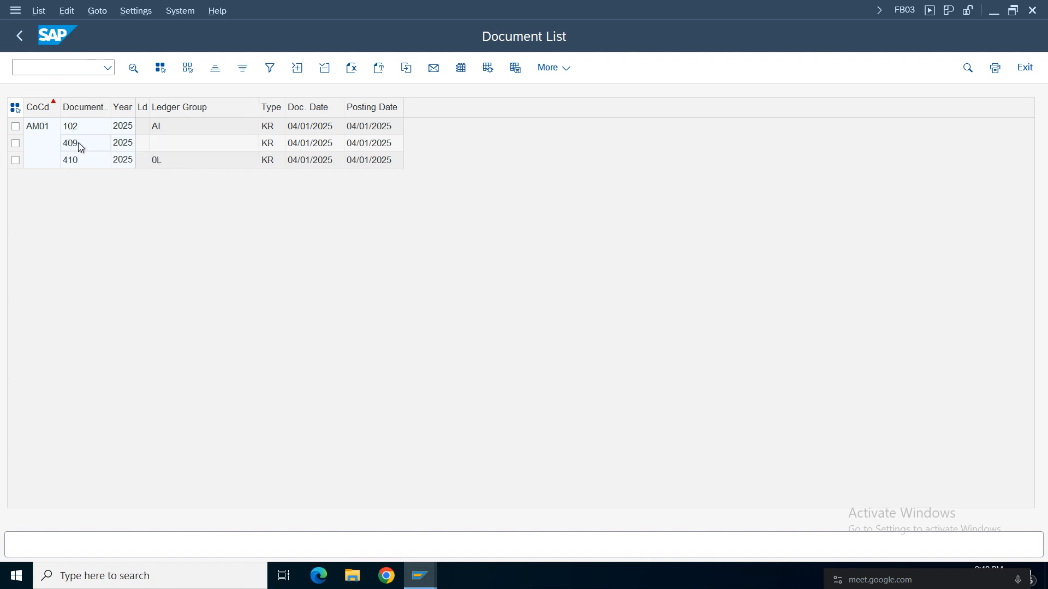
pyautogui.press('F2')
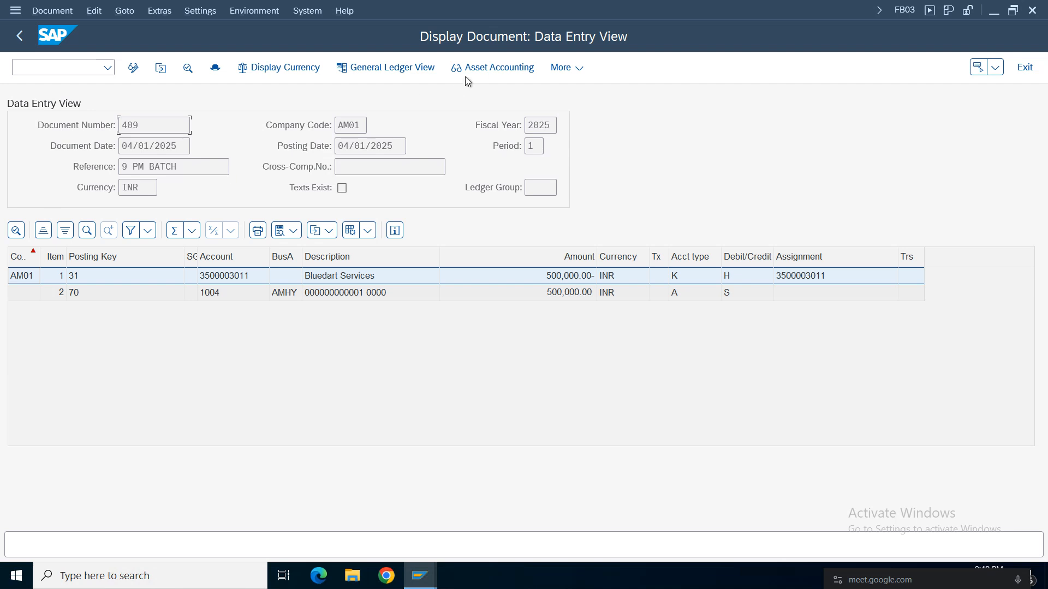
# Examine document 409 in the general ledger view, switch to ledger AI (Amazon IAS), then return to the document list.
pyautogui.click(353, 74)
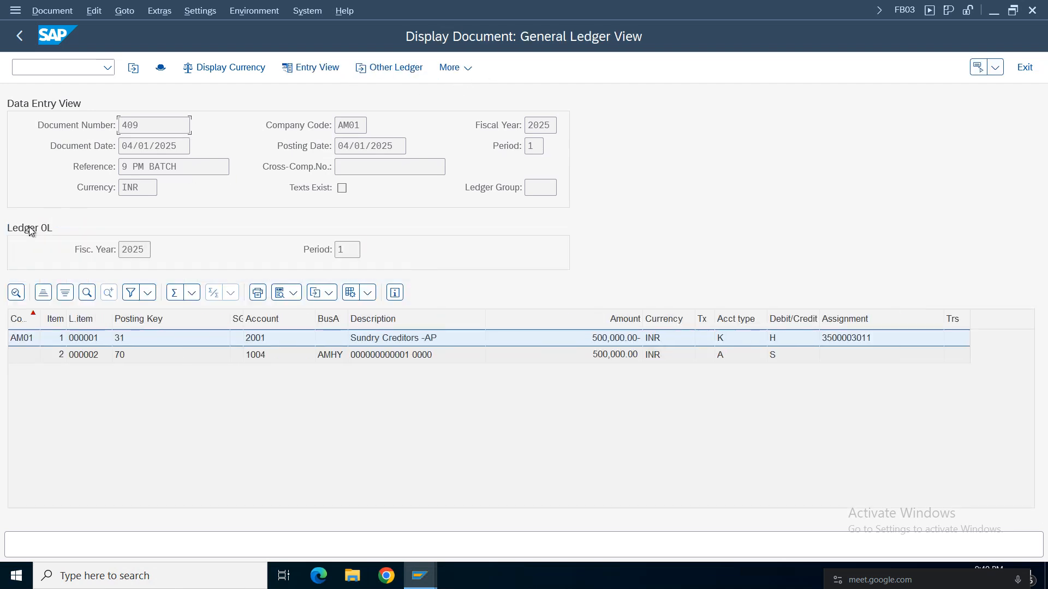
pyautogui.click(389, 67)
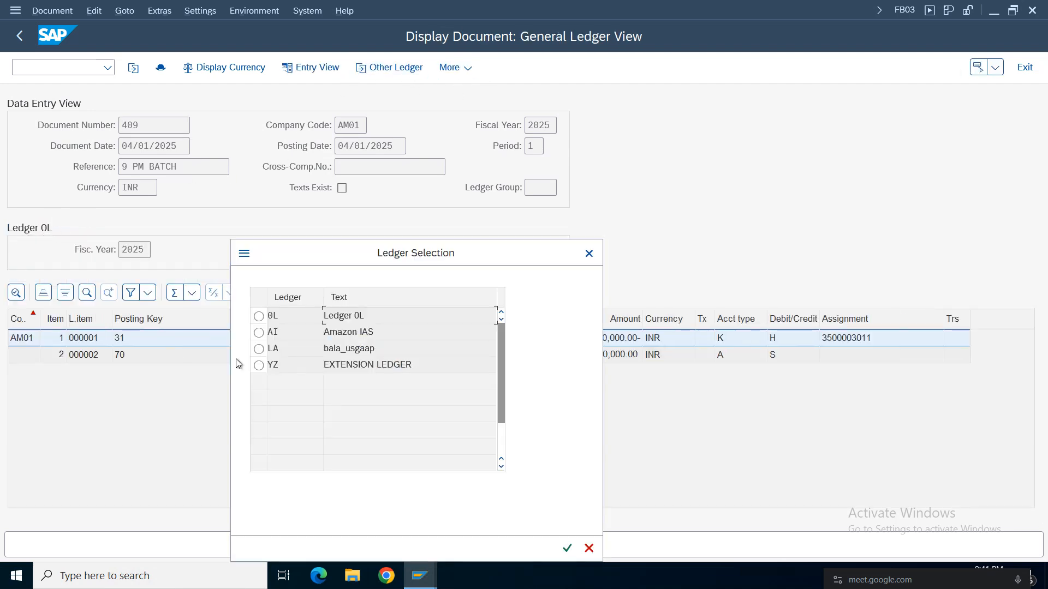
pyautogui.click(258, 332)
pyautogui.click(564, 550)
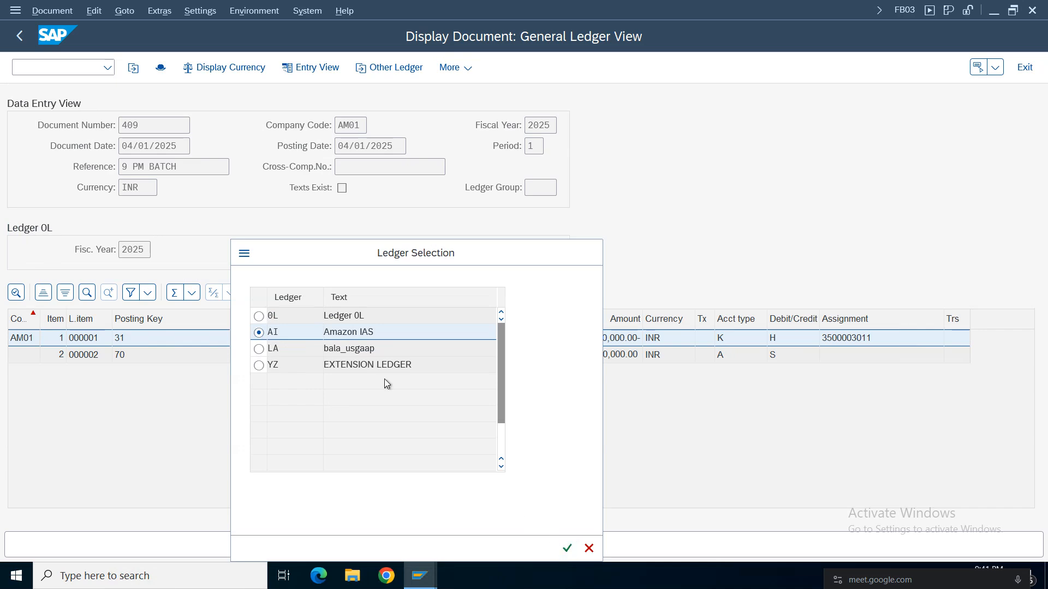
pyautogui.press('F3')
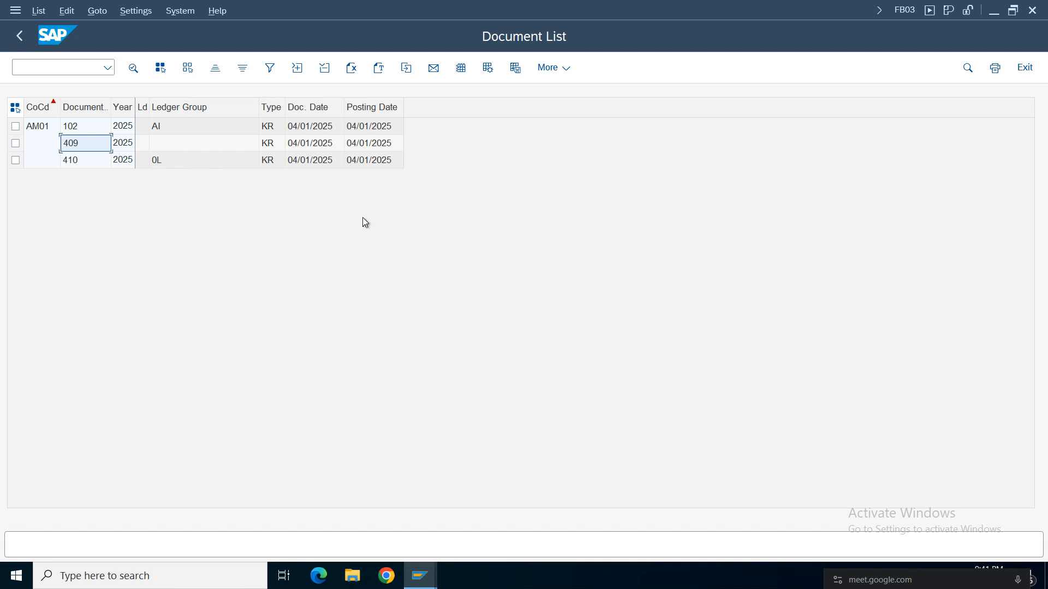
# Leave the document list and its selection screen to return to SAP Easy Access.
pyautogui.click(423, 582)
pyautogui.click(351, 303)
pyautogui.click(20, 38)
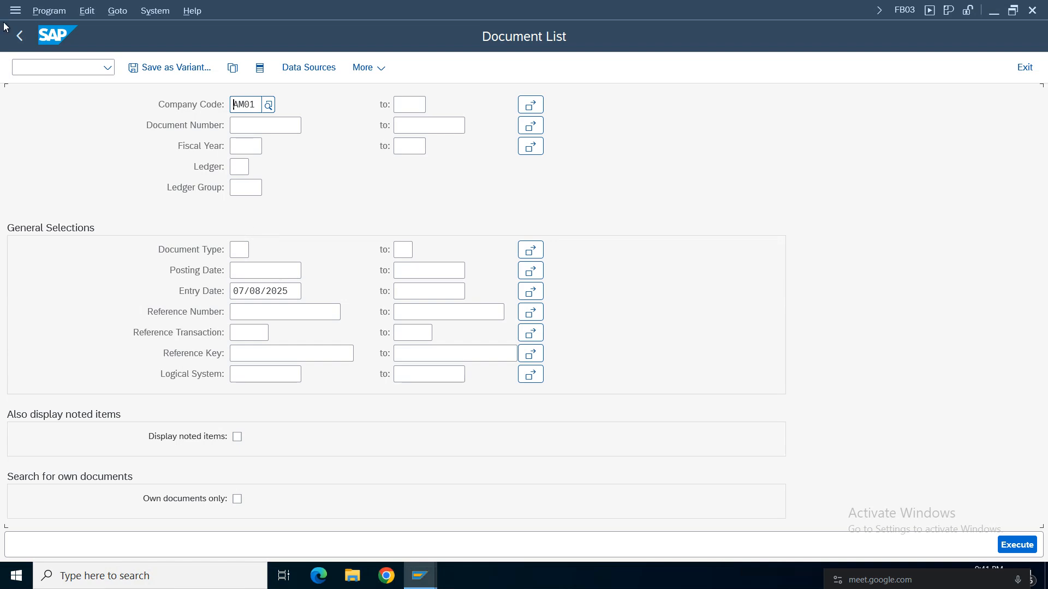
pyautogui.click(20, 39)
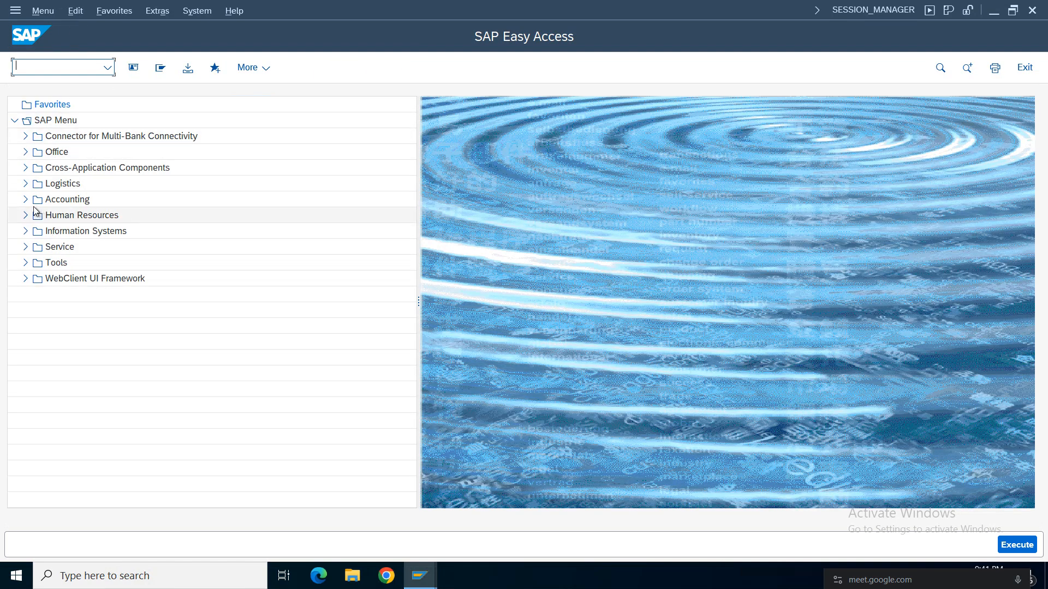
pyautogui.click(425, 586)
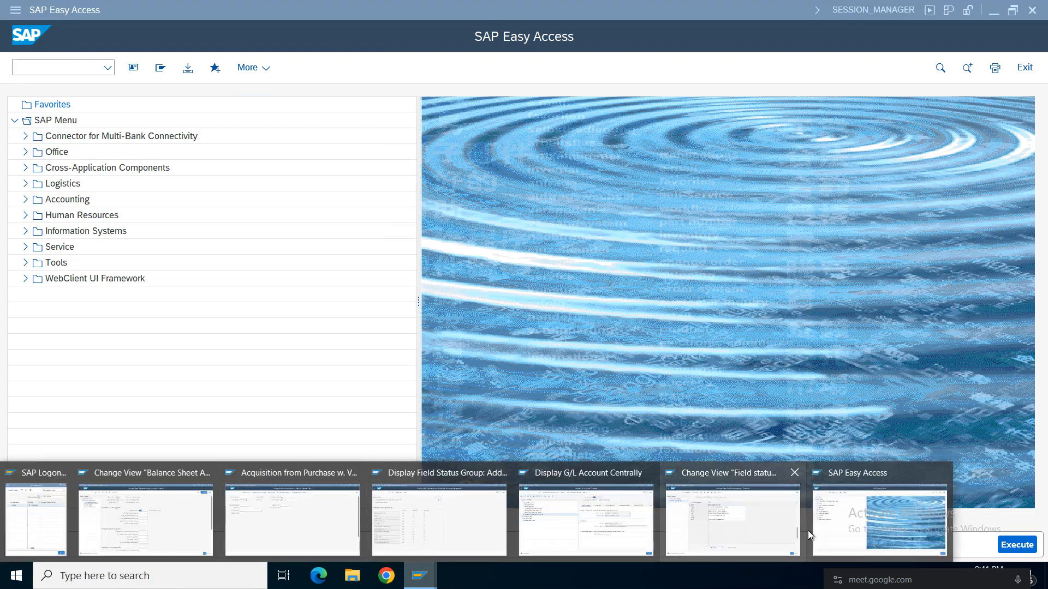
pyautogui.click(875, 520)
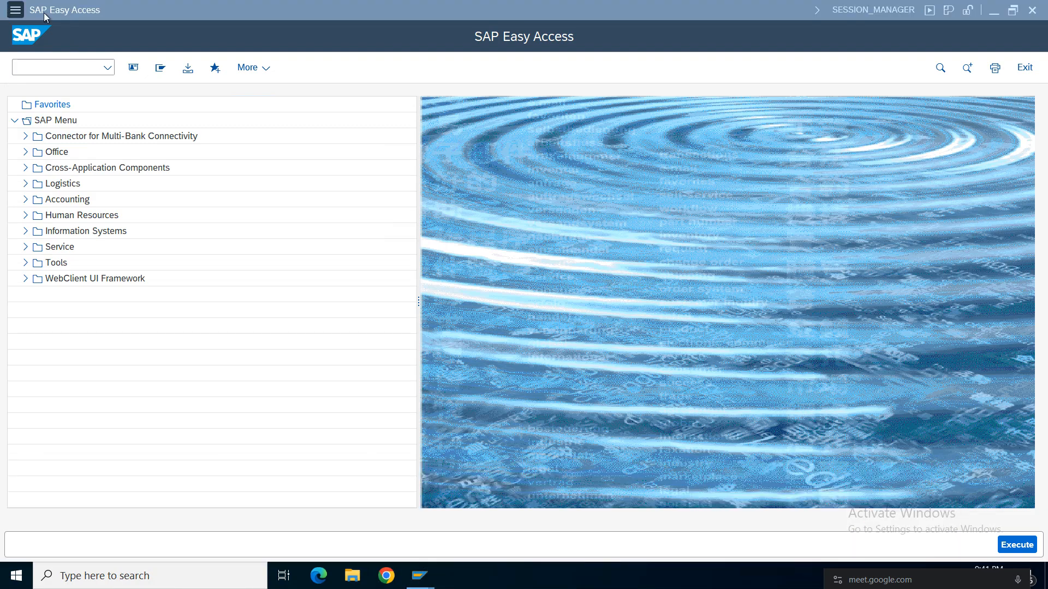
# Open transaction AS03 for displaying an asset from the Fixed Assets area of Financial Accounting.
pyautogui.click(26, 199)
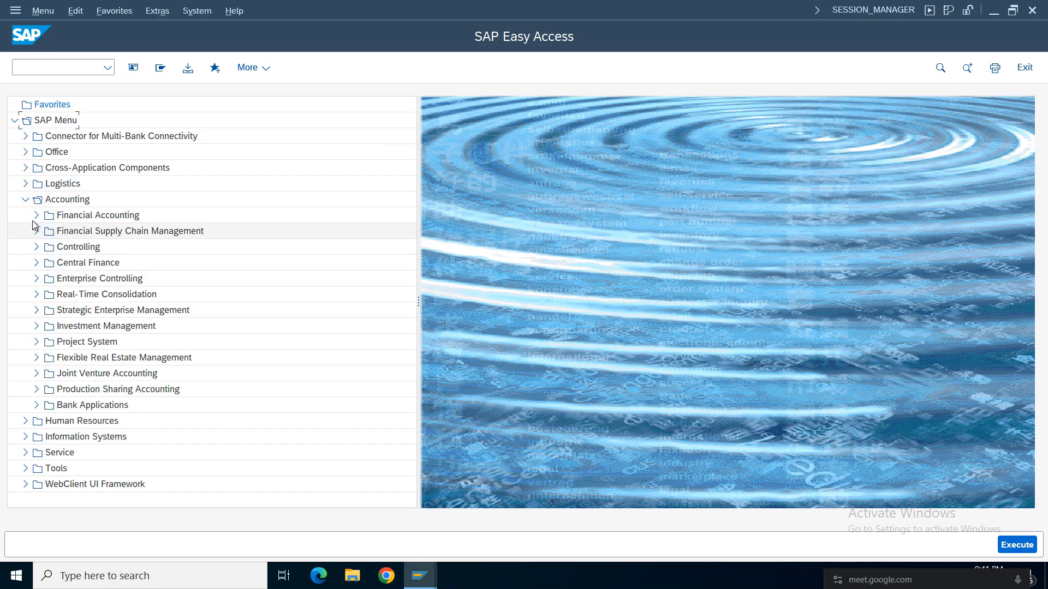
pyautogui.click(36, 216)
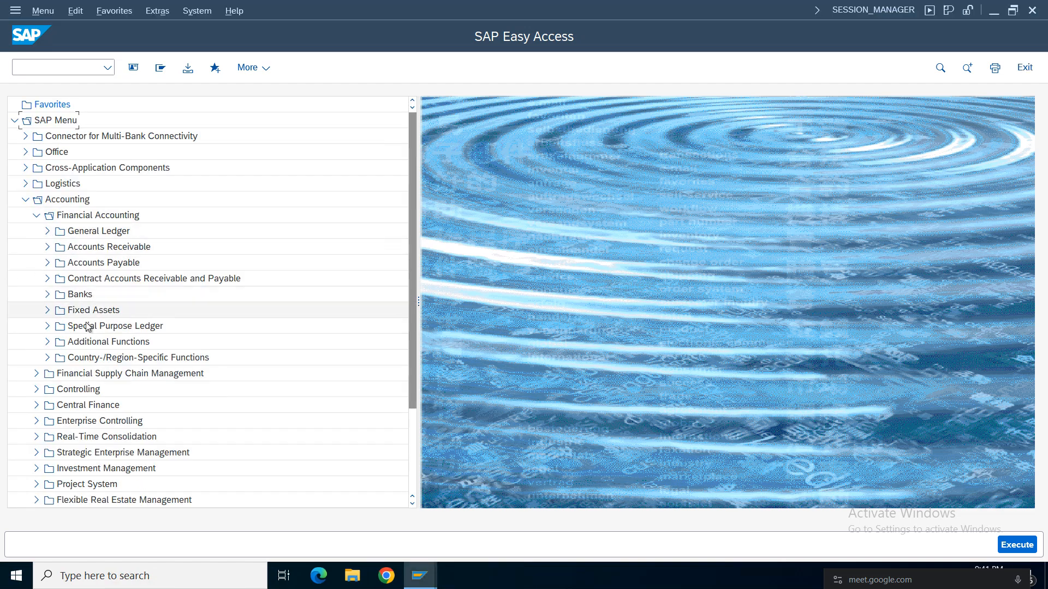
pyautogui.click(47, 310)
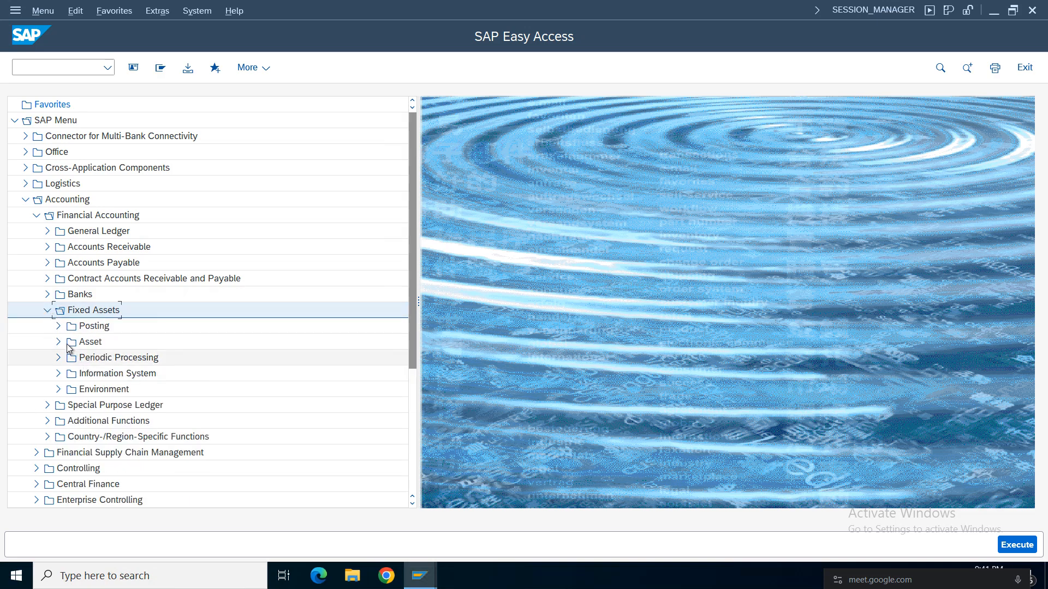
pyautogui.click(57, 344)
pyautogui.click(69, 390)
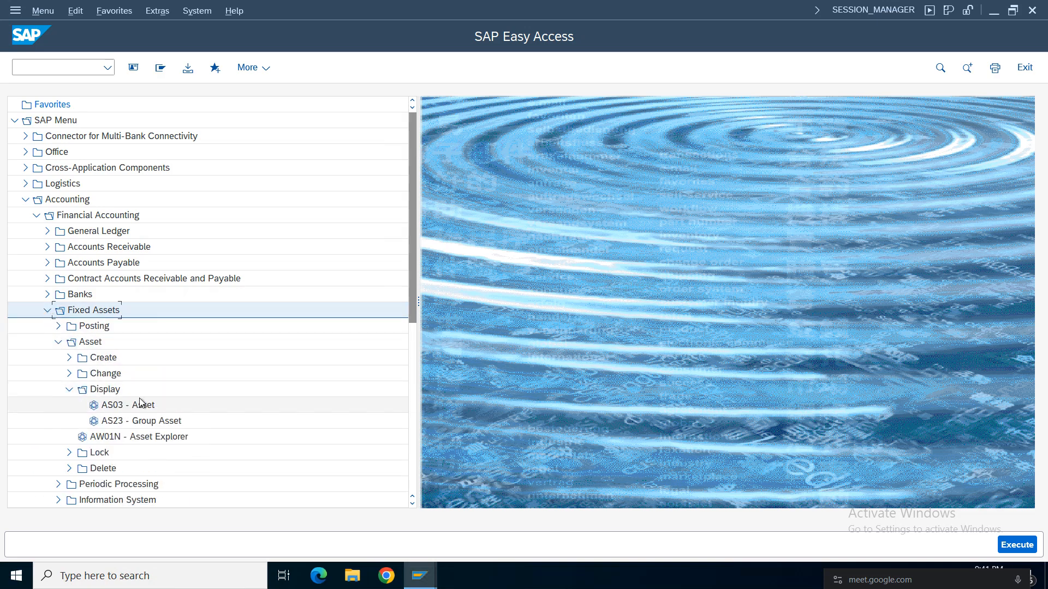
pyautogui.doubleClick(136, 405)
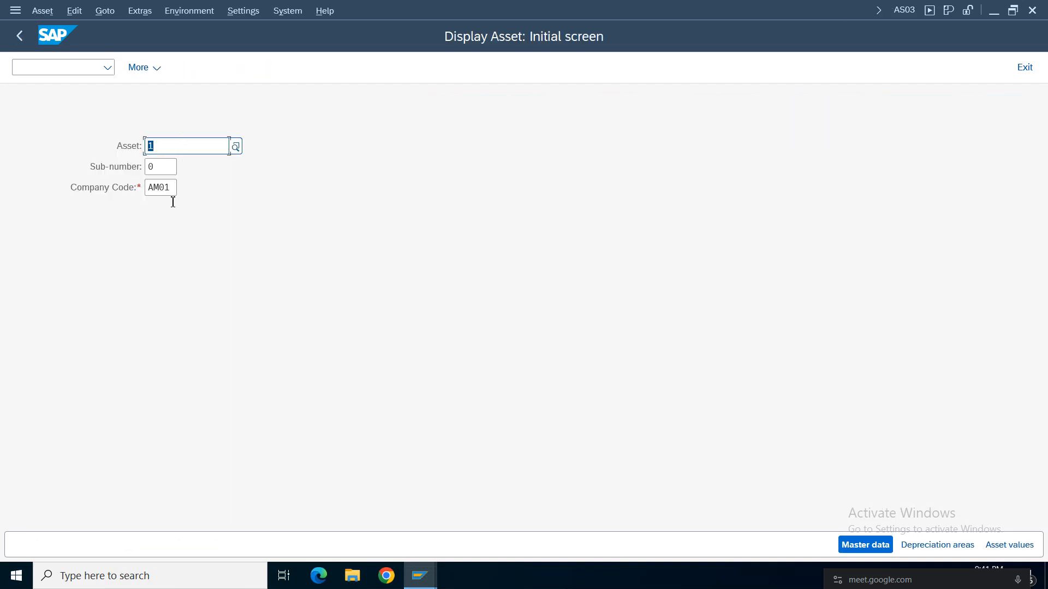
# Display the master data of asset 1, sub-number 0, in AM01 and examine its capitalization date, first acquisition date and acquisition year.
pyautogui.click(164, 188)
pyautogui.click(881, 544)
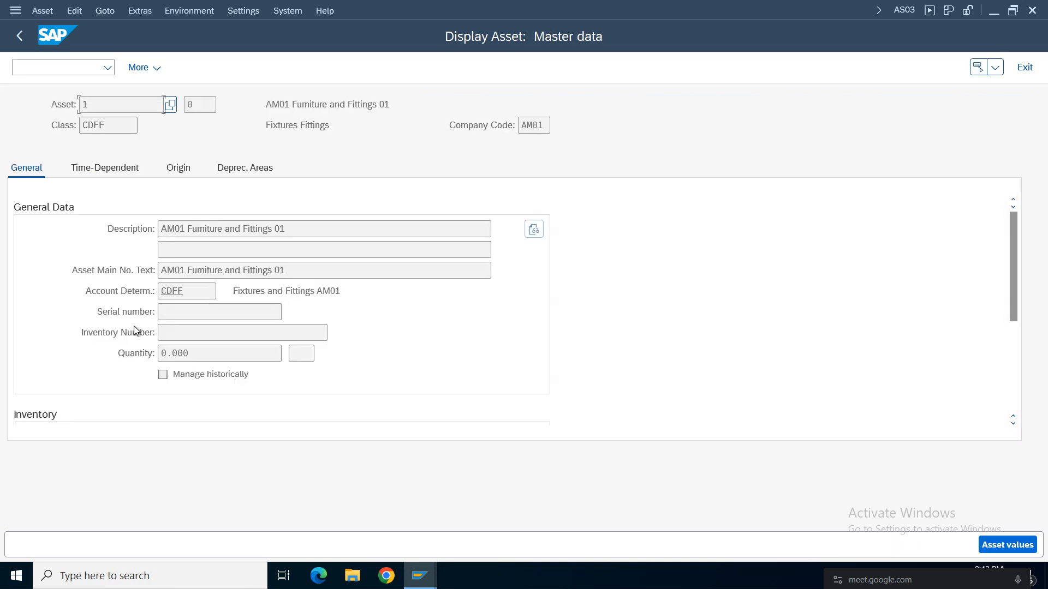
pyautogui.moveTo(1015, 248); pyautogui.dragTo(1018, 330)
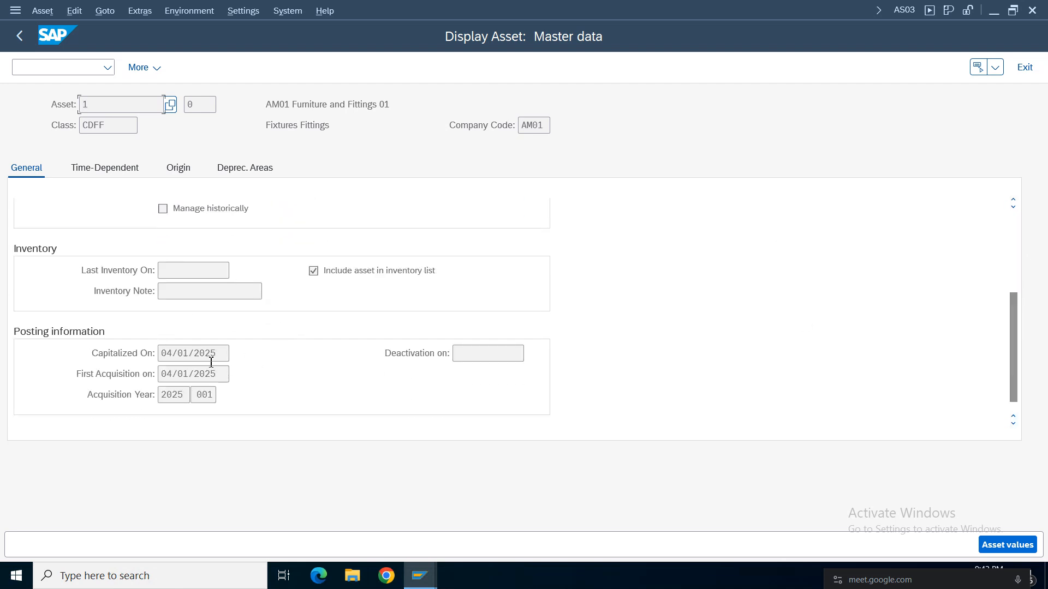
pyautogui.moveTo(223, 355); pyautogui.dragTo(71, 348)
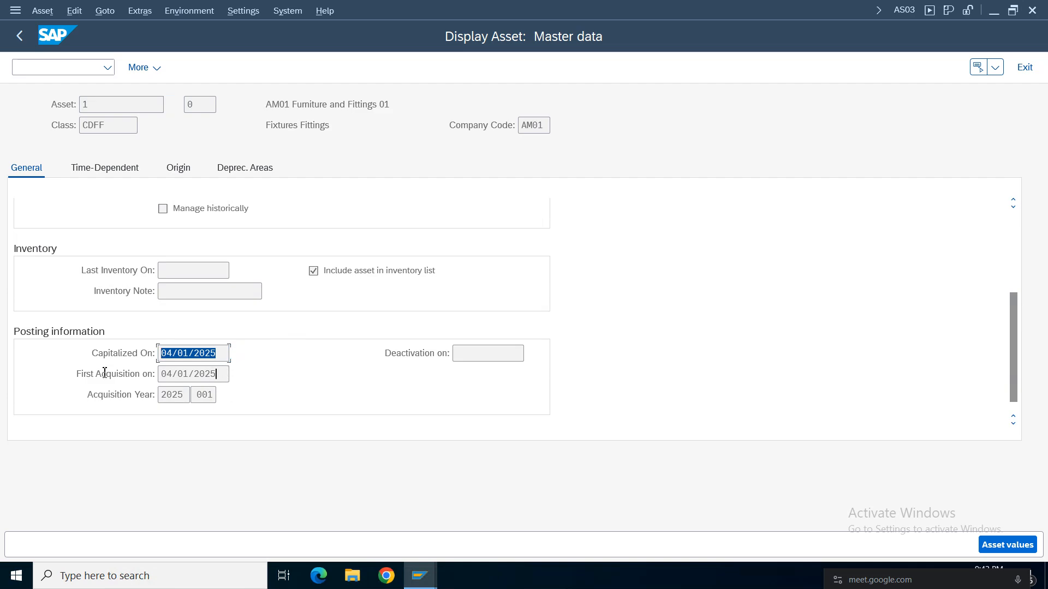
pyautogui.moveTo(221, 374); pyautogui.dragTo(71, 407)
pyautogui.click(167, 397)
pyautogui.moveTo(215, 396); pyautogui.dragTo(209, 393)
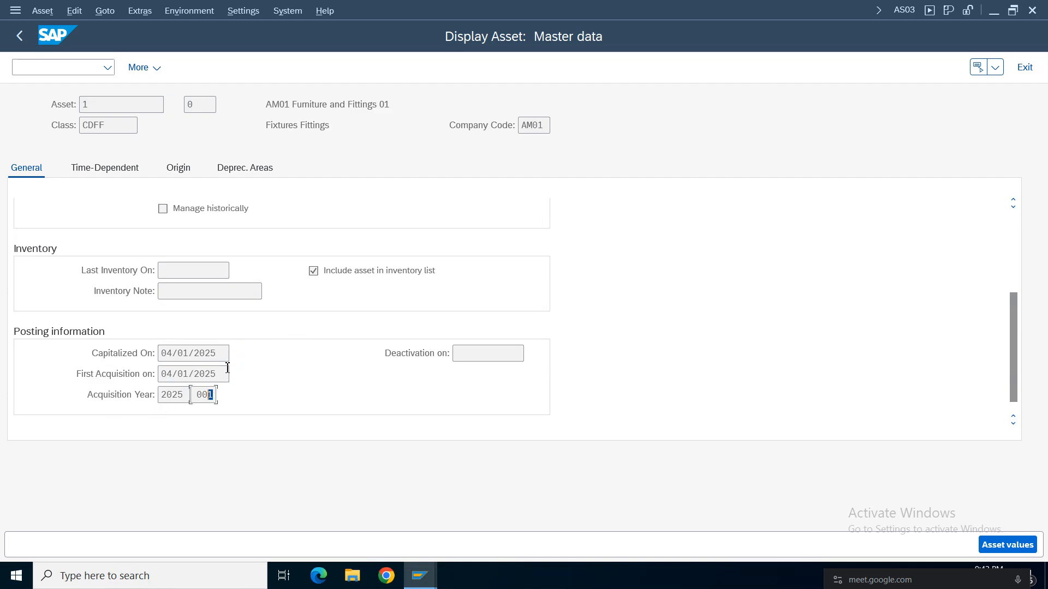
# Examine the asset's time-dependent assignments, its vendor under Origin, and its depreciation areas.
pyautogui.click(112, 169)
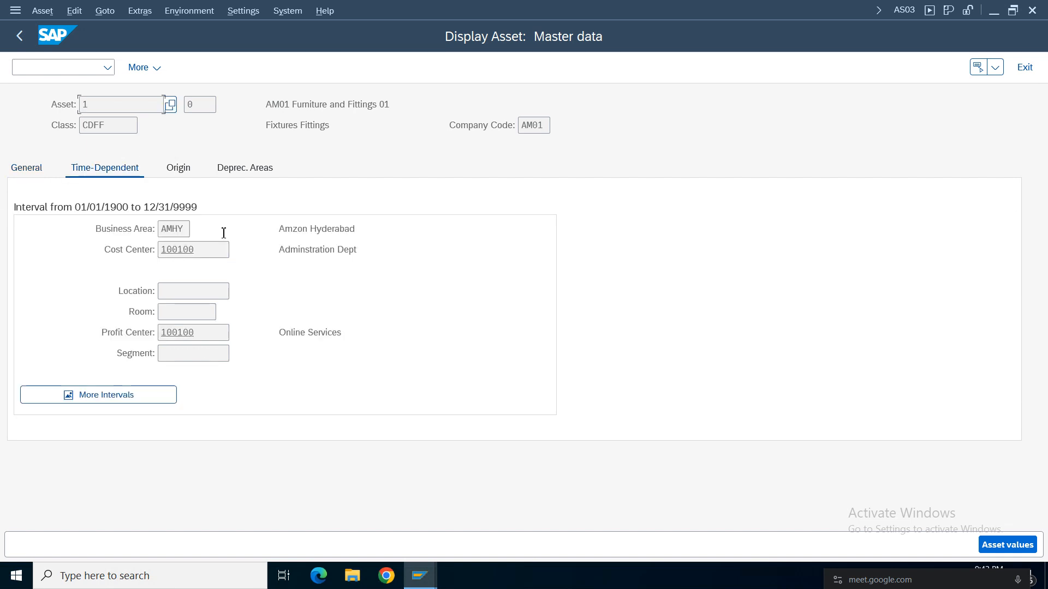
pyautogui.click(176, 170)
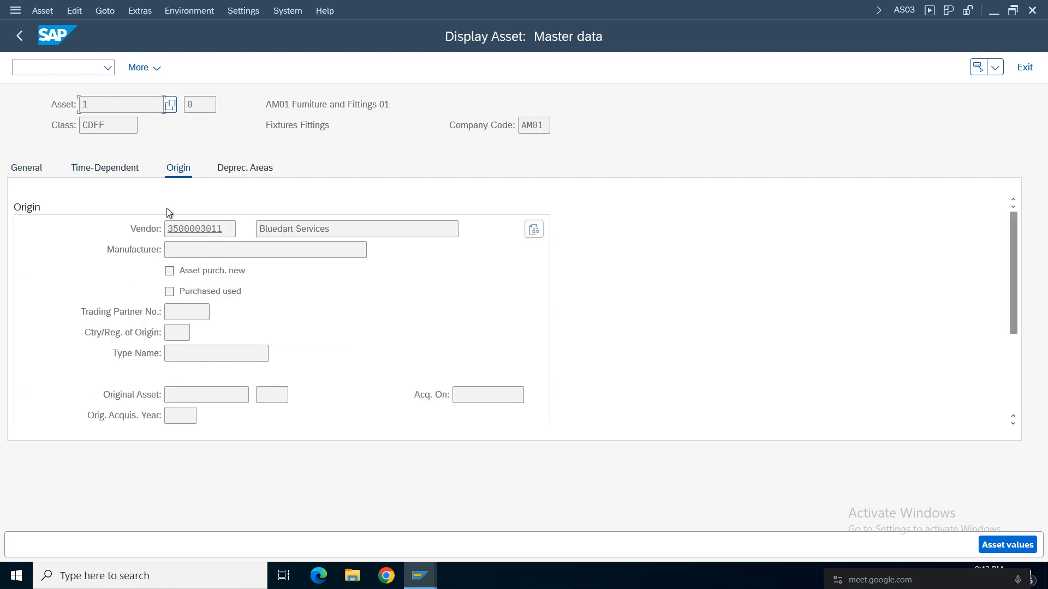
pyautogui.moveTo(230, 228); pyautogui.dragTo(73, 227)
pyautogui.press('Tab')
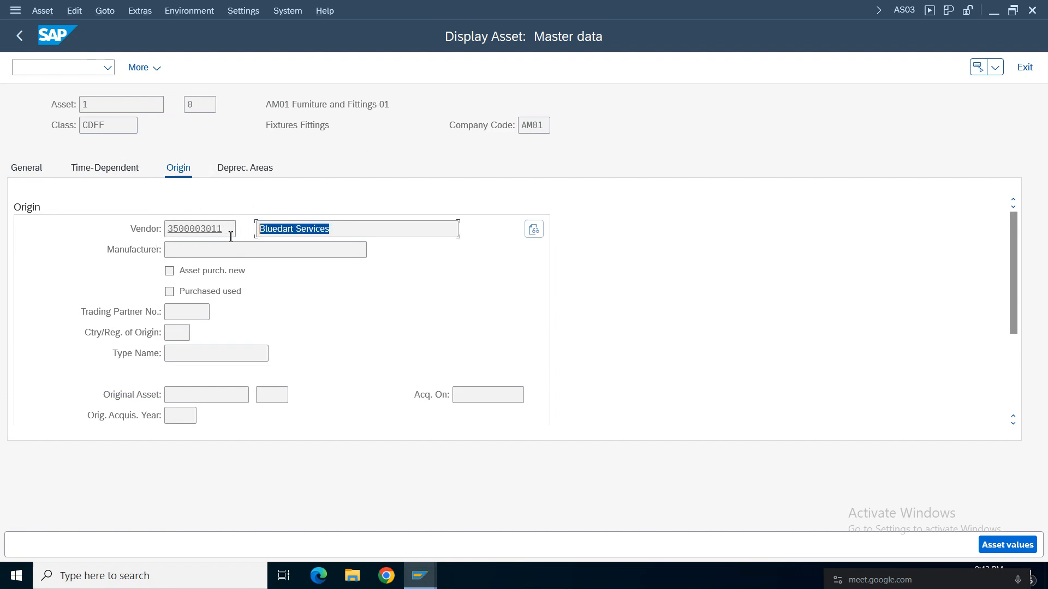
pyautogui.moveTo(226, 231); pyautogui.dragTo(30, 224)
pyautogui.click(231, 172)
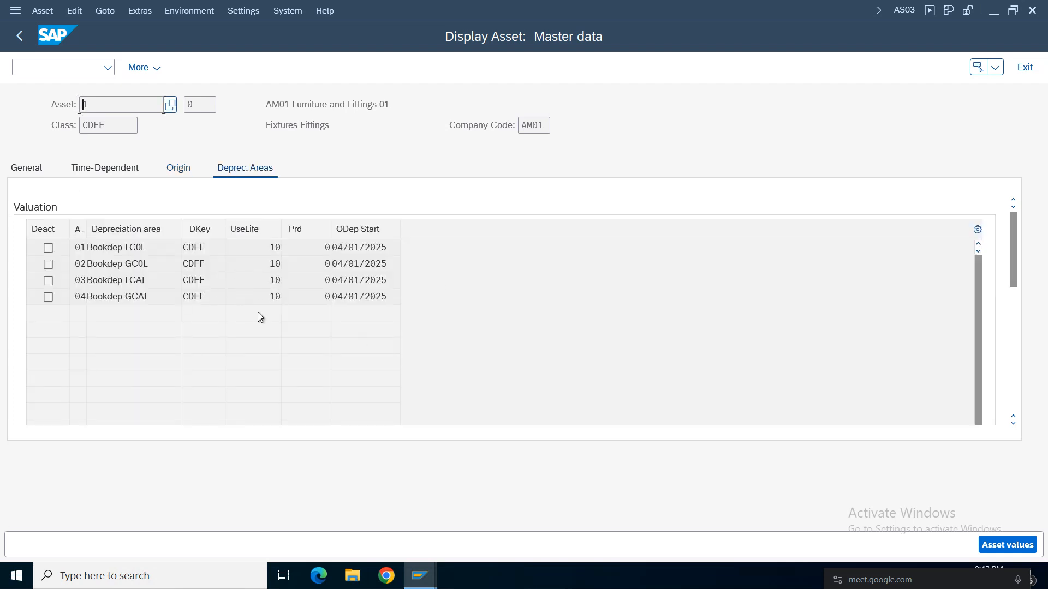
# Open the asset values, widen the depreciation area tree and examine the areas under the International and Indian accounting standards.
pyautogui.click(1015, 543)
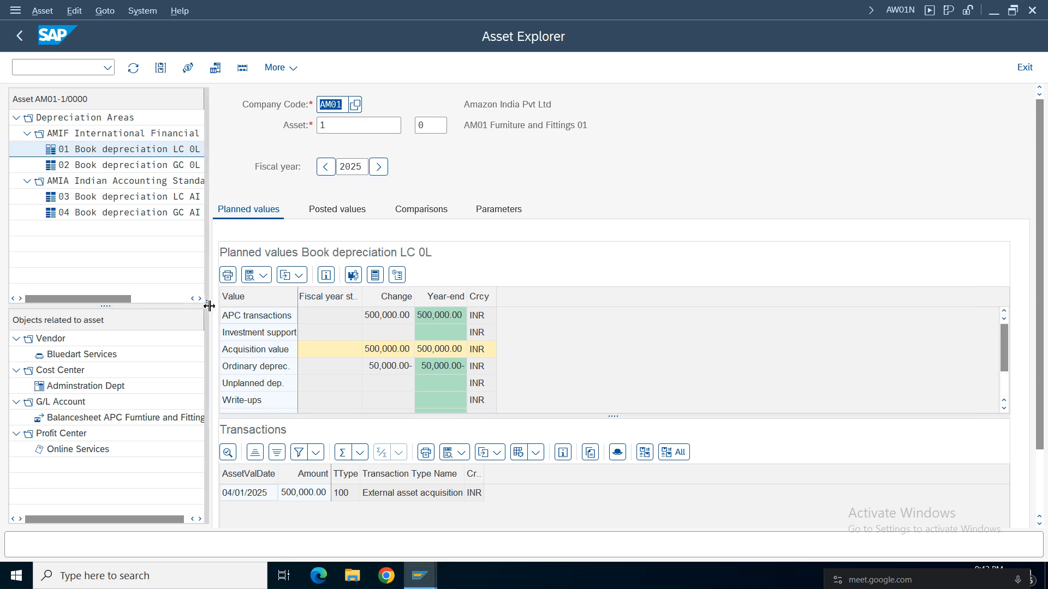
pyautogui.moveTo(250, 307); pyautogui.dragTo(381, 307)
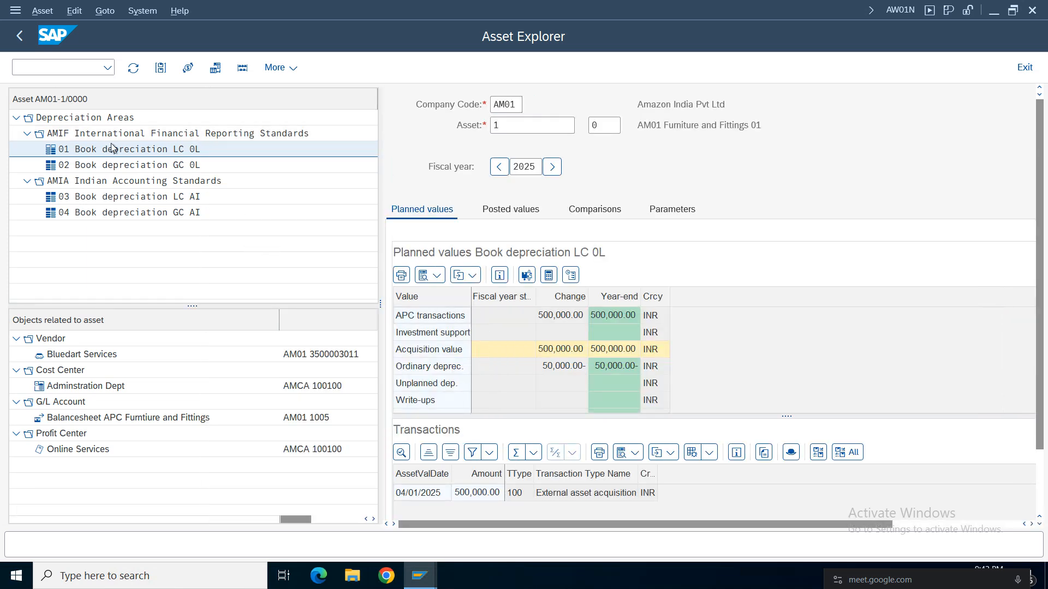
pyautogui.click(105, 134)
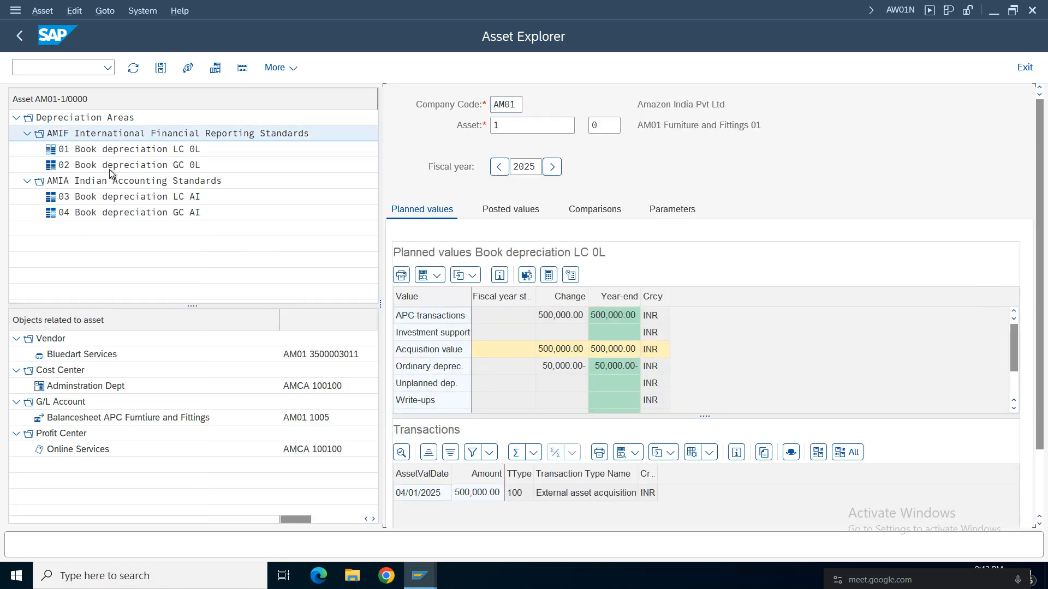
pyautogui.click(102, 183)
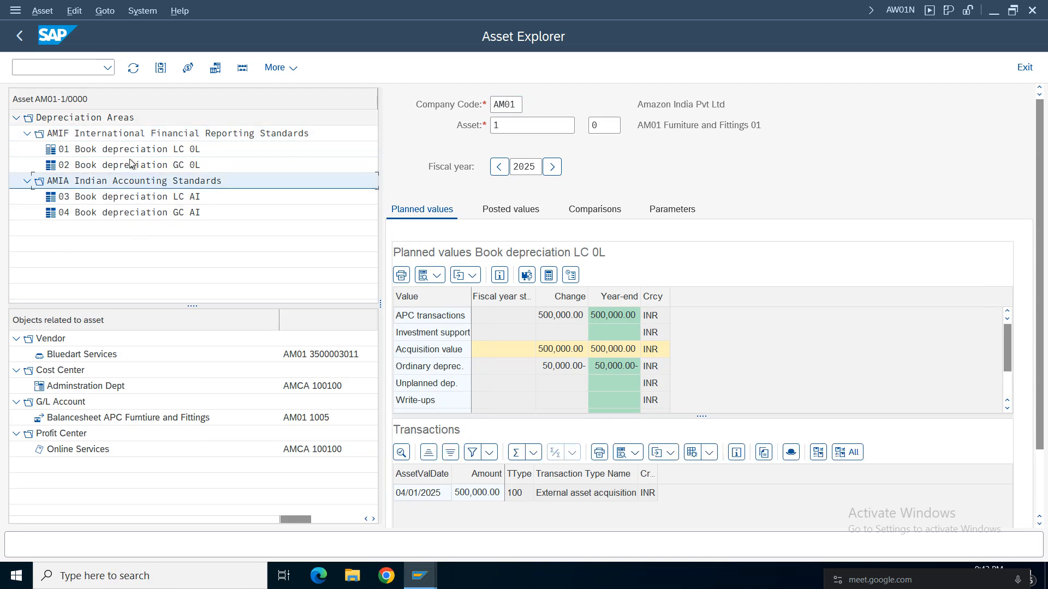
pyautogui.click(158, 149)
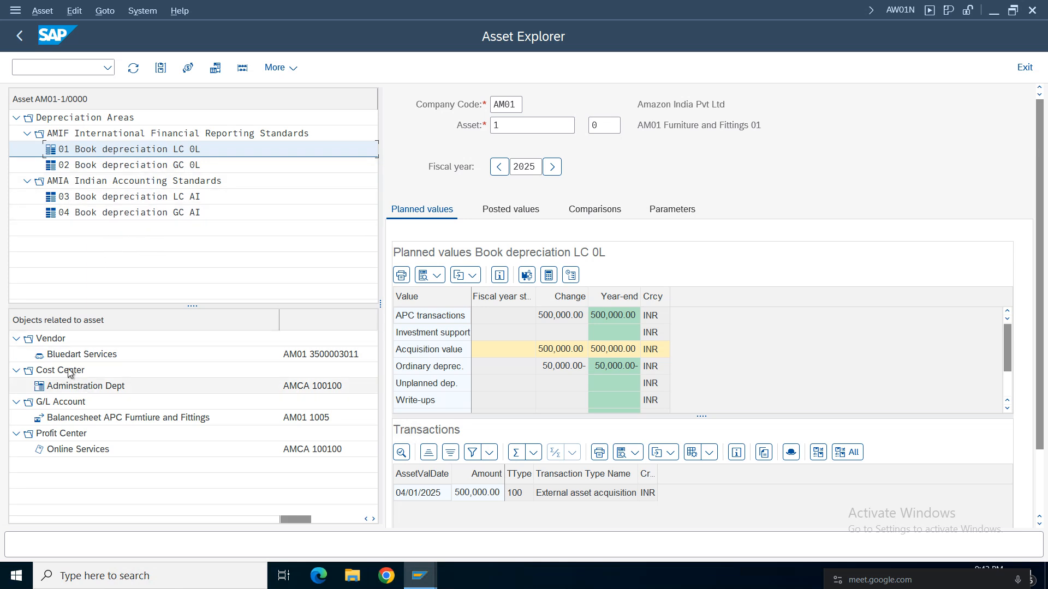
# Examine the objects related to the asset, including its vendor, balance sheet APC G/L account and profit center.
pyautogui.click(58, 354)
pyautogui.click(185, 424)
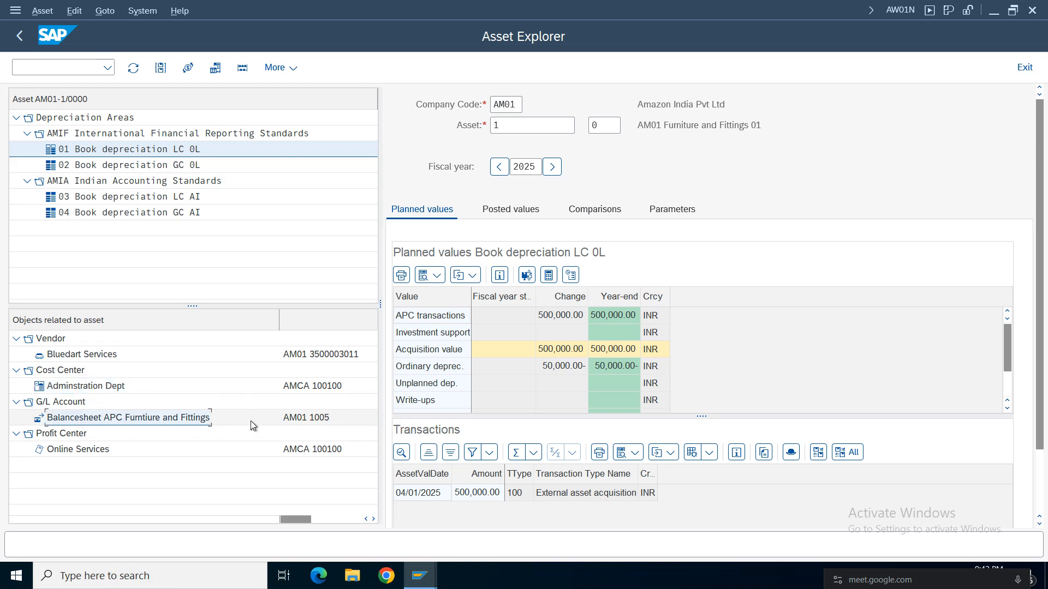
pyautogui.click(65, 422)
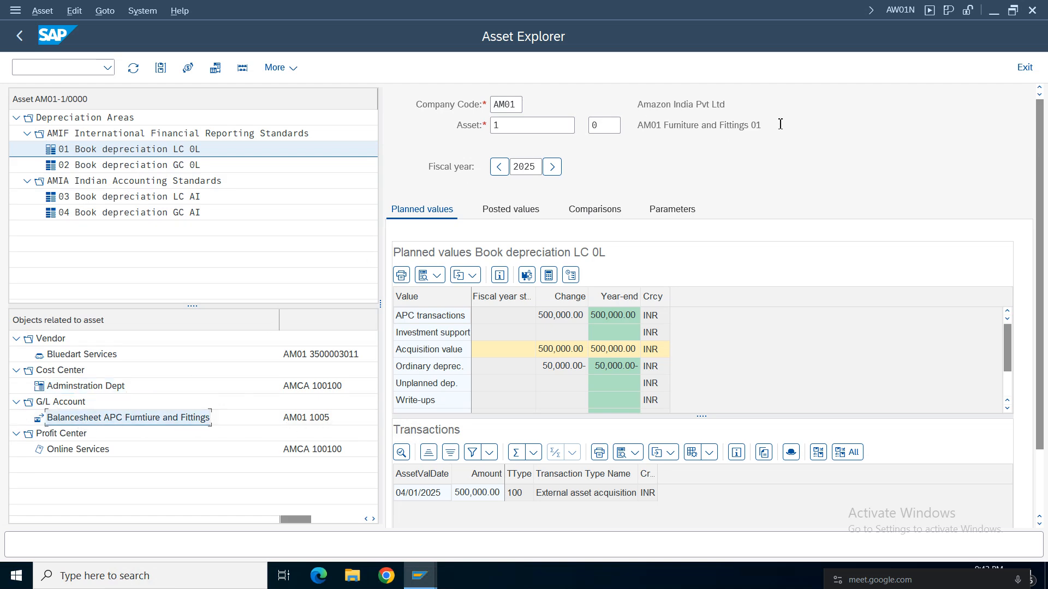
pyautogui.moveTo(780, 124); pyautogui.dragTo(633, 126)
pyautogui.click(81, 420)
pyautogui.click(70, 450)
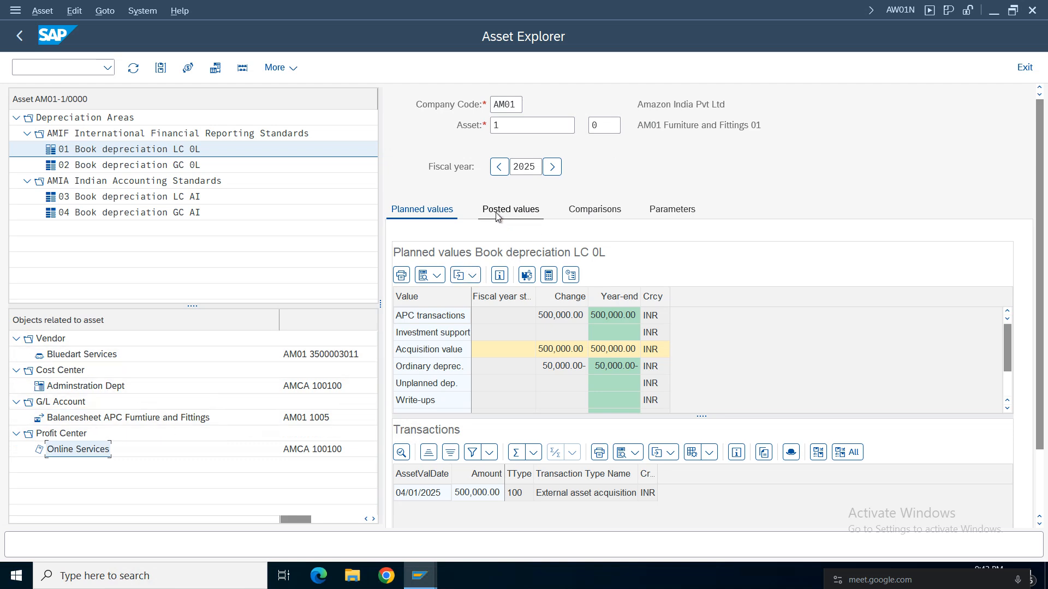
# Narrow the depreciation area tree and examine the planned APC transactions of area 01 Book depreciation LC 0L.
pyautogui.moveTo(381, 304); pyautogui.dragTo(235, 314)
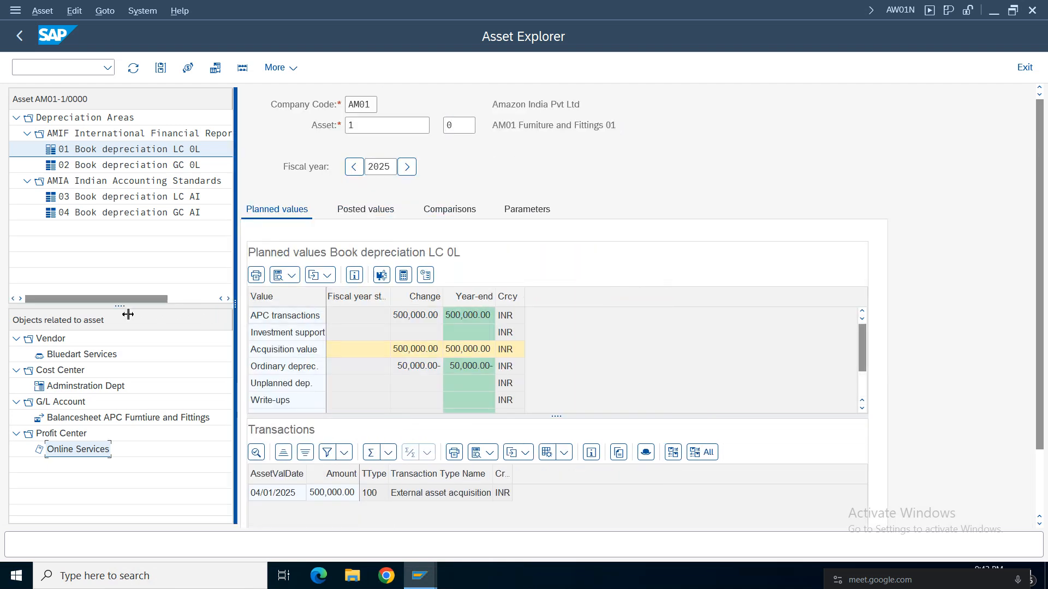
pyautogui.moveTo(128, 314); pyautogui.dragTo(223, 303)
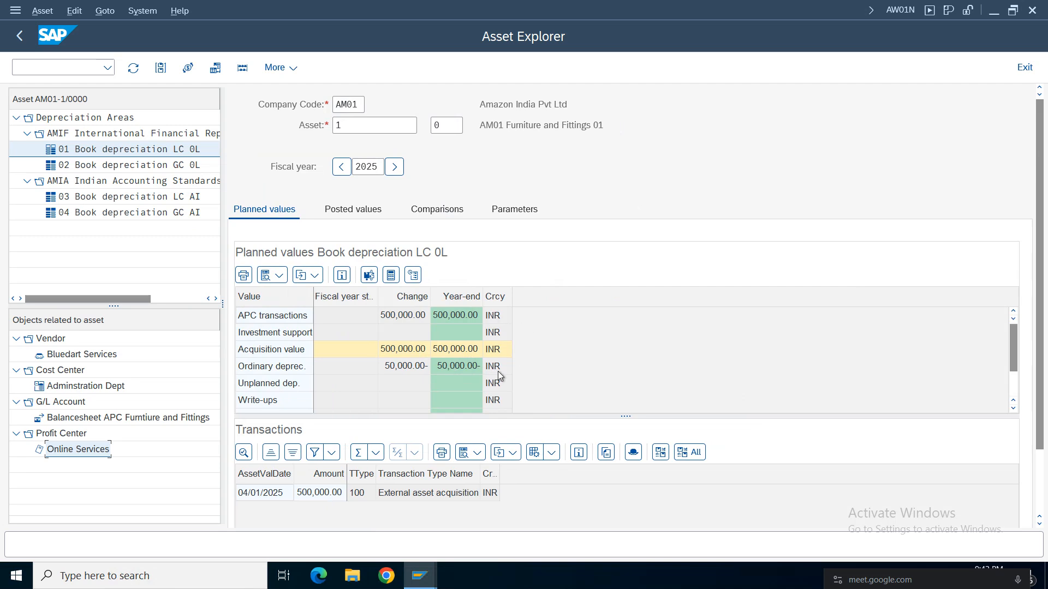
pyautogui.click(147, 165)
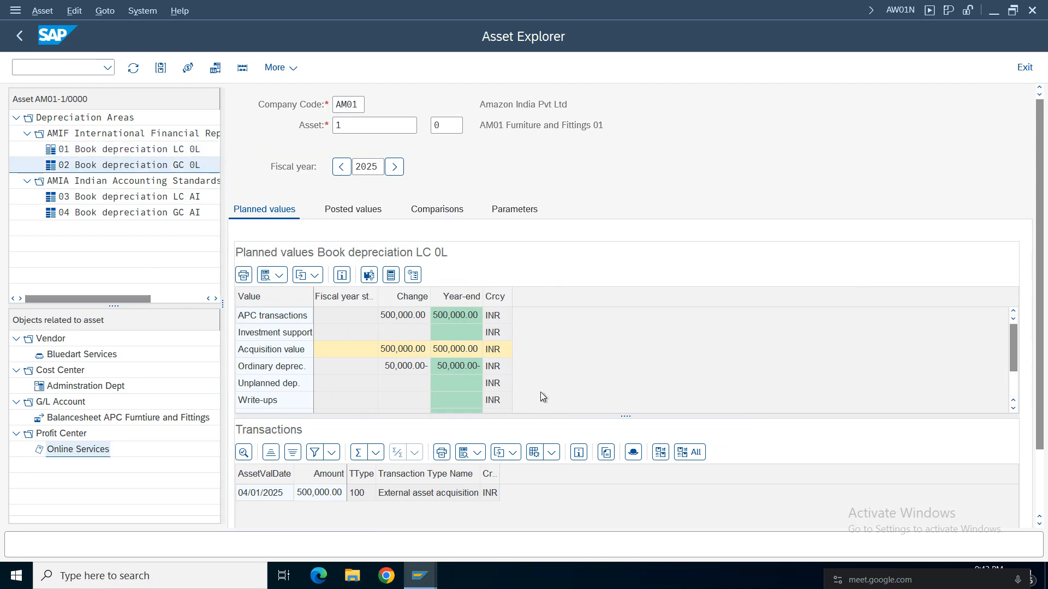
pyautogui.click(145, 151)
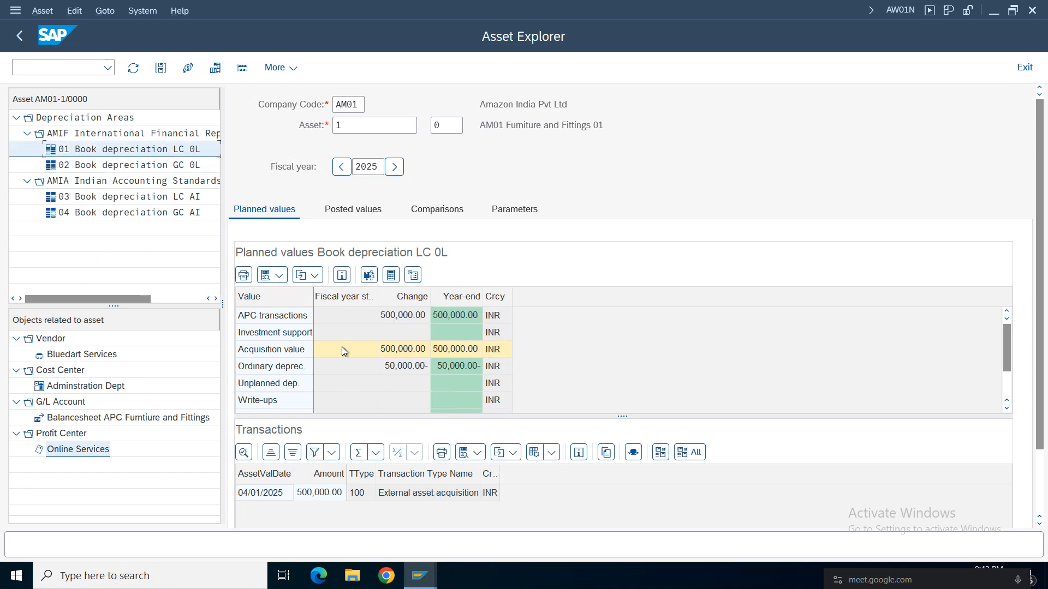
pyautogui.click(303, 322)
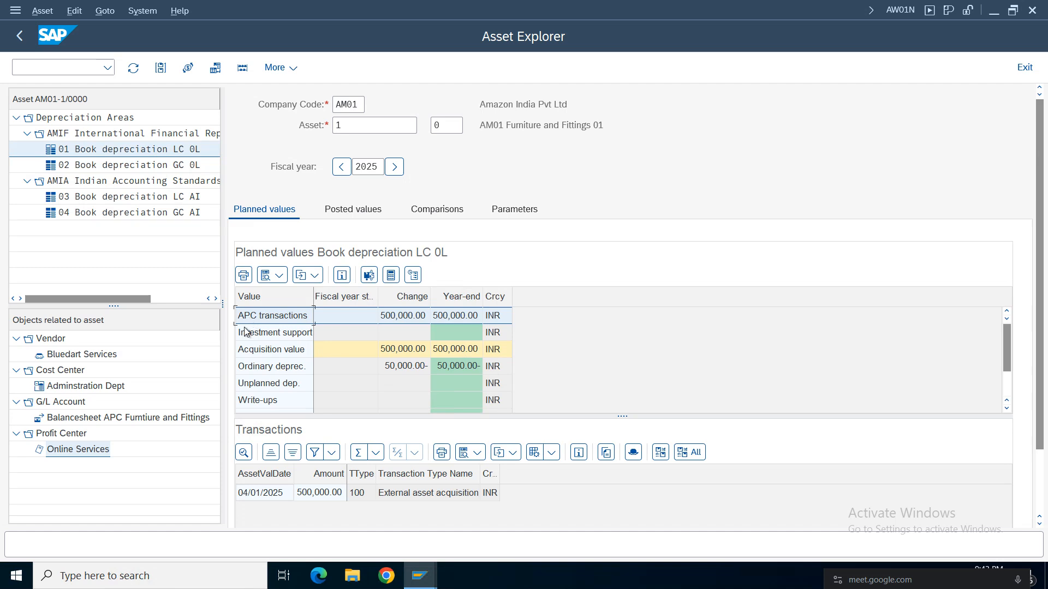
# Examine the planned acquisition value, ordinary depreciation and net book value of area 01 for fiscal year 2025.
pyautogui.click(403, 323)
pyautogui.click(401, 351)
pyautogui.click(399, 366)
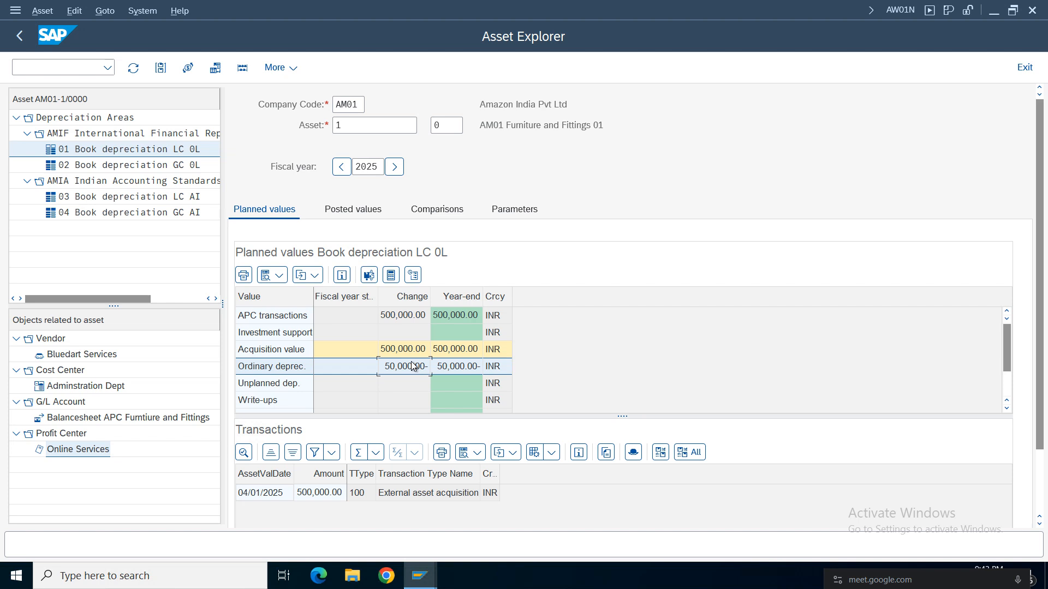
pyautogui.click(404, 355)
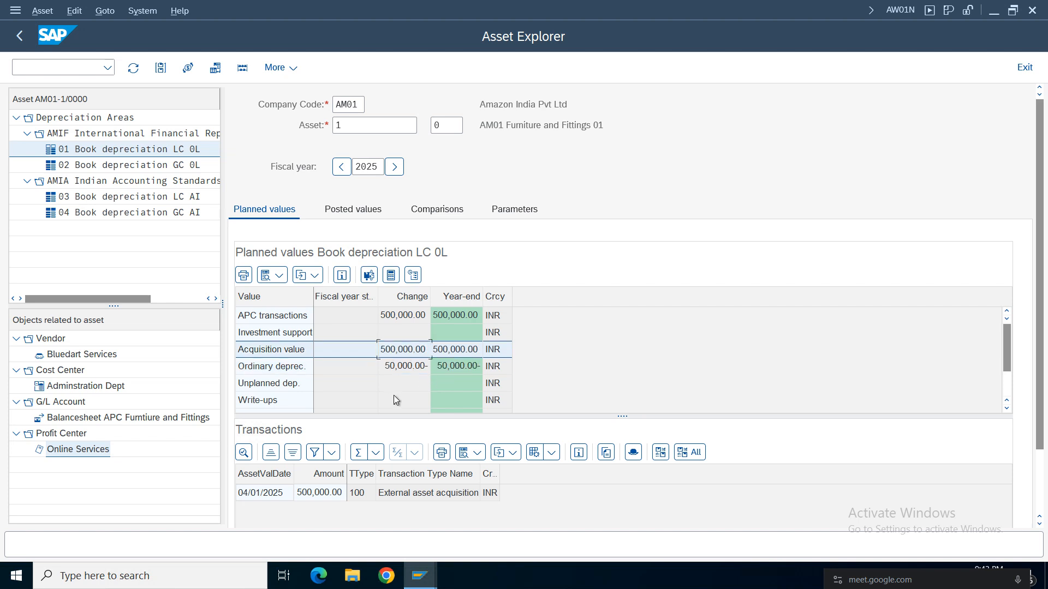
pyautogui.click(401, 368)
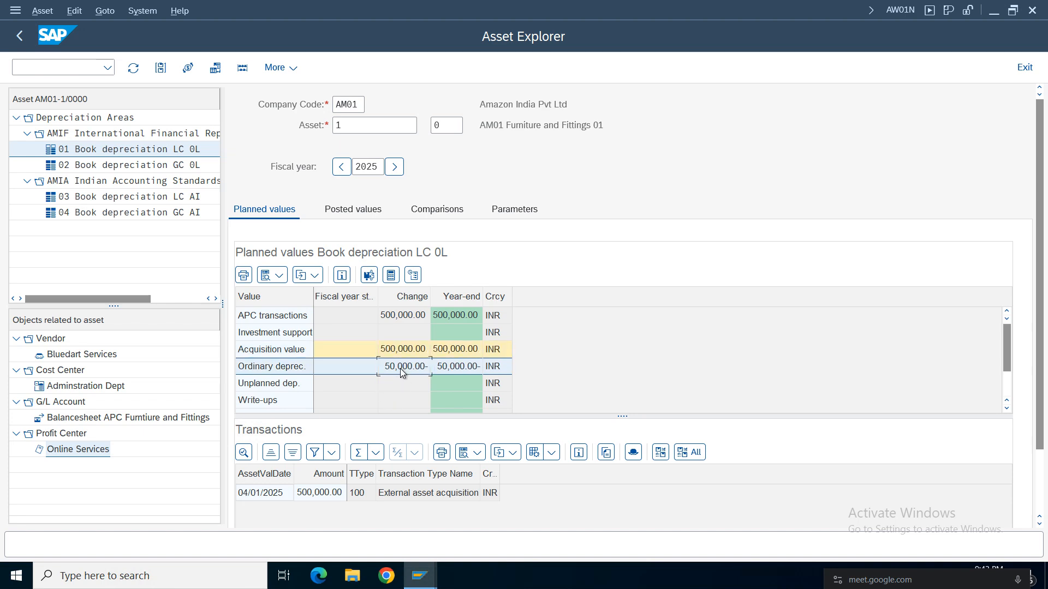
pyautogui.click(393, 401)
pyautogui.scroll(-1, 392, 400)
pyautogui.scroll(-2, 393, 404)
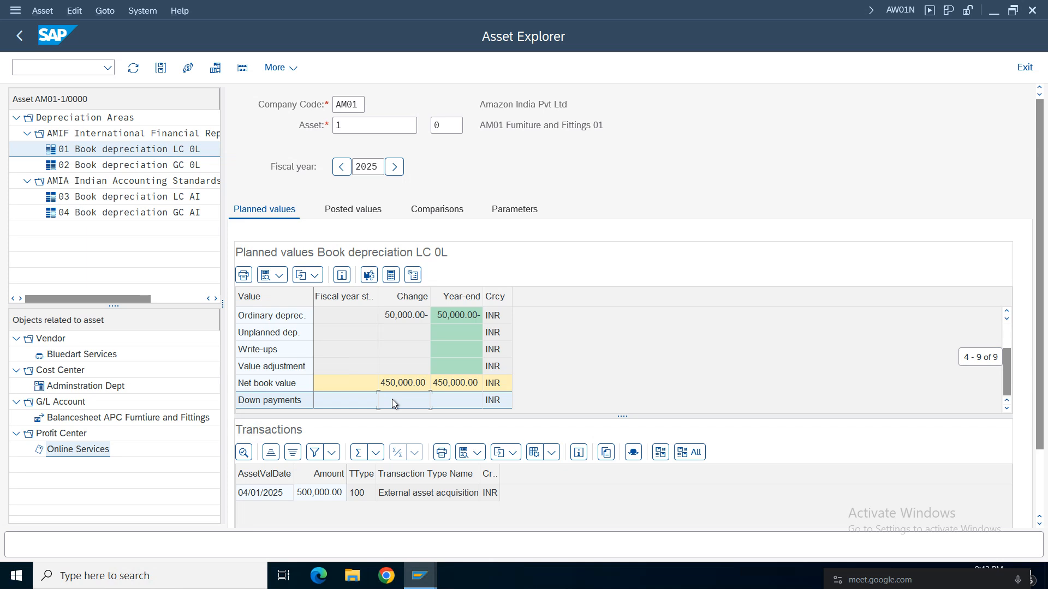
pyautogui.click(402, 390)
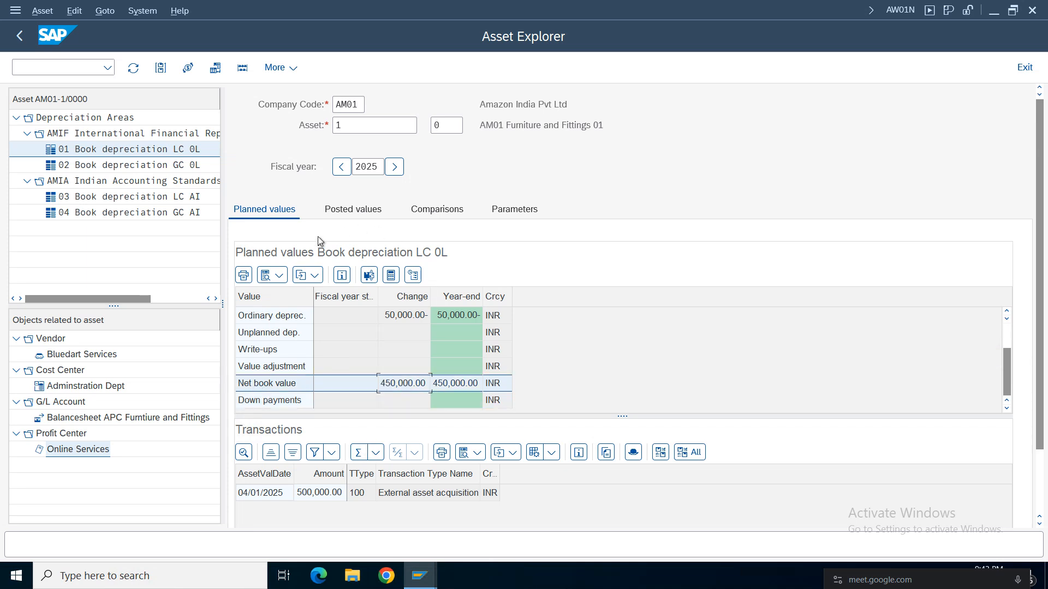
# Open the accounting document behind the external asset acquisition transaction and return to the Asset Explorer.
pyautogui.click(425, 492)
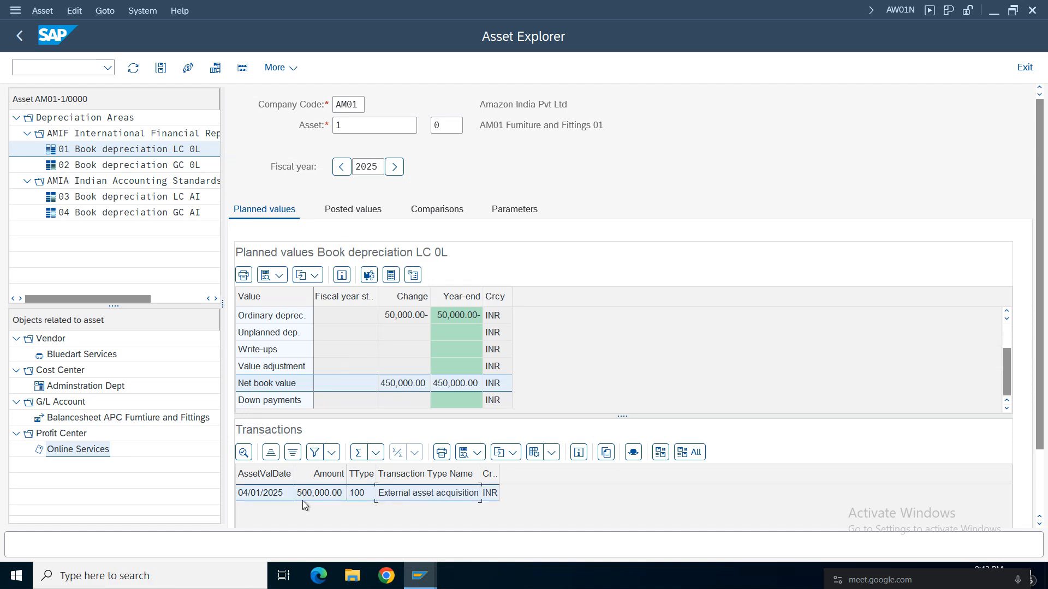
pyautogui.doubleClick(397, 492)
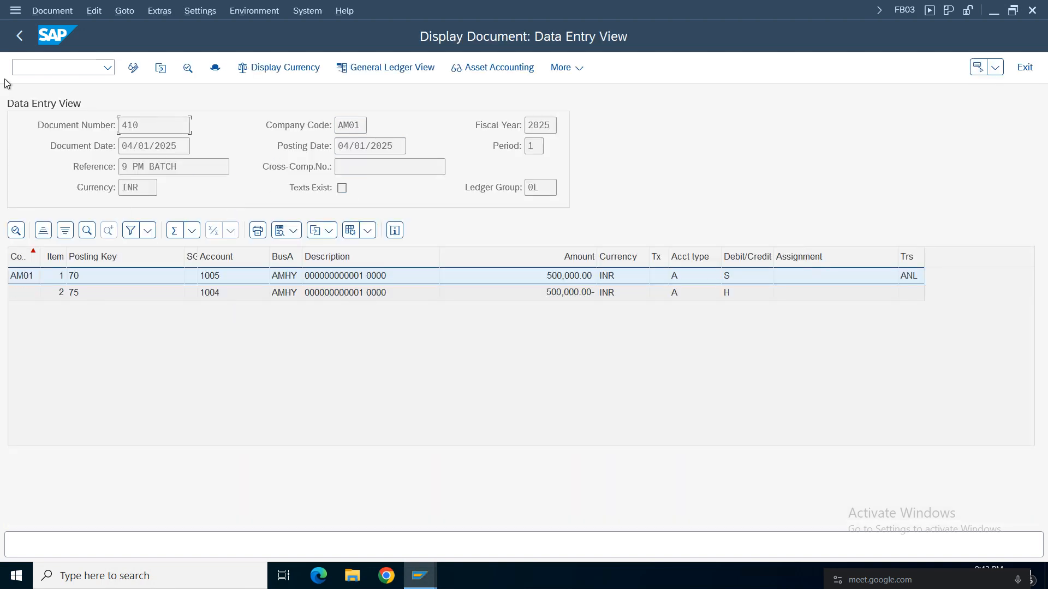
pyautogui.click(20, 36)
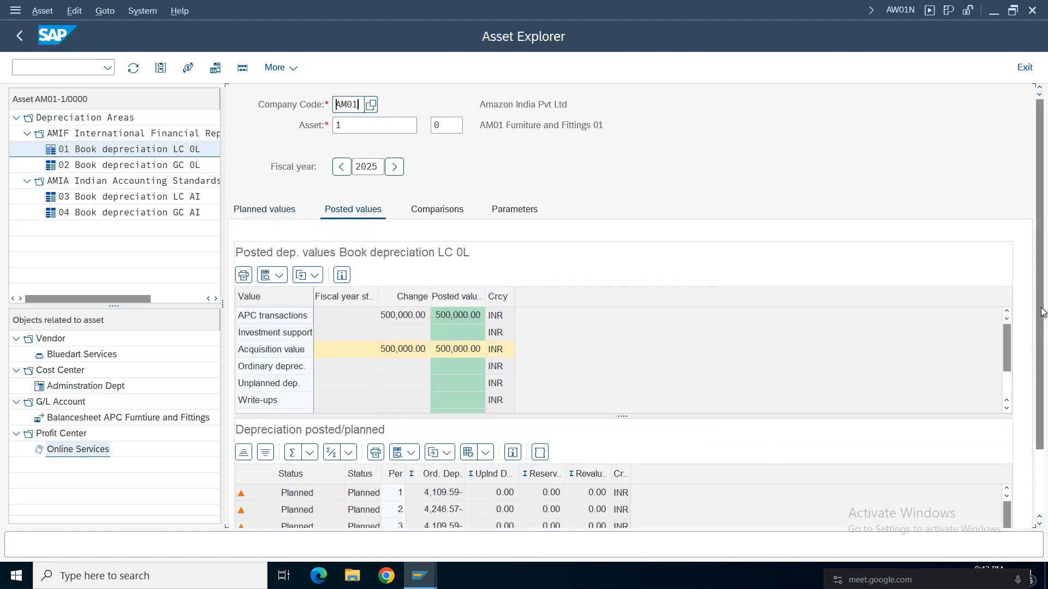
# Open the posted values of area 01 and examine the planned ordinary depreciation by period.
pyautogui.scroll(-3, 1040, 328)
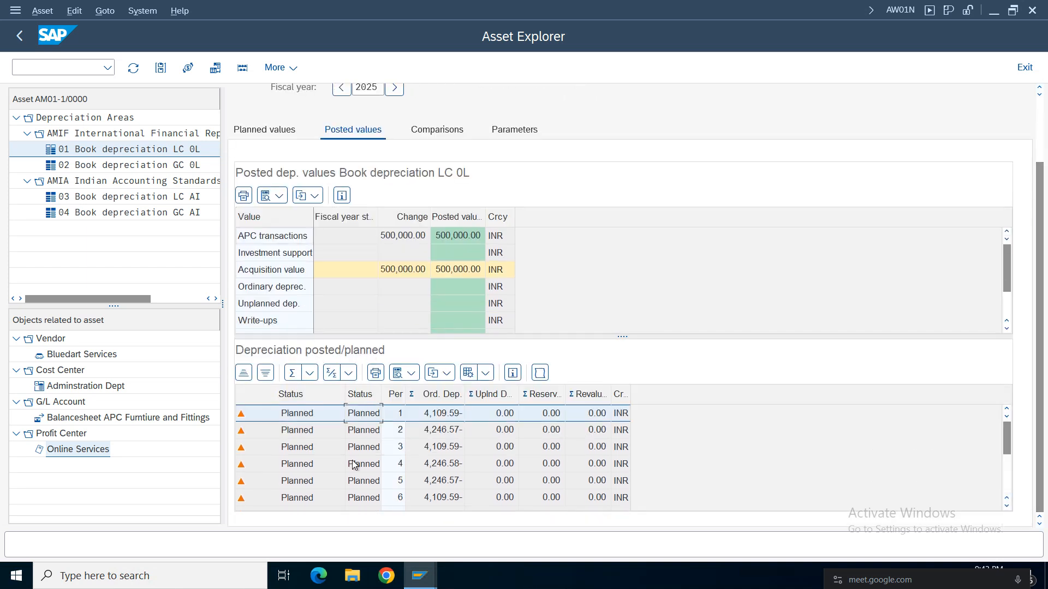
pyautogui.click(358, 498)
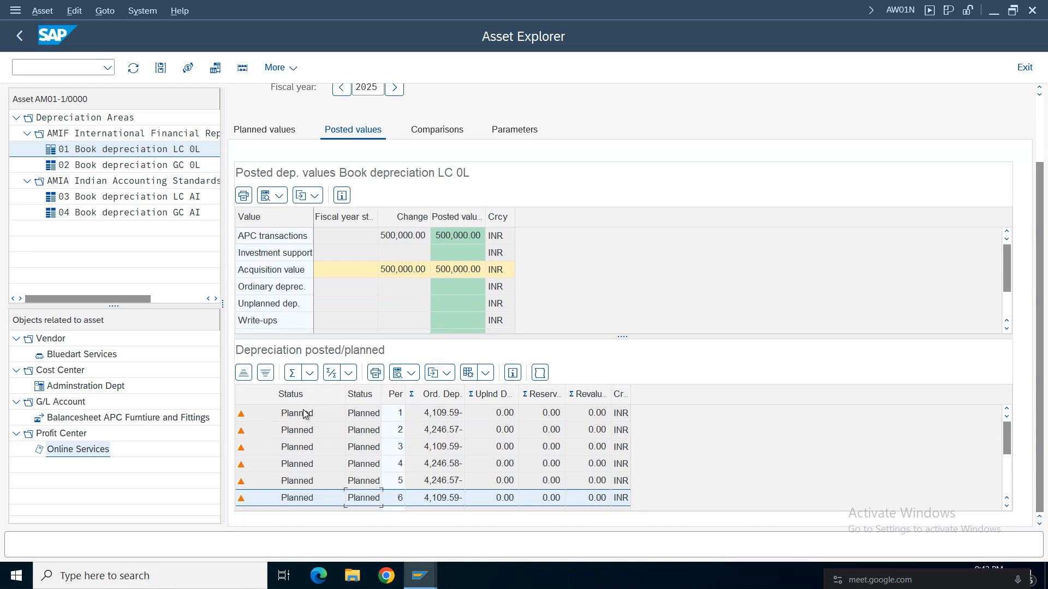
pyautogui.click(442, 413)
# Examine the posted values of area 01, from the acquisition value down to the net book value.
pyautogui.click(398, 270)
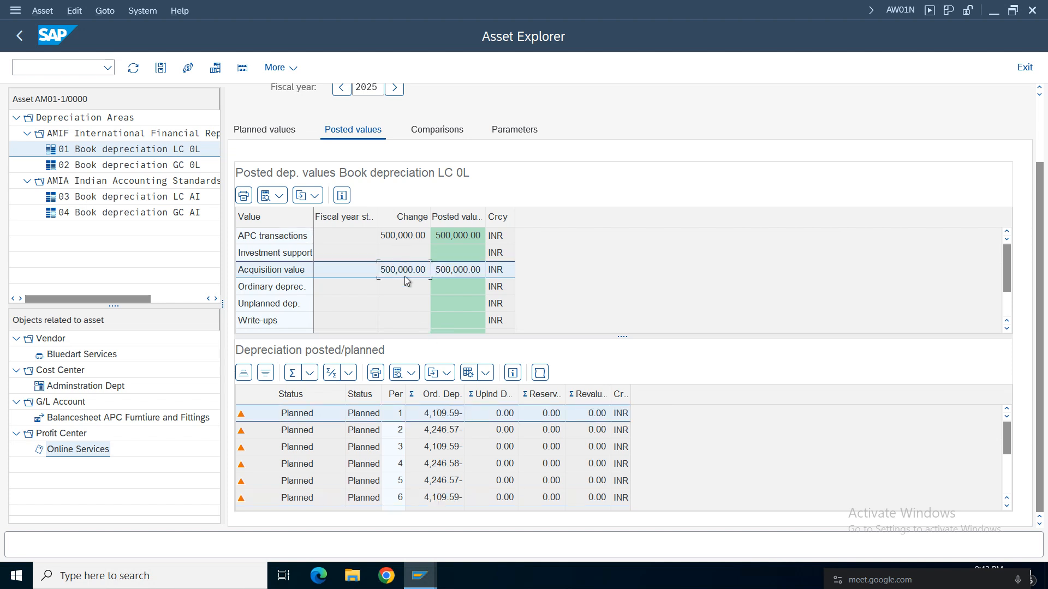
pyautogui.click(400, 303)
pyautogui.press('Down')
pyautogui.press('Down')
pyautogui.press('Down')
pyautogui.press('Up')
pyautogui.press('Up')
pyautogui.press('Up')
pyautogui.press('Up')
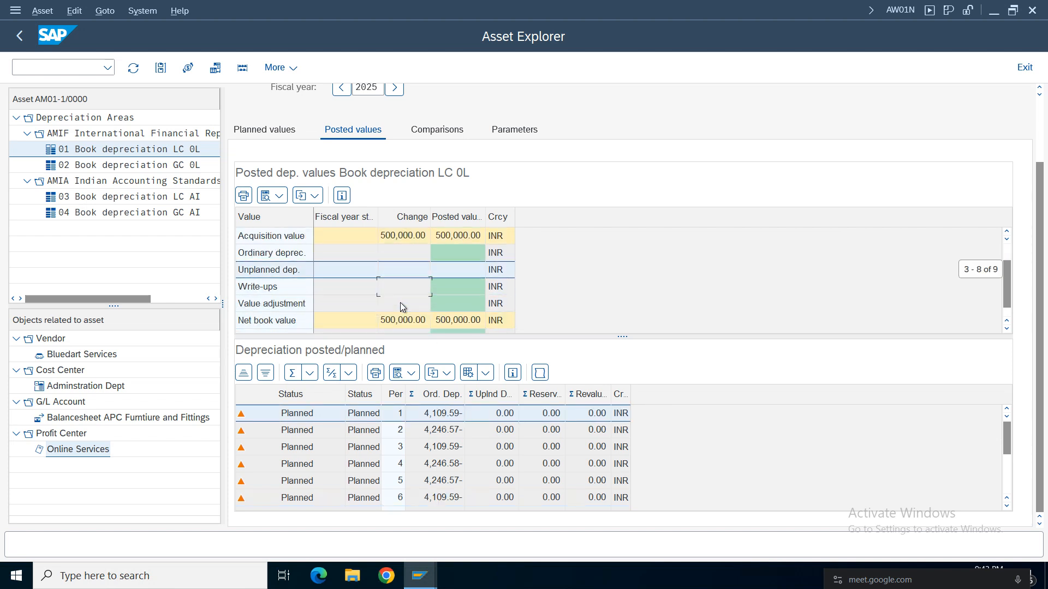
pyautogui.press('Down')
pyautogui.press('Down')
pyautogui.press('Down')
pyautogui.press('Down')
pyautogui.press('Down')
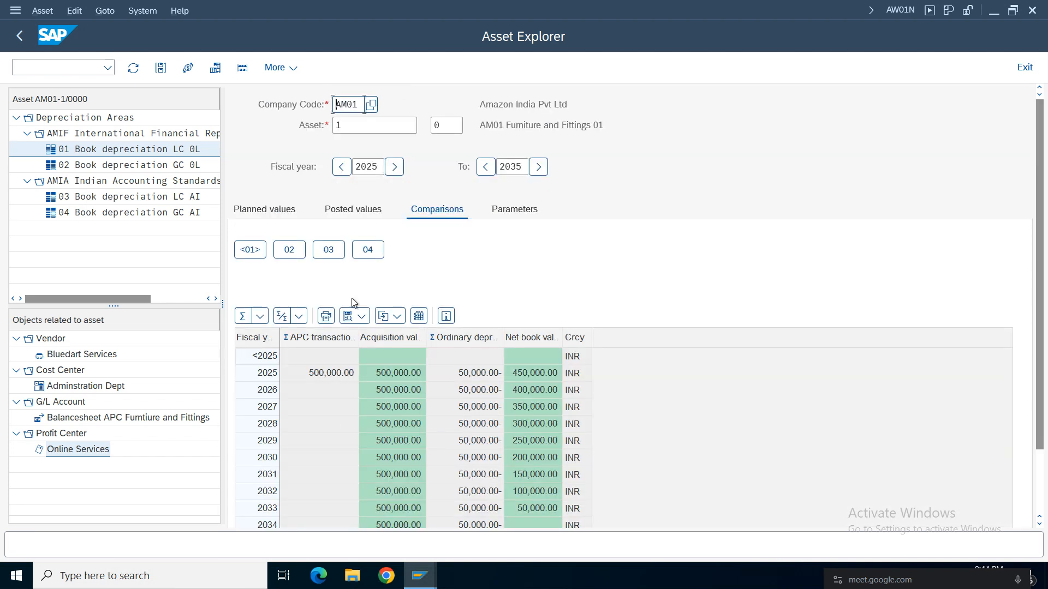
# Open the 2025 to 2035 comparison for area 01 and examine yearly acquisition value, ordinary depreciation and net book value.
pyautogui.click(395, 373)
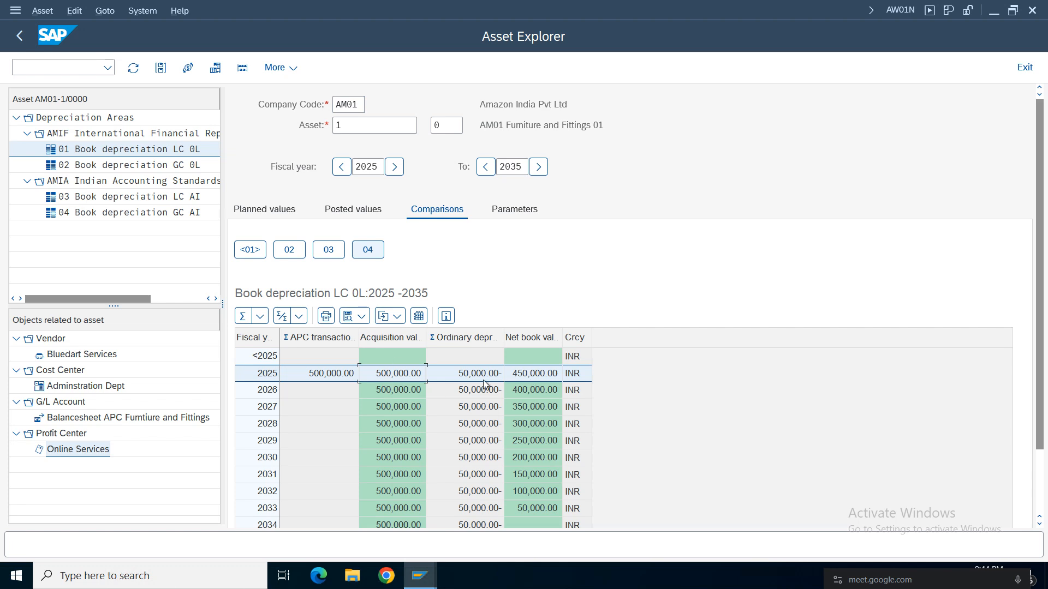
pyautogui.click(463, 377)
pyautogui.click(526, 378)
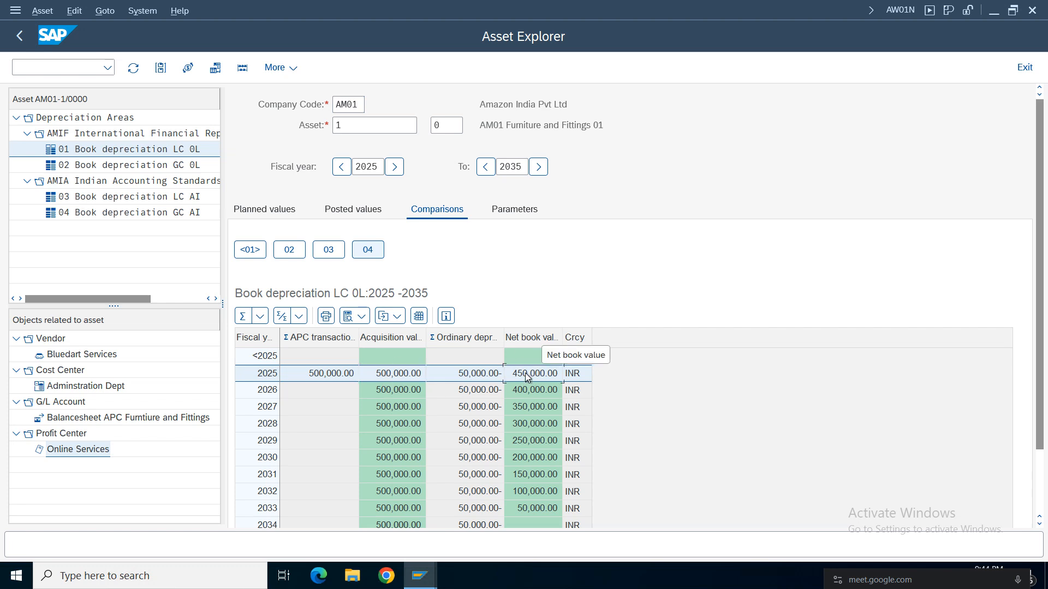
pyautogui.click(470, 391)
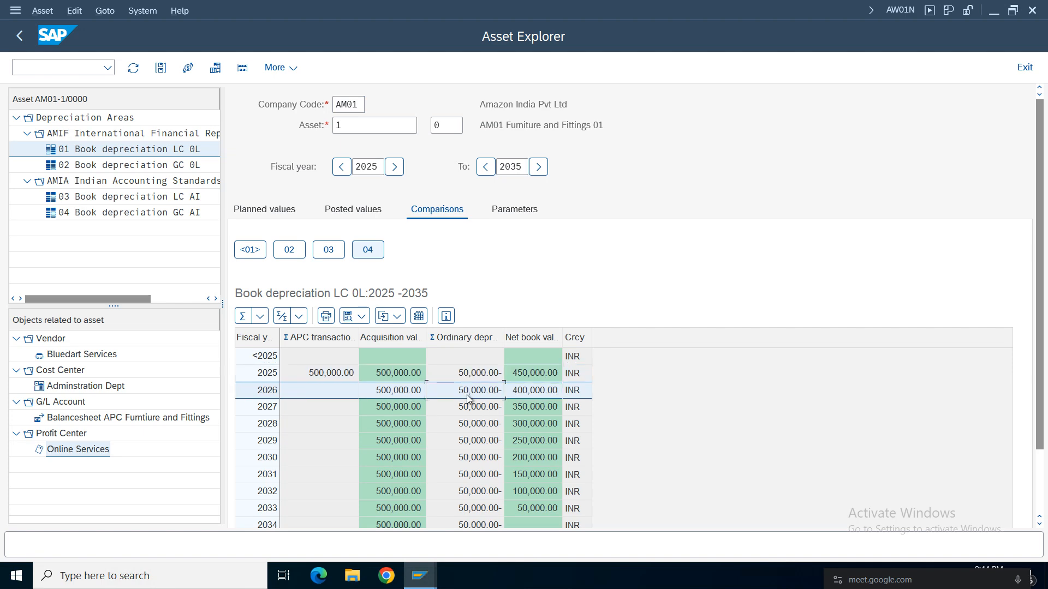
pyautogui.click(527, 407)
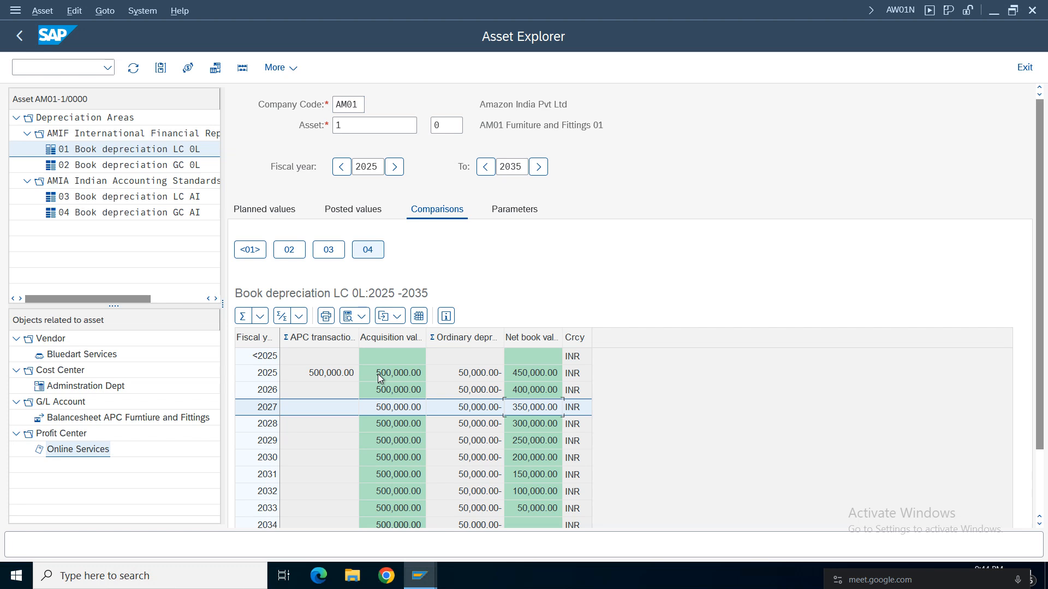
# Add depreciation areas 03 and 04 to the comparison and examine the 2025 ordinary depreciation across the areas.
pyautogui.click(328, 250)
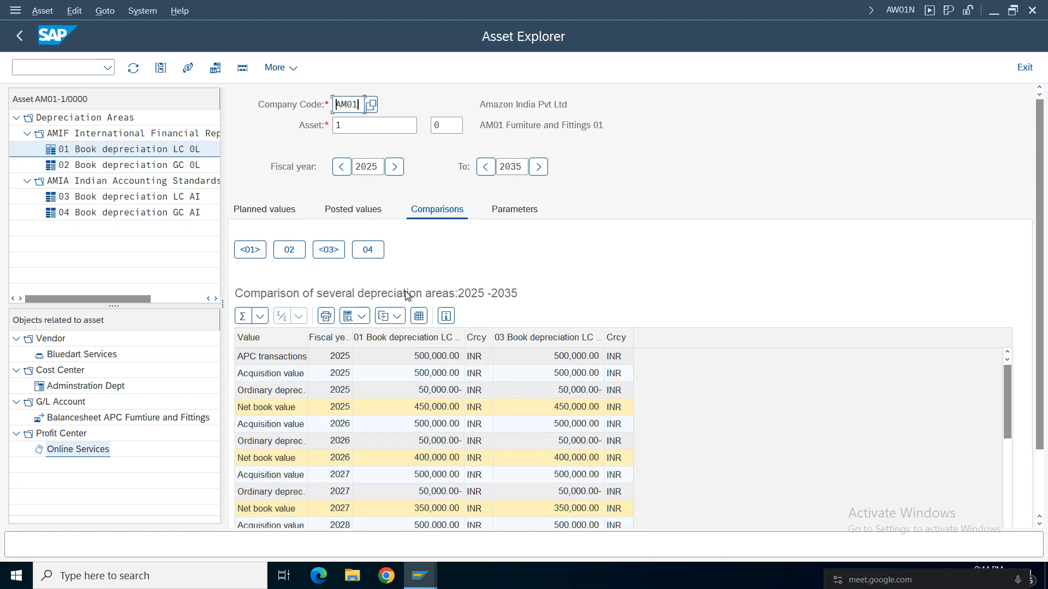
pyautogui.click(366, 250)
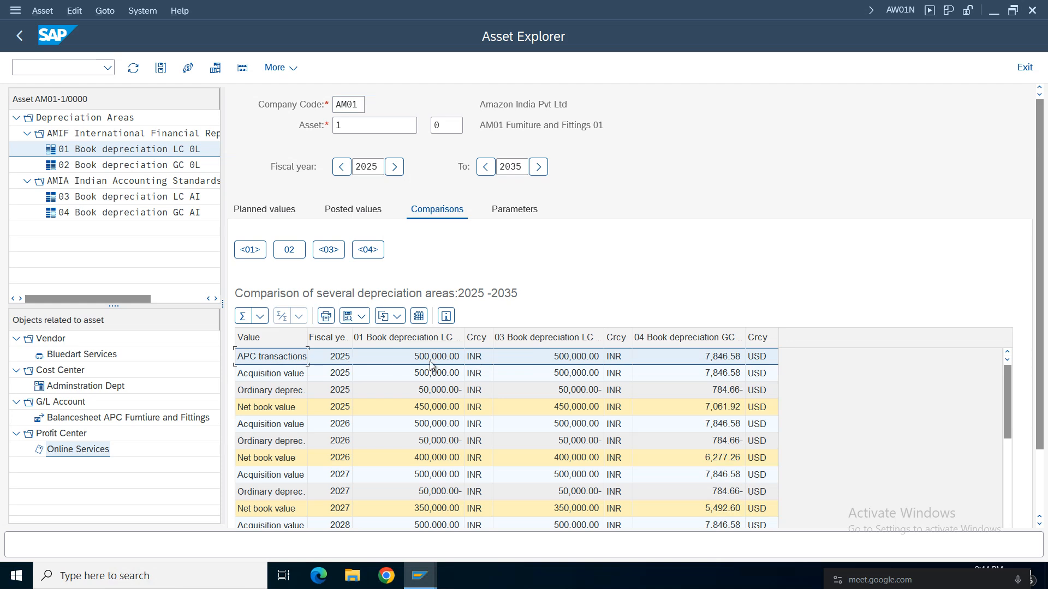
pyautogui.click(275, 393)
pyautogui.click(434, 394)
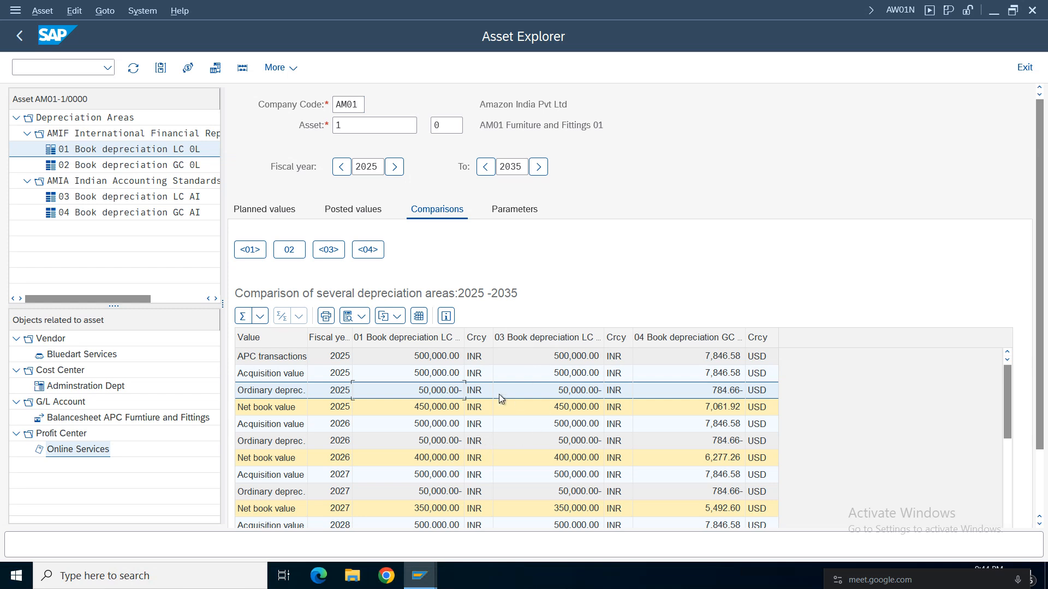
# Return to the posted values of area 01 and select the ordinary depreciation amount of period 1.
pyautogui.click(359, 213)
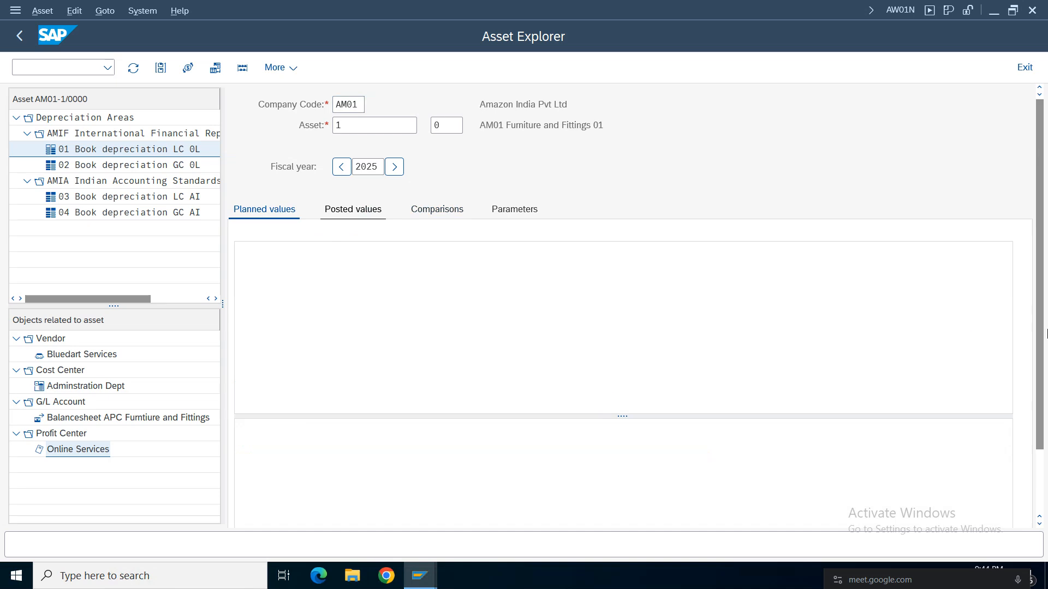
pyautogui.moveTo(1042, 251); pyautogui.dragTo(1044, 369)
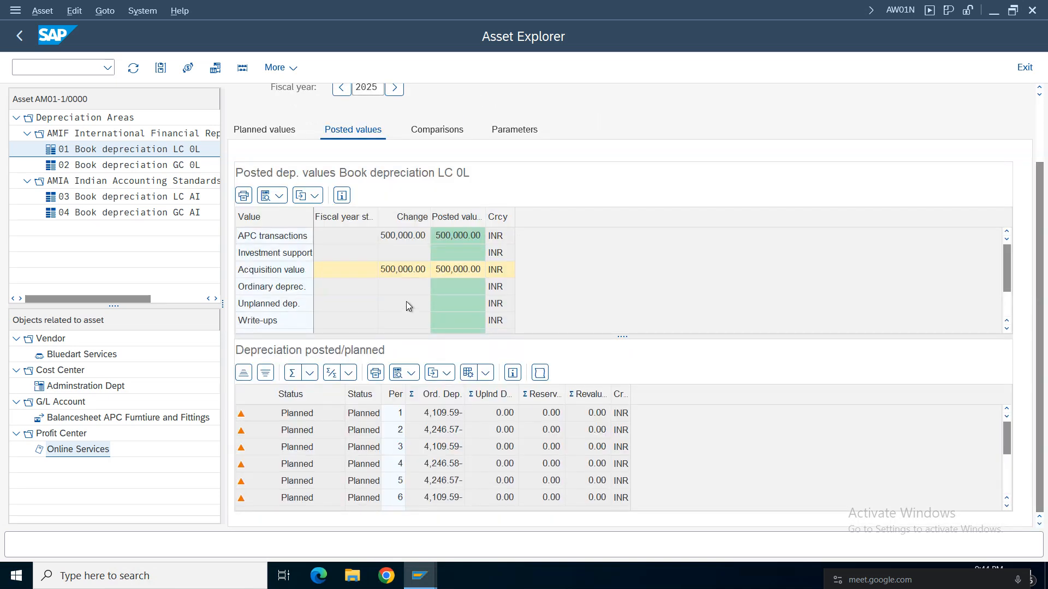
pyautogui.click(436, 417)
pyautogui.press('super+Right')
pyautogui.moveTo(976, 5); pyautogui.dragTo(975, 50)
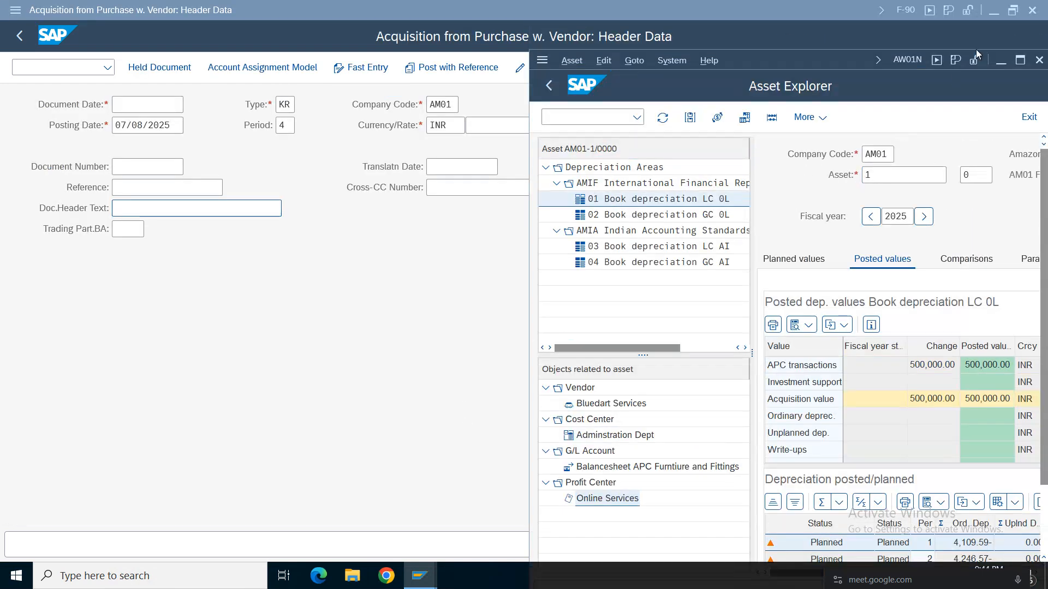
pyautogui.click(1019, 60)
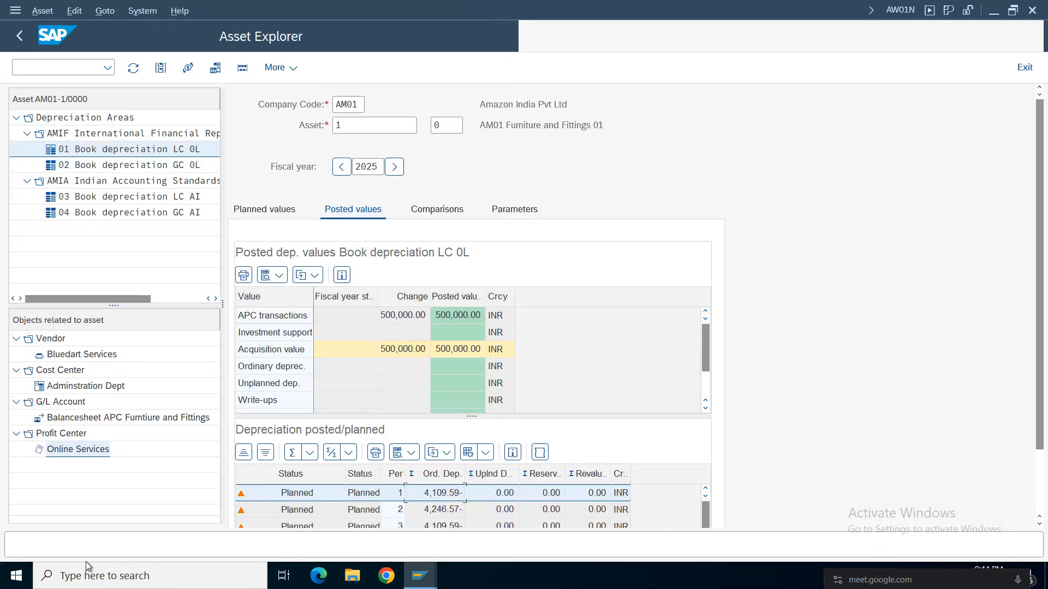
# Open the Windows Calculator and enlarge the Depreciation posted/planned table in the Asset Explorer.
pyautogui.click(124, 576)
pyautogui.write('calc')
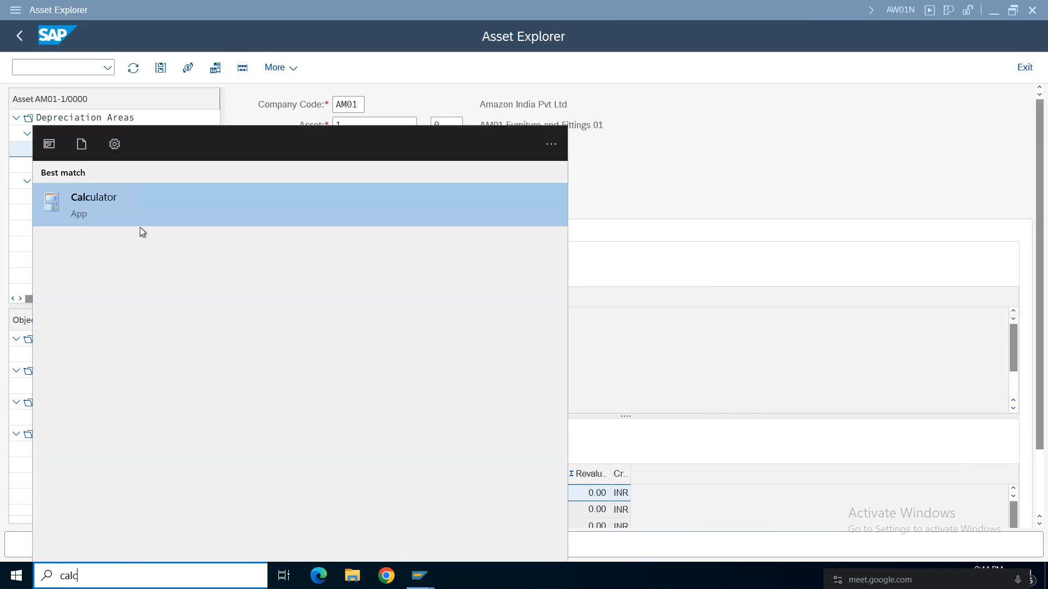
pyautogui.click(116, 196)
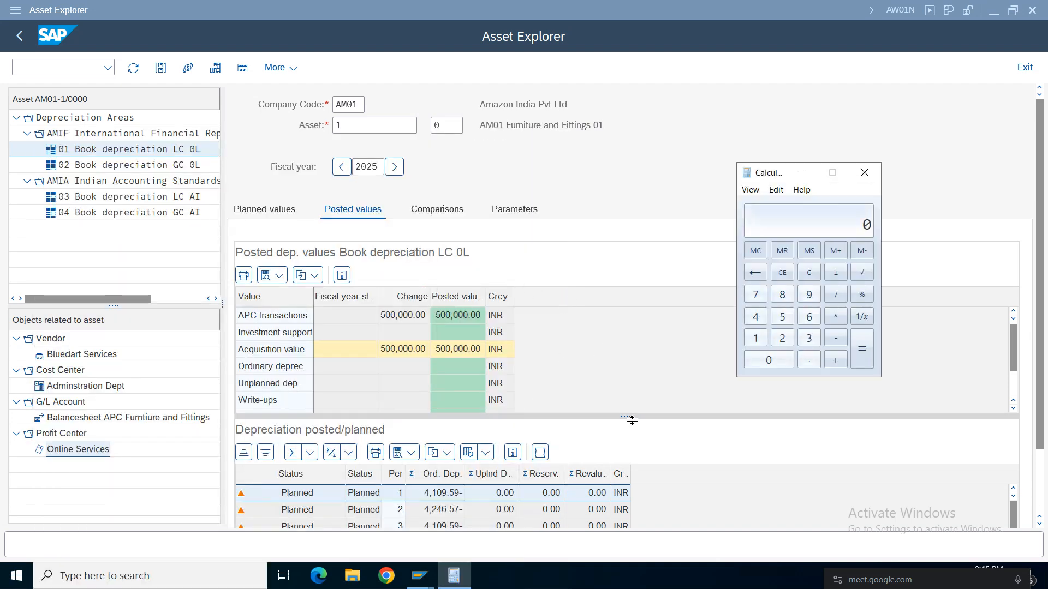
pyautogui.moveTo(630, 420); pyautogui.dragTo(617, 317)
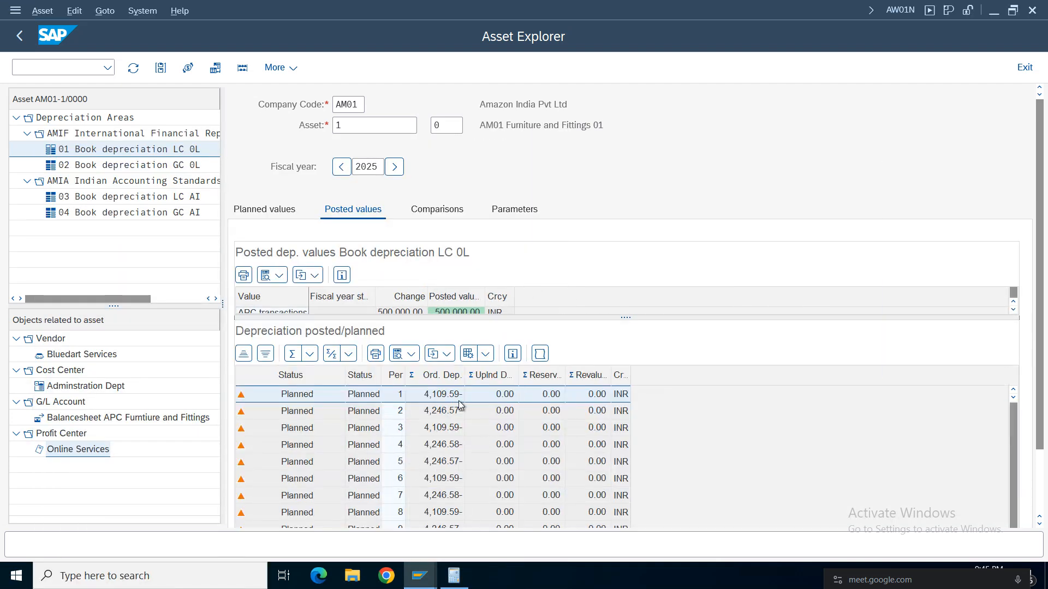
pyautogui.click(437, 402)
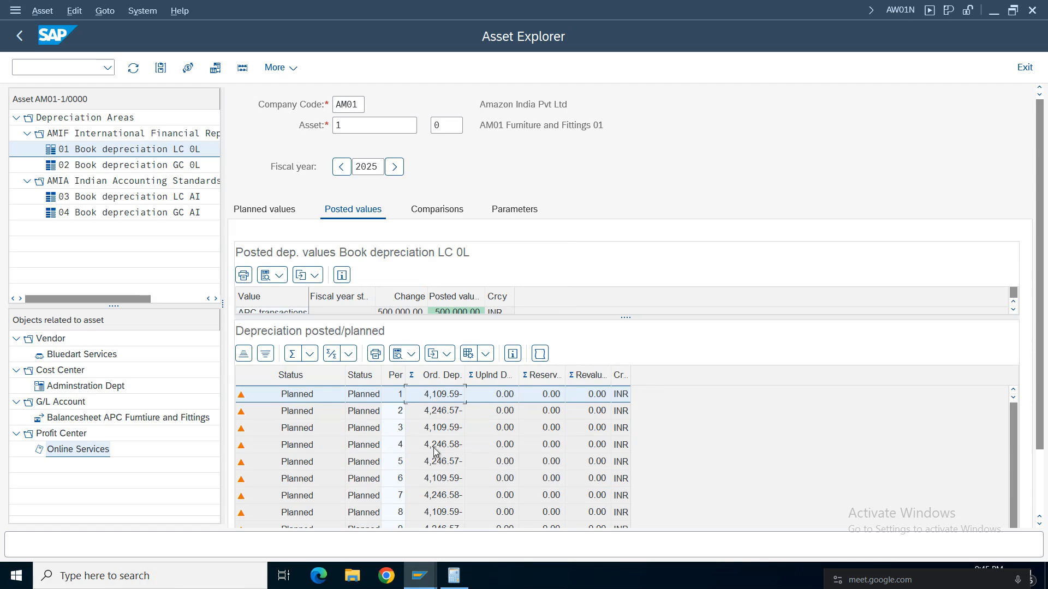
# Calculate the 30-day depreciation in the Calculator as 50000 * 30 / 365 and close the Calculator.
pyautogui.click(453, 576)
pyautogui.click(783, 319)
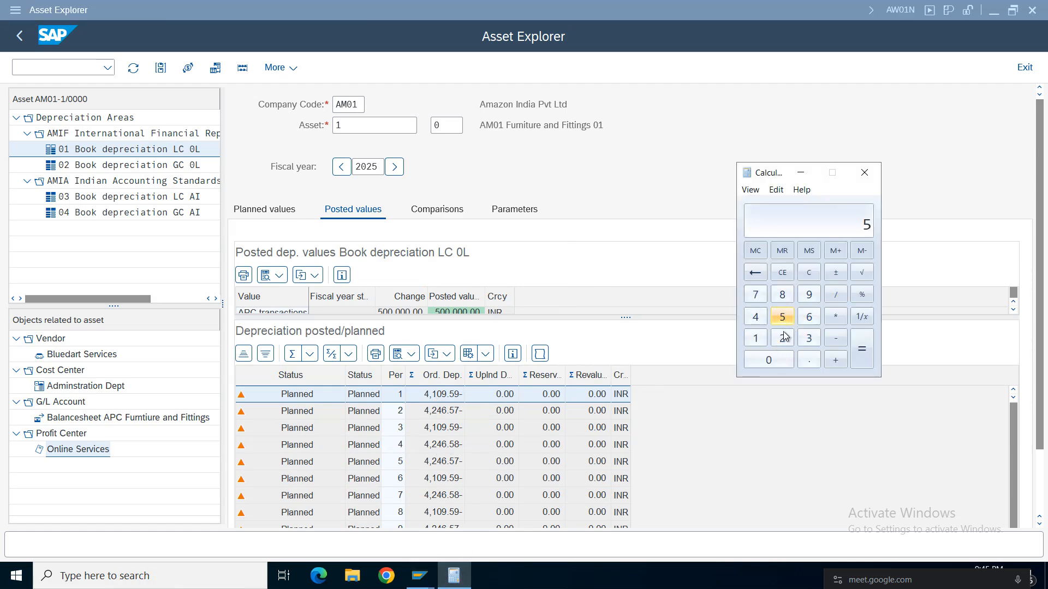
pyautogui.click(772, 359)
pyautogui.click(771, 359)
pyautogui.click(771, 359)
pyautogui.click(771, 359)
pyautogui.click(836, 319)
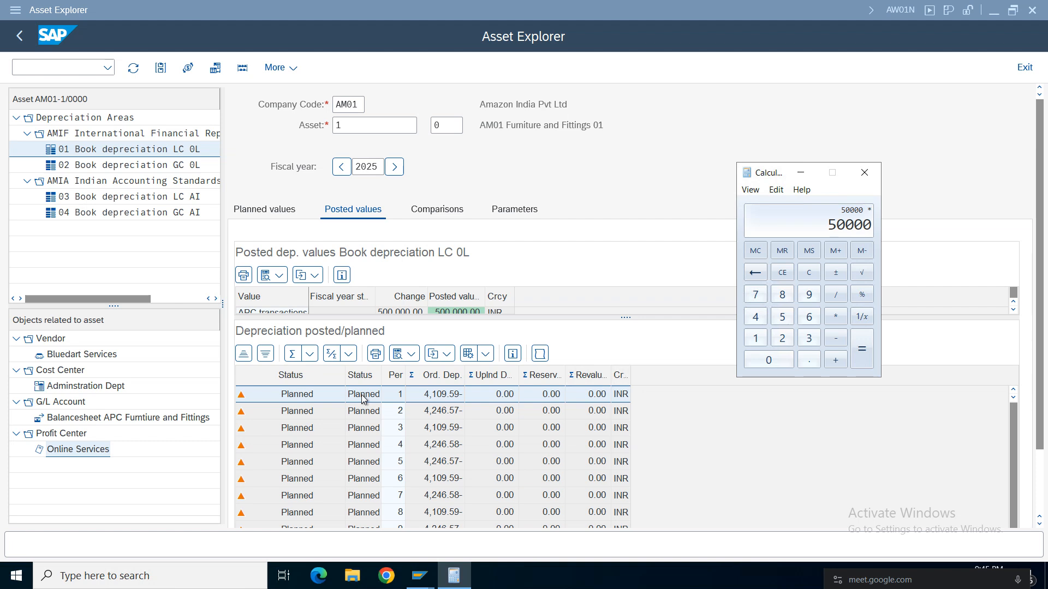
pyautogui.click(808, 338)
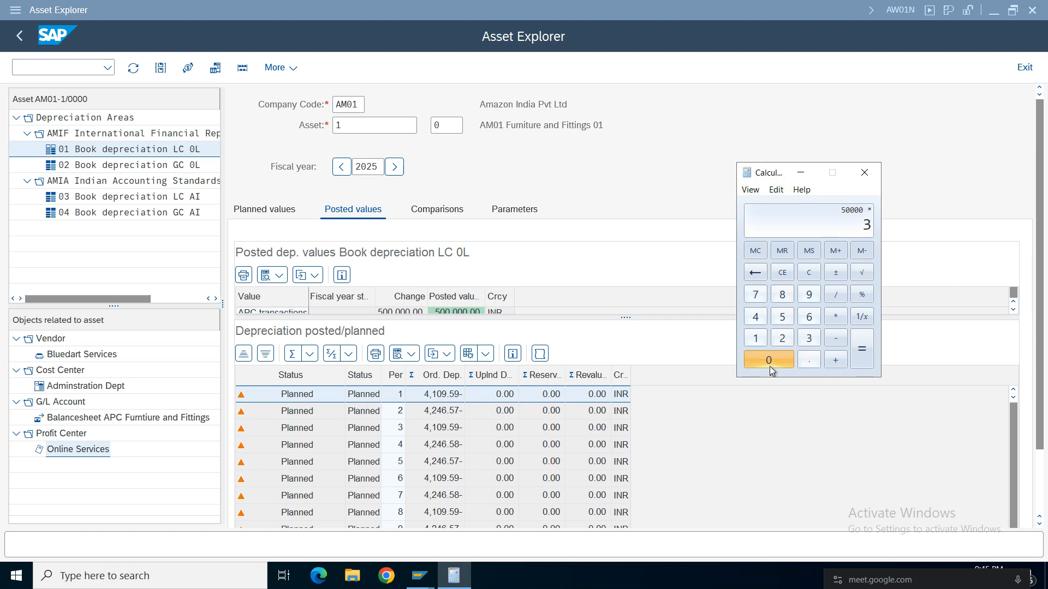
pyautogui.click(769, 360)
pyautogui.click(835, 295)
pyautogui.click(810, 336)
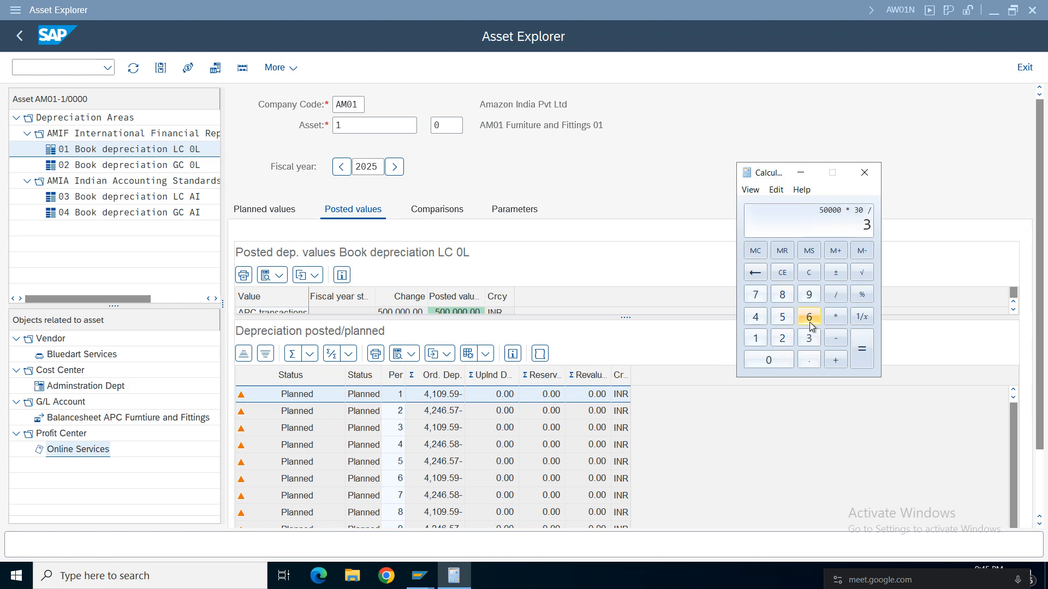
pyautogui.click(809, 319)
pyautogui.click(781, 317)
pyautogui.click(862, 349)
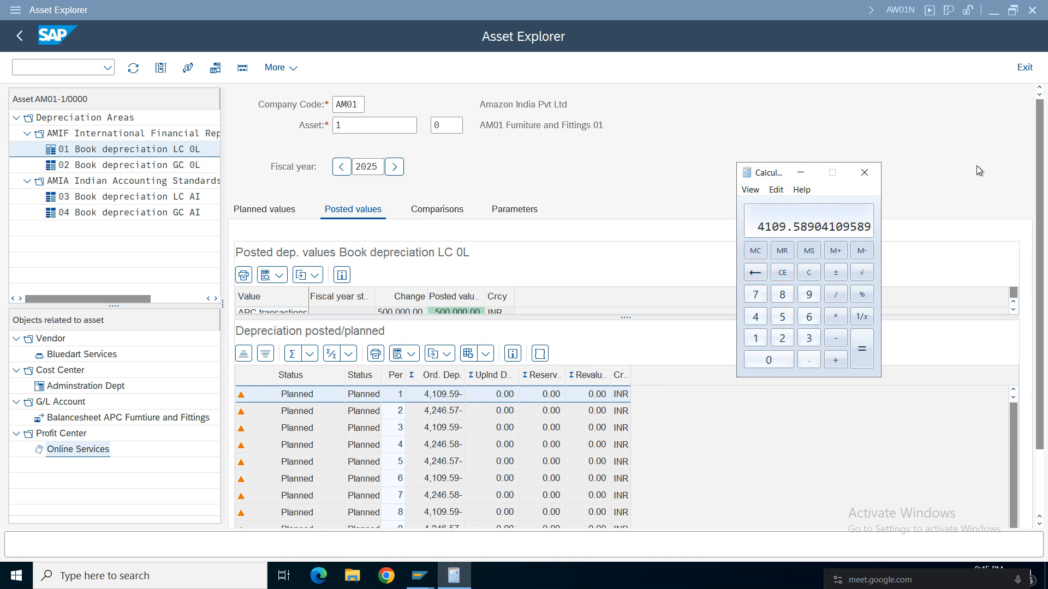
pyautogui.click(864, 173)
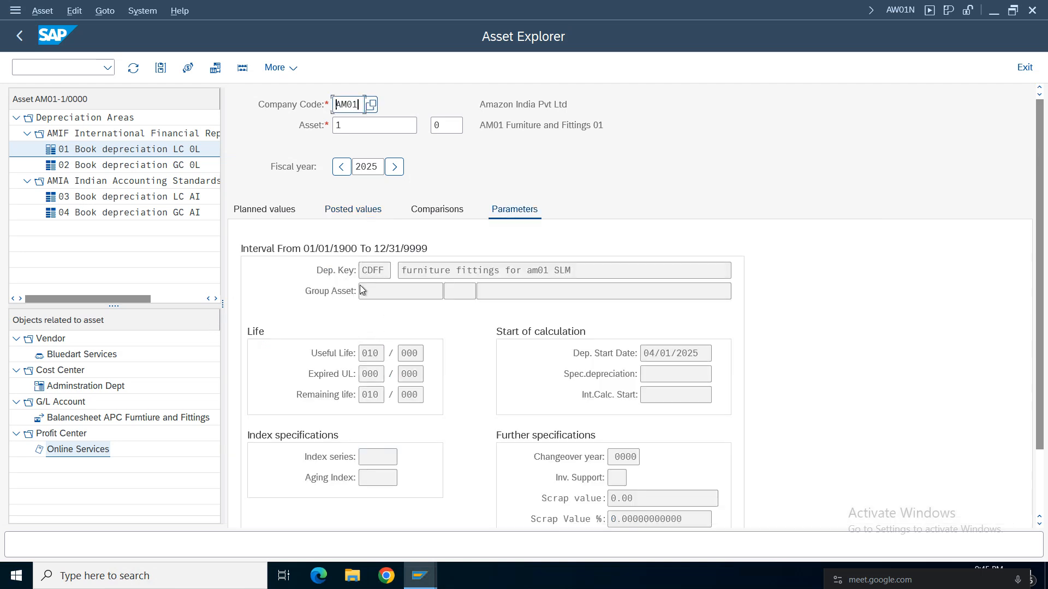
# Open the depreciation parameters of area 01 and examine the depreciation key.
pyautogui.moveTo(360, 104); pyautogui.dragTo(334, 106)
pyautogui.moveTo(385, 273); pyautogui.dragTo(322, 272)
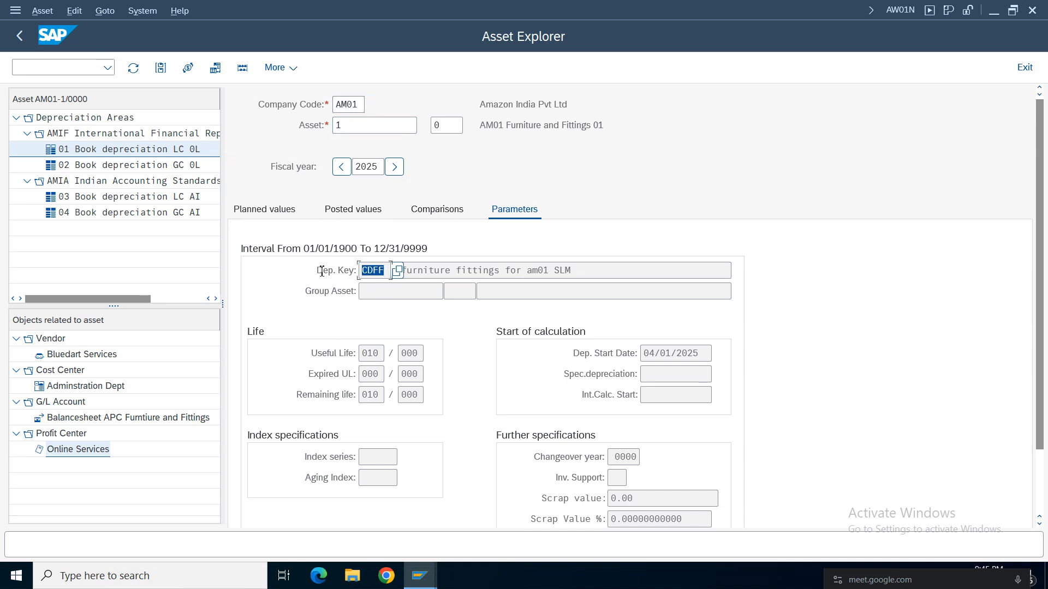
# Display the details of area 01's depreciation key and examine its base method and multilevel method.
pyautogui.click(366, 355)
pyautogui.click(373, 270)
pyautogui.scroll(-2, 1044, 221)
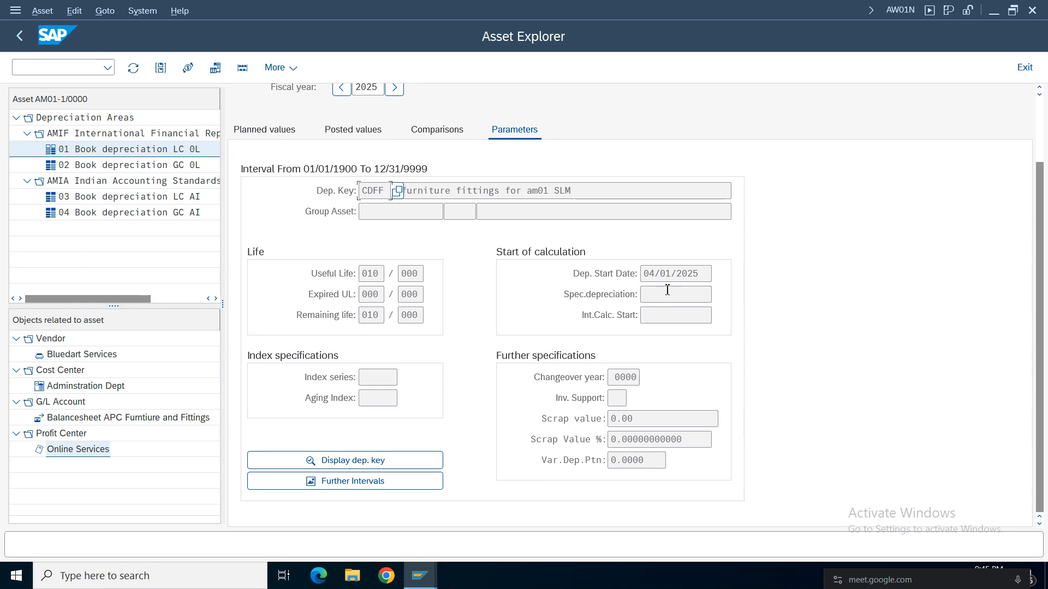
pyautogui.click(348, 459)
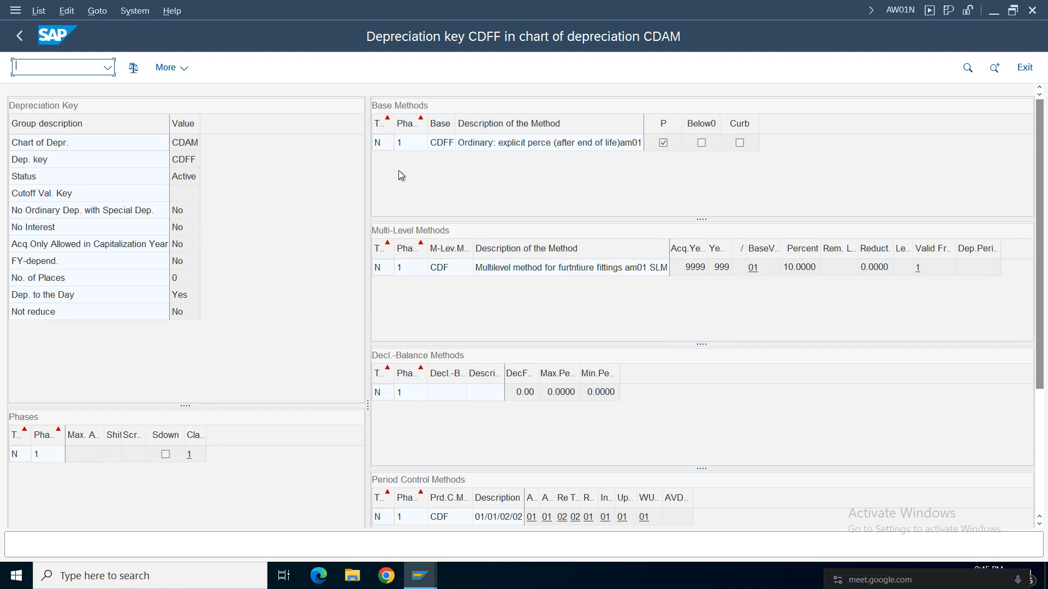
pyautogui.click(441, 145)
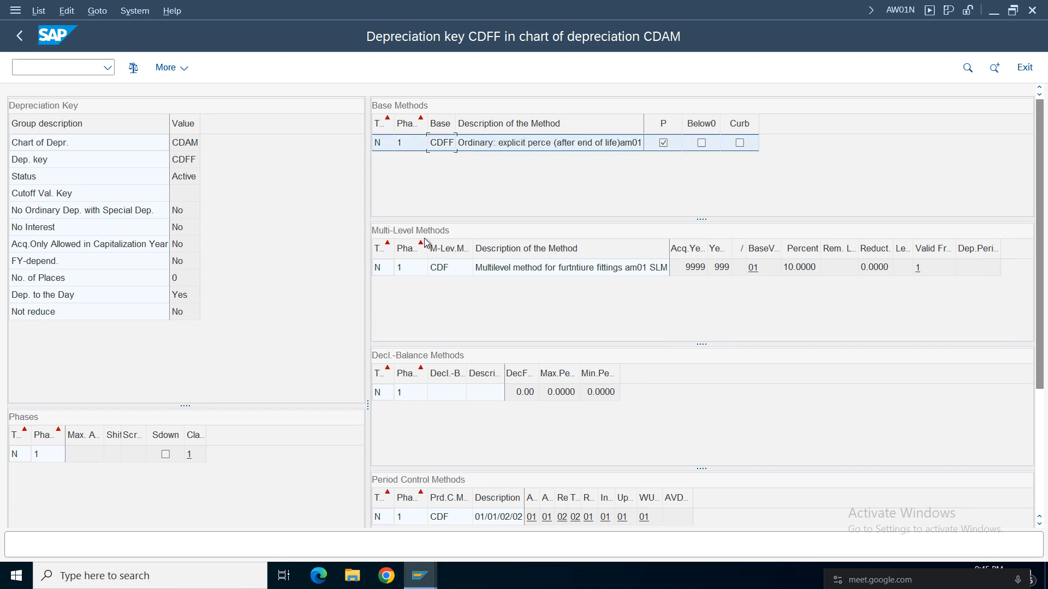
pyautogui.click(449, 270)
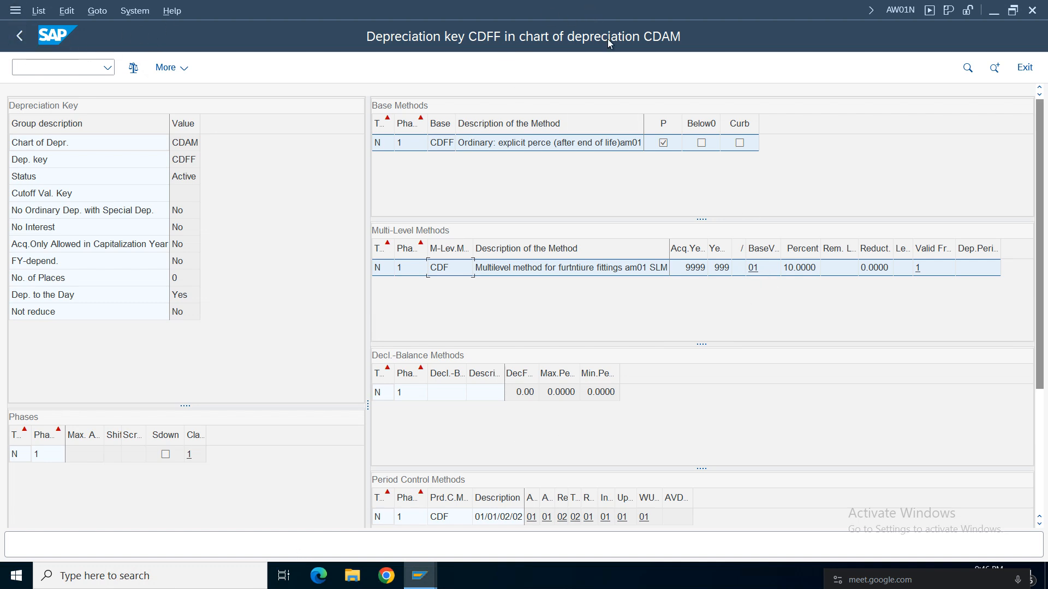
# Switch to the FI Working Notes and Configuration Settings spreadsheet in Google Sheets and select cell E475 on the 9 PM sheet.
pyautogui.click(663, 6)
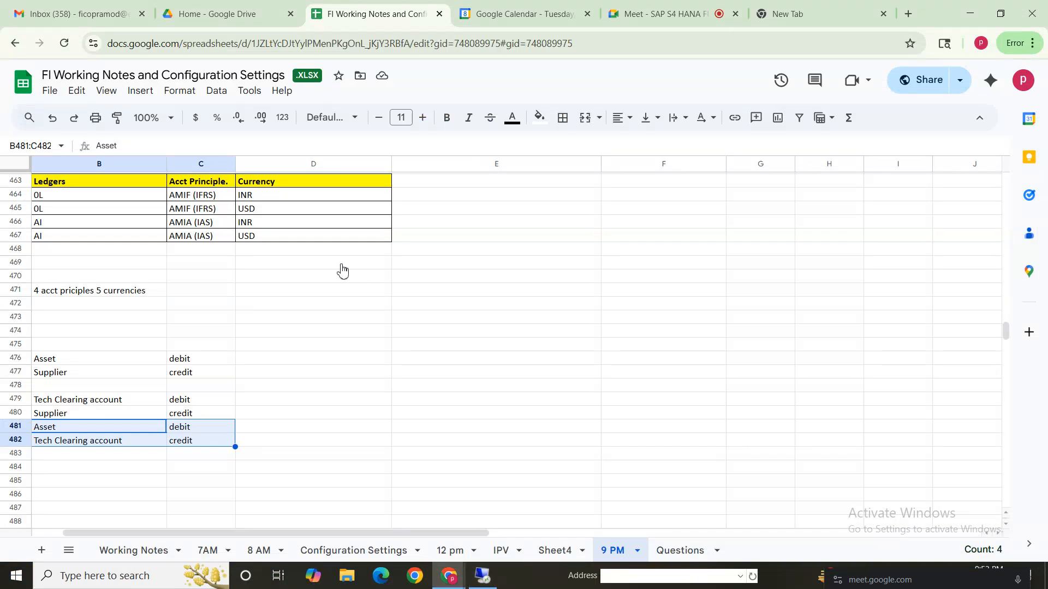
pyautogui.click(560, 348)
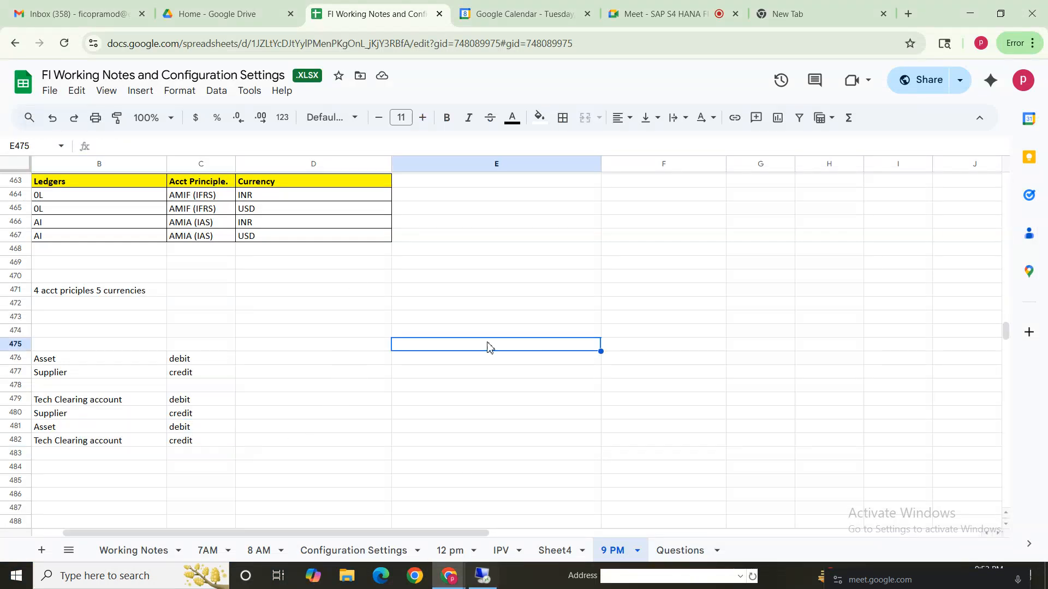